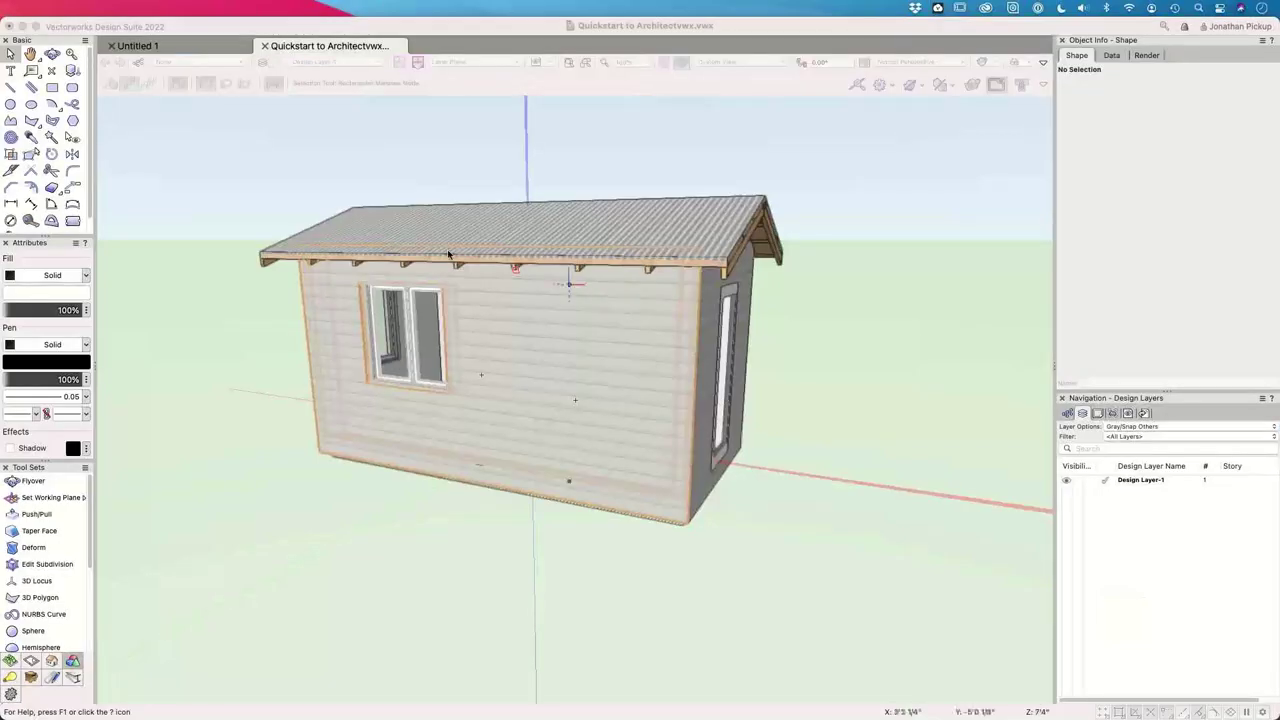
shift+middle_drag(576, 290, 321, 174)
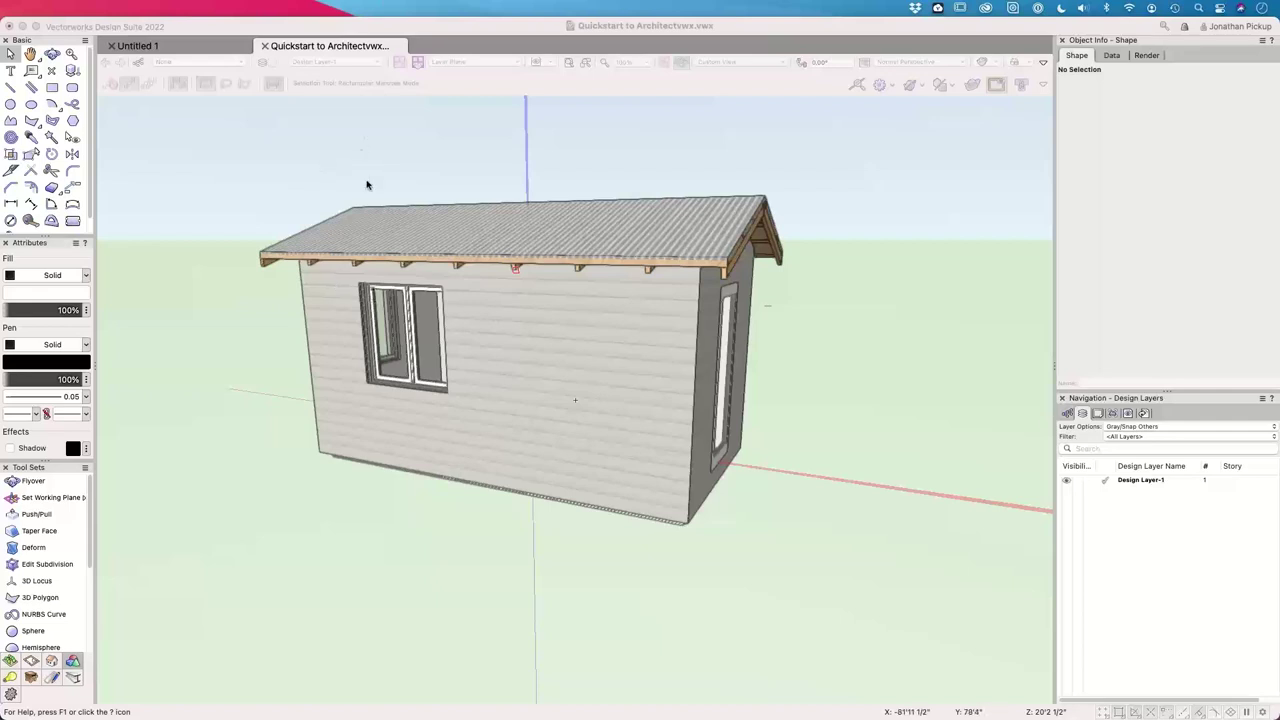
click(394, 160)
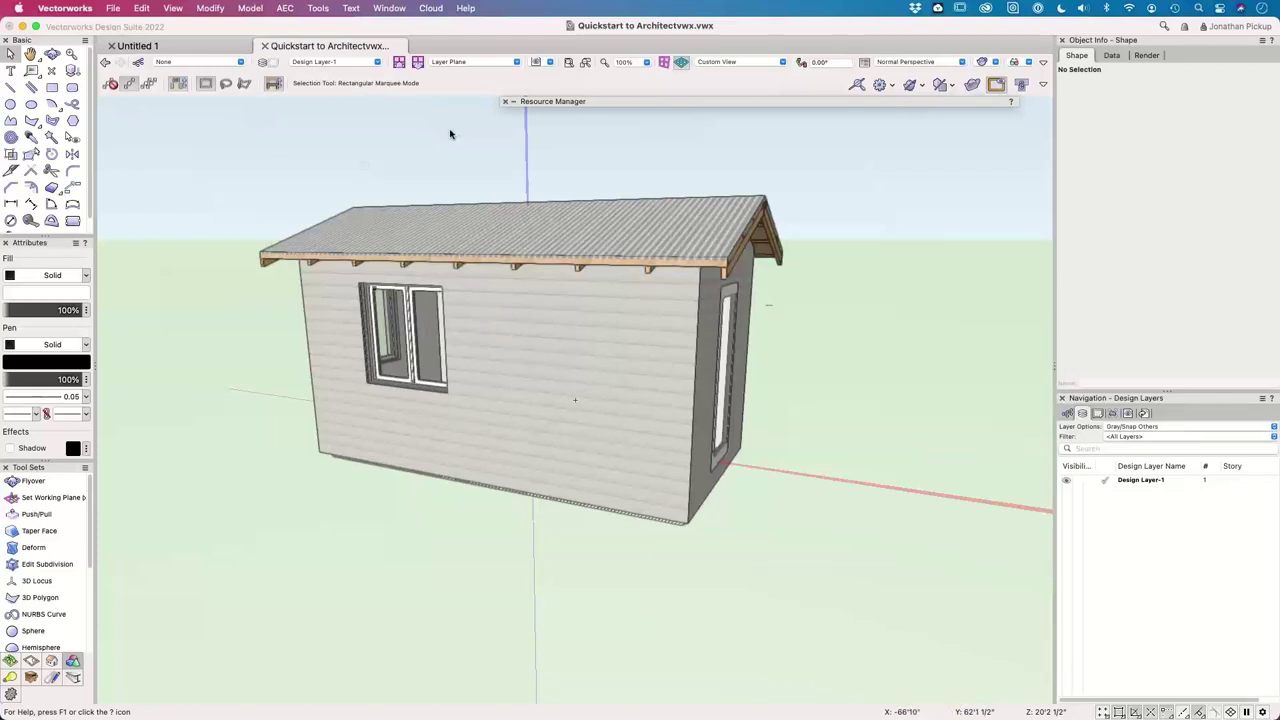
shift+middle_drag(597, 317, 495, 301)
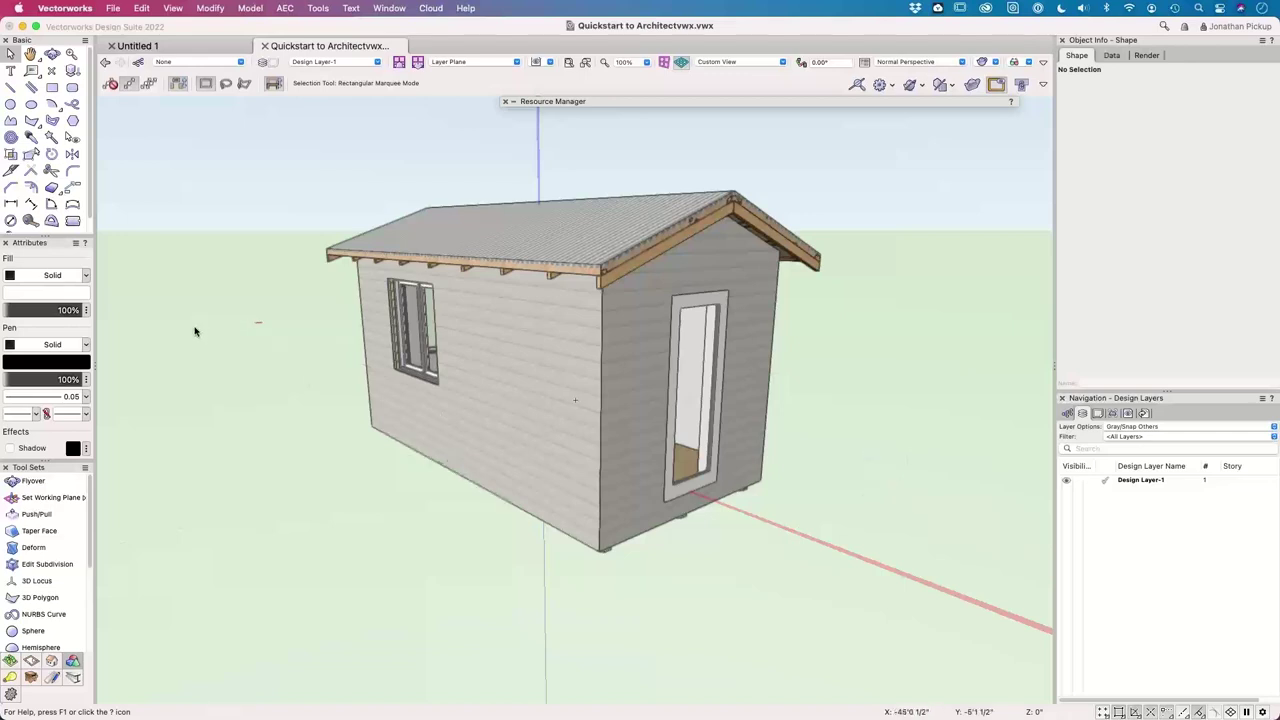
shift+middle_drag(194, 328, 183, 123)
- Create a new blank document
click(113, 8)
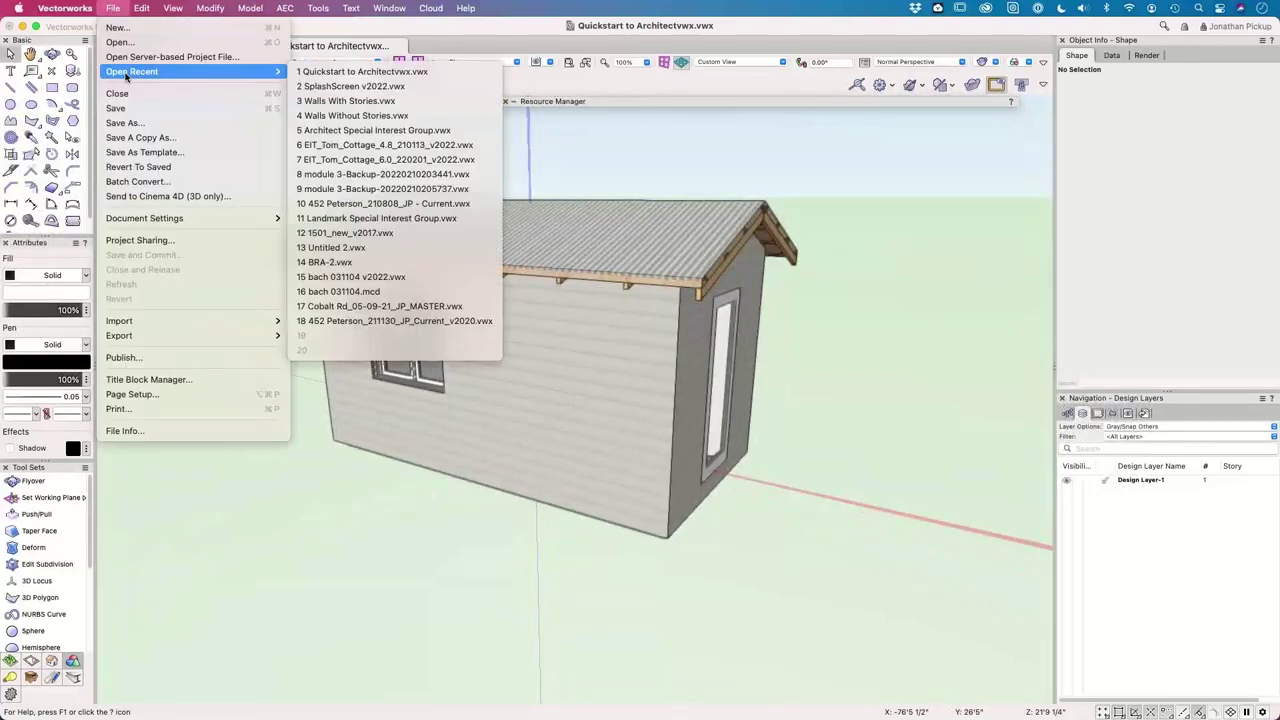
click(115, 27)
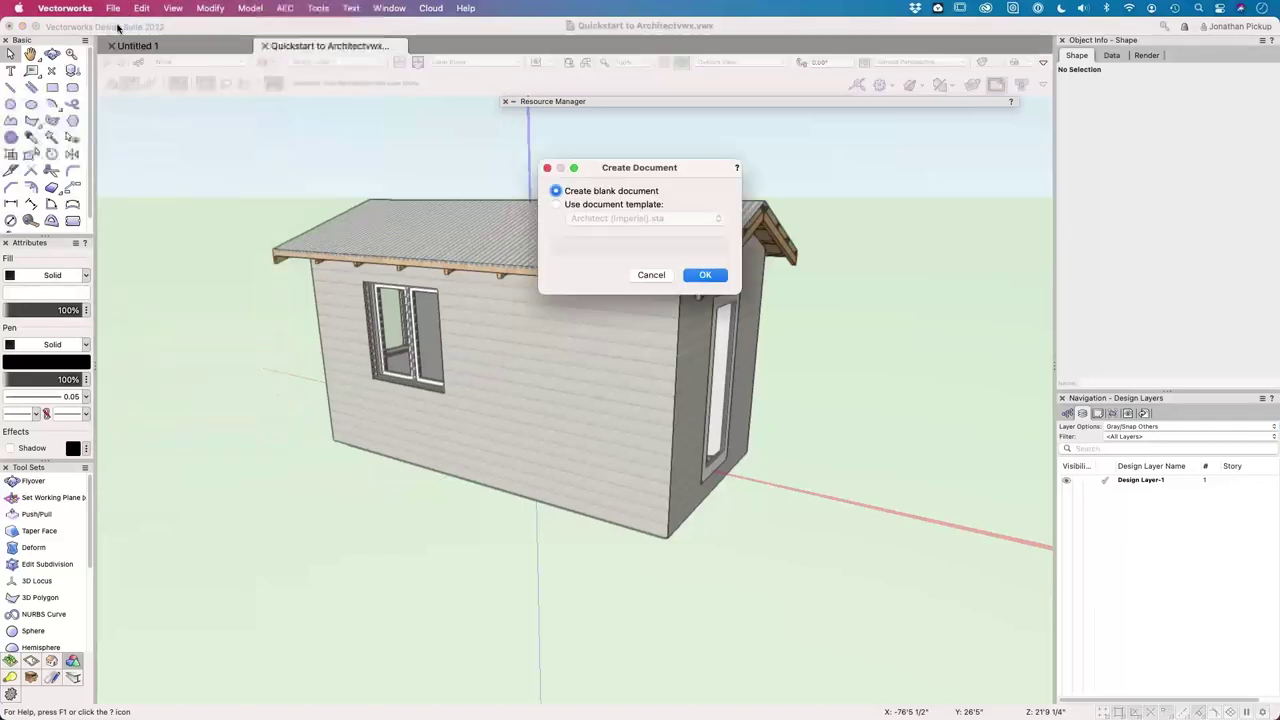
click(705, 275)
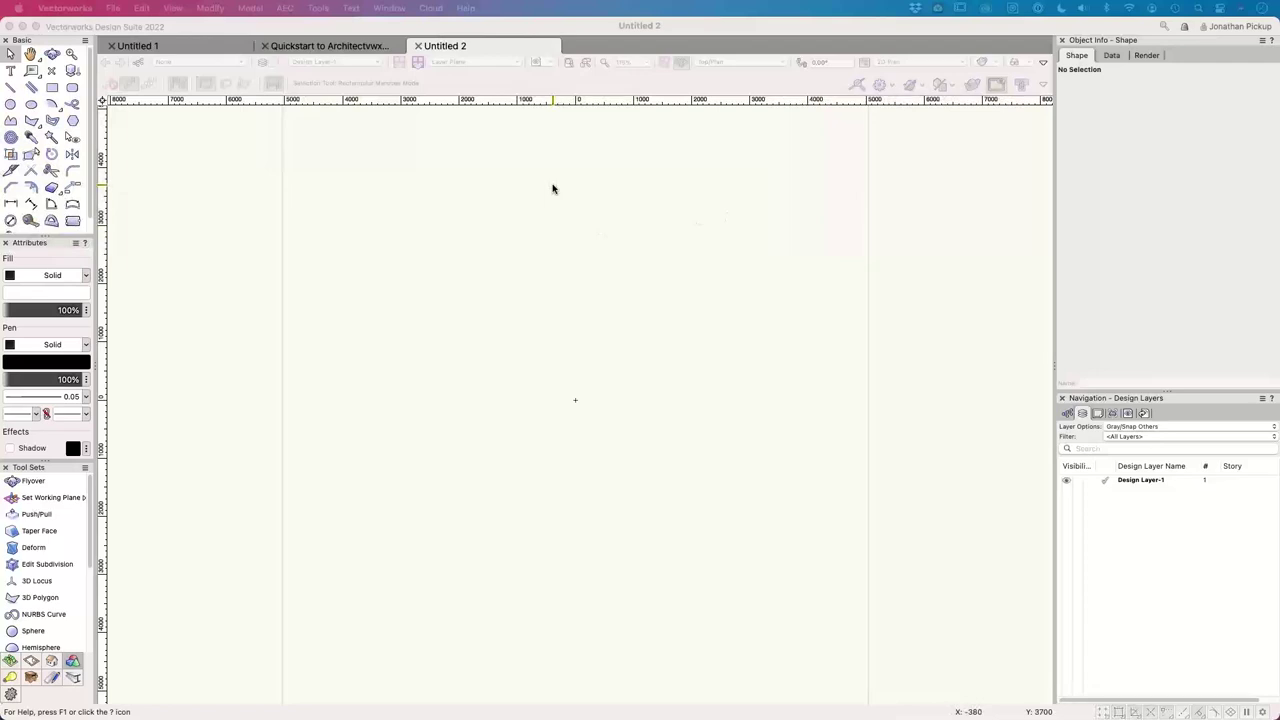
- Rename the existing design layer to Walls and add a new design layer named Roof
click(336, 62)
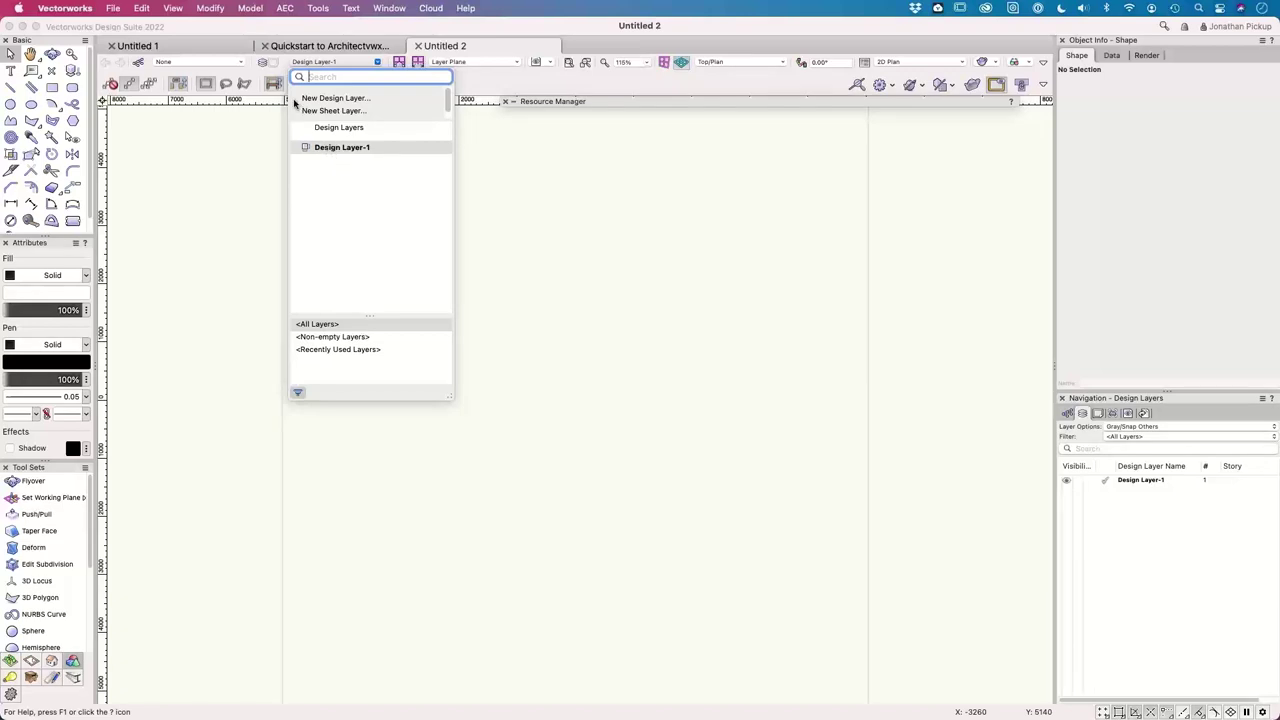
click(263, 65)
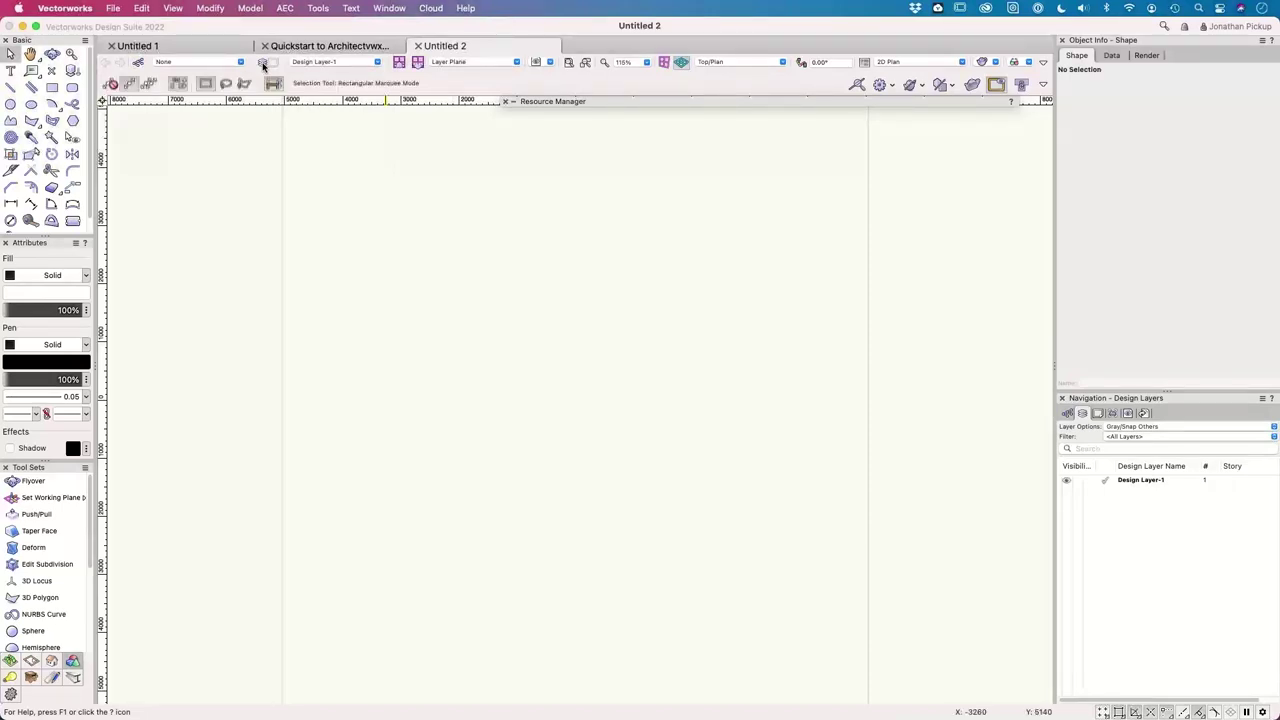
click(263, 65)
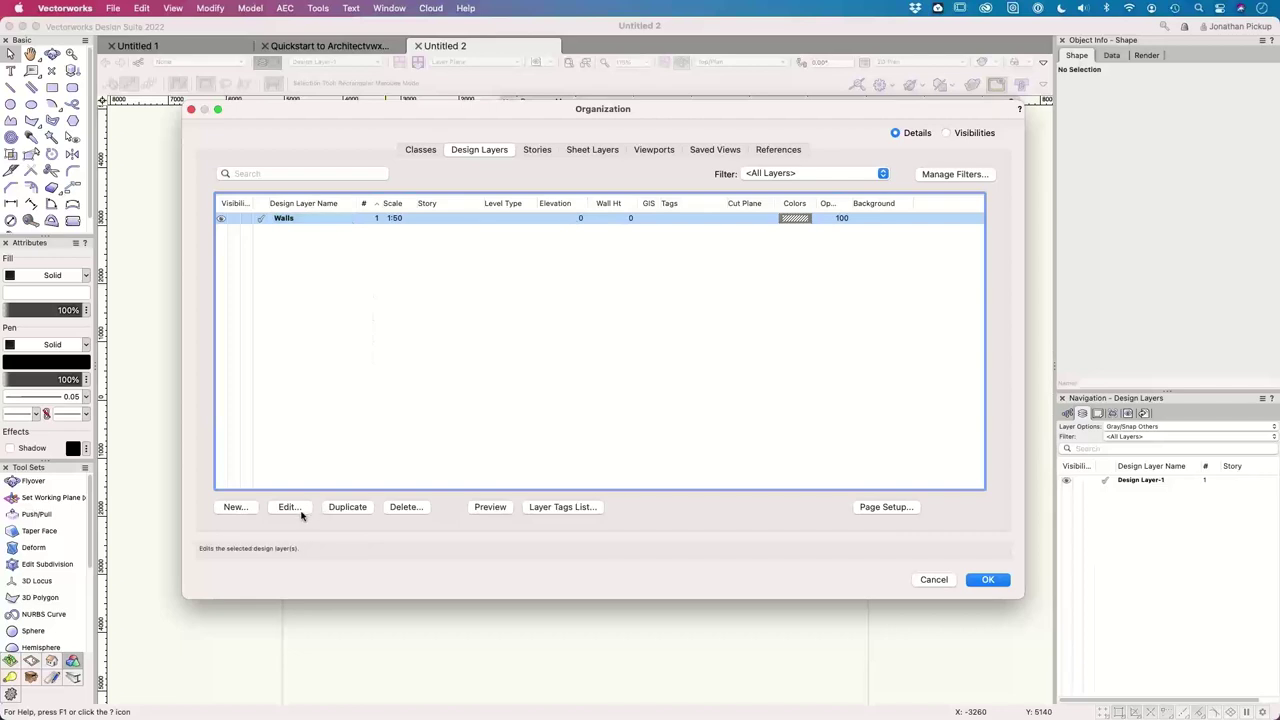
click(243, 509)
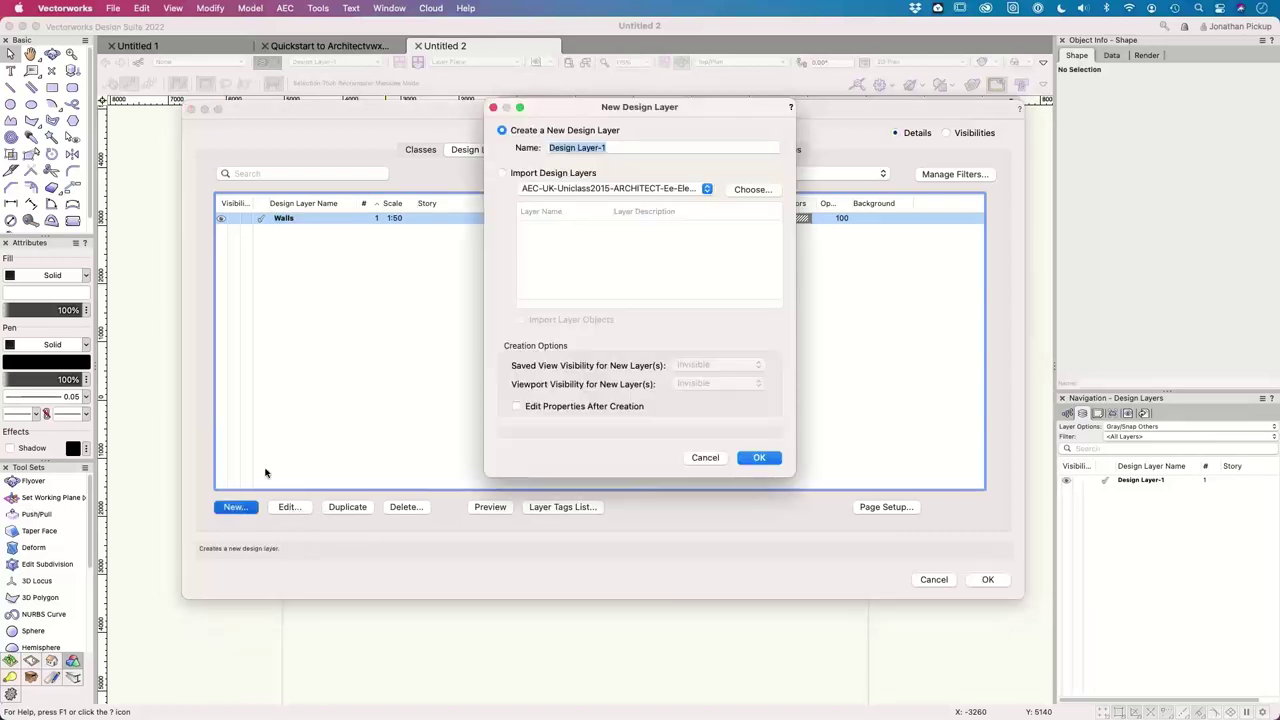
text(Roof)
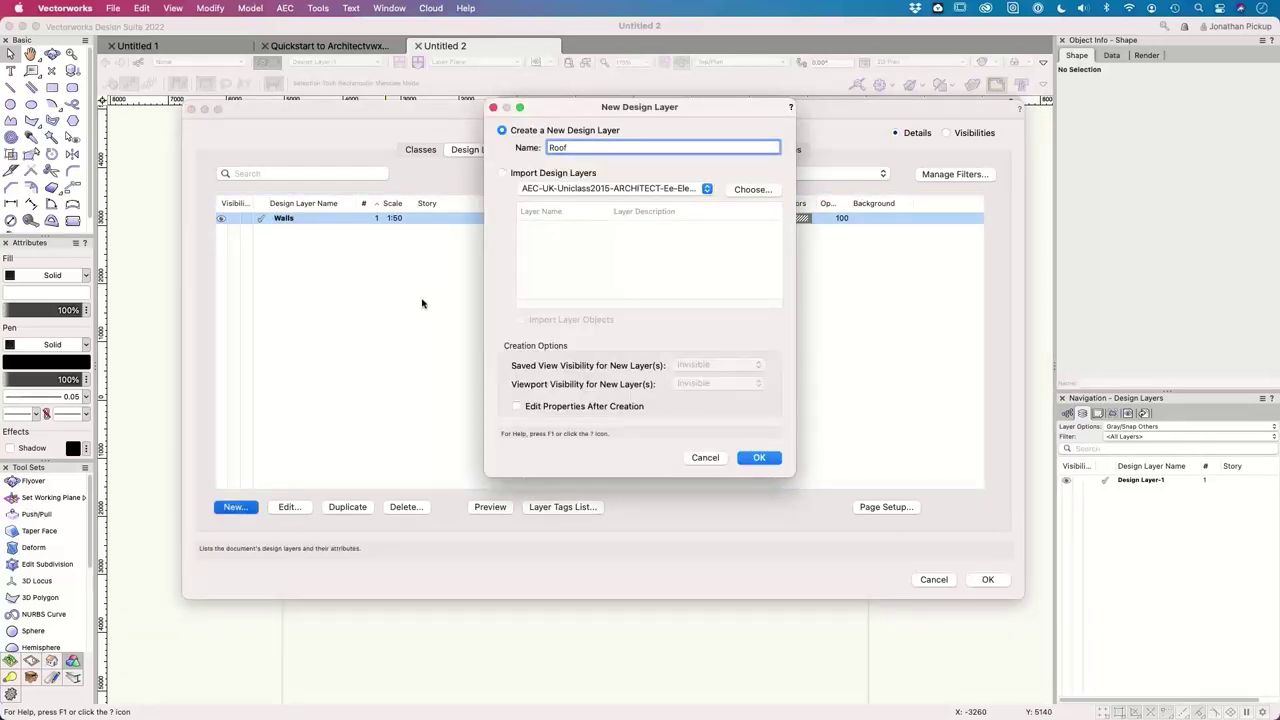
key(Return)
key(Return)
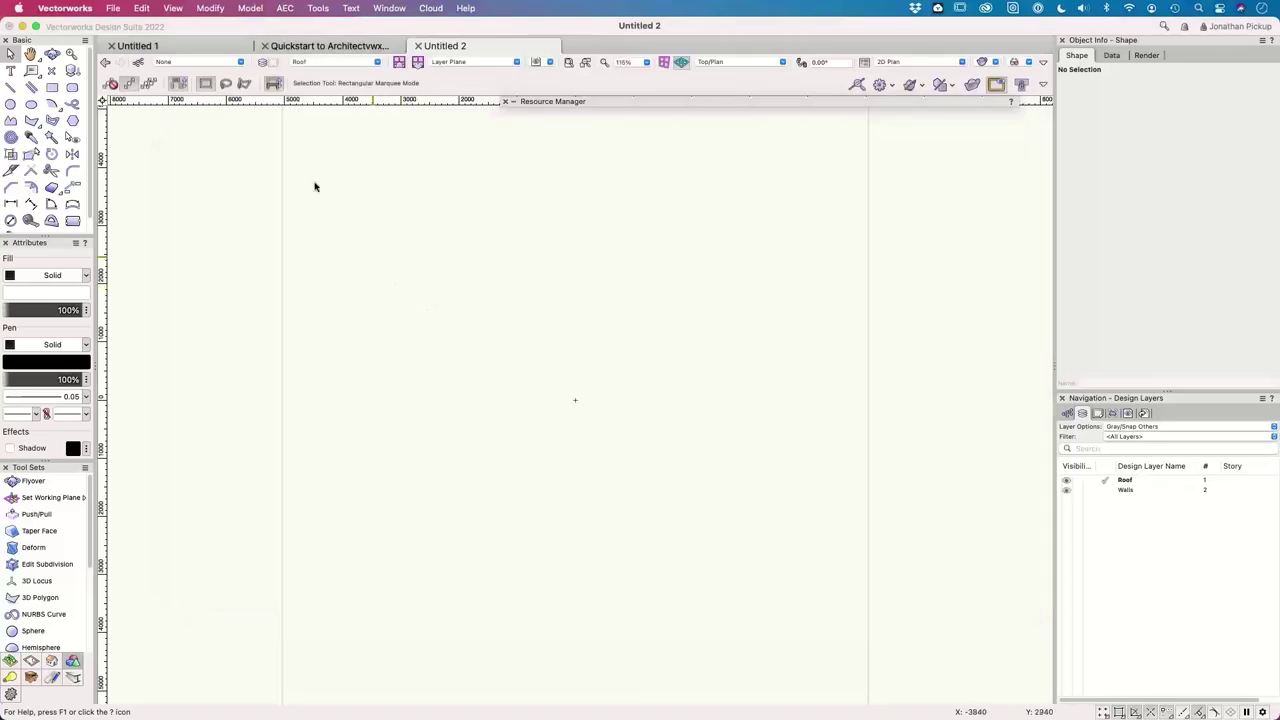
click(263, 62)
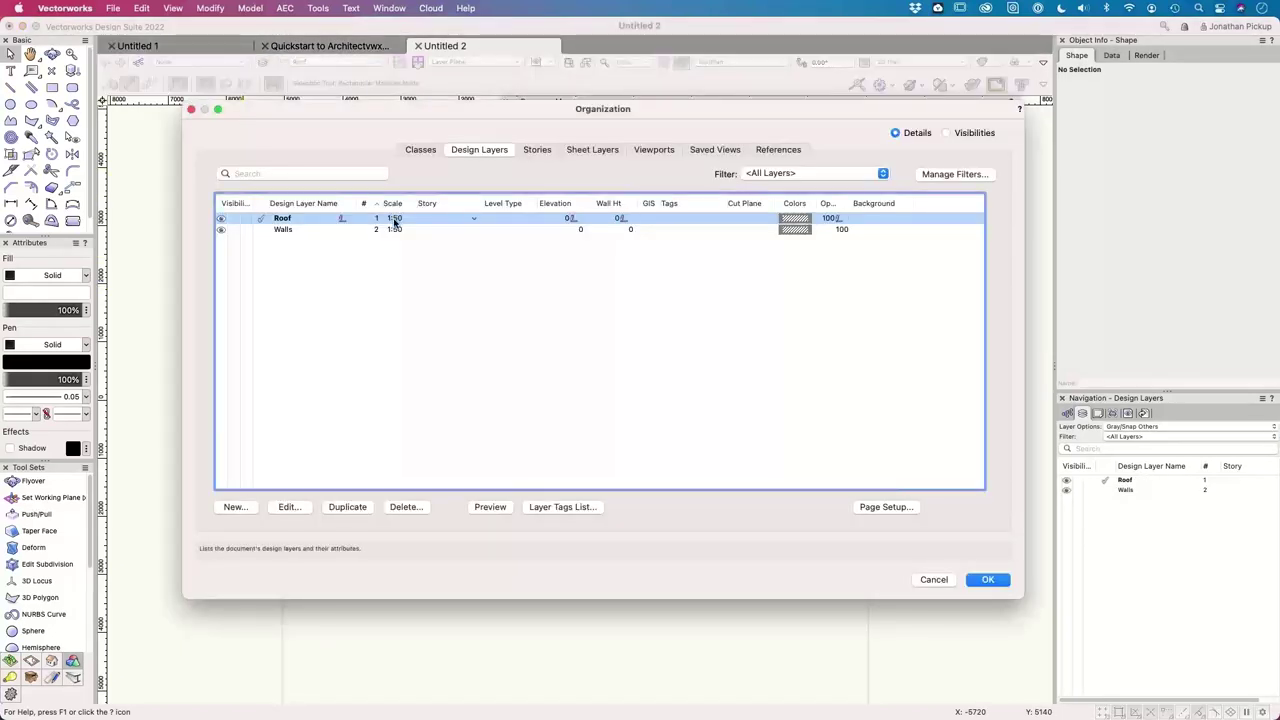
click(571, 230)
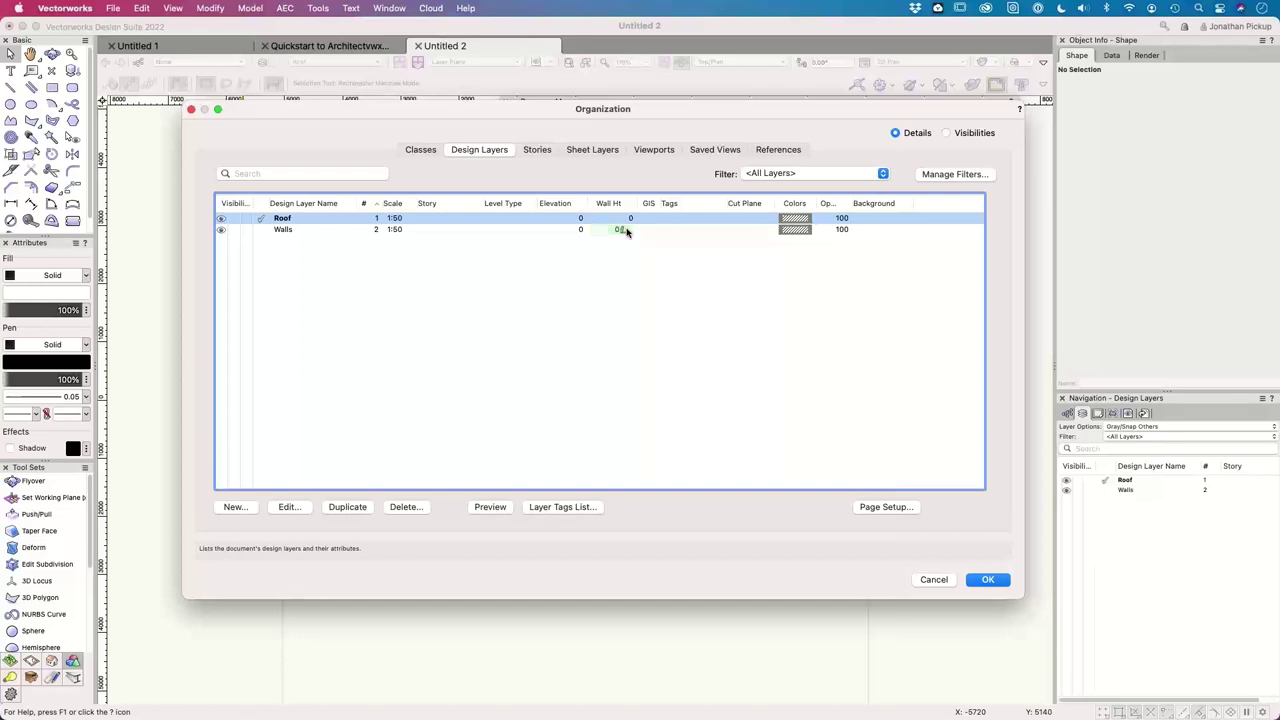
click(987, 581)
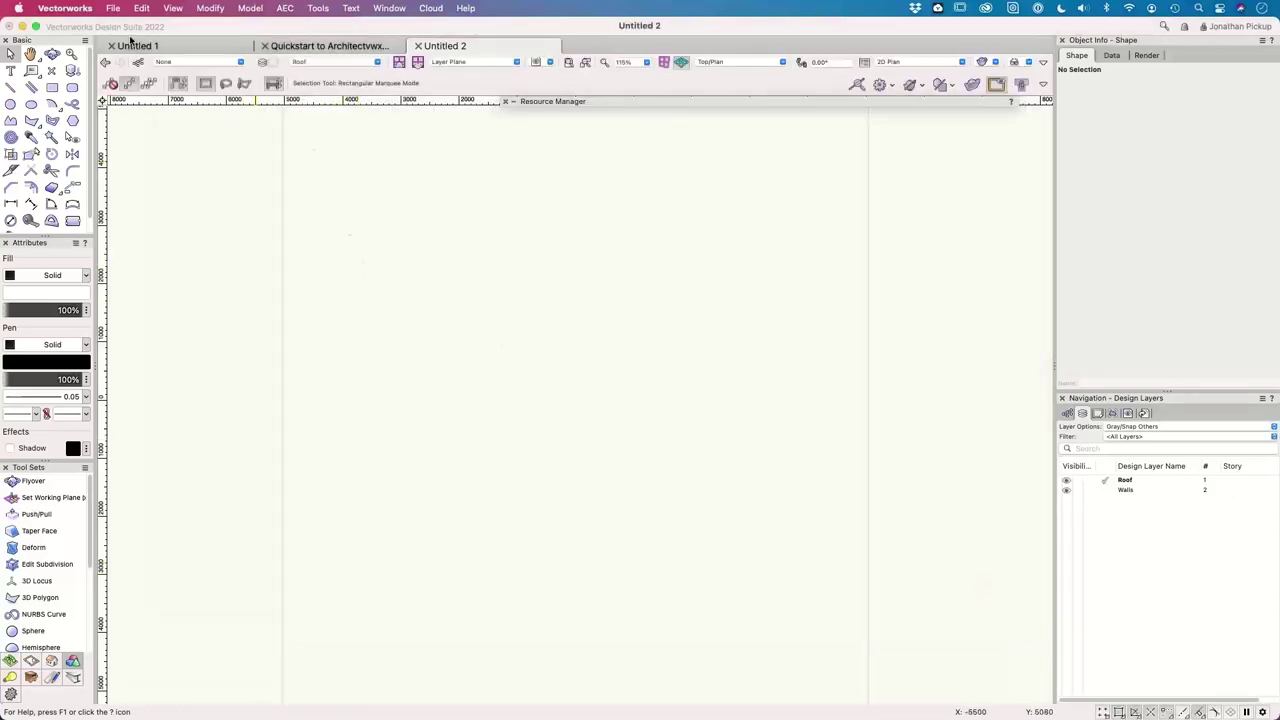
right_click(355, 241)
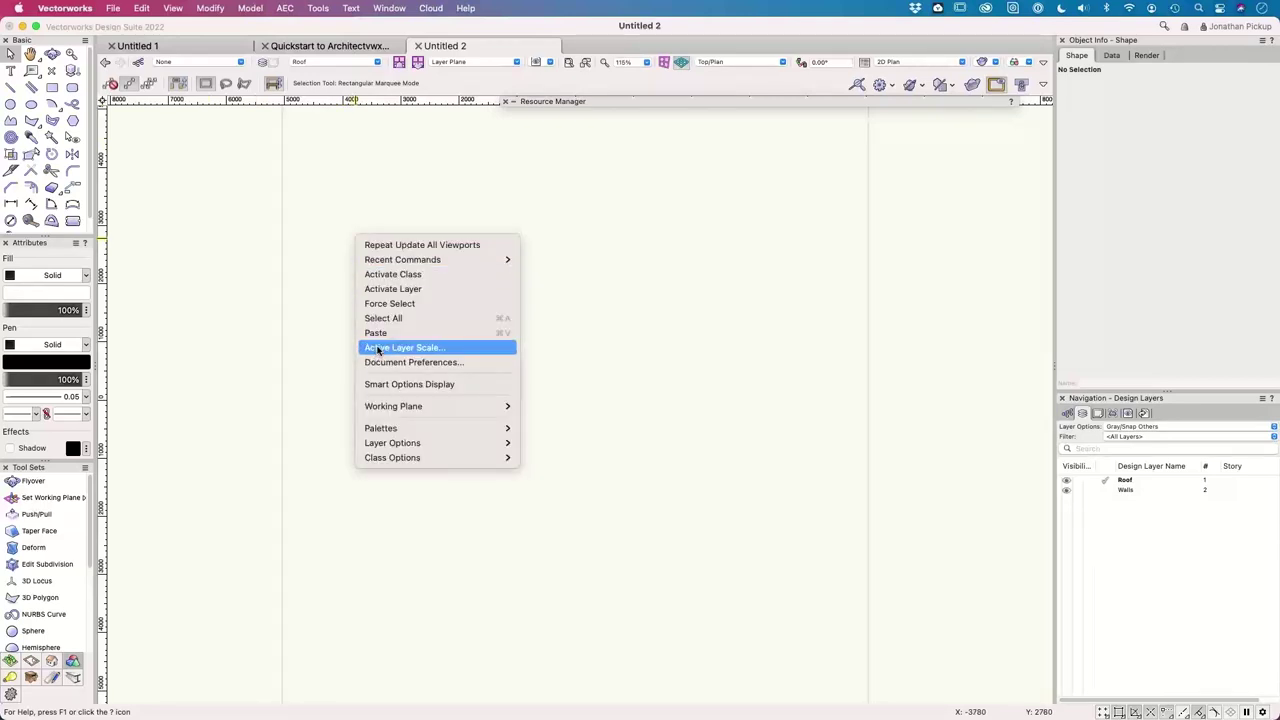
click(265, 64)
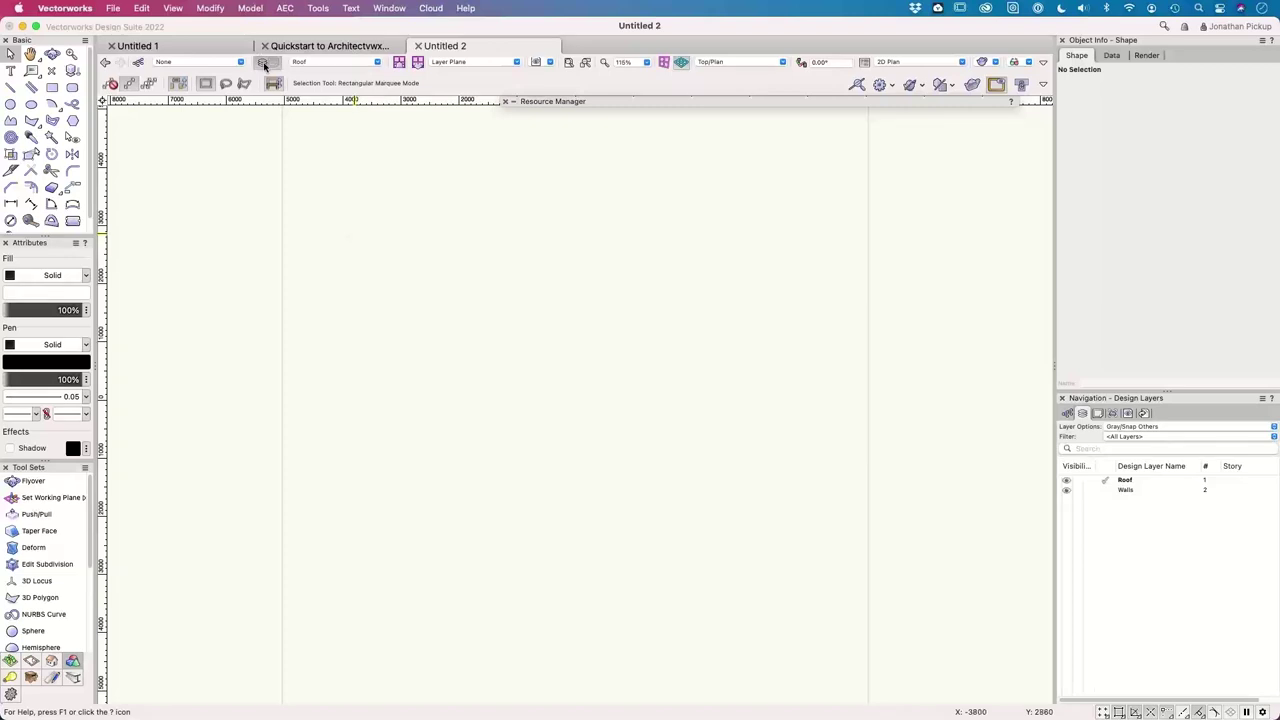
- Set the scale of both the Roof and Walls design layers to 1:25
click(265, 64)
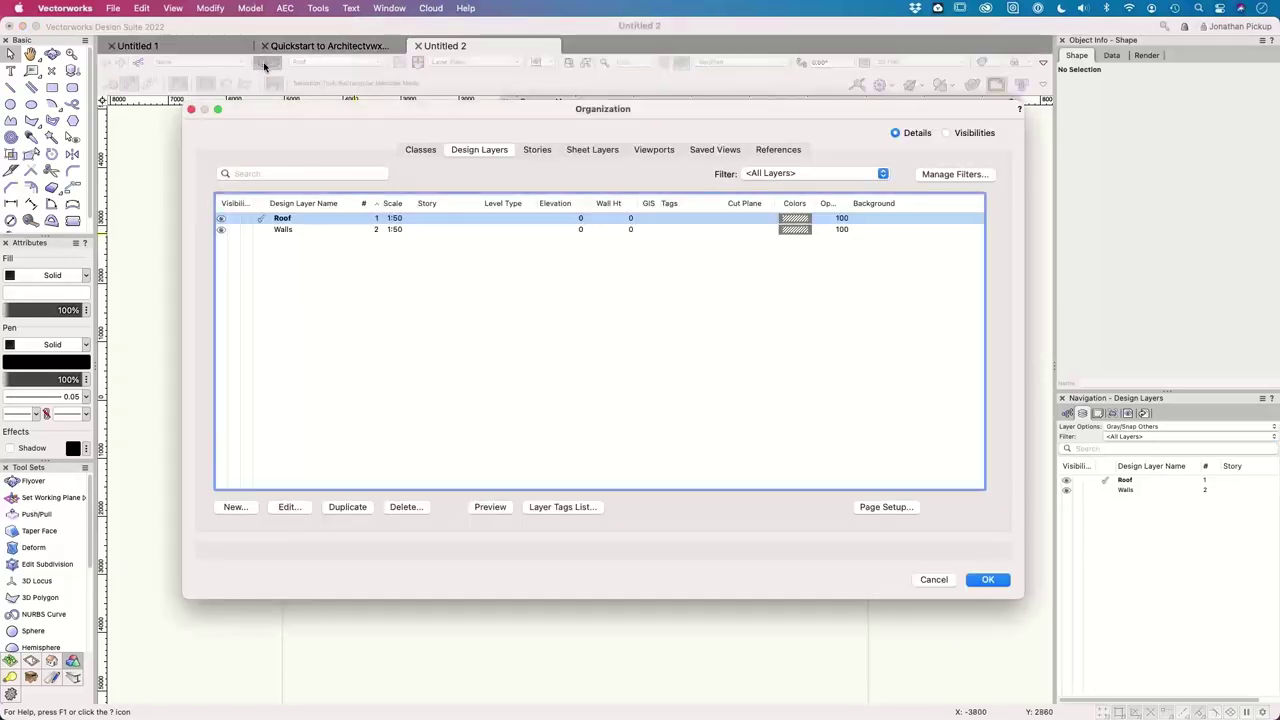
shift+click(311, 231)
click(289, 506)
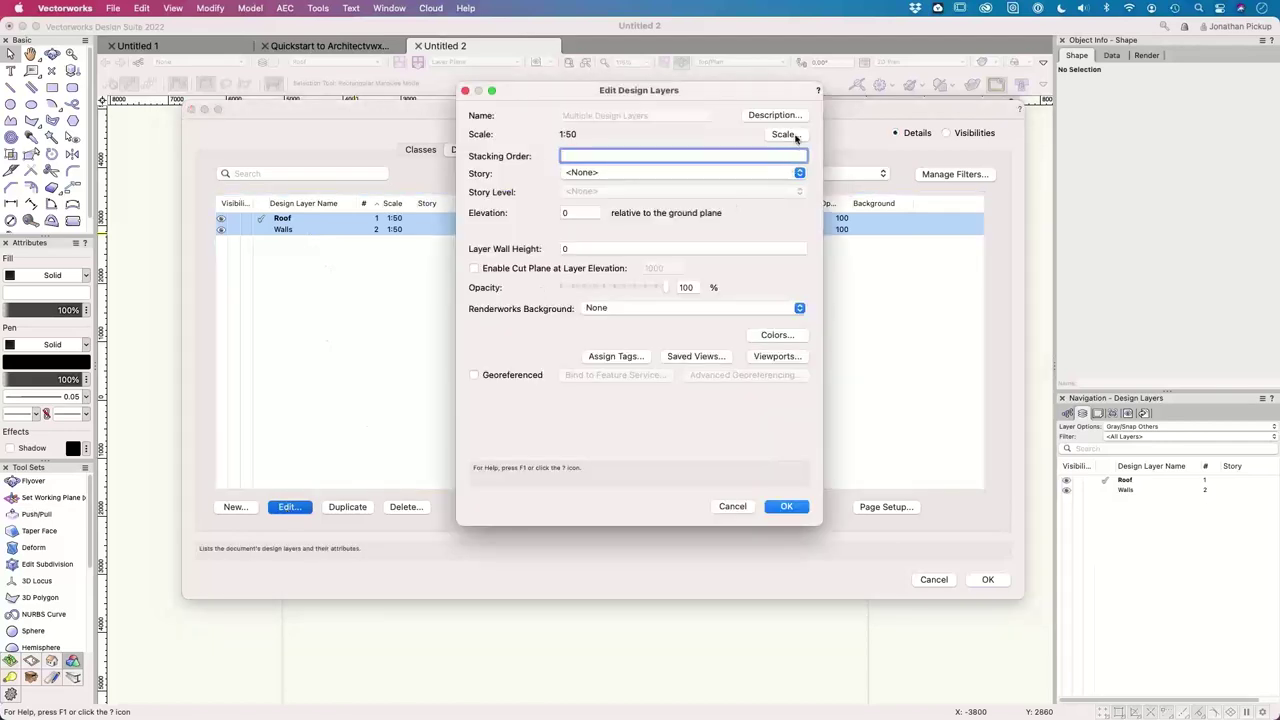
click(785, 134)
click(728, 204)
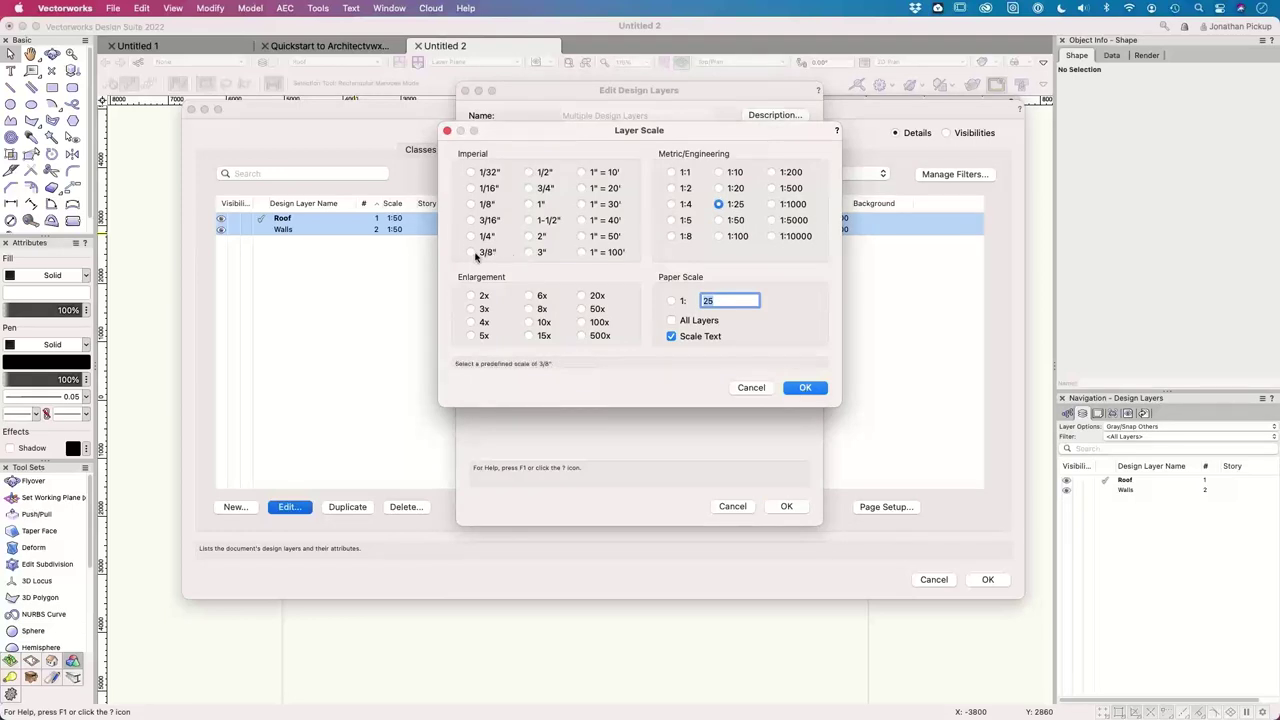
click(802, 390)
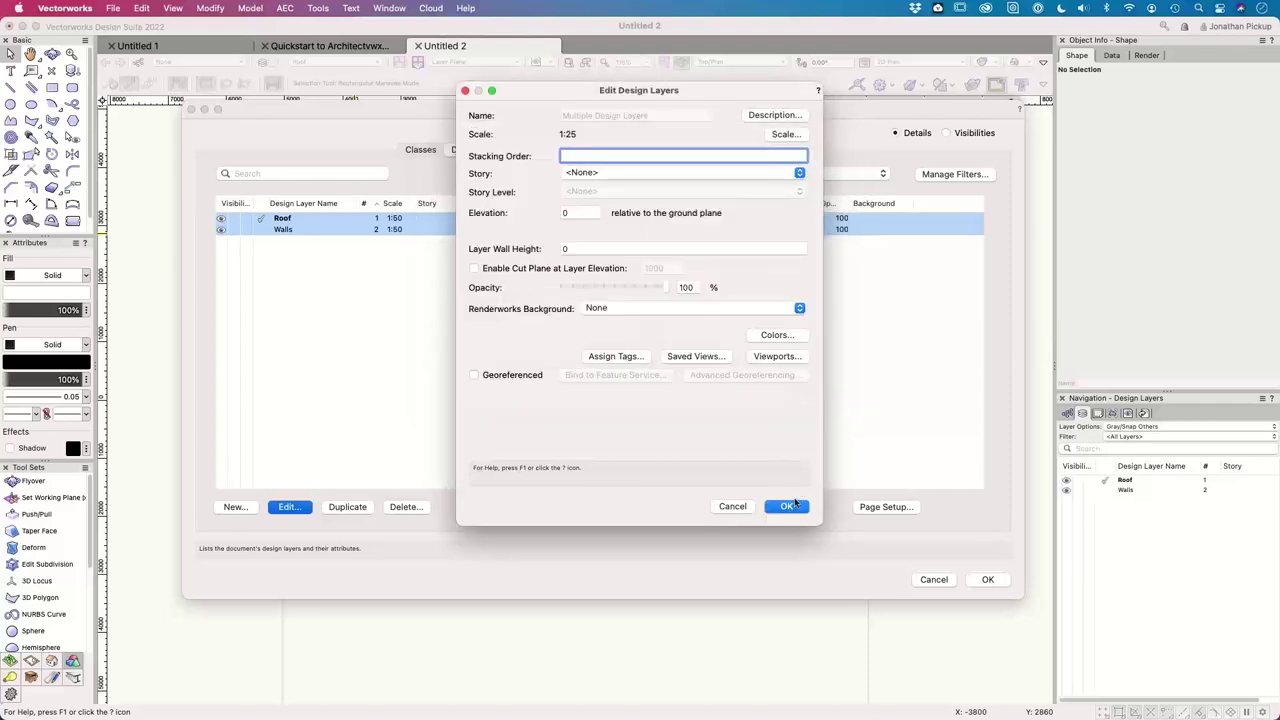
click(789, 511)
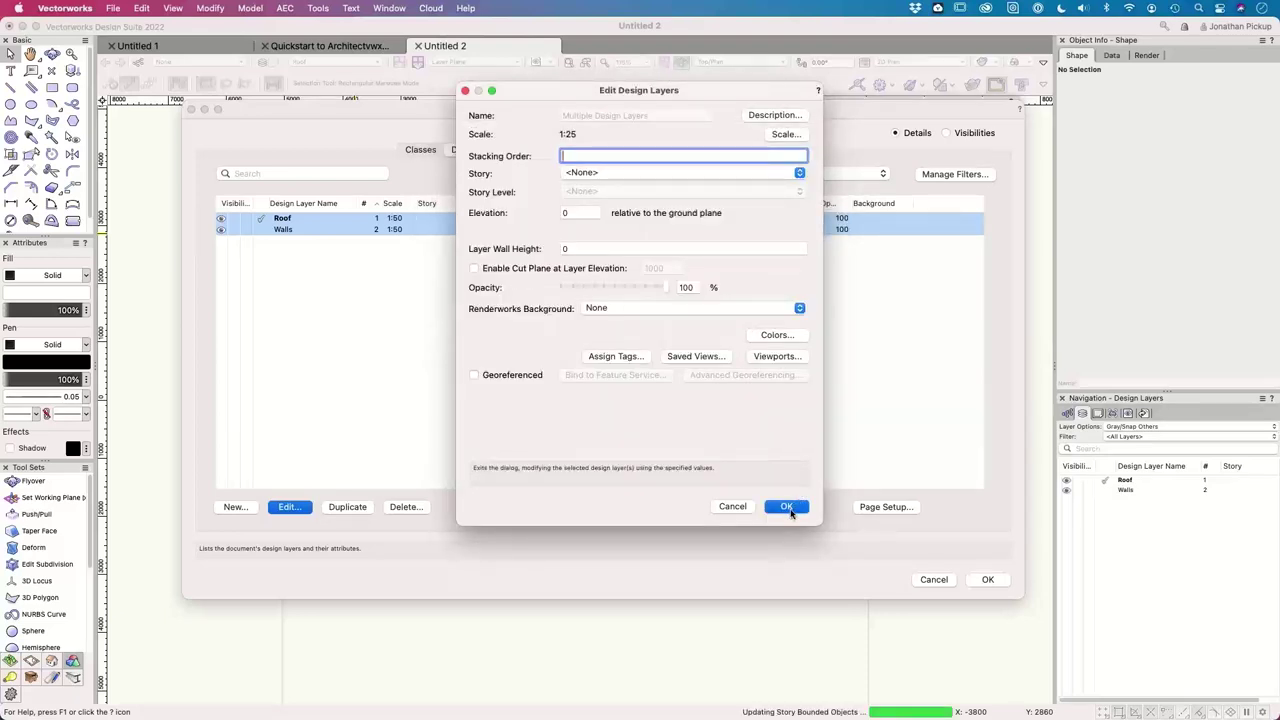
click(987, 579)
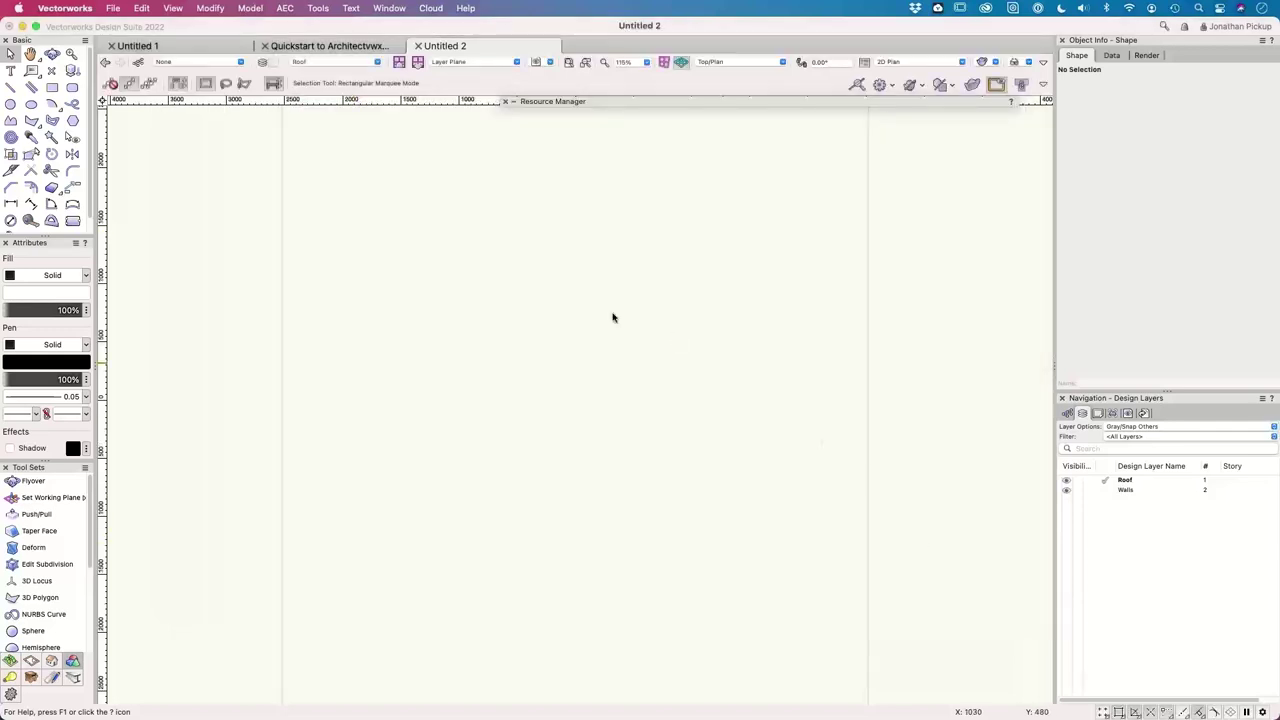
- Set the drawing page to A3 (297 by 420 mm) paper in landscape orientation
click(113, 8)
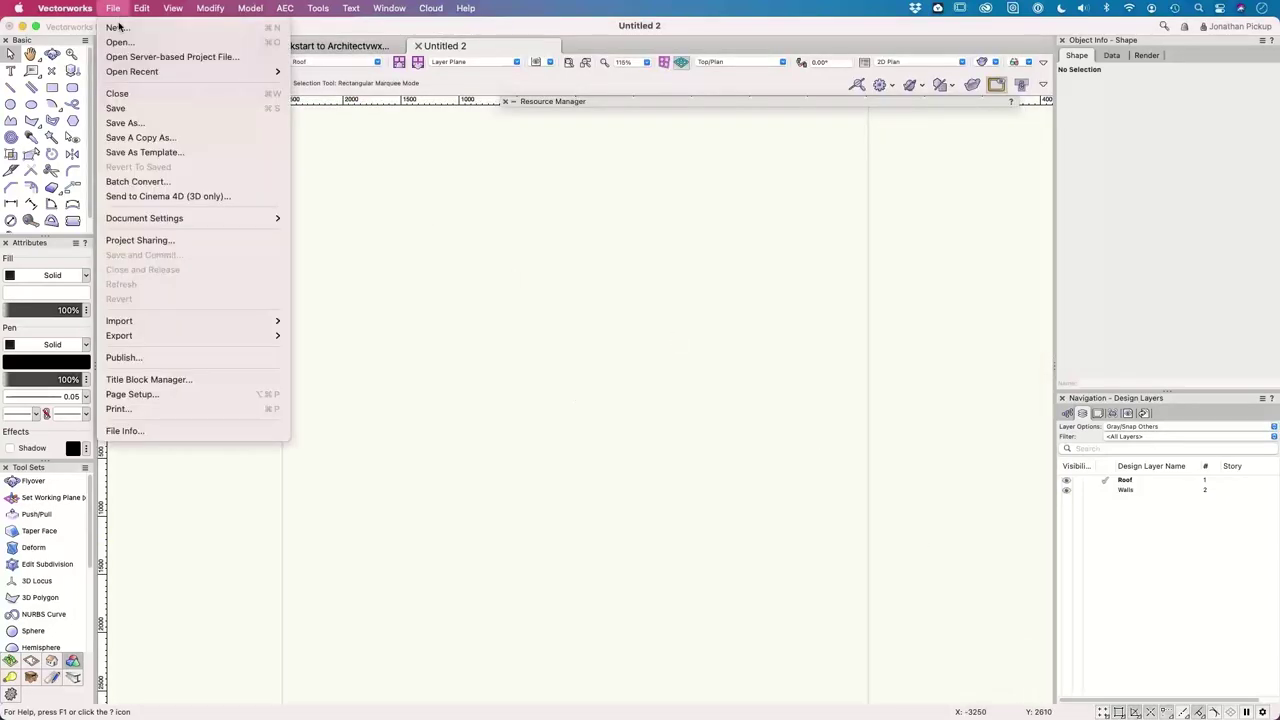
click(155, 392)
click(778, 293)
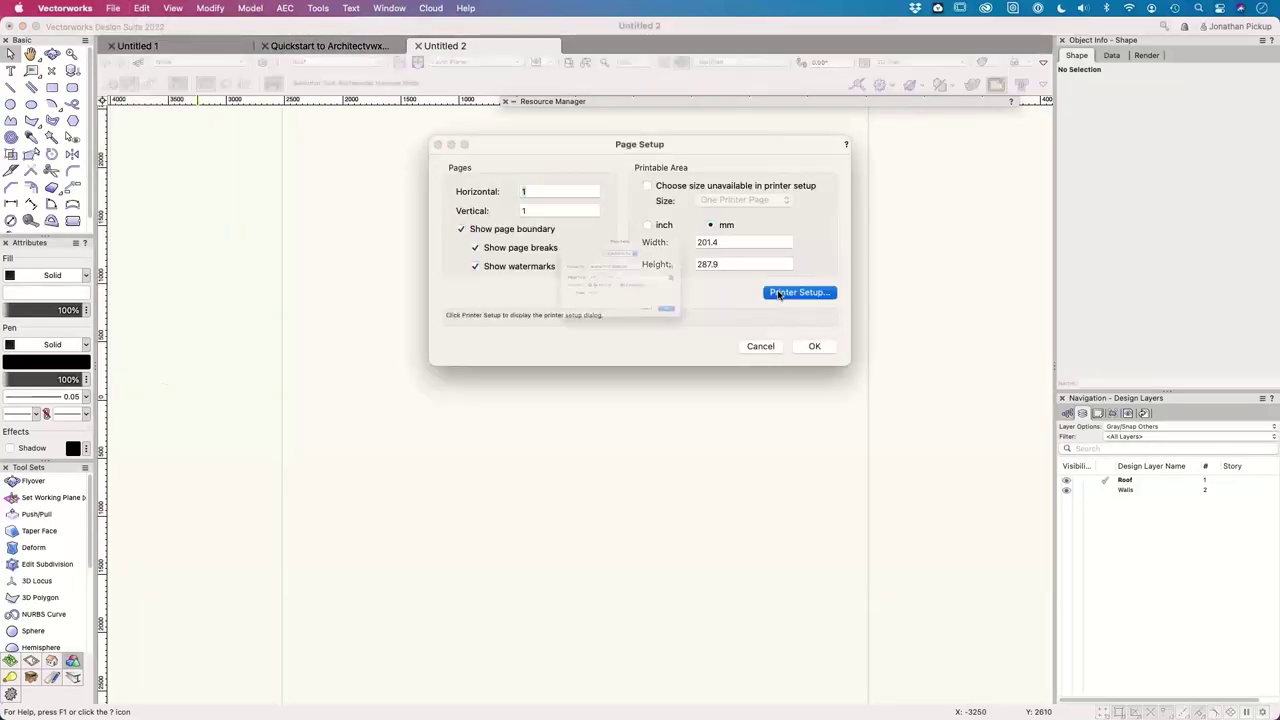
click(693, 278)
mouse_move(693, 271)
click(810, 266)
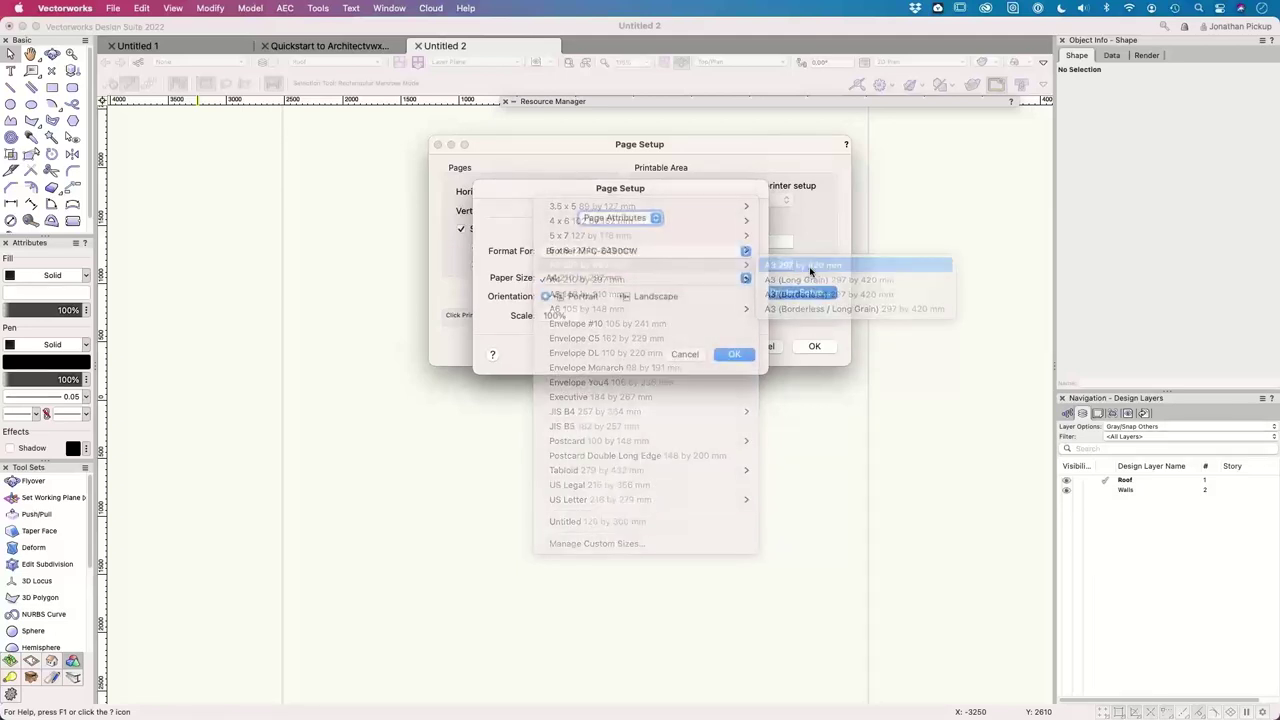
click(610, 296)
click(734, 354)
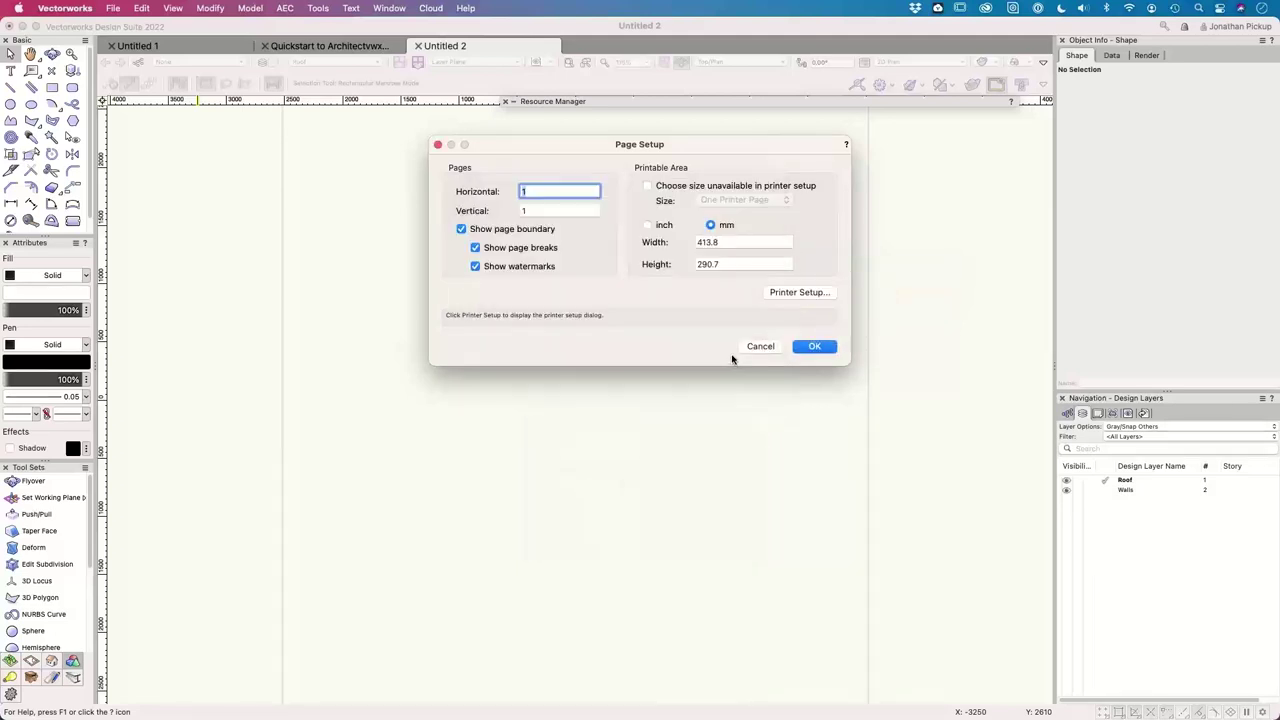
click(815, 346)
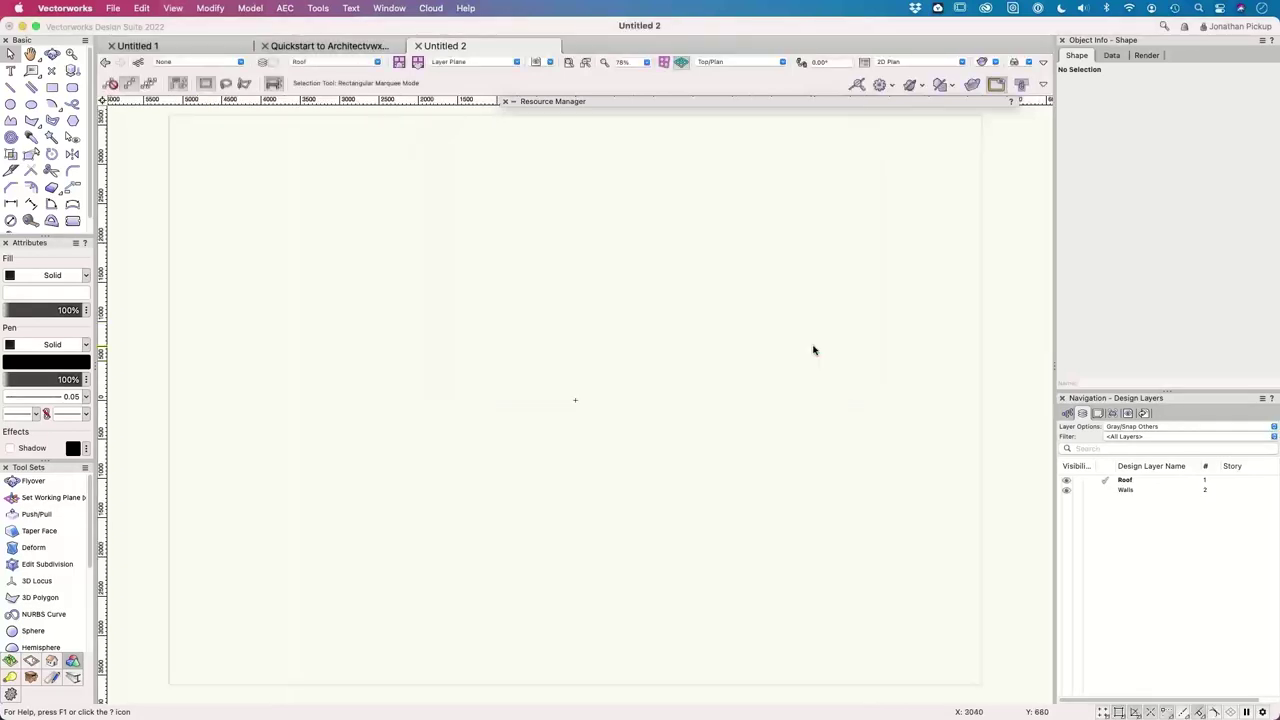
- Draw a 4.2 m by 2.4 m rectangle from corner to corner on the Roof layer, and delete it again
click(568, 65)
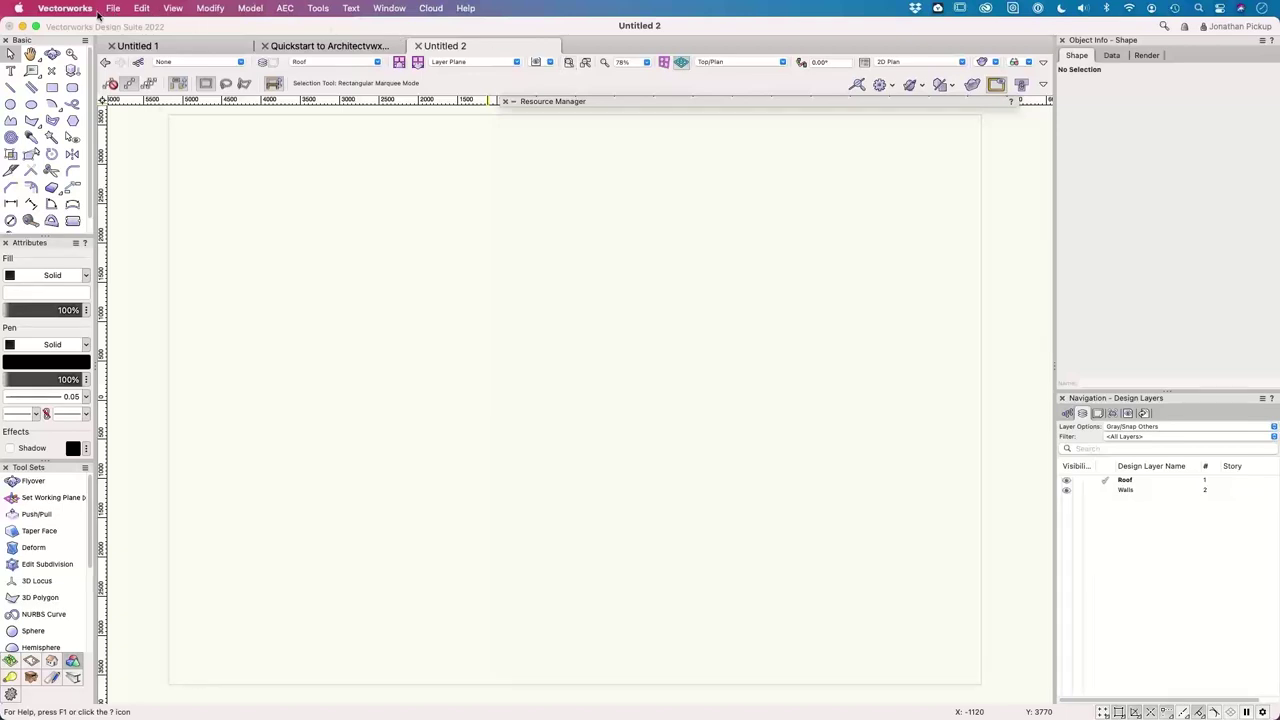
click(53, 89)
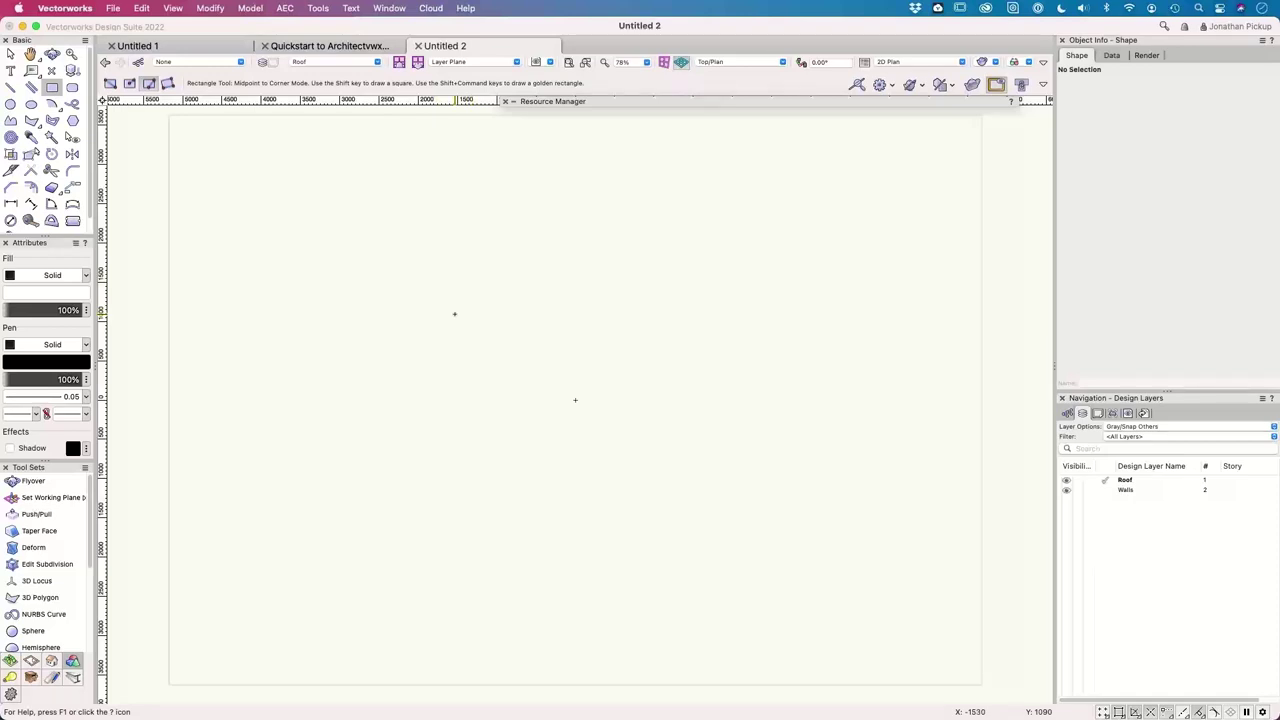
click(454, 314)
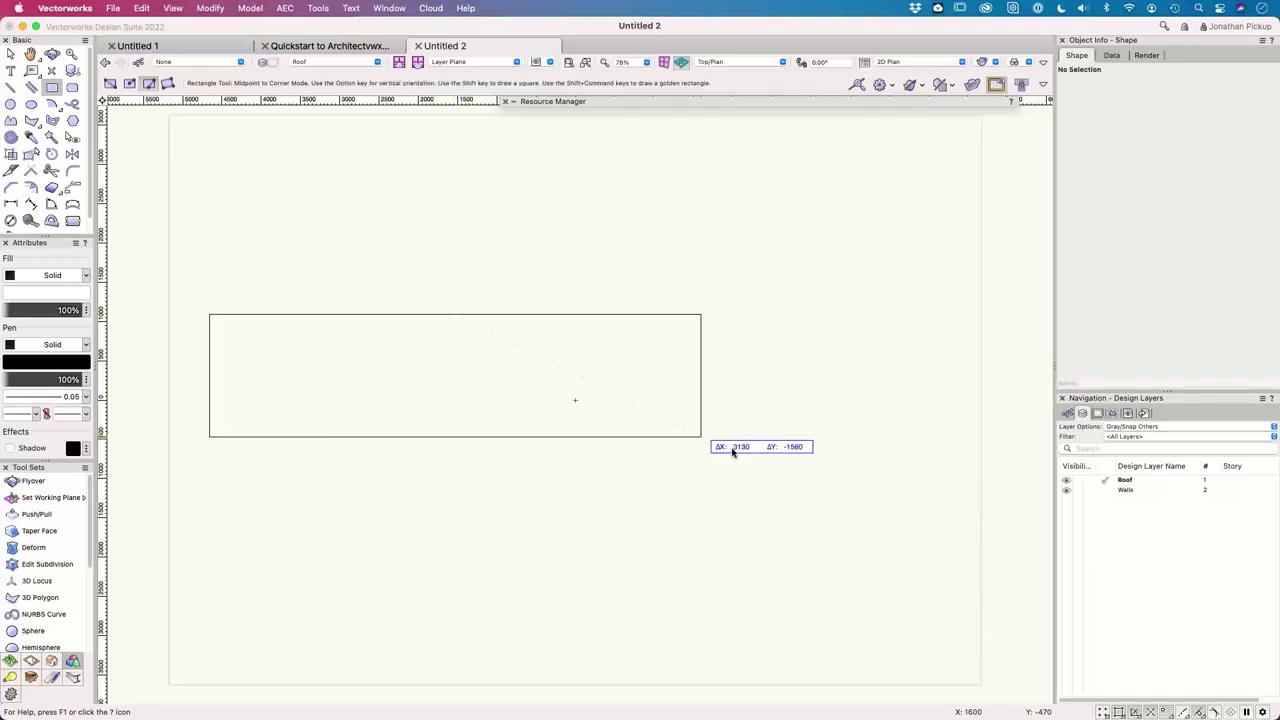
key(u)
scroll(760, 480, up, 3)
scroll(760, 480, left, 4)
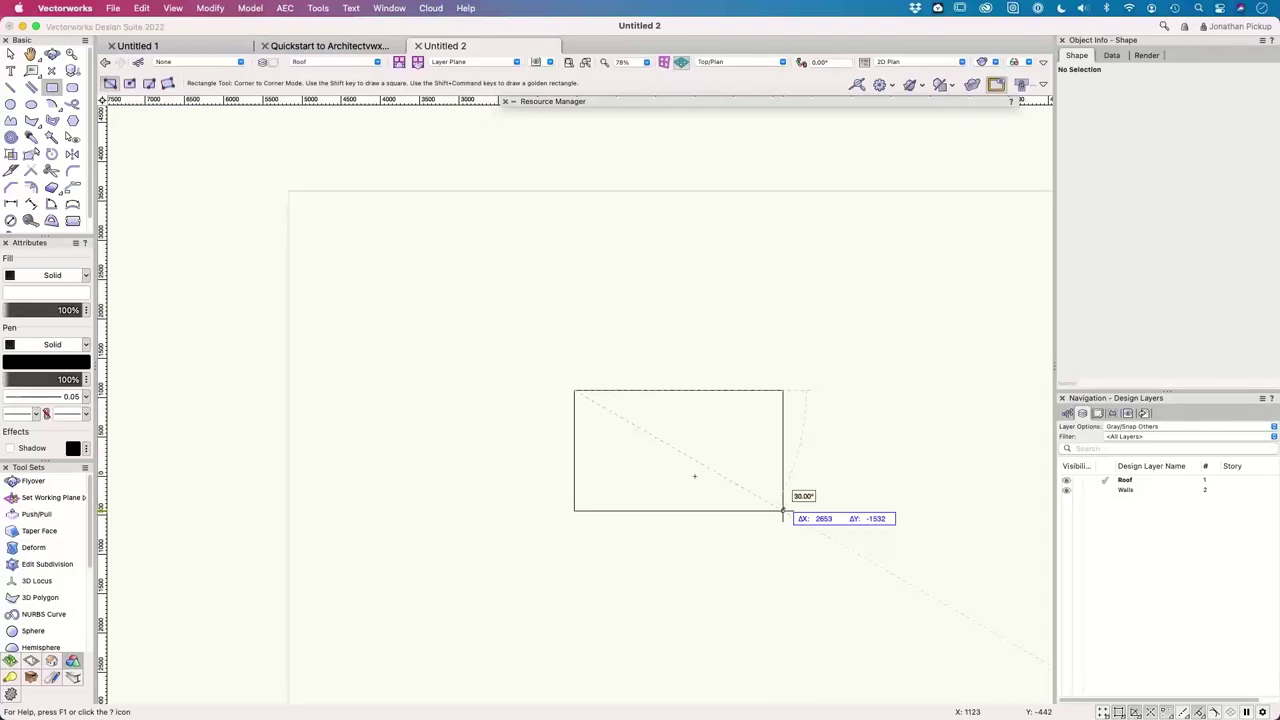
key(Tab)
text(4,2)
text(m)
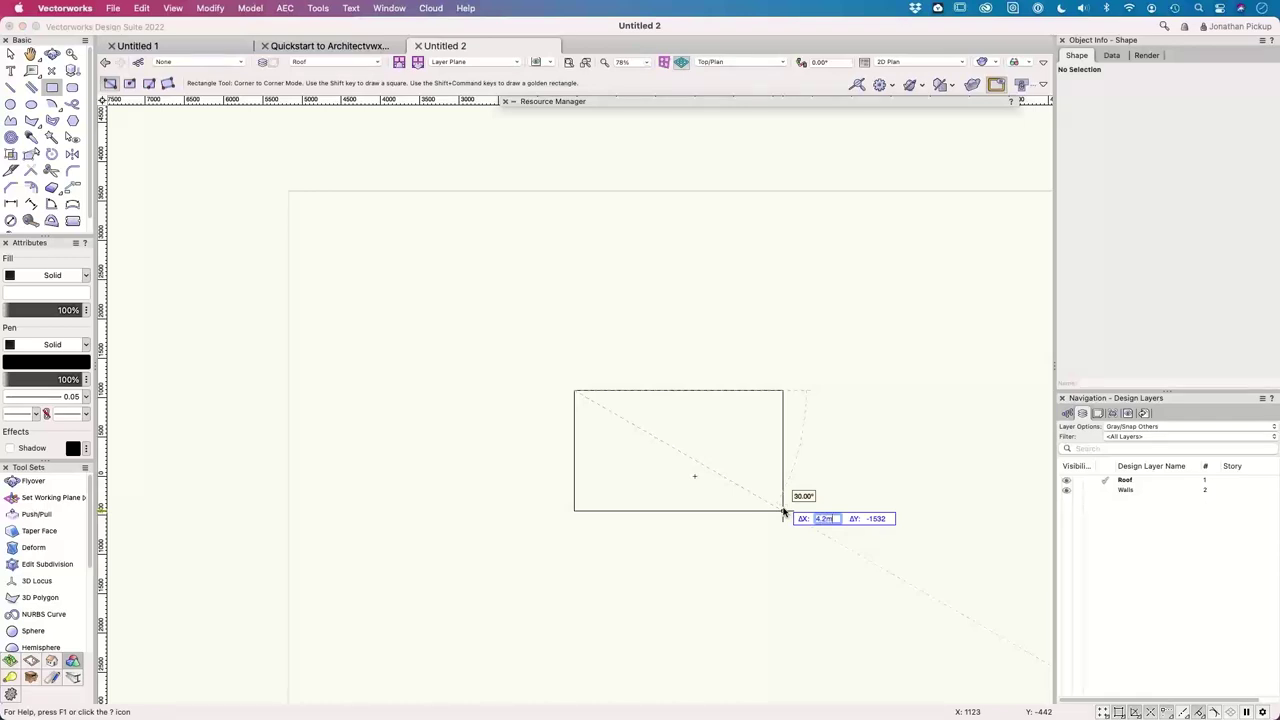
key(Tab)
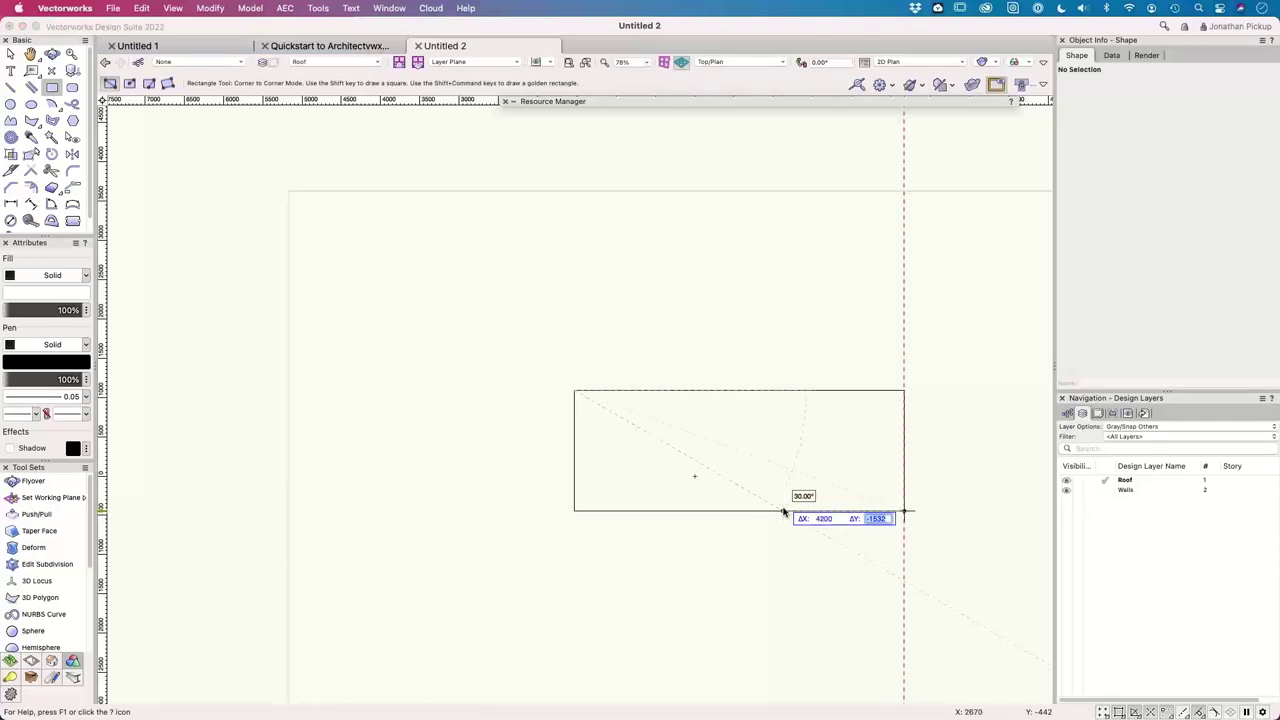
key(BackSpace)
text(-2,4)
text(m)
key(Return)
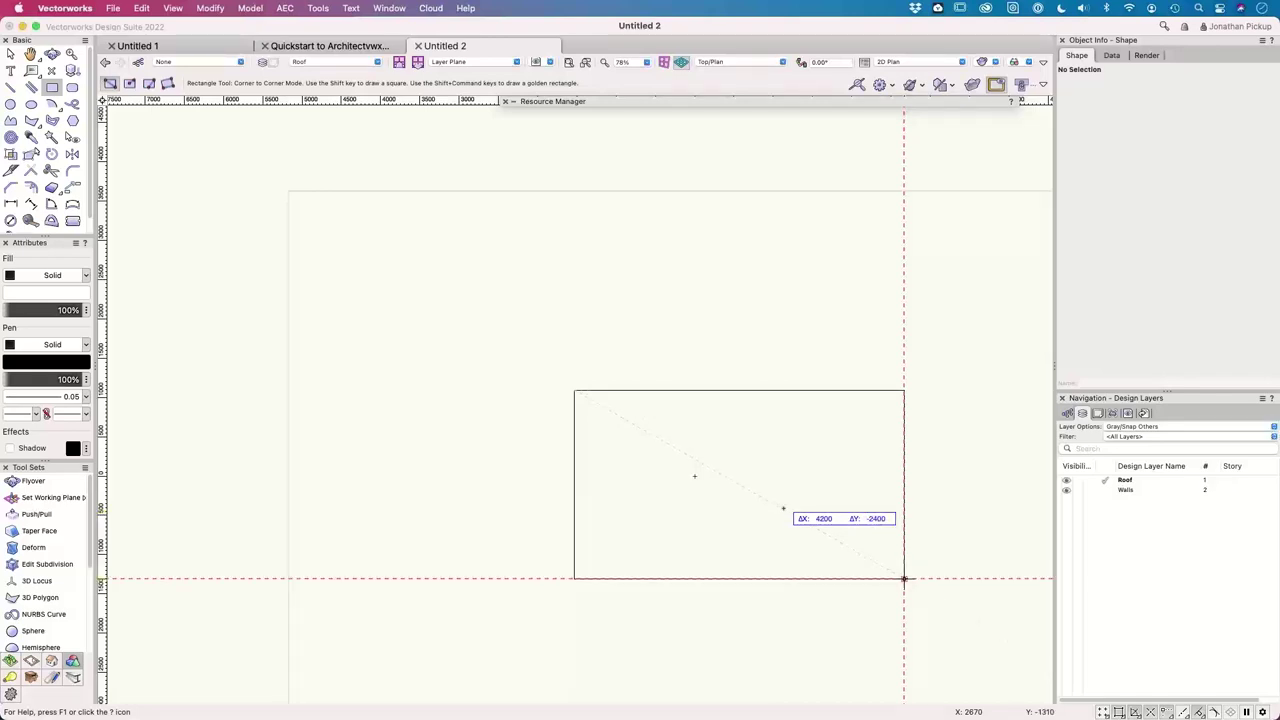
click(904, 578)
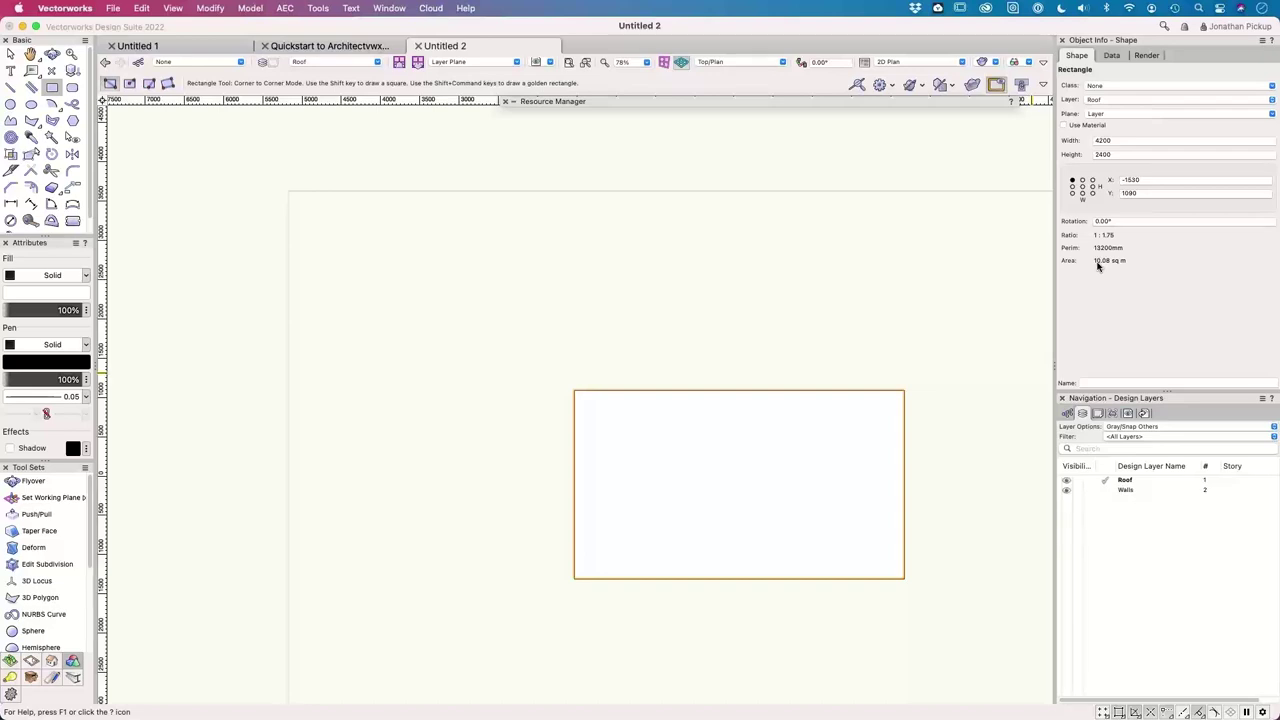
key(Delete)
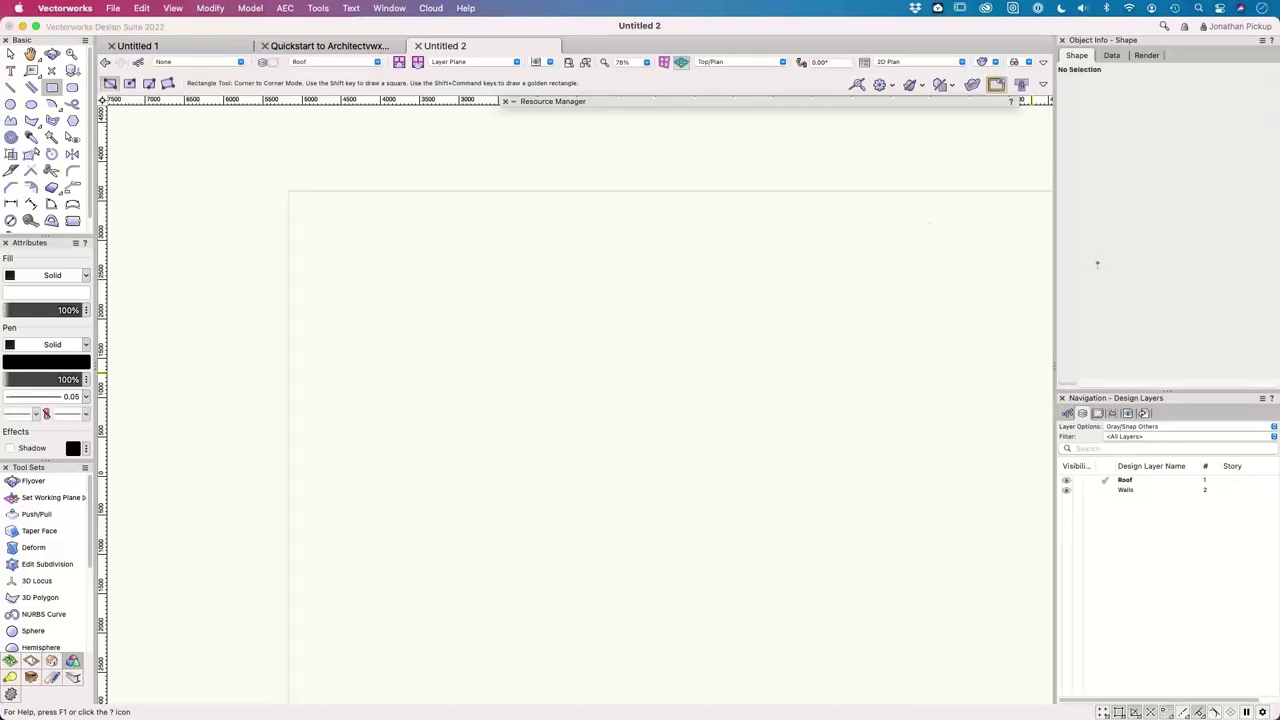
- Apply the Metric preset in the document's unit settings and review its dual dimension settings
click(114, 9)
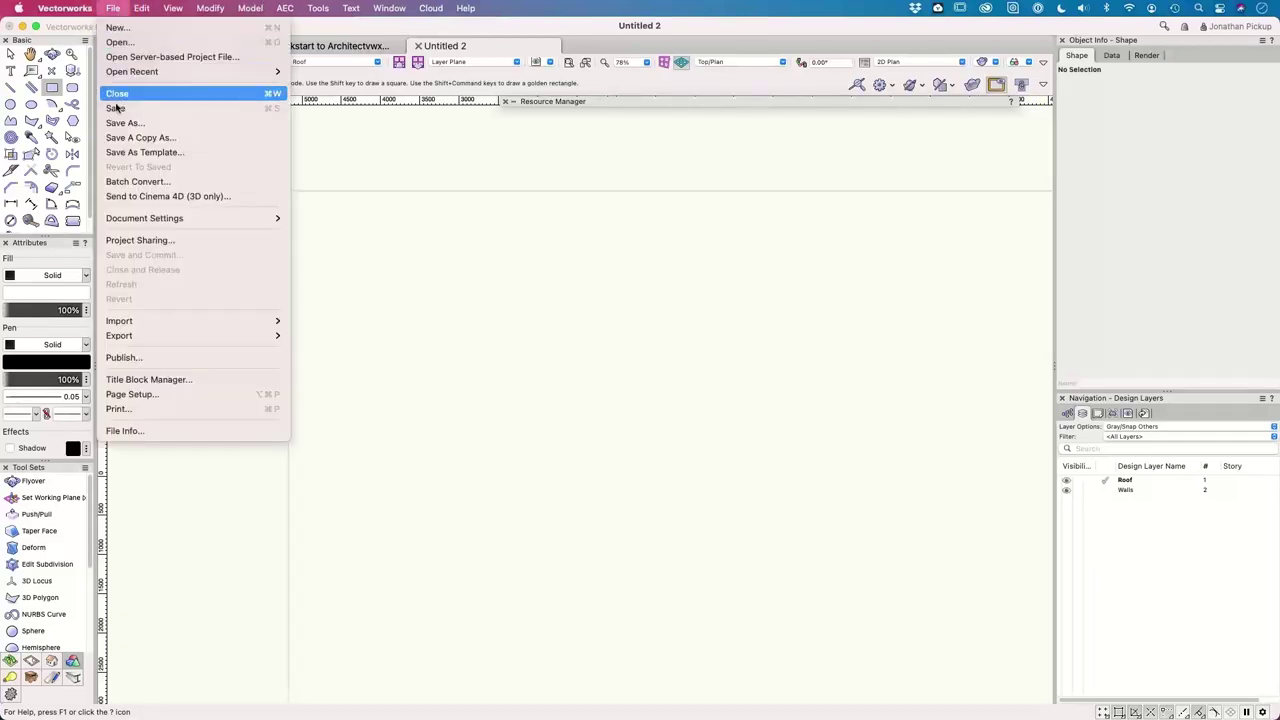
mouse_move(211, 219)
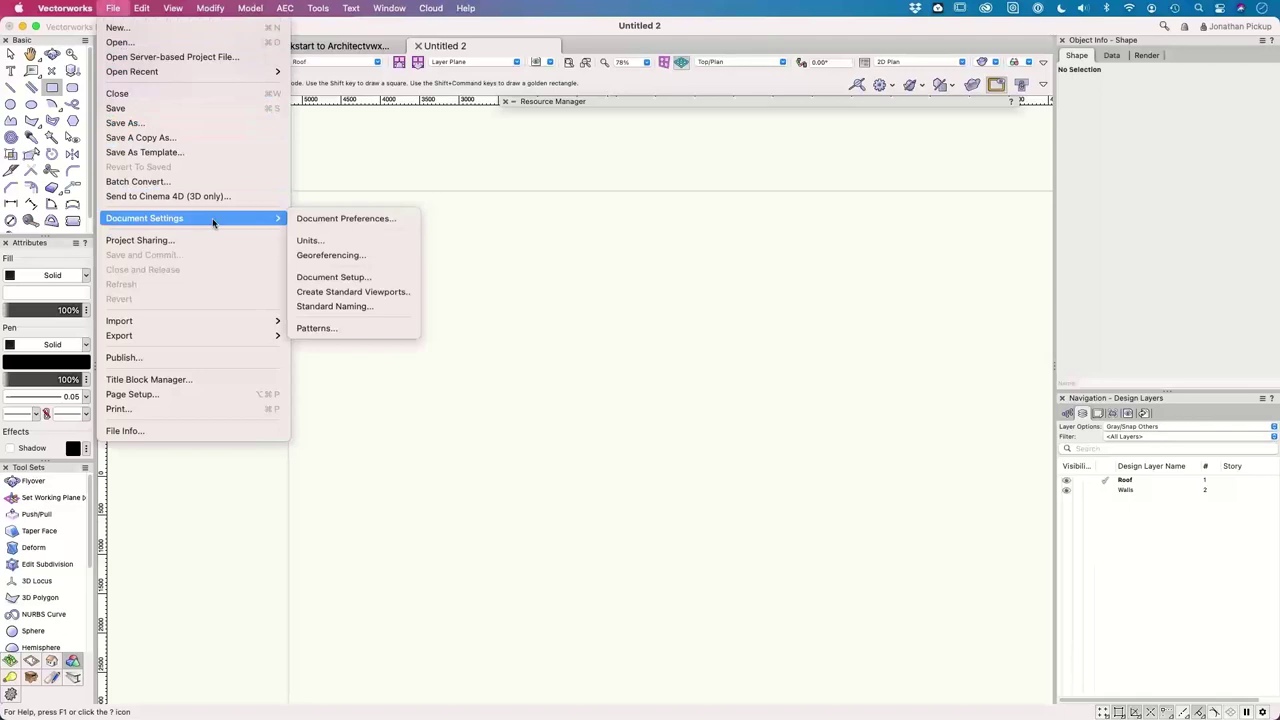
click(343, 240)
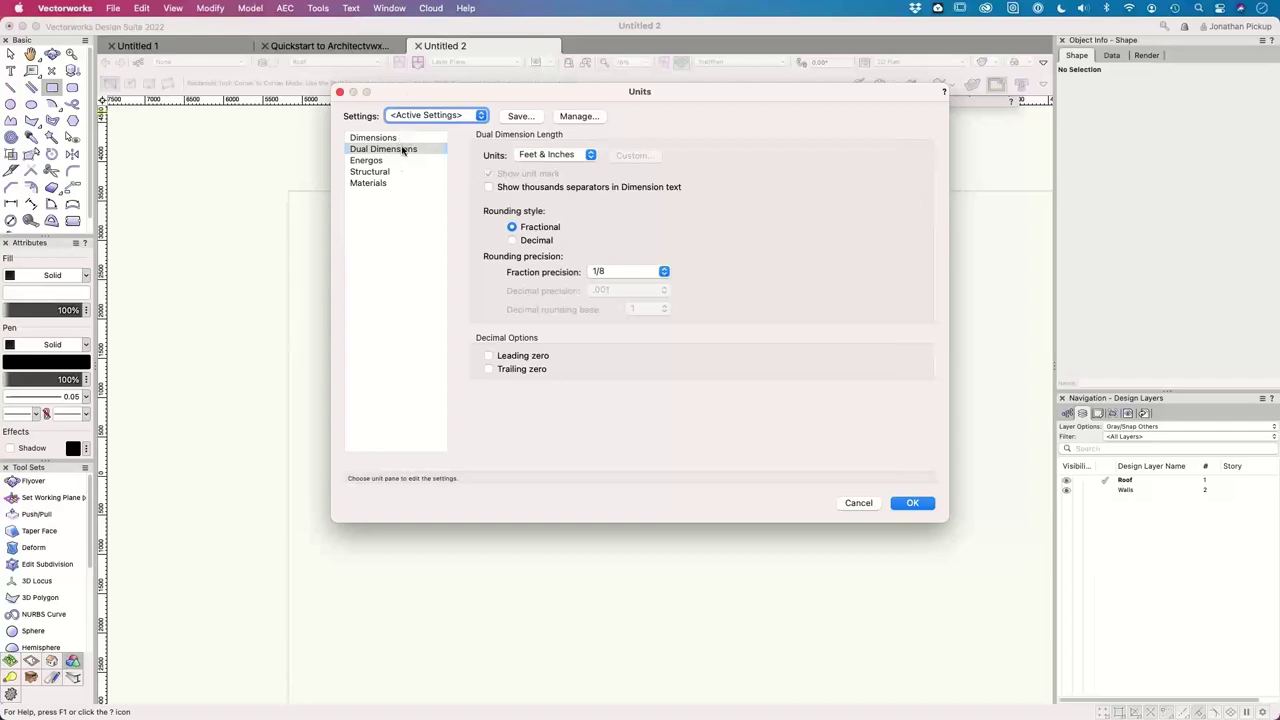
click(404, 140)
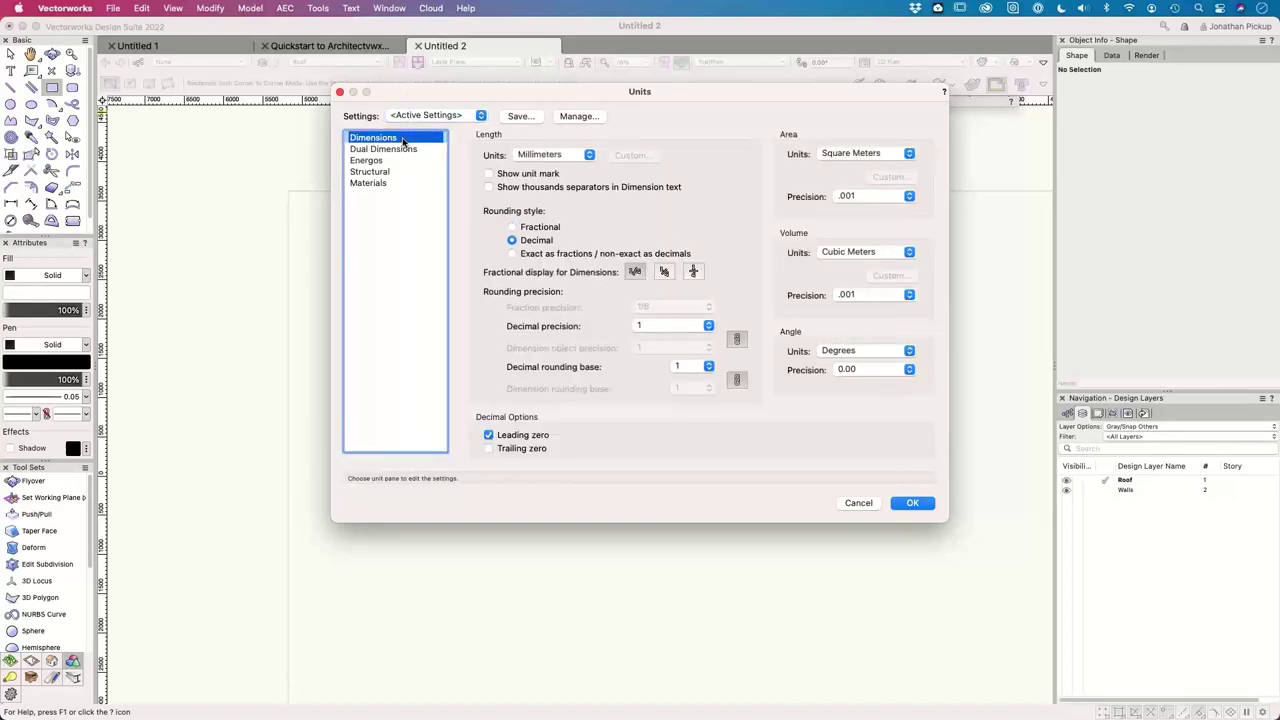
click(481, 116)
click(408, 146)
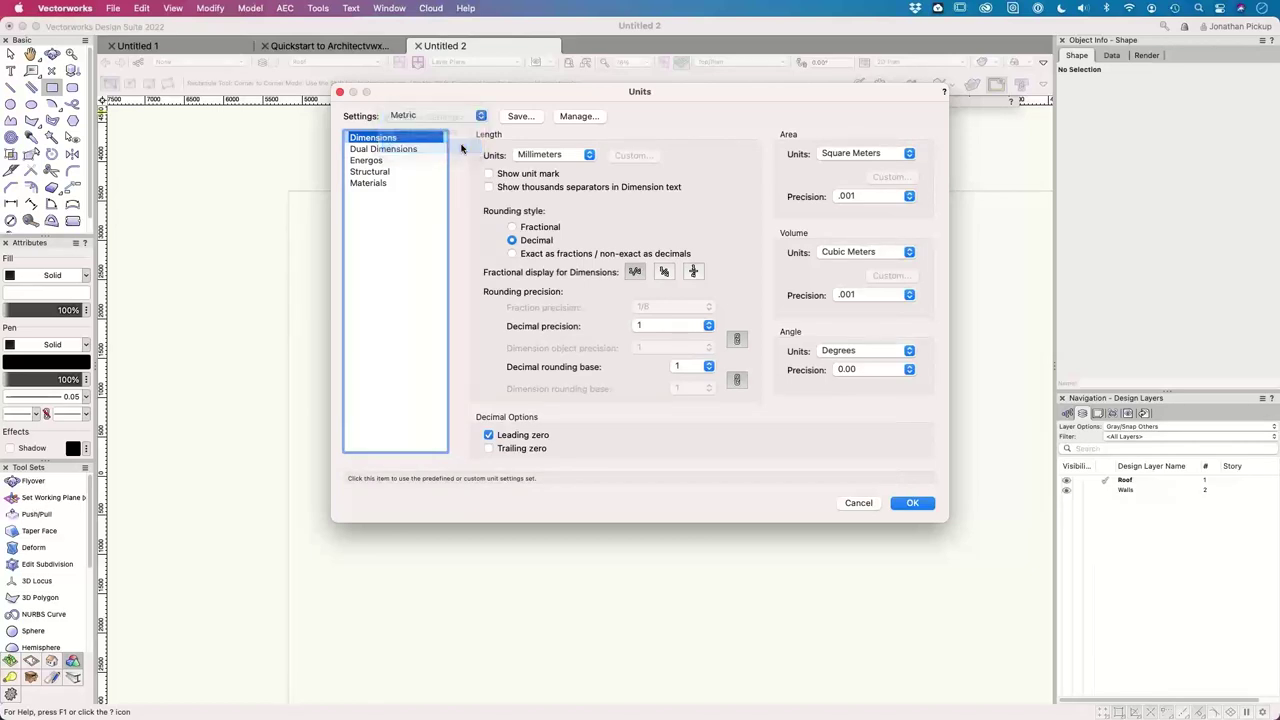
click(404, 150)
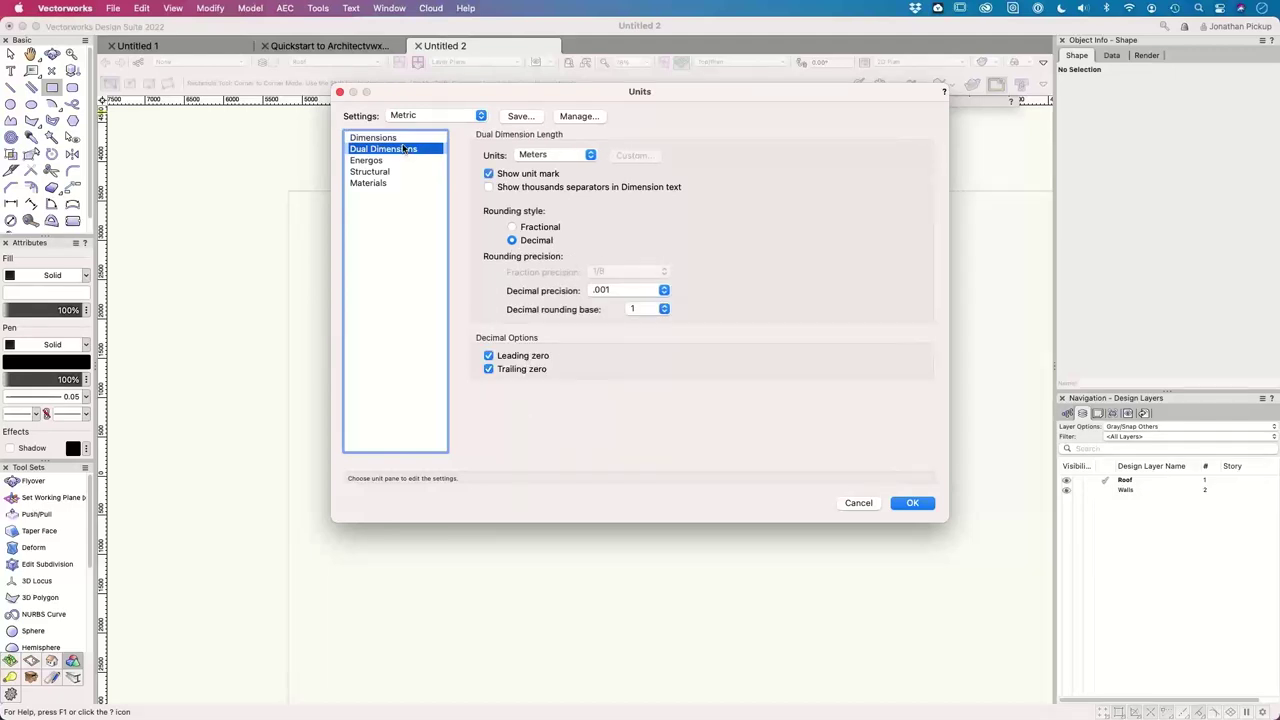
click(399, 138)
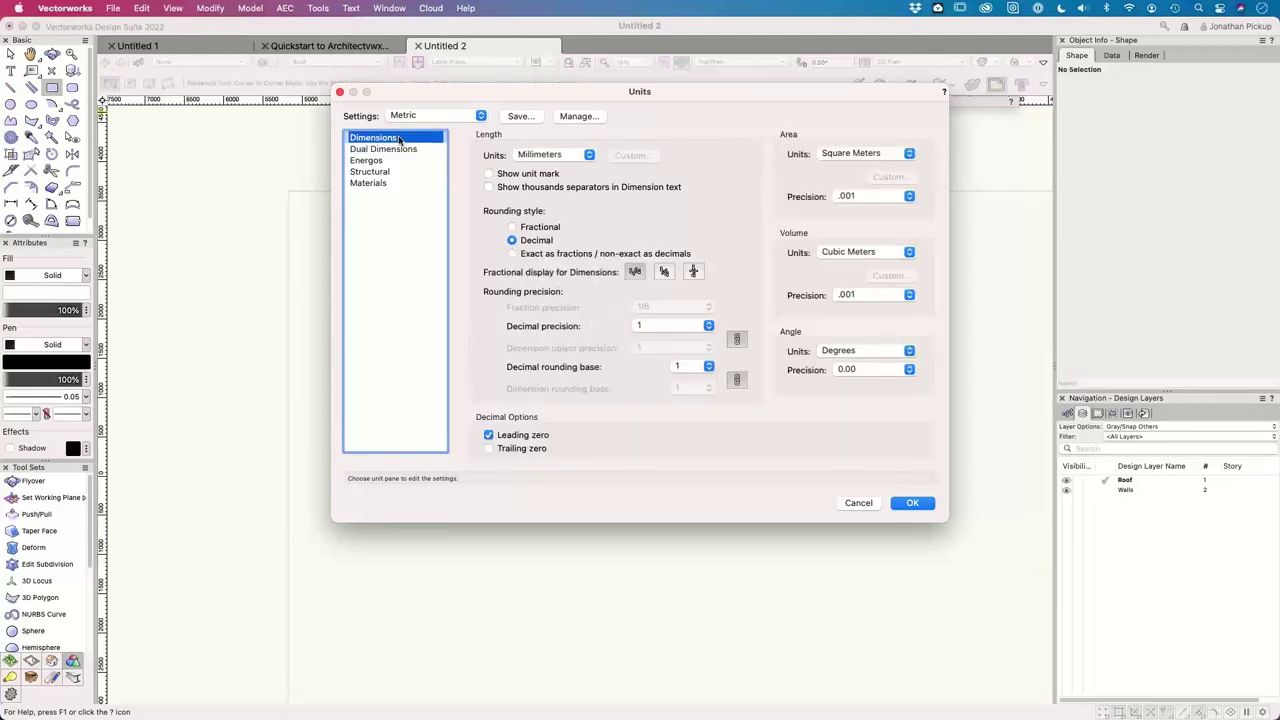
- Switch the document units to the Feet and Inches preset, review its dual dimension settings and apply them
click(423, 118)
click(424, 104)
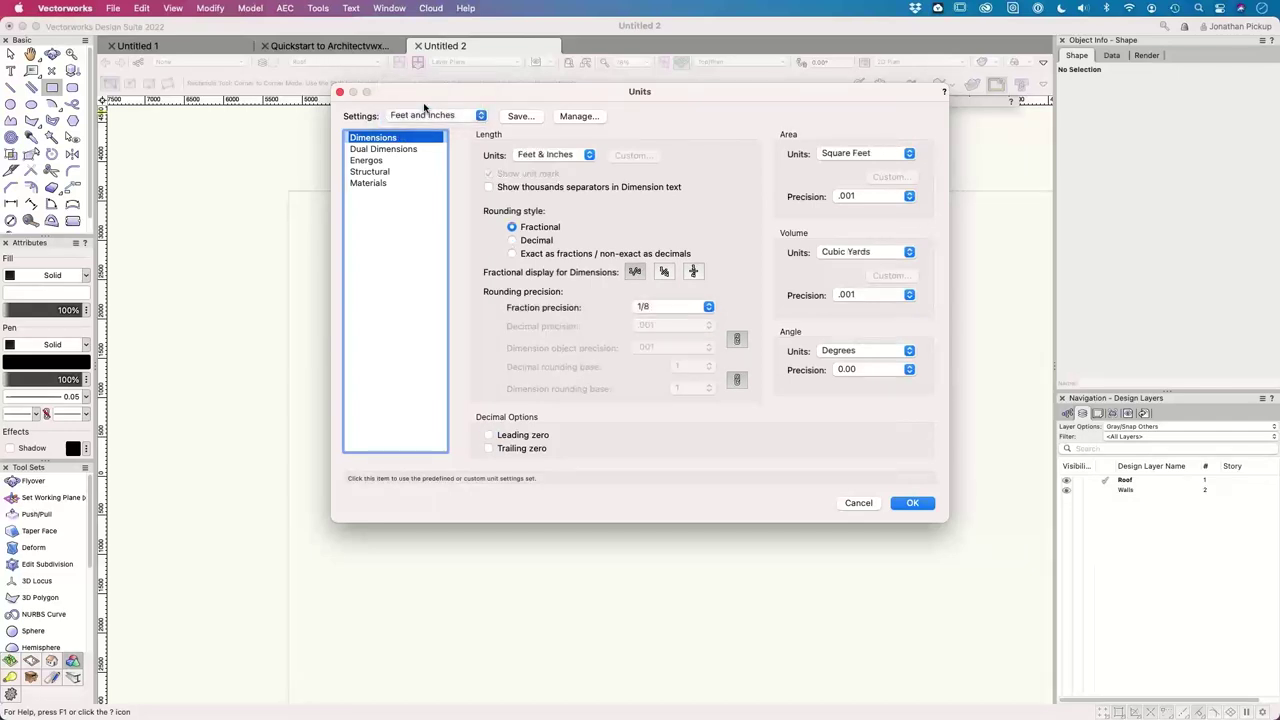
click(383, 149)
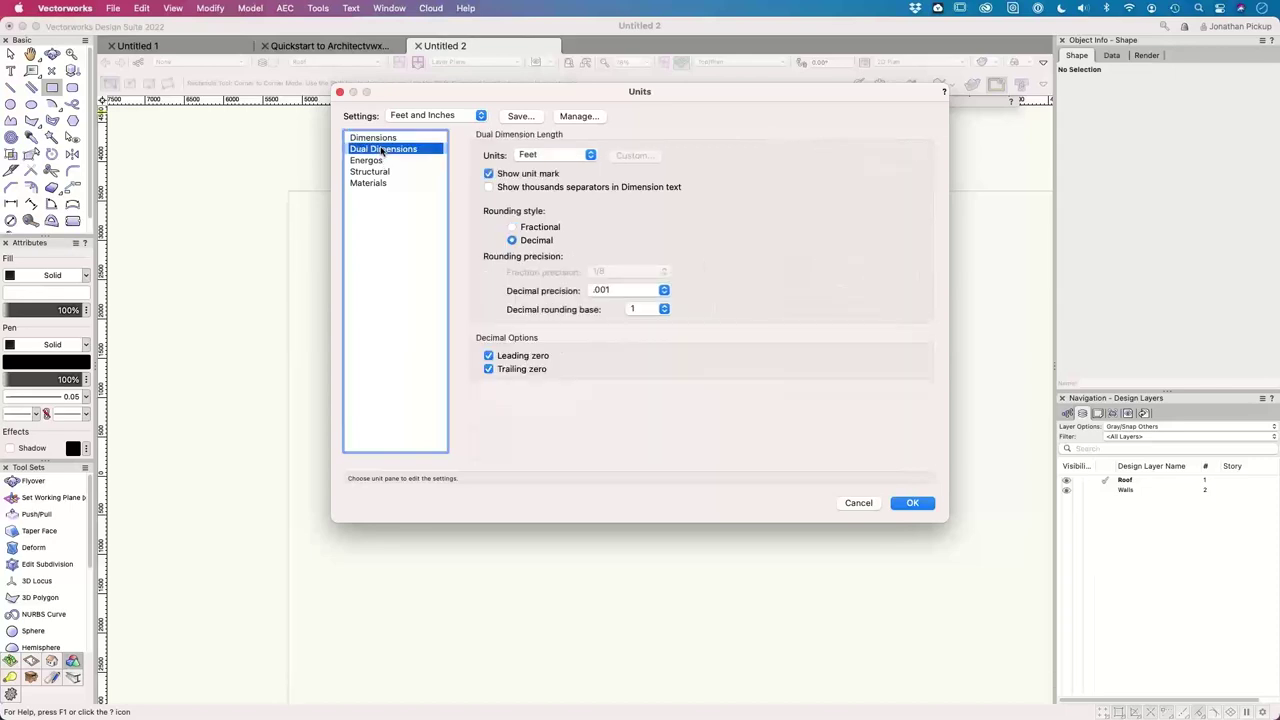
click(911, 504)
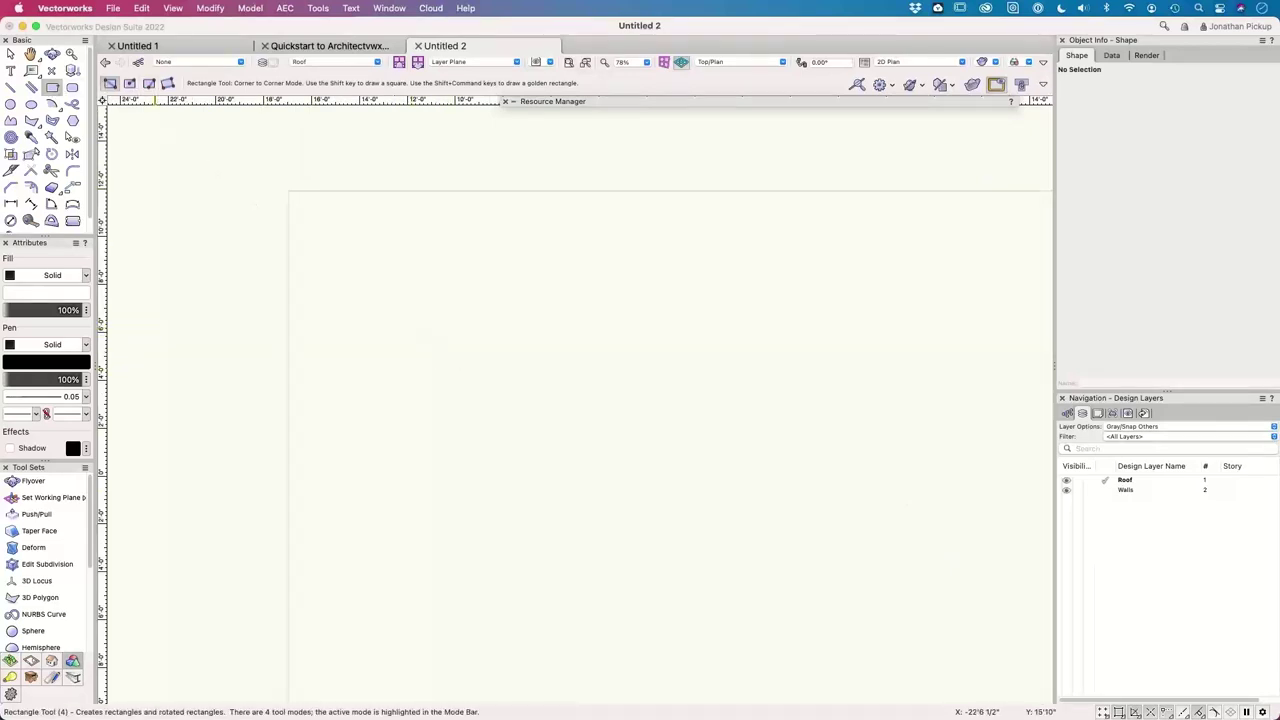
- Start creating a rectangle by numeric values and set its width to 16'0"
double_click(52, 88)
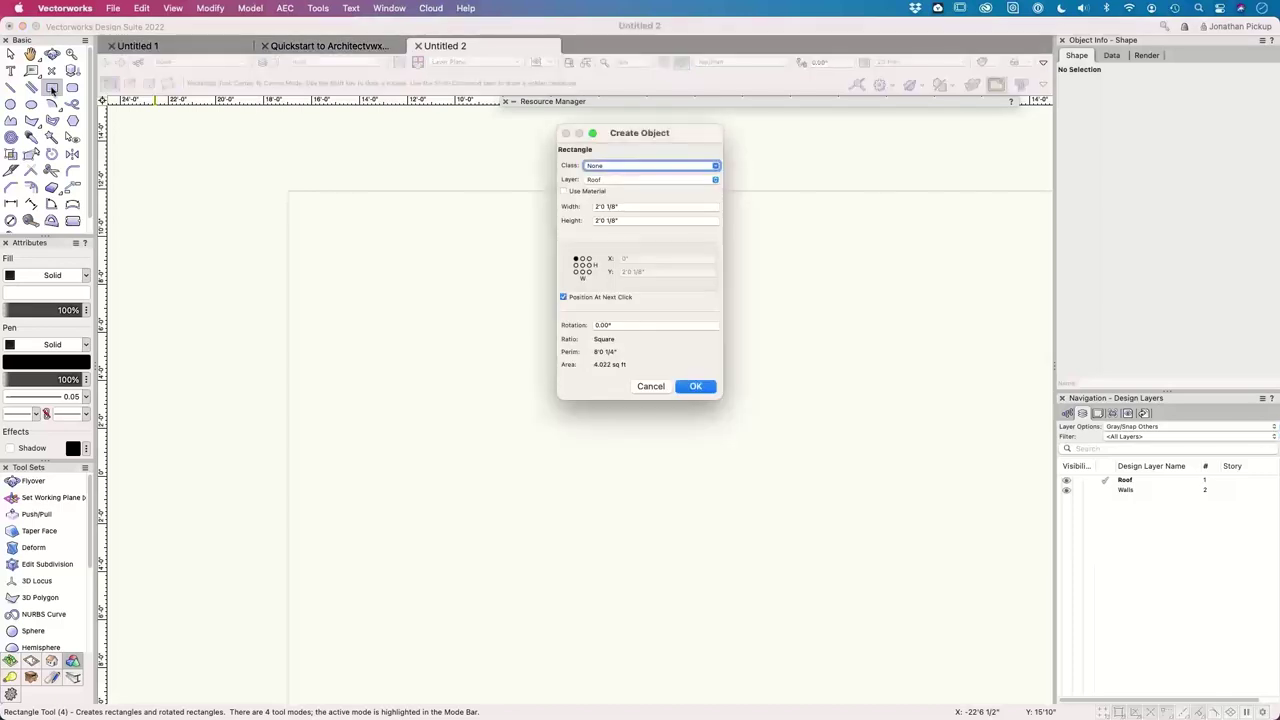
drag(634, 206, 555, 207)
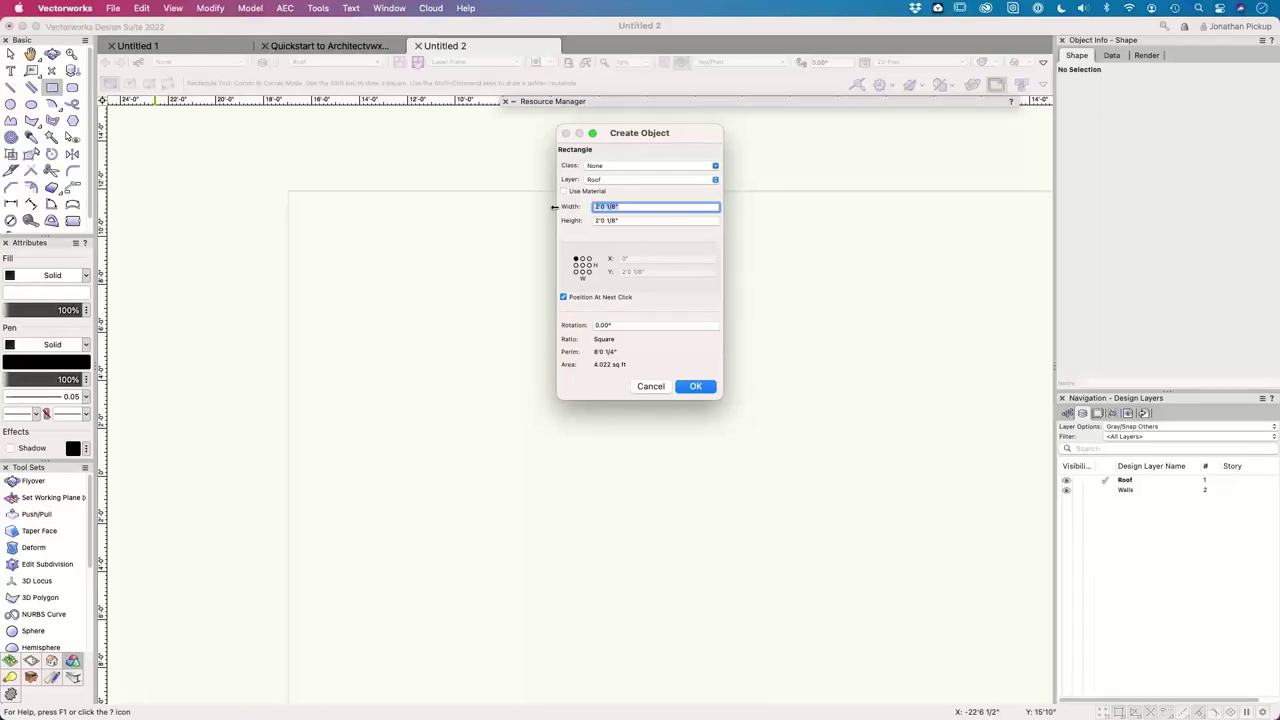
text(16'0")
key(BackSpace)
key(Tab)
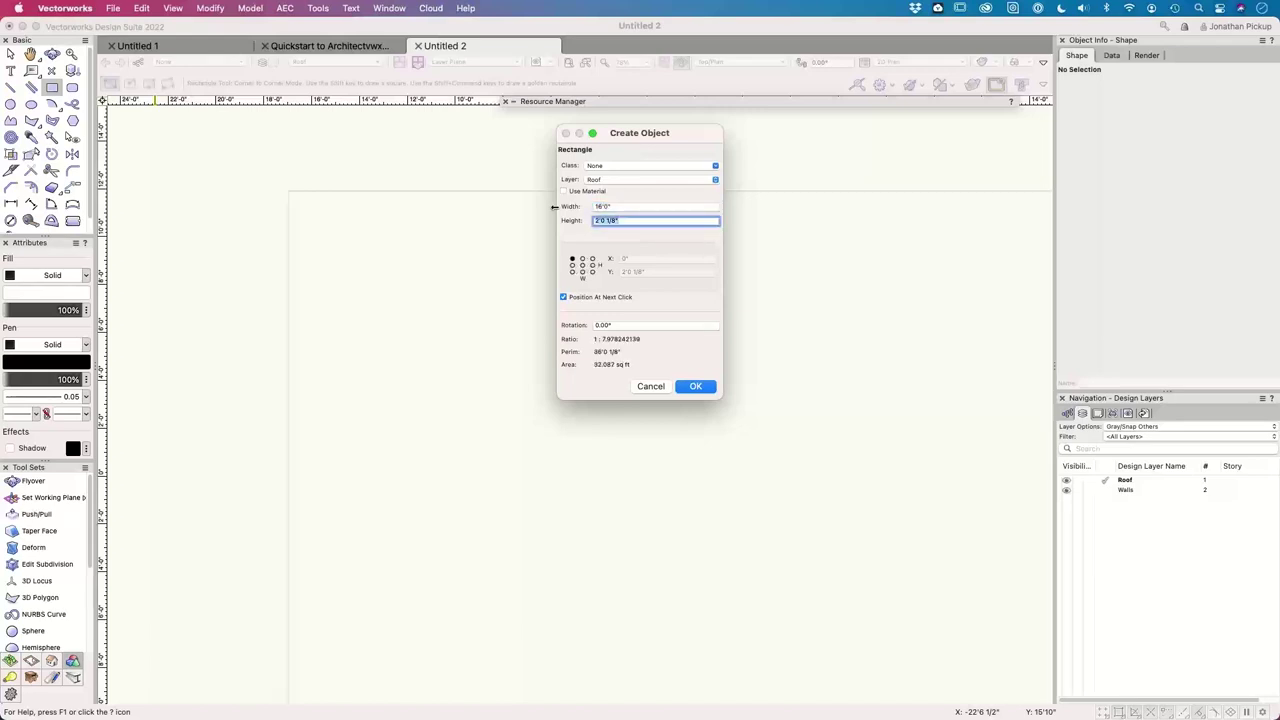
text(8)
key(Tab)
- Set the new rectangle's width to 4.2 m and its height to 2.4 m
click(631, 206)
text(42)
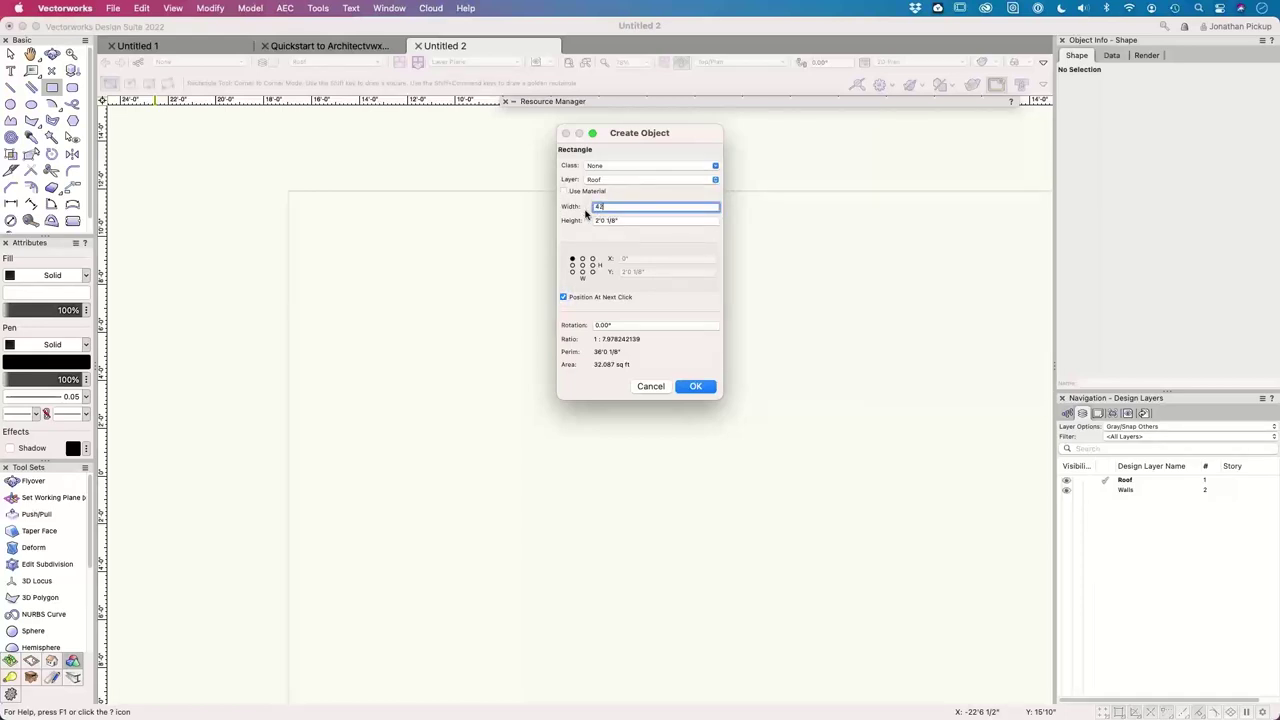
text( m)
key(BackSpace)
key(BackSpace)
key(Tab)
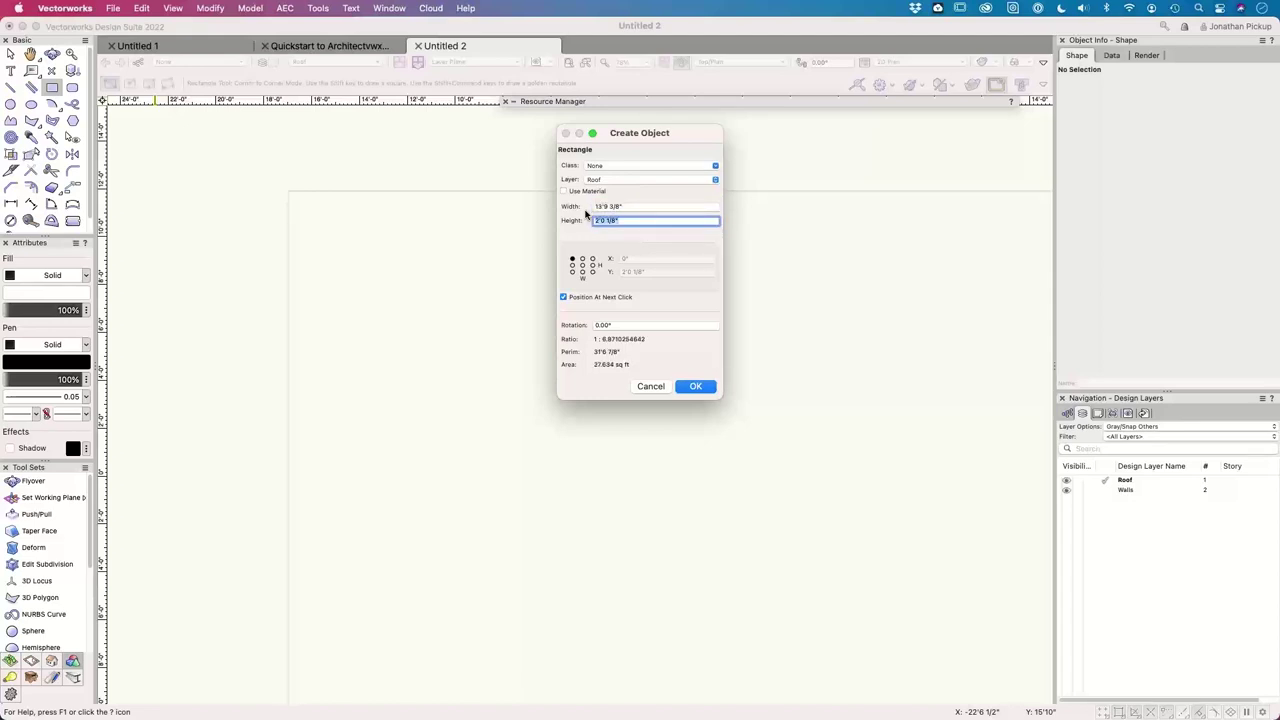
text(2.4m)
key(Tab)
key(Tab)
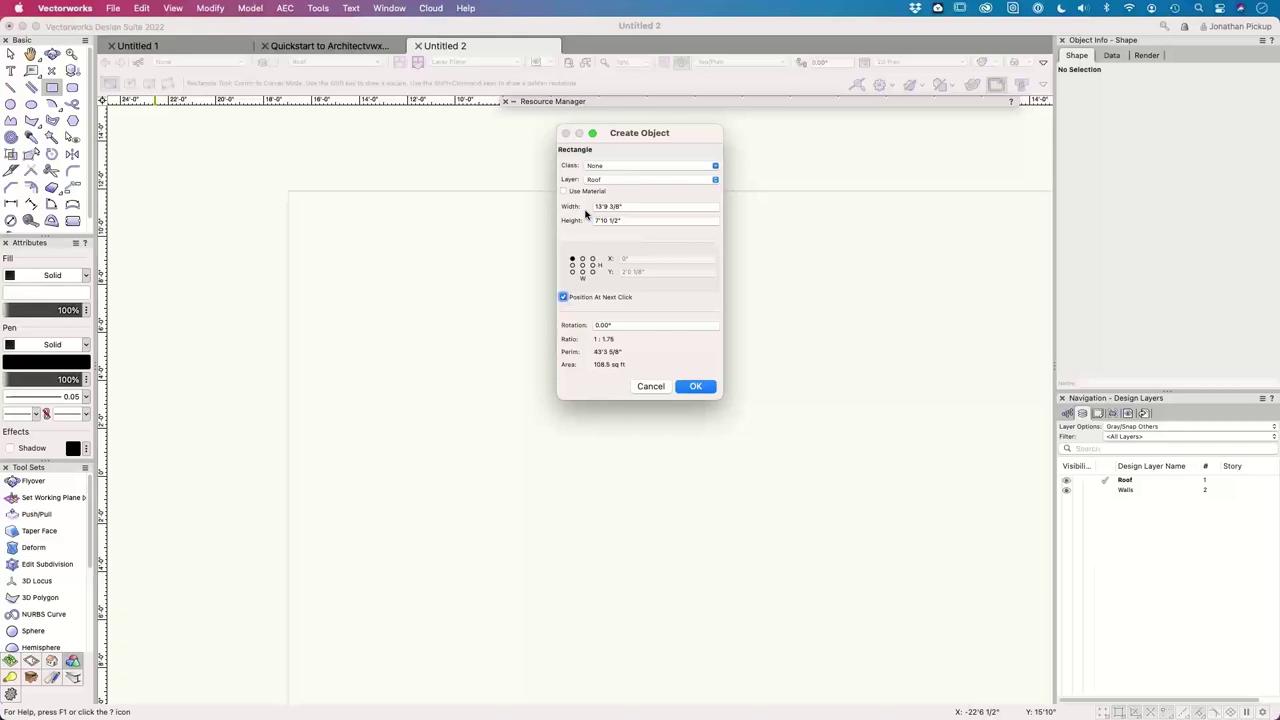
- Position the rectangle by its centre point at X 0, Y 0 instead of at the next click, and create it
click(582, 265)
click(585, 298)
click(616, 259)
text(0)
key(Tab)
text(0)
key(Tab)
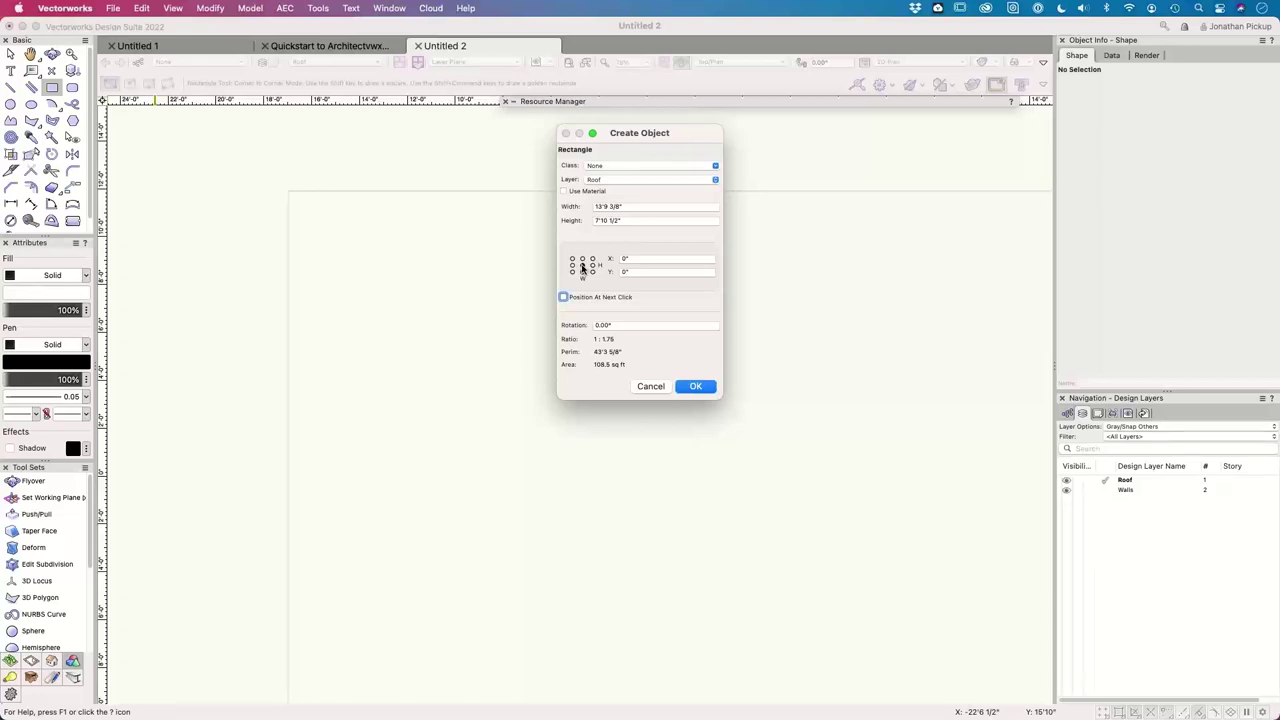
click(695, 386)
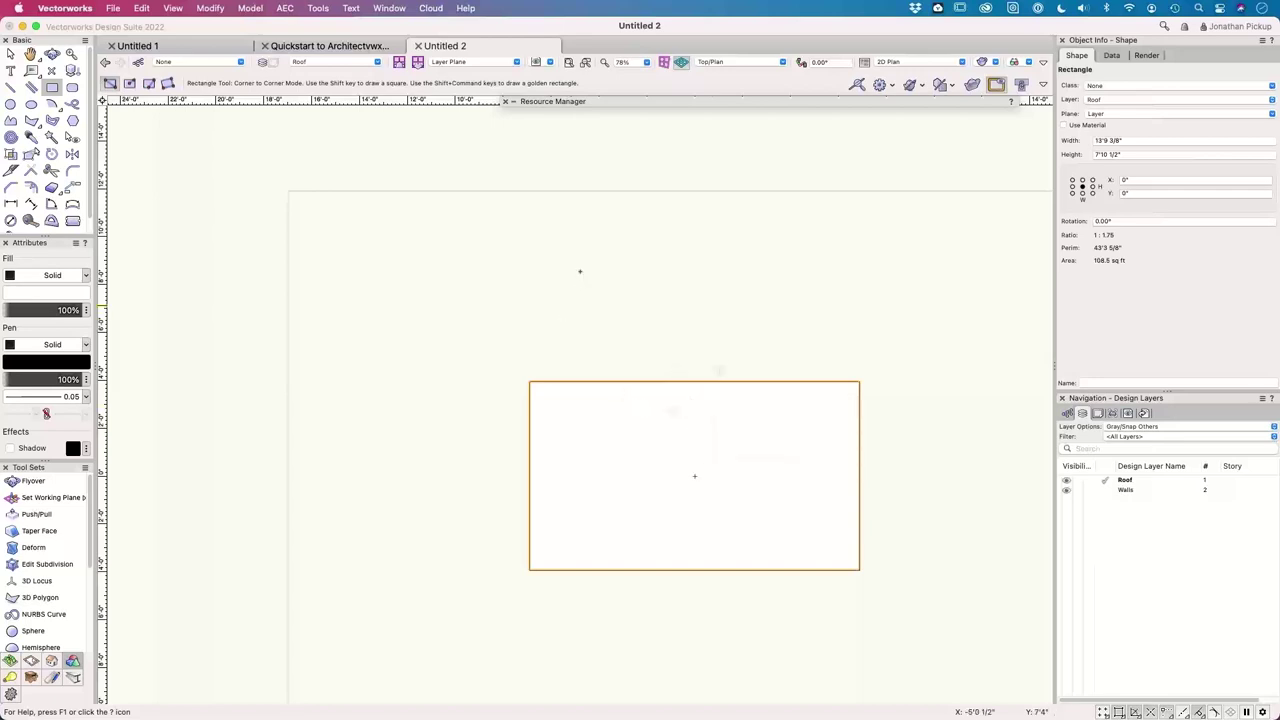
key(h)
drag(558, 257, 439, 233)
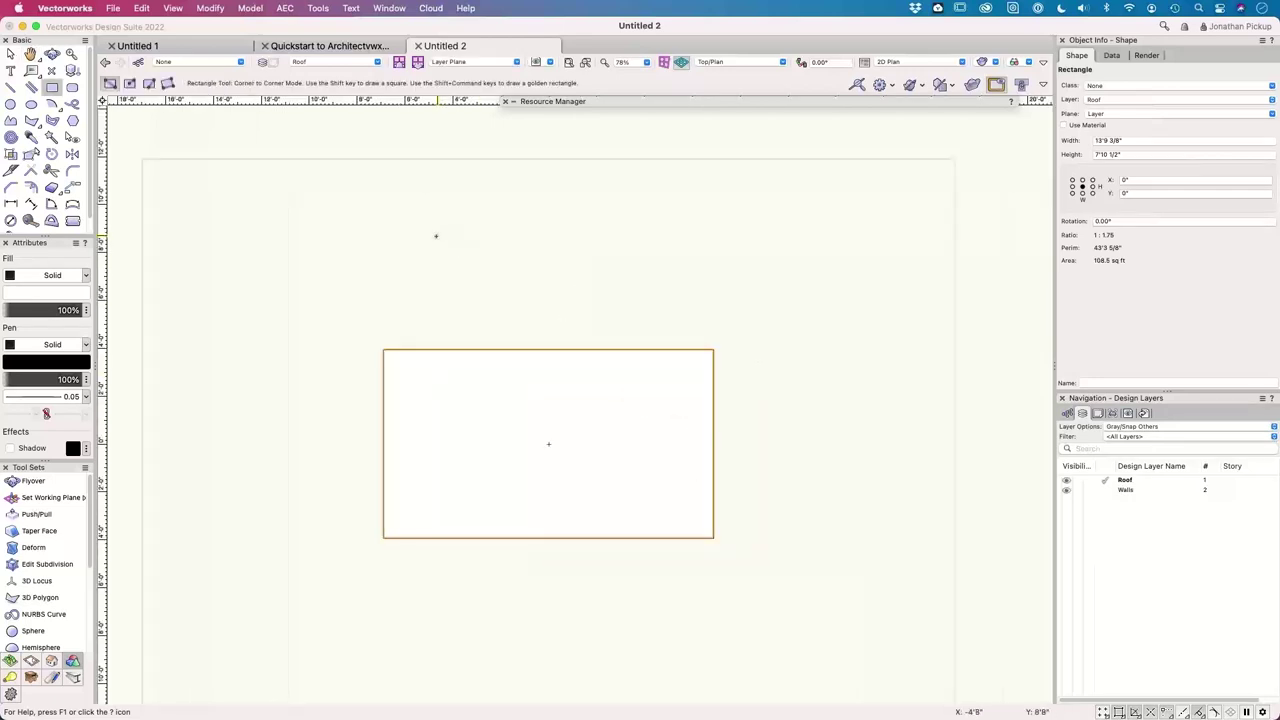
key(space)
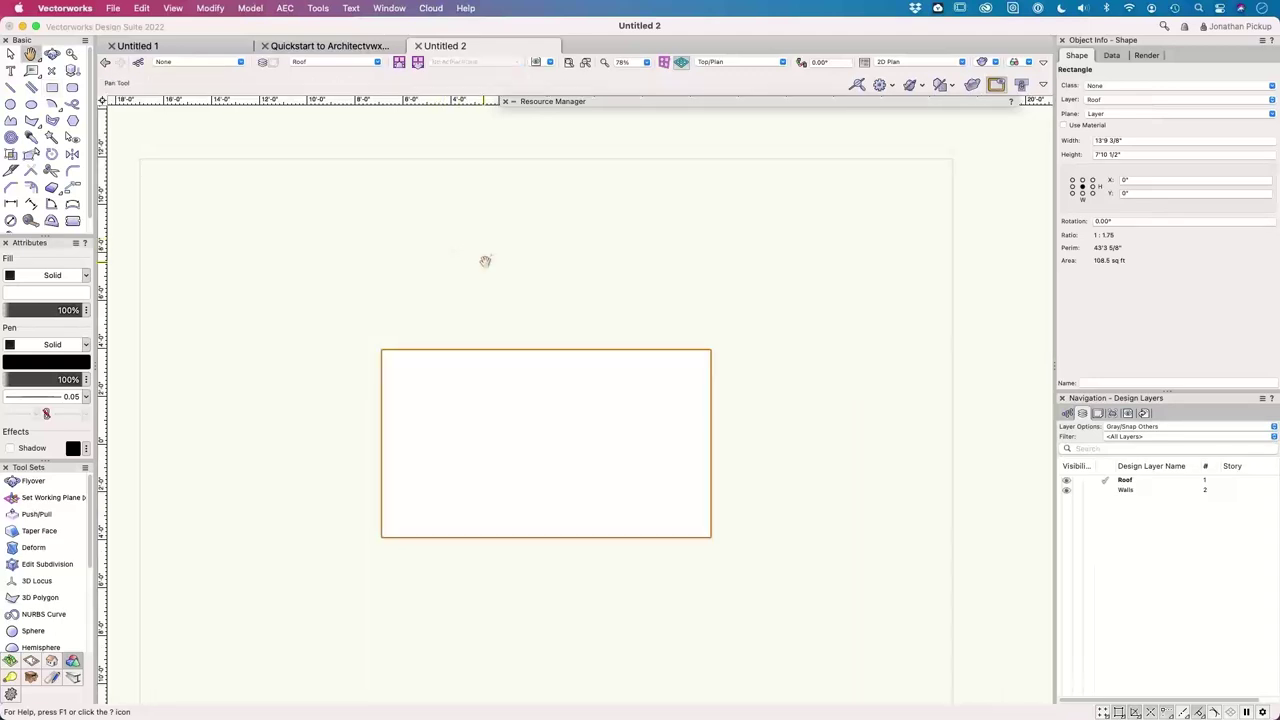
mouse_move(489, 257)
mouse_down()
mouse_move(471, 229)
mouse_move(503, 245)
mouse_up()
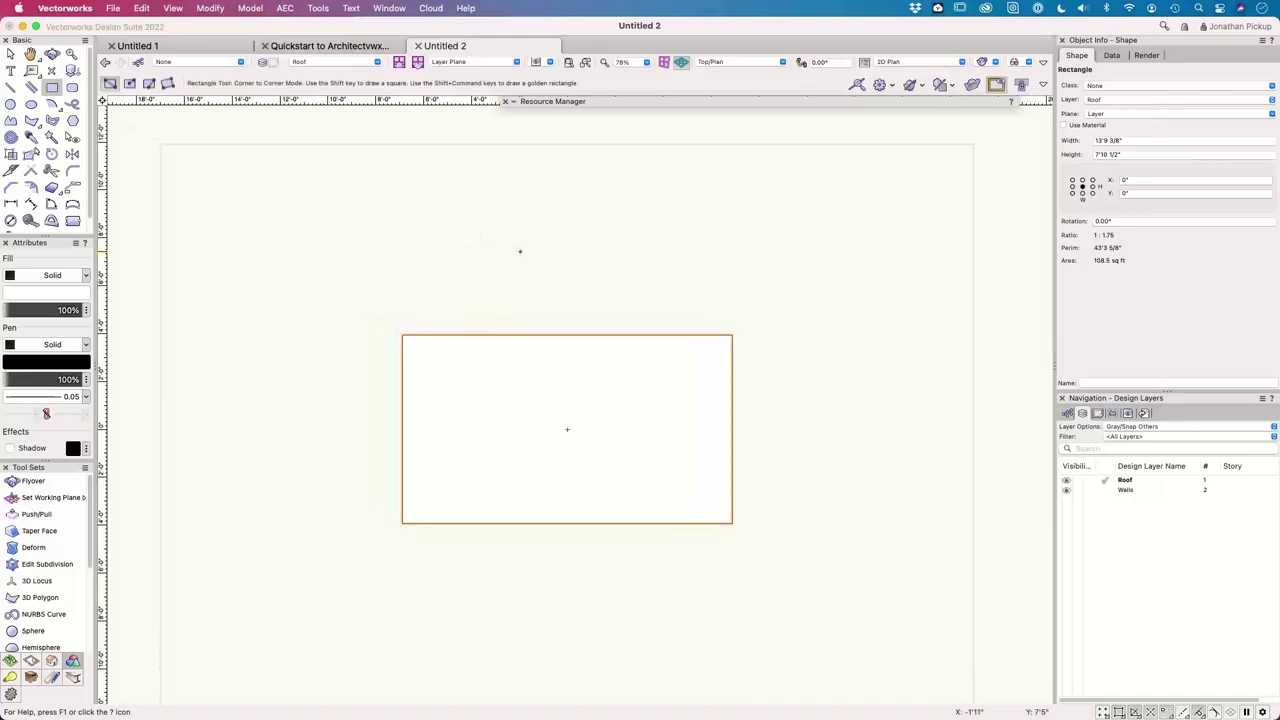
shift+middle_drag(517, 258, 601, 411)
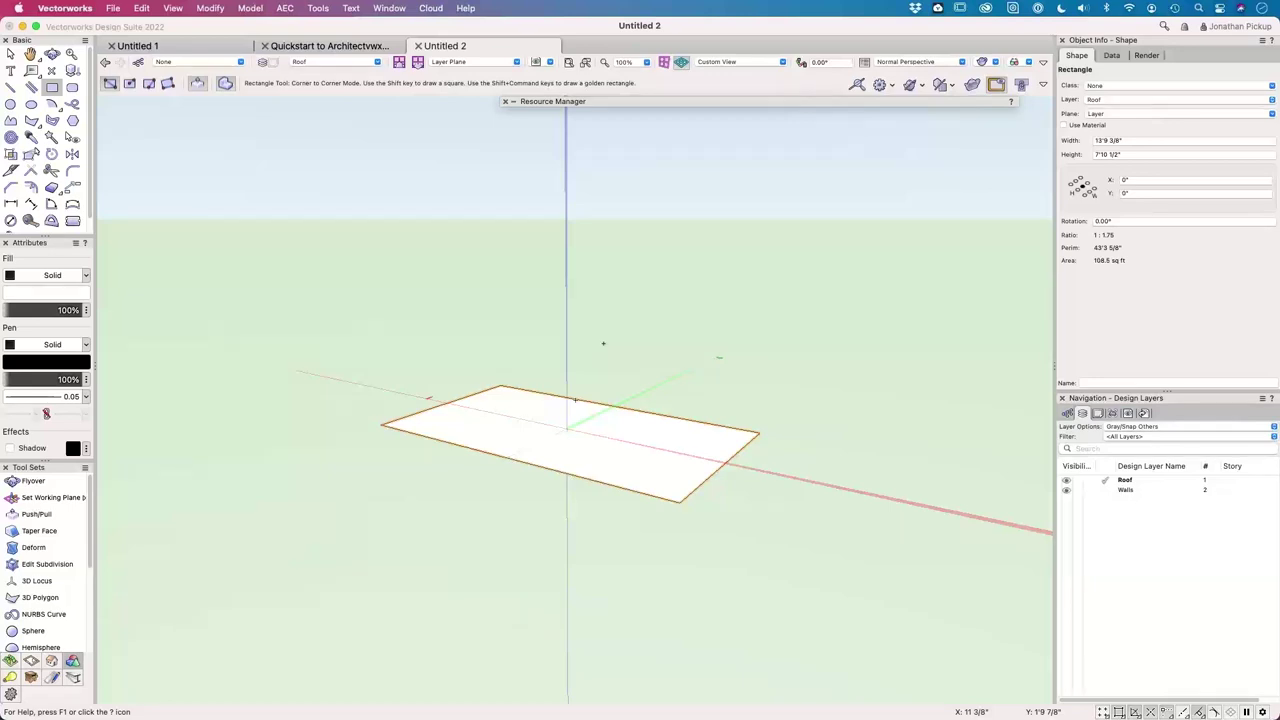
key(super+5)
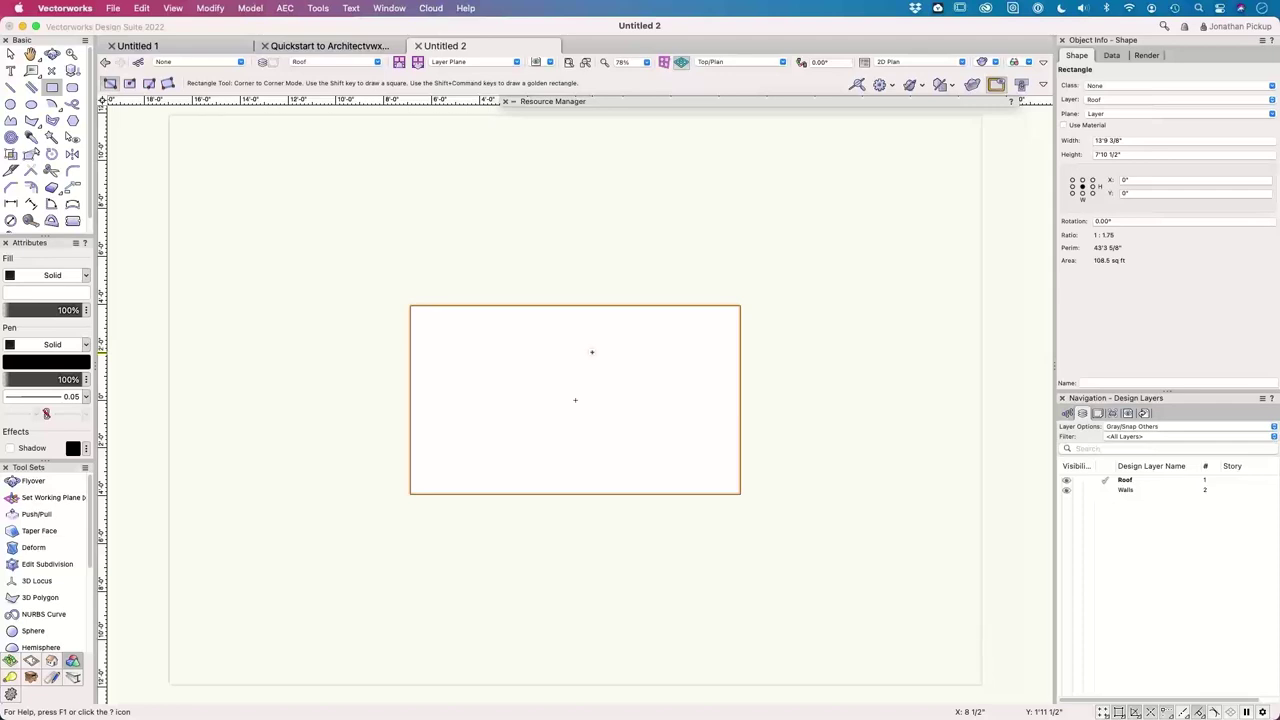
- Convert the rectangle into a Slab object with Create Objects from Shapes, deleting the source shape
right_click(561, 341)
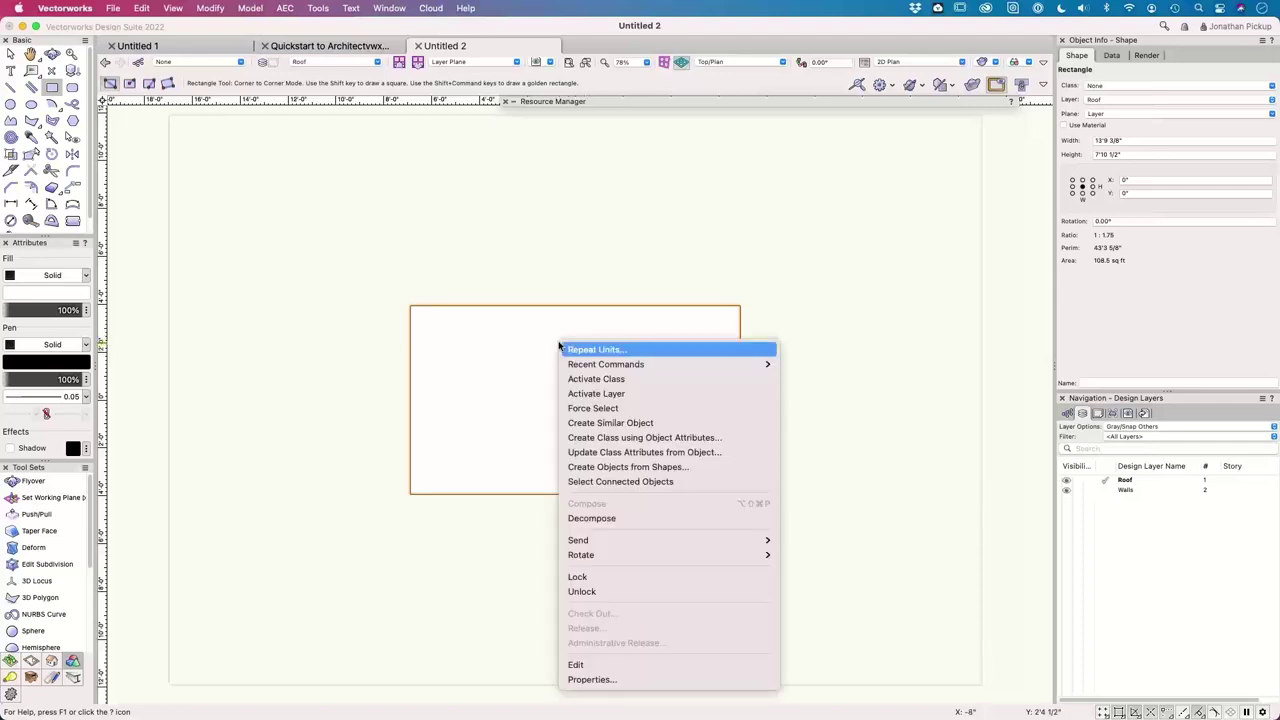
click(577, 467)
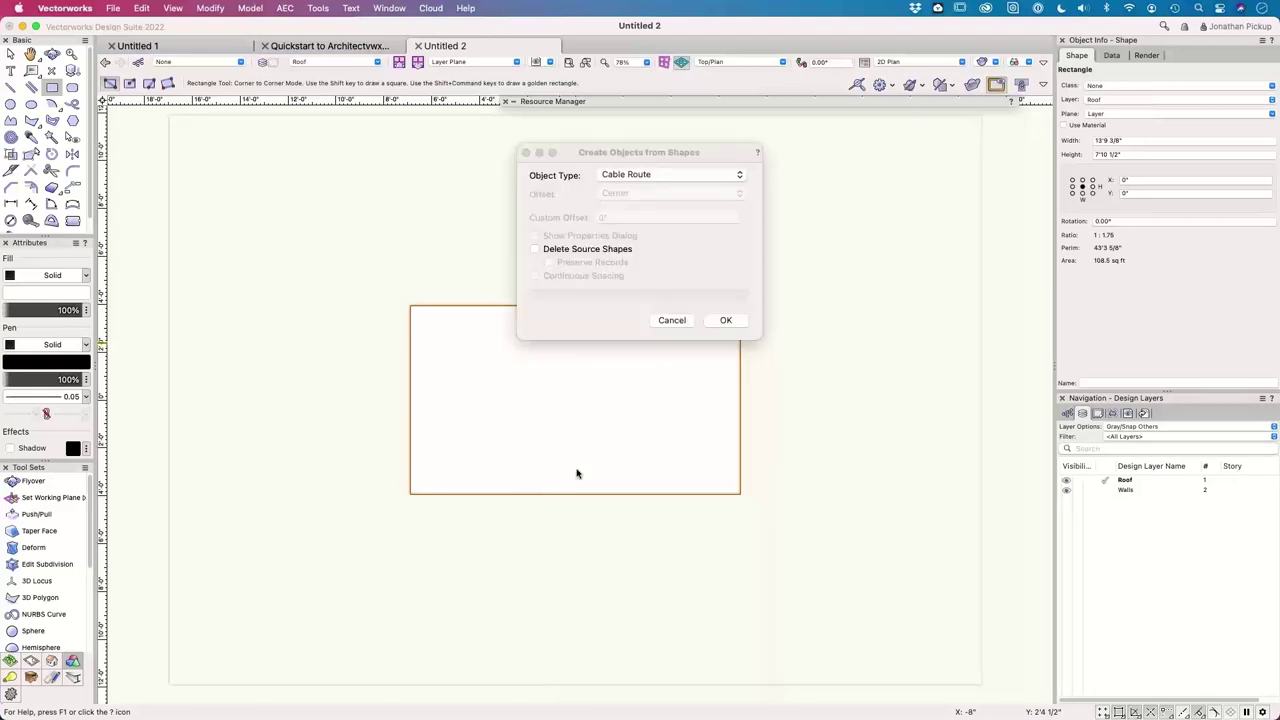
click(646, 174)
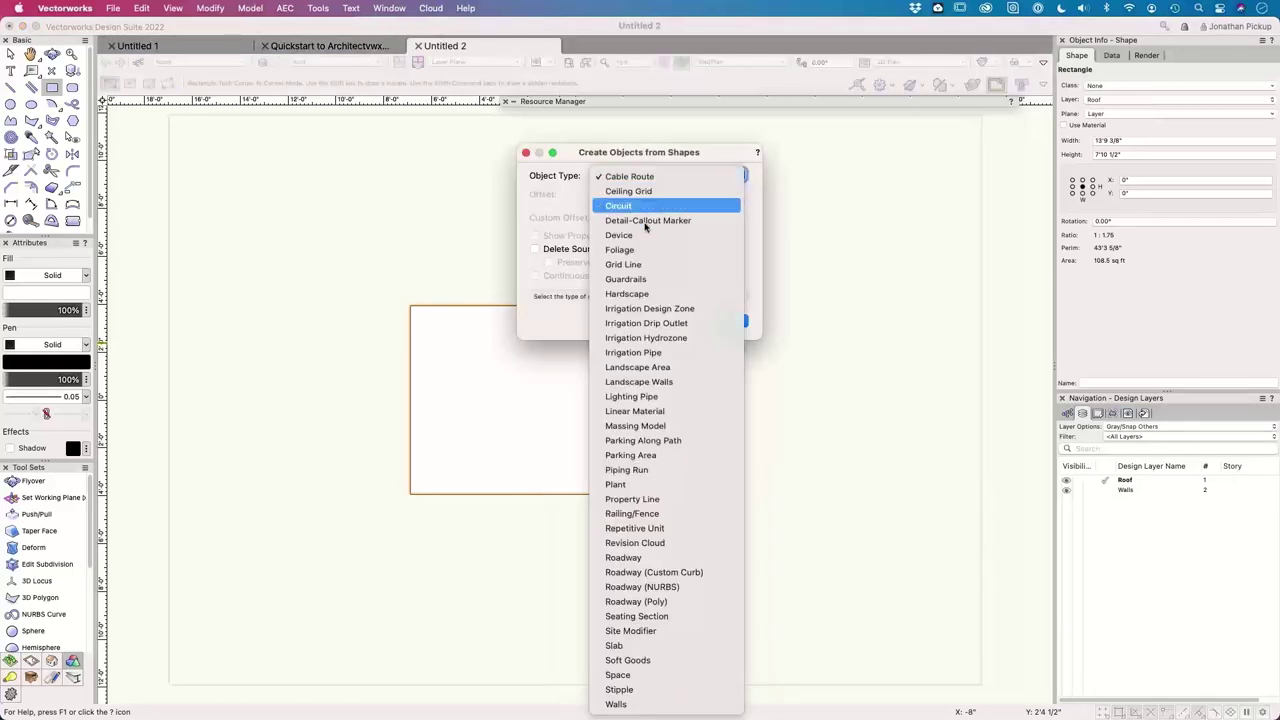
click(614, 646)
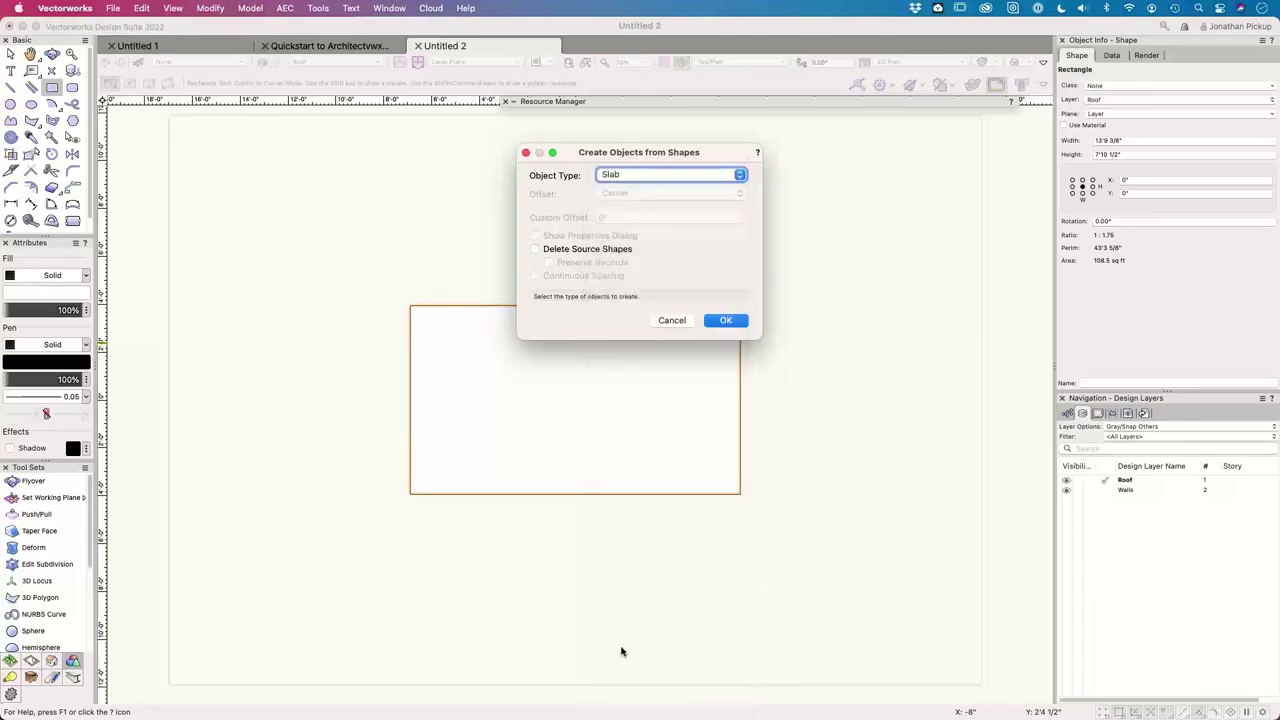
click(596, 253)
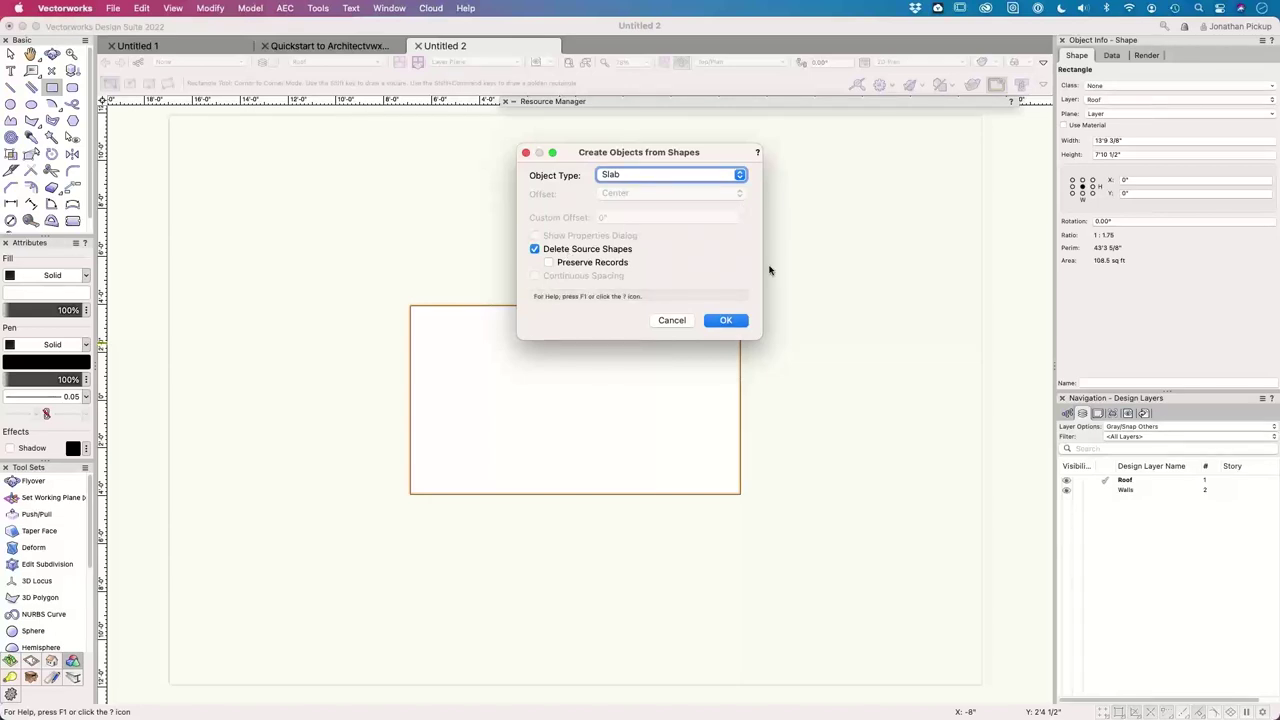
click(729, 320)
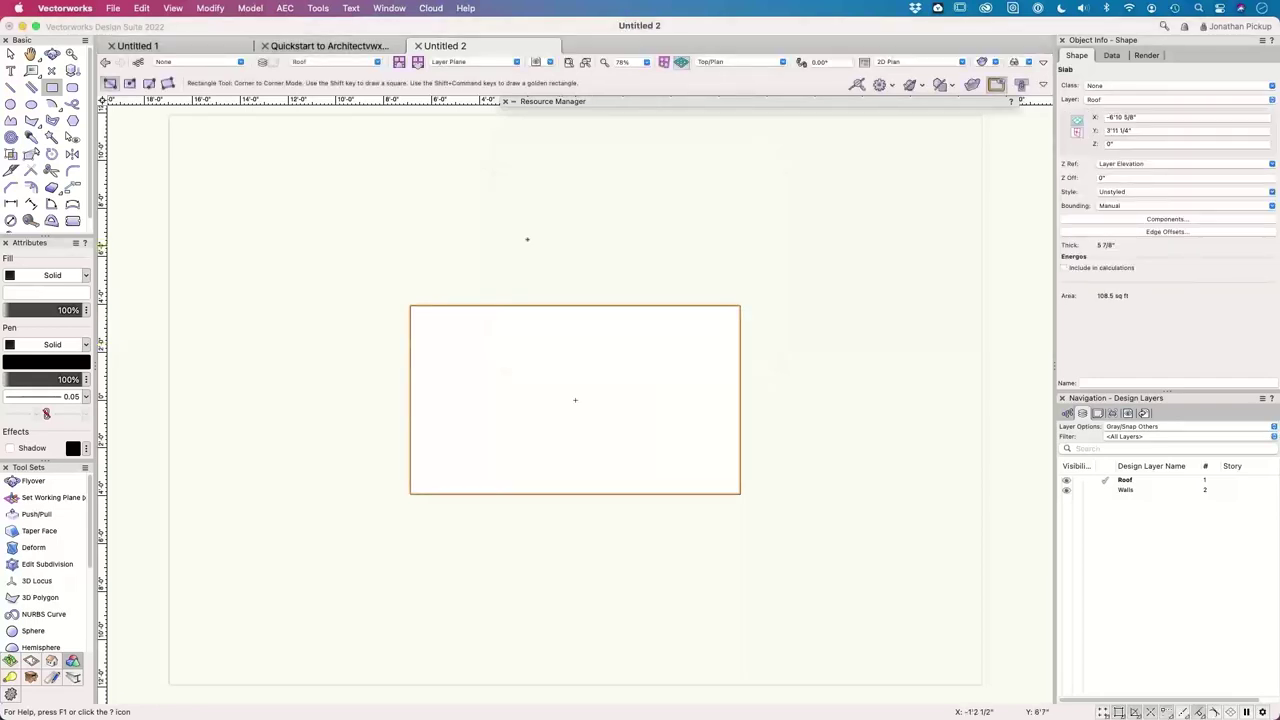
- Examine the slab in an orbited 3D view and in the Top, Top/Plan, Front, Right, Left and Right Isometric views
shift+middle_drag(580, 403, 460, 159)
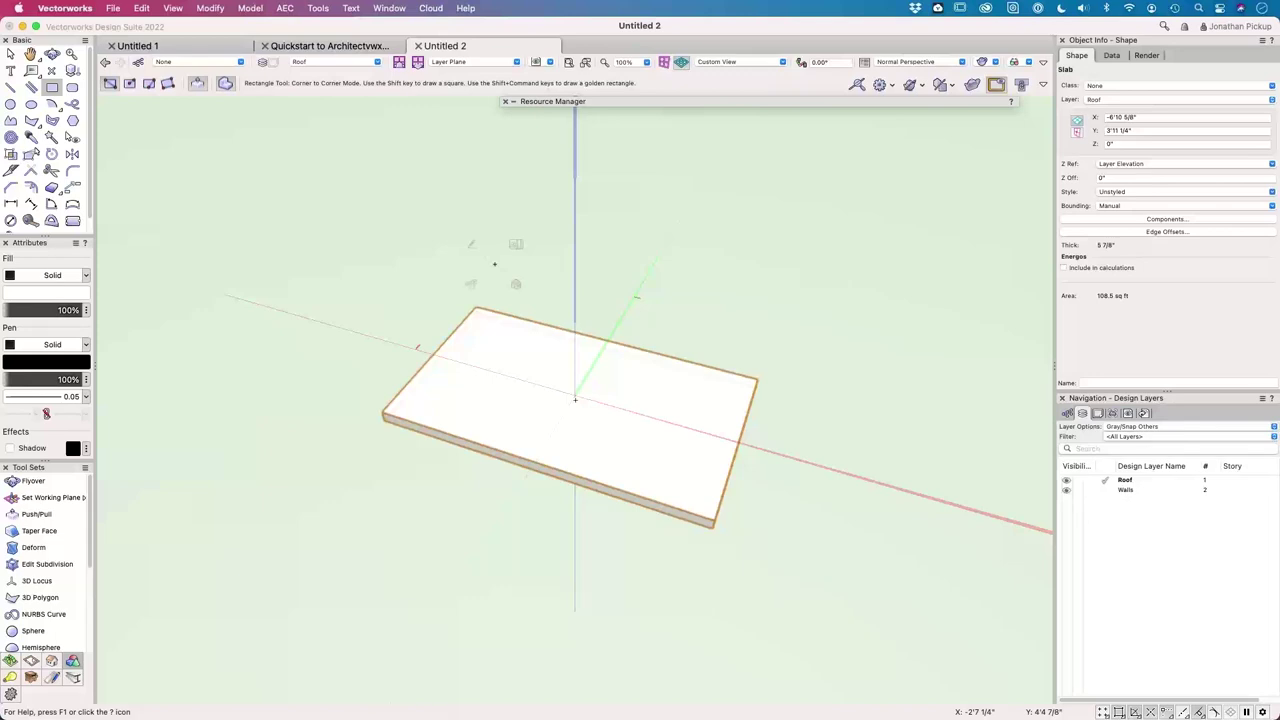
key(KP_5)
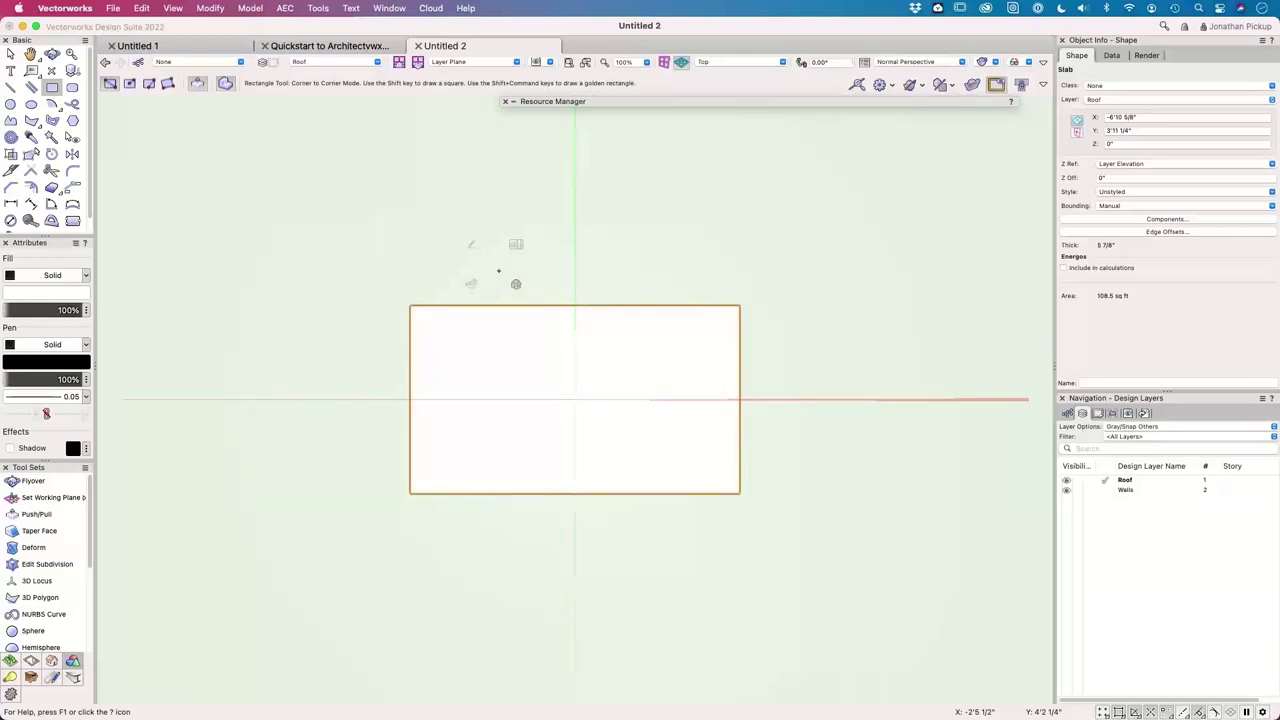
key(KP_0)
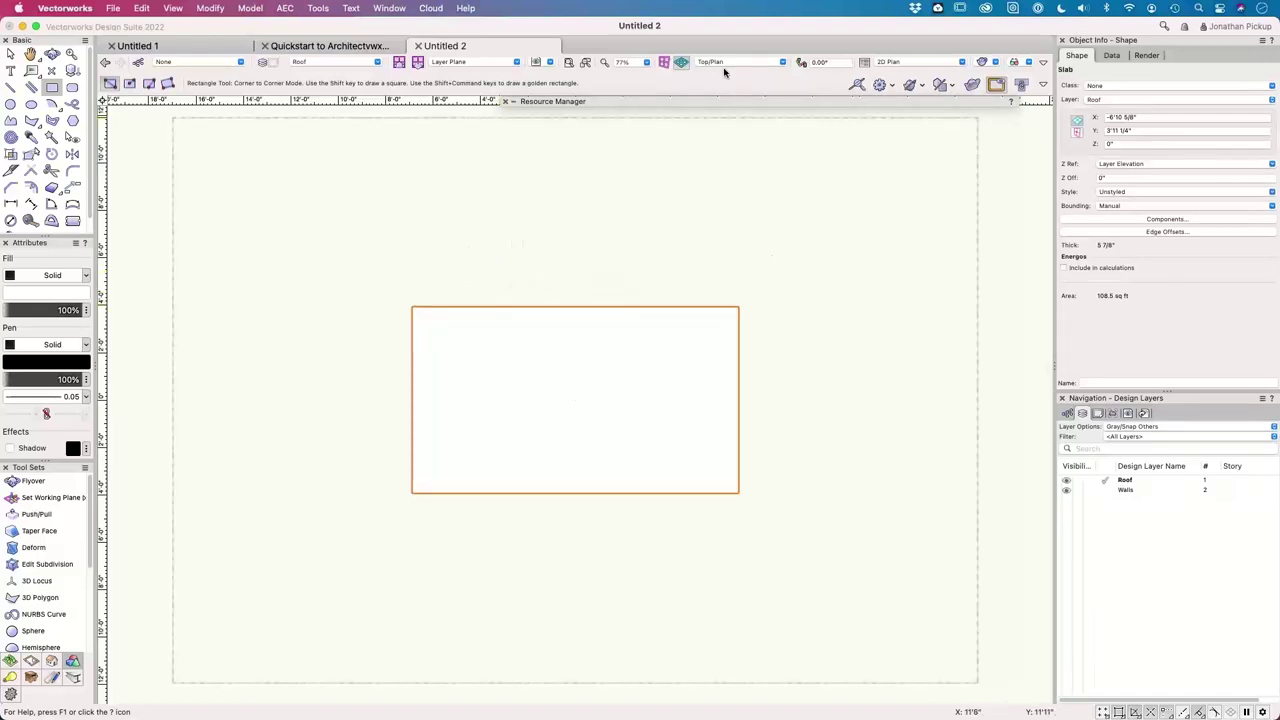
key(KP_5)
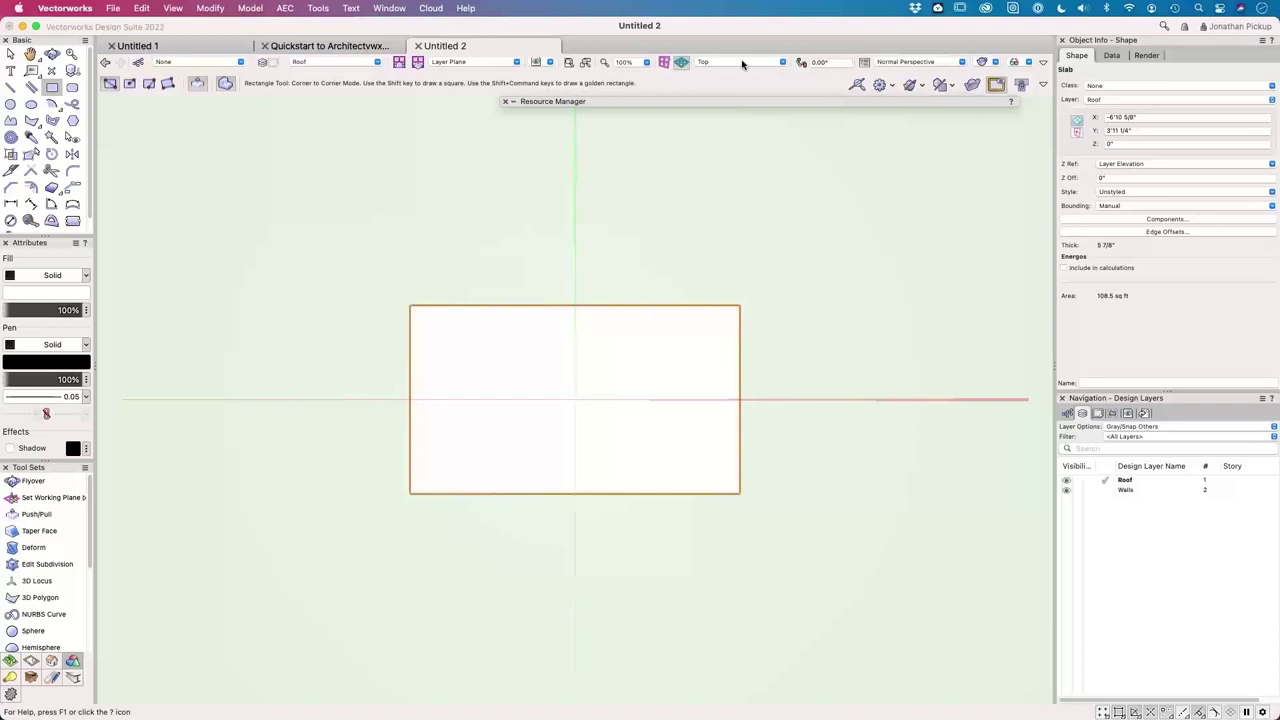
click(742, 63)
key(KP_1)
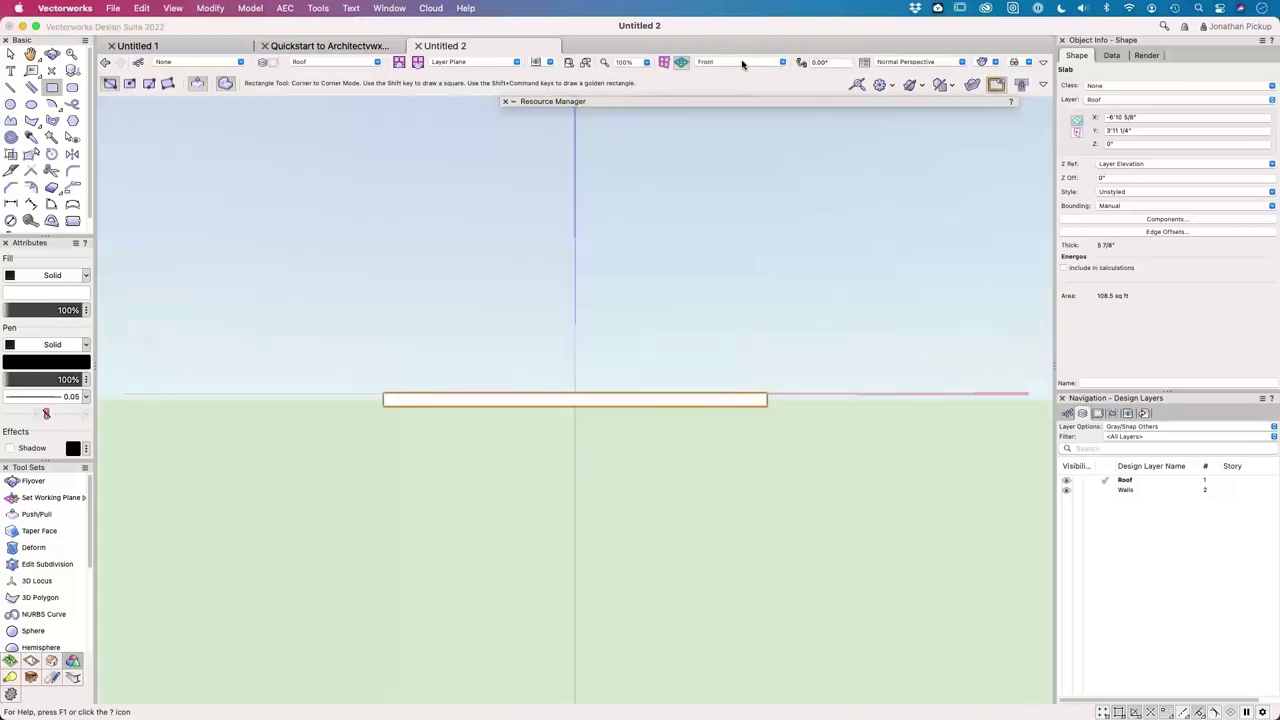
key(KP_6)
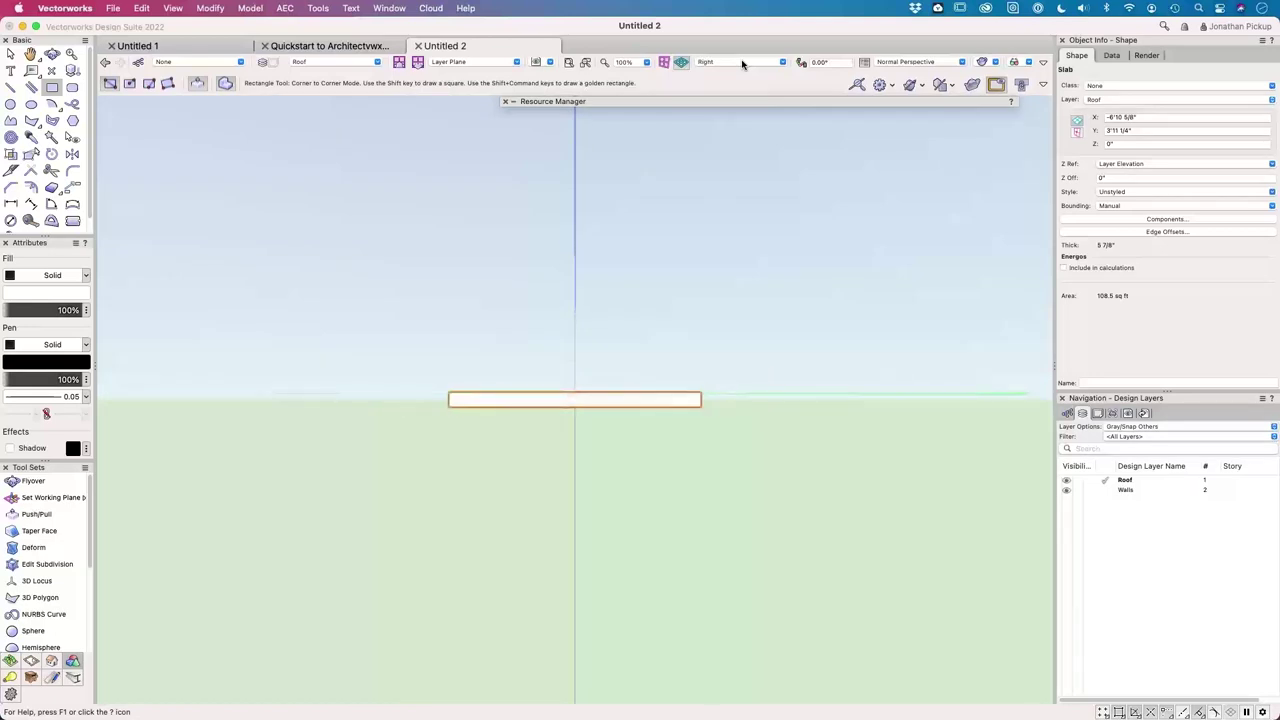
key(KP_4)
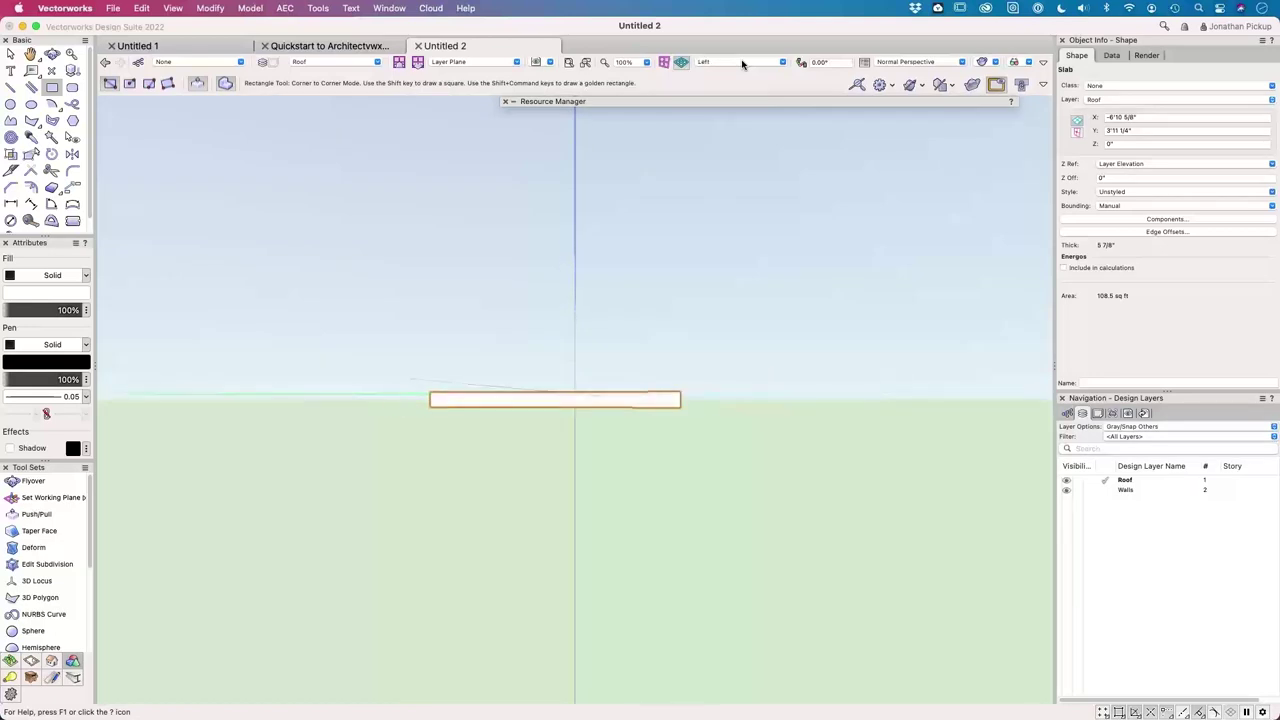
key(KP_3)
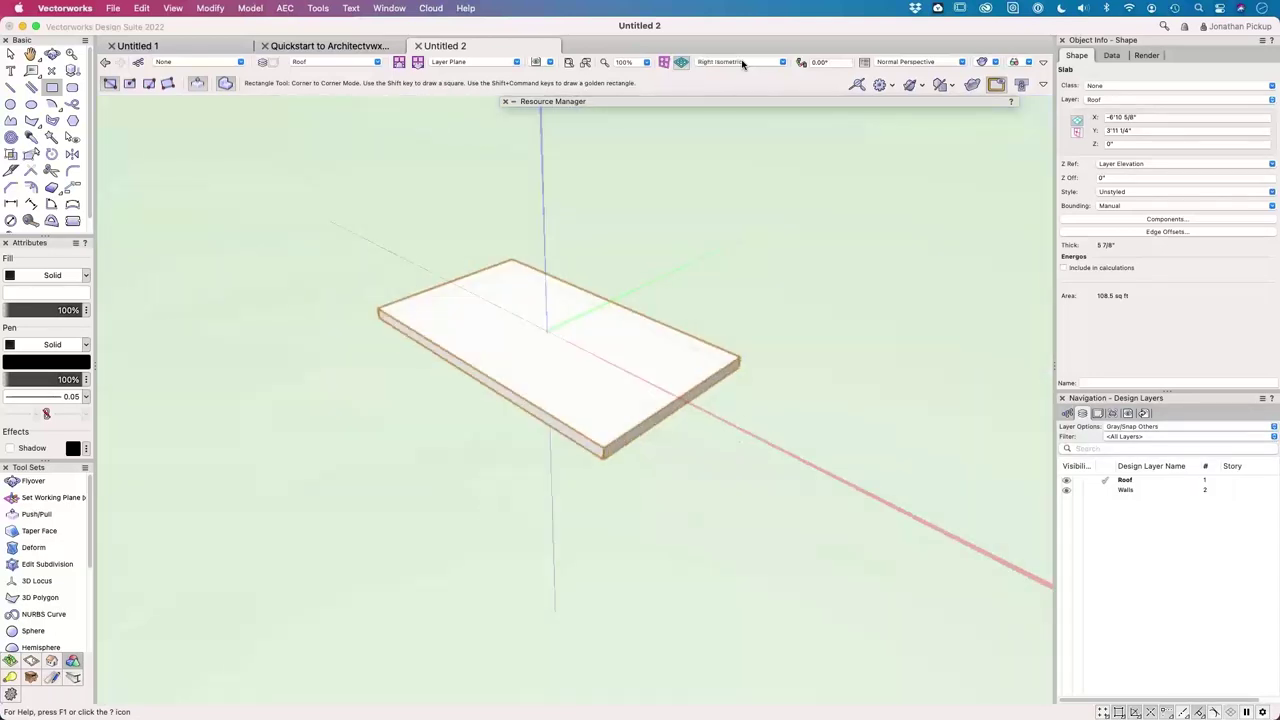
- Review the default 3D view render mode and projection options in the 3D section of the Vectorworks preferences
click(1043, 62)
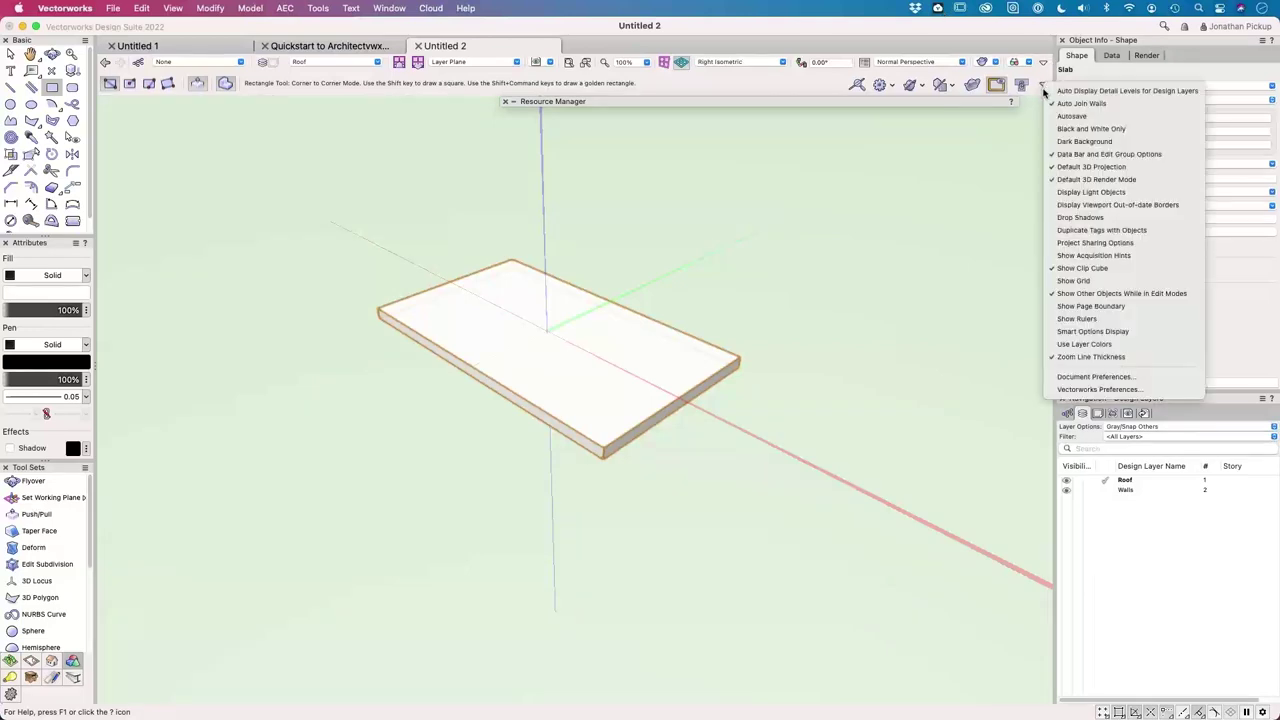
click(1068, 390)
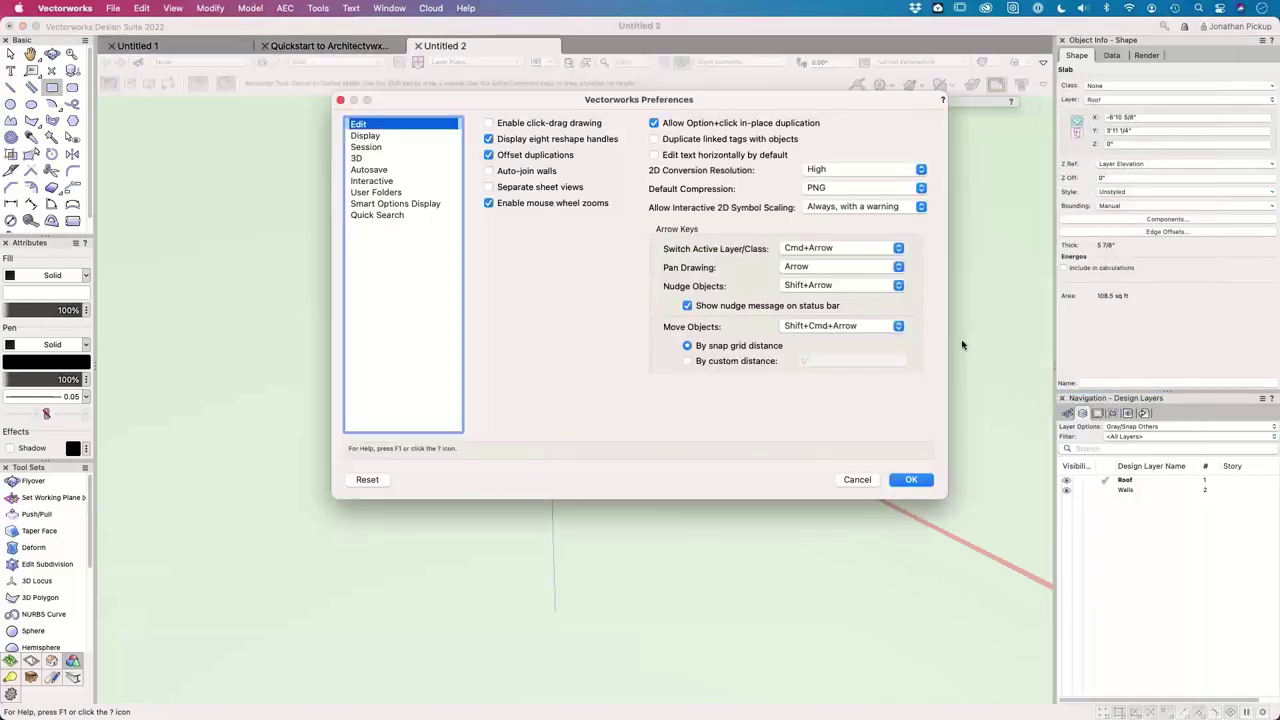
click(357, 159)
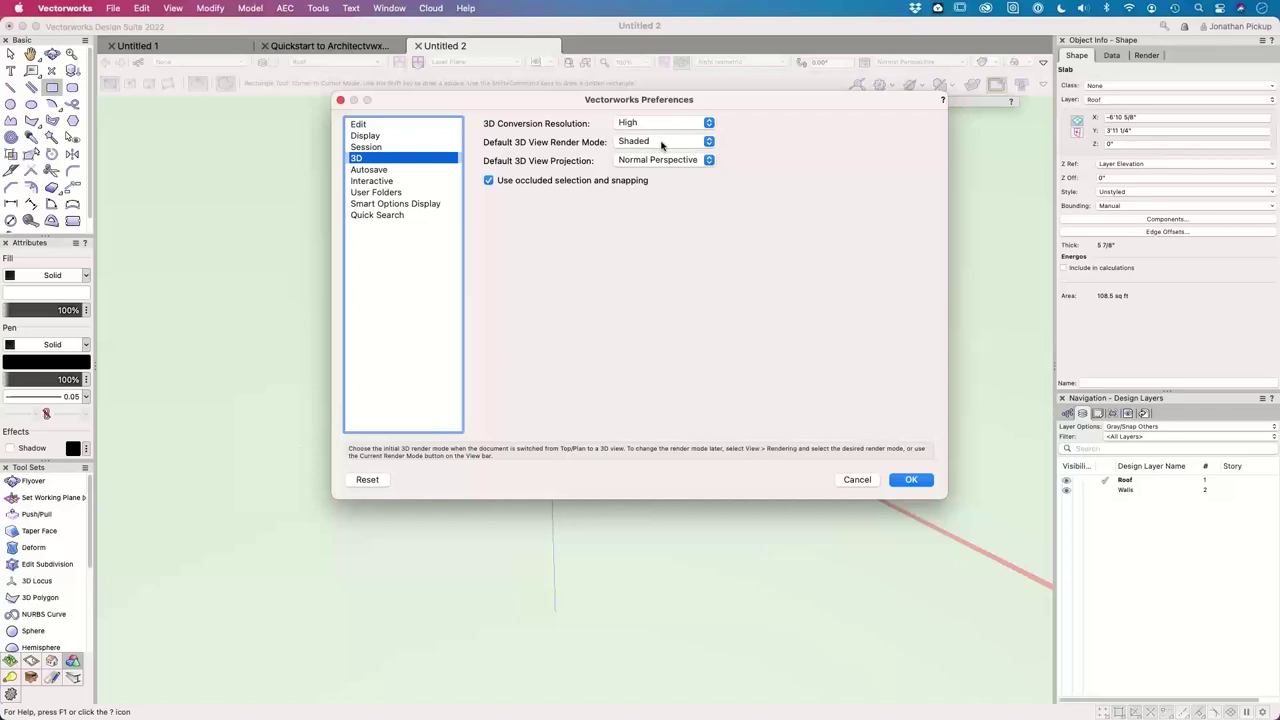
click(661, 145)
click(661, 145)
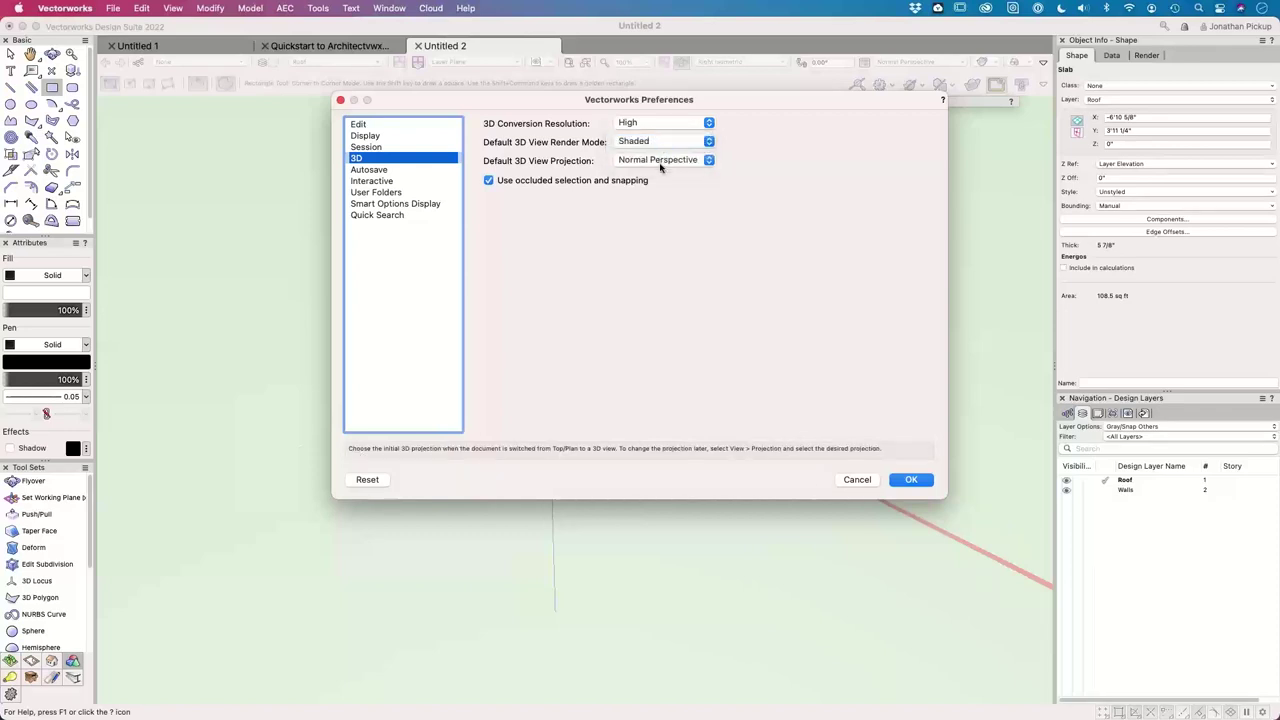
click(660, 162)
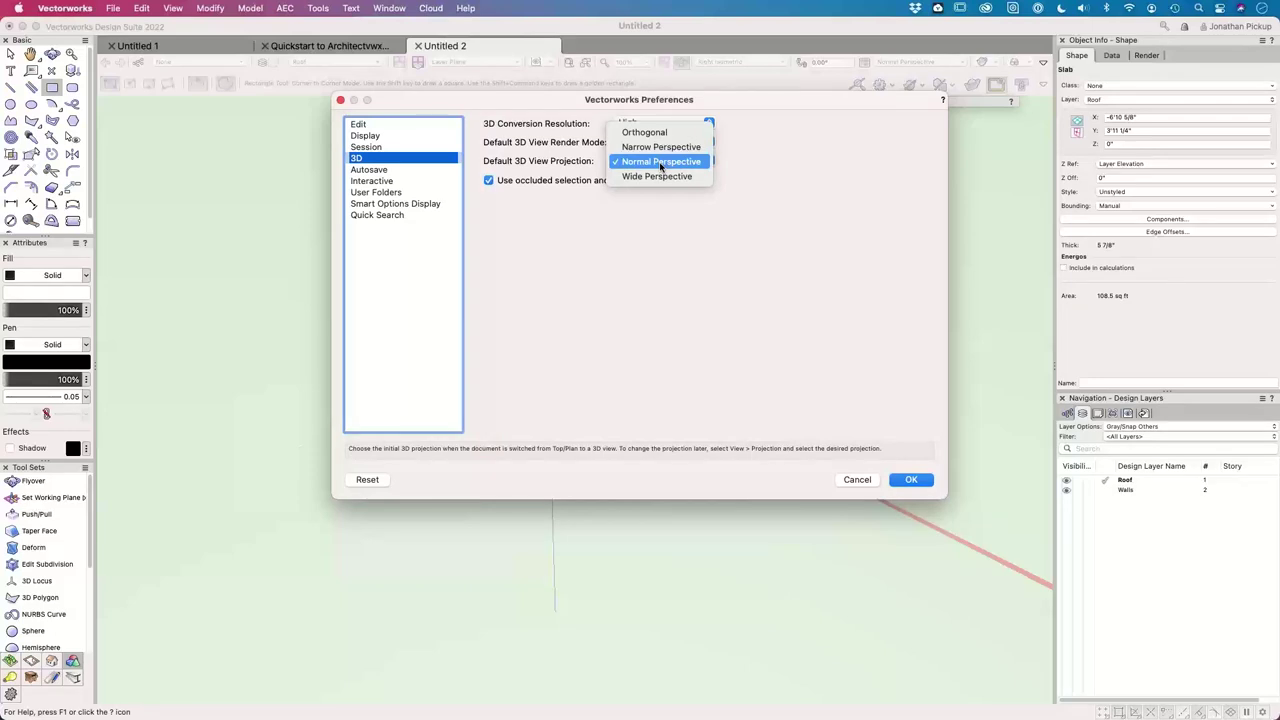
click(660, 163)
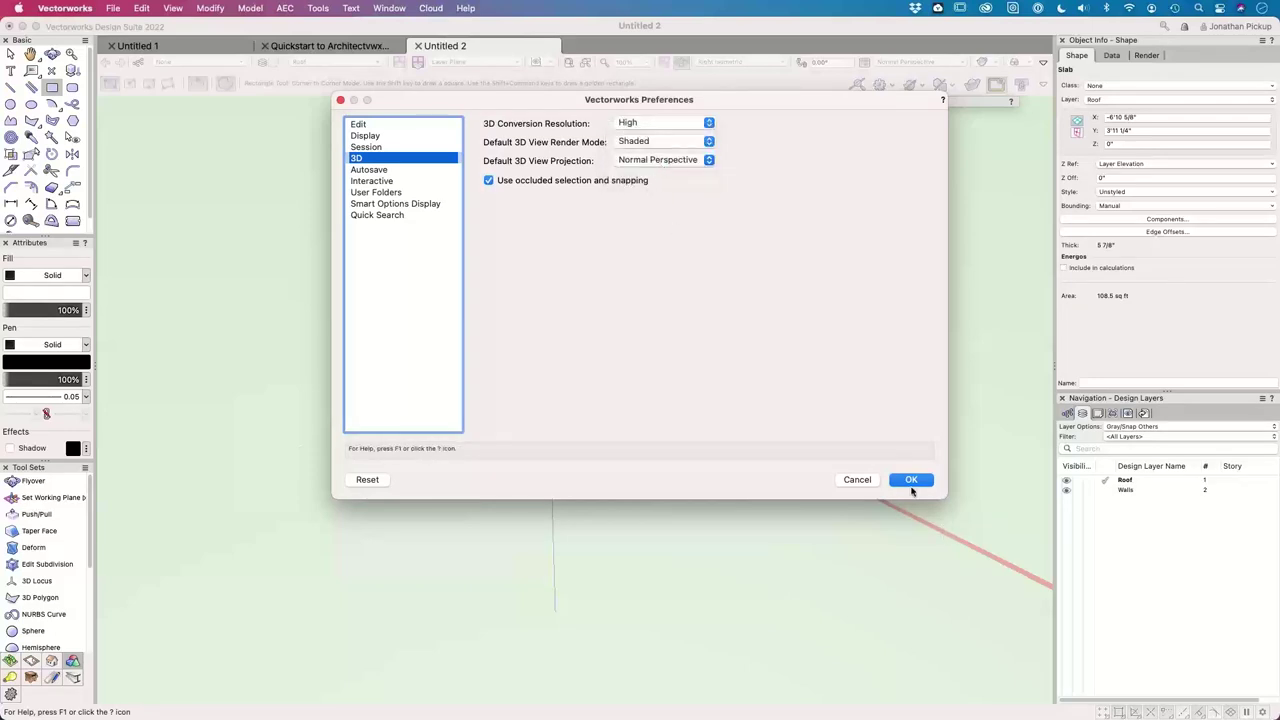
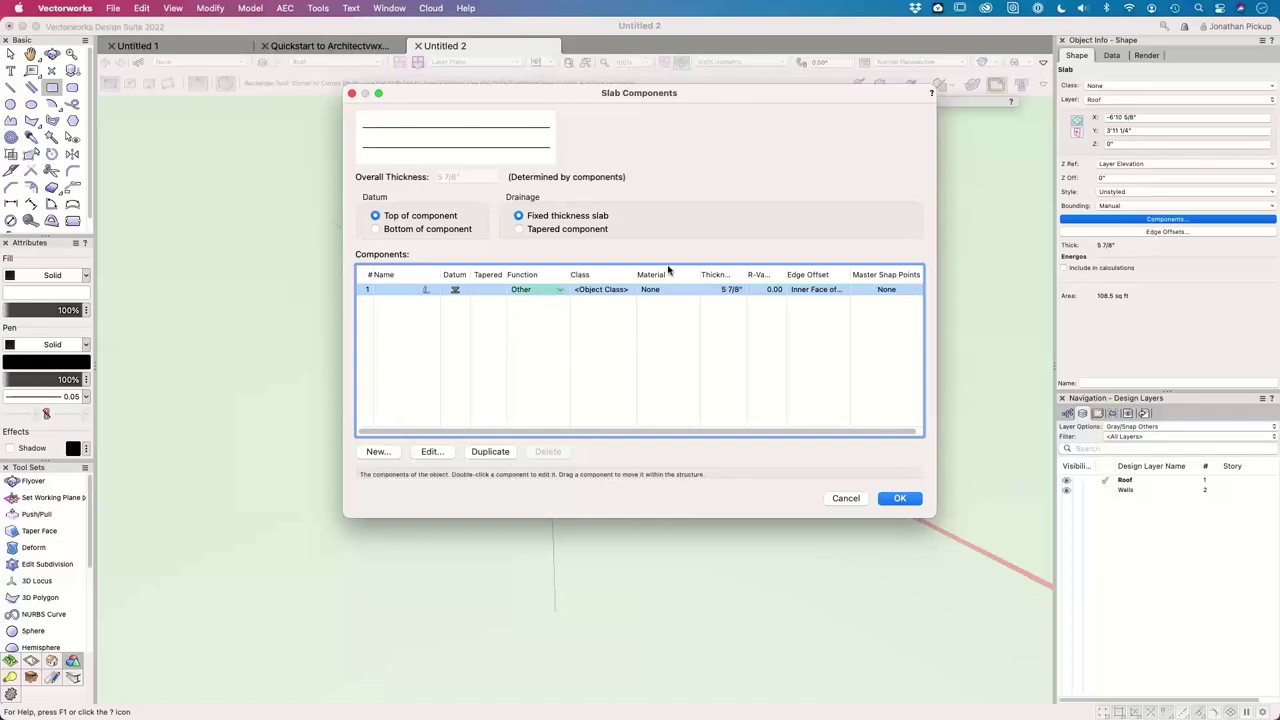
- Set the thickness of the slab's single component to 0.75 inches
click(736, 289)
text(.75)
key(Return)
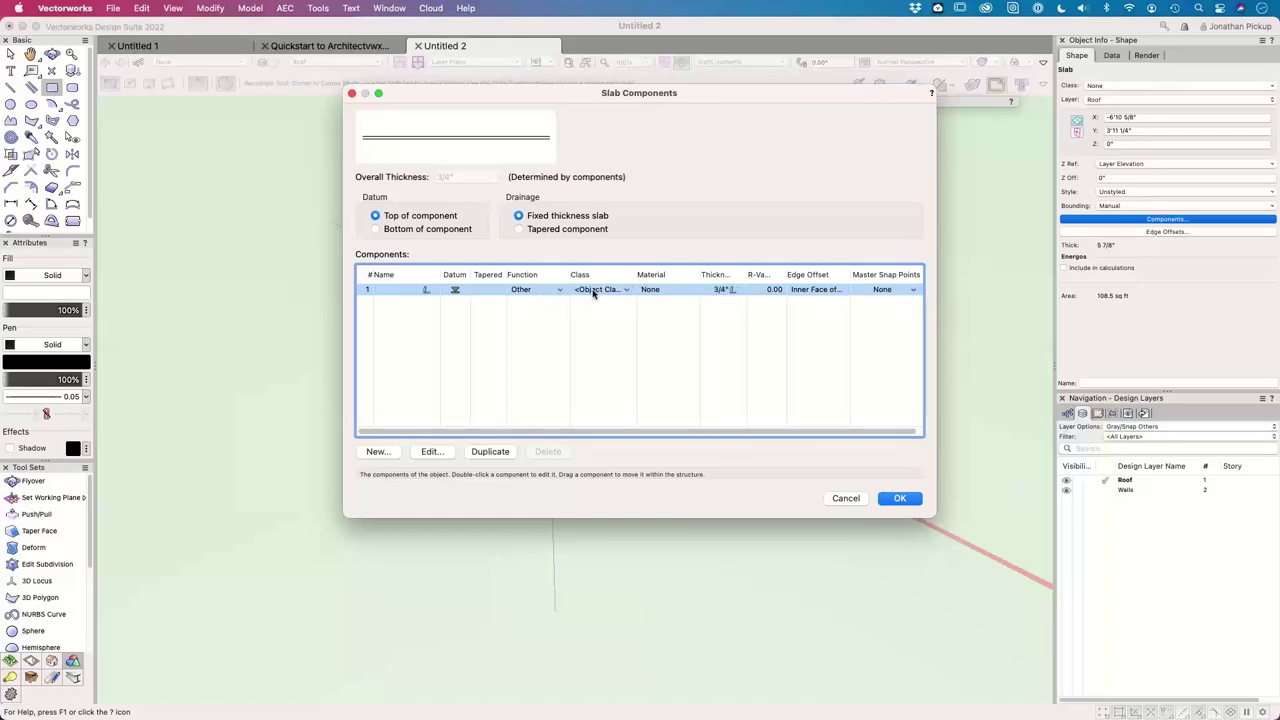
- Name the slab component "Ply floor" and set its function to Load-Bearing
click(438, 452)
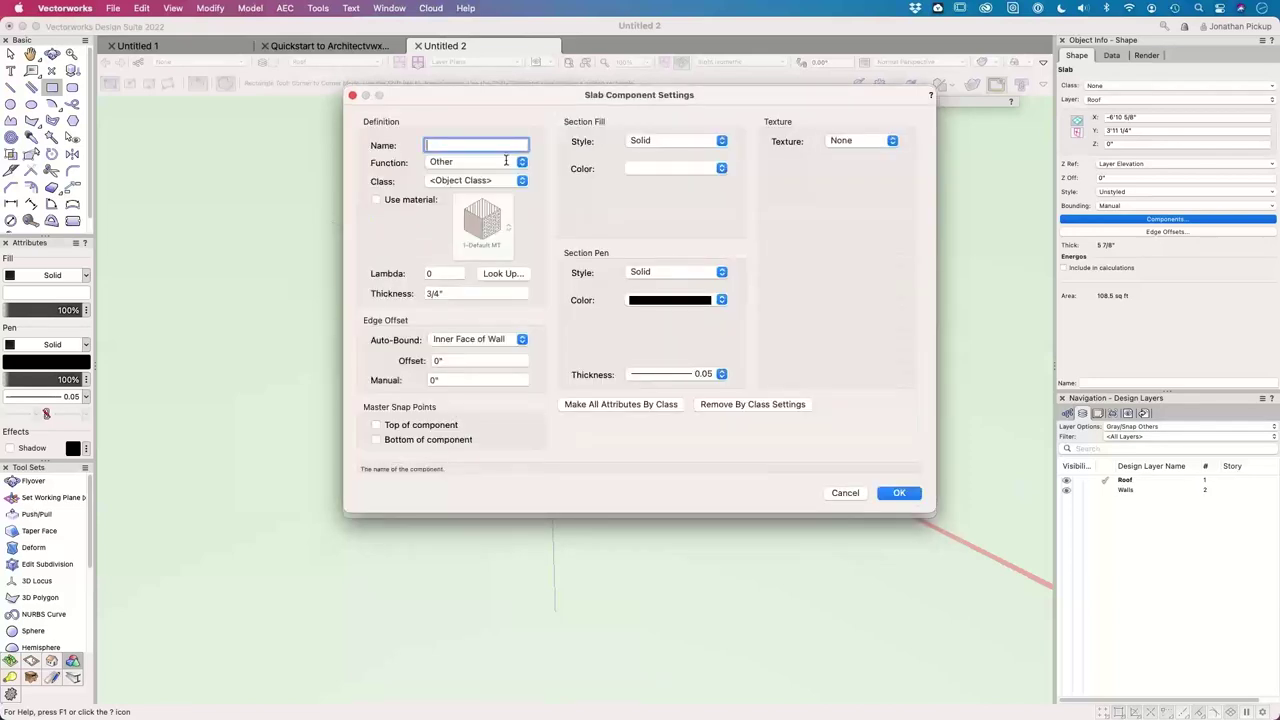
text(Ply floor)
key(Tab)
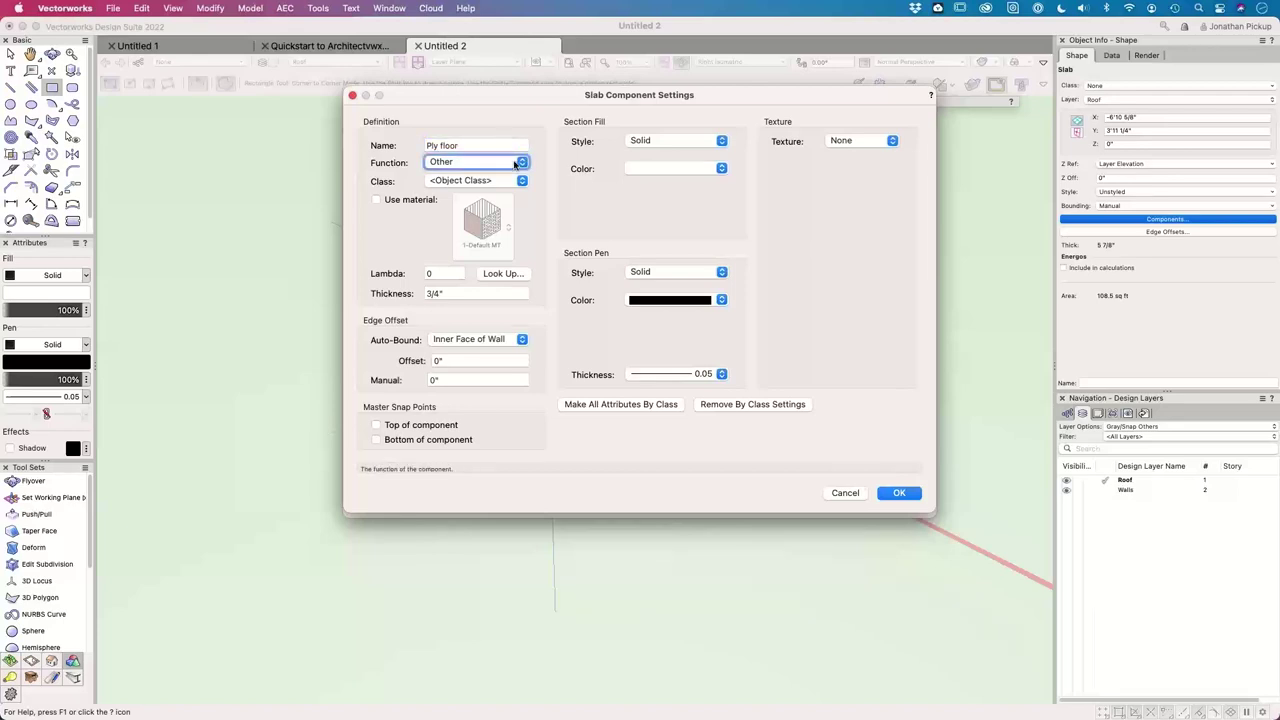
click(515, 163)
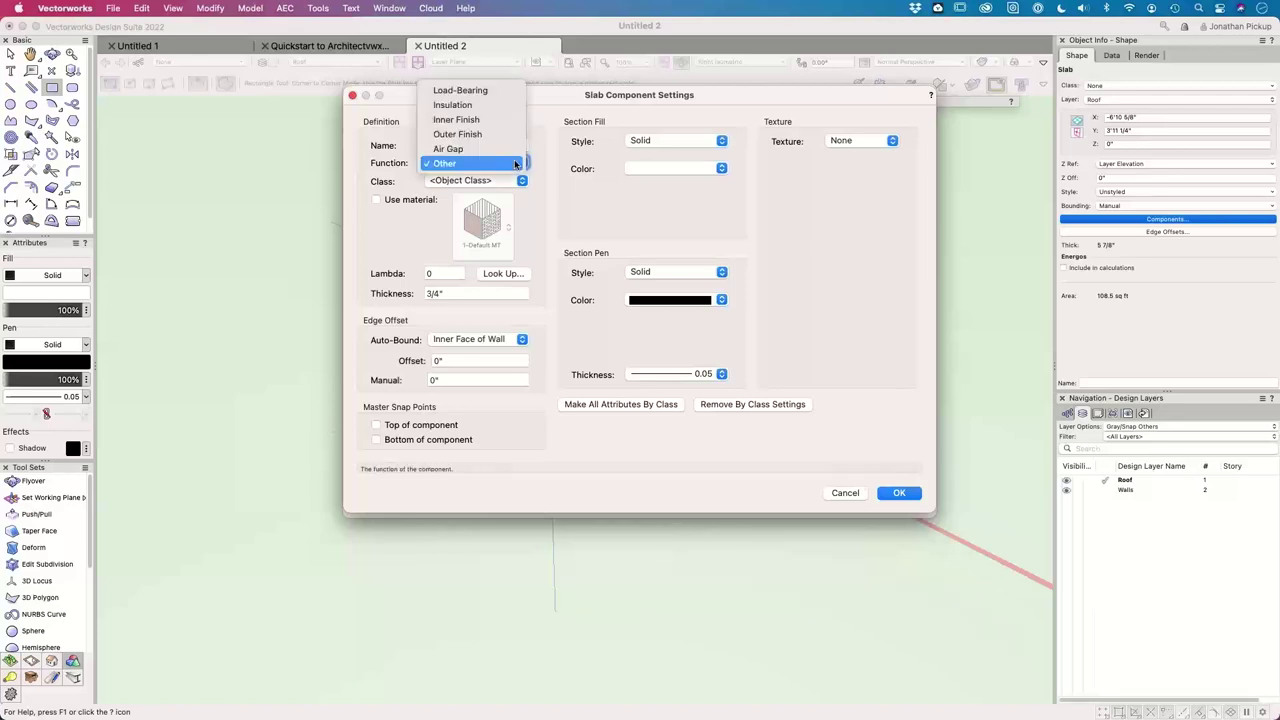
click(485, 90)
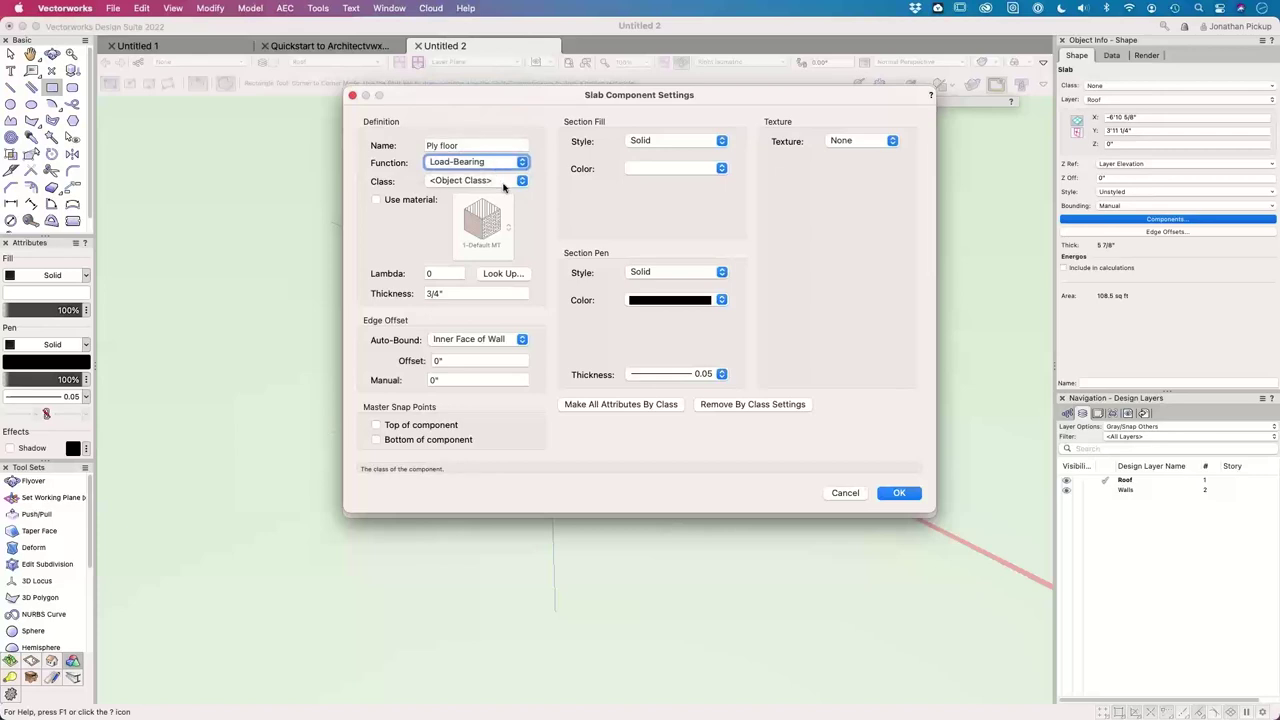
- Create a new class named "Floor-Flooring" and assign it to the slab component
click(505, 184)
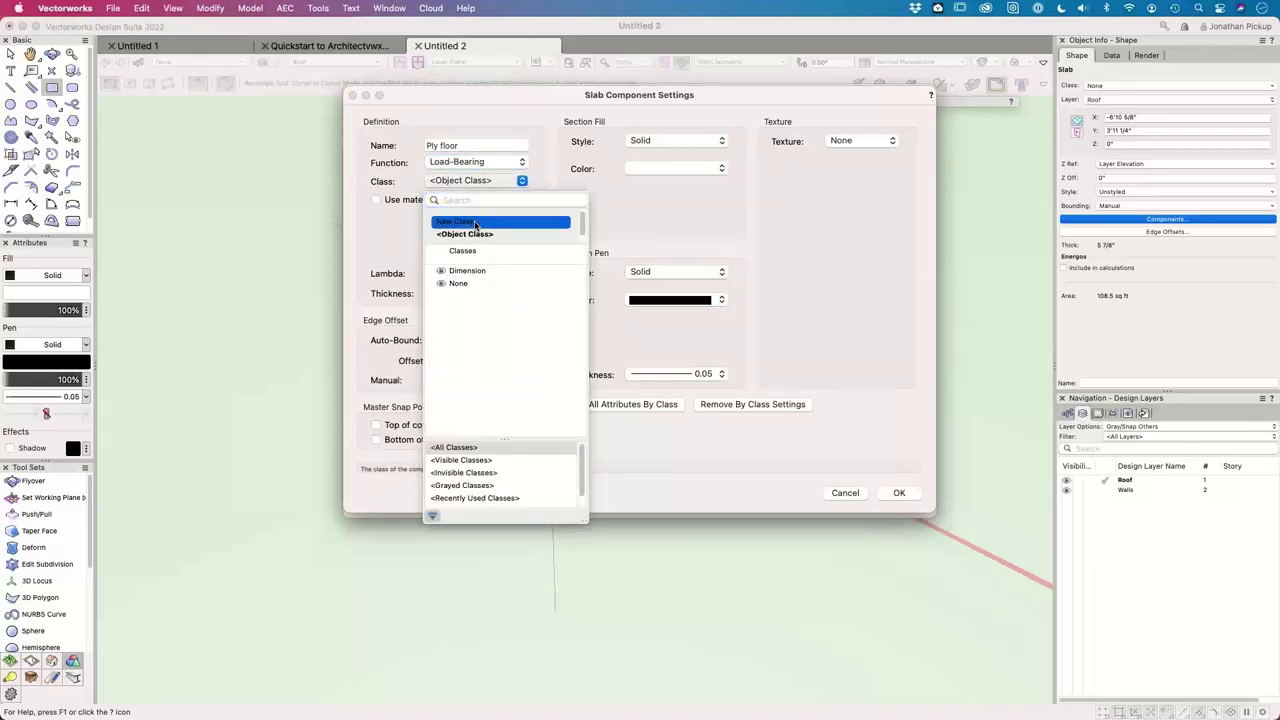
click(474, 222)
text(Foor)
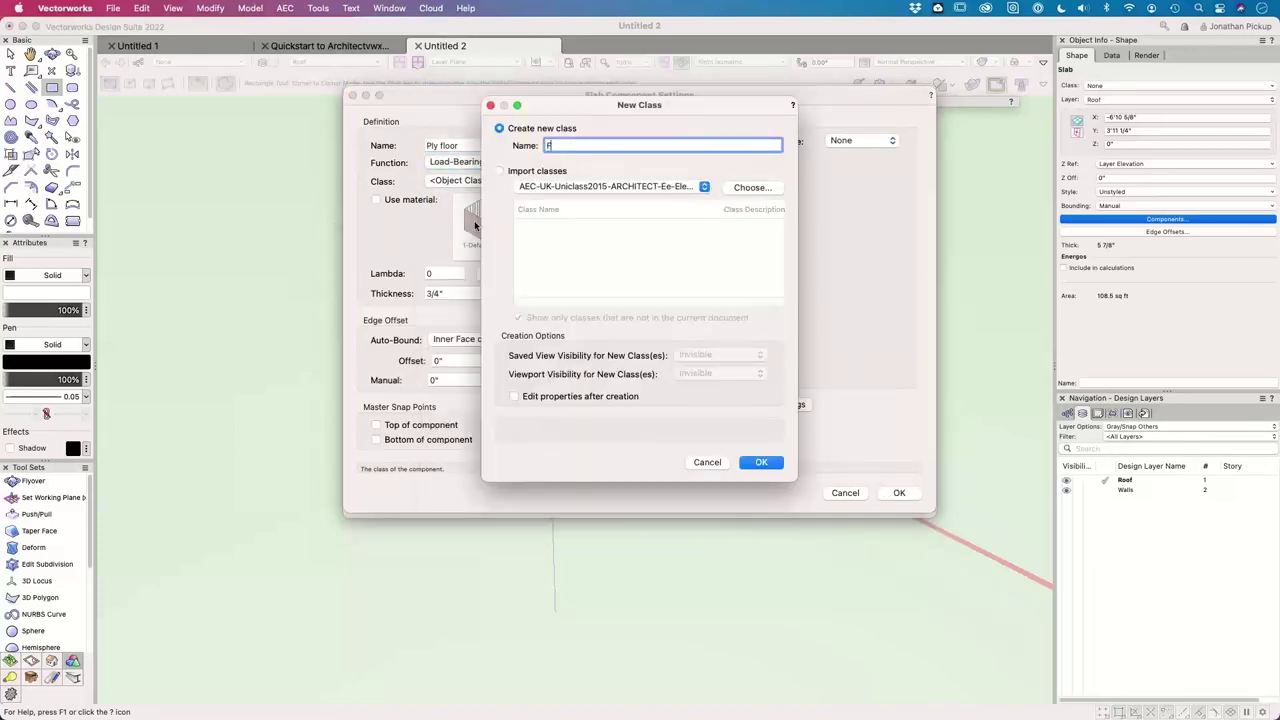
key(BackSpace)
key(BackSpace)
text(loor-Flooring)
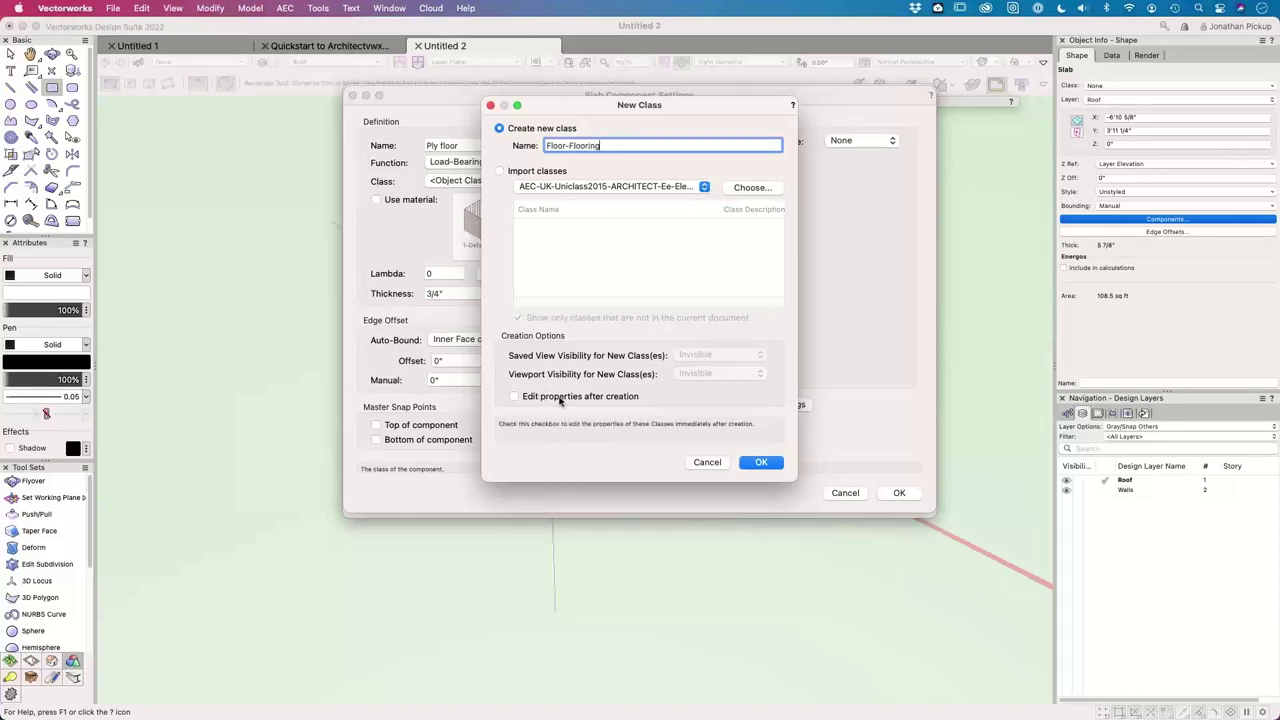
click(752, 463)
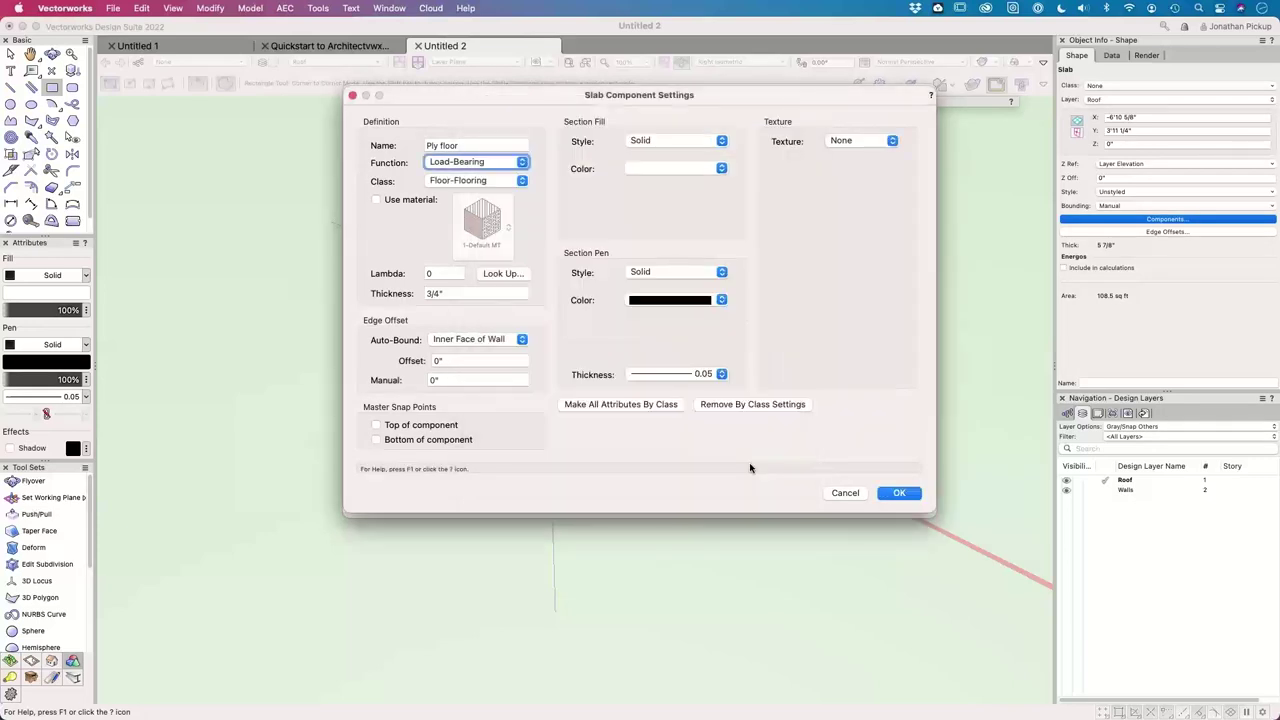
- Enable the use of a material for the Ply floor component and assign Sheathing Plywood MT from the library
click(406, 203)
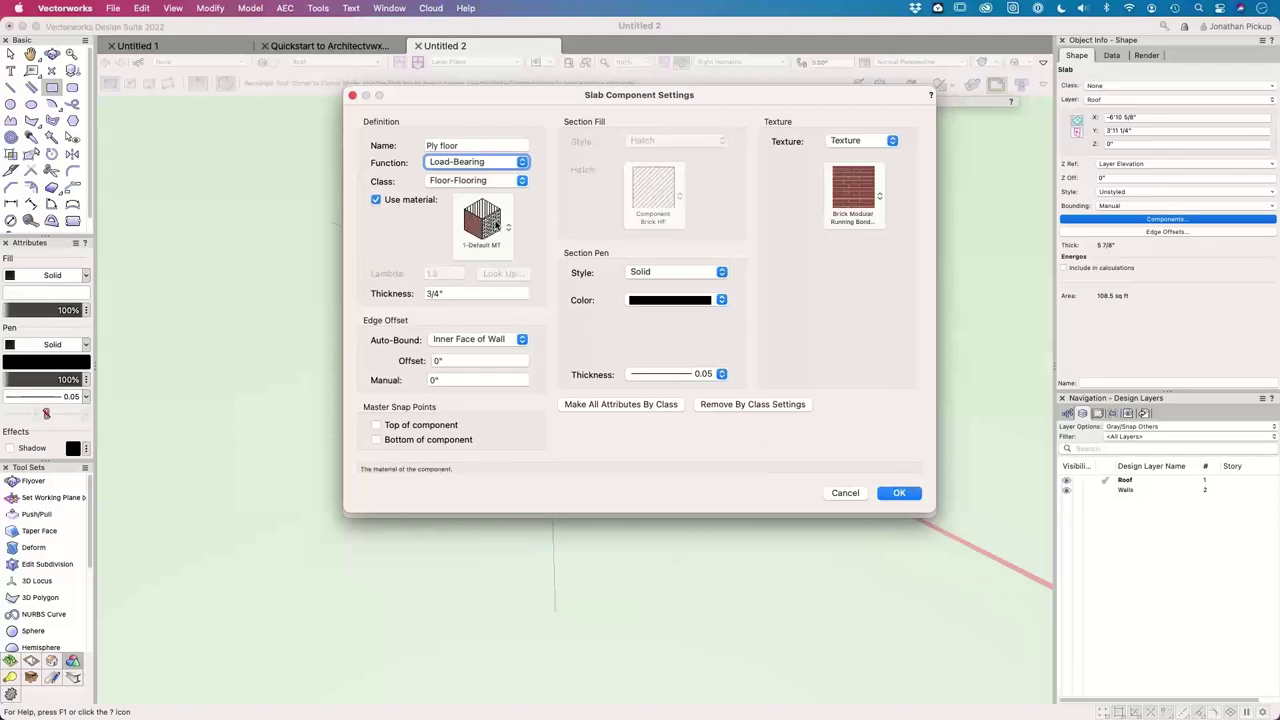
click(497, 226)
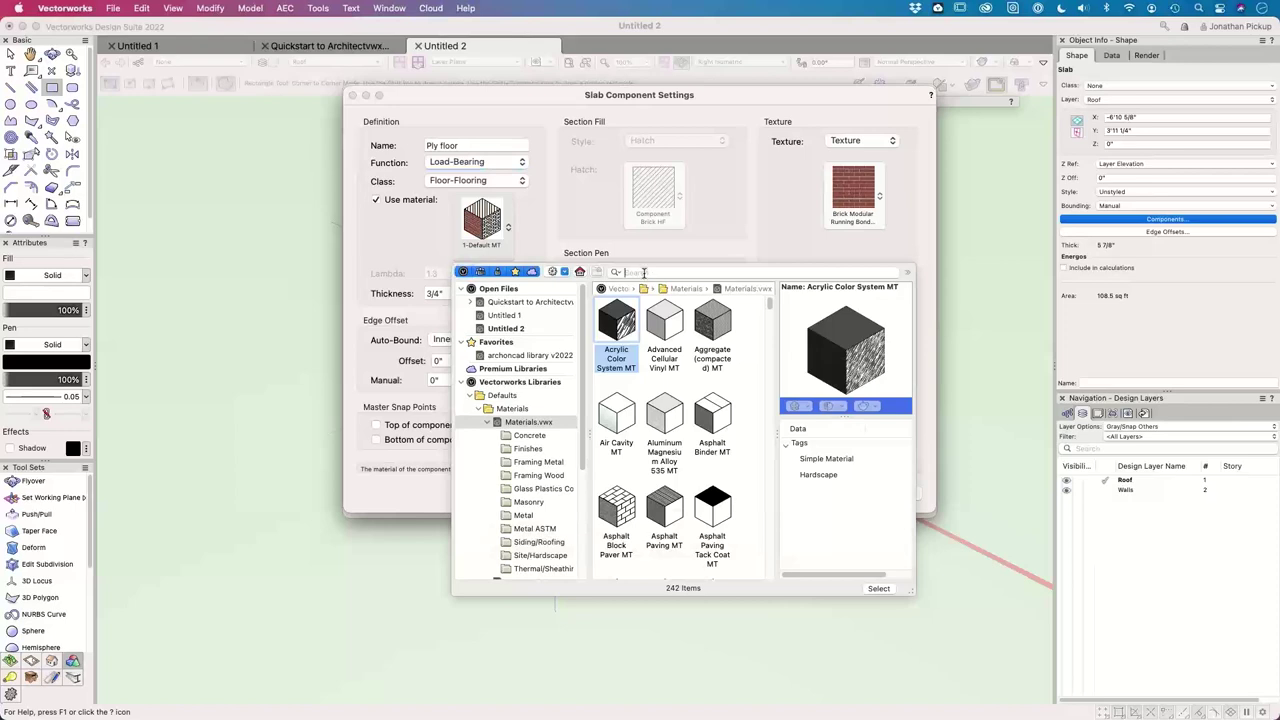
click(644, 272)
text(ply)
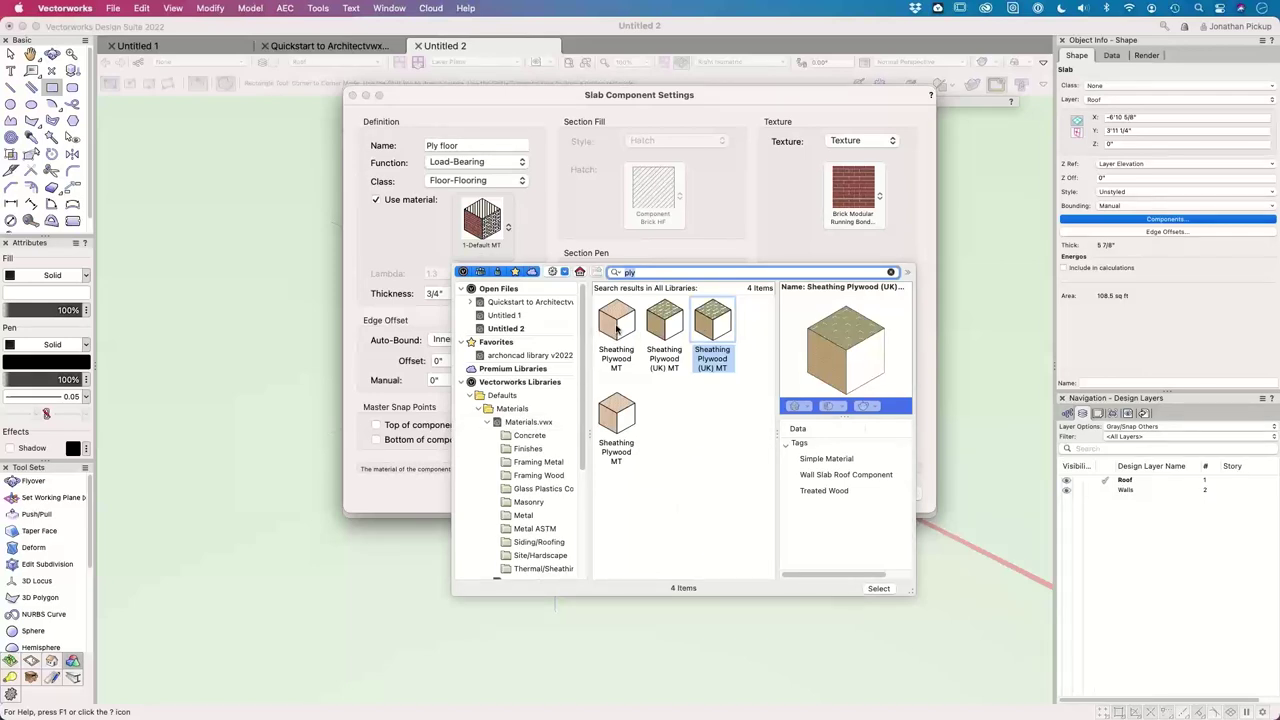
click(617, 327)
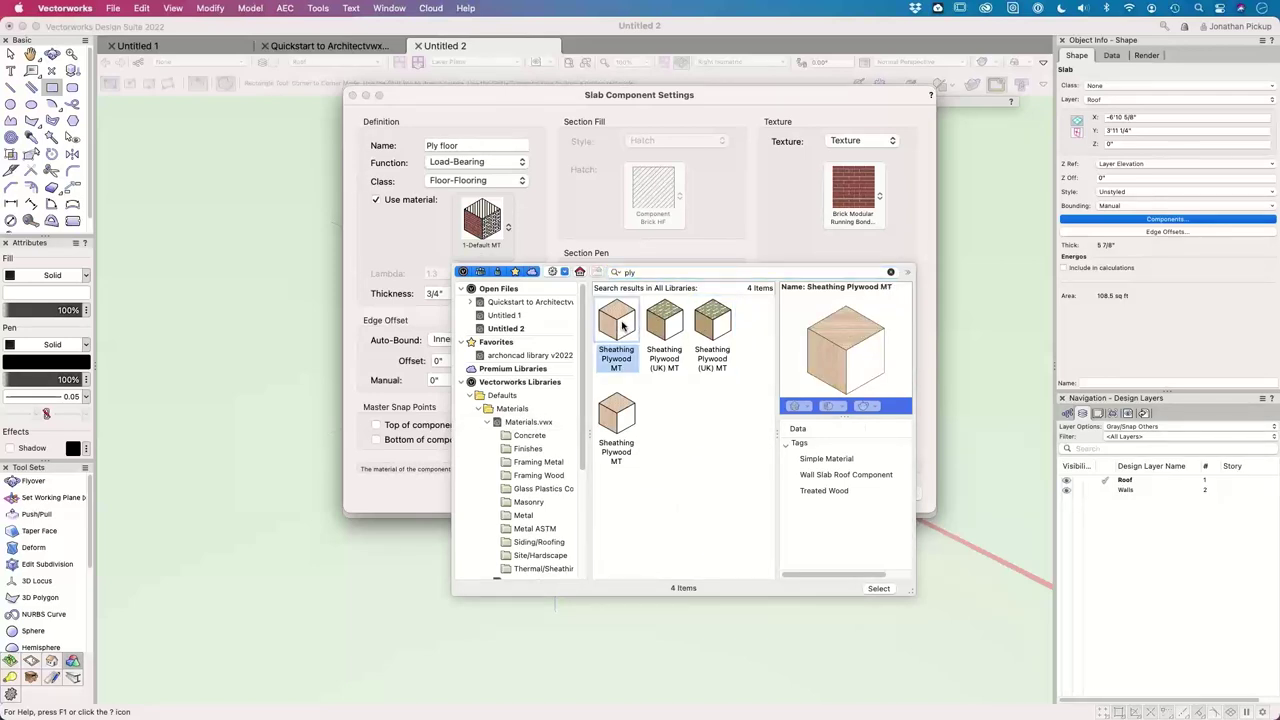
click(880, 589)
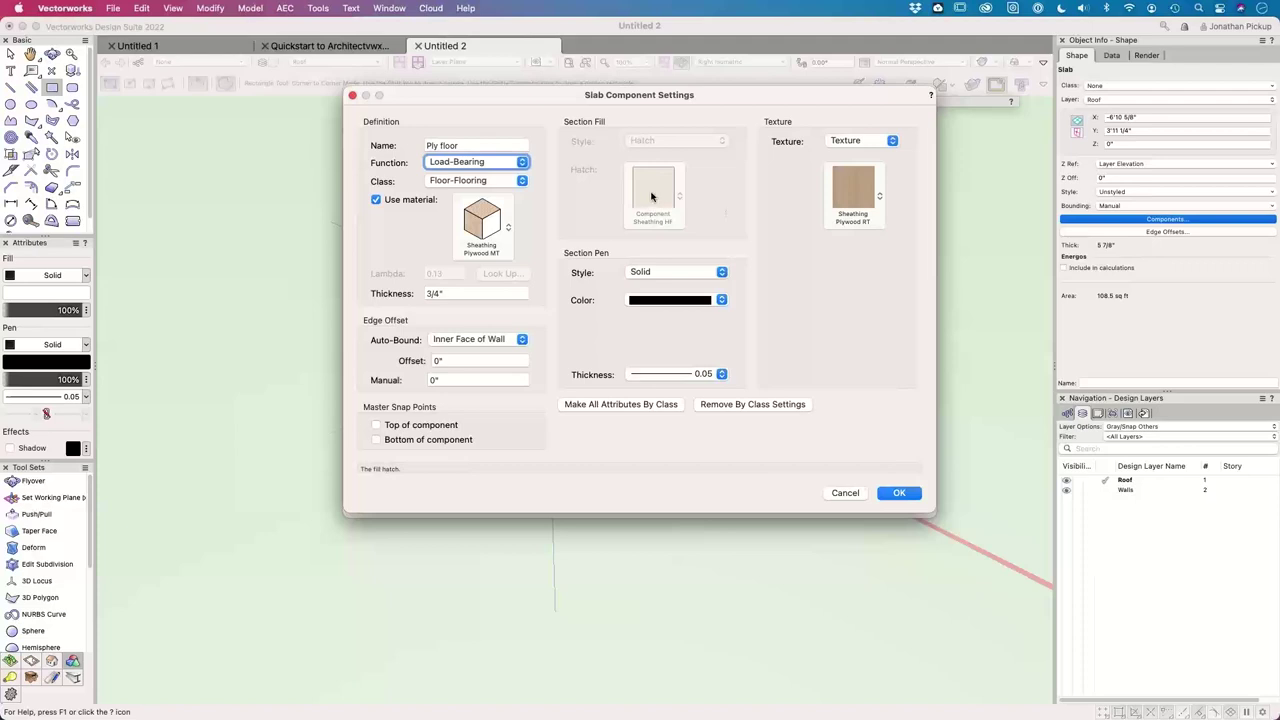
- Set the Ply floor component's section pen thickness to 0.25 and apply the component settings to the slab
click(717, 376)
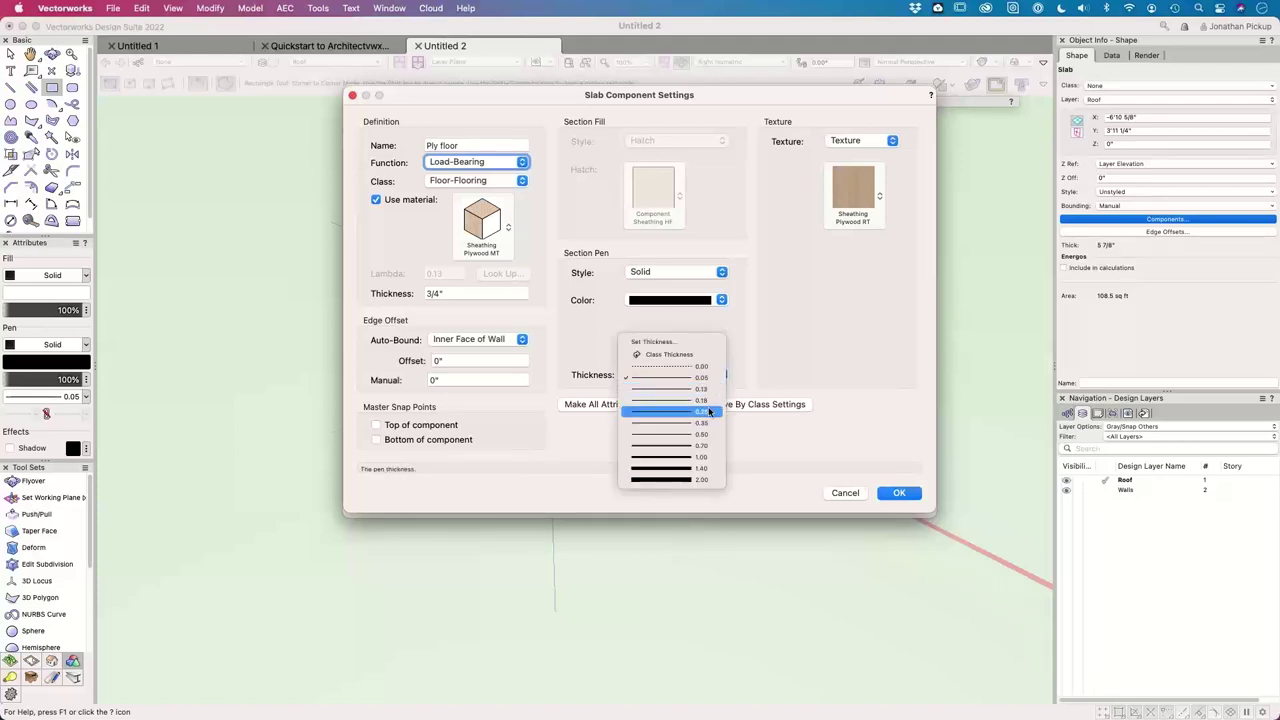
click(709, 411)
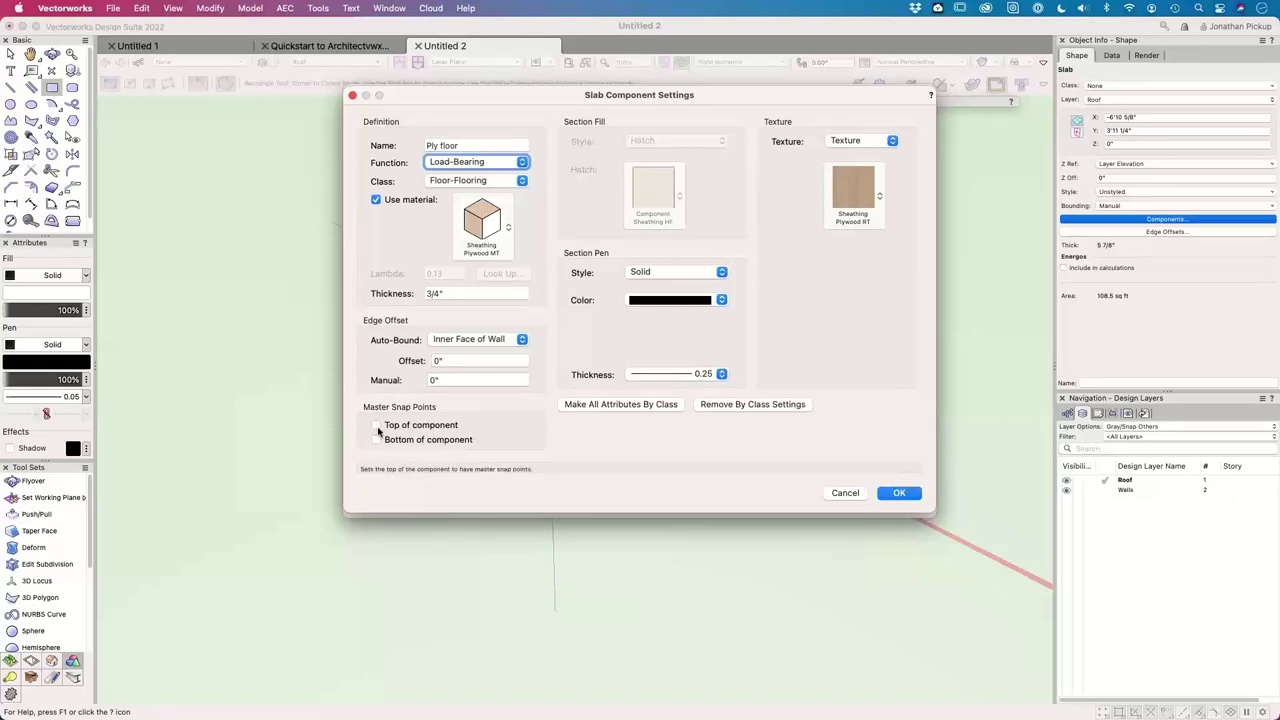
click(899, 493)
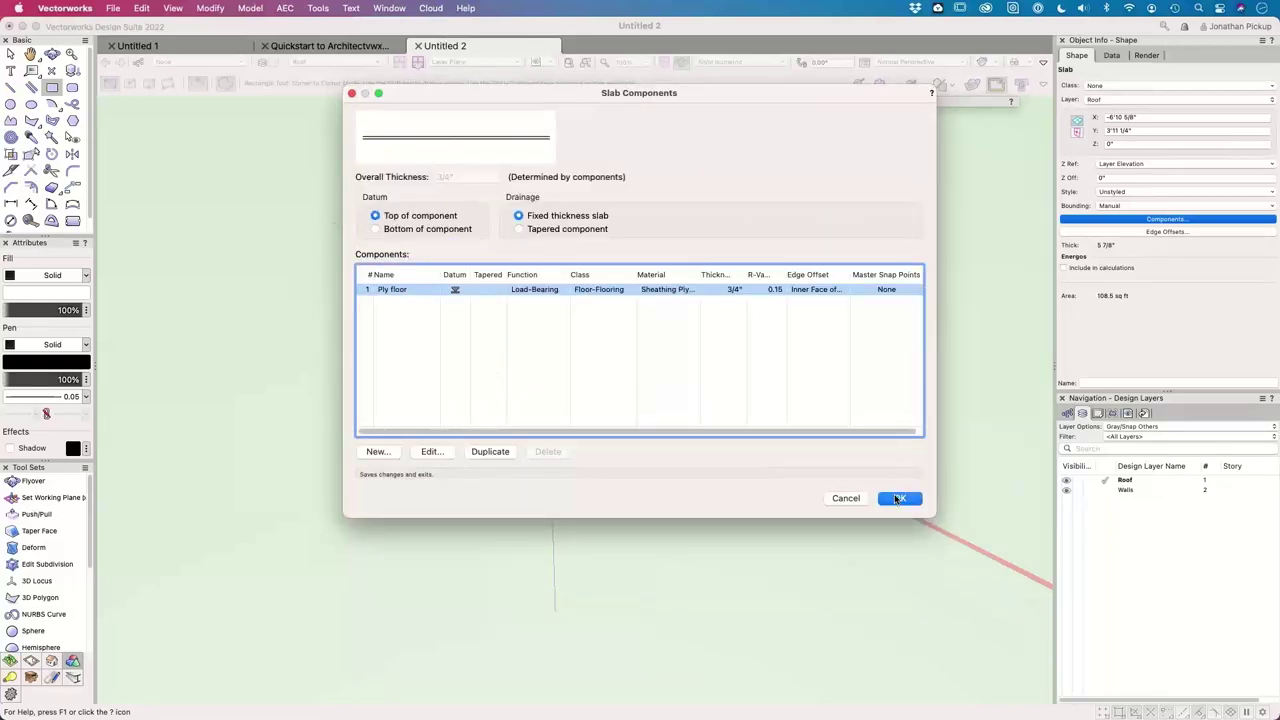
click(899, 499)
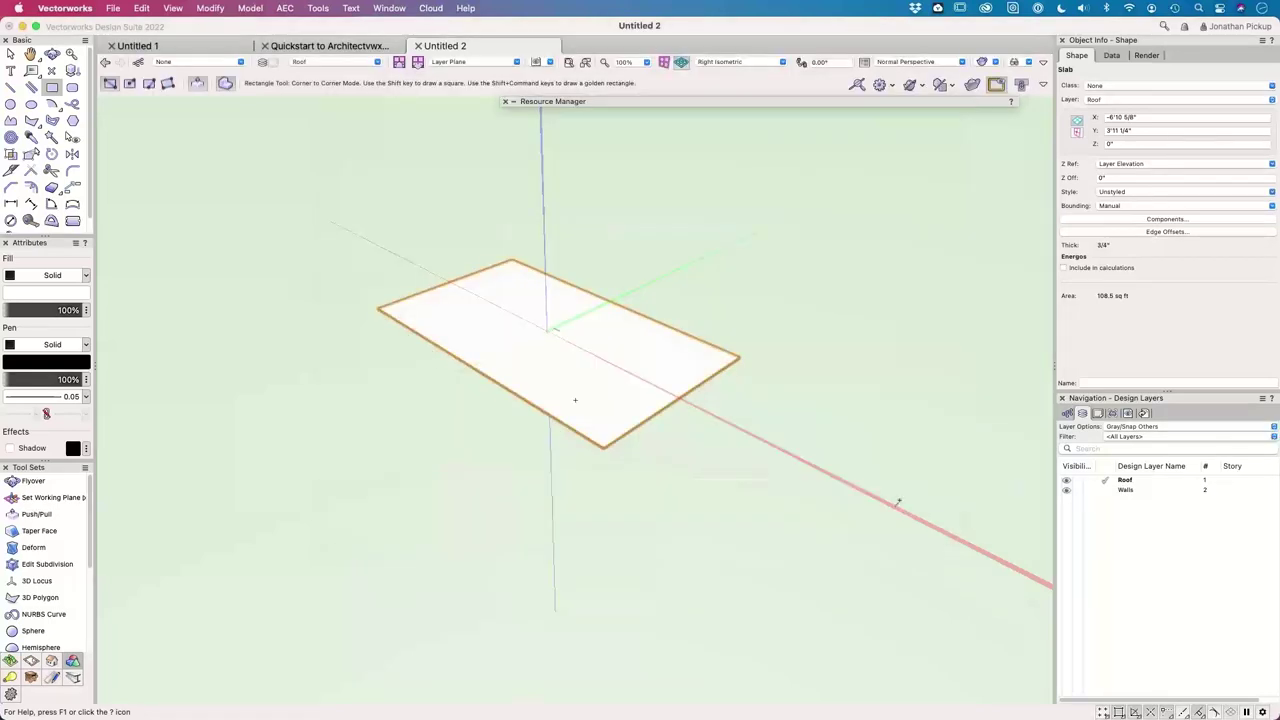
- Set the slab's texture mode to By Component and inspect the plywood texture on its surface and edges in 3D
shift+middle_drag(806, 357, 540, 358)
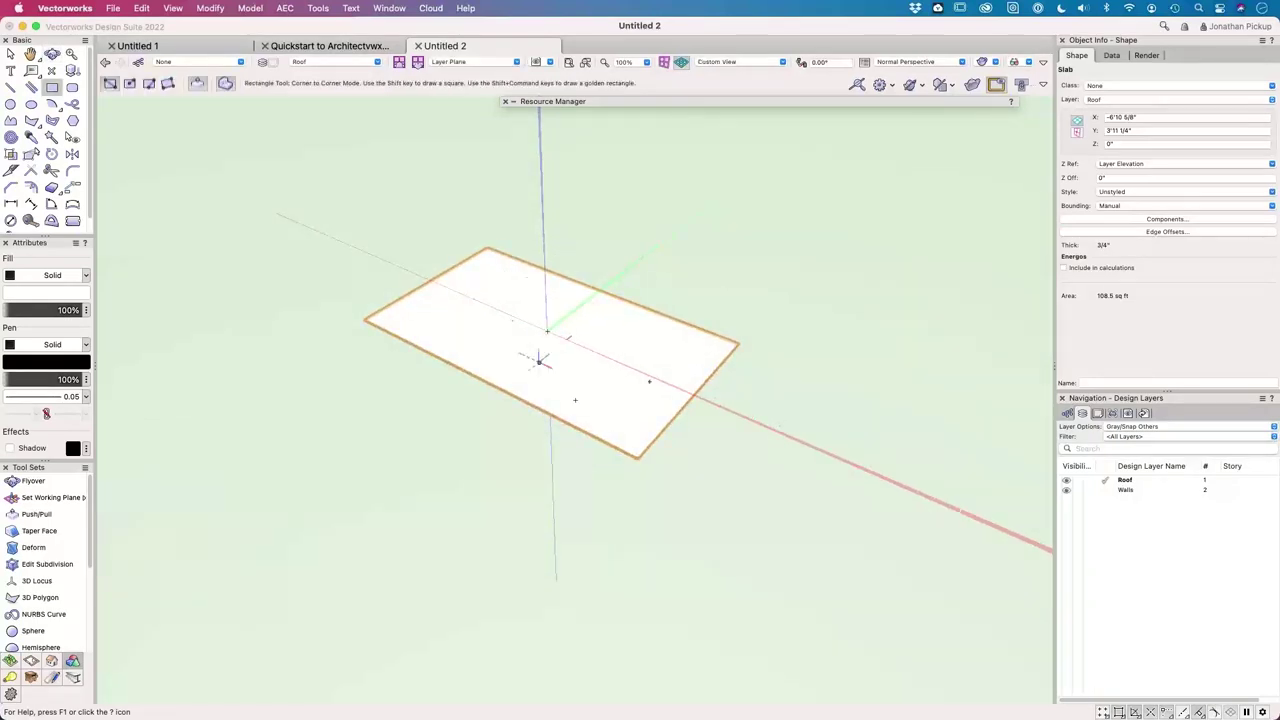
click(1147, 56)
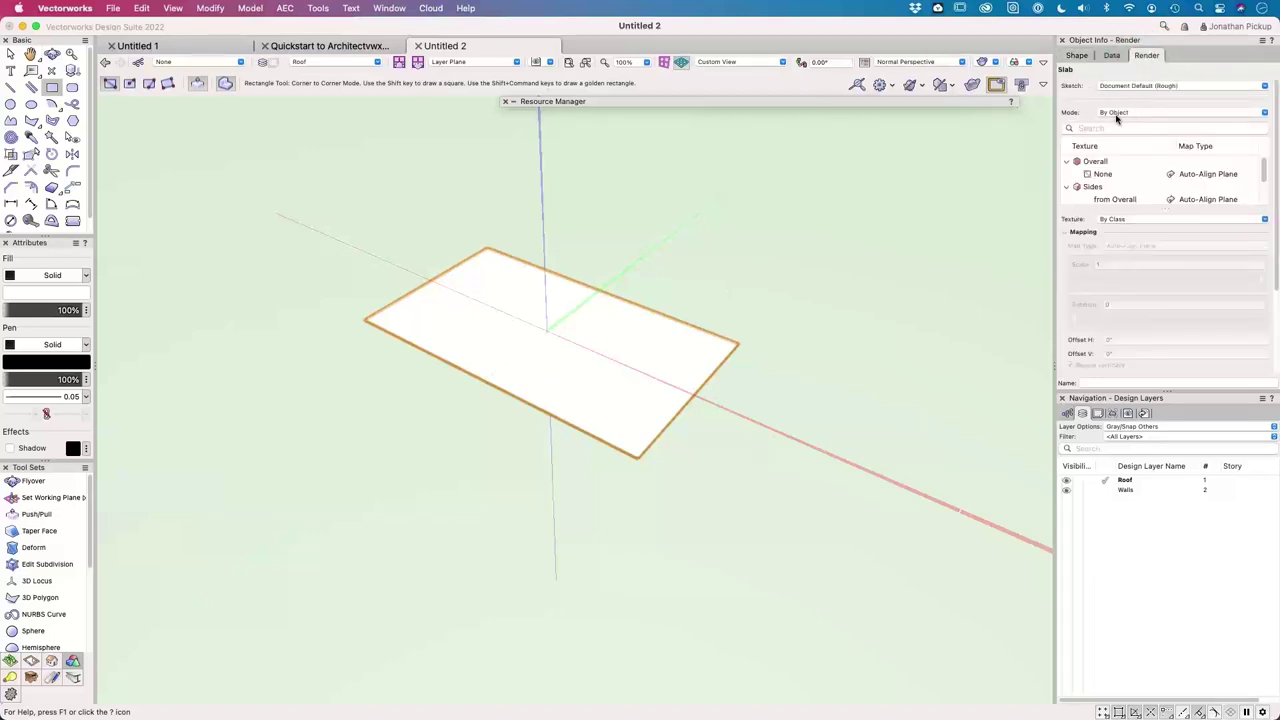
click(1111, 114)
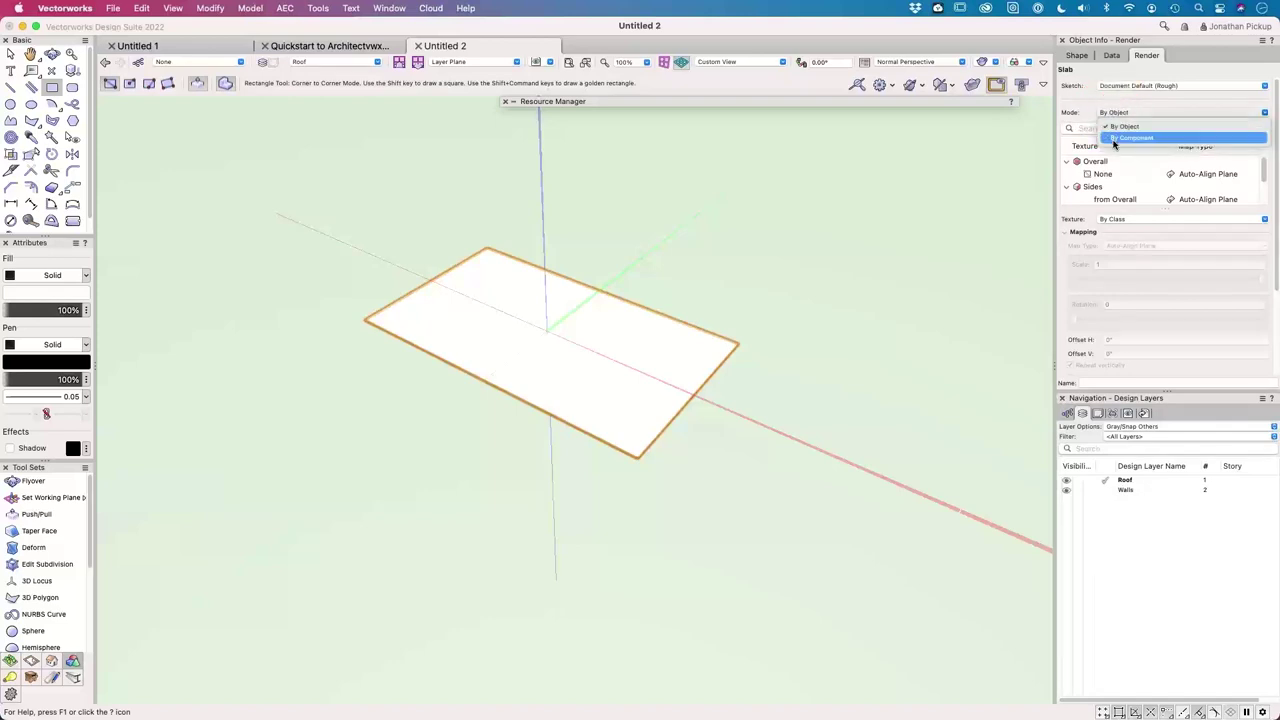
click(1114, 139)
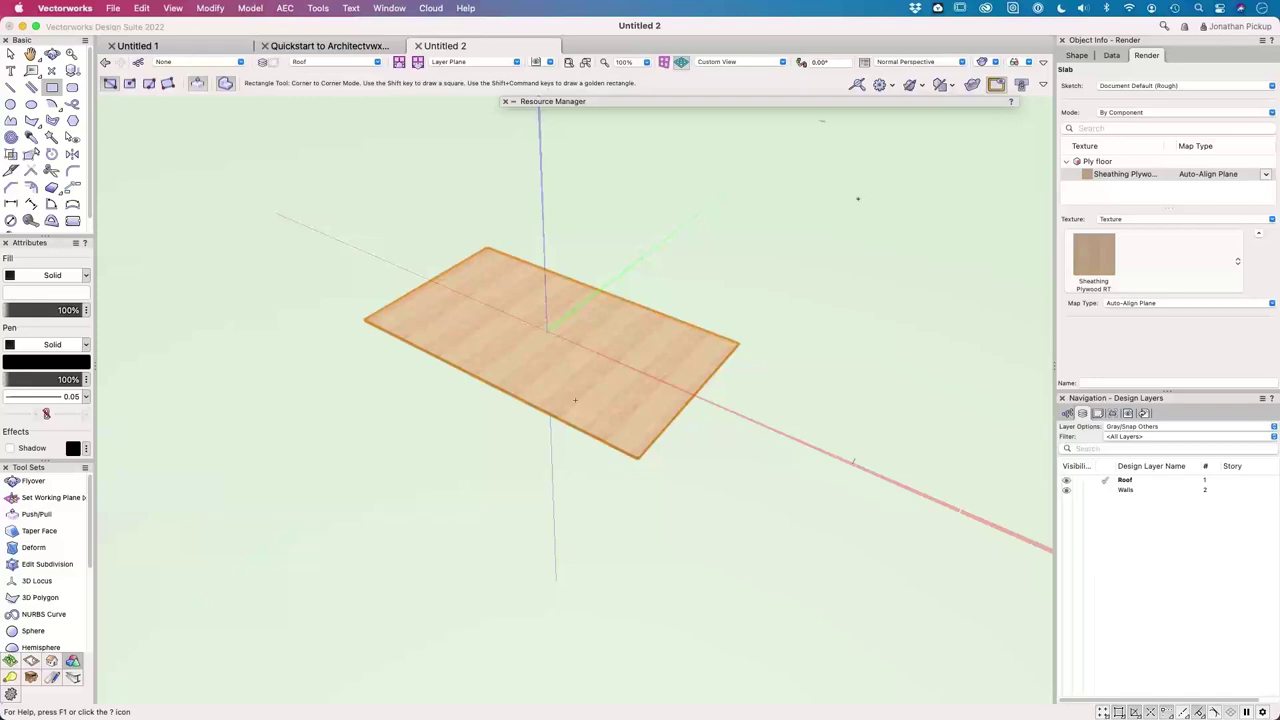
key(h)
mouse_move(486, 322)
mouse_down()
mouse_move(469, 343)
mouse_move(478, 328)
mouse_up()
key(4)
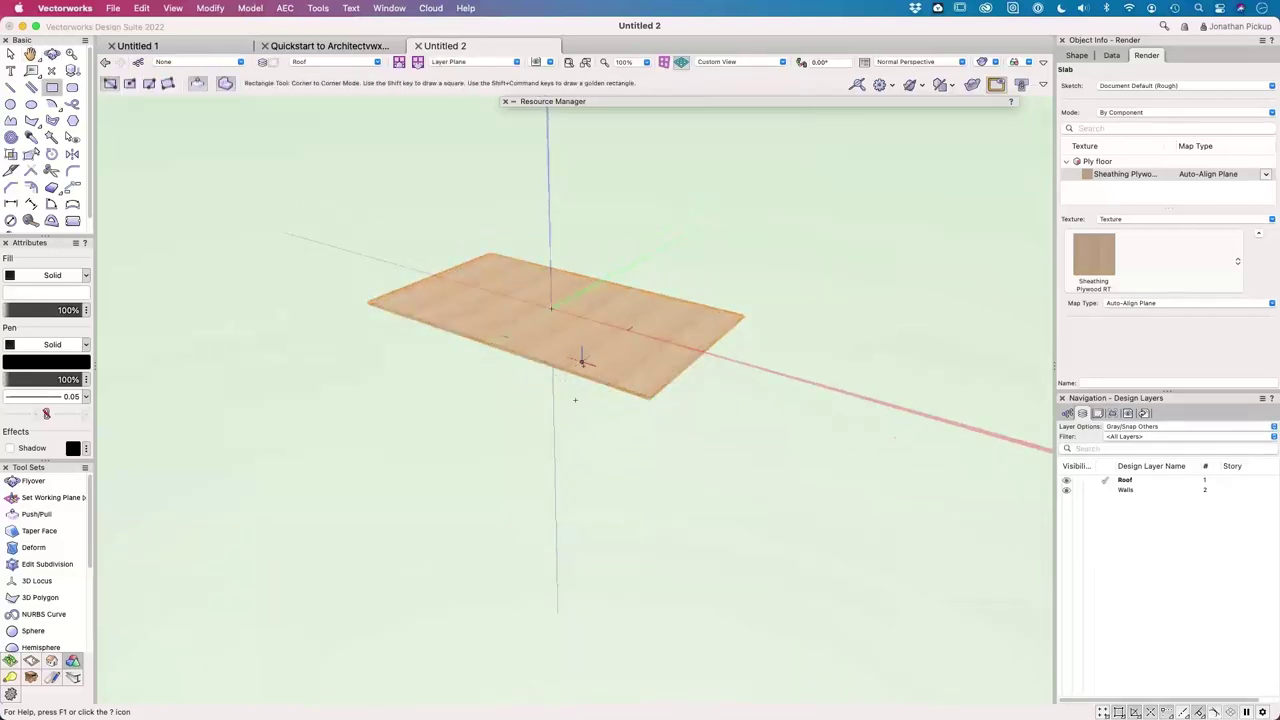
scroll(575, 400, up, 4)
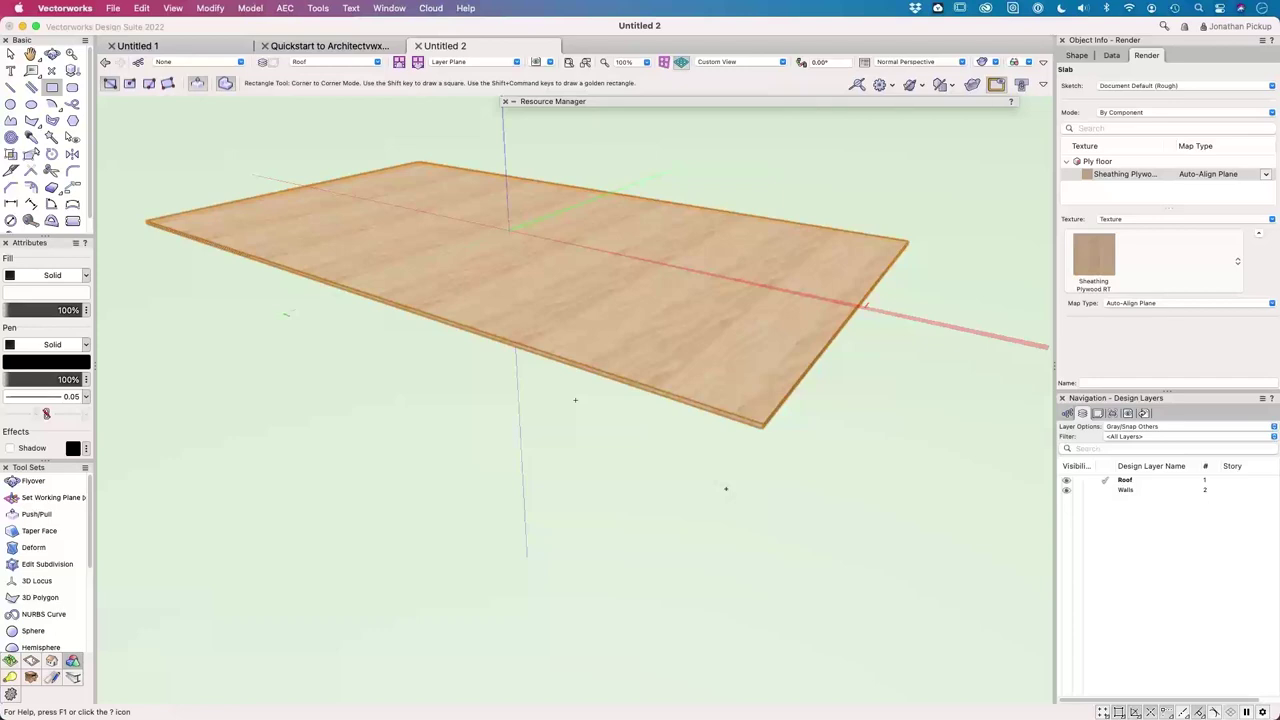
shift+middle_drag(864, 372, 770, 322)
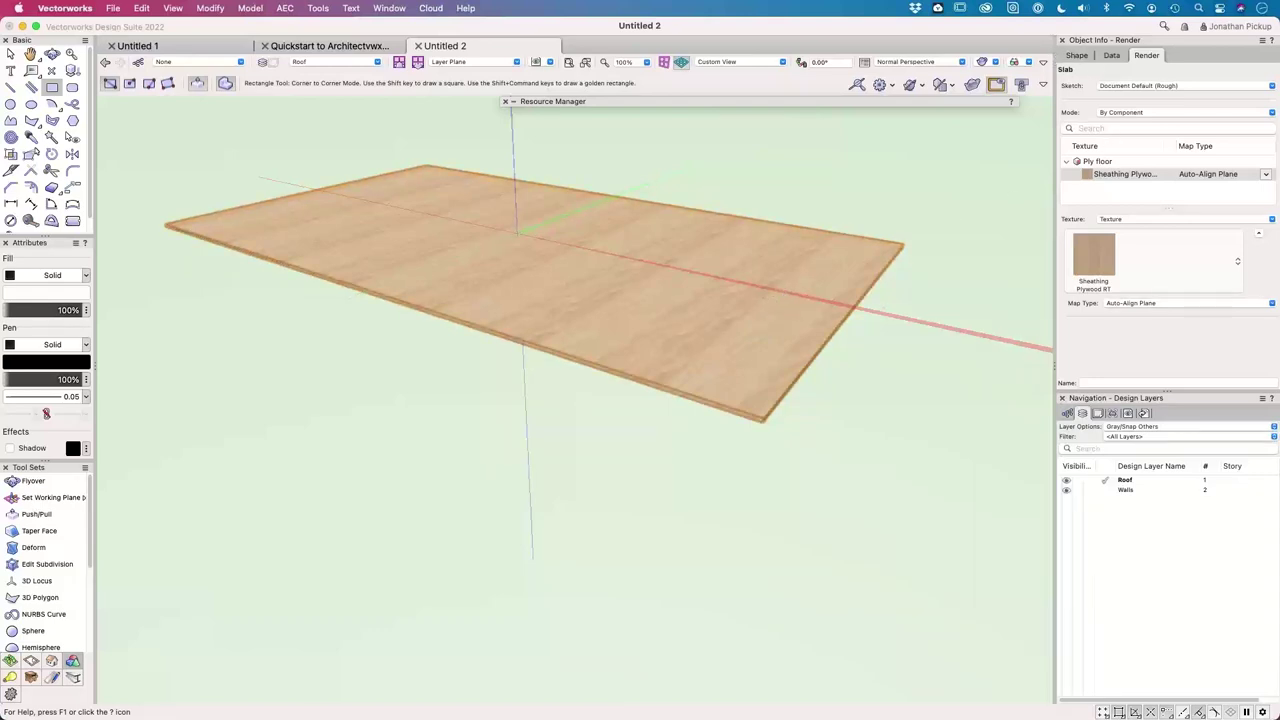
- Add a second slab component named "Joists" with its function set to Load-Bearing
click(1078, 56)
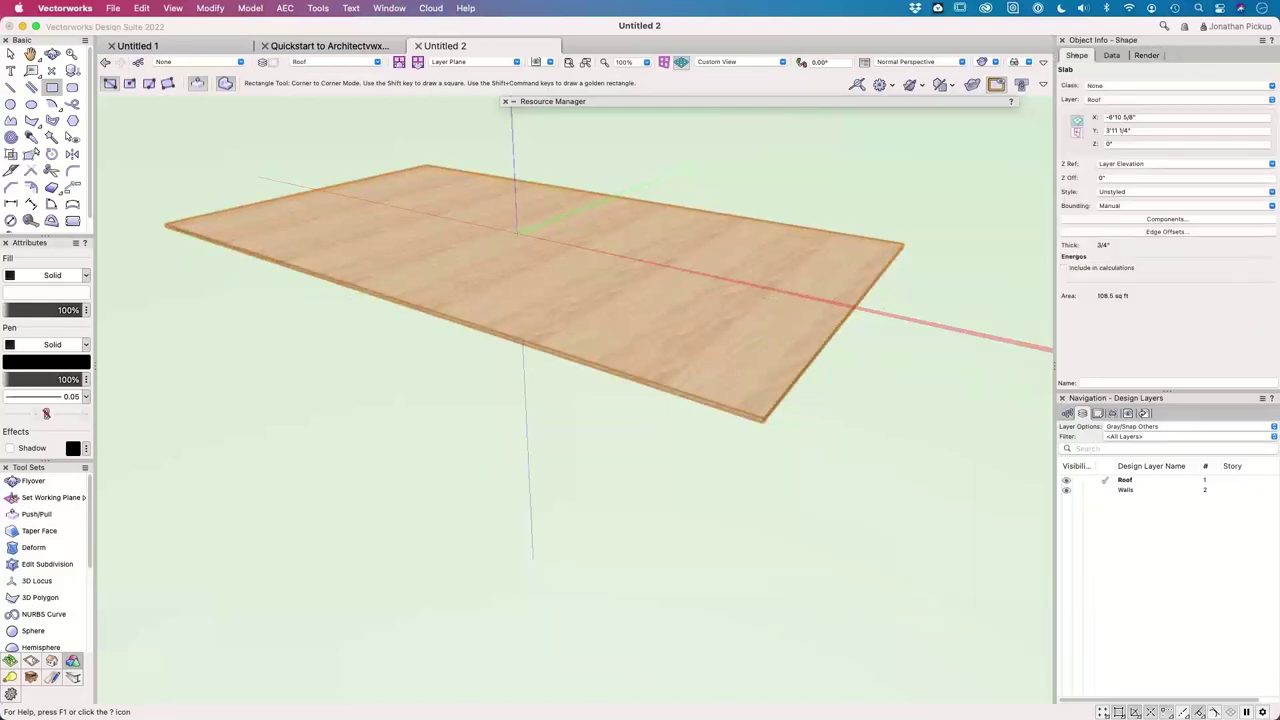
click(1160, 219)
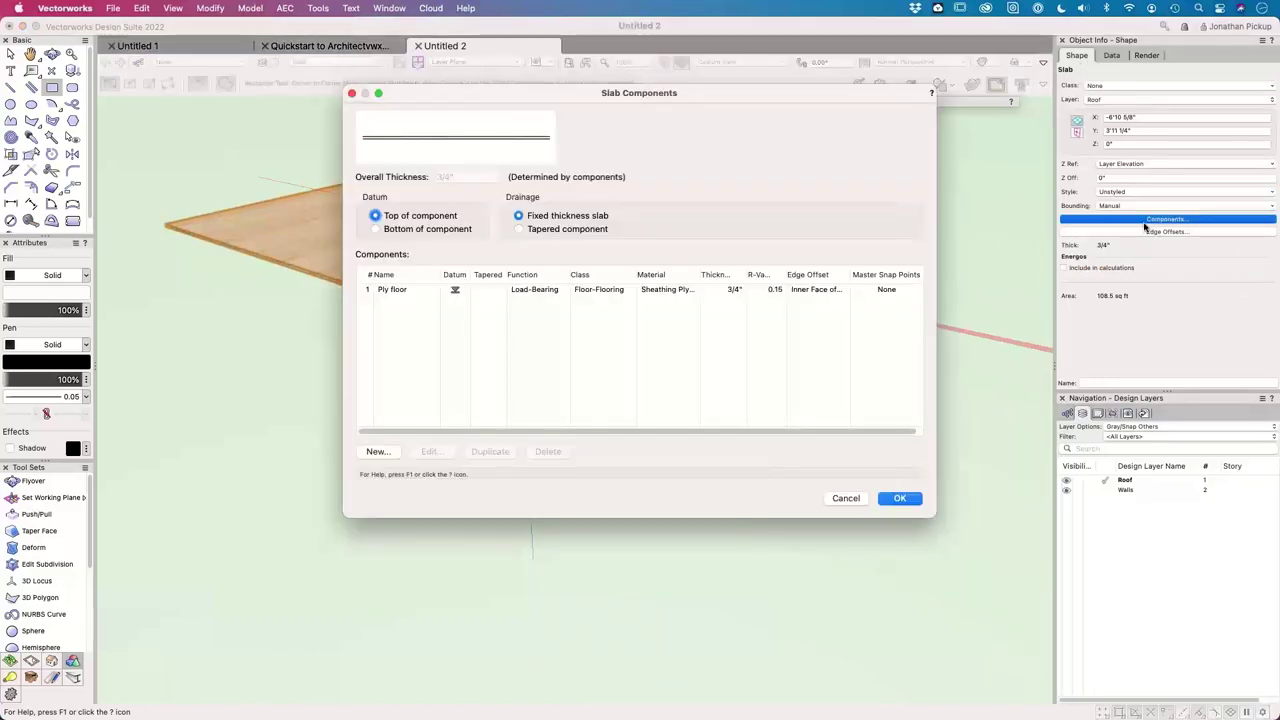
click(375, 452)
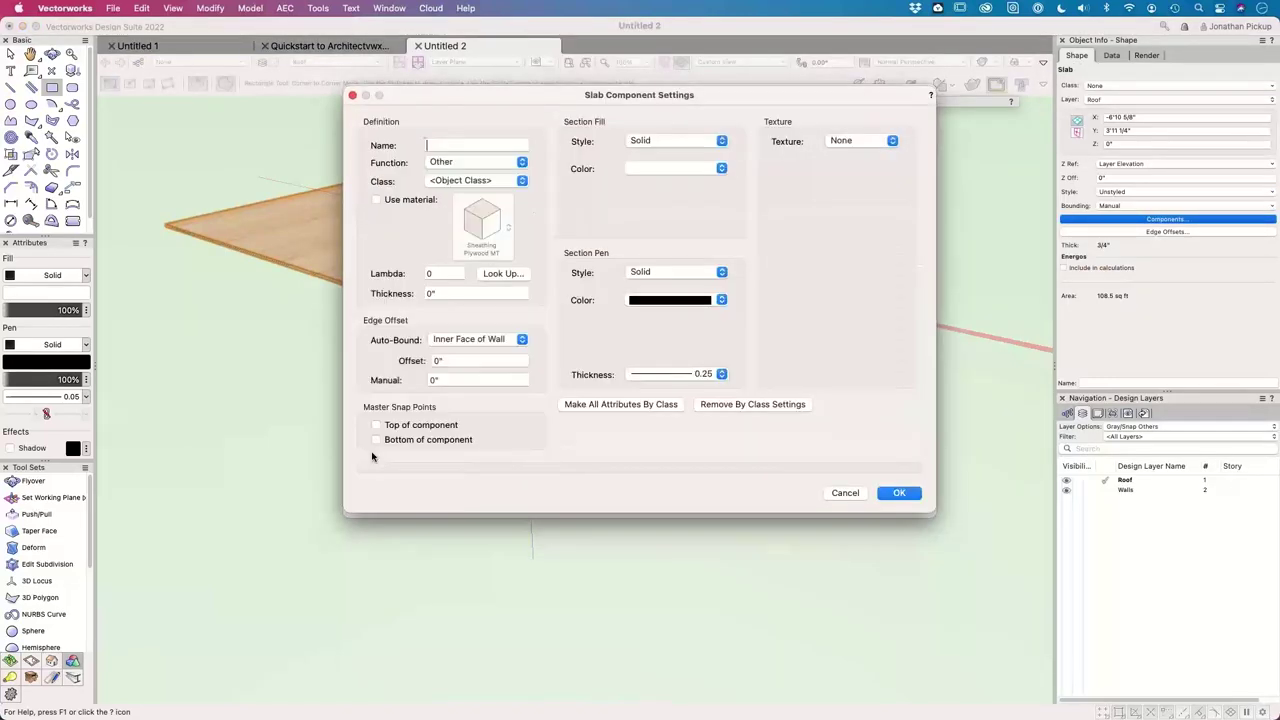
text(Joists)
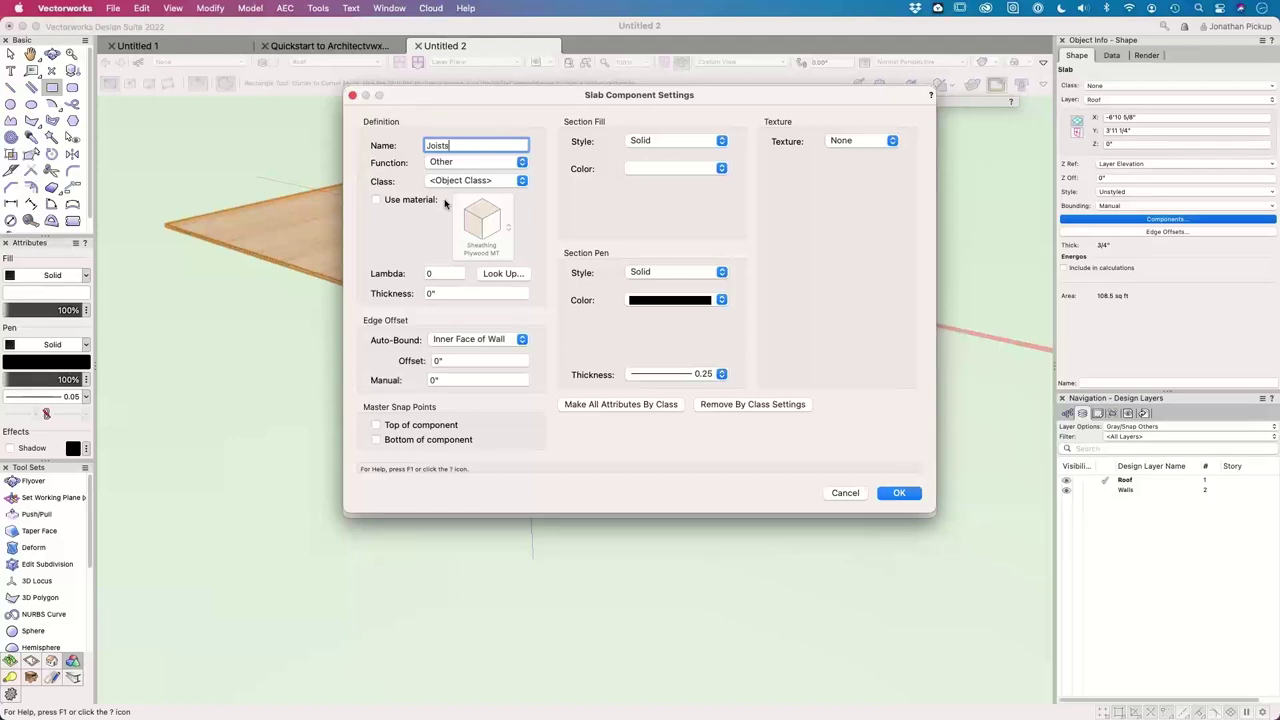
click(462, 162)
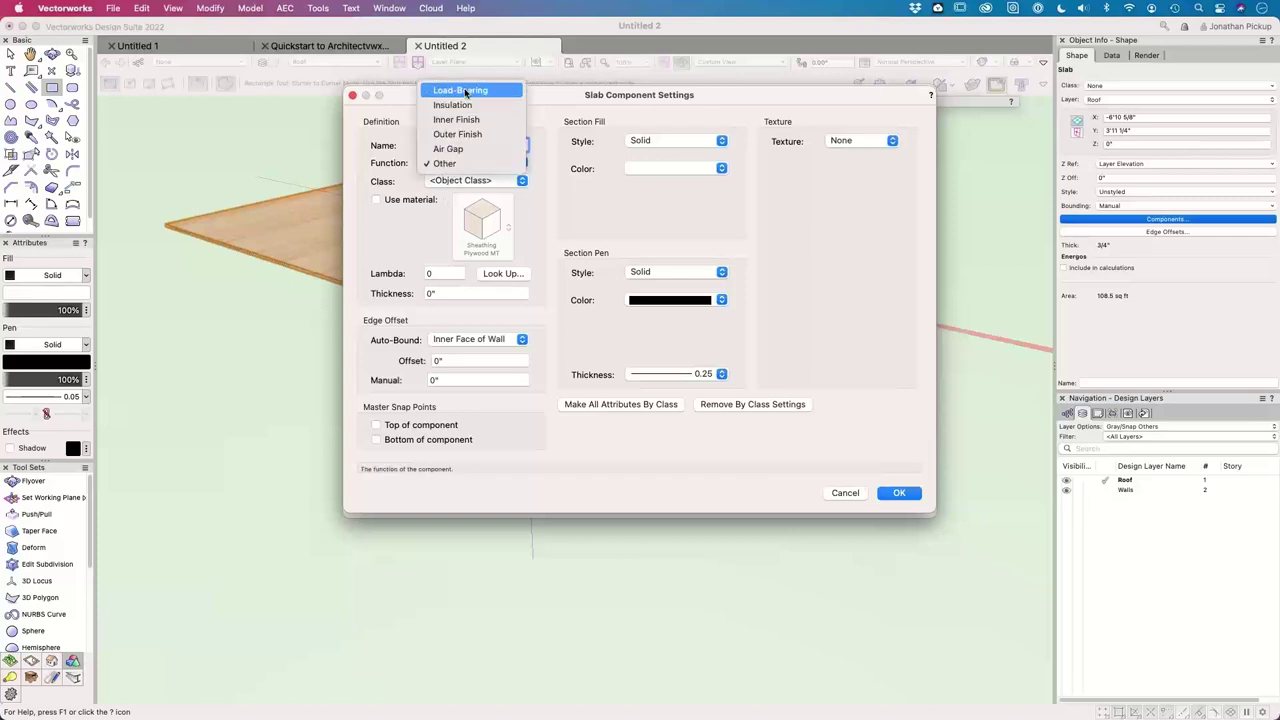
click(465, 91)
- Create a new class named "Floor-Joist" and assign it to the Joists component
click(476, 184)
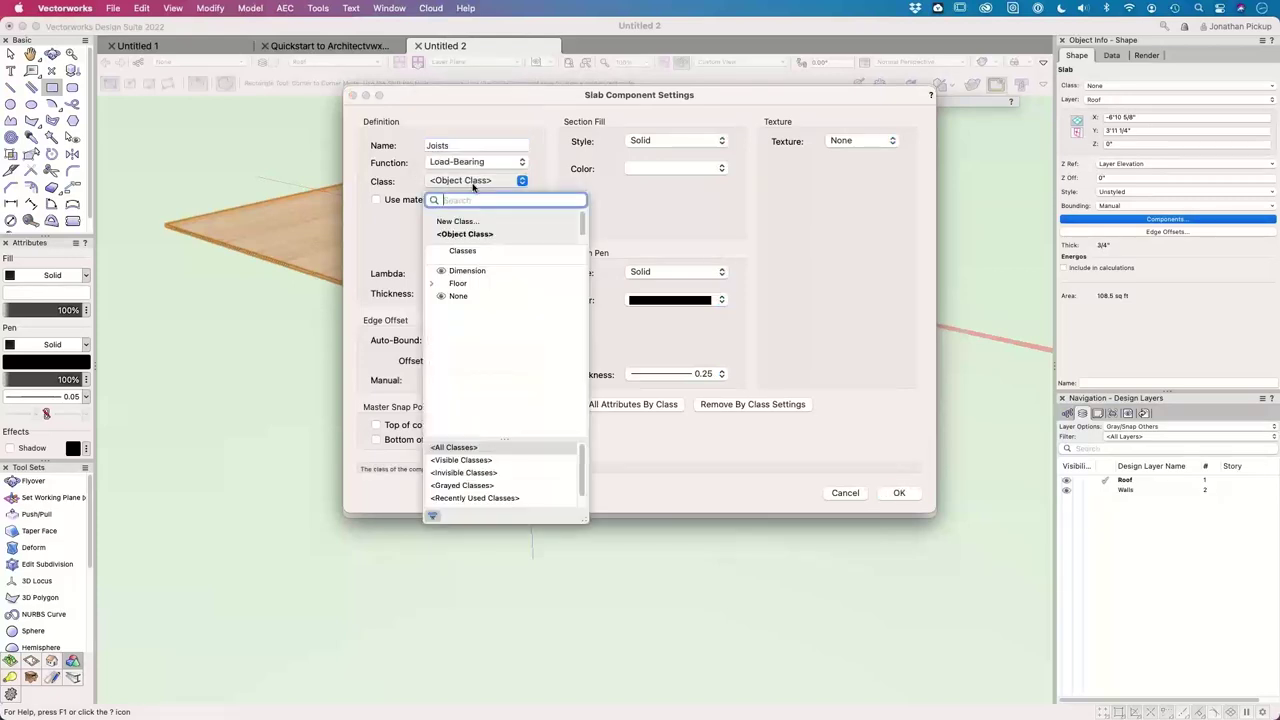
click(460, 222)
text(Flo)
key(BackSpace)
key(BackSpace)
text(loor-Joist)
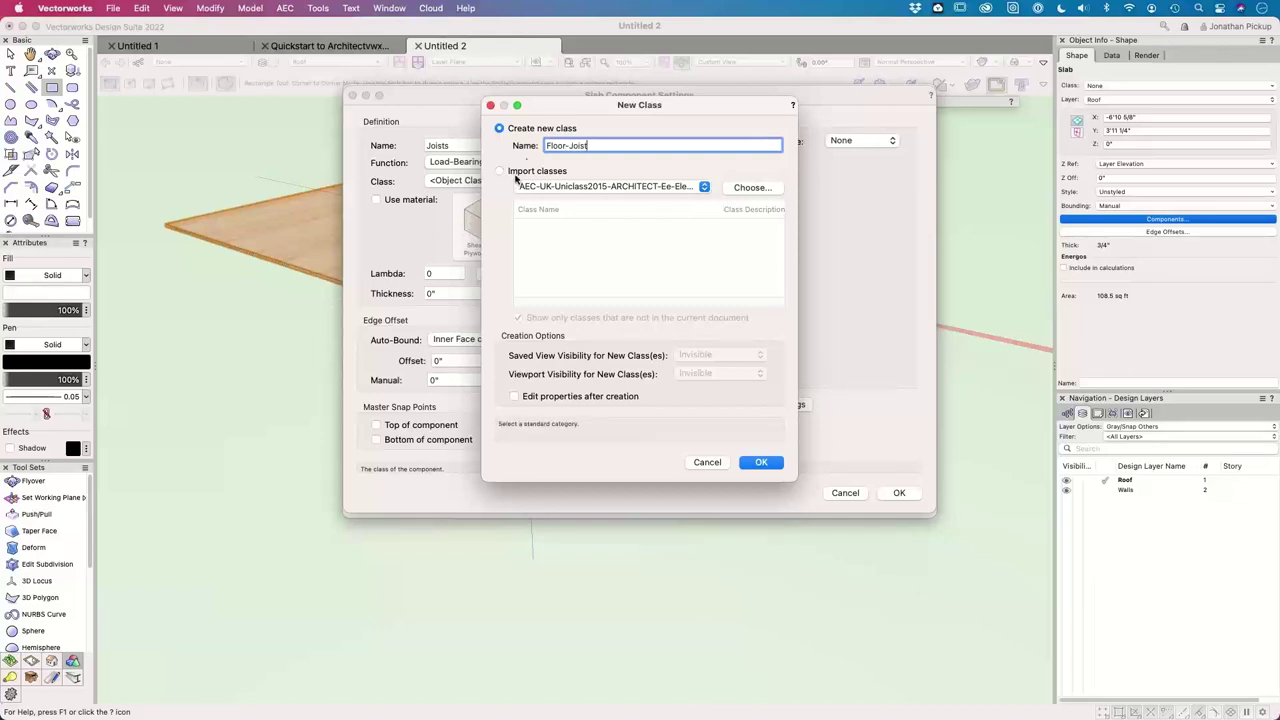
drag(545, 146, 571, 146)
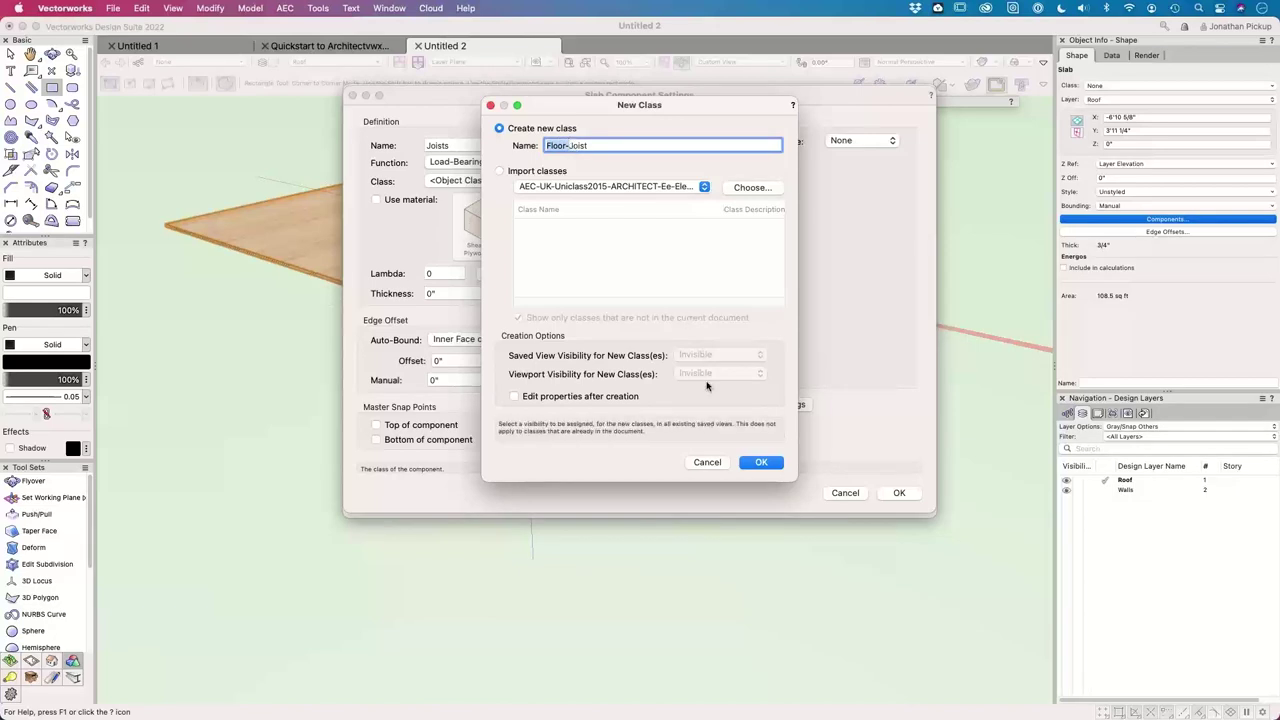
click(762, 463)
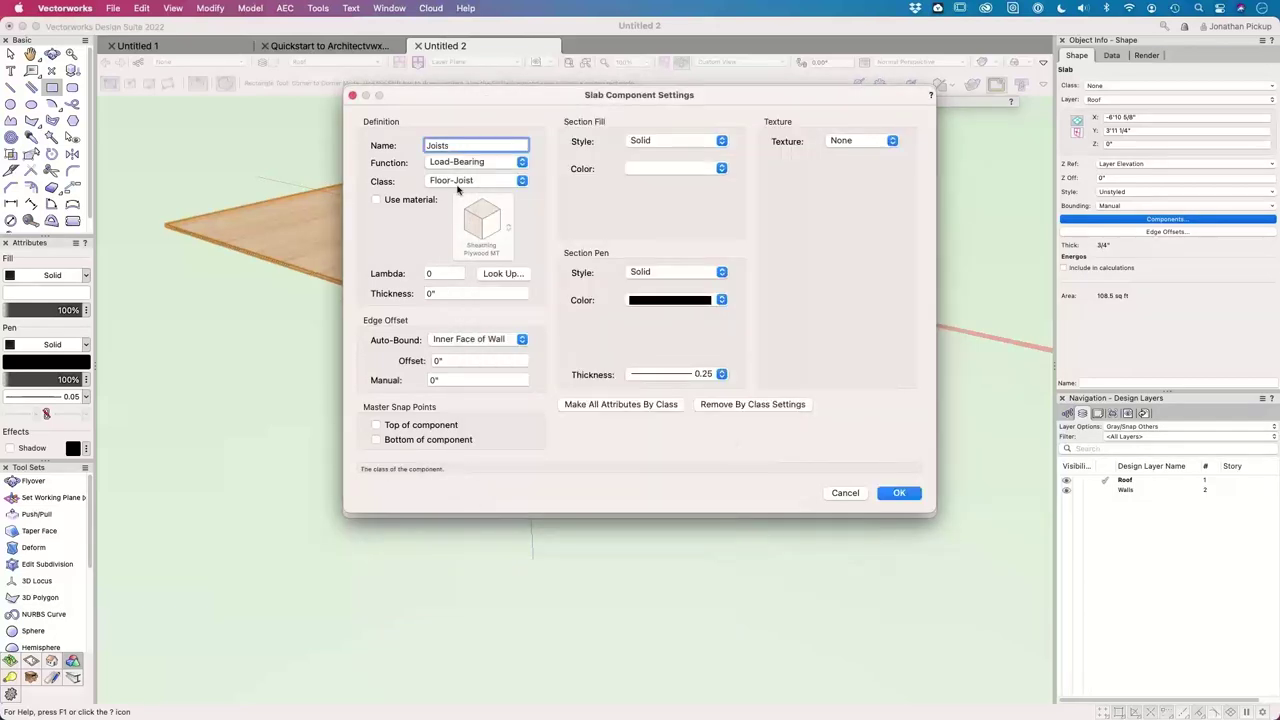
- Enable the use of a material for the Joists component and assign the insulated Timber 50mm x Framing material from the library
click(386, 199)
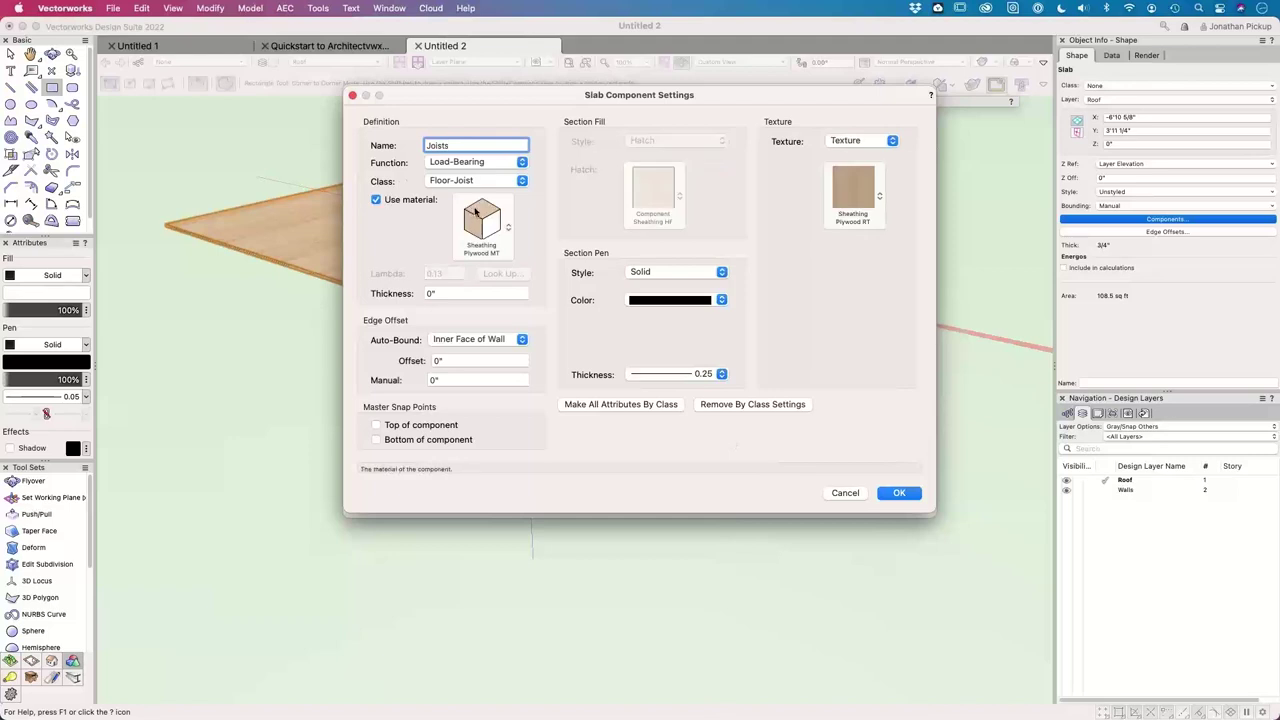
click(481, 222)
click(638, 273)
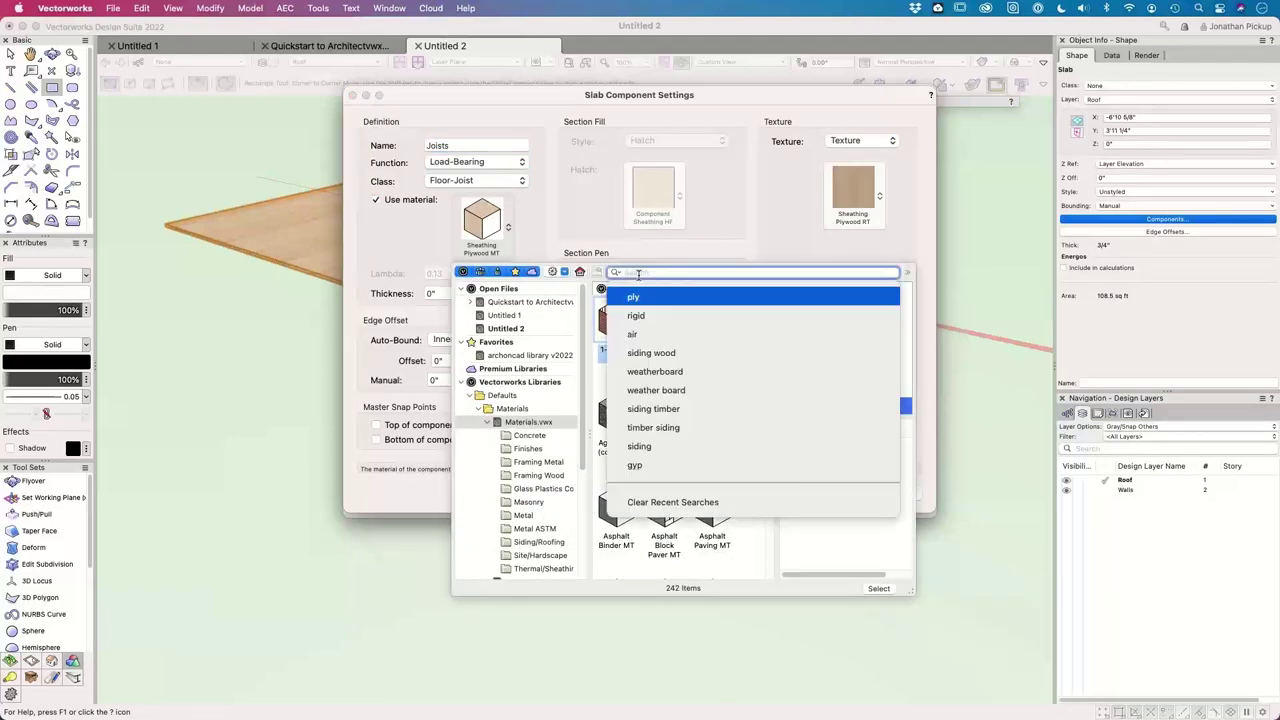
text(timbe)
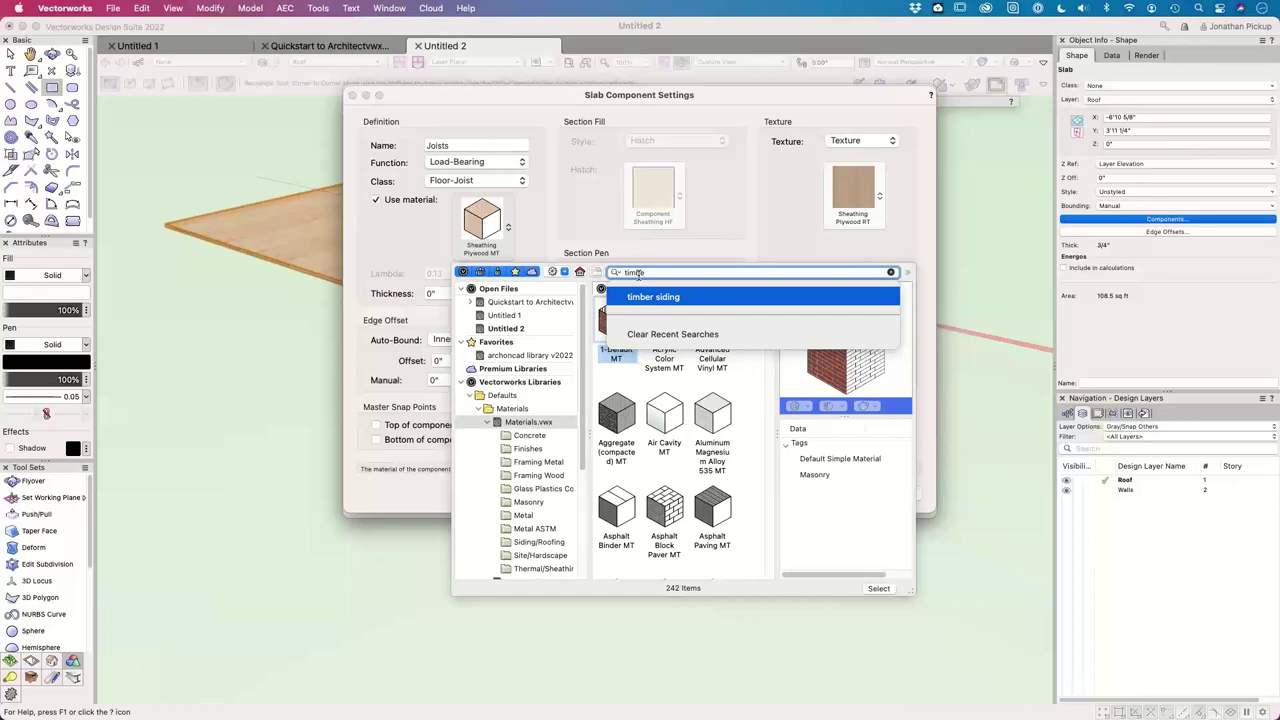
key(Return)
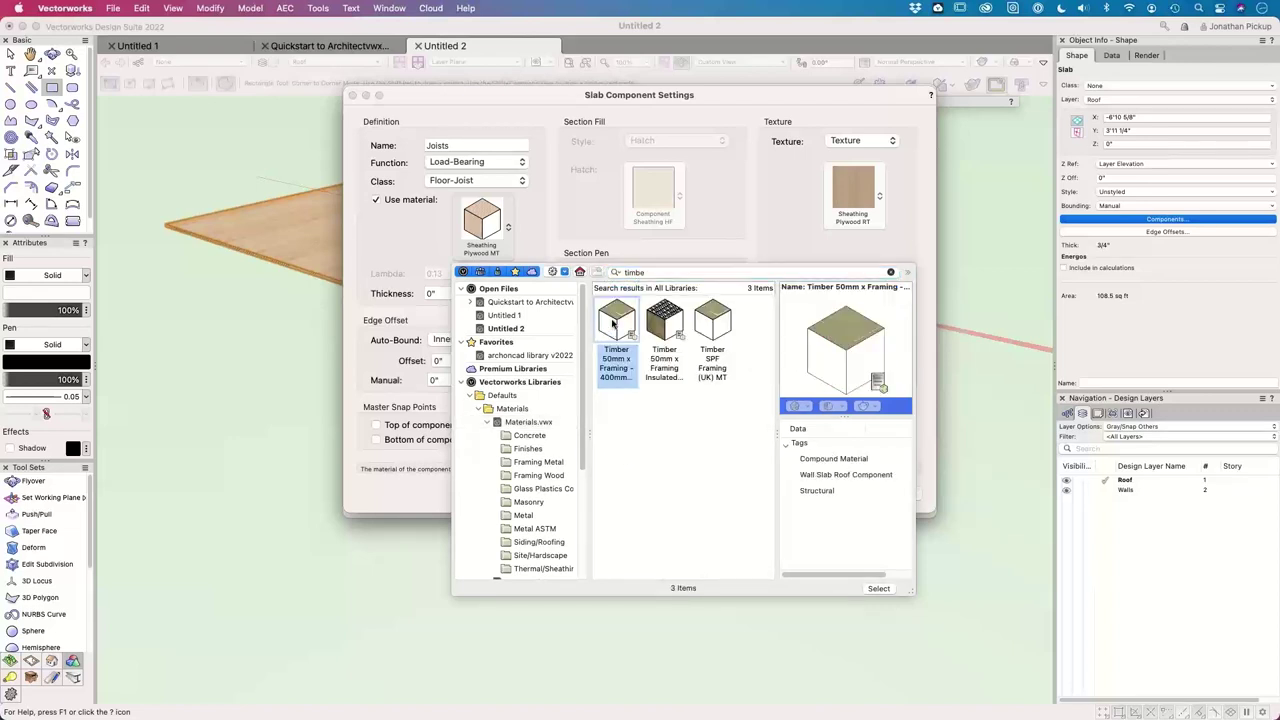
click(674, 318)
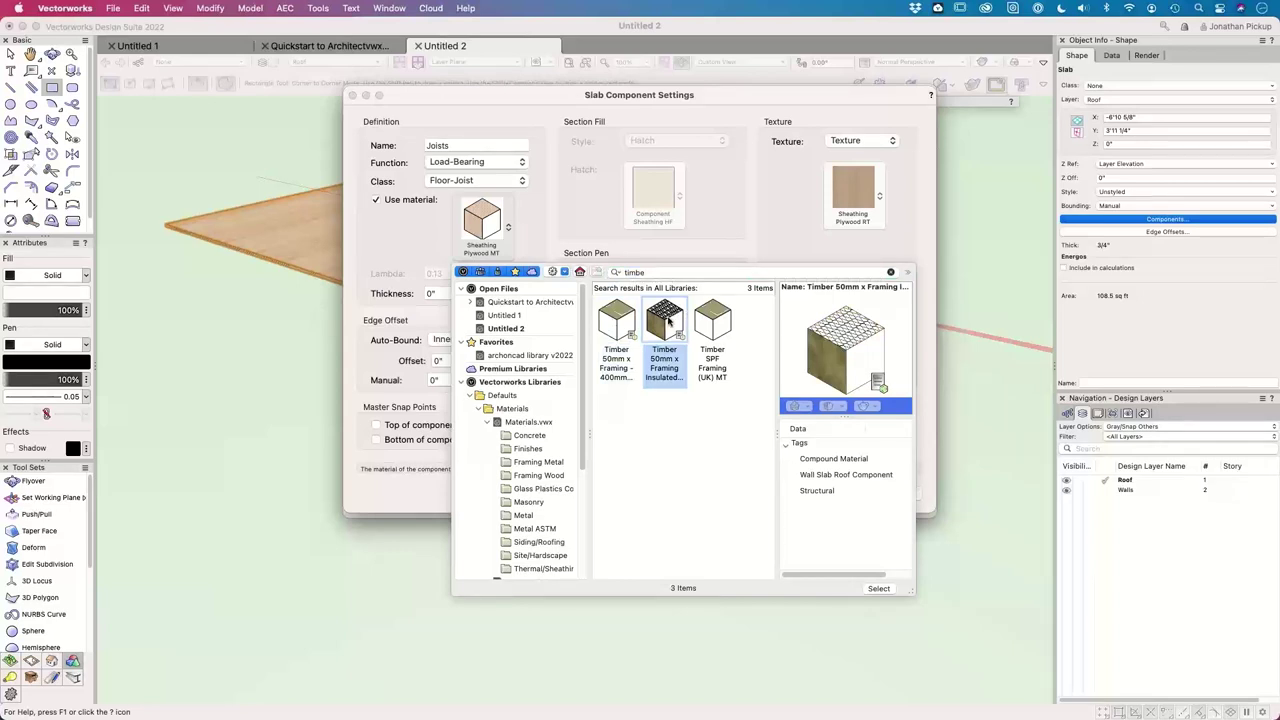
double_click(669, 320)
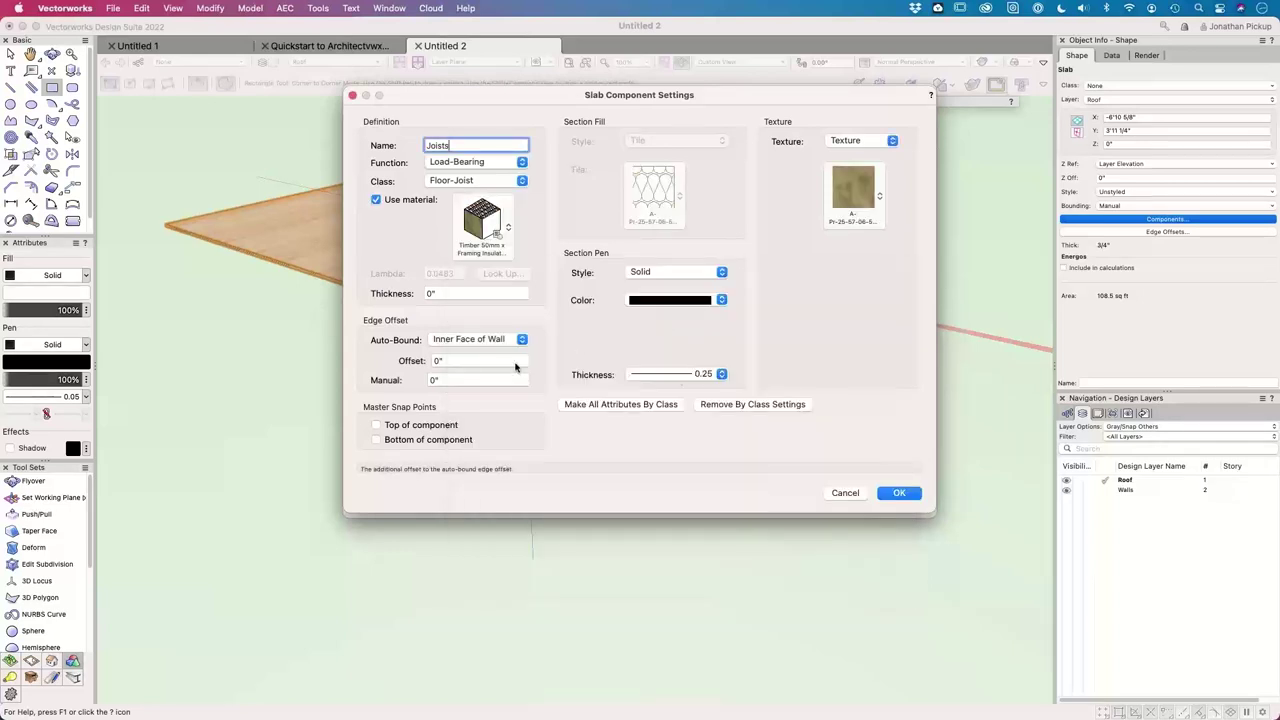
- Set the Joists component's section pen thickness to 0.35 and its thickness to 140 mm, and accept its settings
click(710, 376)
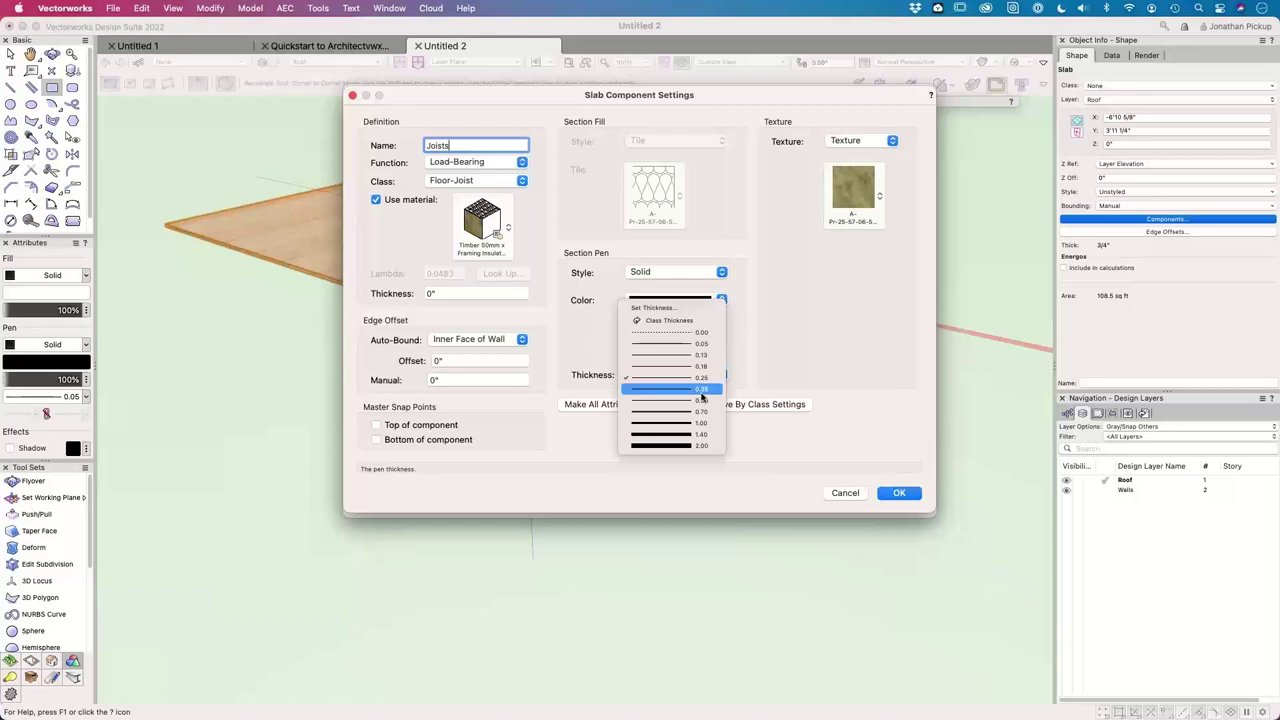
click(703, 394)
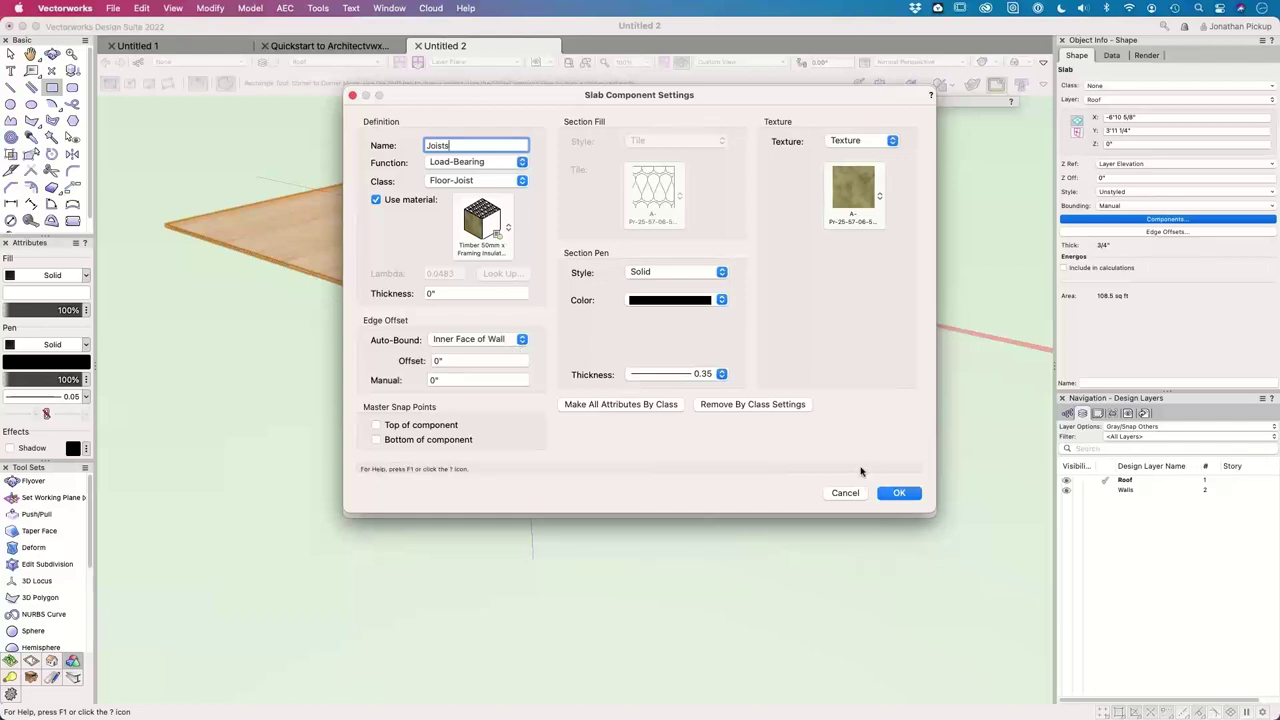
key(Tab)
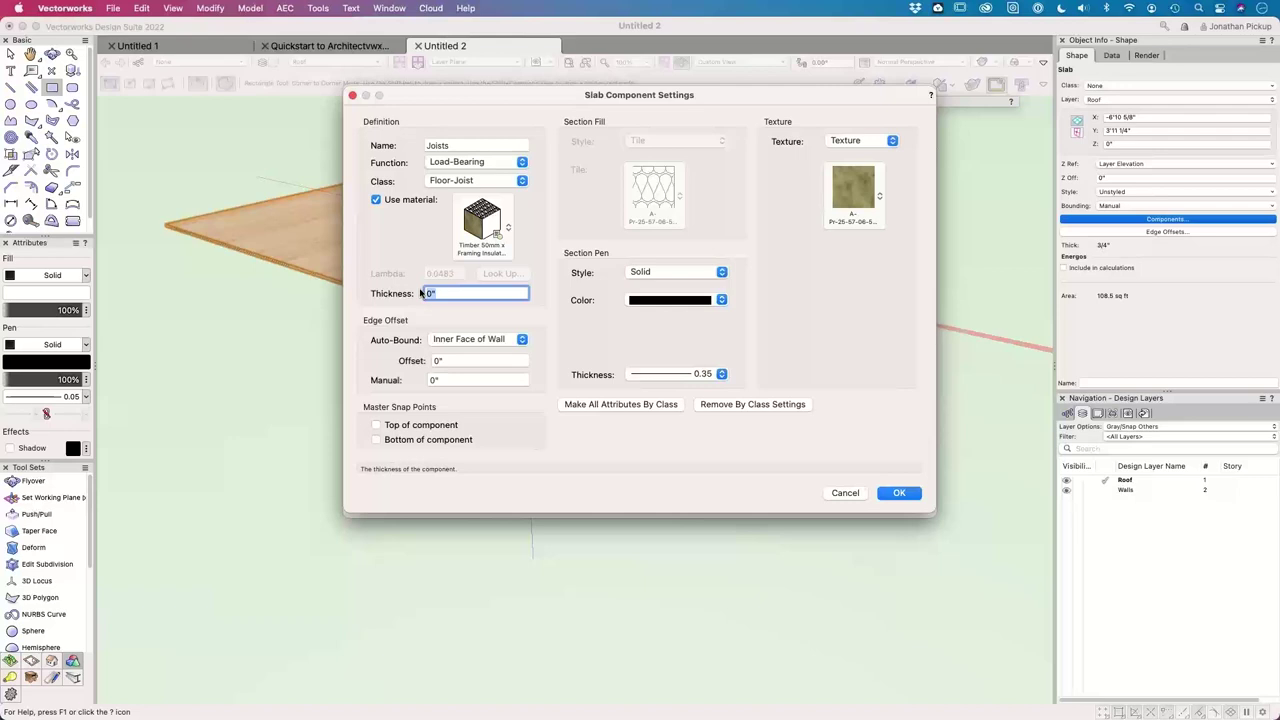
text(6")
key(BackSpace)
text(140mm)
click(899, 493)
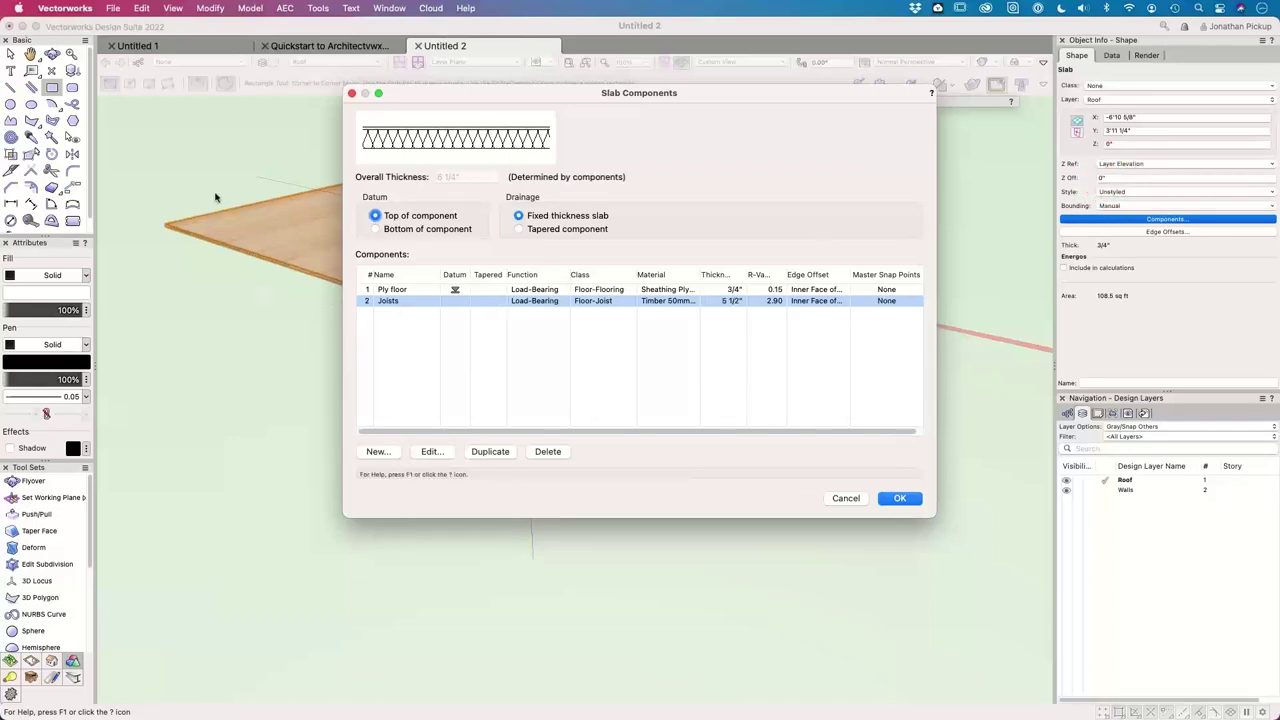
- Try the slab datum at the bottom of the Ply floor and on the Joists, and return it to the top of the Ply floor
click(455, 290)
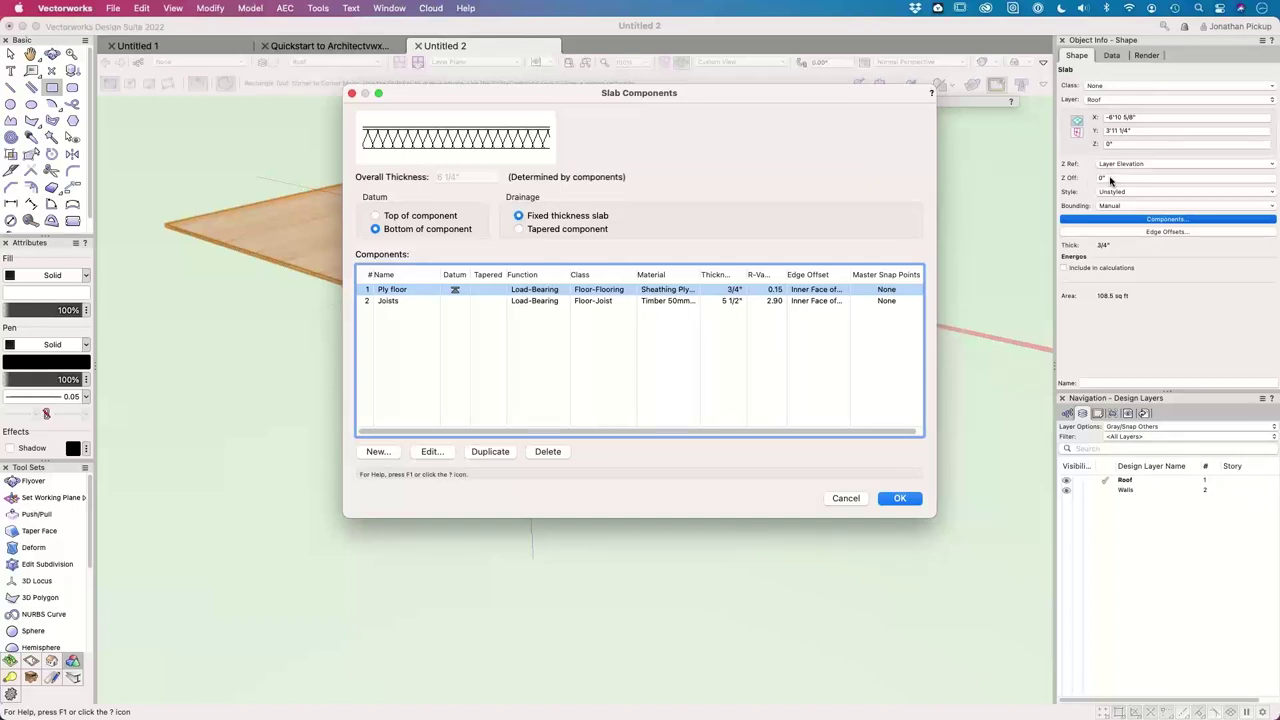
click(454, 292)
click(457, 304)
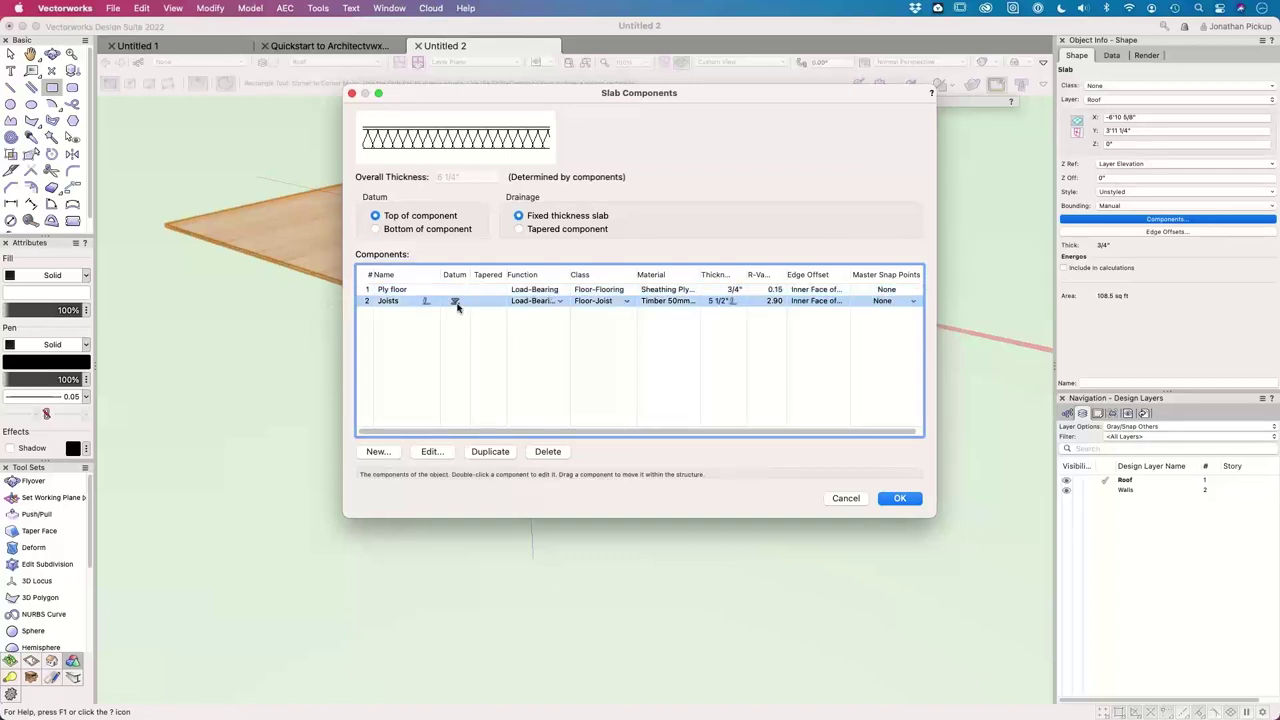
click(457, 305)
click(457, 291)
click(457, 291)
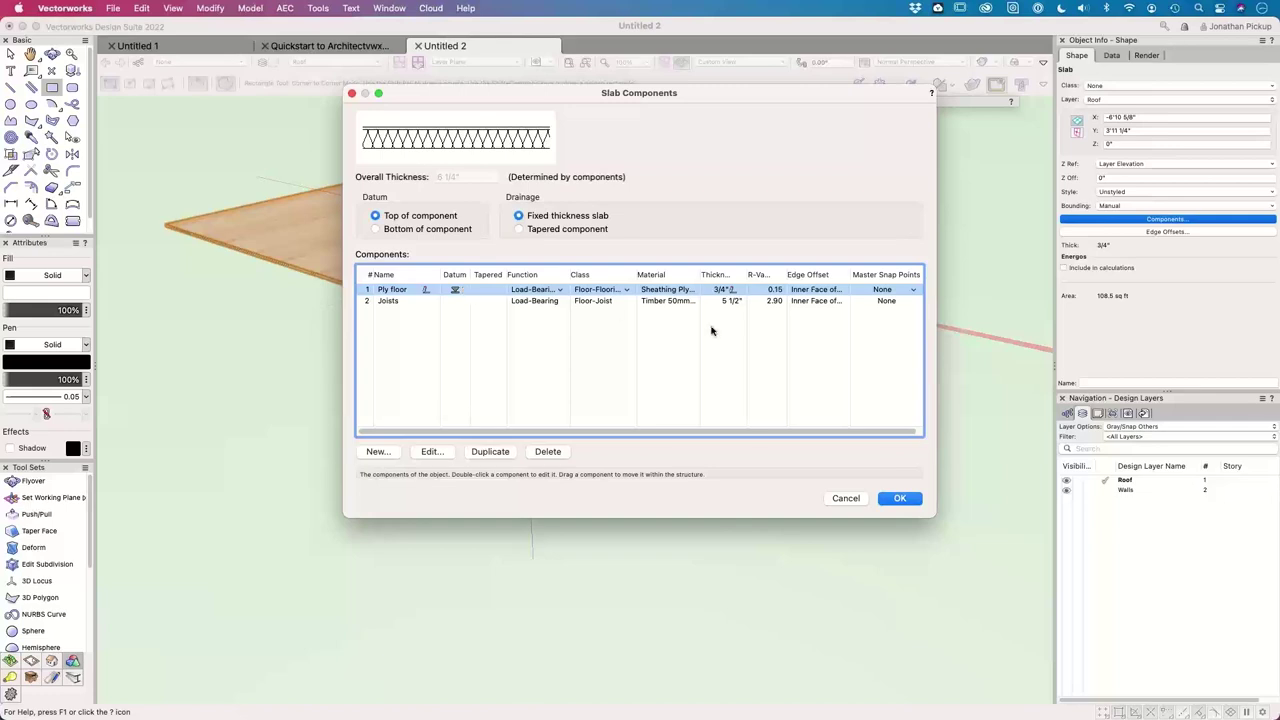
- Apply the two-component build-up to the slab and switch the drawing to the Top/Plan view
click(900, 498)
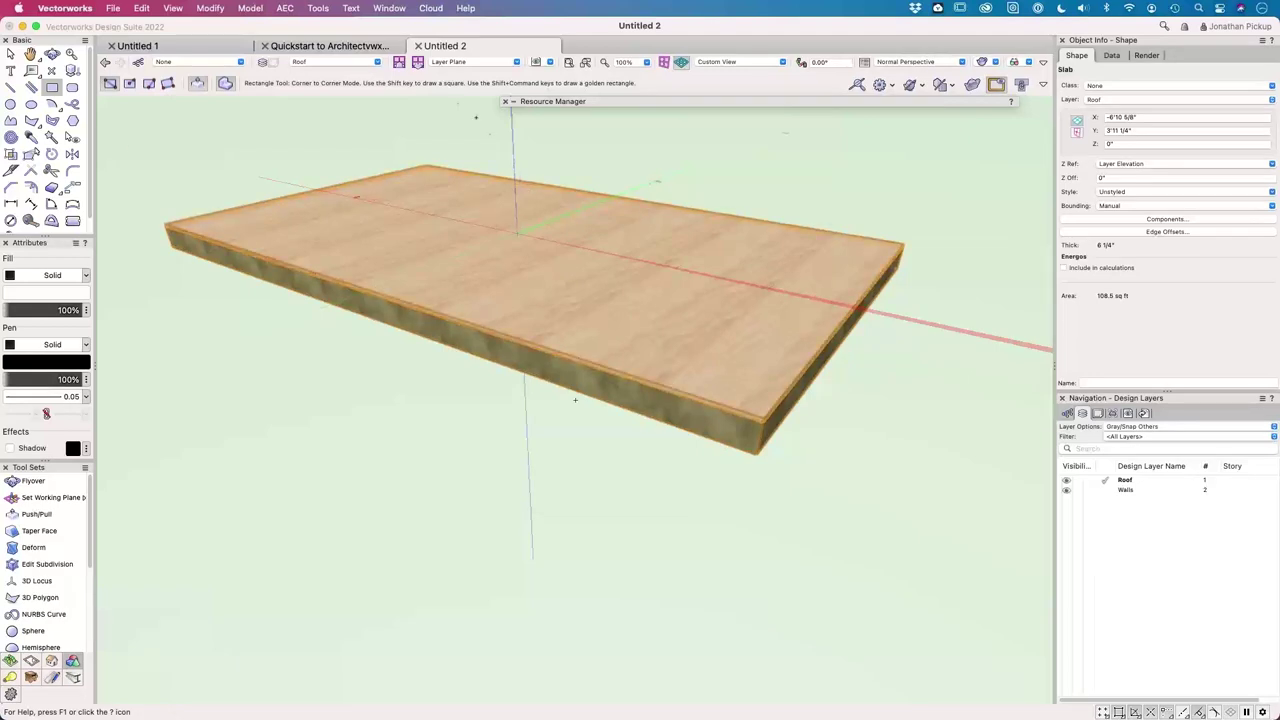
key(F5)
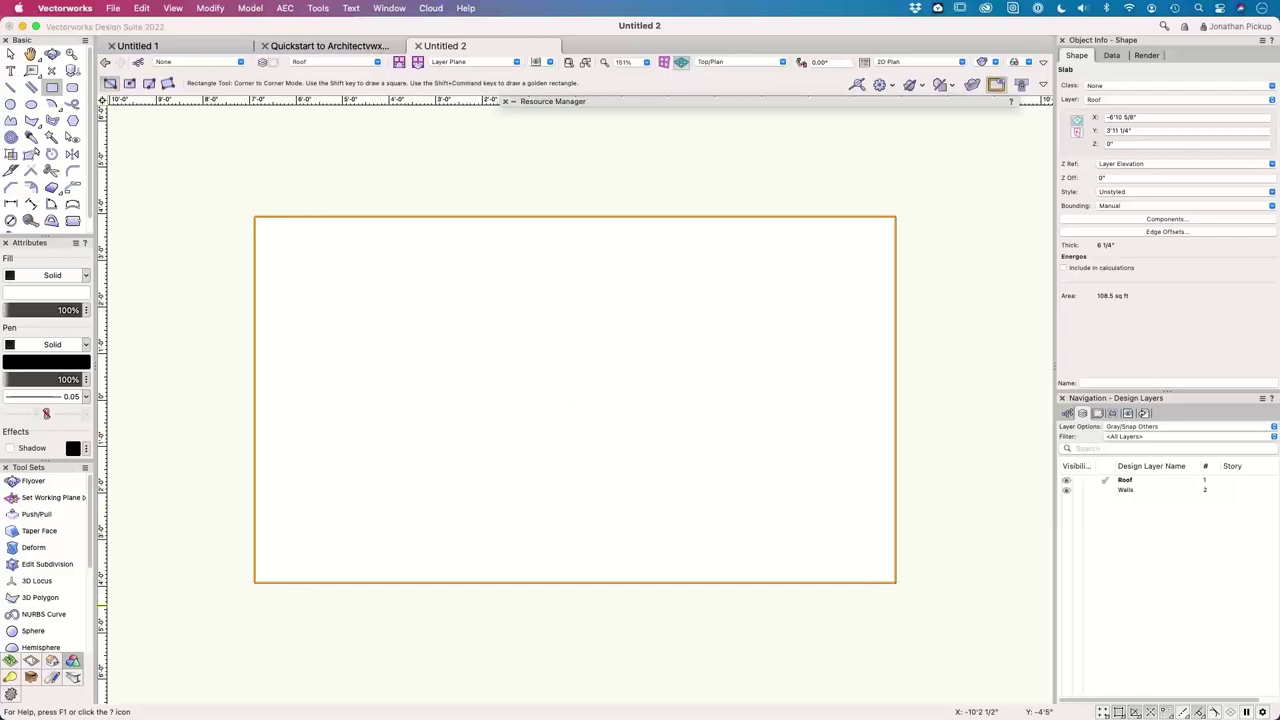
- Start the Wall tool with the Ext Bearing-2x6-Brick [10ft height] style from the Imperial Fixed Height Walls library's Walls Material Component folder
click(52, 663)
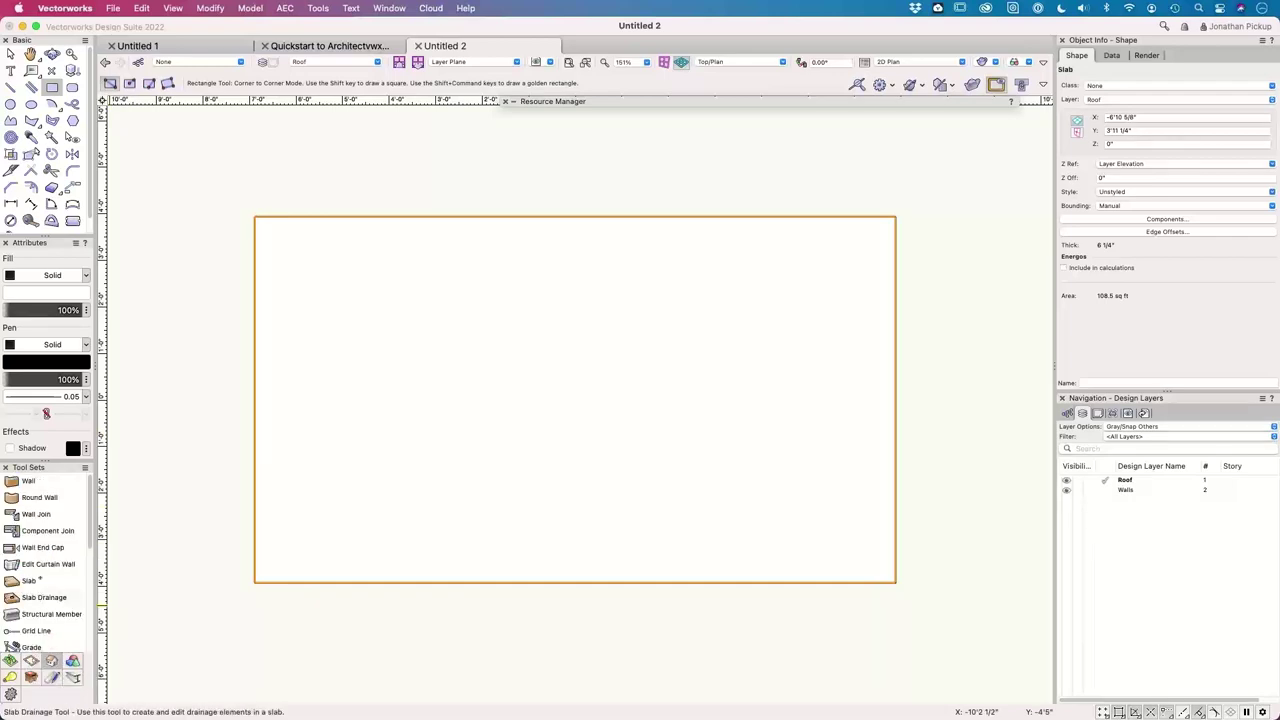
click(30, 480)
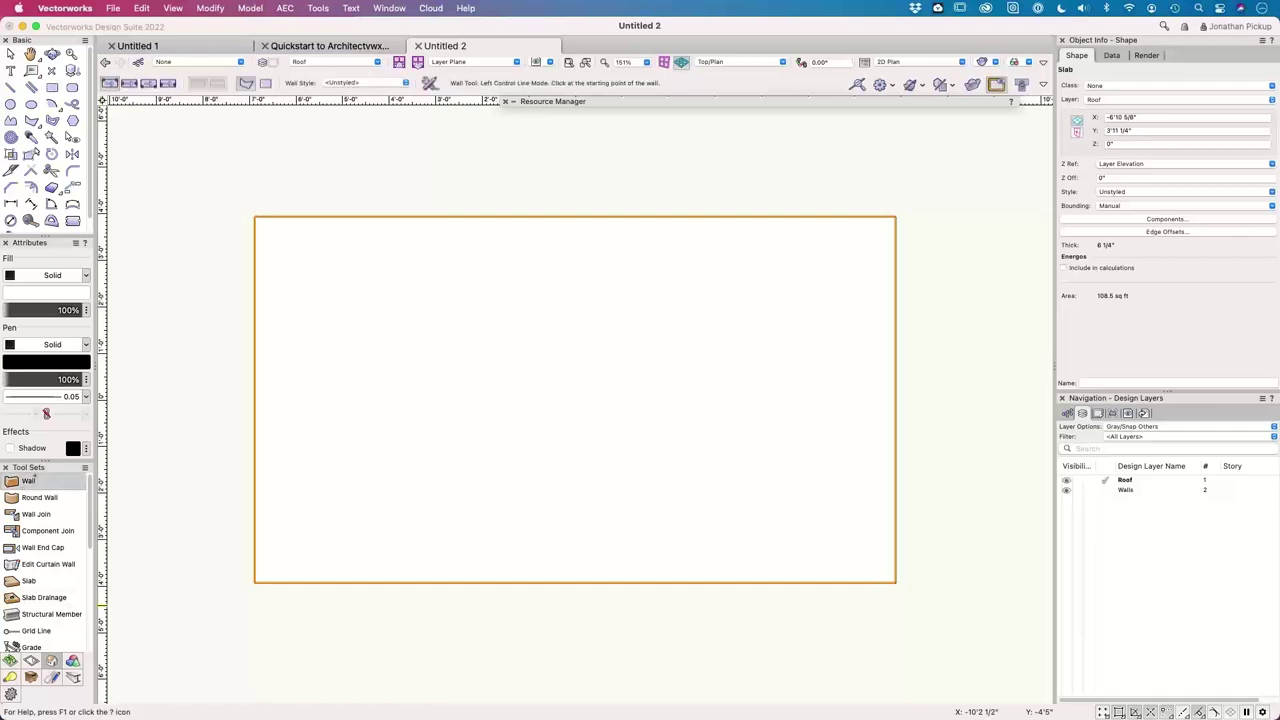
click(405, 84)
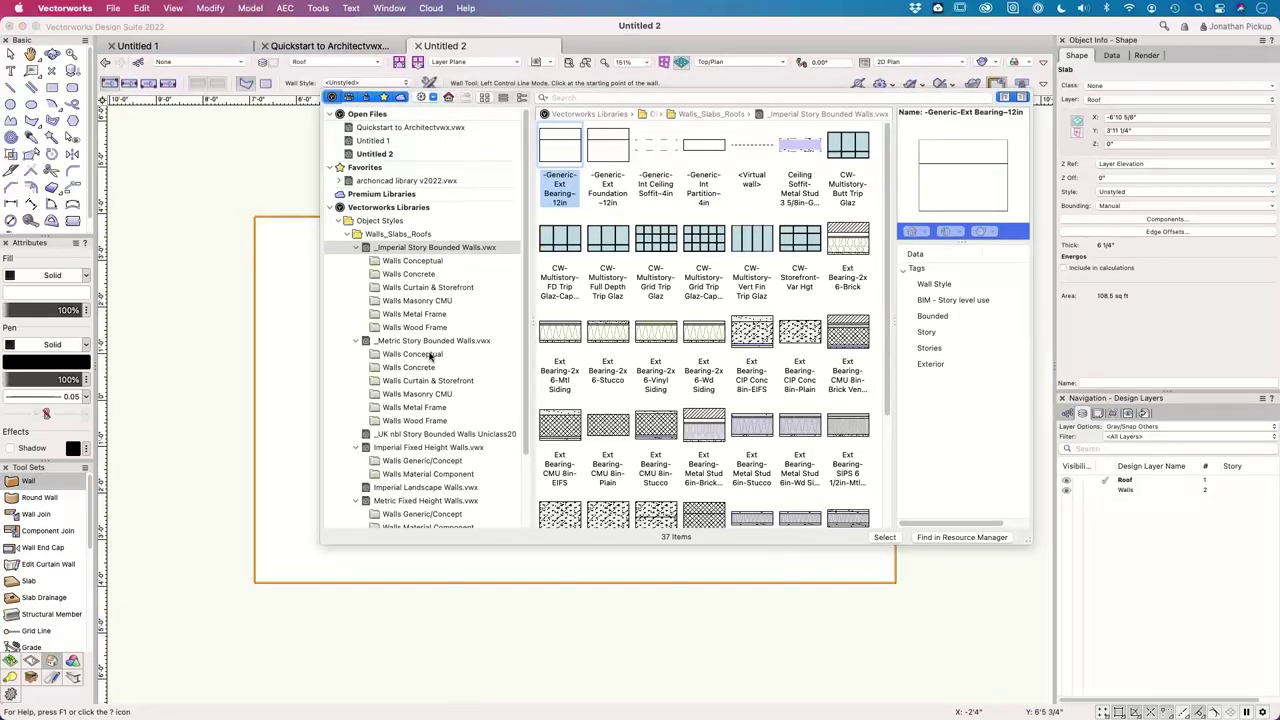
click(415, 450)
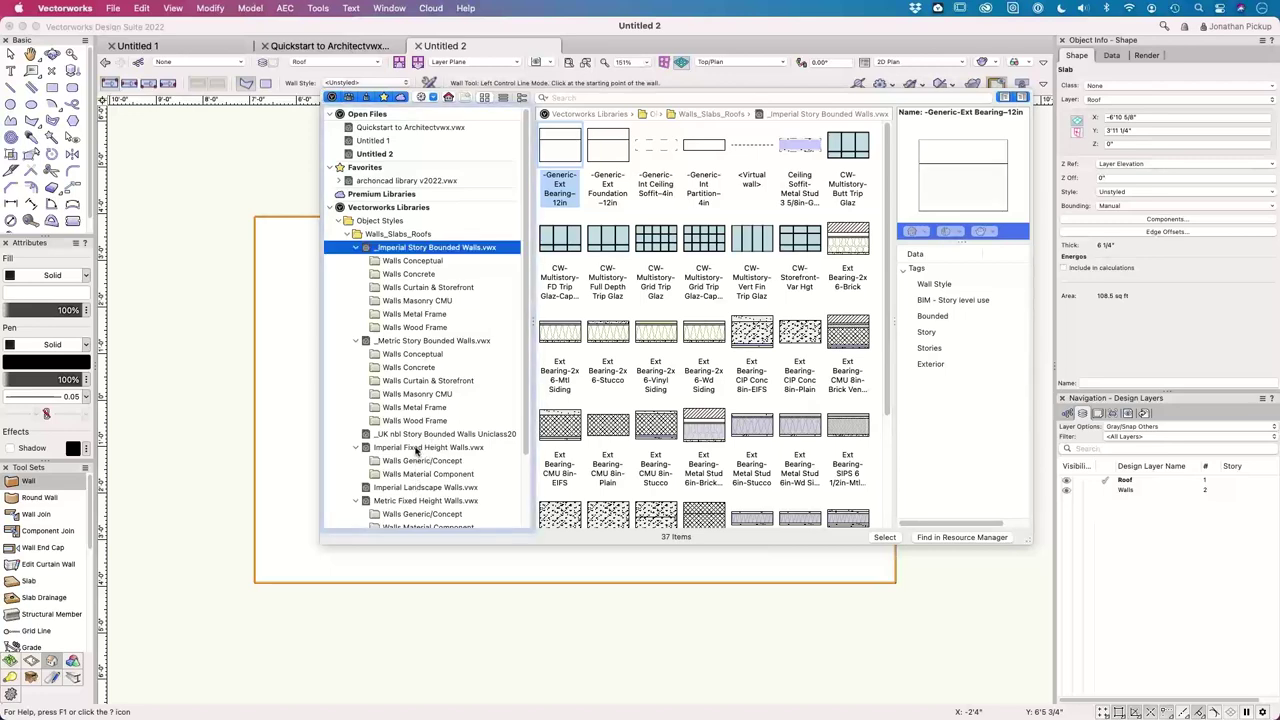
click(415, 461)
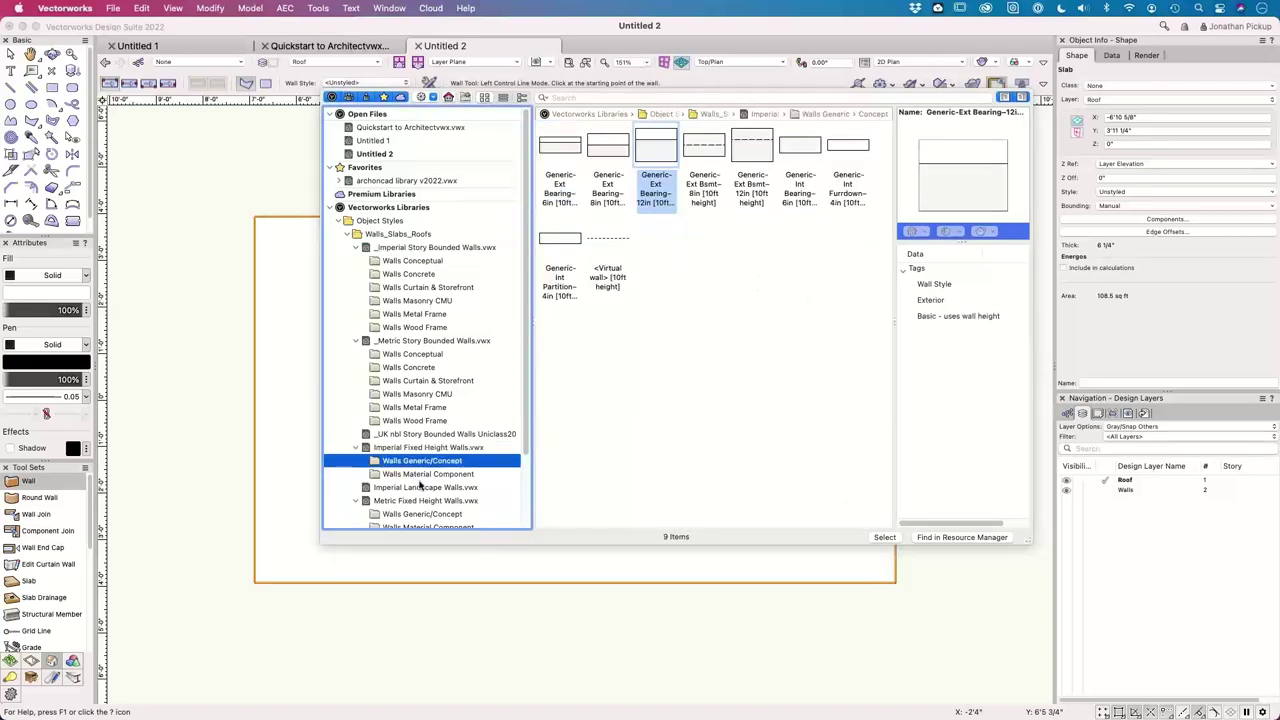
click(421, 474)
scroll(421, 476, down, 1)
click(784, 253)
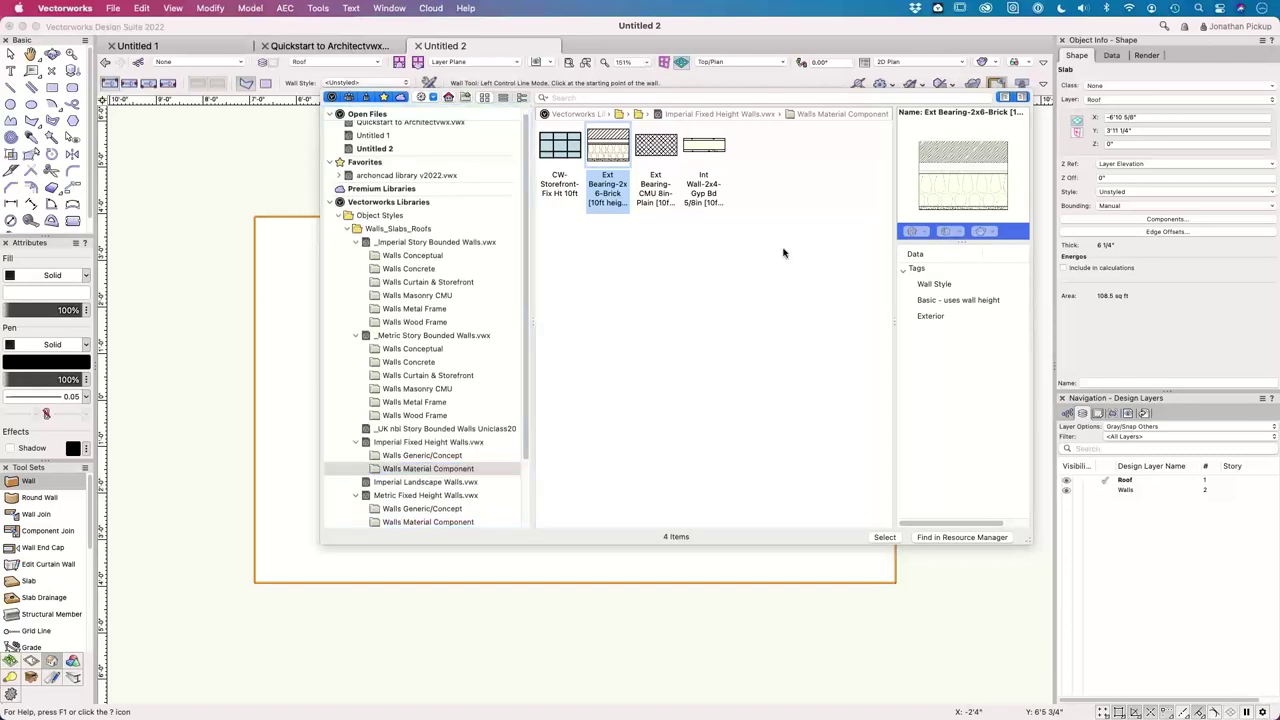
click(885, 537)
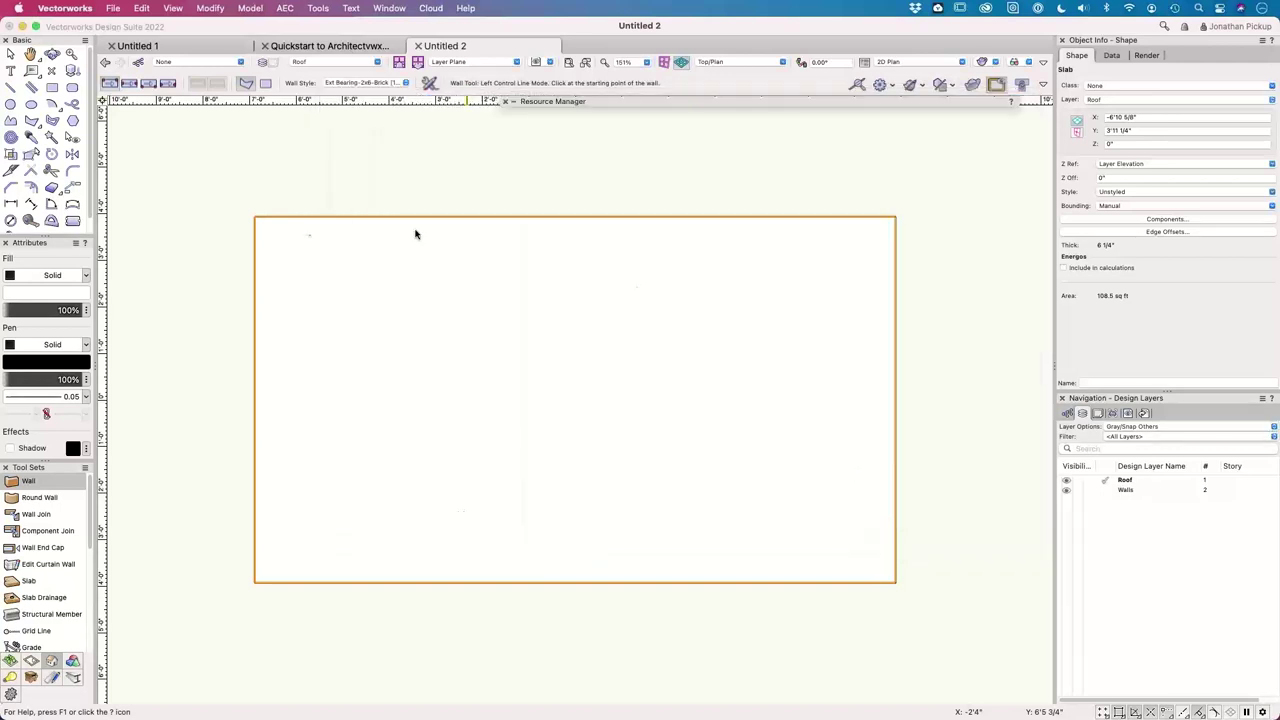
- Draw connected walls along the slab's full upper edge and about 6'10" down its right edge, ending before the lower corner
click(255, 217)
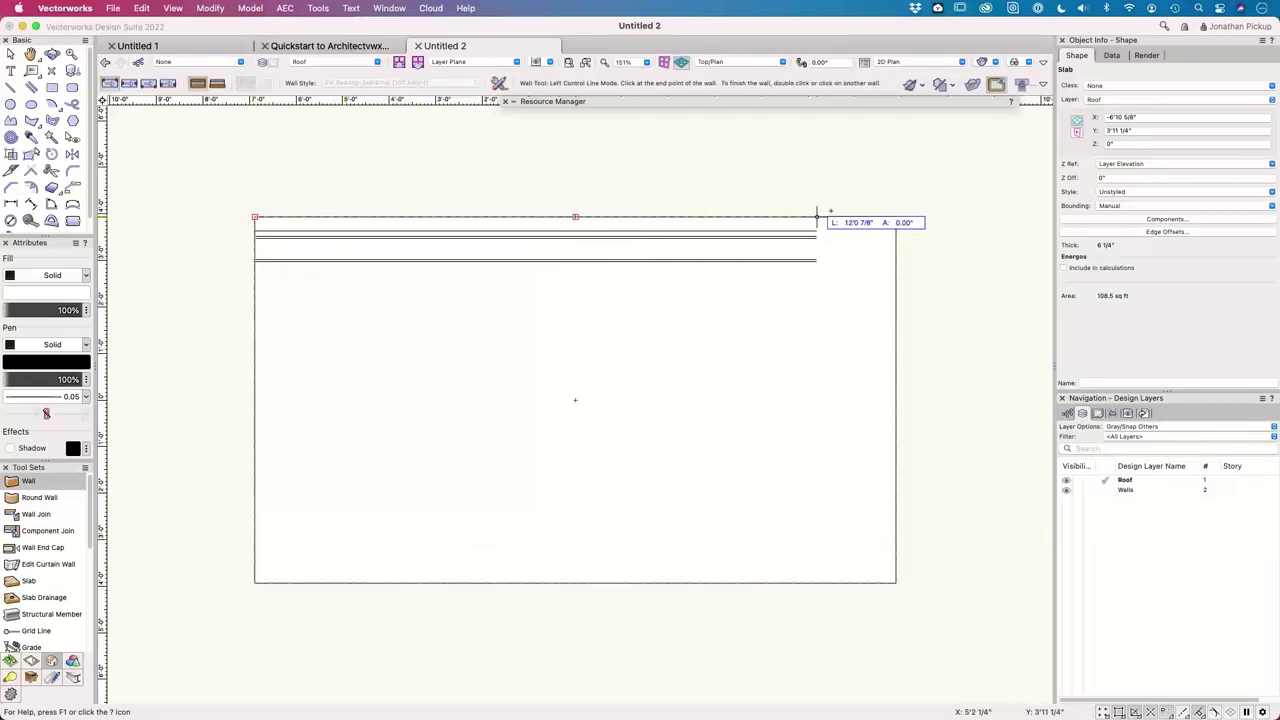
click(895, 217)
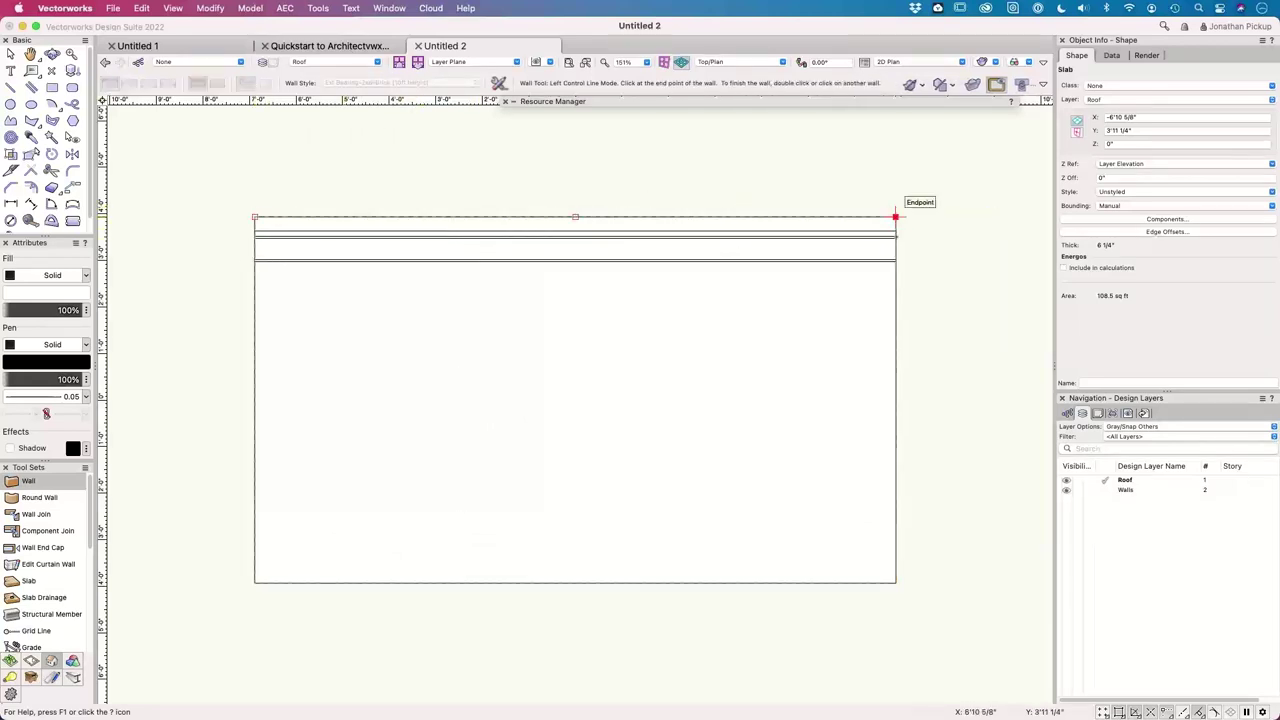
double_click(895, 535)
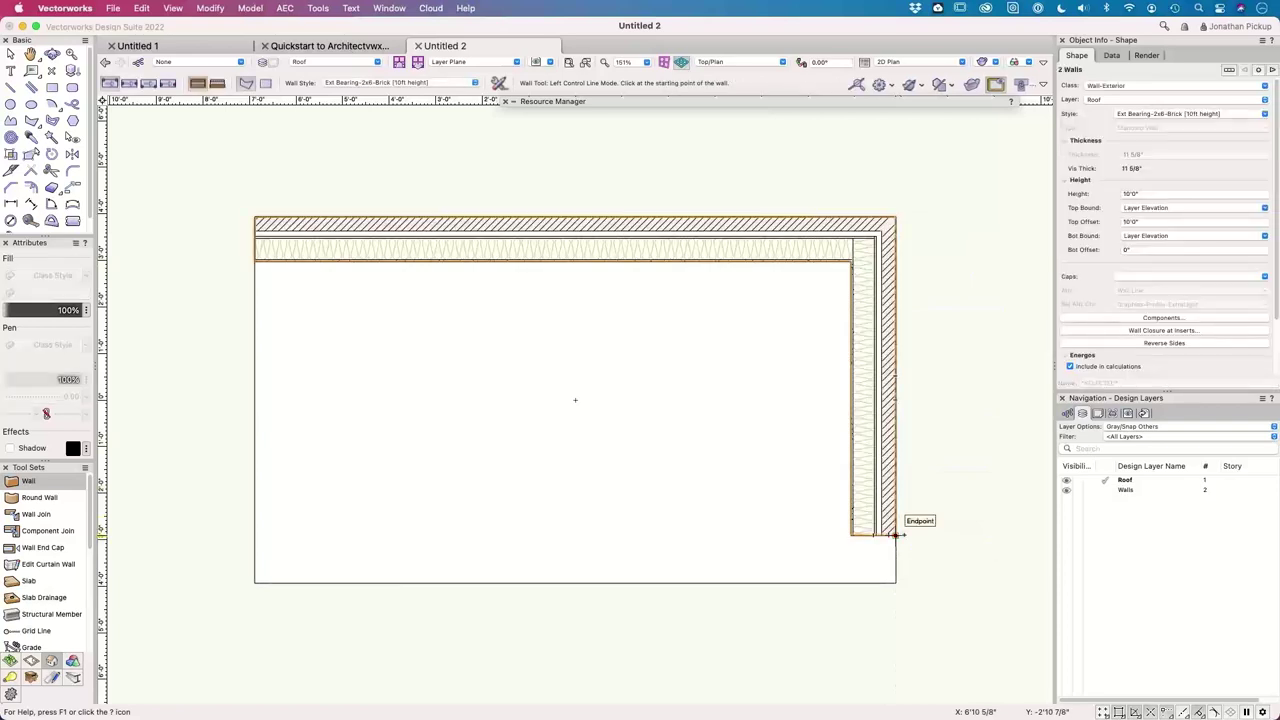
- Edit the Brick Veneer component in the wall preferences and rename it Ply Cladding
click(499, 84)
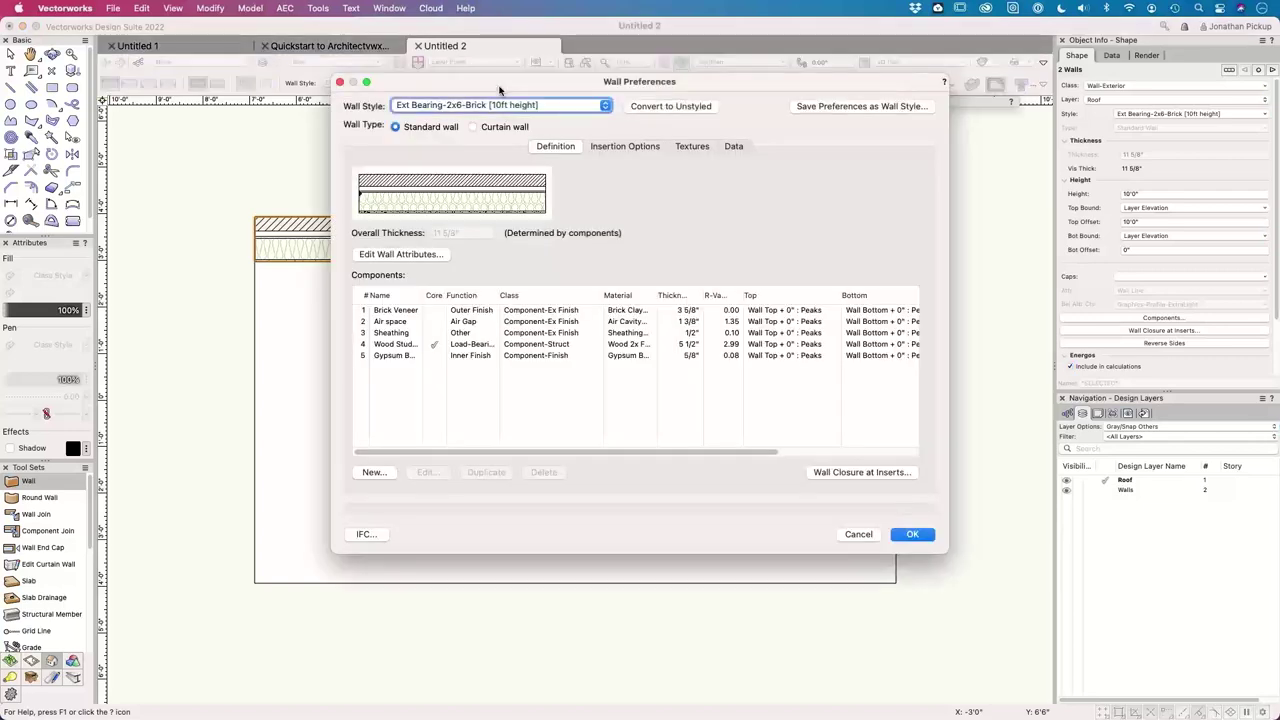
click(398, 314)
click(398, 314)
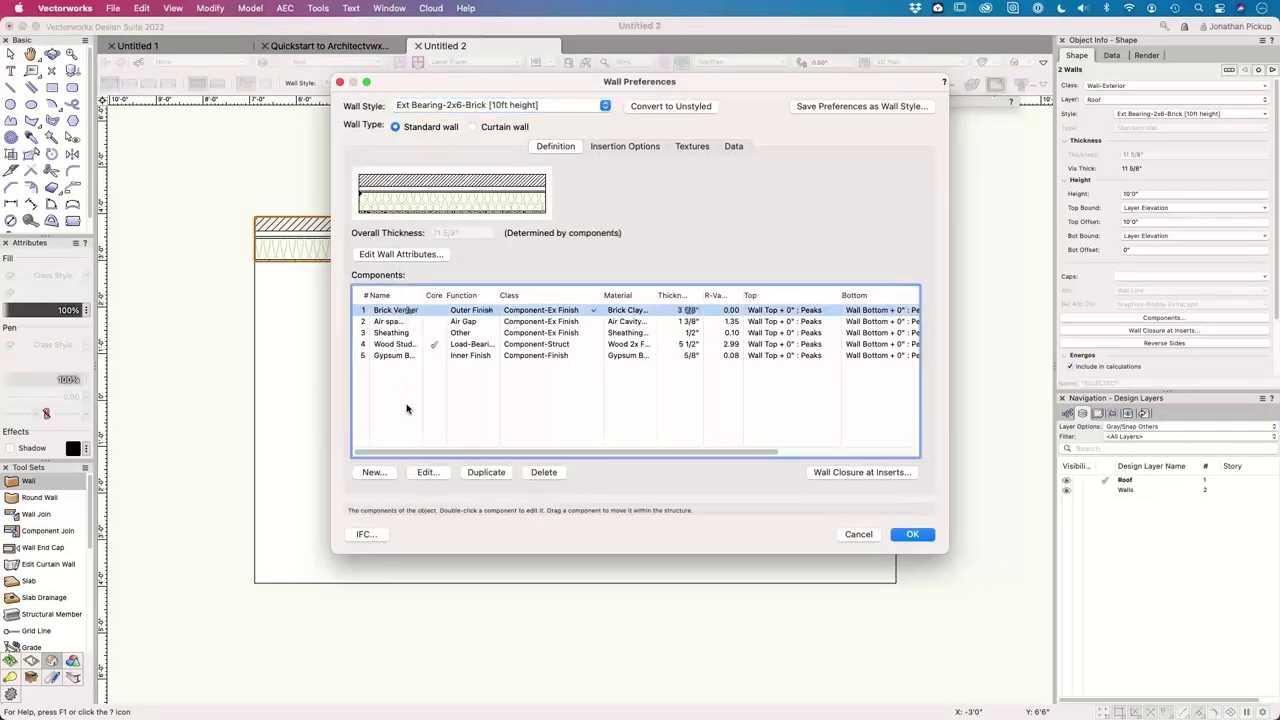
click(427, 472)
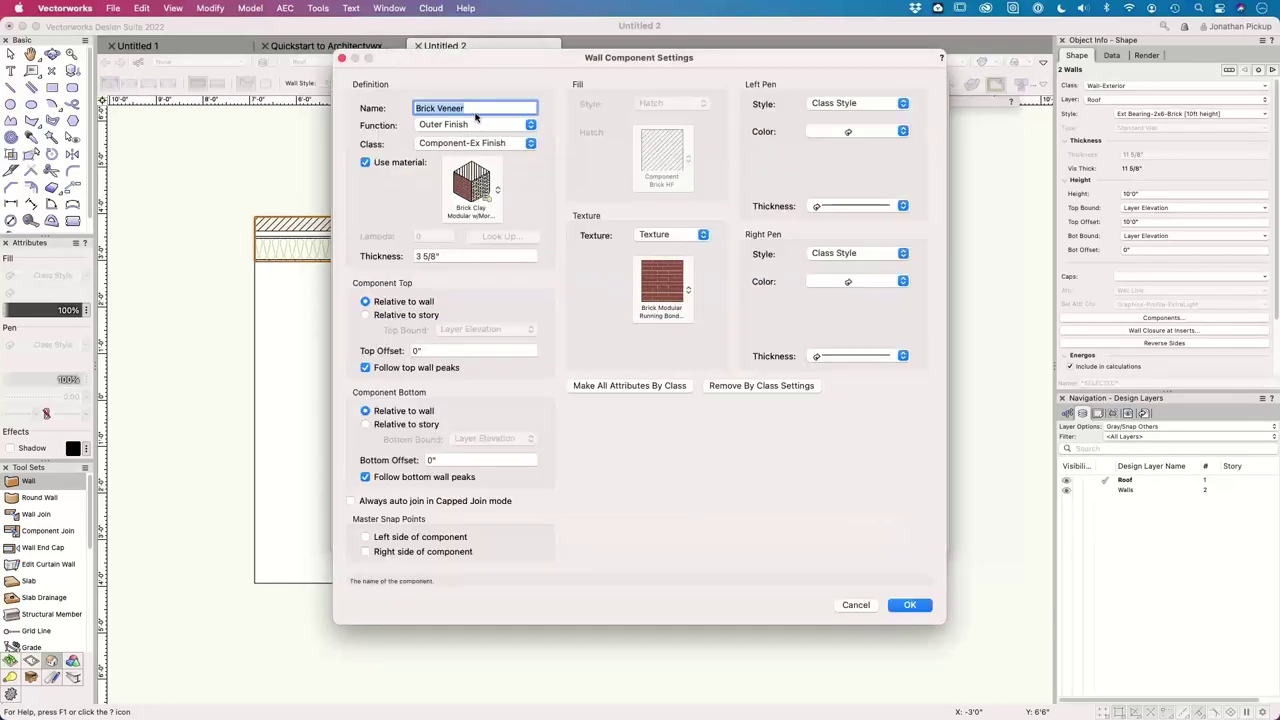
text(Ply Cladding)
key(Tab)
click(446, 145)
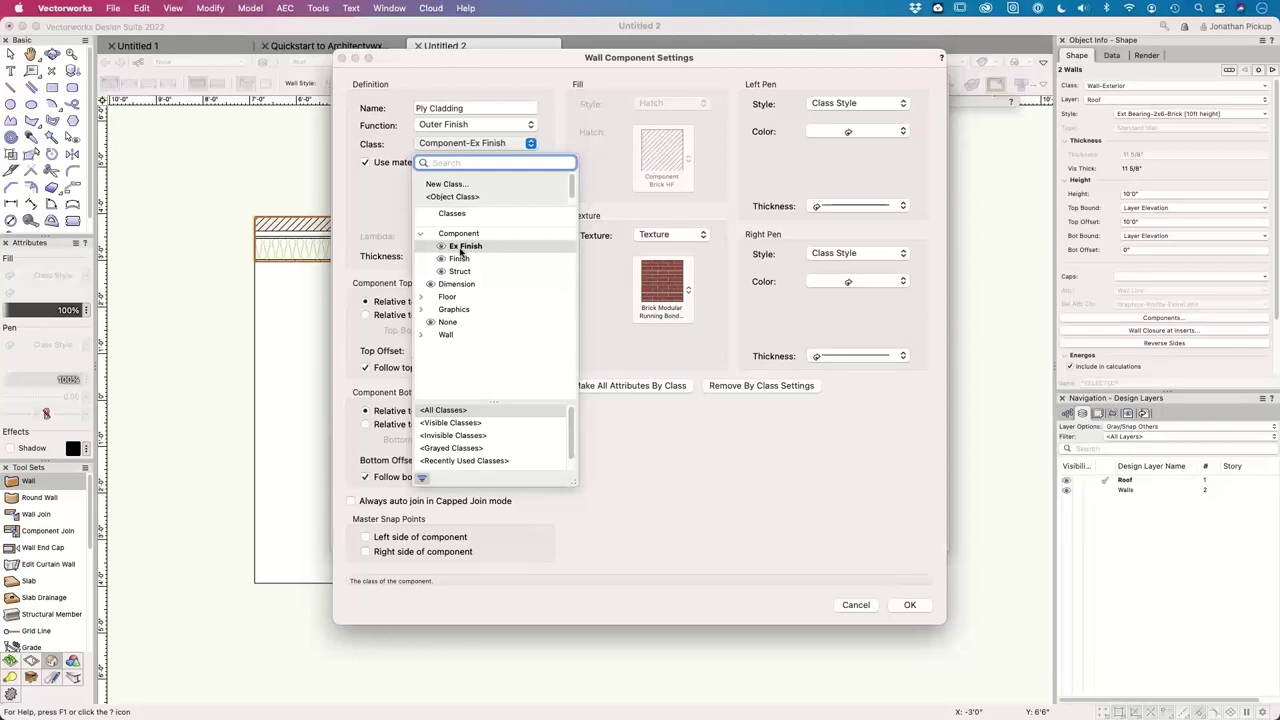
click(378, 186)
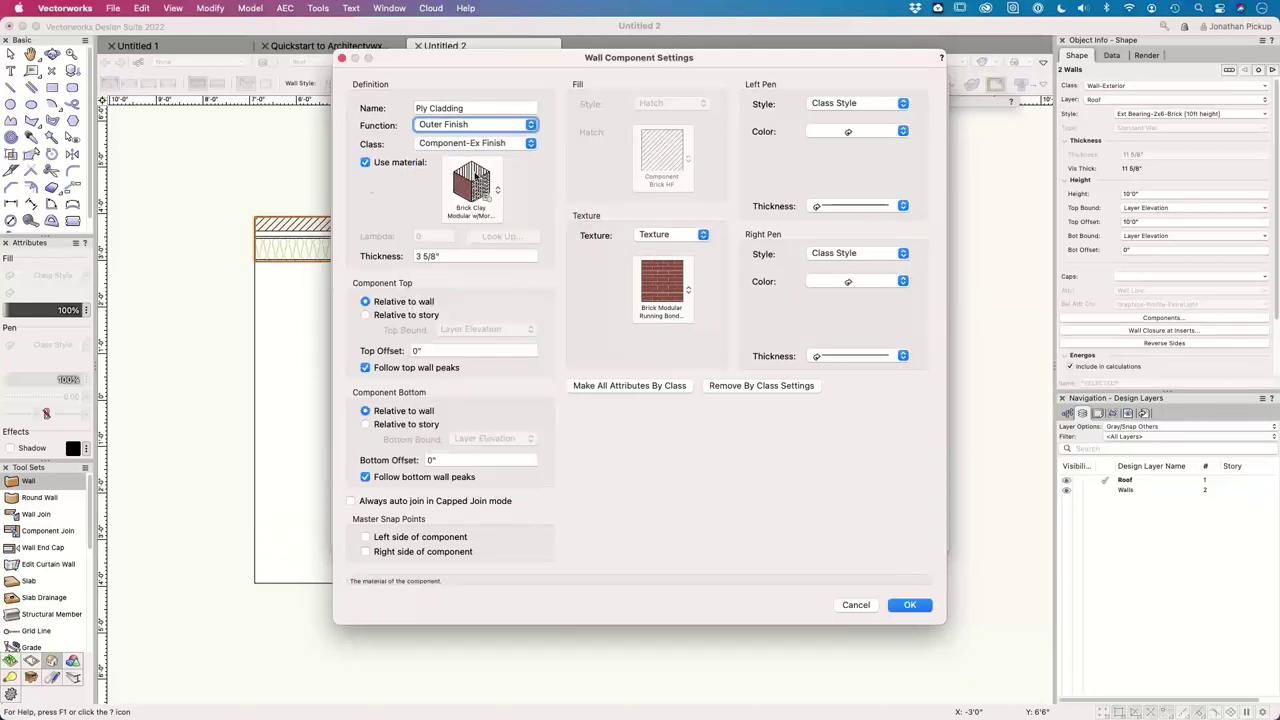
- Assign the Sheathing Plywood MT material from the Untitled 2 file to Ply Cladding and set its thickness to 0.5"
click(474, 176)
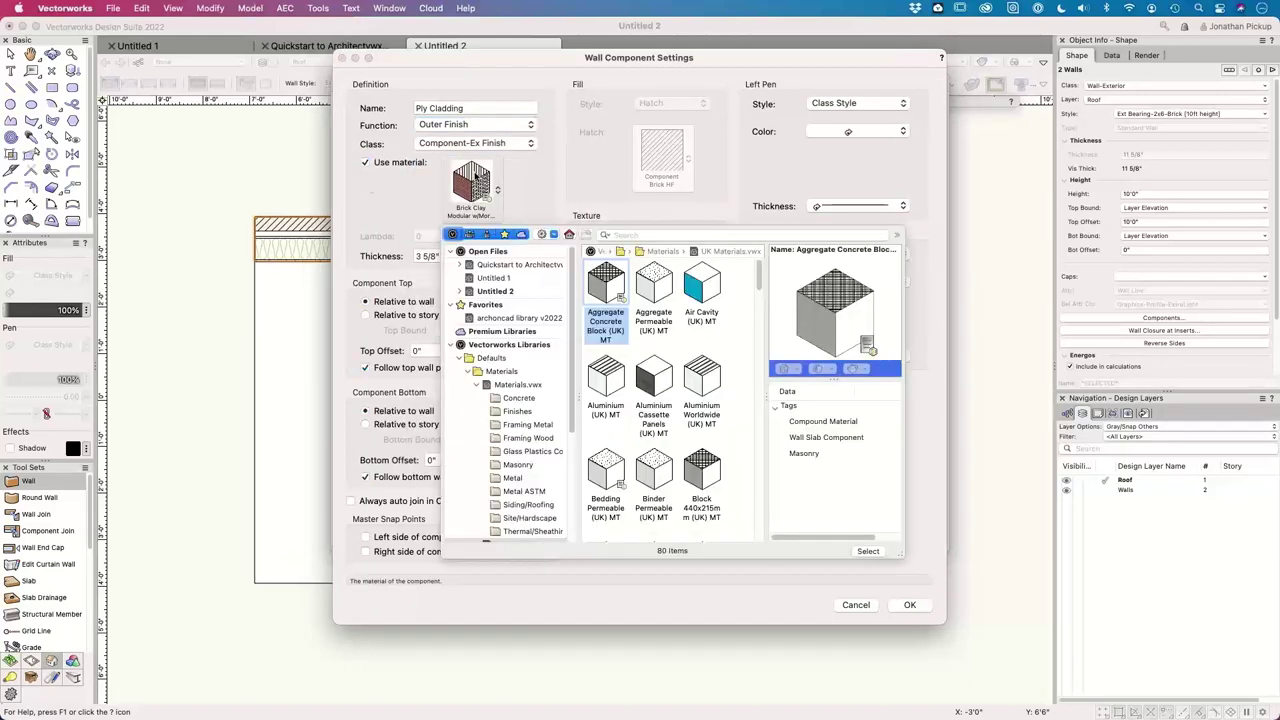
click(496, 293)
click(704, 291)
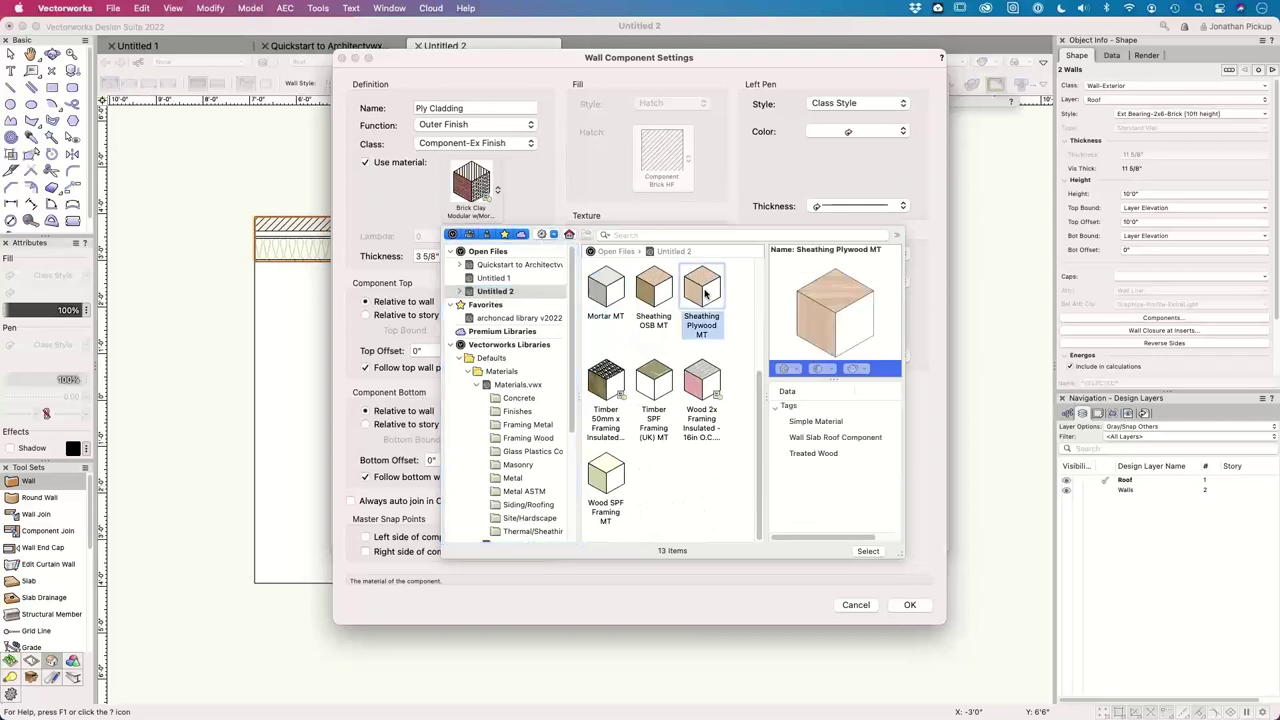
click(868, 551)
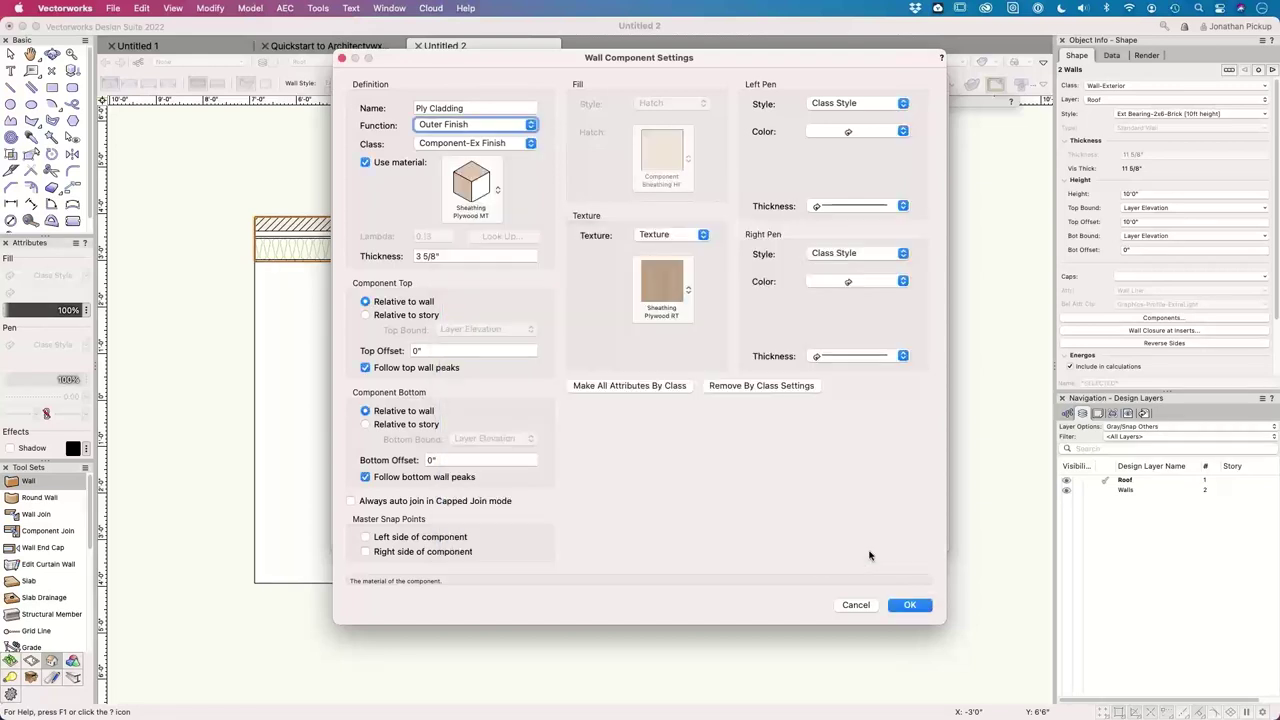
drag(478, 257, 357, 246)
text(.5)
key(Tab)
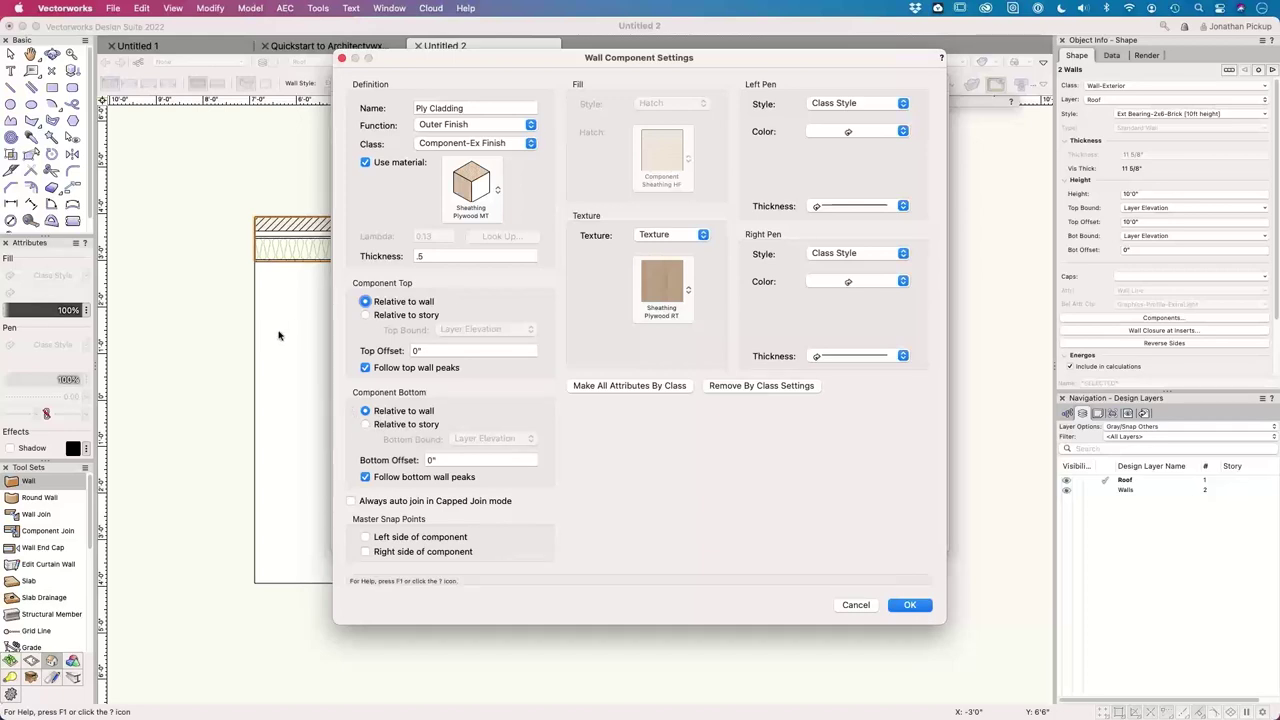
- Set Ply Cladding's bottom offset to -.75-5.5-2 inches and accept the component settings
click(408, 455)
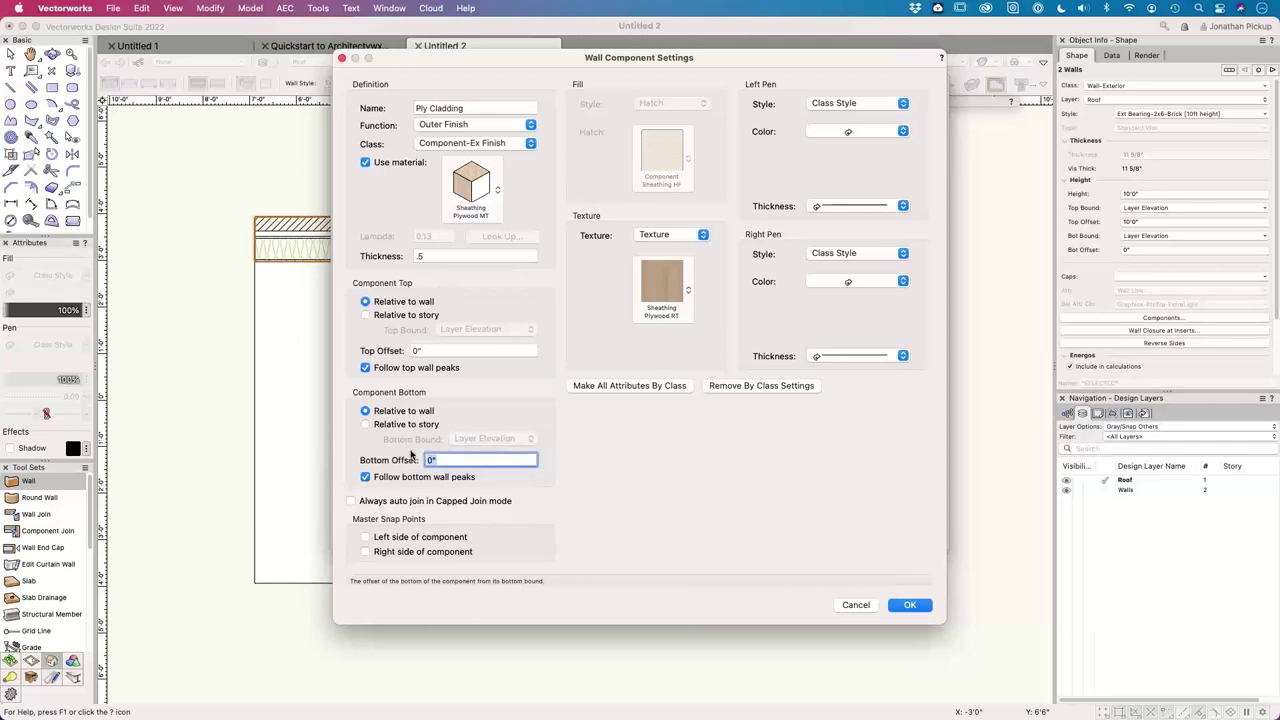
text(-.7)
text(5-5.5)
text(-2)
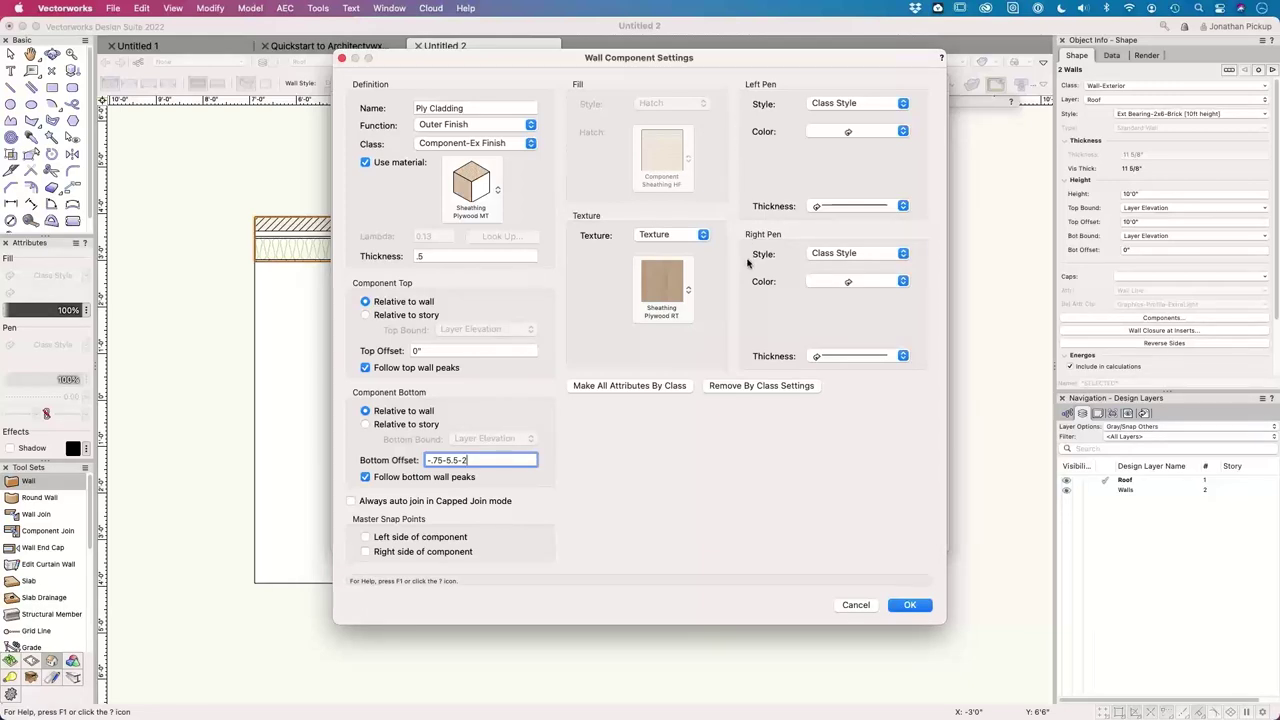
click(909, 605)
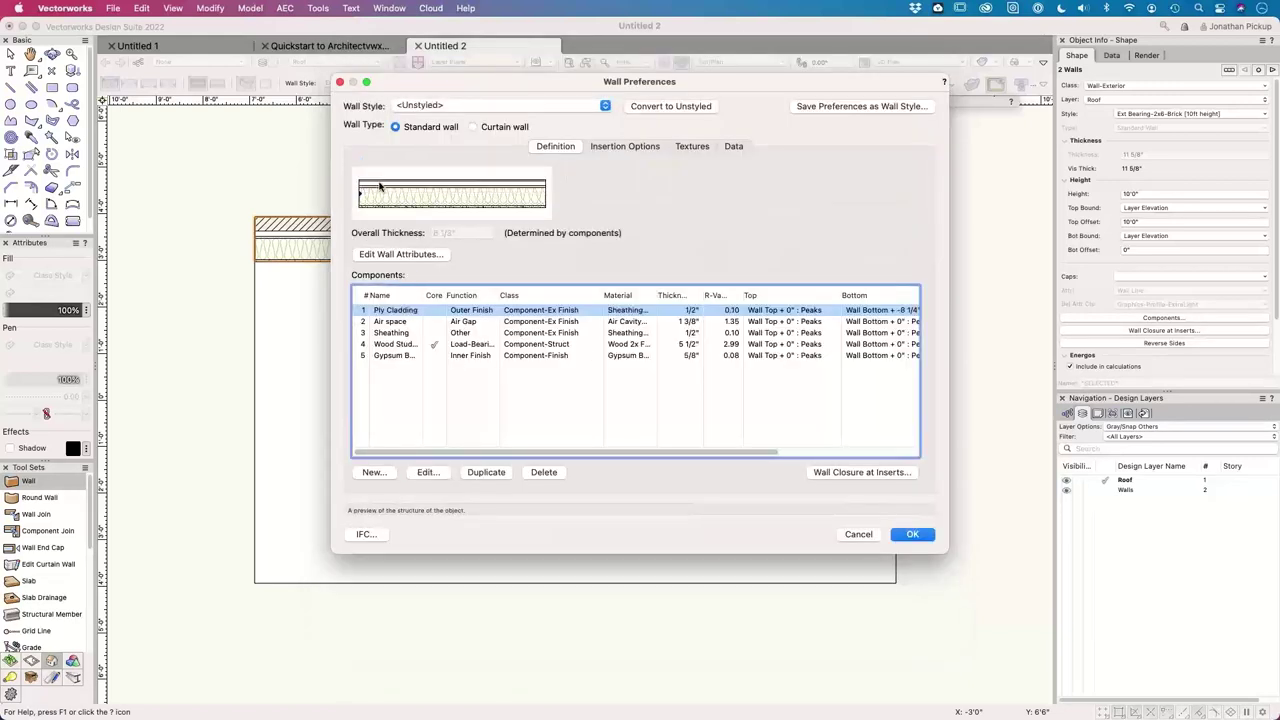
- Set the Air space component's thickness to 3/4" and the Sheathing component's thickness to 0.25"
click(630, 323)
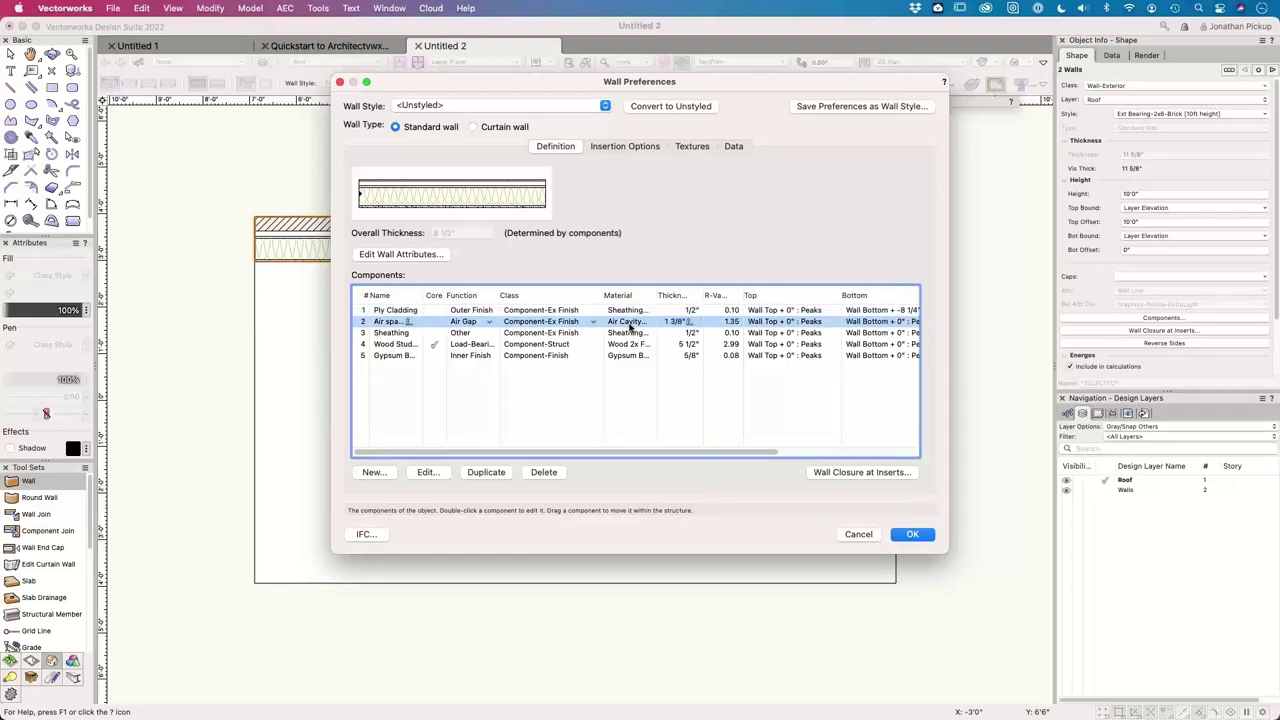
click(689, 321)
text(3/4)
key(Return)
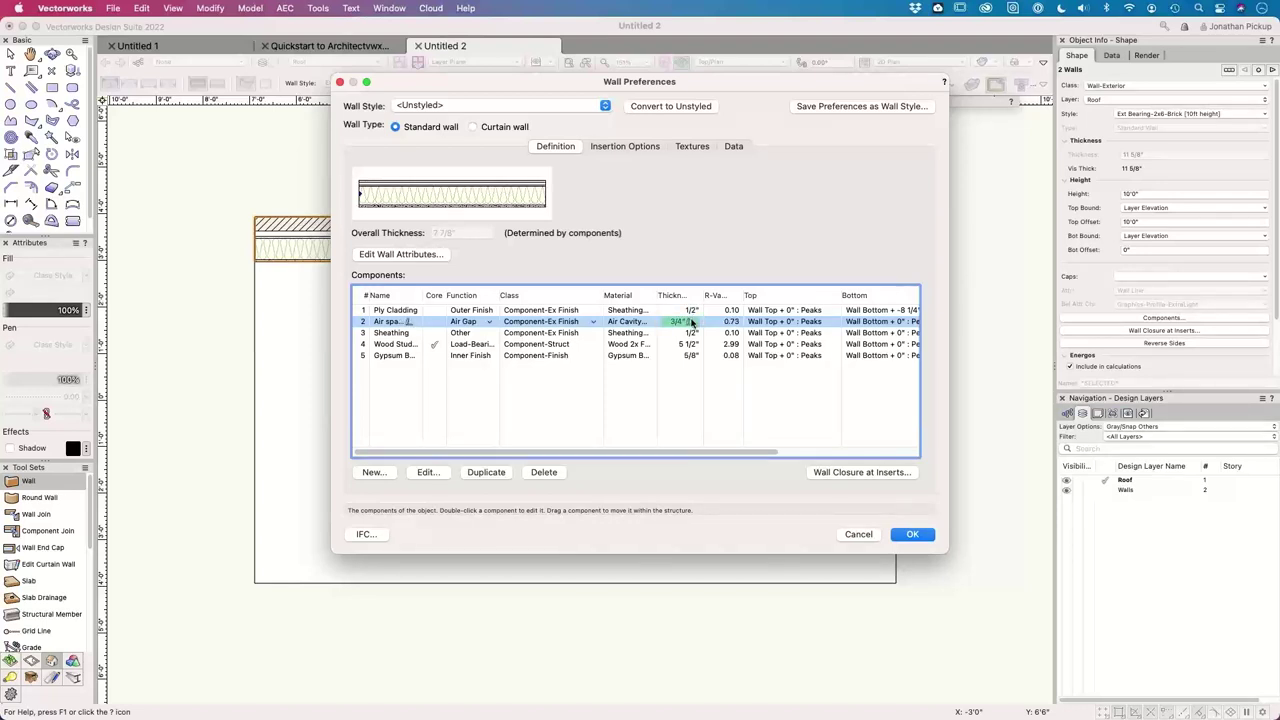
click(686, 333)
click(685, 333)
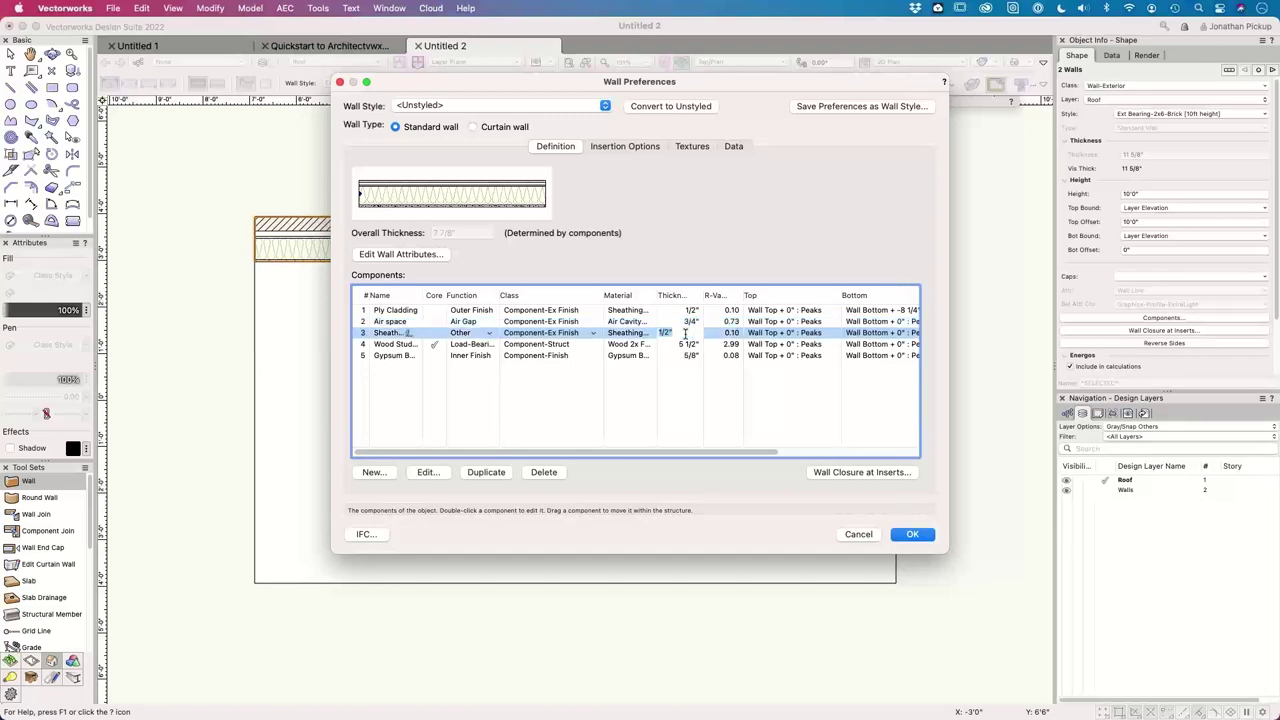
text(.25)
key(Return)
click(687, 335)
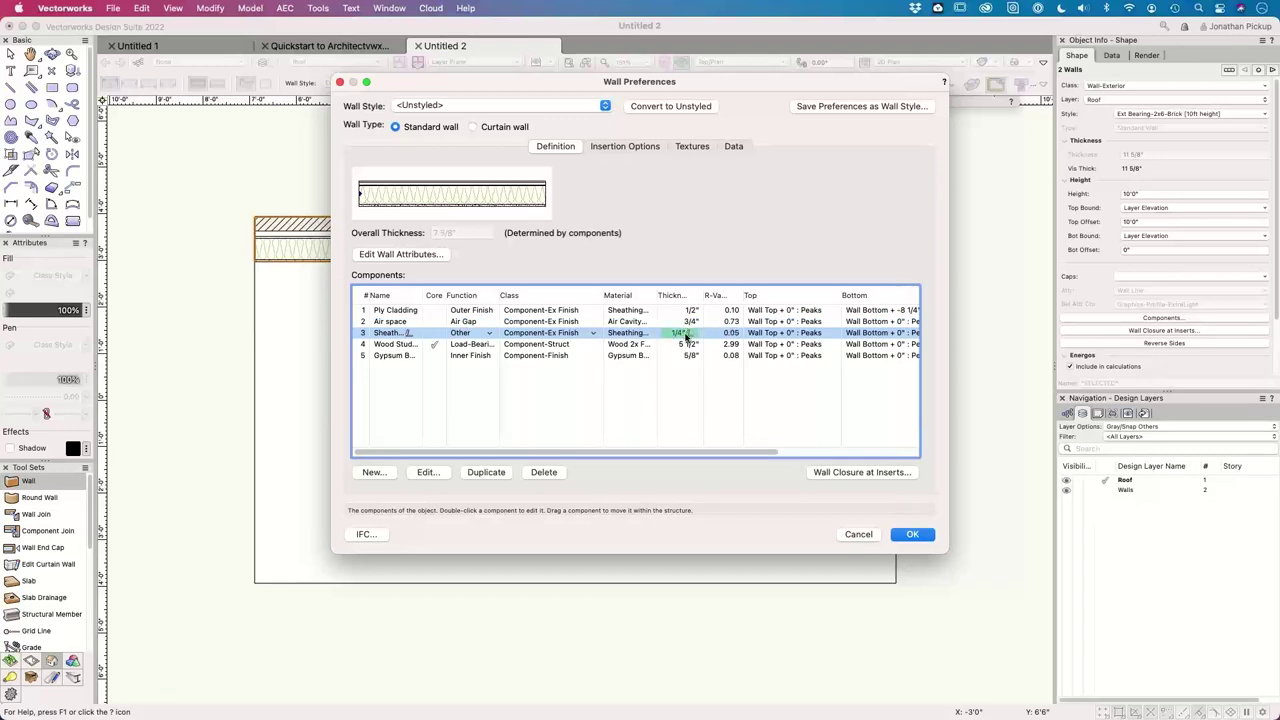
key(Return)
- Set the wood stud component's thickness to 3.5" and the gypsum board component's thickness to 0.5"
click(686, 345)
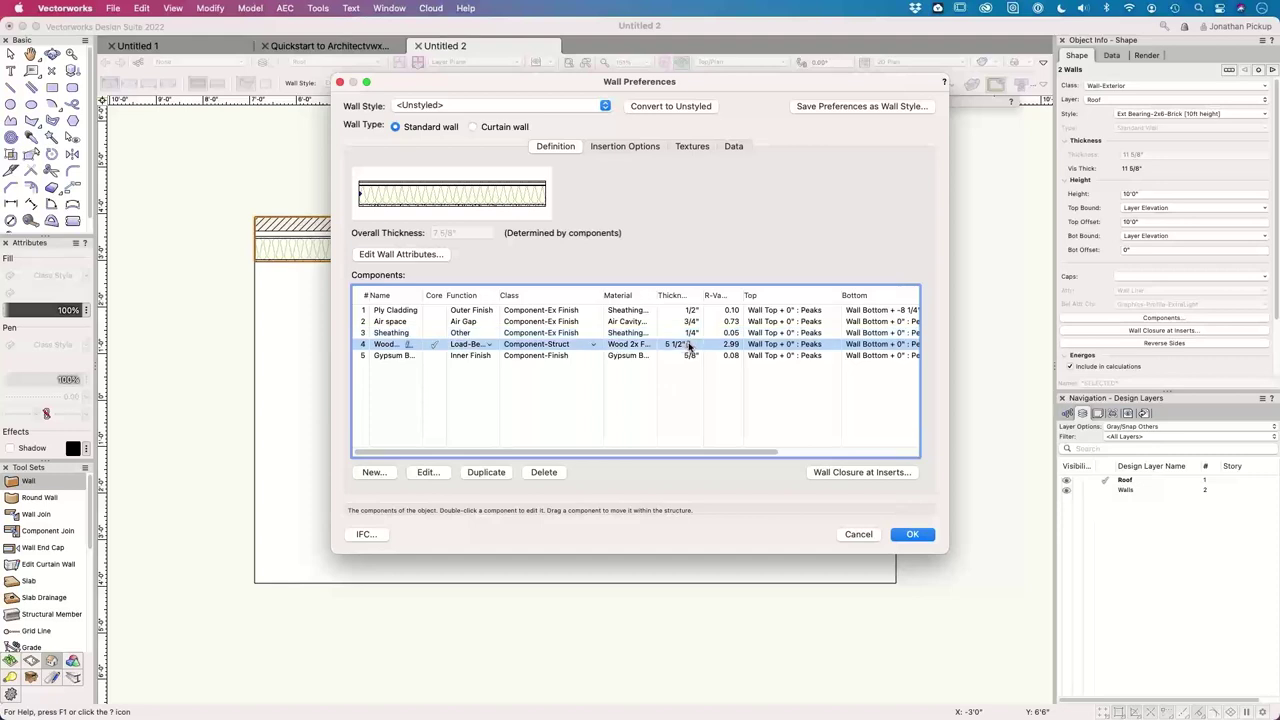
click(688, 343)
text(4)
key(BackSpace)
text(3.5)
key(Return)
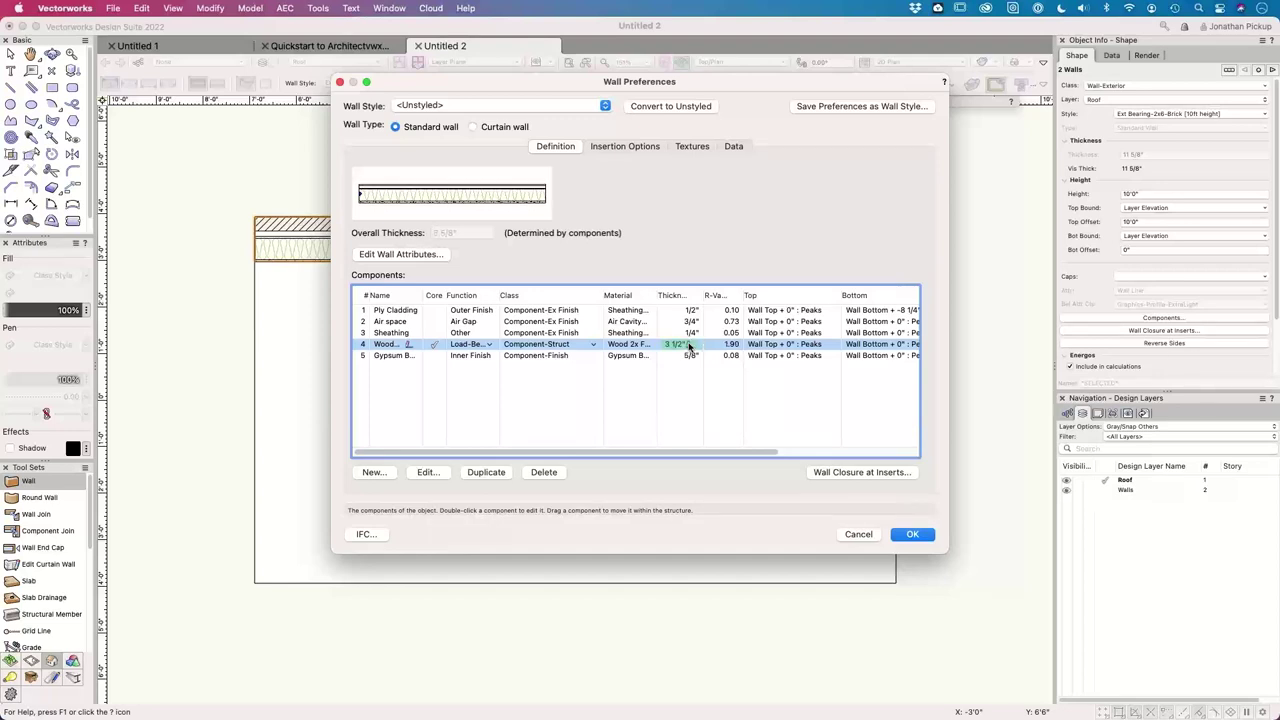
click(690, 355)
text(.5)
key(Return)
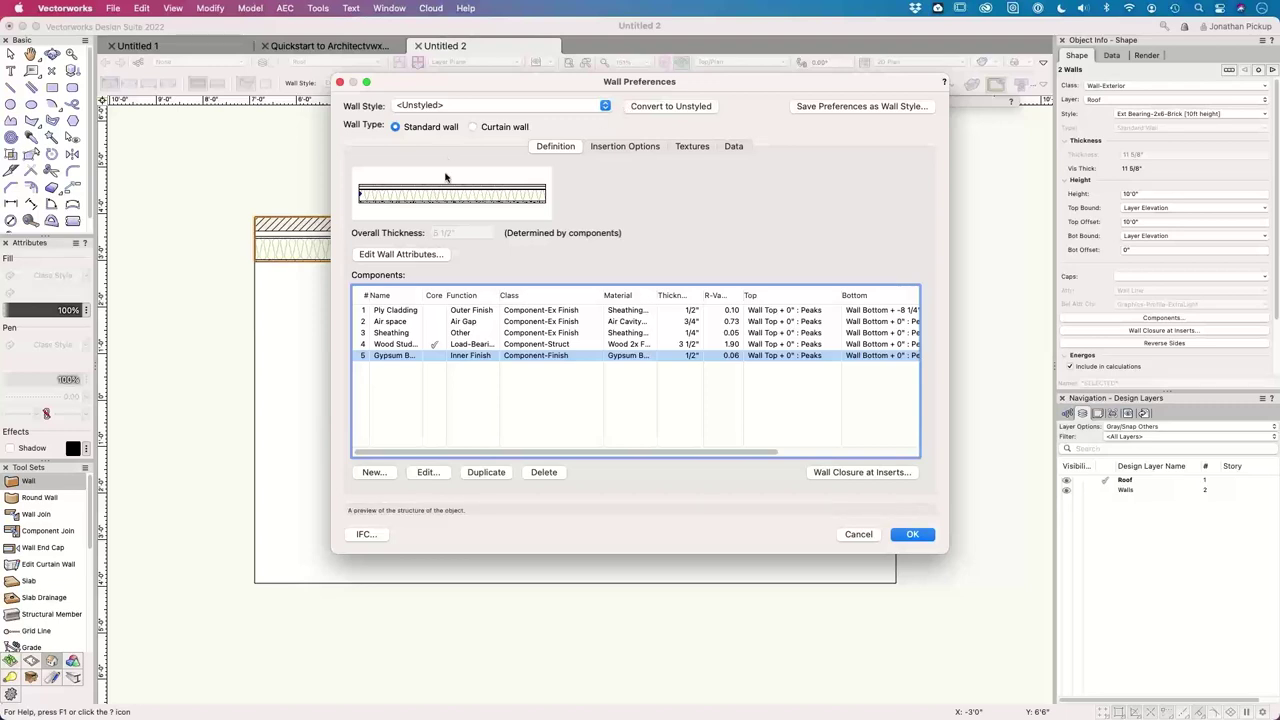
- Save the wall preferences as a wall style named "Ext Bearing-2x4 - Ply" and accept the preferences
click(815, 107)
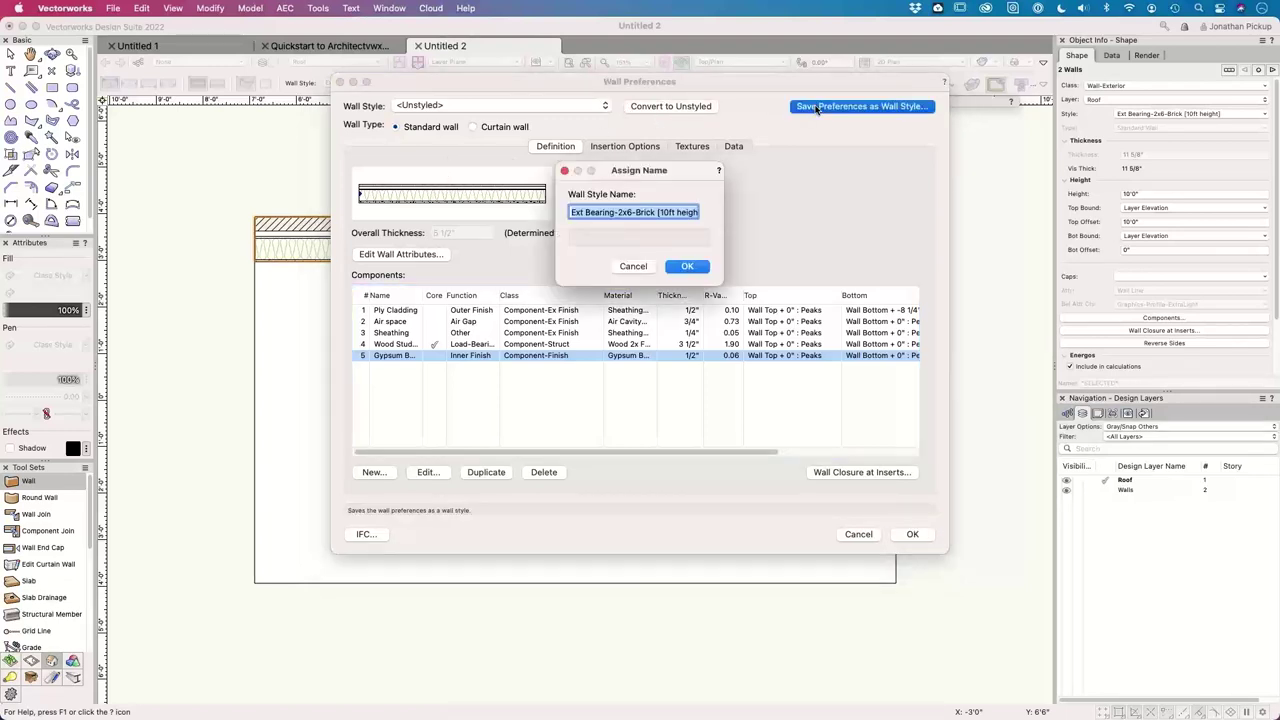
key(Right)
key(BackSpace)
key(BackSpace)
key(BackSpace)
key(BackSpace)
key(BackSpace)
key(BackSpace)
key(BackSpace)
key(BackSpace)
key(BackSpace)
key(BackSpace)
key(BackSpace)
key(BackSpace)
key(BackSpace)
key(BackSpace)
key(BackSpace)
key(BackSpace)
key(BackSpace)
key(BackSpace)
key(BackSpace)
key(BackSpace)
key(BackSpace)
key(BackSpace)
text(x4)
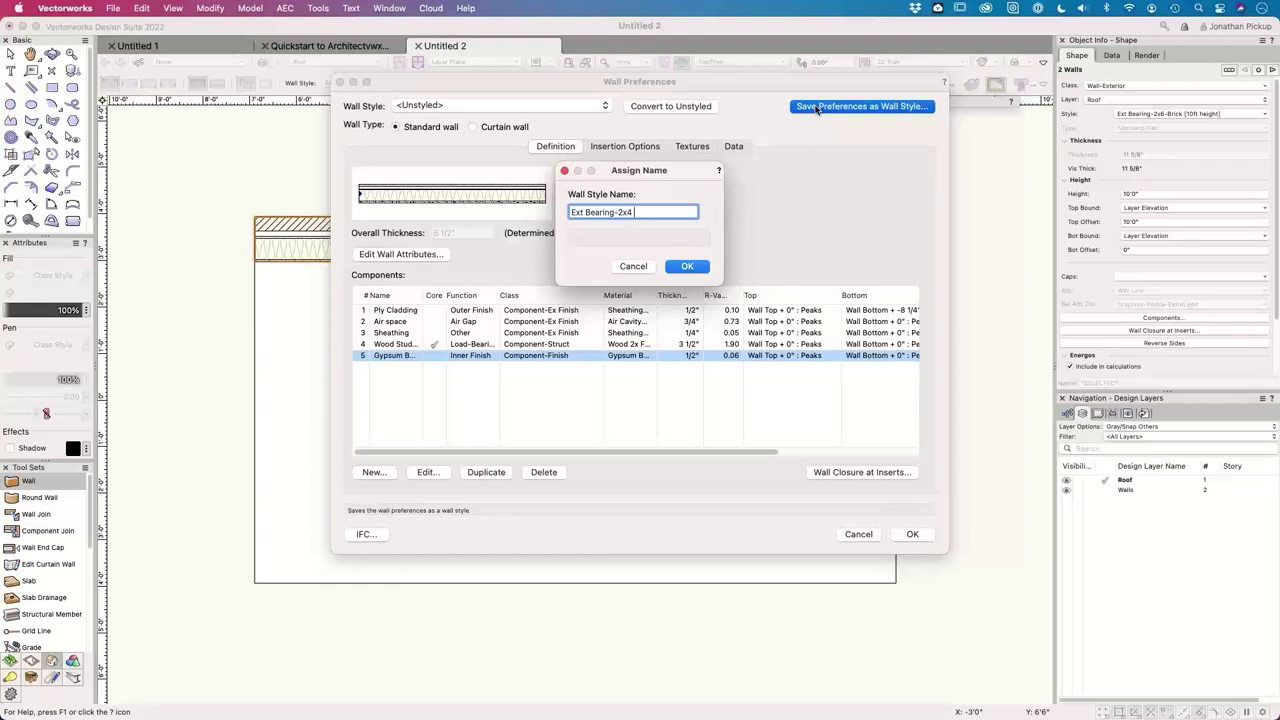
text( - Ply)
key(Return)
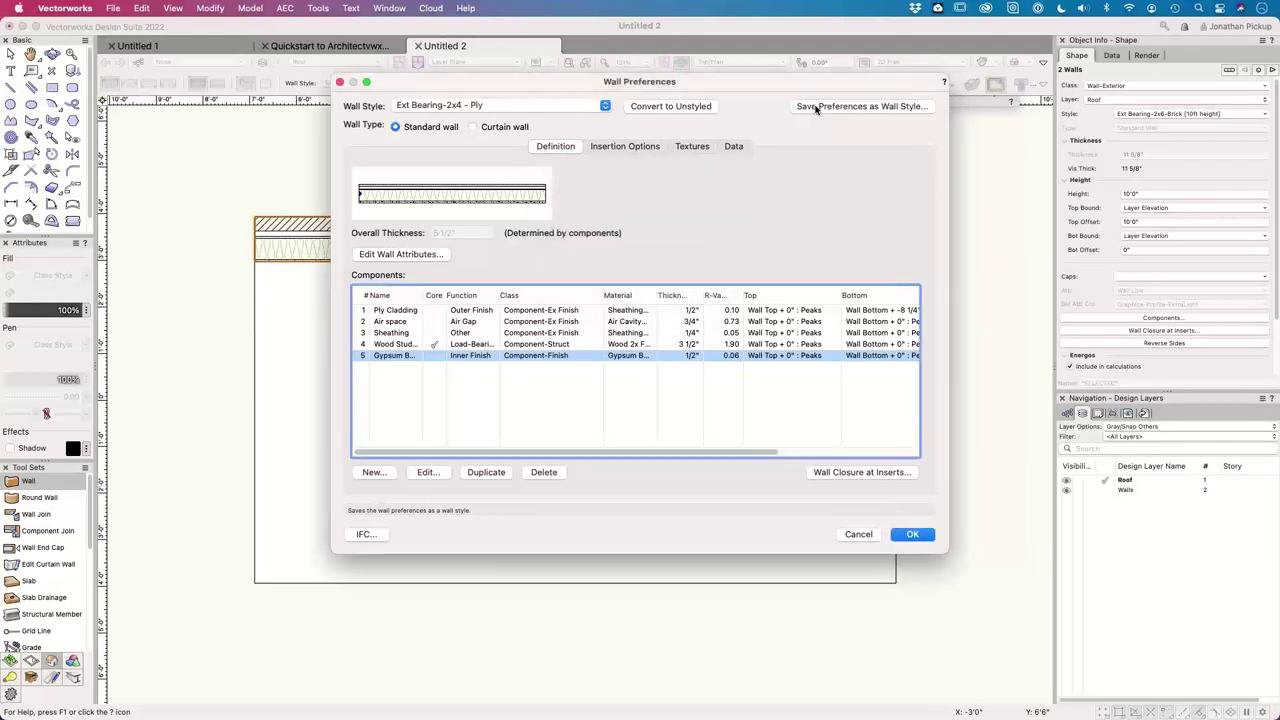
click(913, 536)
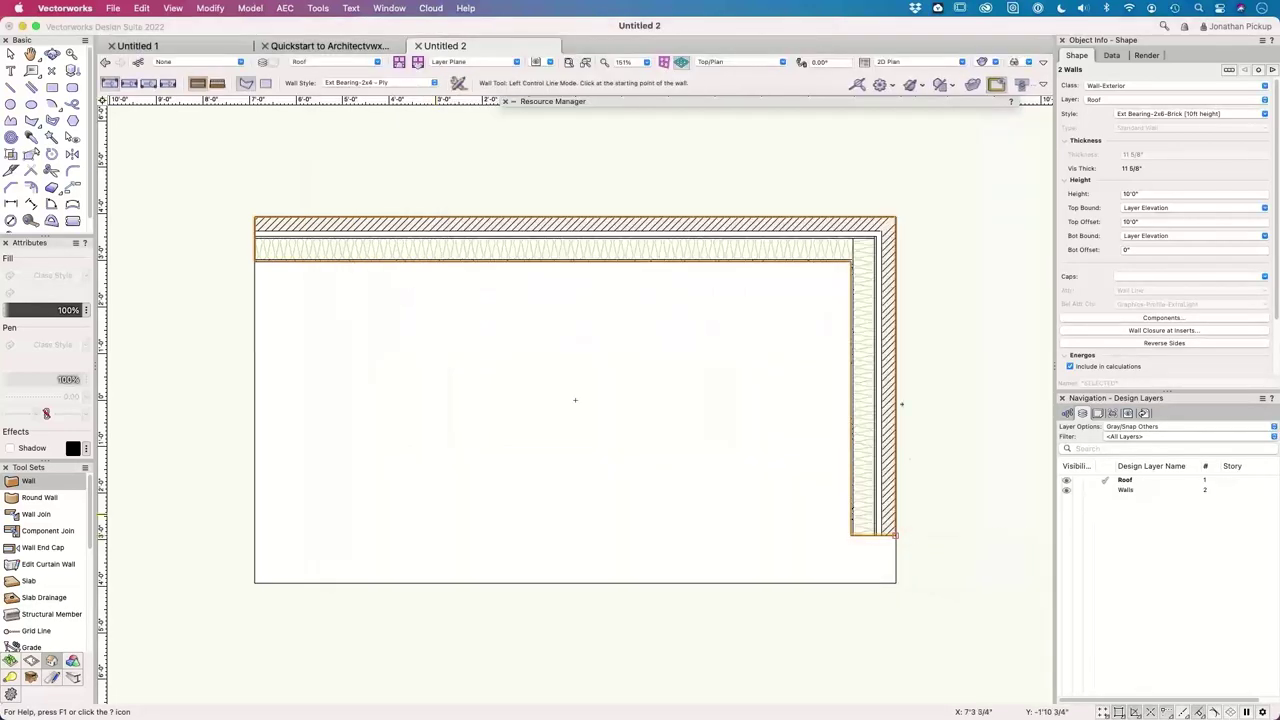
- Expand the Resource Manager and list the resources of the Untitled 2 file
click(571, 103)
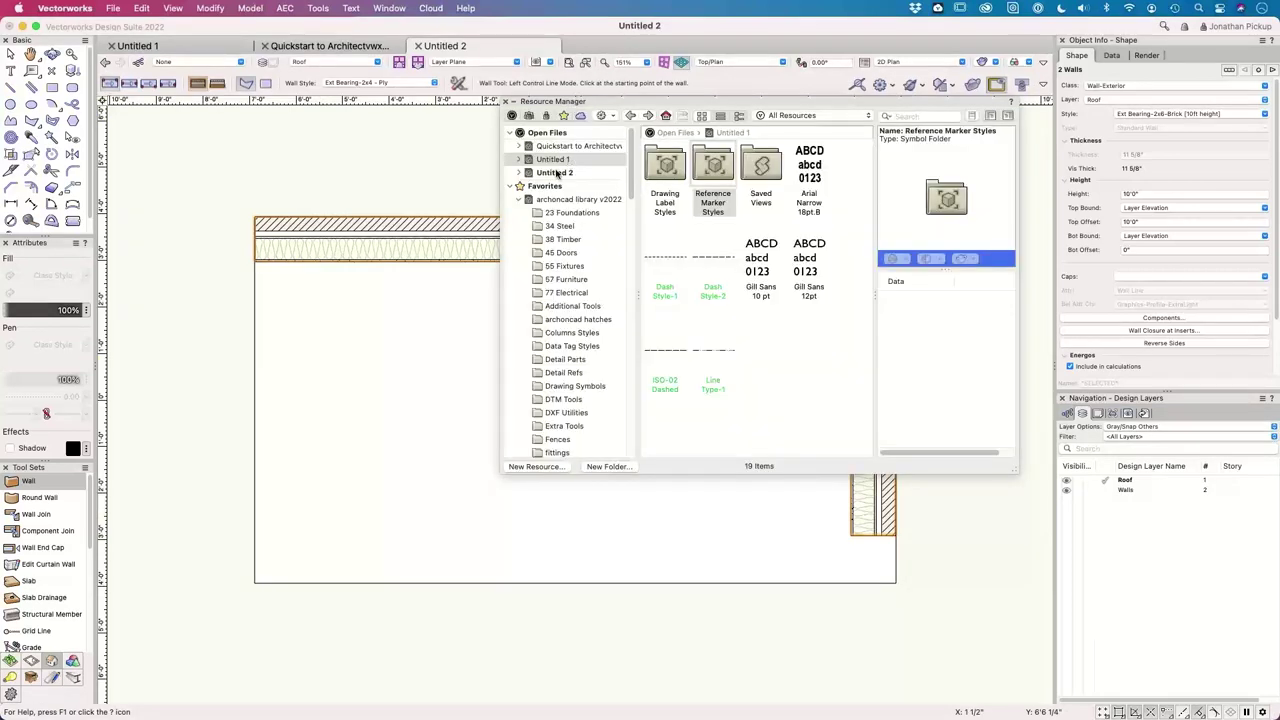
click(532, 172)
click(532, 172)
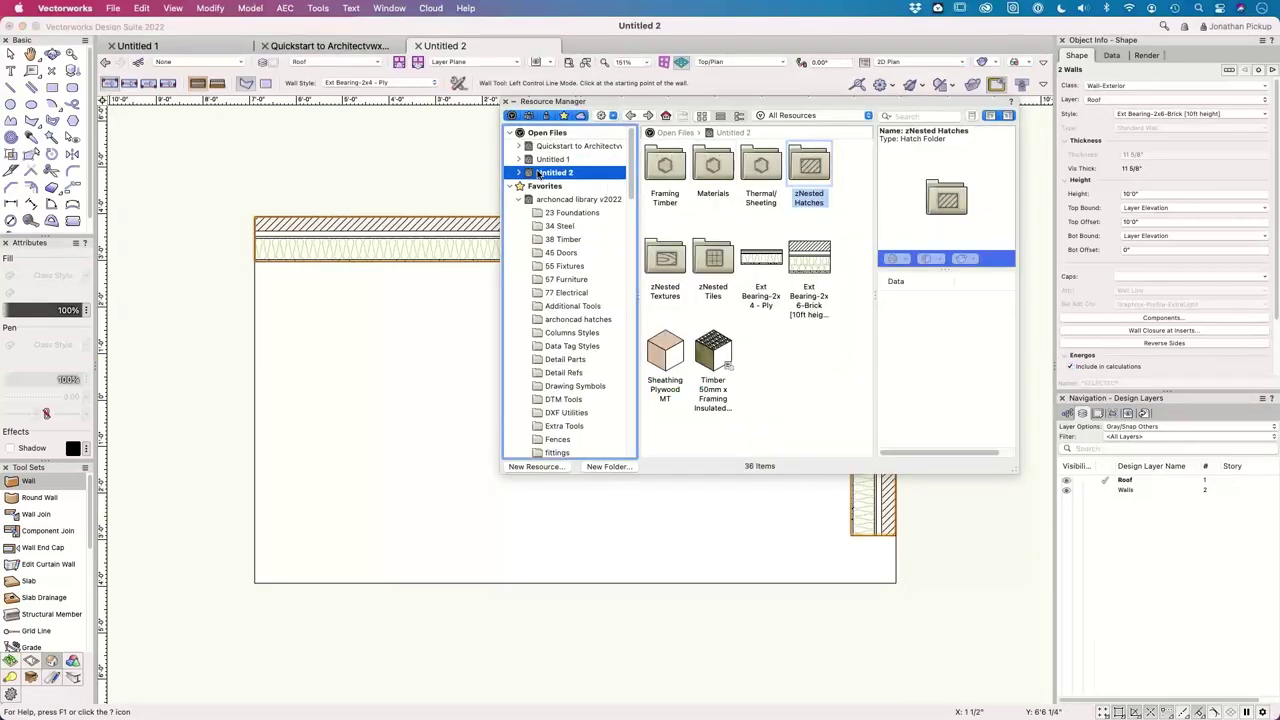
- Compare the brick and plywood bearing wall styles in the Resource Manager and delete the two brick walls drawn along the slab
click(810, 262)
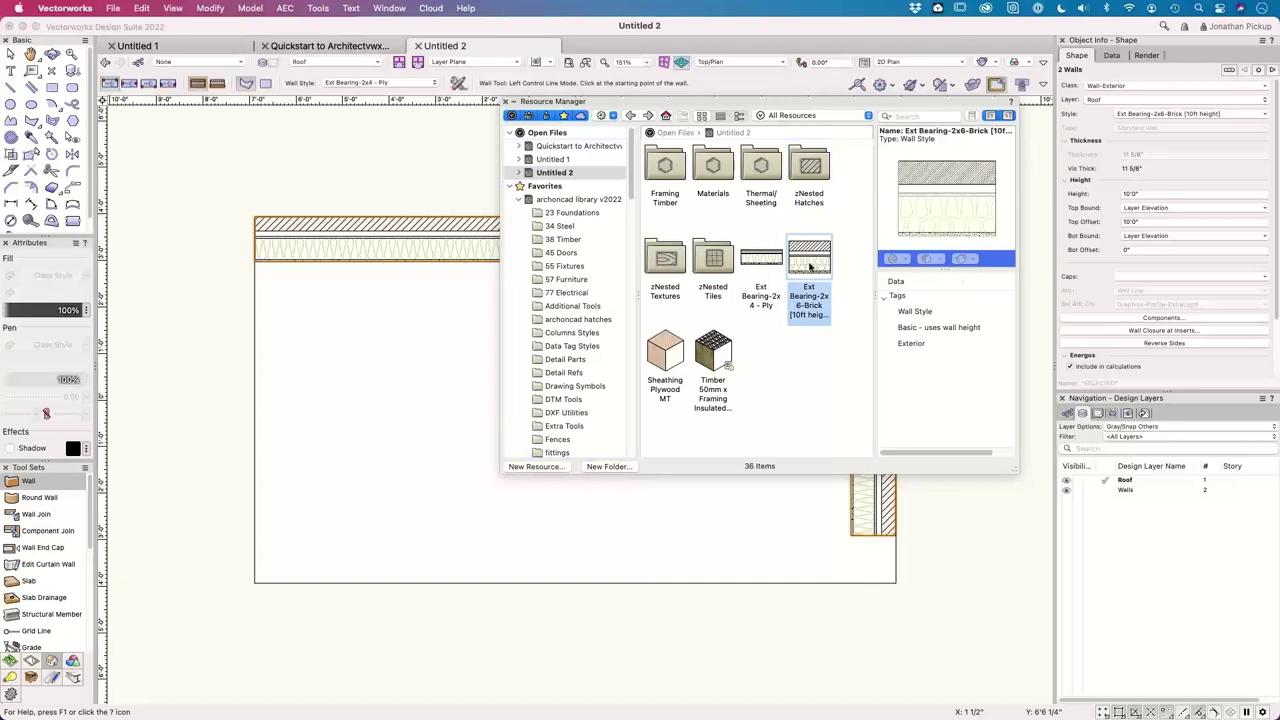
click(752, 264)
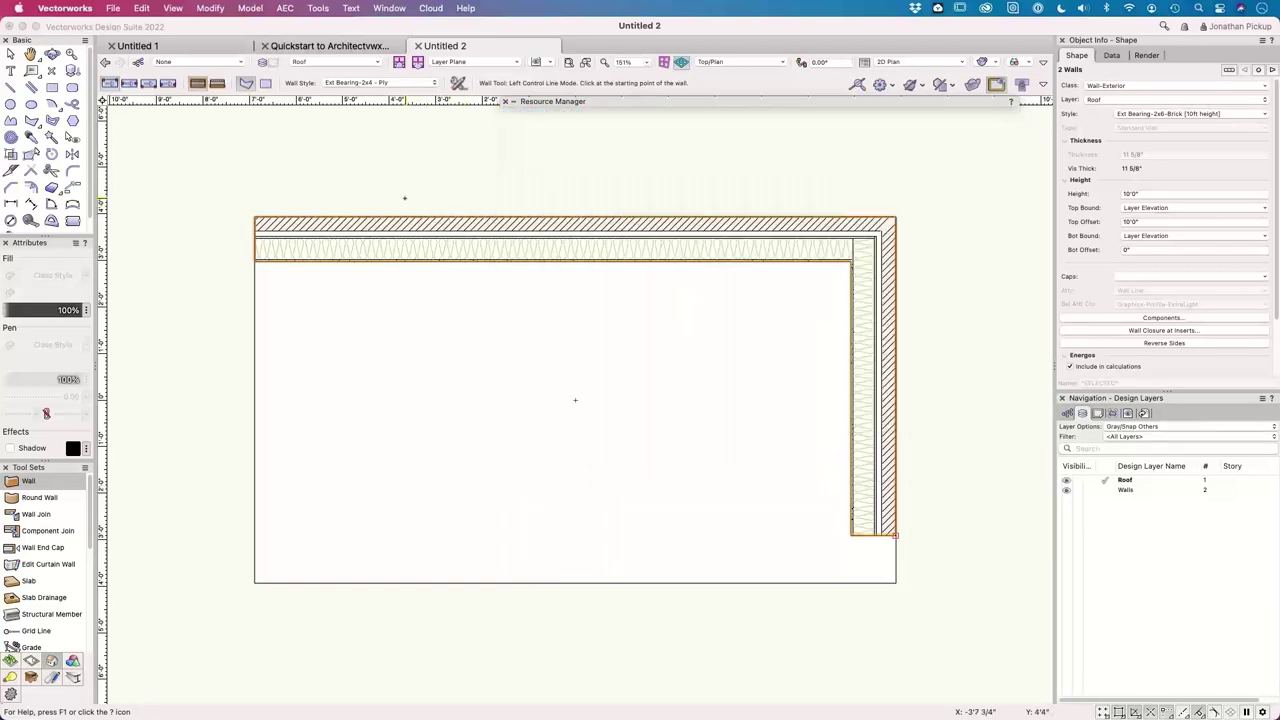
click(34, 71)
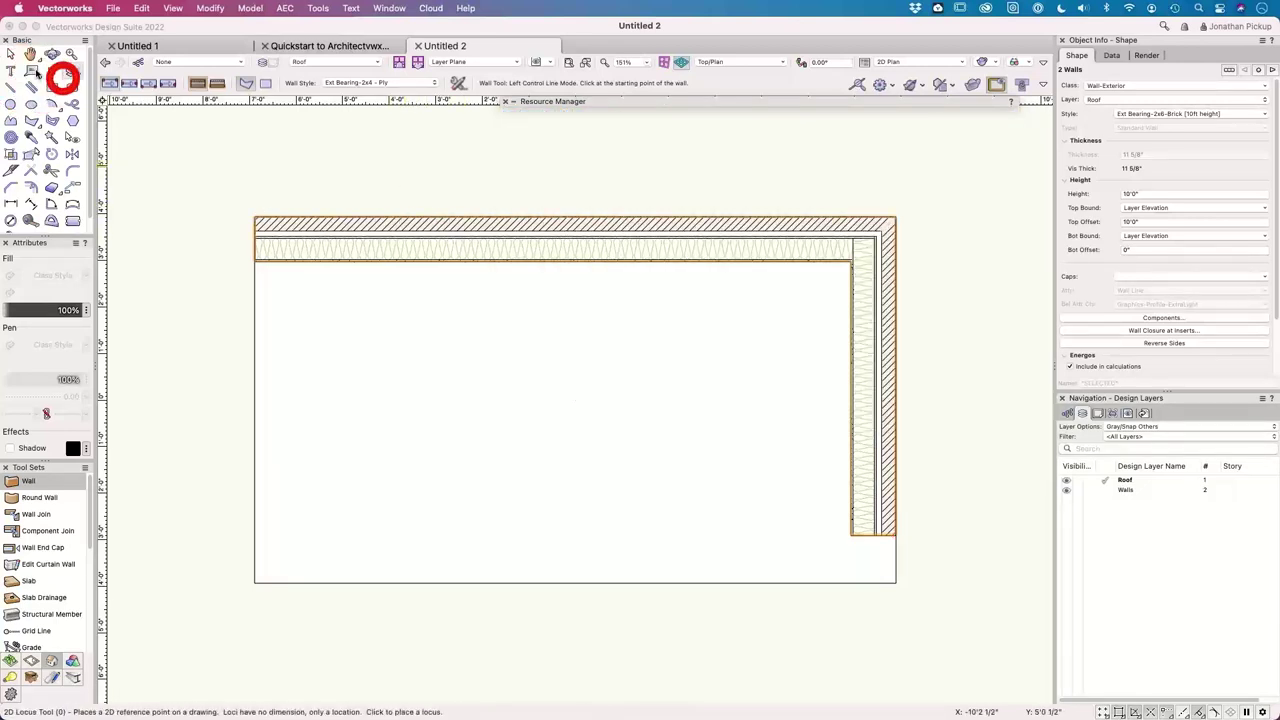
click(10, 54)
key(Delete)
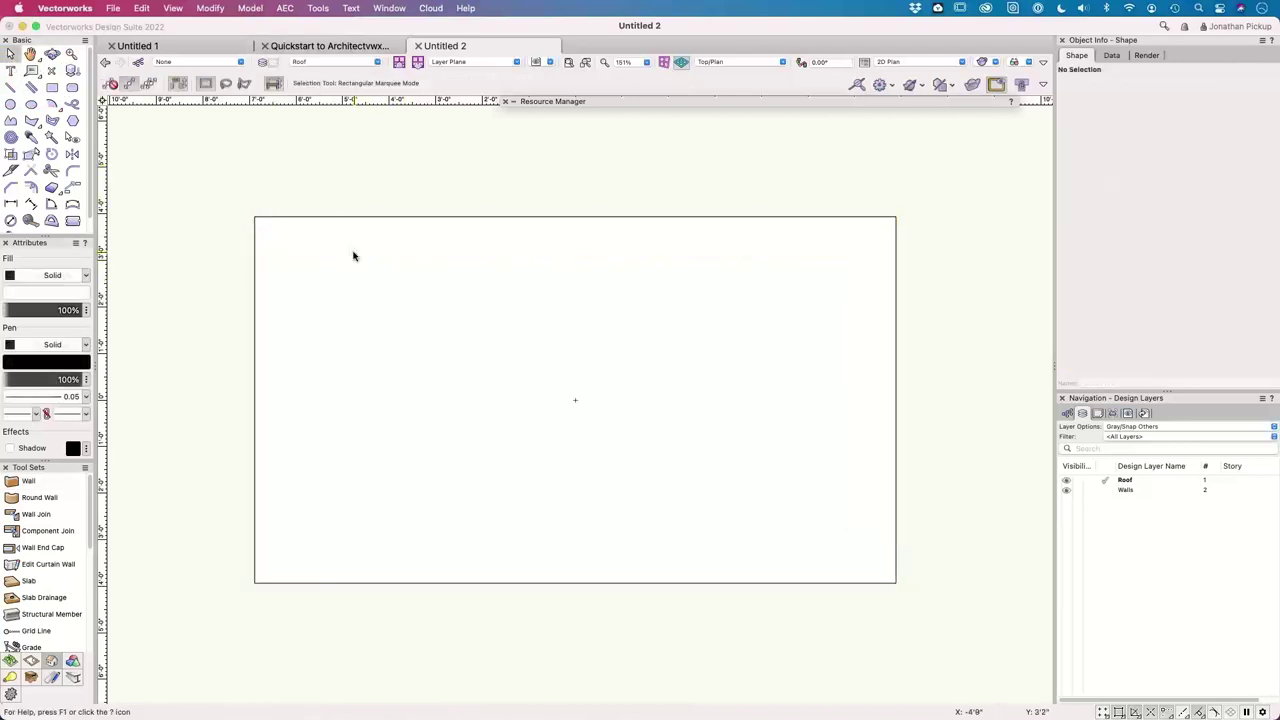
click(22, 481)
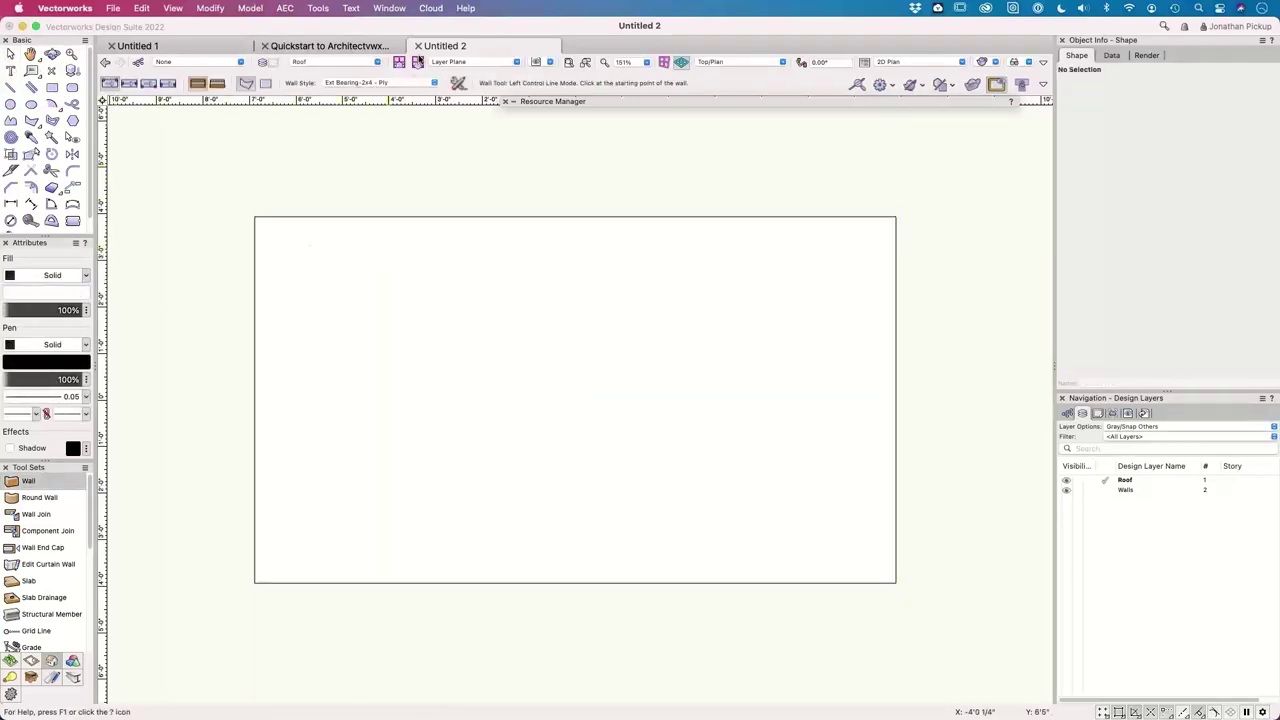
click(255, 217)
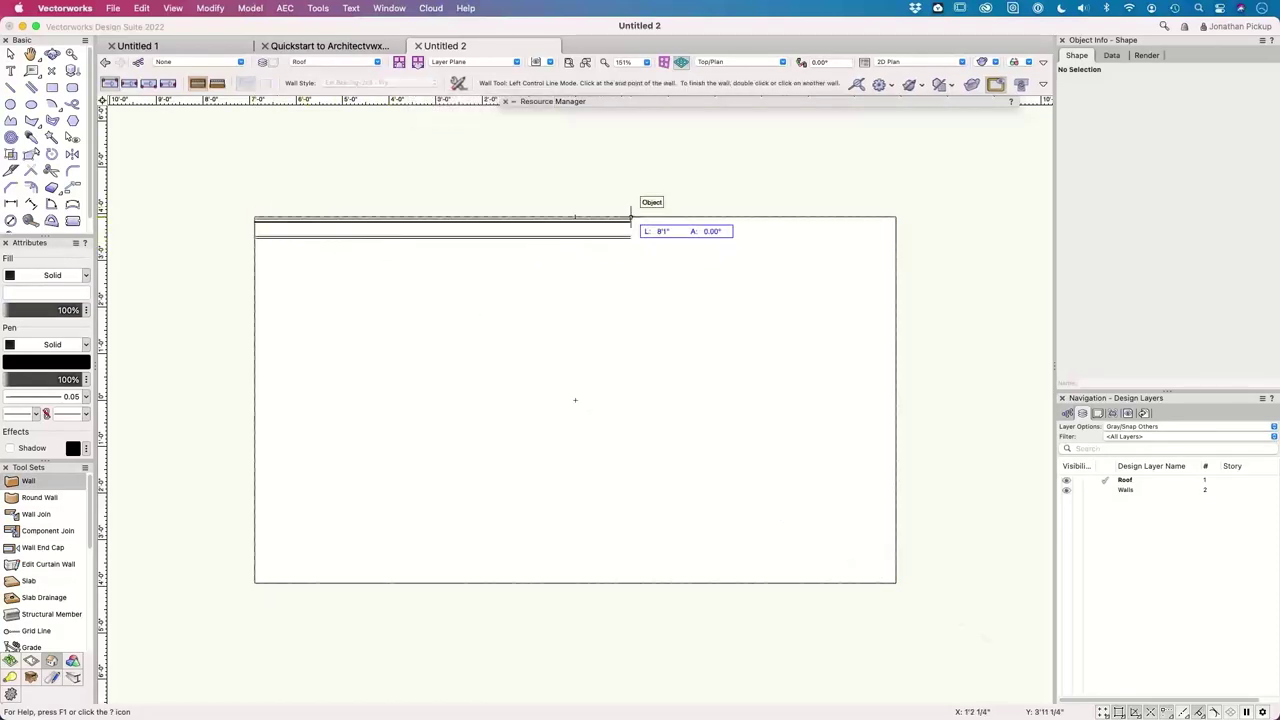
key(Escape)
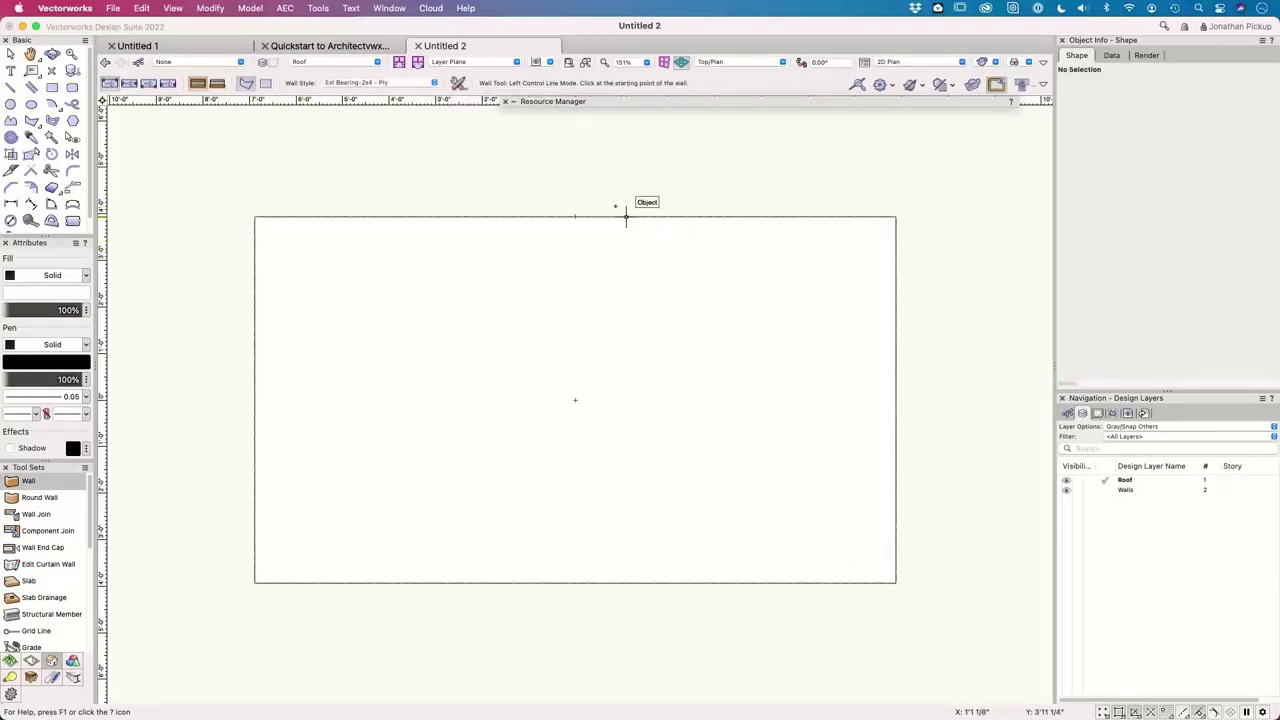
- Reference the Wall tool to the core component and draw two connected walls around the slab's upper right corner
click(218, 88)
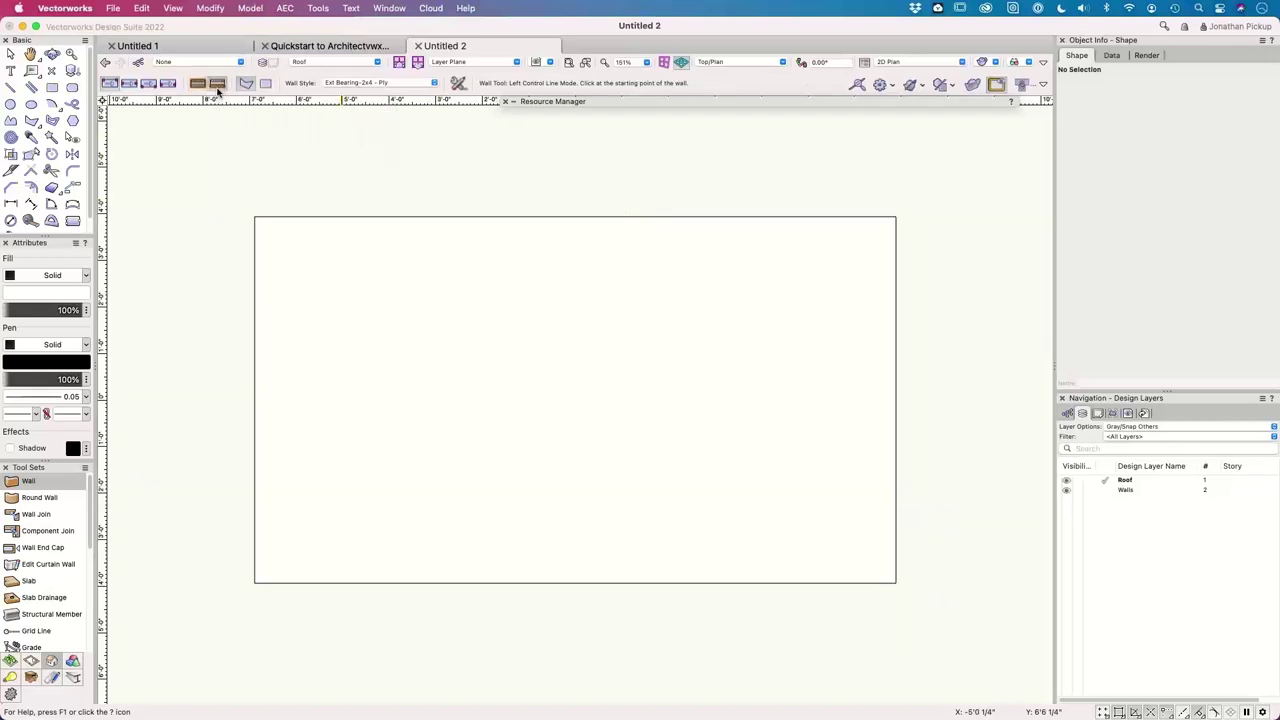
click(256, 216)
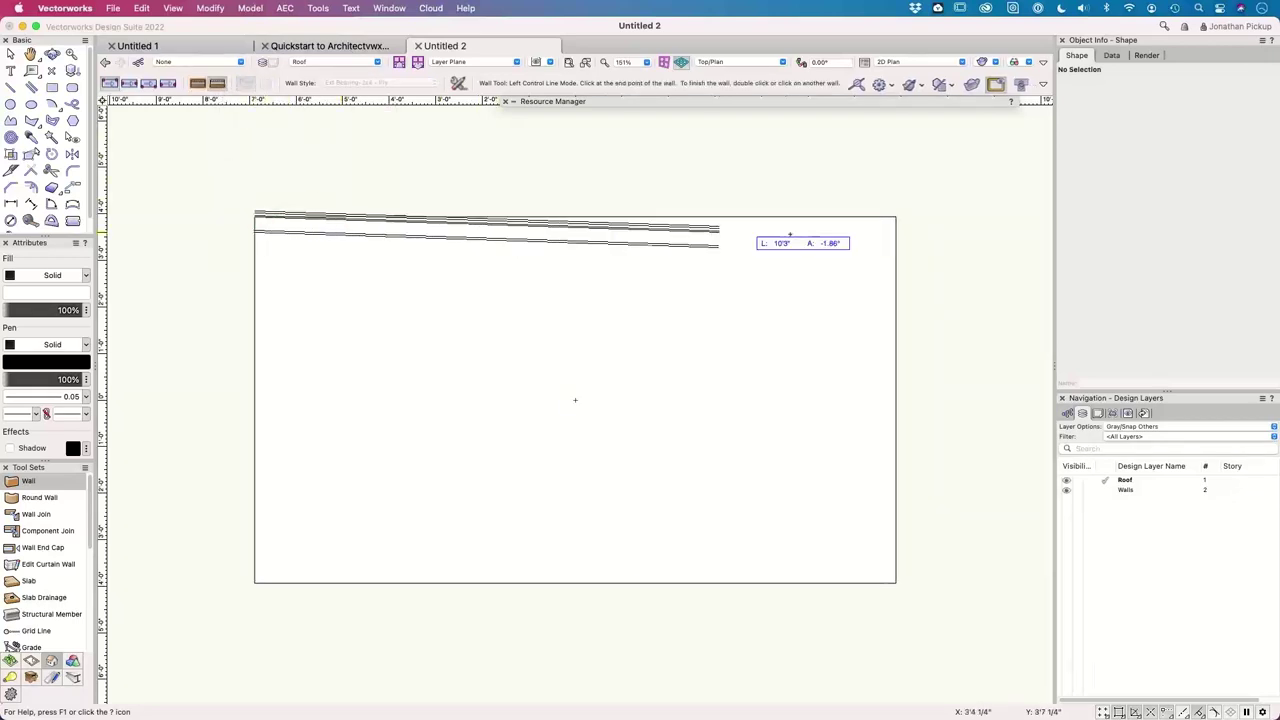
click(896, 216)
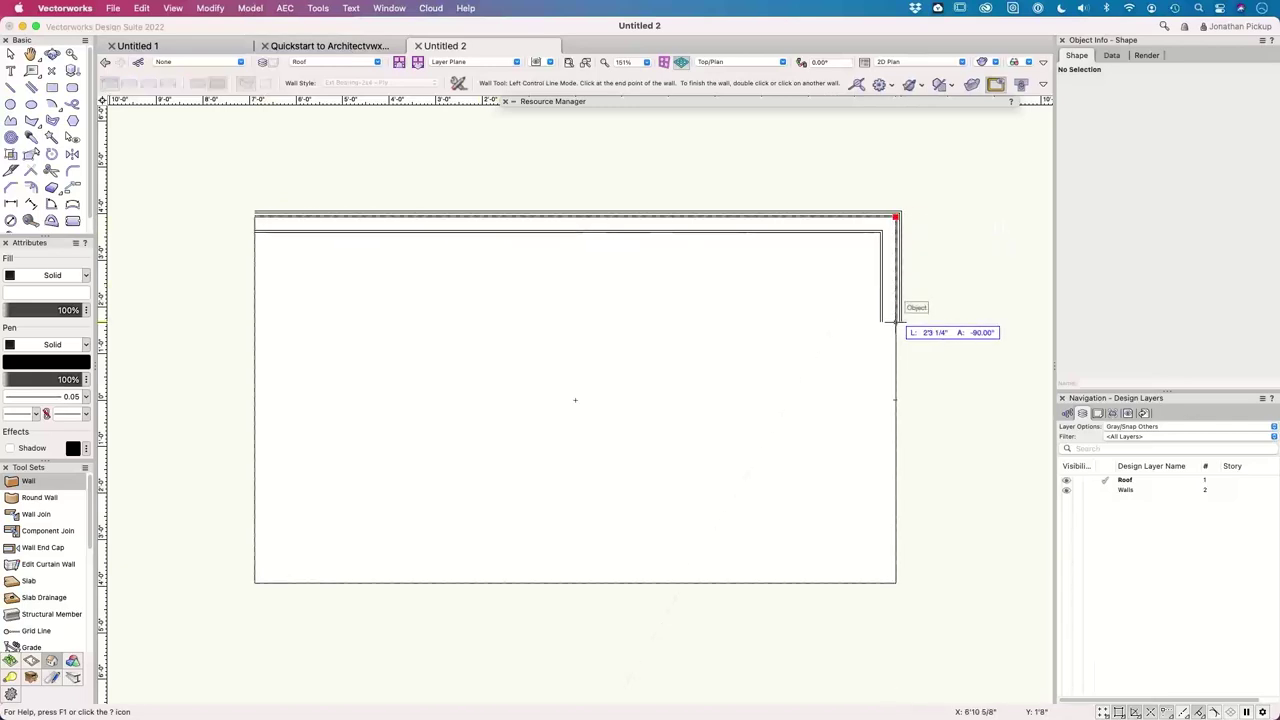
double_click(896, 320)
- Inspect how the wall components align with the slab edge, and delete the two trial walls
scroll(914, 300, up, 10)
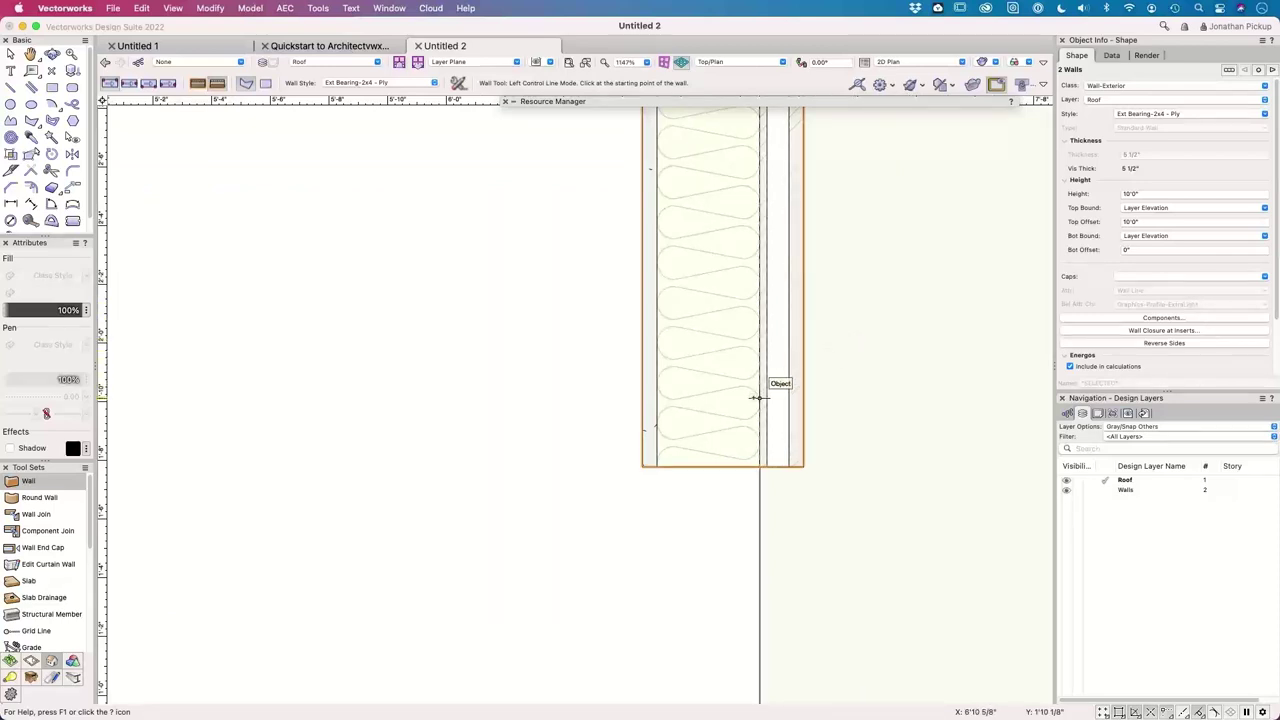
scroll(758, 398, up, 2)
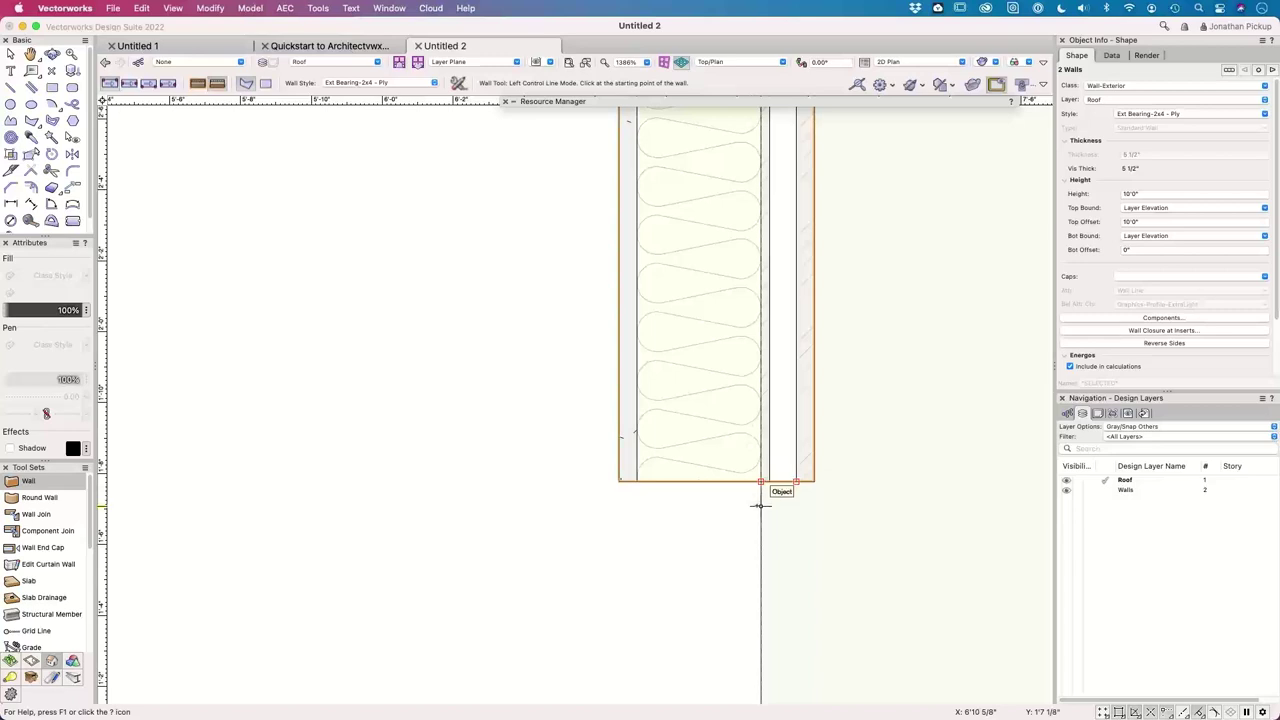
scroll(760, 481, down, 6)
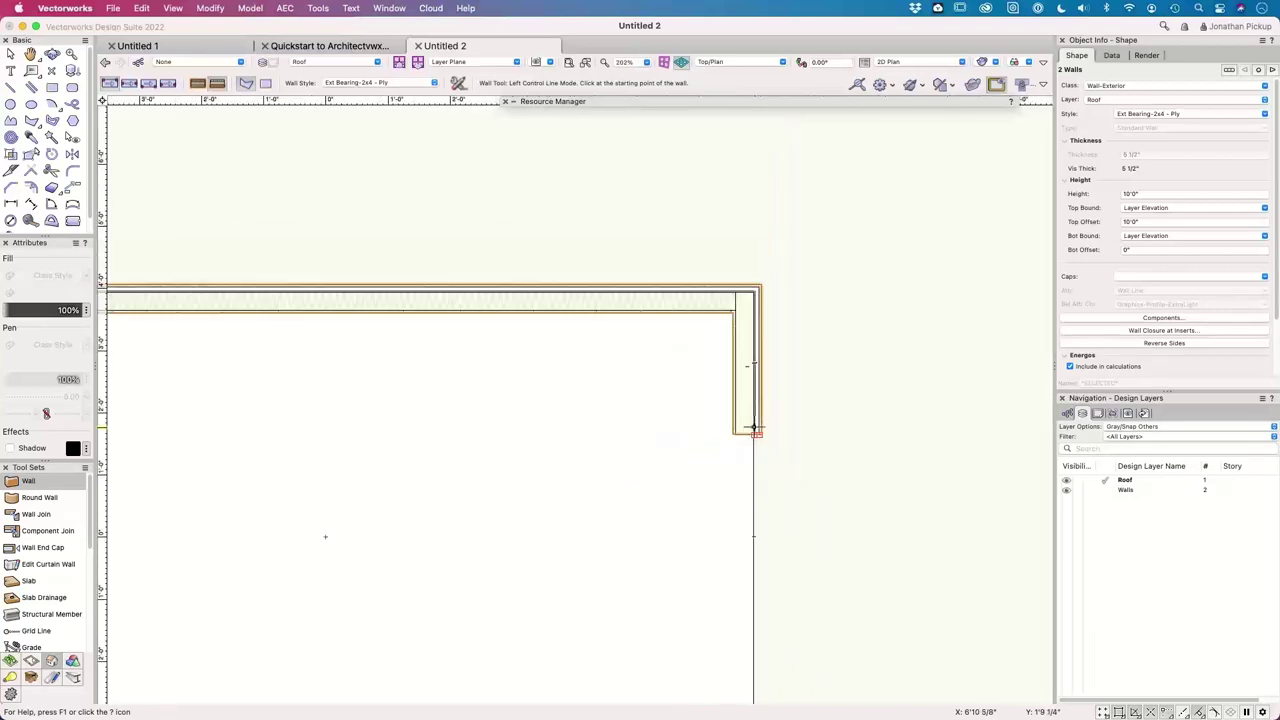
scroll(757, 432, down, 3)
key(Delete)
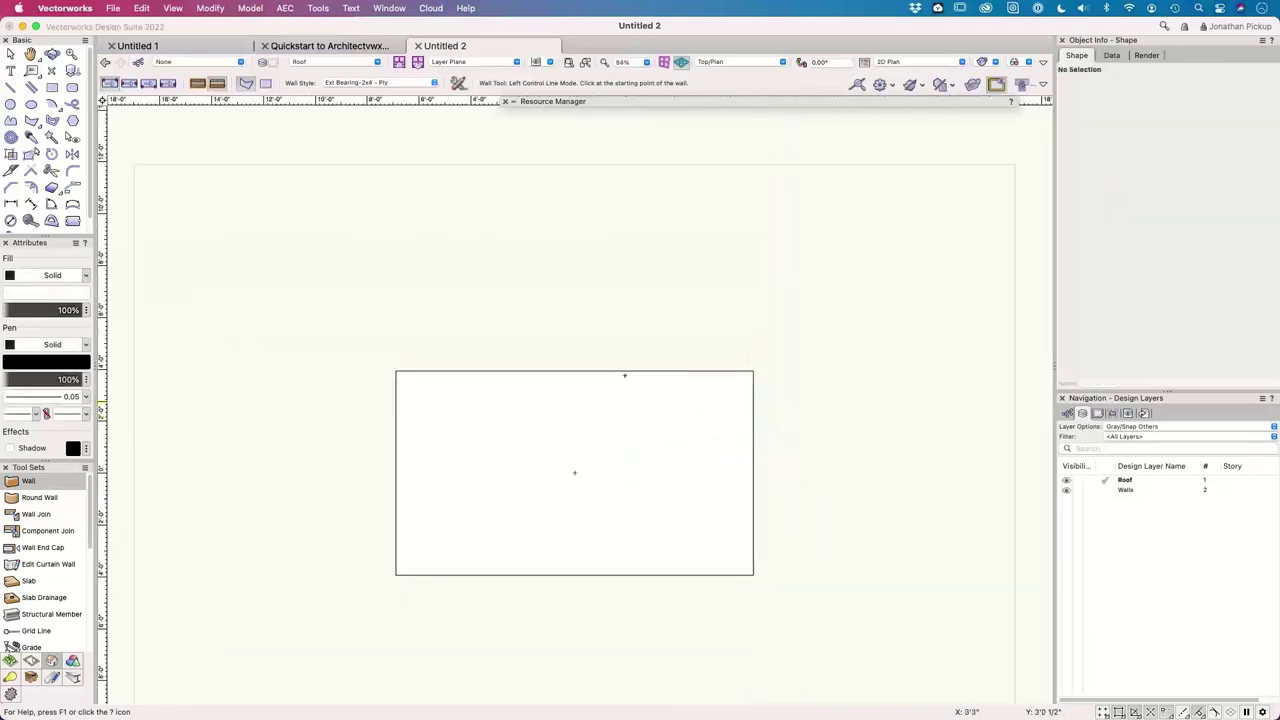
- Draw a rectangular enclosure of Ext Bearing-2x4 - Ply walls on the slab outline, about 13'9" by 7'10"
click(265, 83)
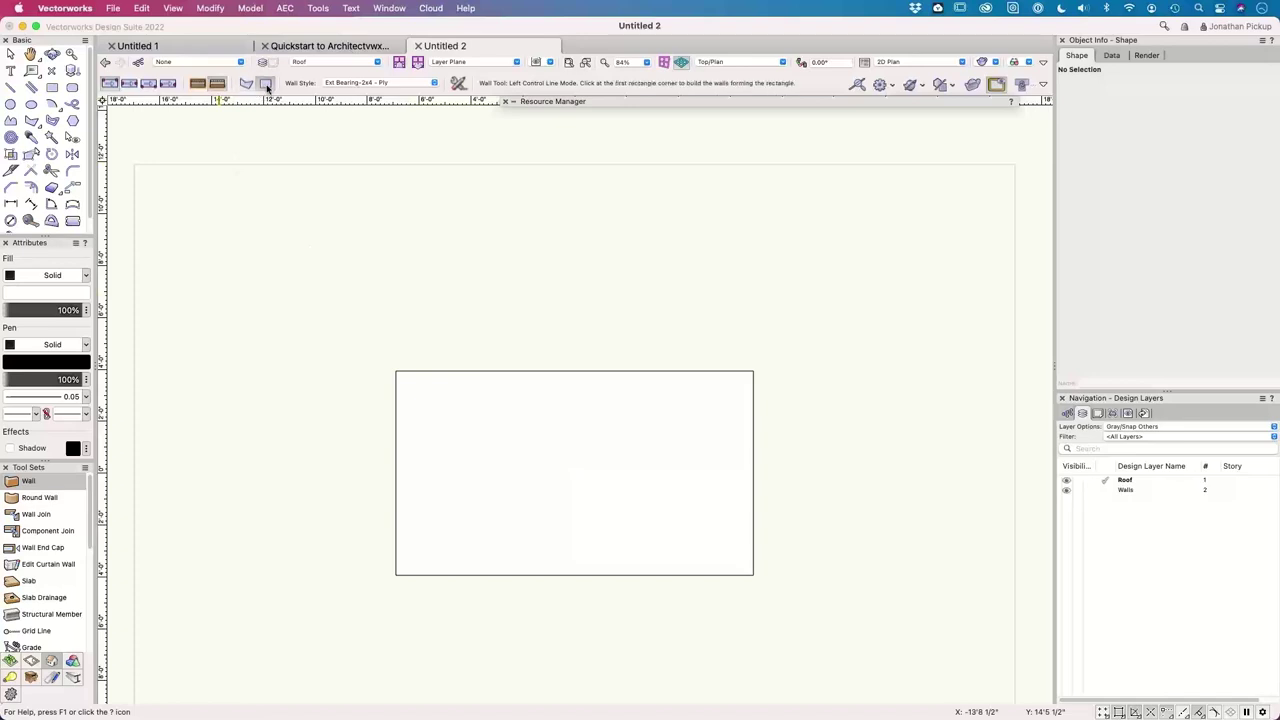
click(396, 371)
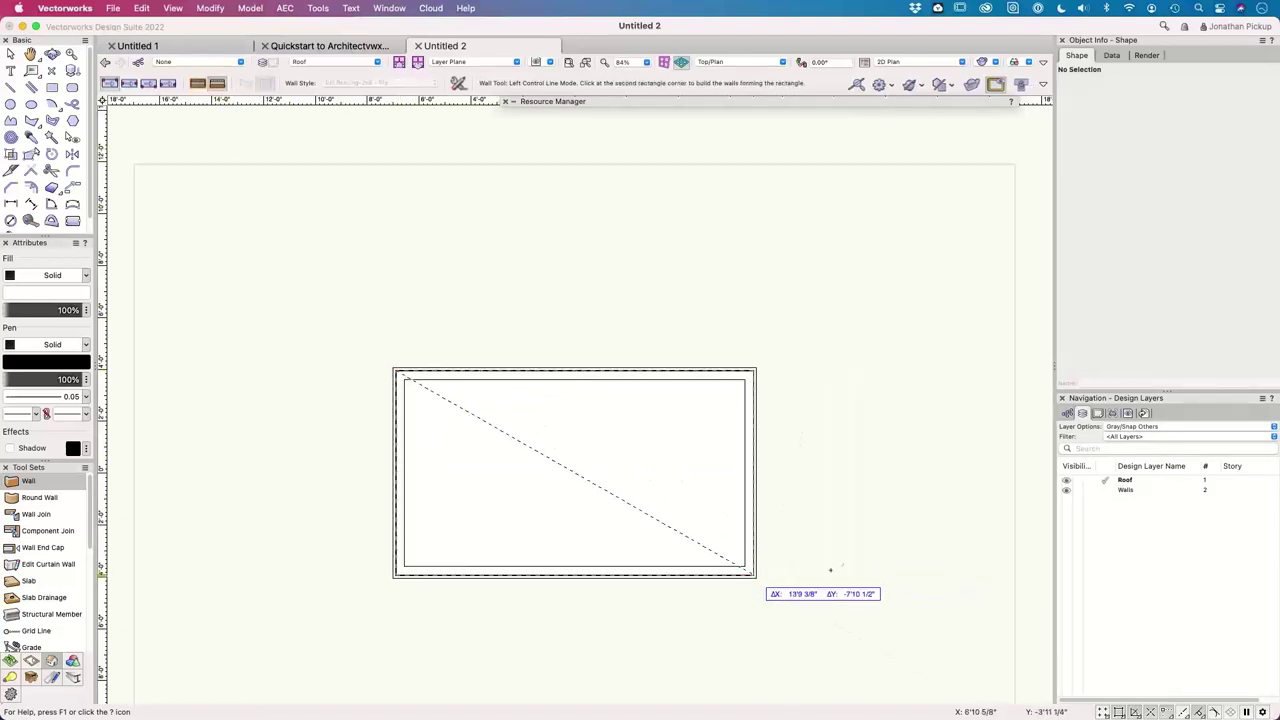
click(753, 574)
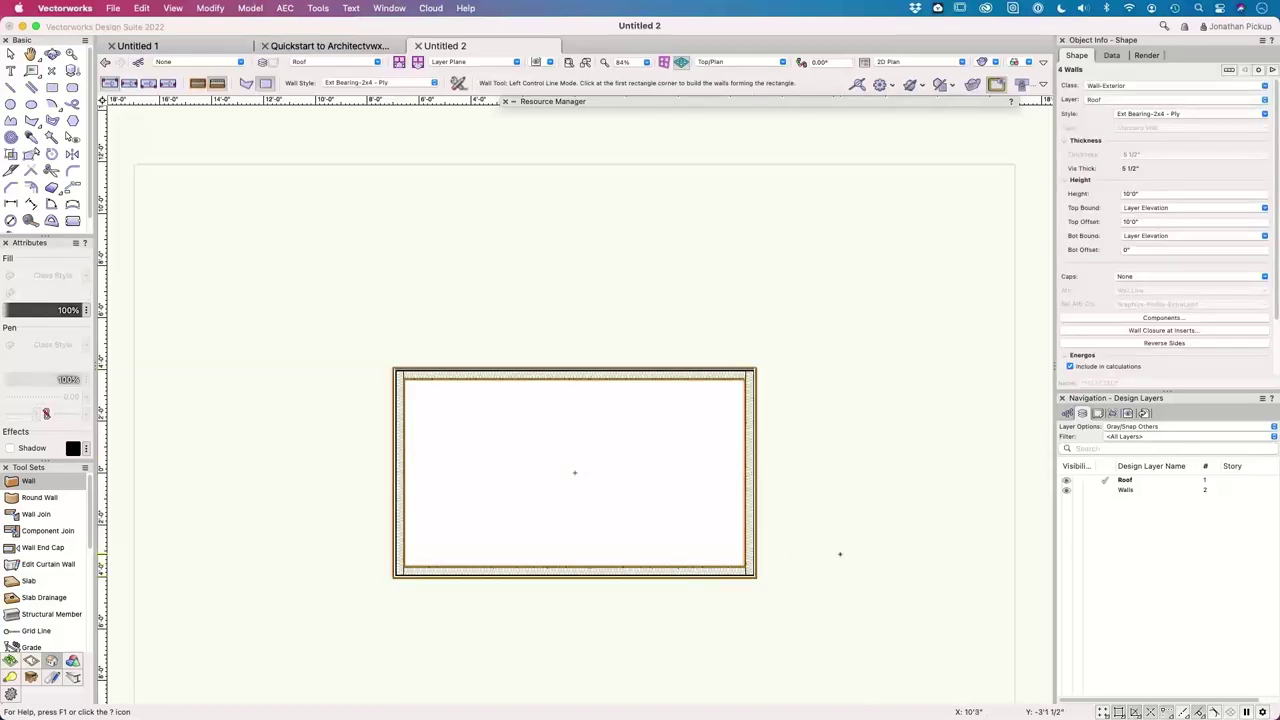
- Examine the four walls in isometric views from above and from underneath, and return to the Top/Plan view
key(3)
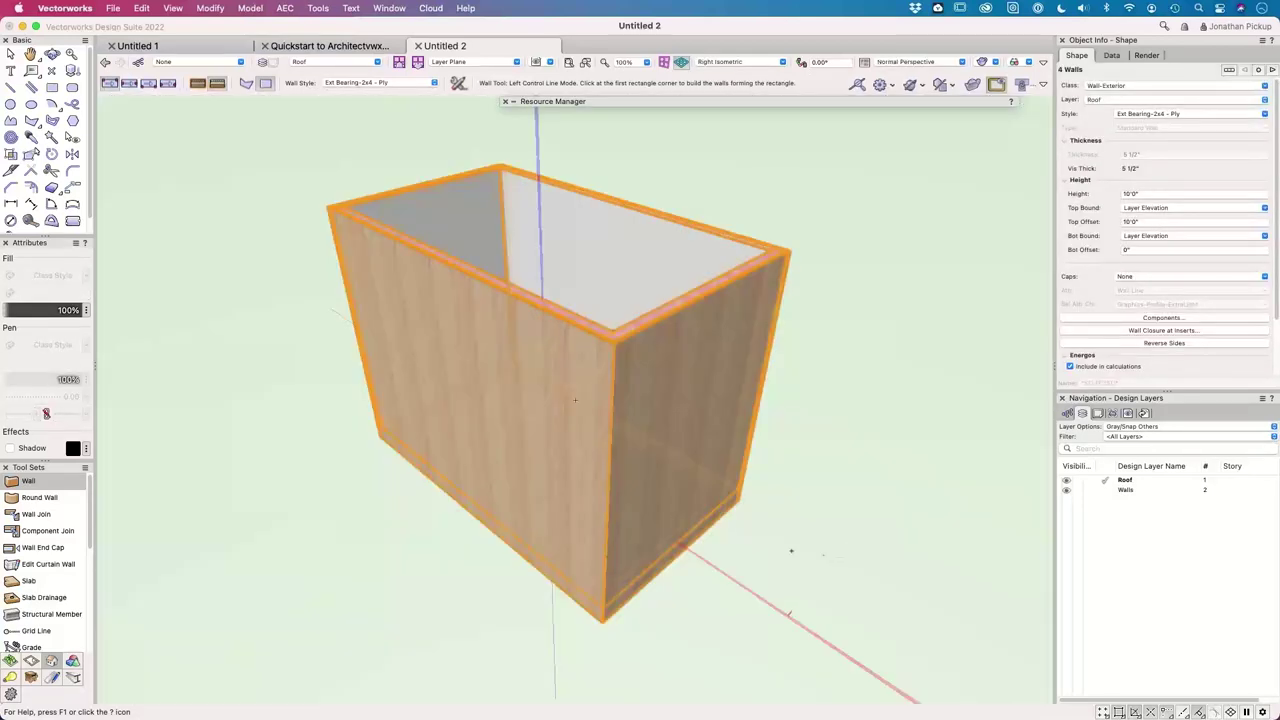
shift+middle_drag(791, 550, 732, 239)
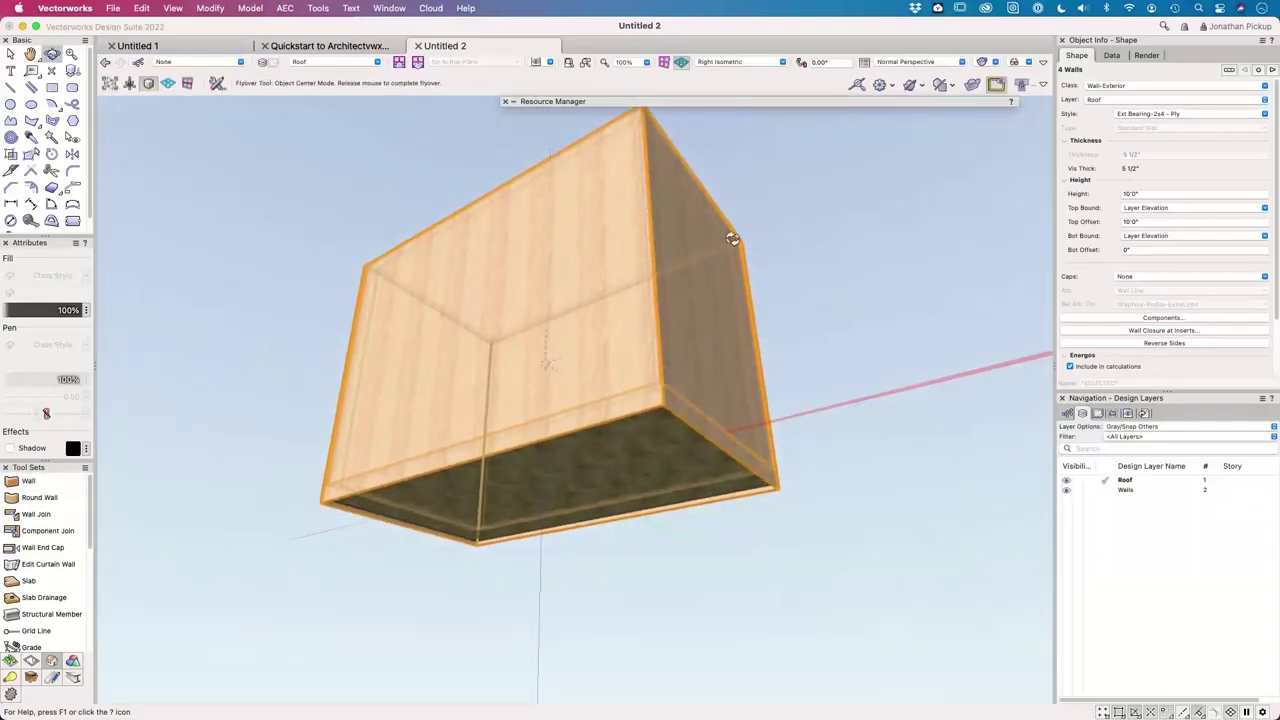
shift+middle_drag(732, 239, 748, 223)
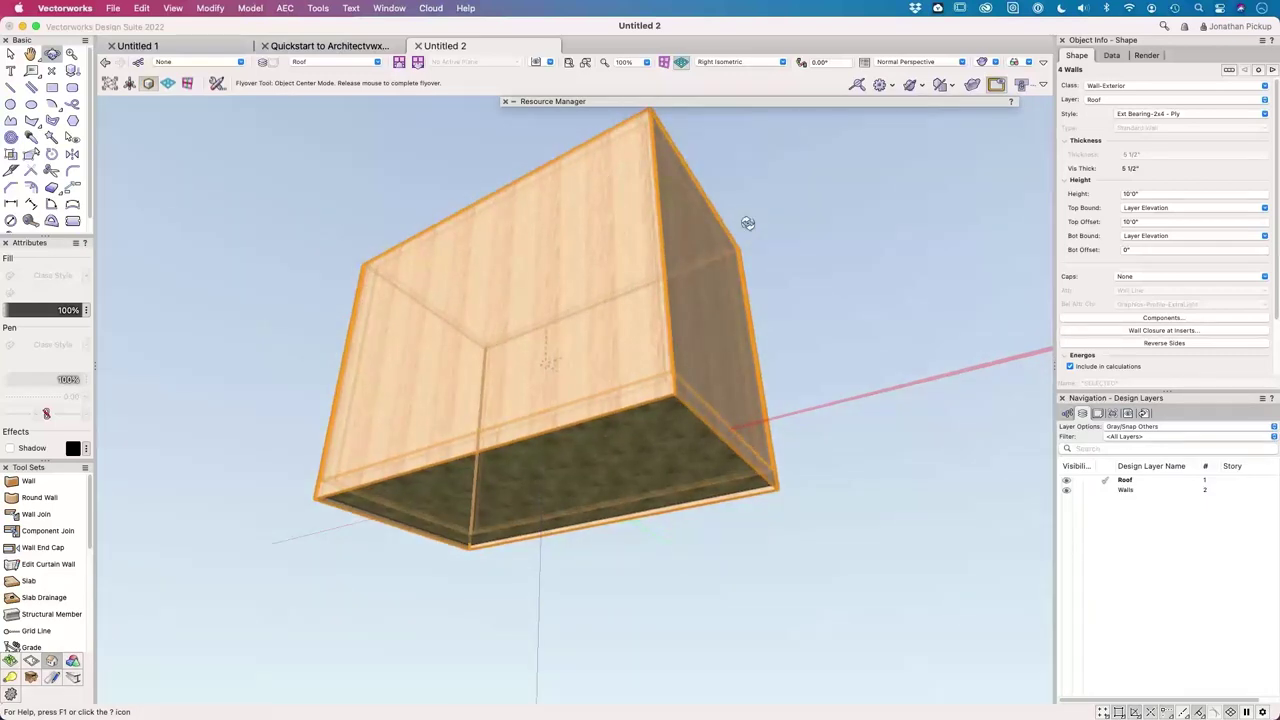
key(super+5)
key(9)
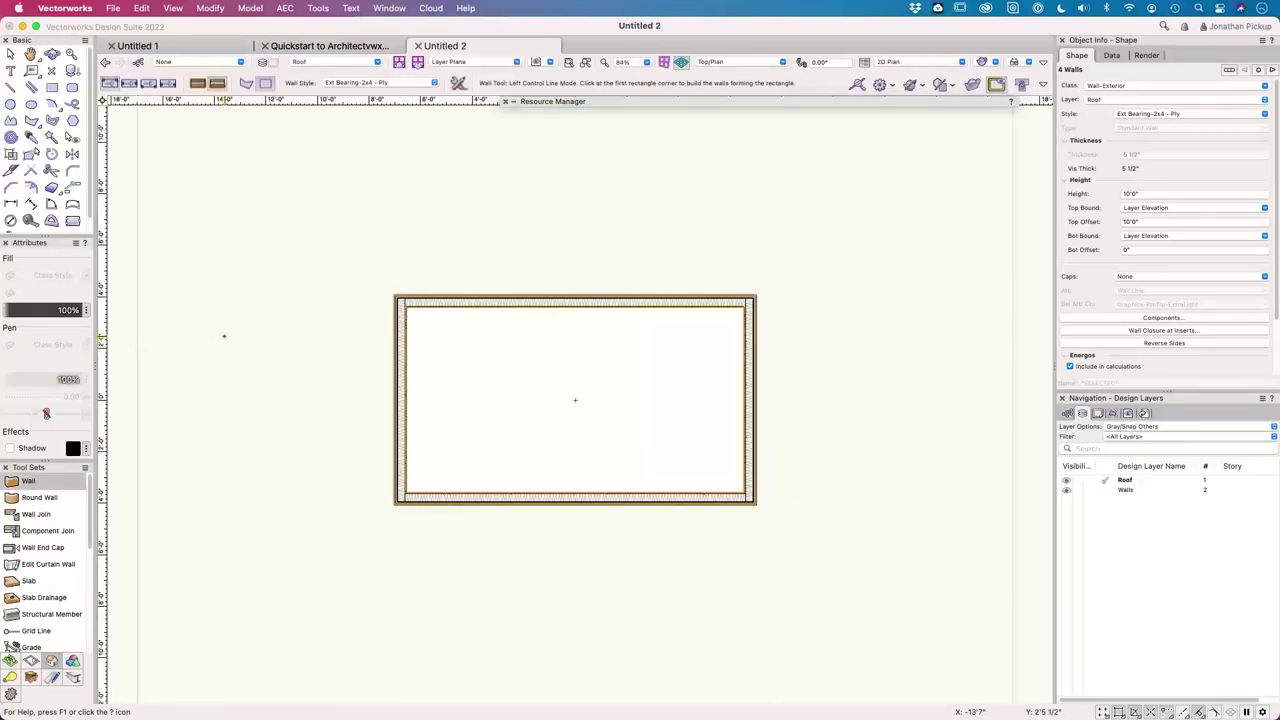
scroll(224, 336, down, 2)
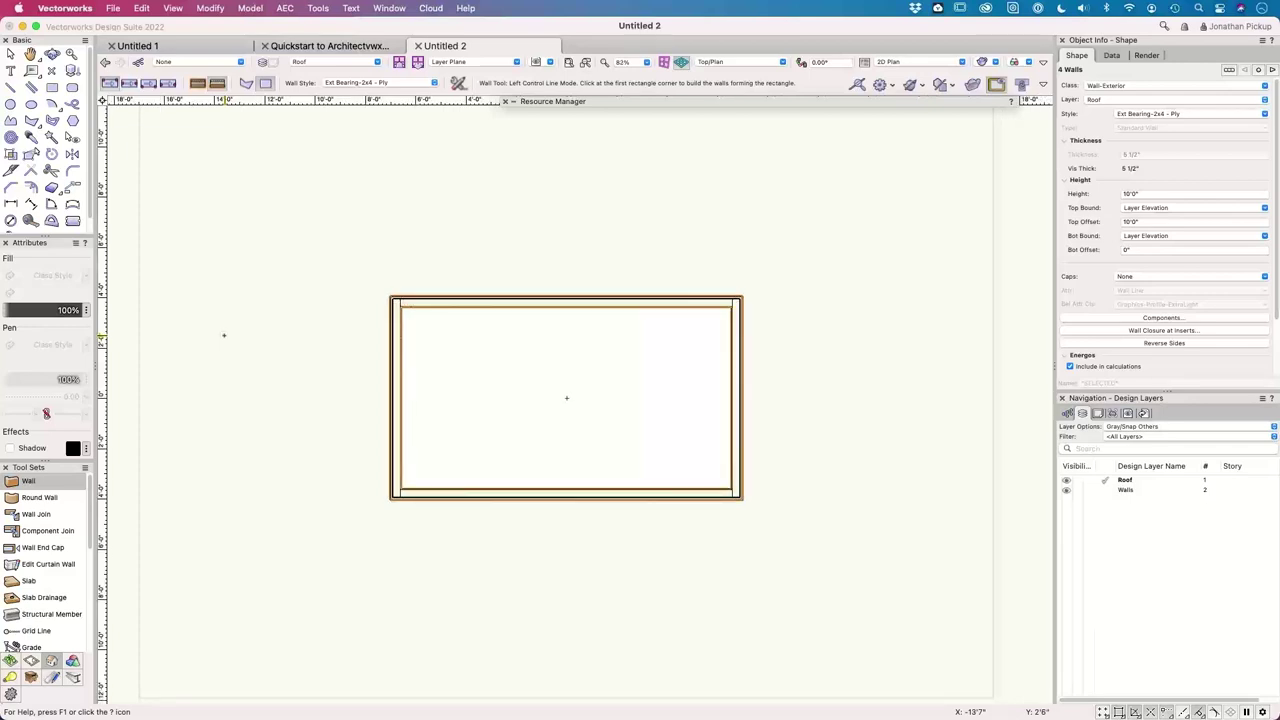
key(3)
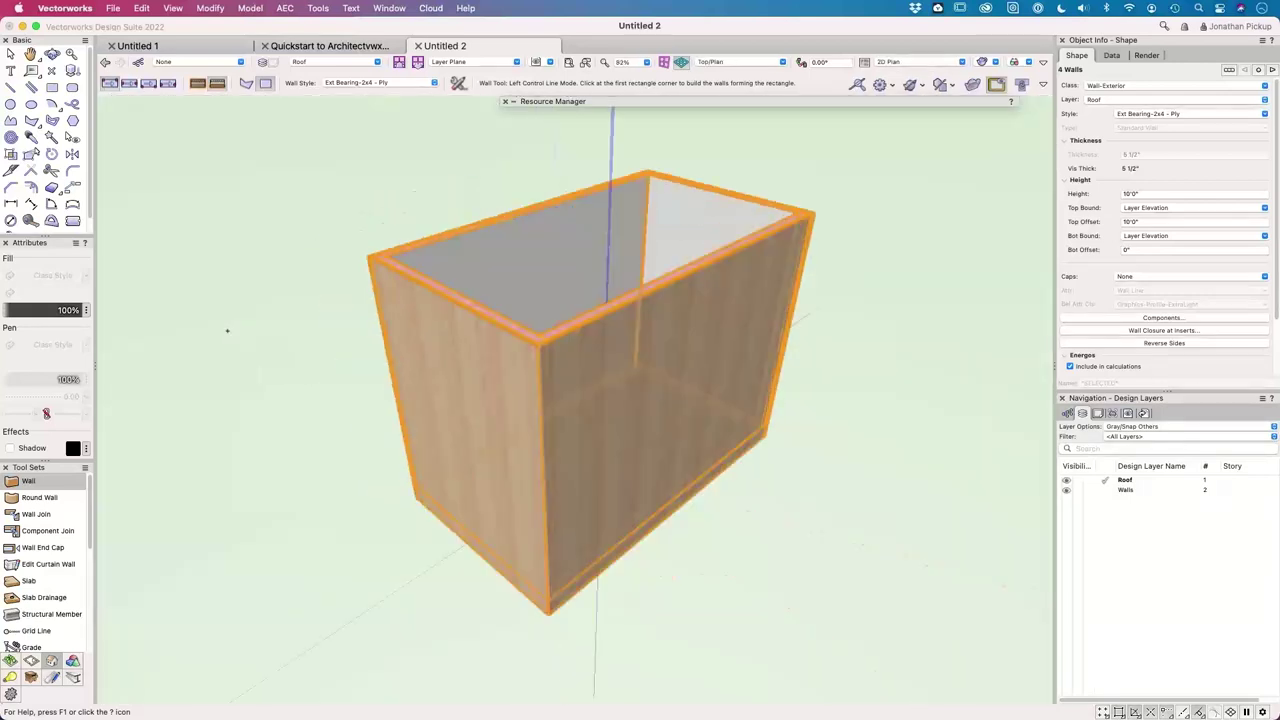
key(5)
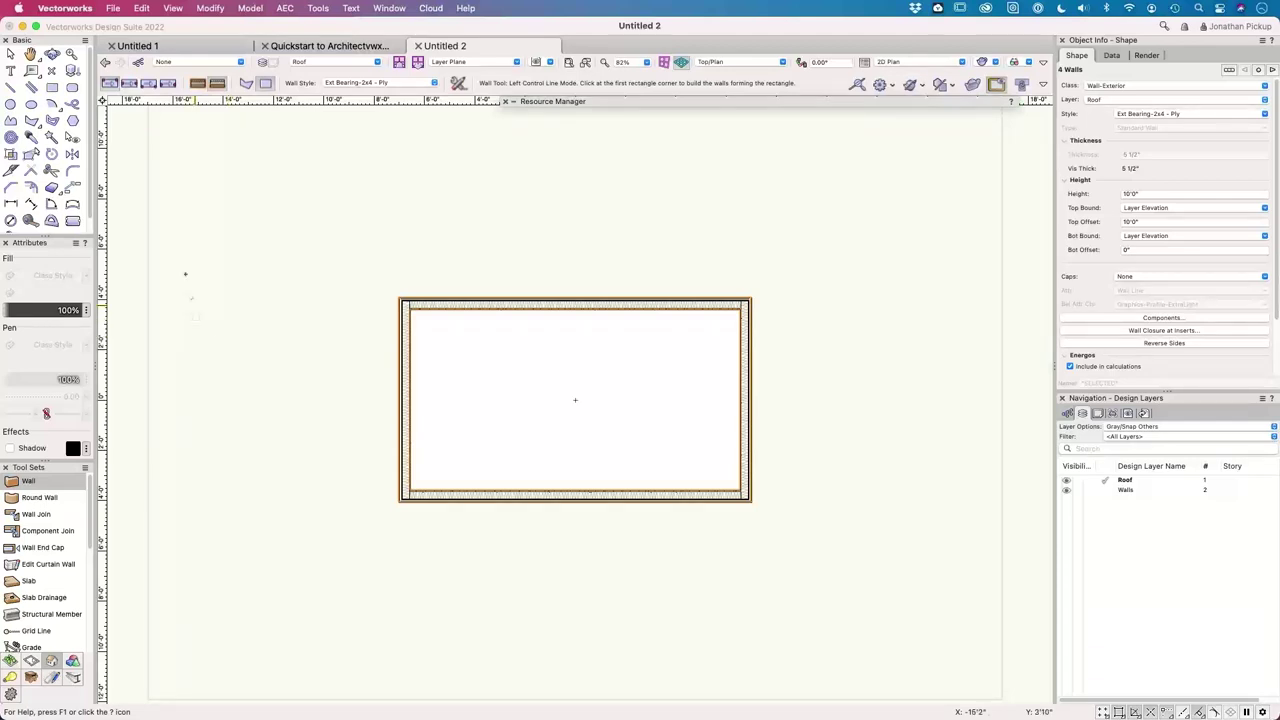
- Start the Door tool, open its preferences and set the door leaf width to 810mm
scroll(64, 589, down, 5)
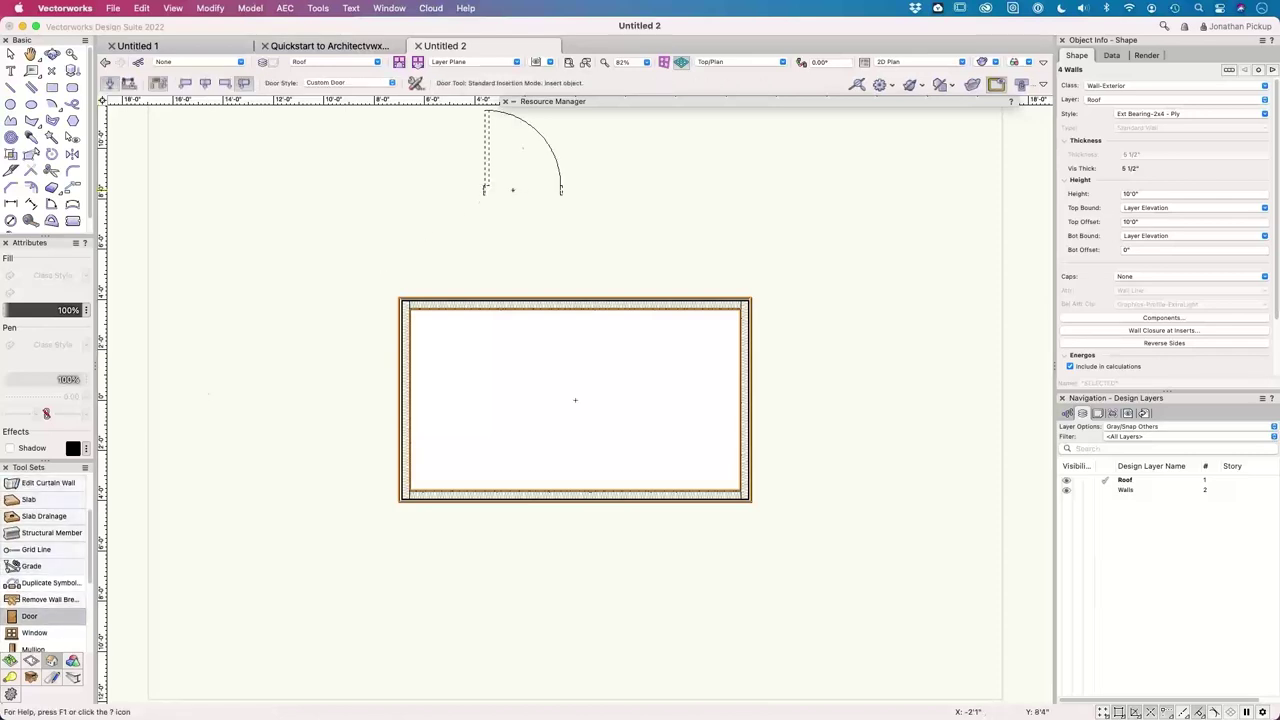
click(415, 84)
click(633, 142)
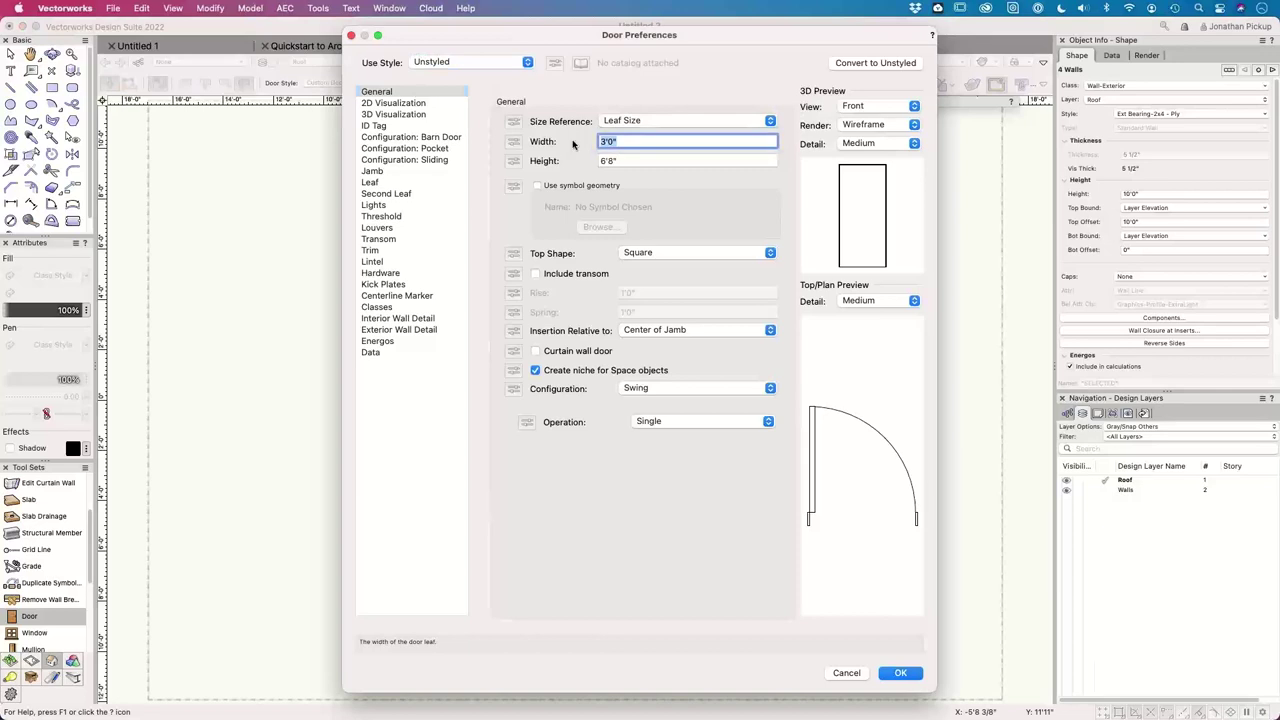
text(810mm)
key(Tab)
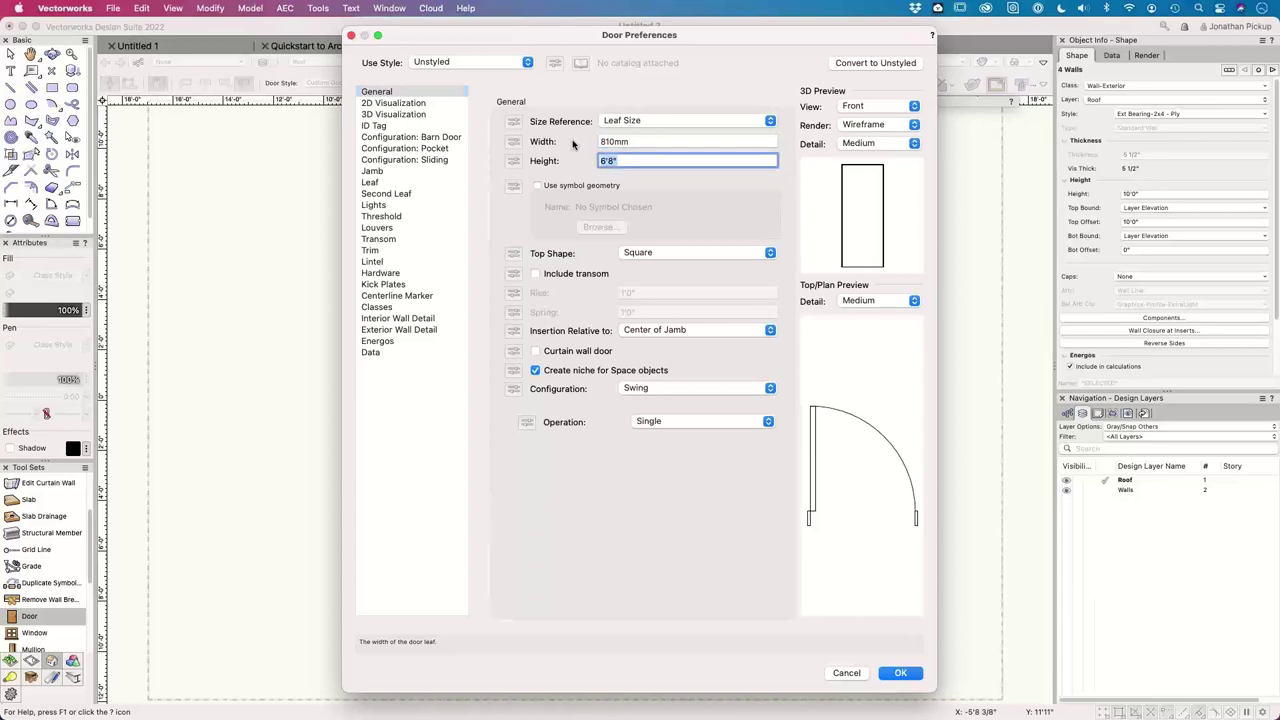
- Review the door's insertion reference choices and try a Round top shape before restoring Square
click(649, 331)
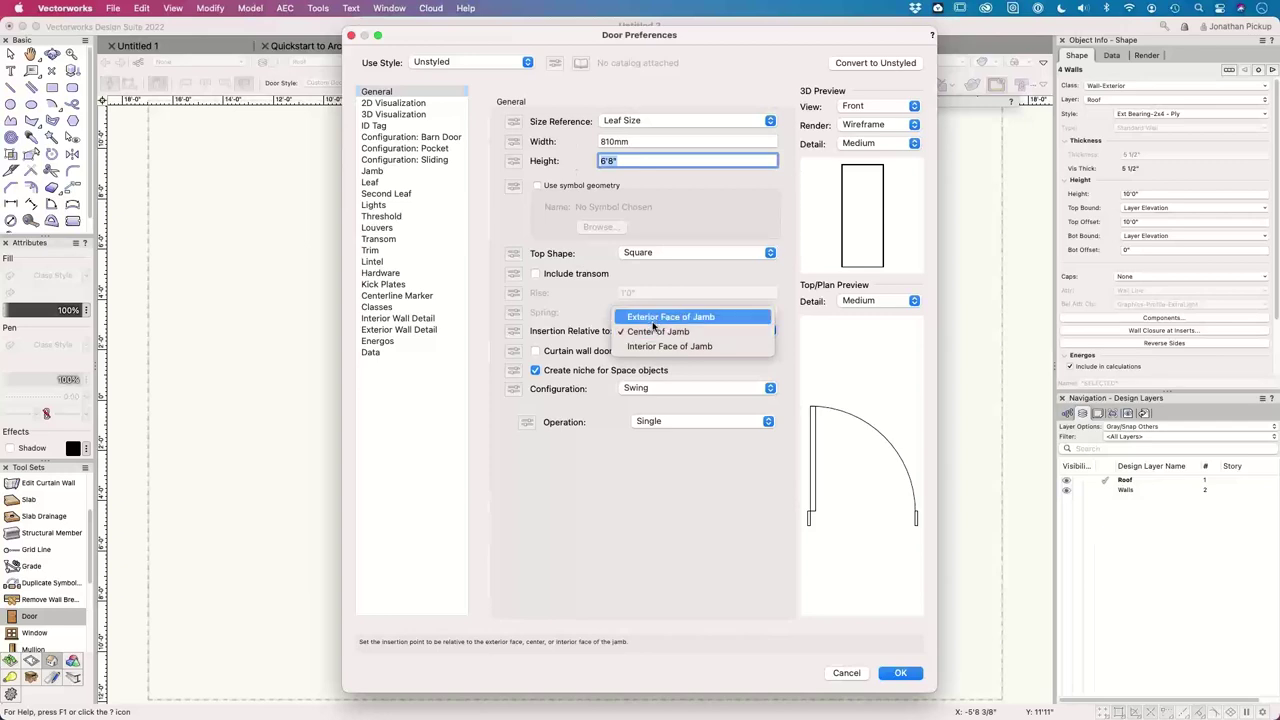
click(656, 333)
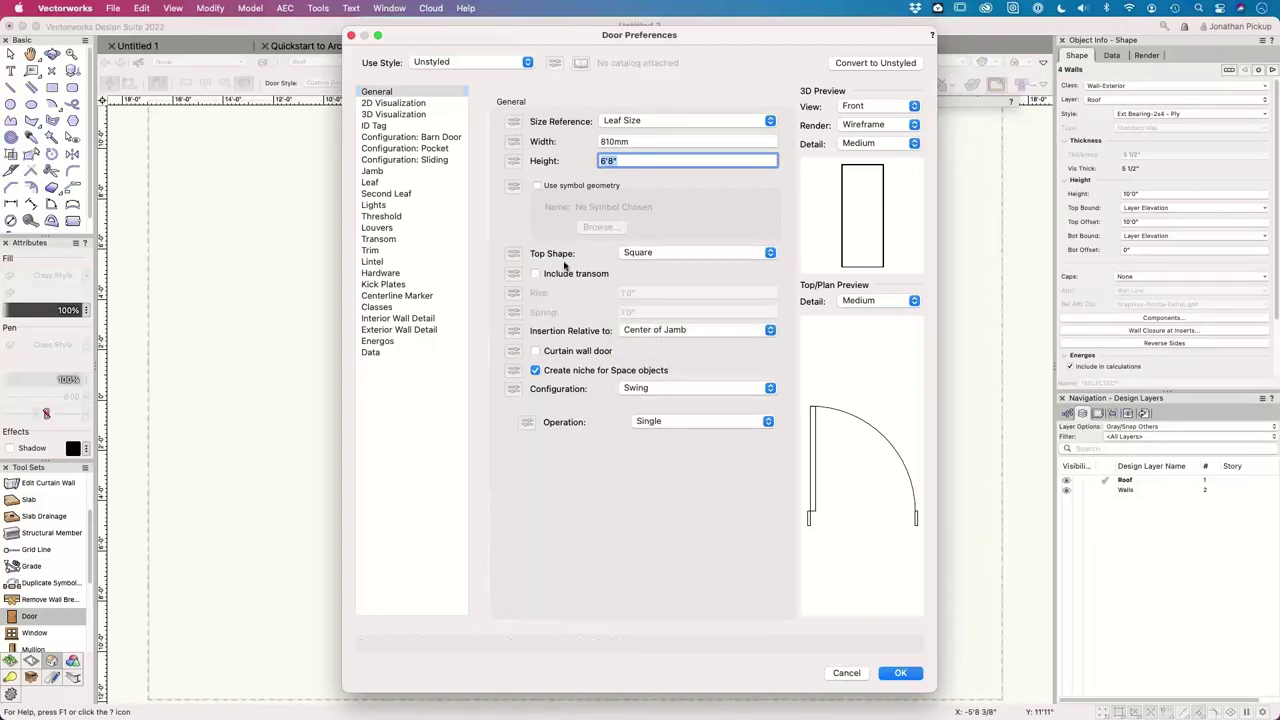
click(656, 256)
click(655, 267)
click(654, 255)
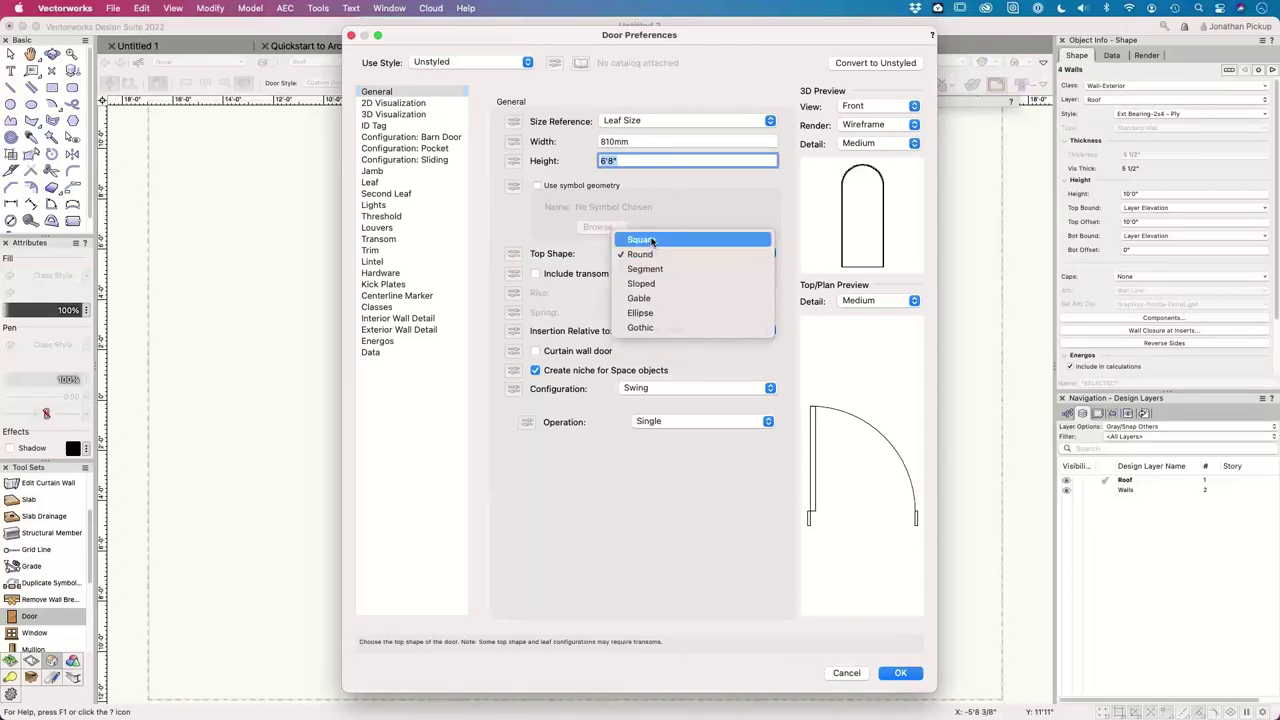
click(648, 241)
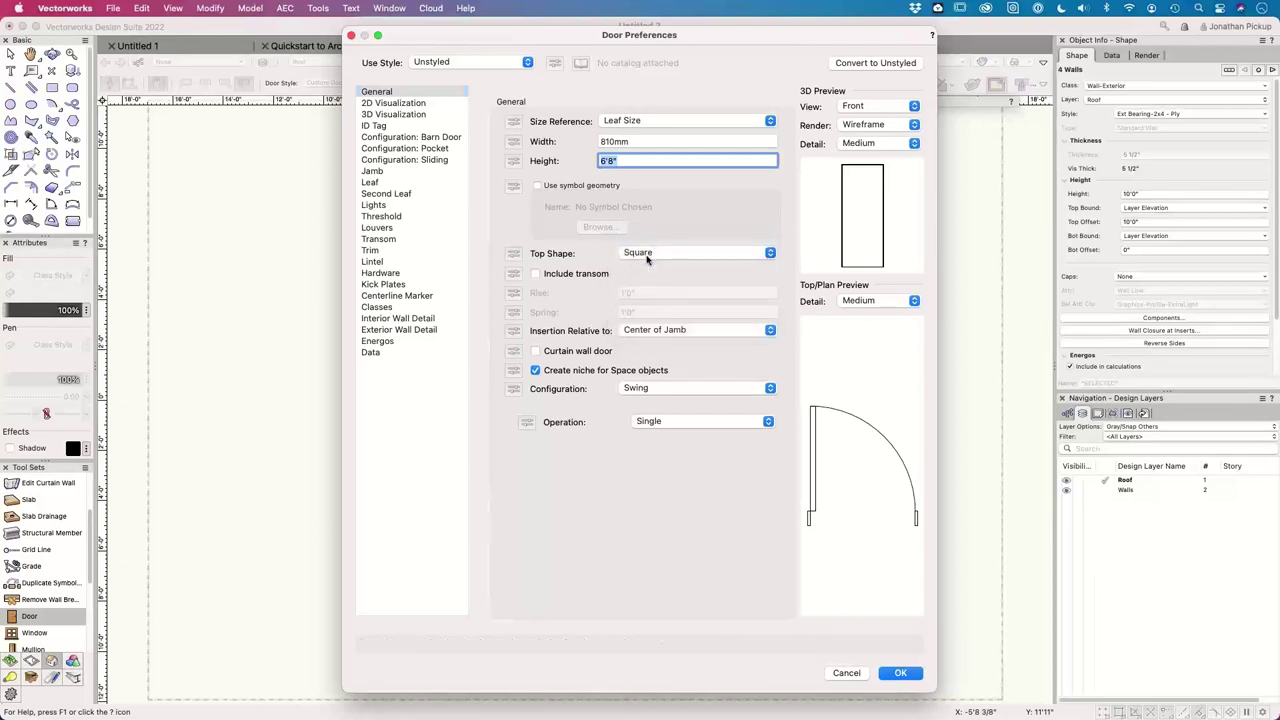
- Try including a transom above the door, remove it again, and review the door configuration choices
click(563, 276)
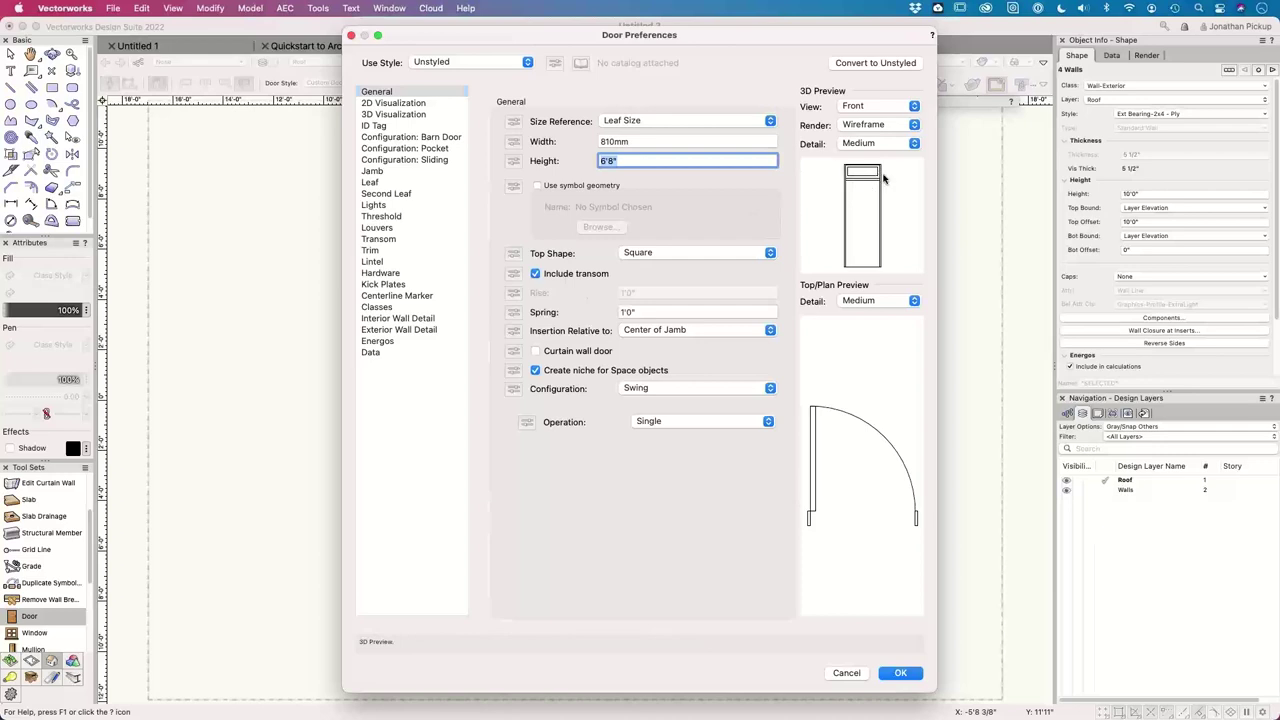
click(580, 275)
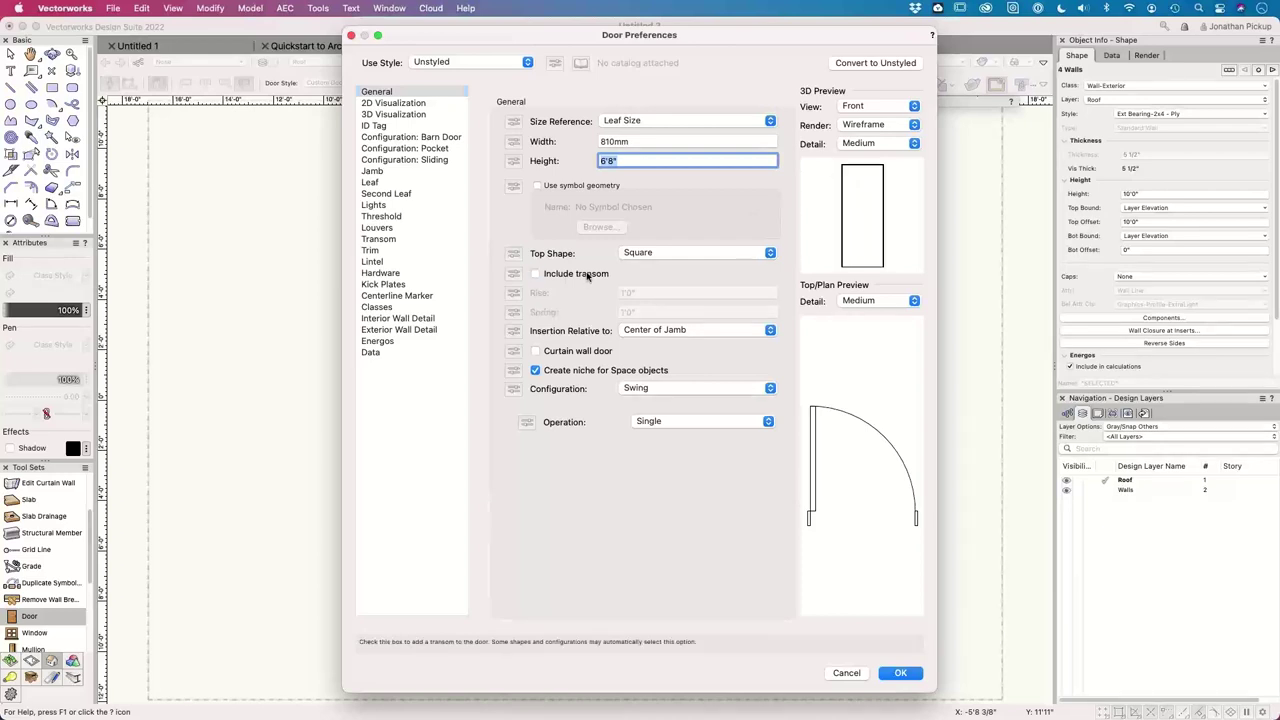
click(640, 390)
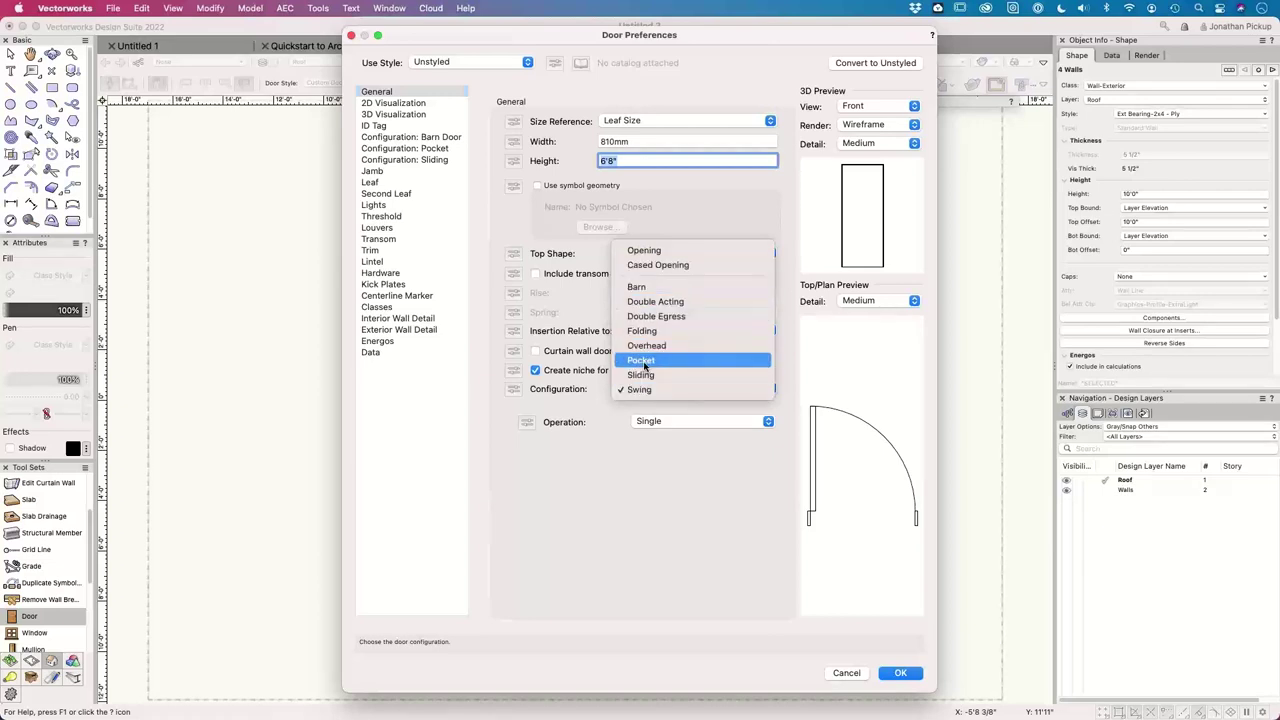
click(609, 429)
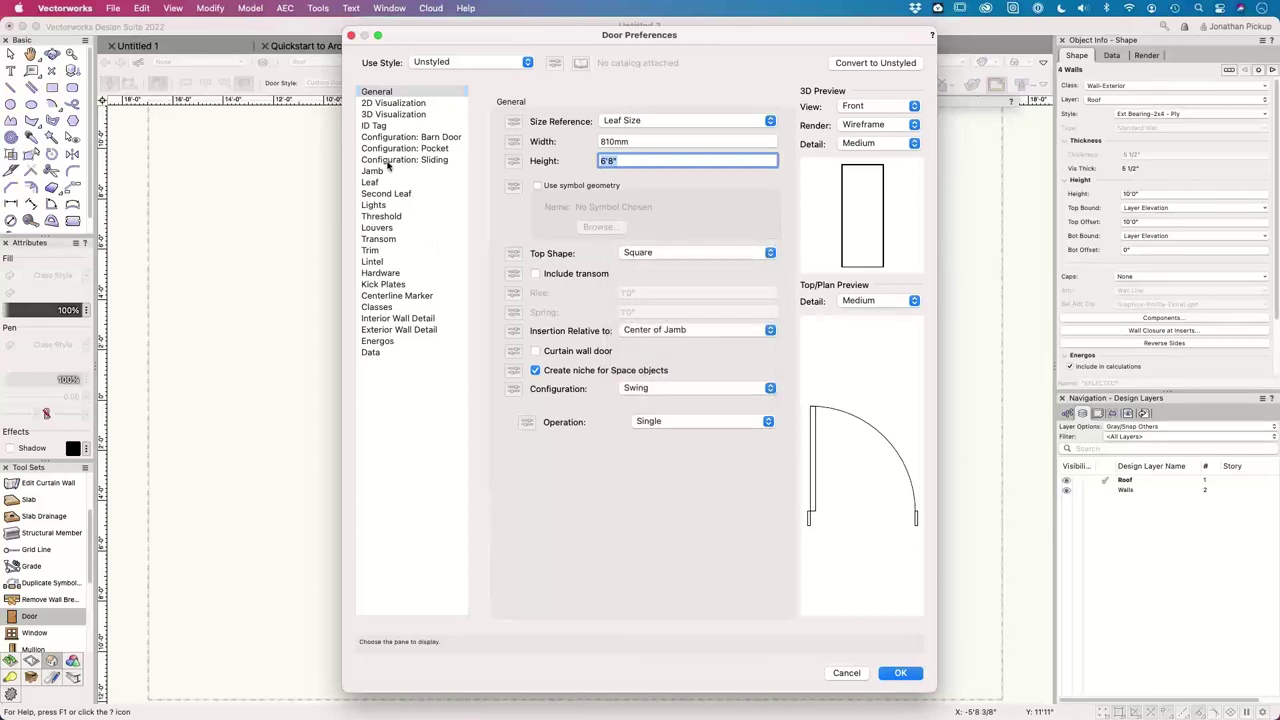
- Try controlling the door's 2D attributes by other methods such as Line Style, and restore Object
click(385, 104)
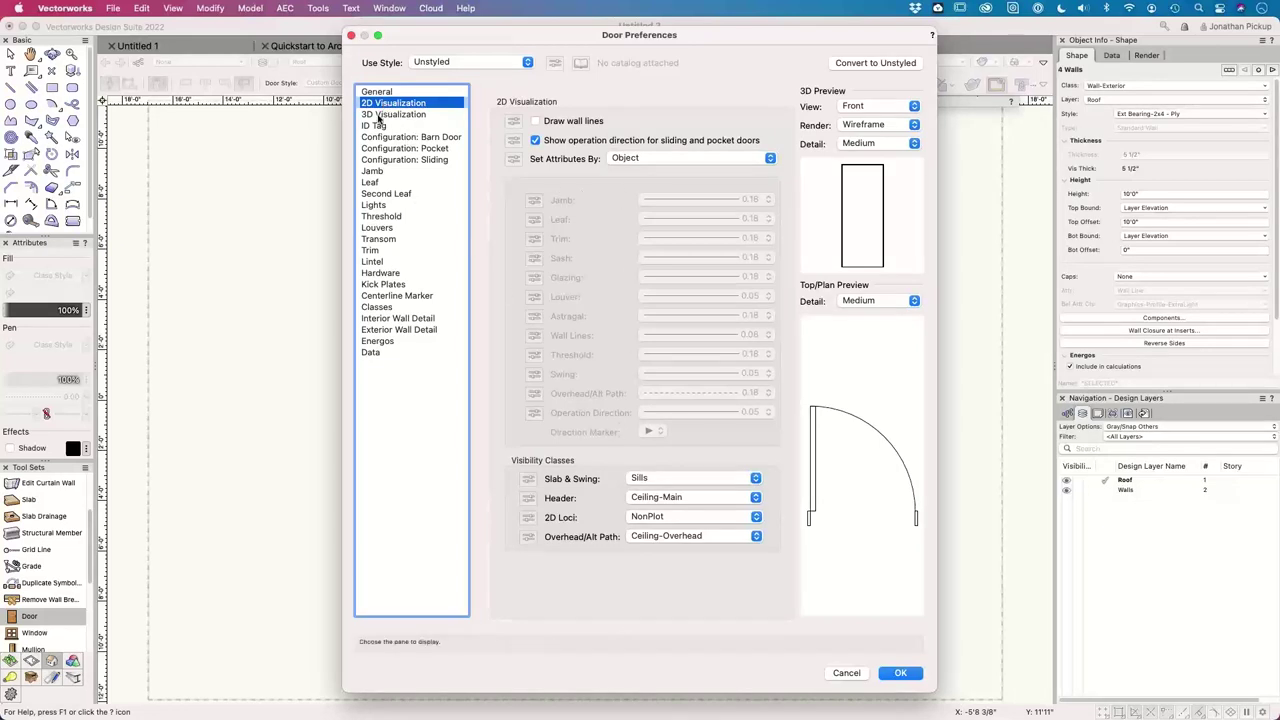
click(614, 159)
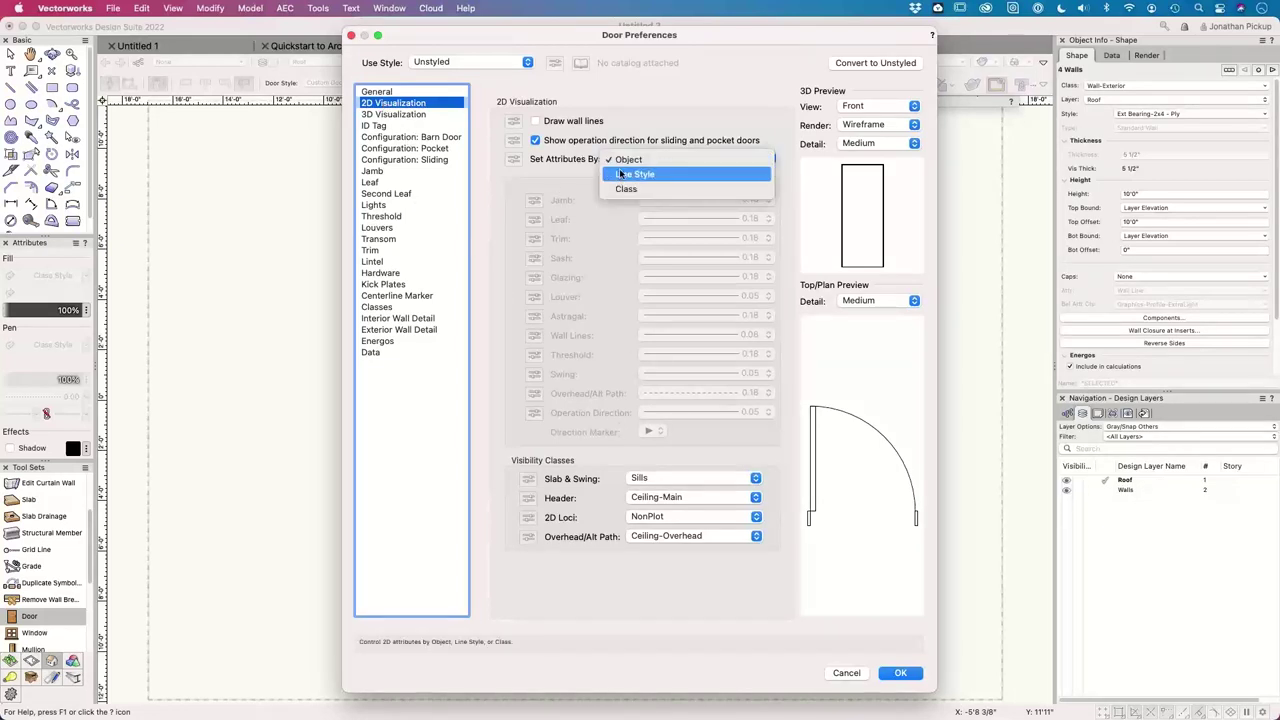
click(620, 174)
click(620, 159)
click(620, 170)
click(620, 159)
click(621, 130)
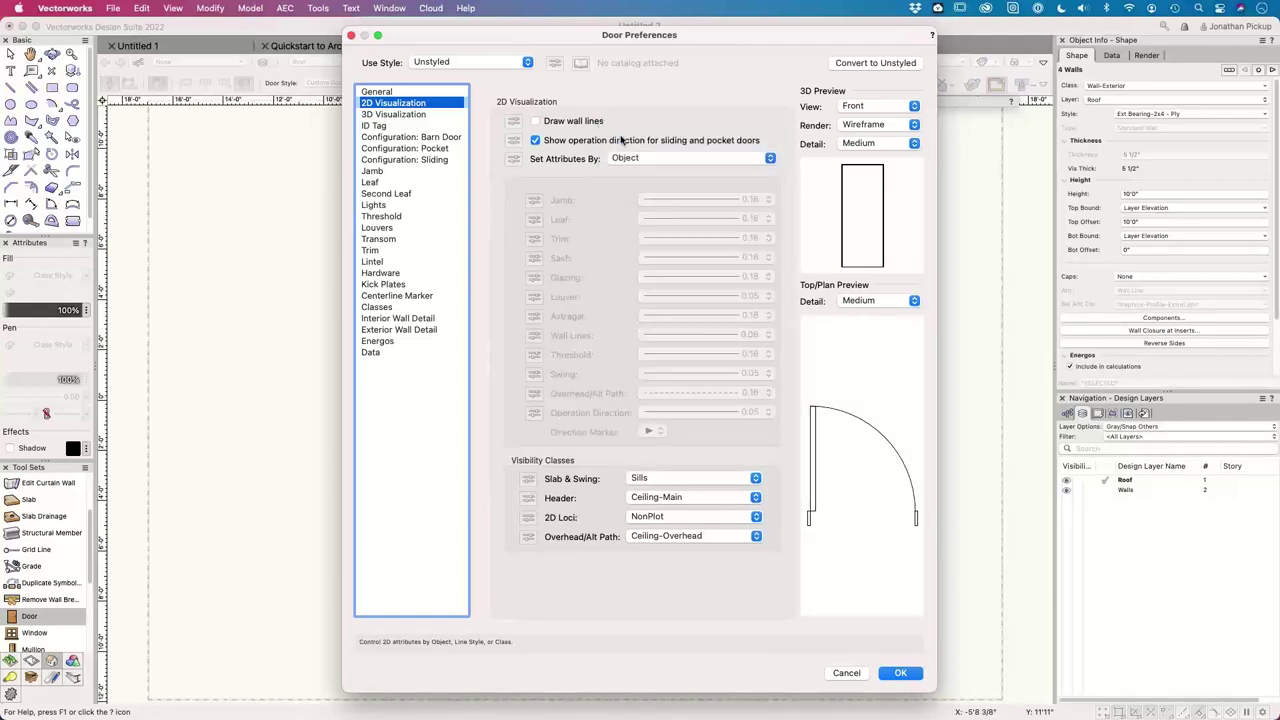
- Show the door's exterior hinge direction marker in 3D, and review the jamb settings
click(399, 115)
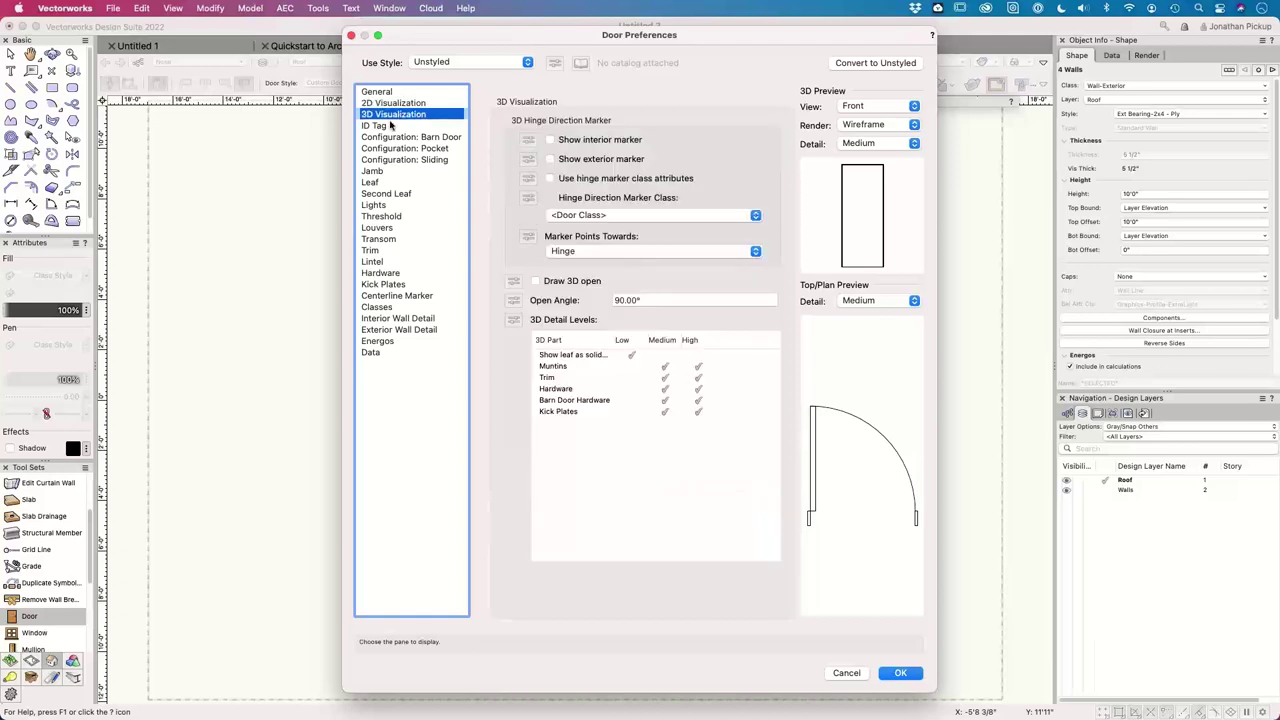
click(567, 160)
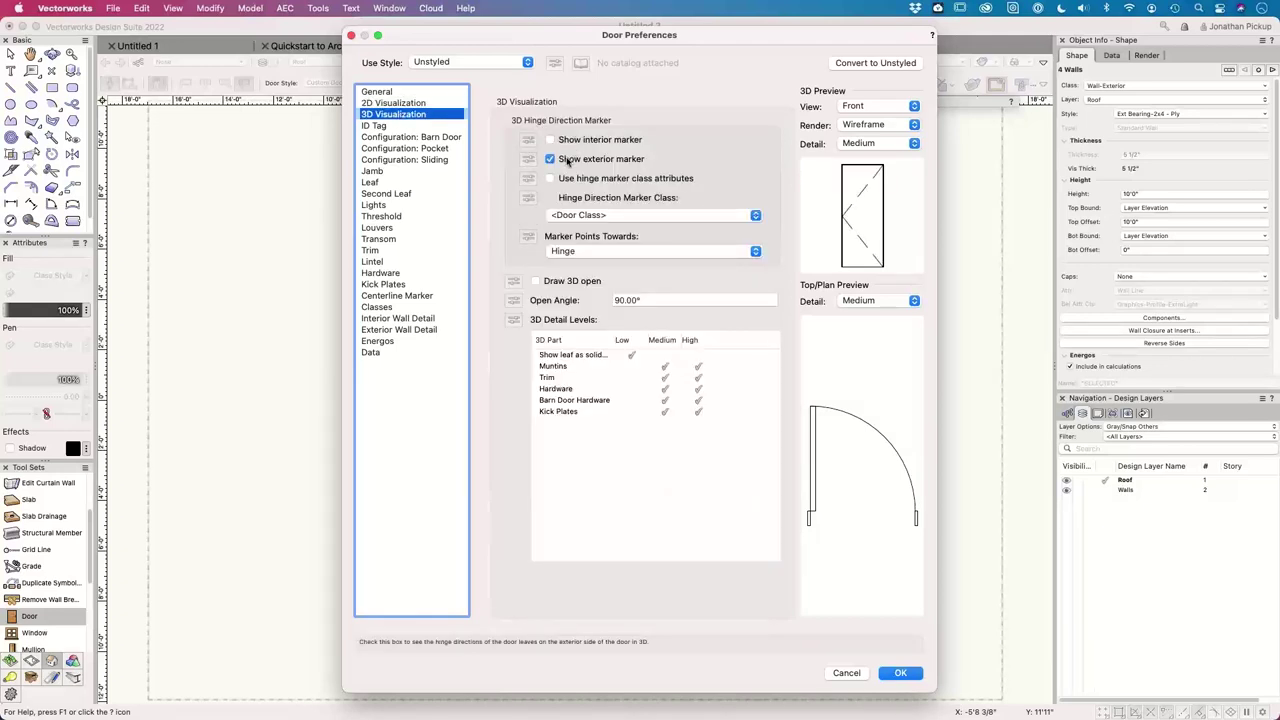
click(375, 171)
click(549, 162)
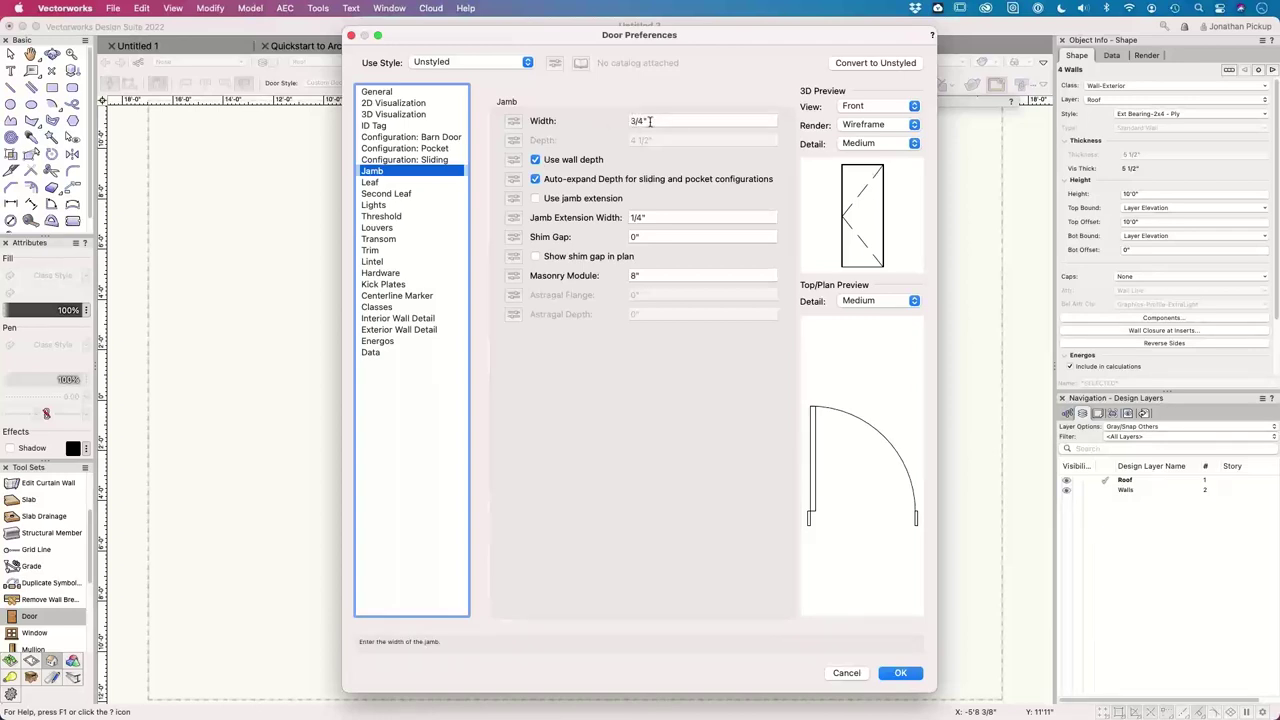
- Change the door's leaf type to Glass
key(Down)
click(610, 121)
click(605, 142)
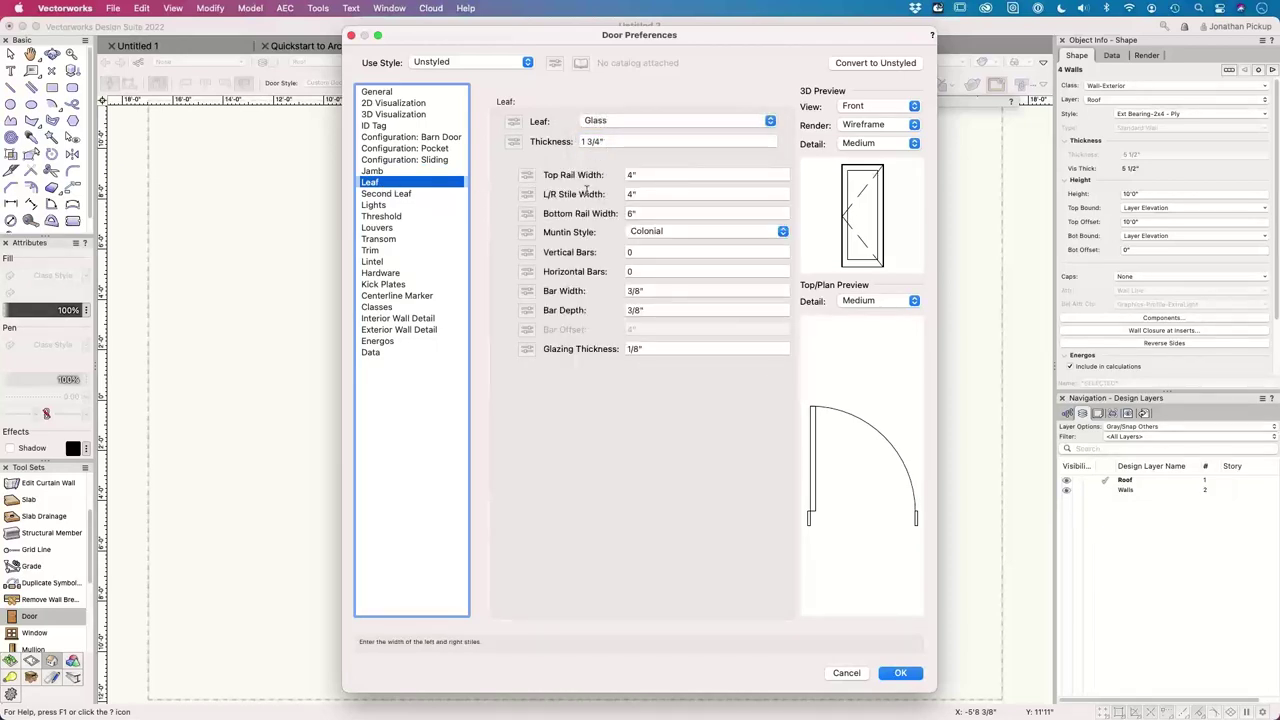
- Set the leaf's top rail and side stiles to 3 inches and bottom rail to 12 inches, and accept the door preferences
click(660, 173)
text(3)
key(Tab)
text(3)
key(Tab)
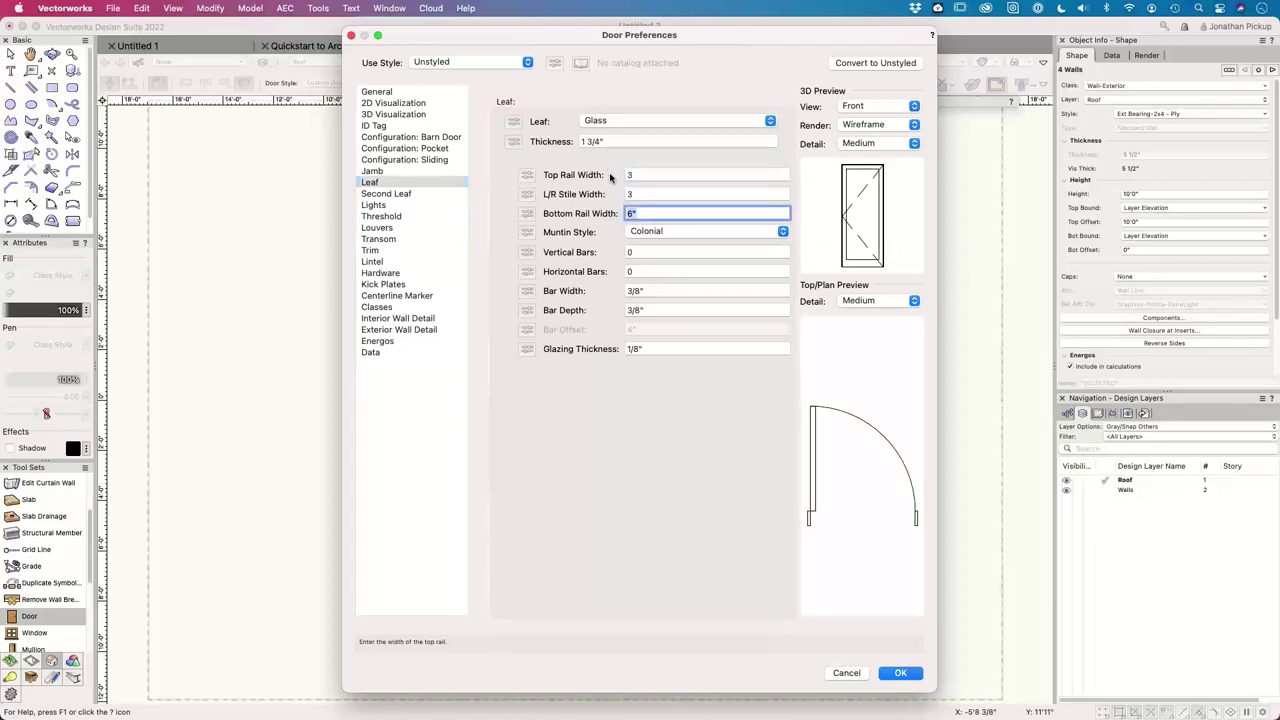
text(12)
key(Tab)
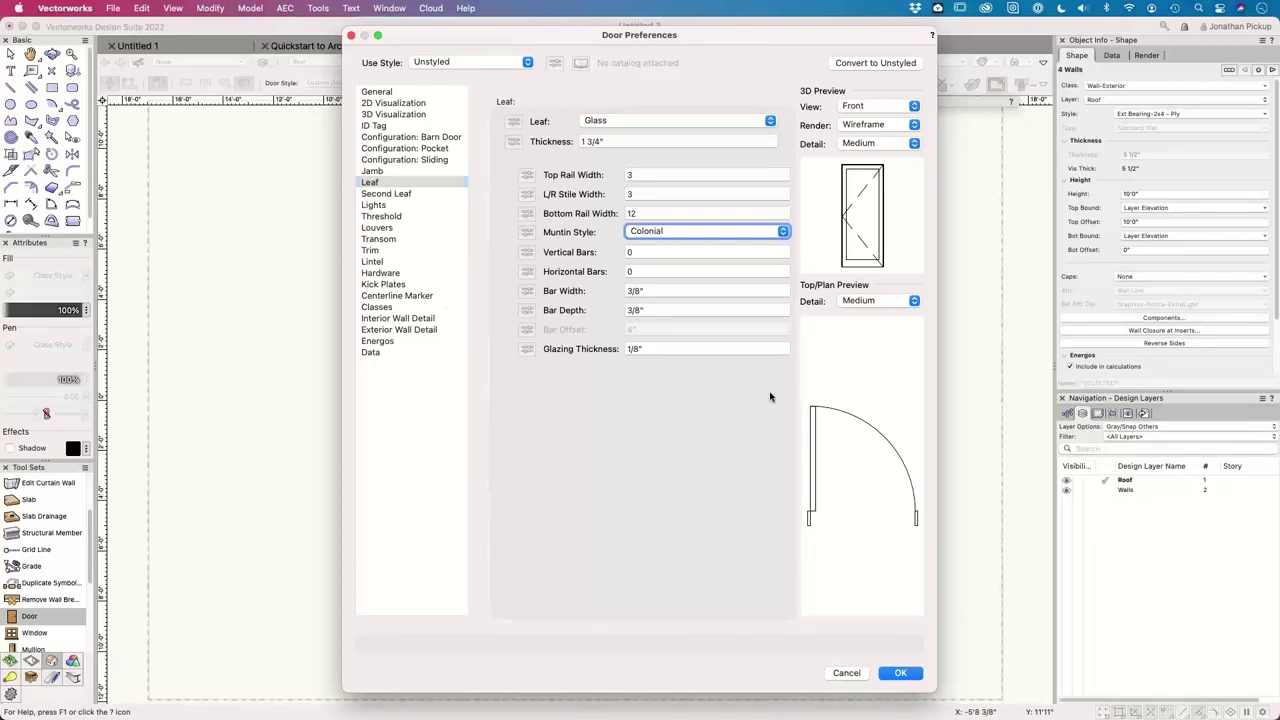
click(897, 675)
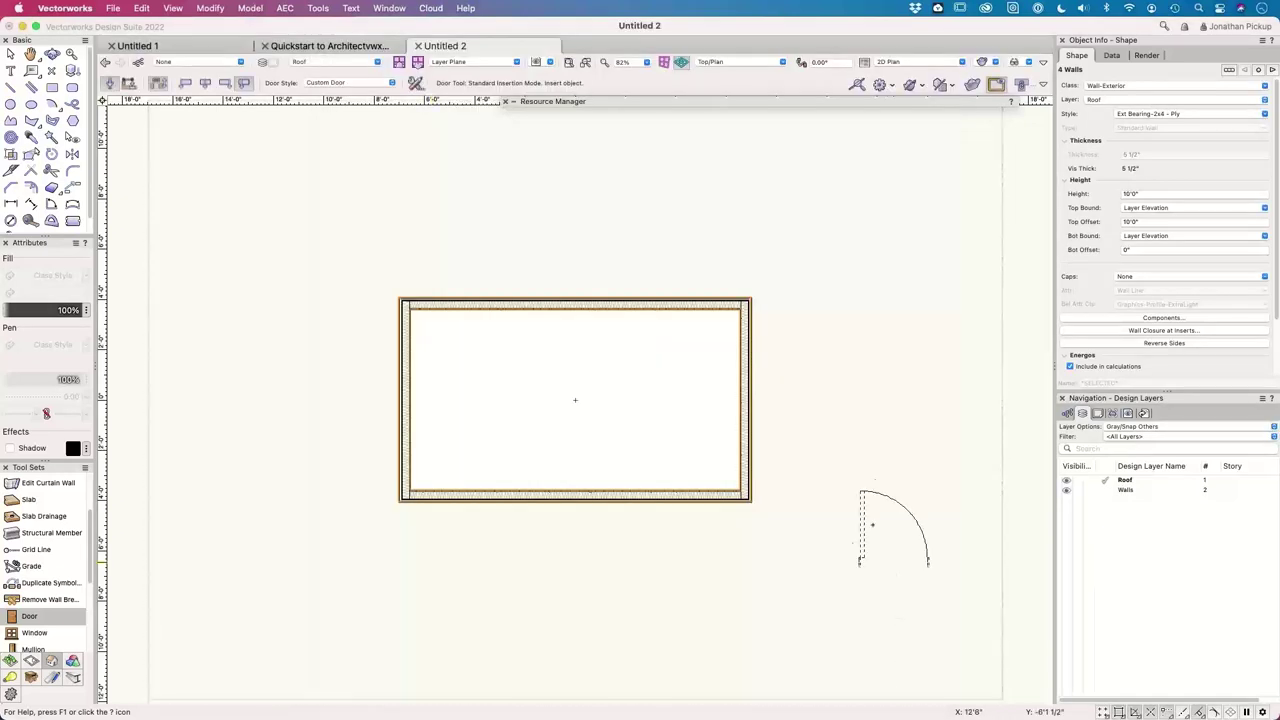
- Insert the door at the midpoint of the building's right end wall, swinging outward and hinged on the upper jamb
click(731, 287)
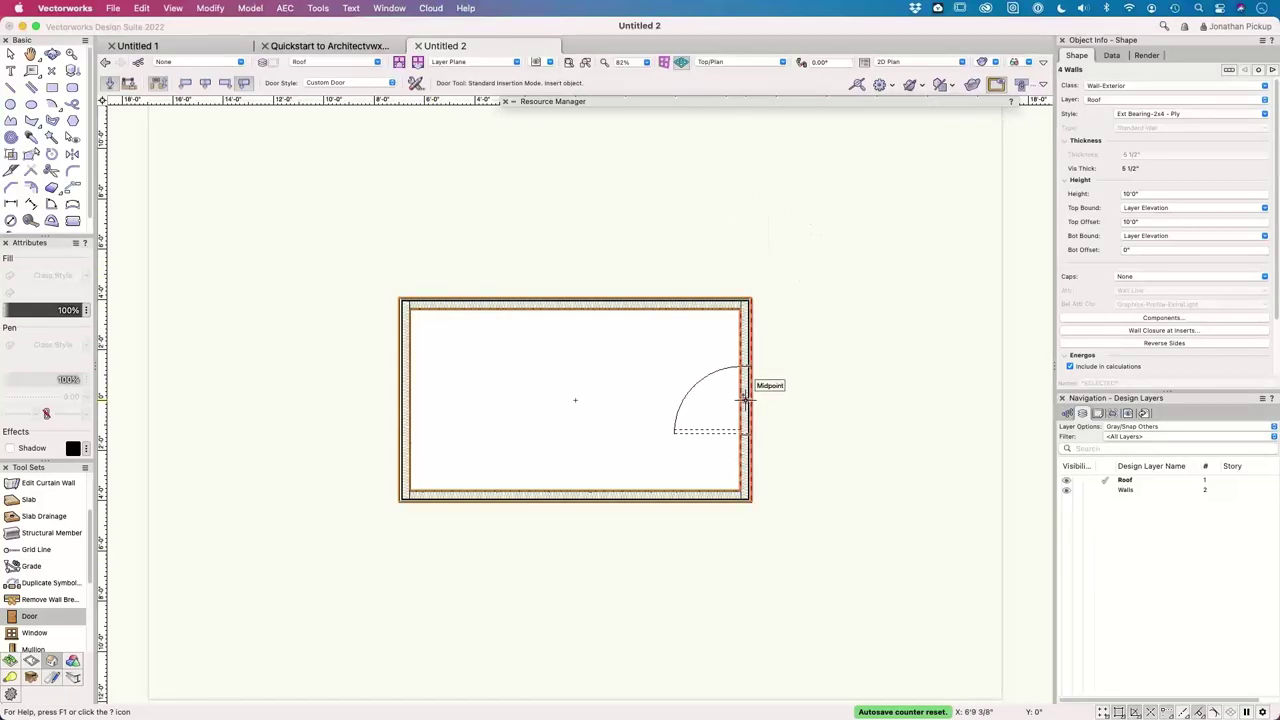
middle_drag(768, 400, 571, 320)
scroll(557, 321, up, 1)
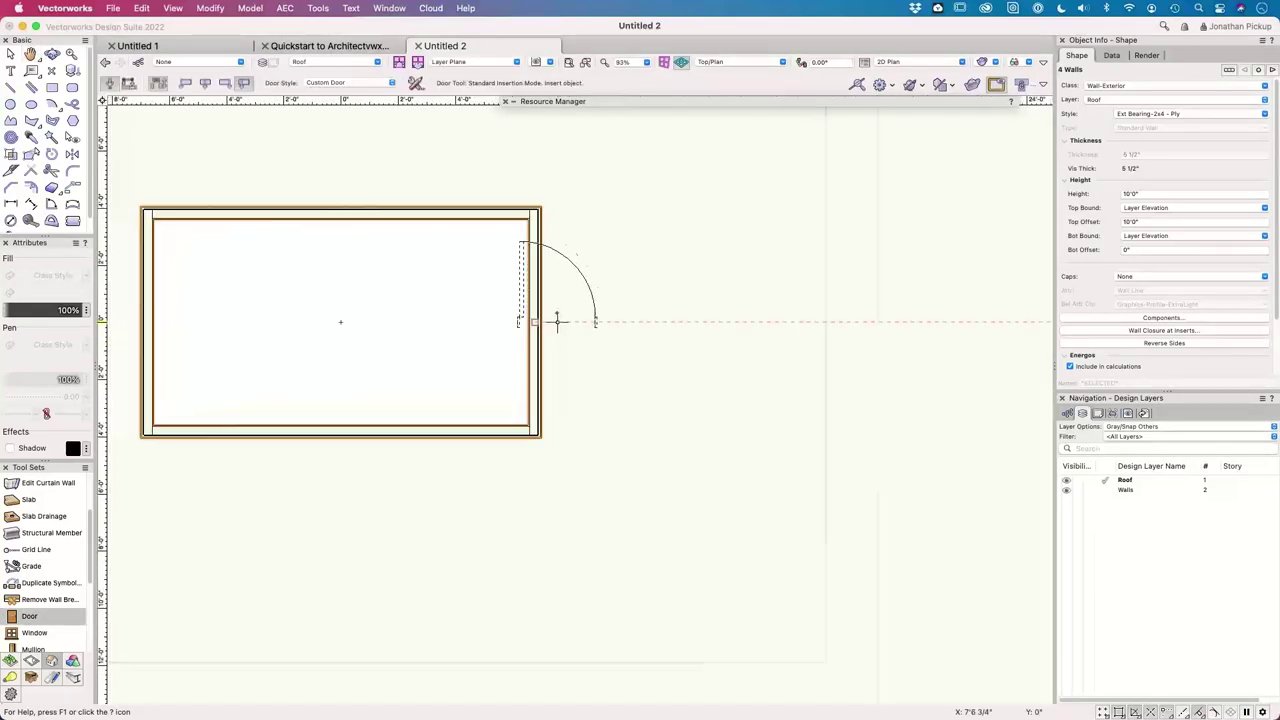
scroll(557, 321, up, 3)
scroll(557, 316, down, 1)
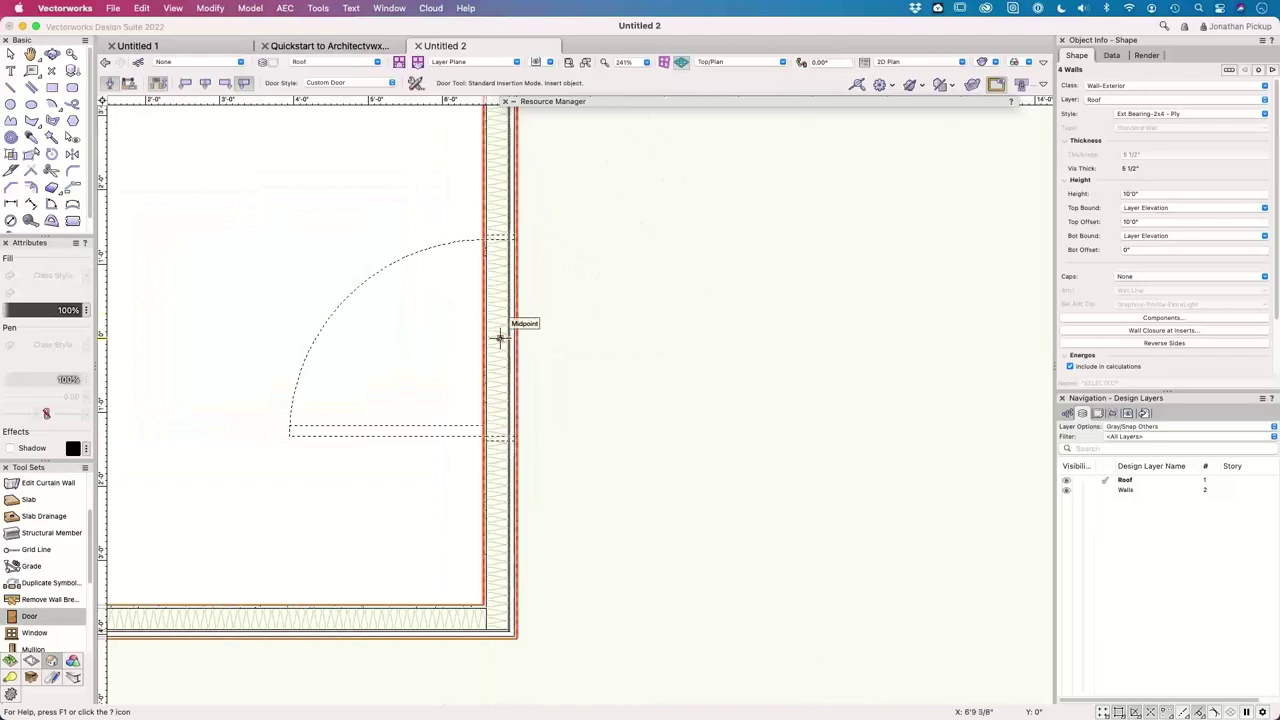
click(507, 338)
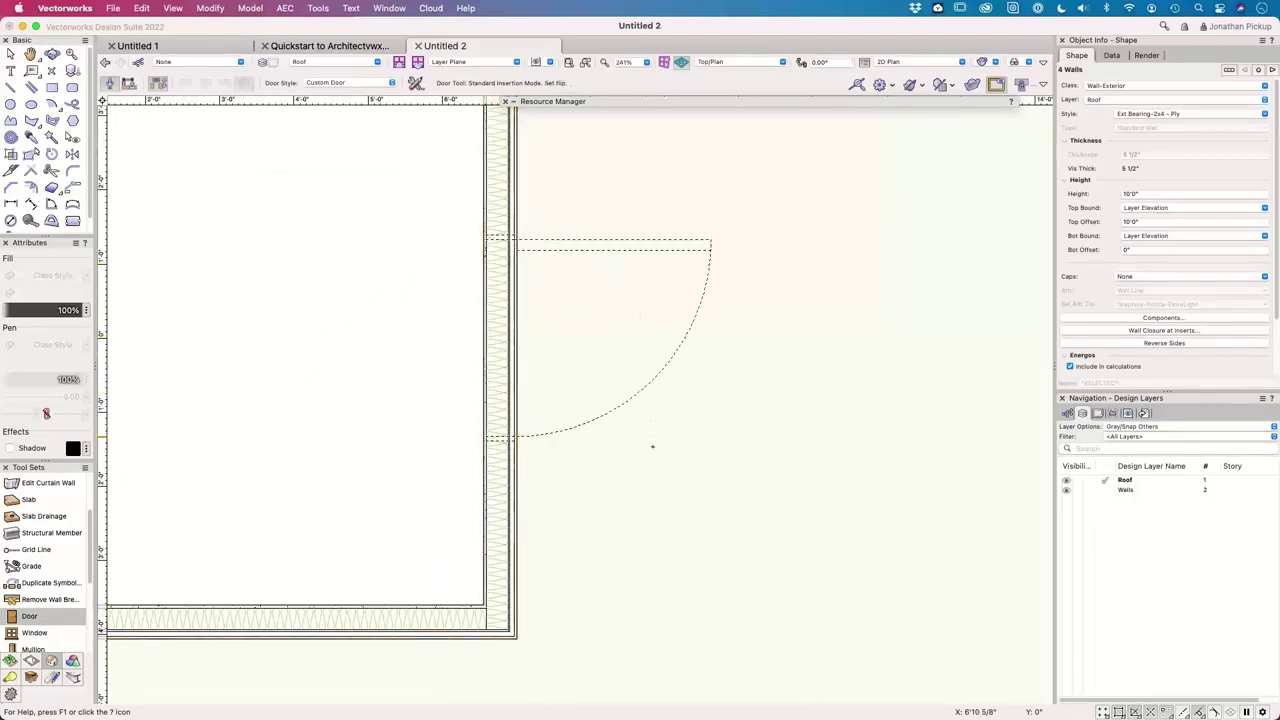
click(651, 434)
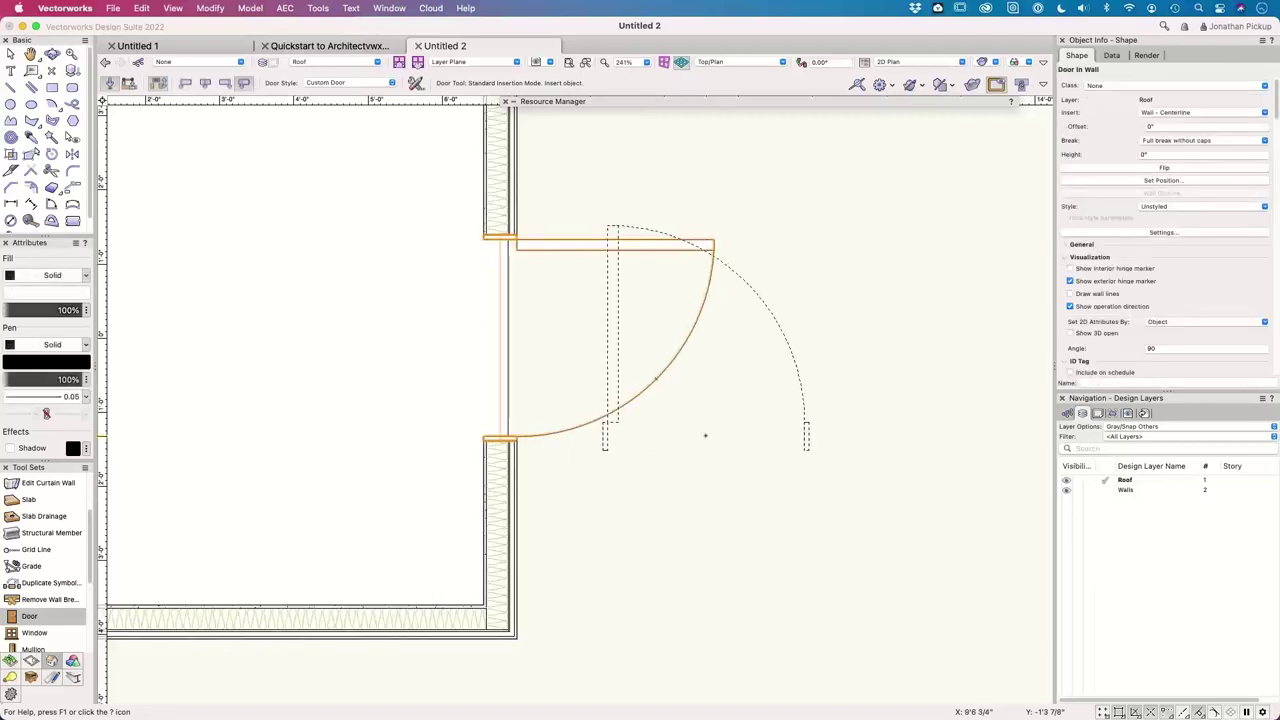
key(x)
scroll(707, 436, down, 2)
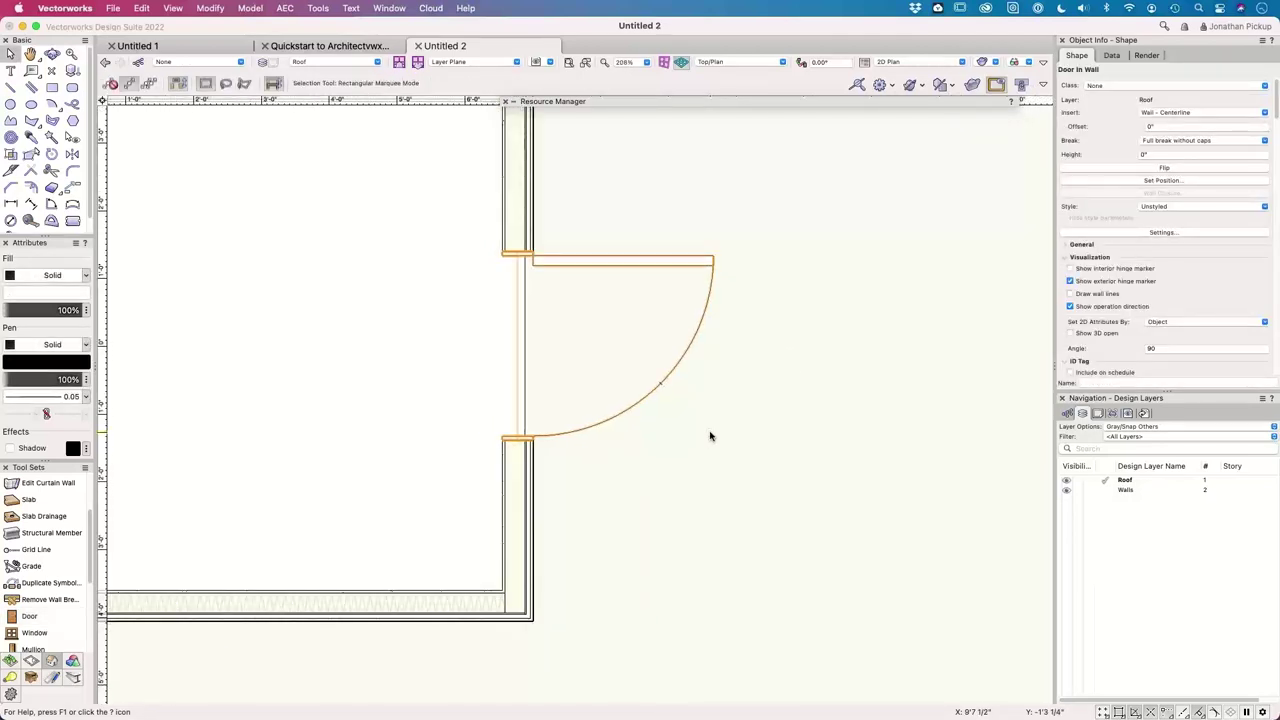
- Set the position of the door's lower jamb to about 630 mm along the wall from the lower-right wall corner
scroll(712, 434, down, 1)
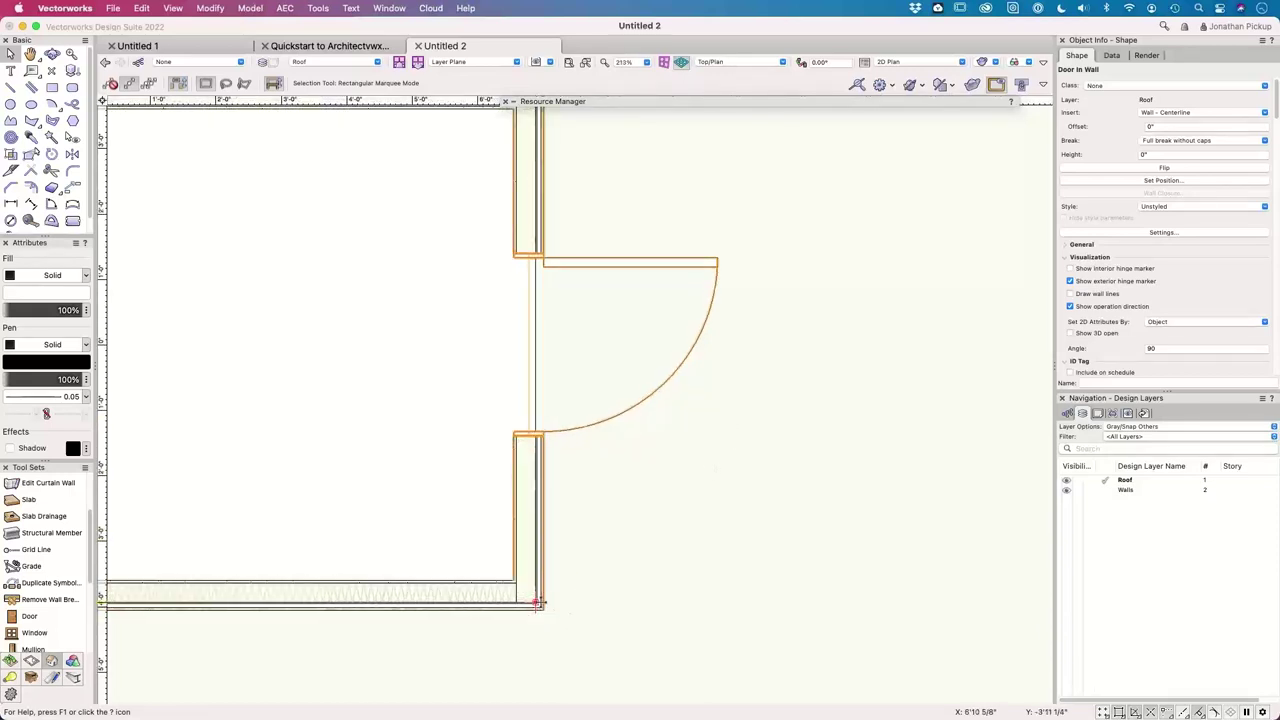
scroll(537, 594, up, 3)
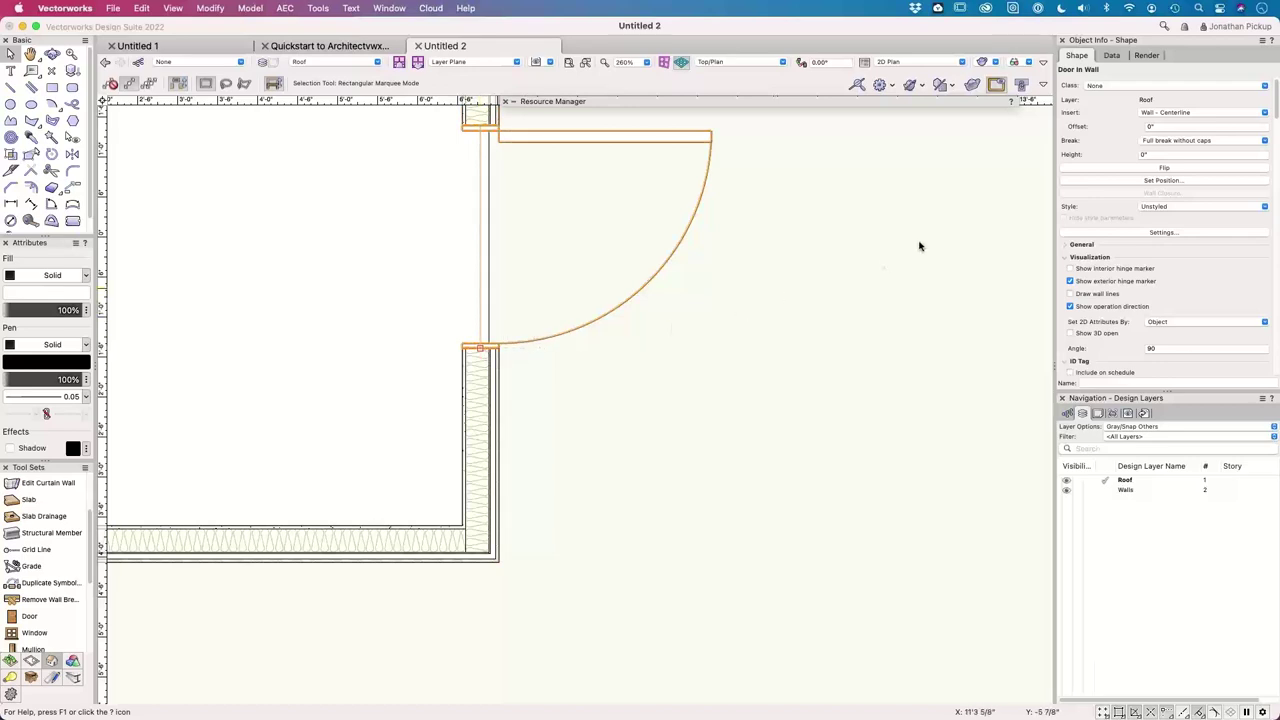
click(1107, 182)
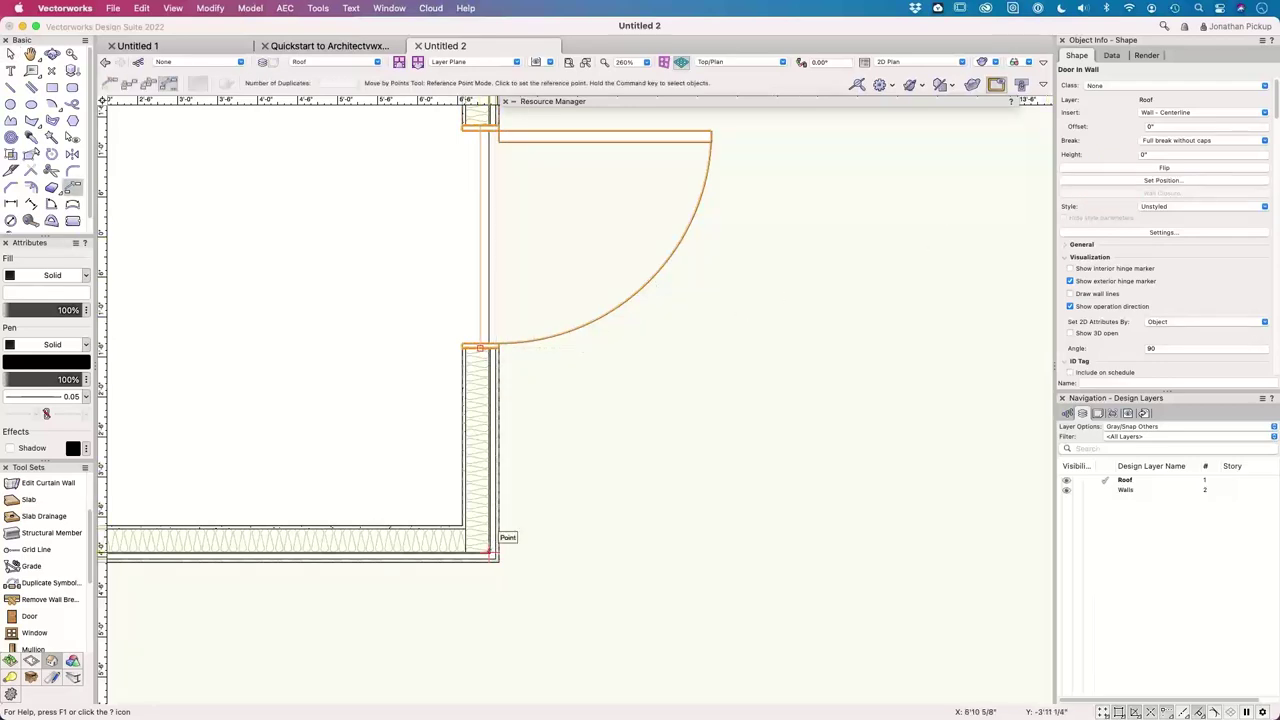
click(489, 552)
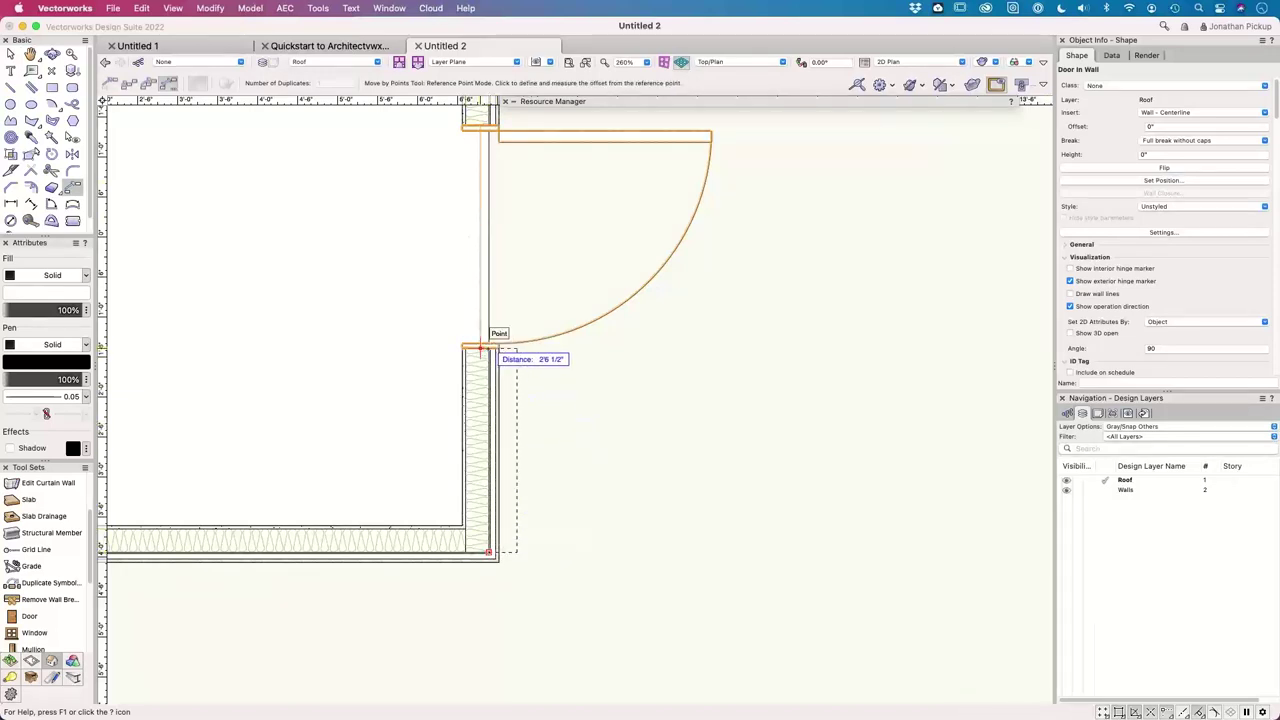
click(489, 350)
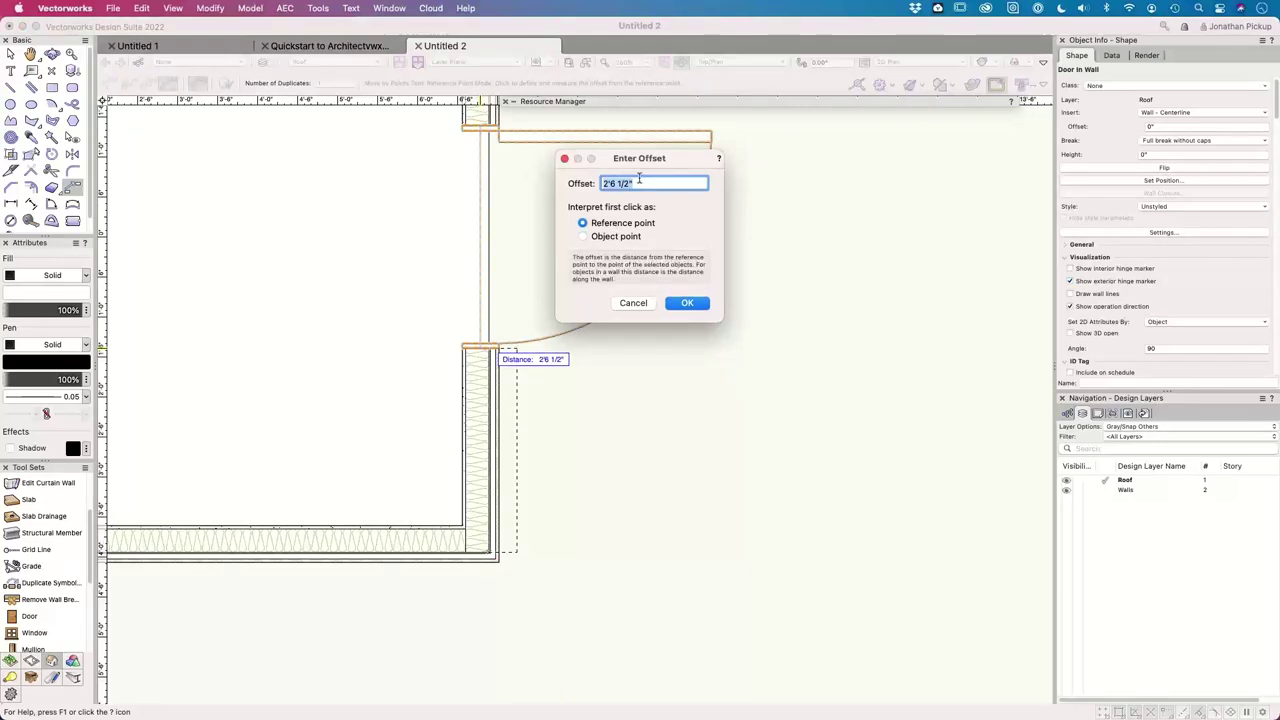
text(63)
text(mm)
key(Return)
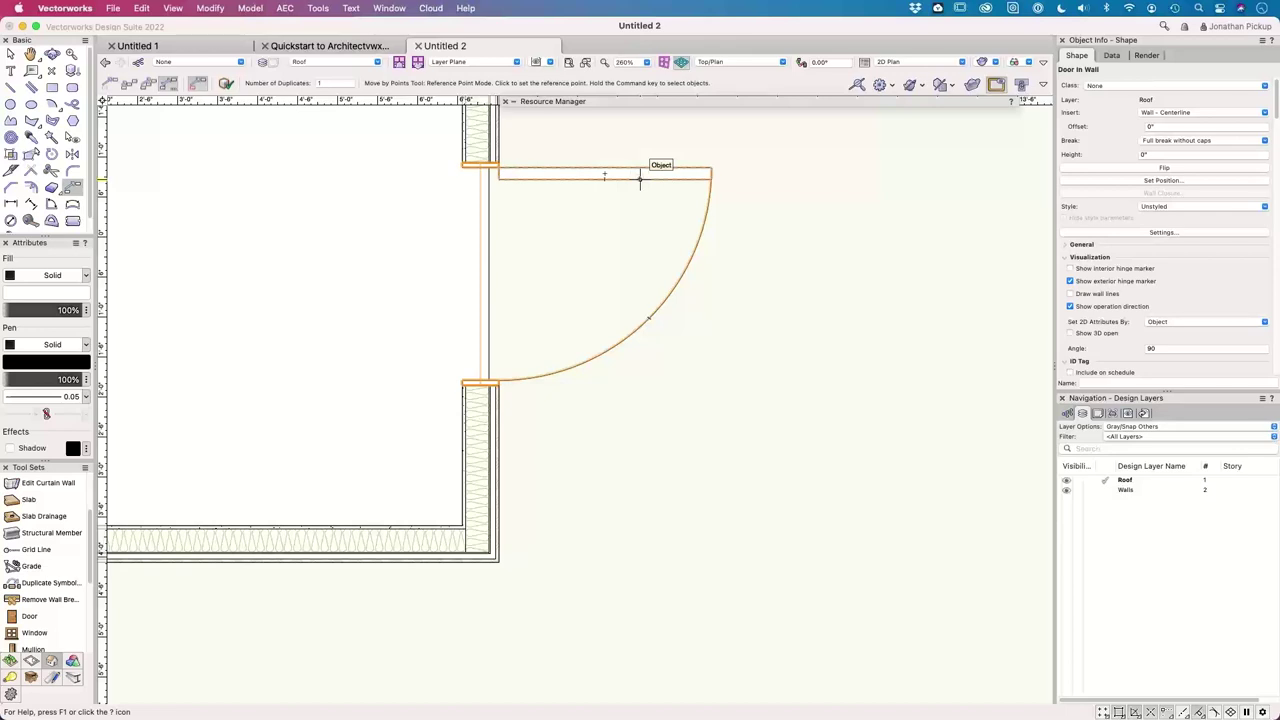
- Examine the door in a right isometric view, toggle its 3D open display on and off, and return to Top/Plan
scroll(576, 388, down, 2)
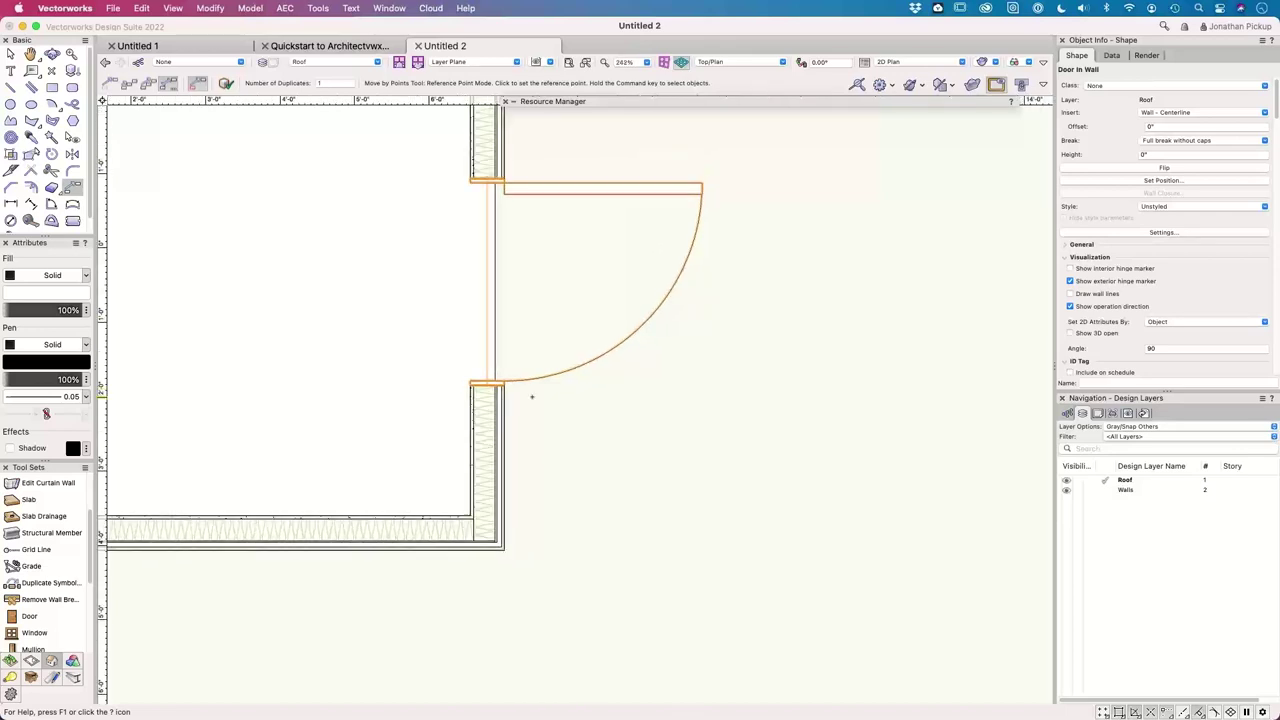
scroll(540, 388, down, 5)
middle_drag(371, 357, 583, 372)
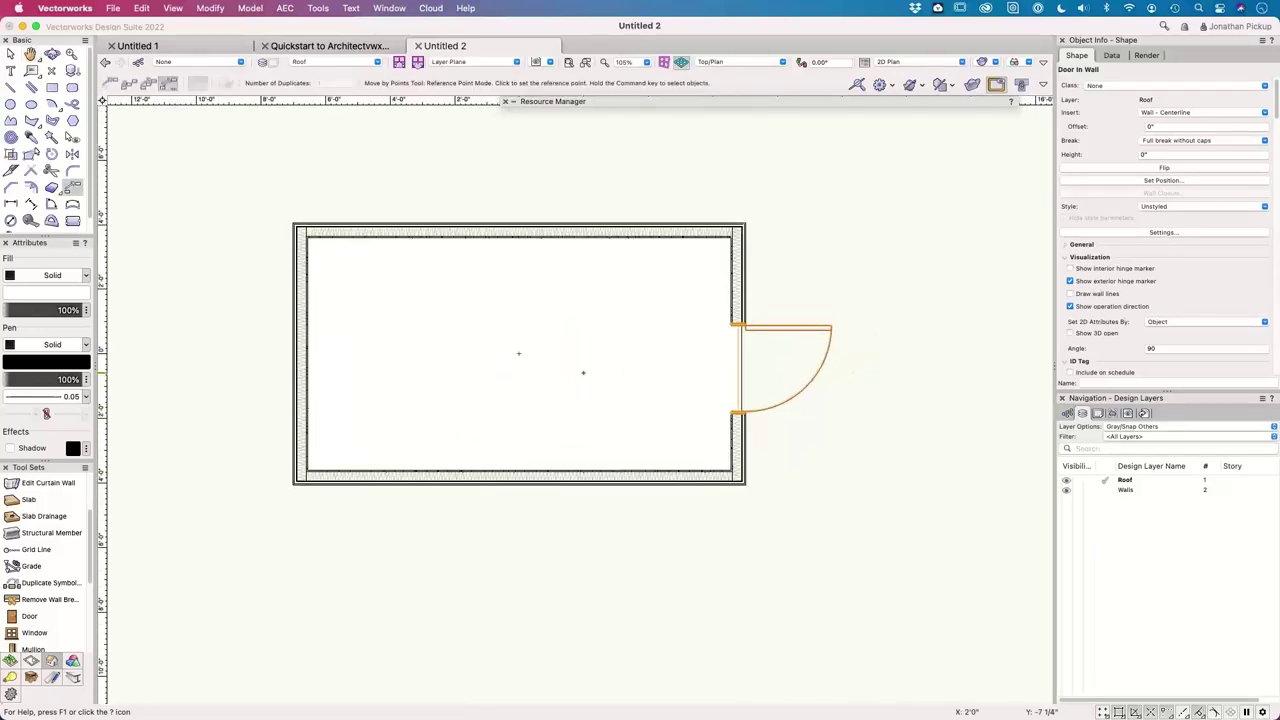
key(3)
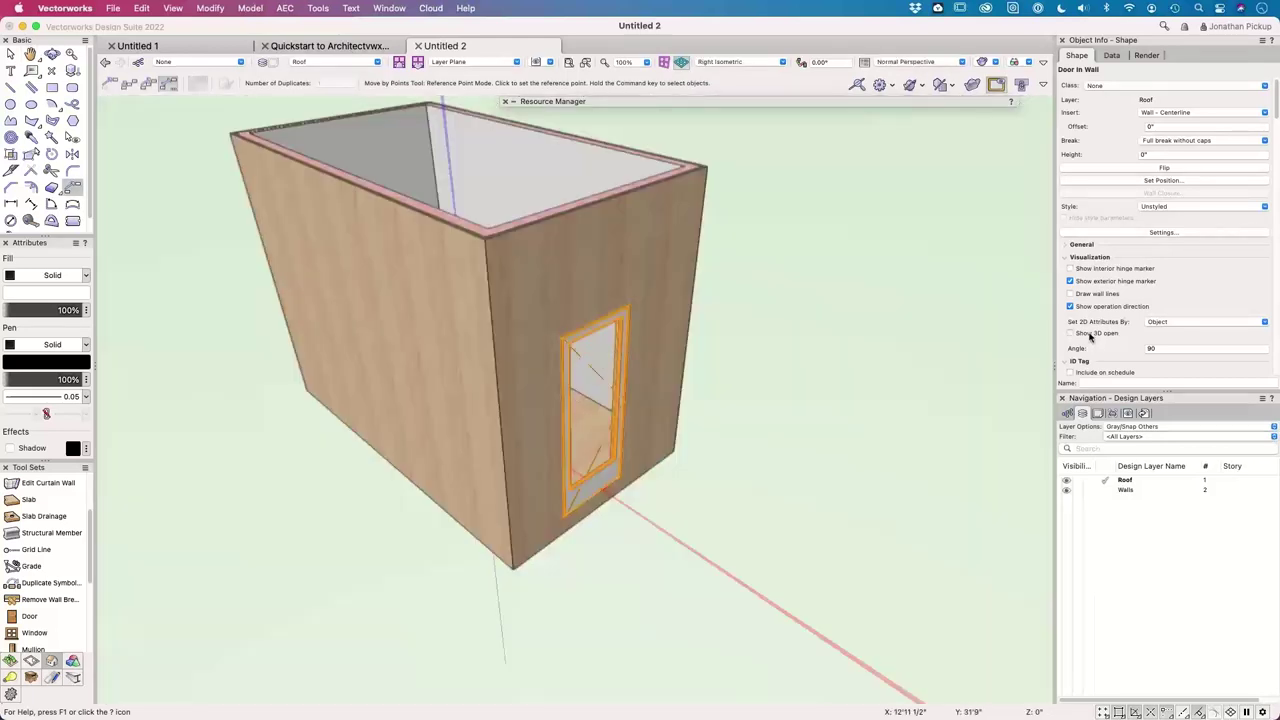
click(1090, 337)
click(1090, 337)
key(F5)
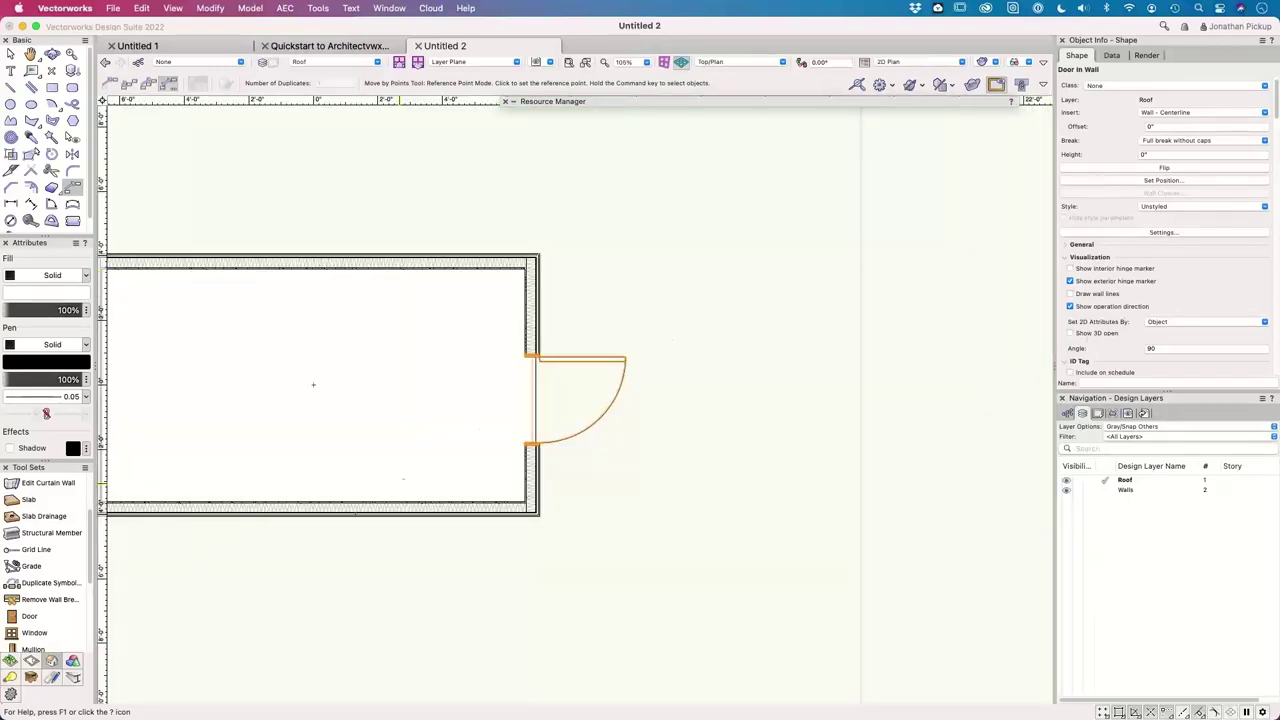
- Start the Window tool, open its preferences and set the sash type to Custom
click(36, 633)
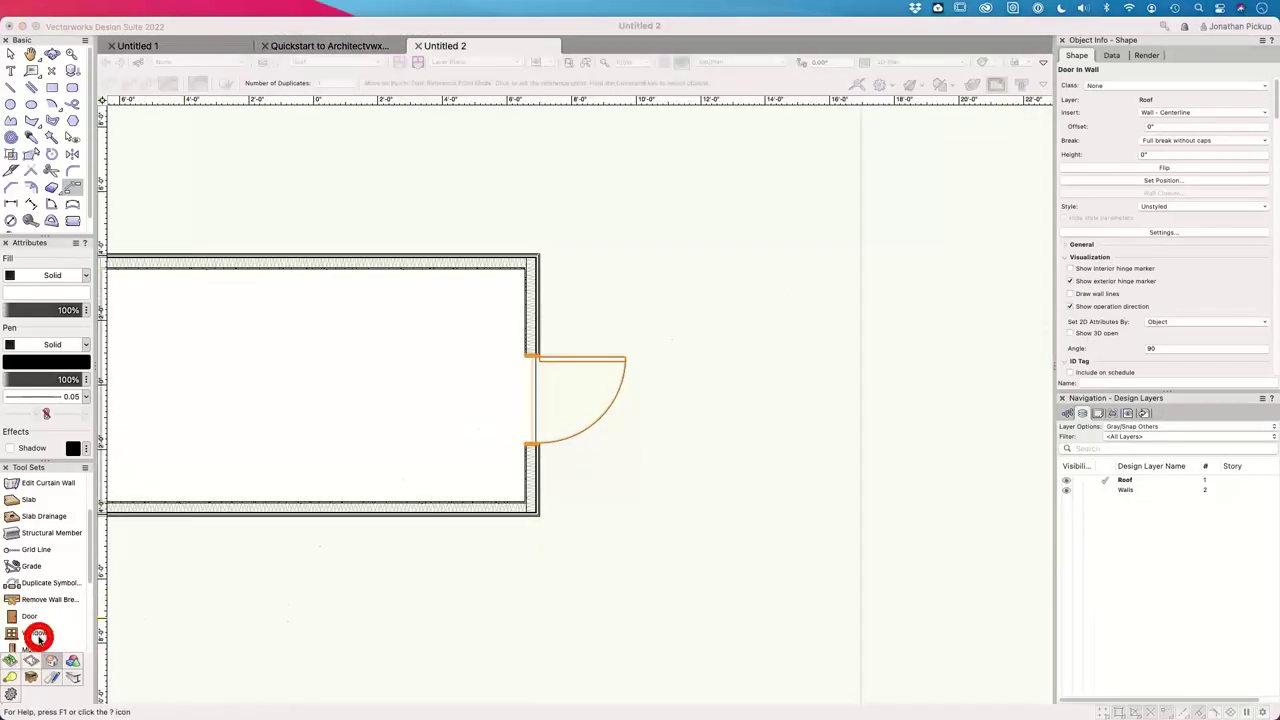
mouse_move(216, 447)
middle_down()
mouse_move(523, 350)
mouse_move(511, 404)
middle_up()
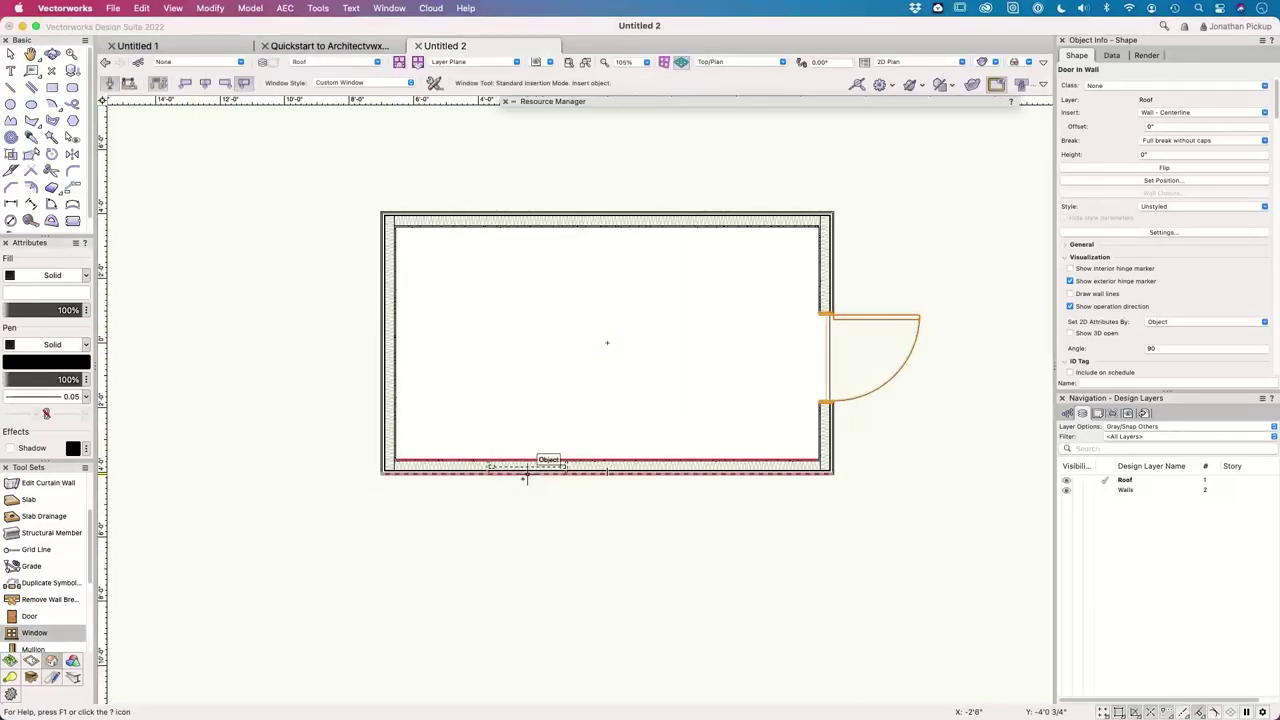
click(435, 85)
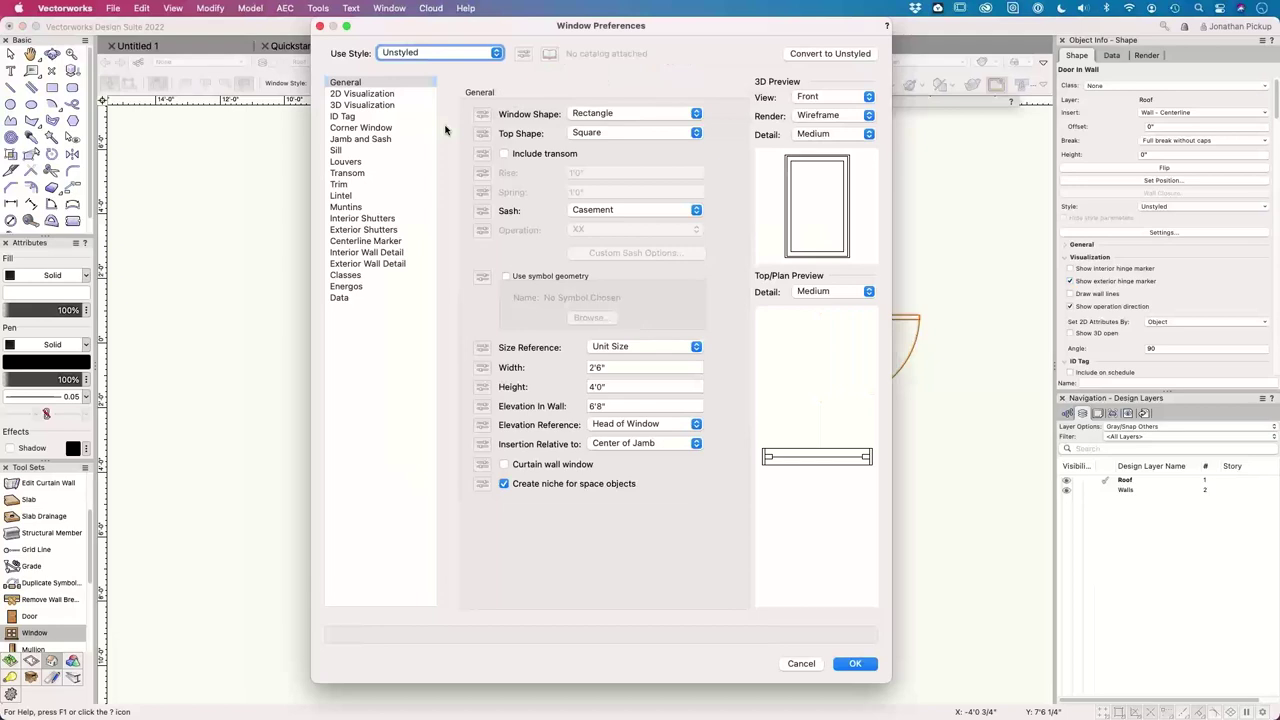
click(348, 83)
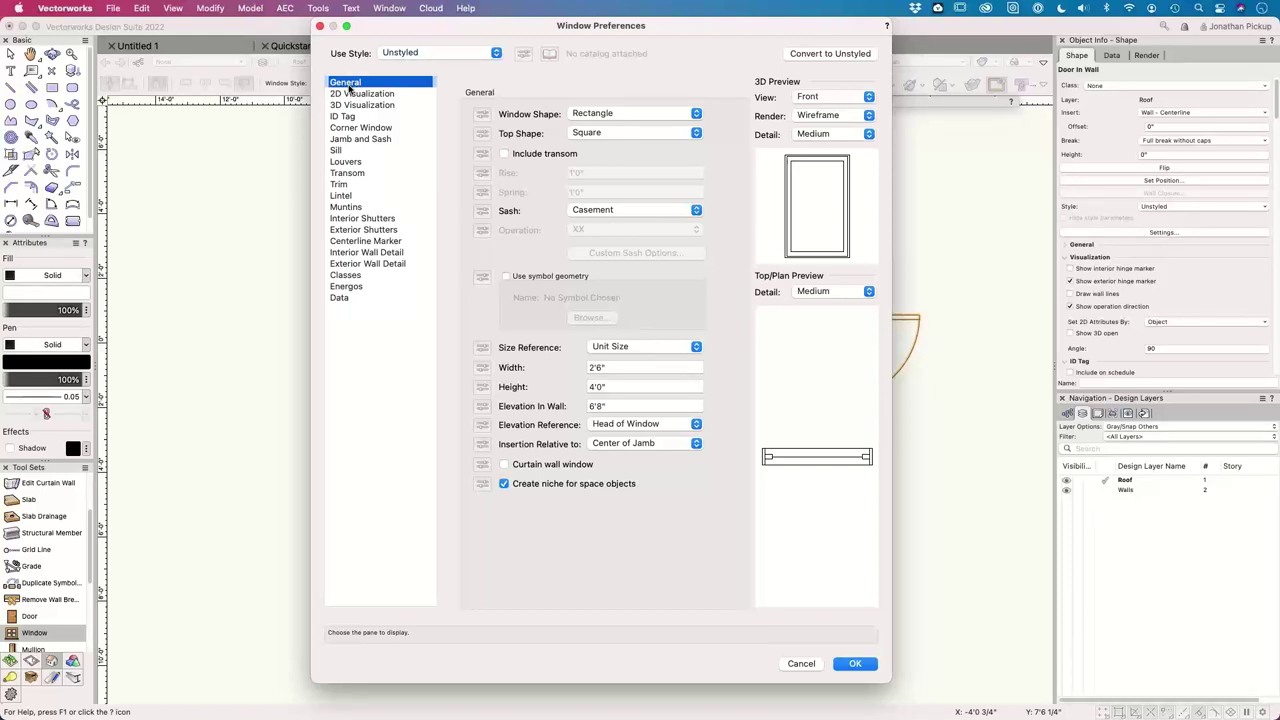
click(610, 210)
click(580, 216)
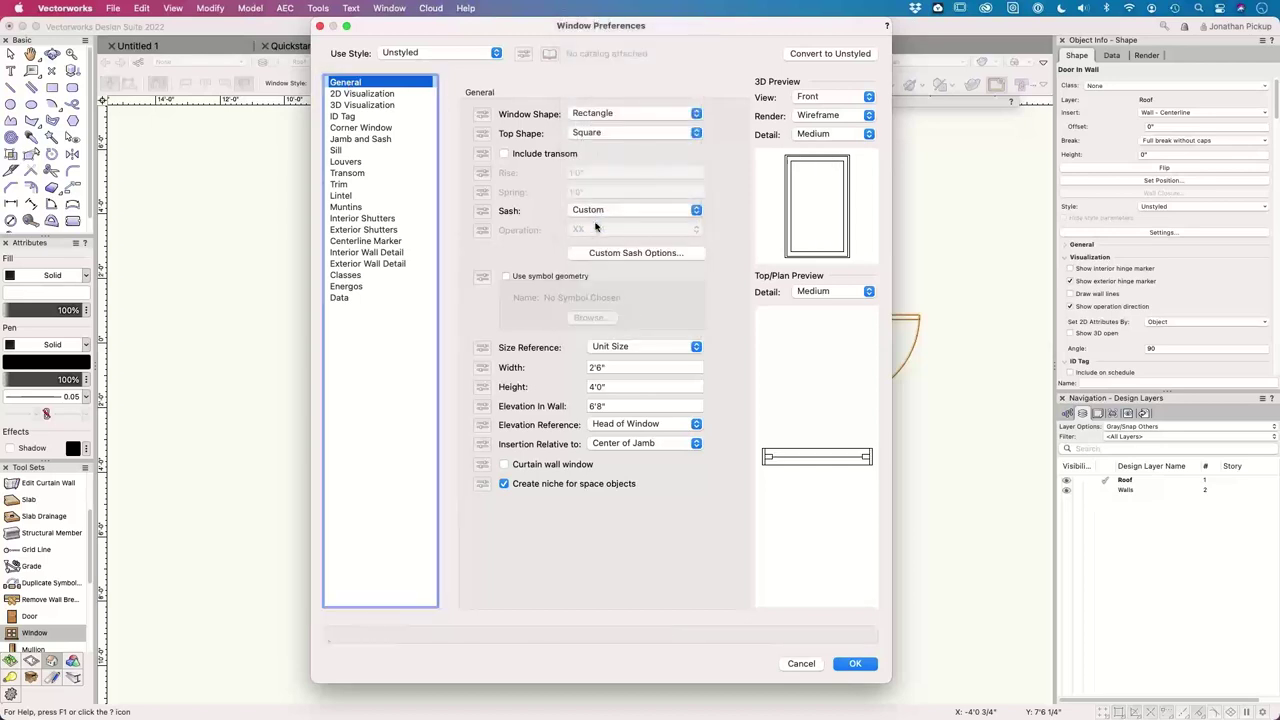
- Set the window's width to 1735 mm
click(615, 368)
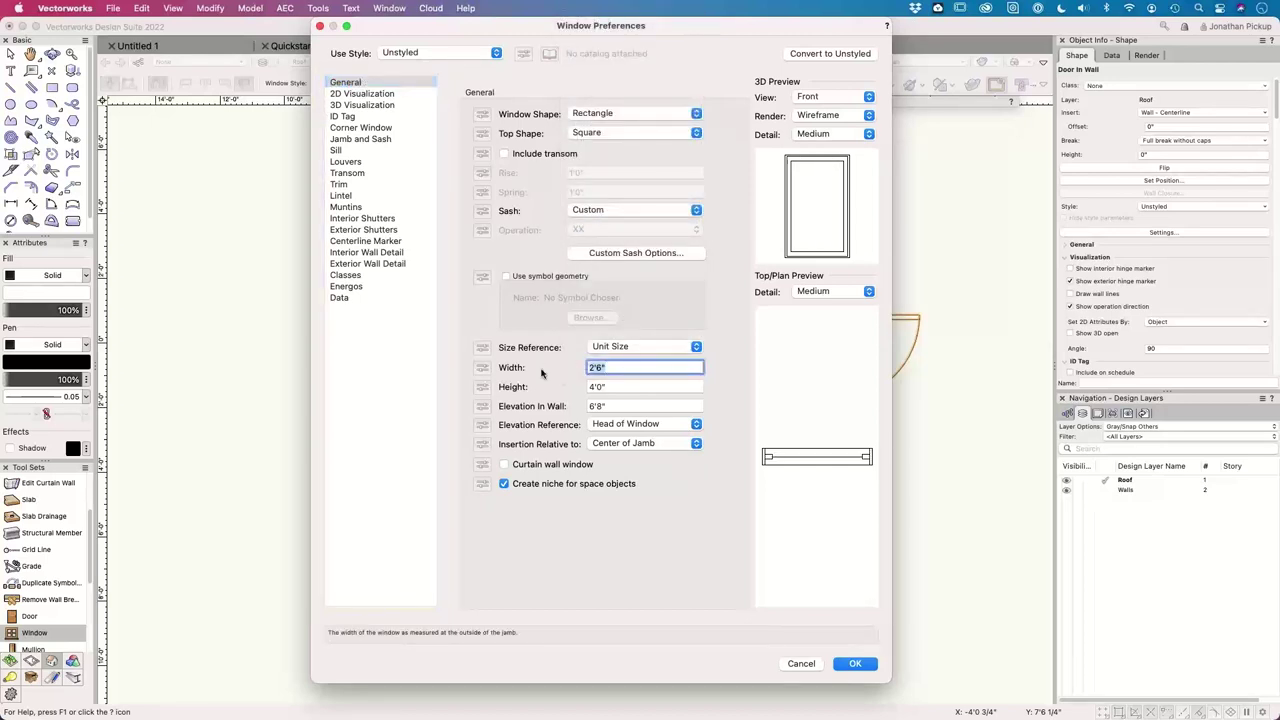
text(1735)
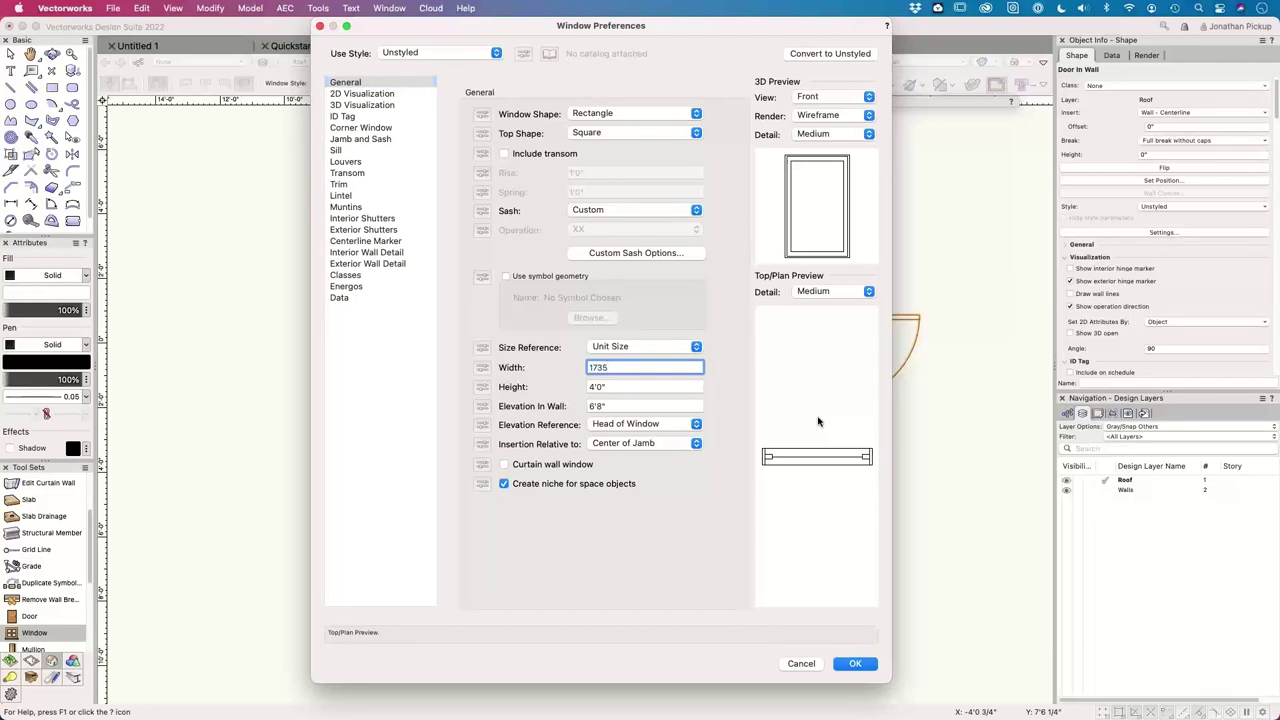
text(mm)
click(647, 391)
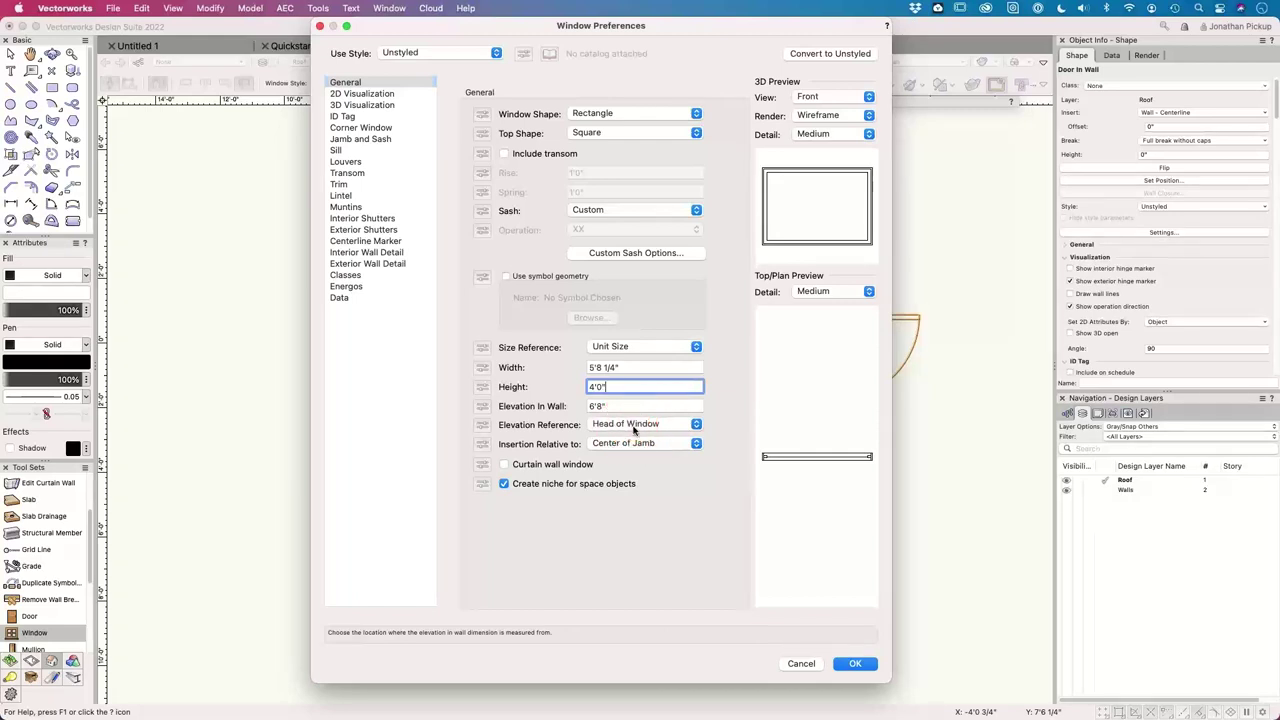
click(633, 428)
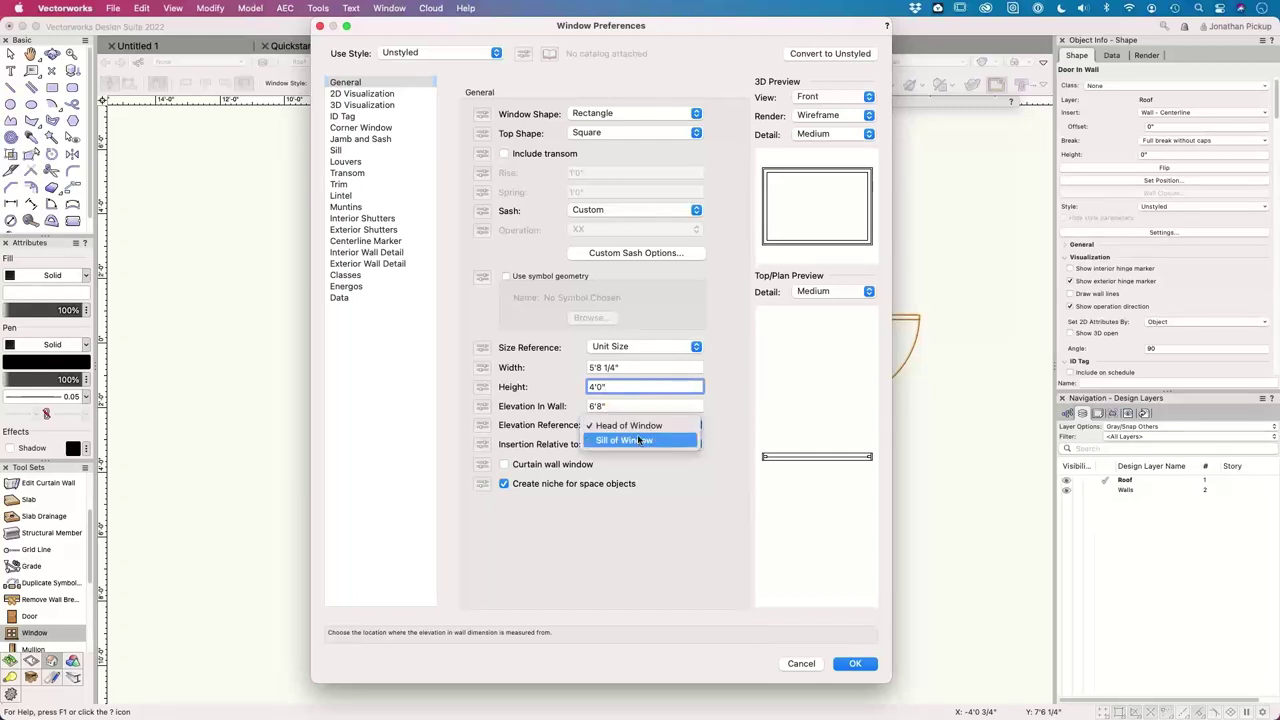
click(638, 442)
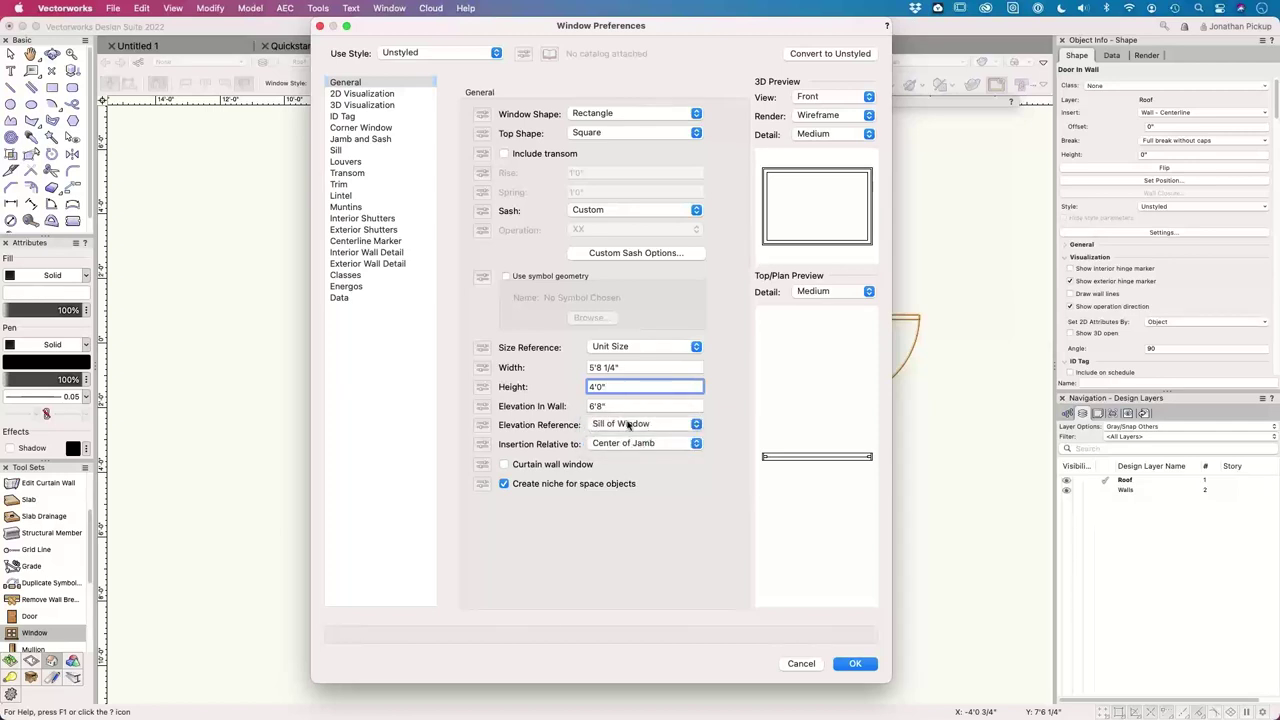
click(625, 427)
click(628, 411)
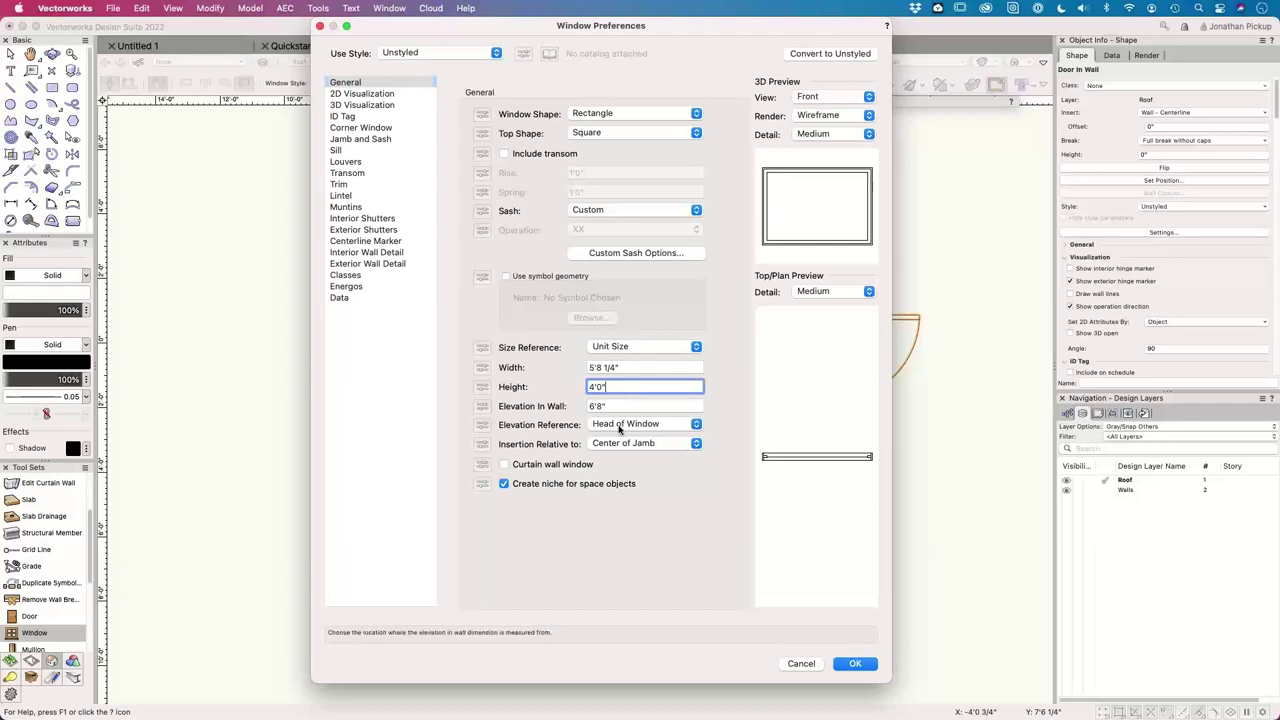
- Configure the custom sash with two columns and one row, and make the left sash an Awning
click(632, 253)
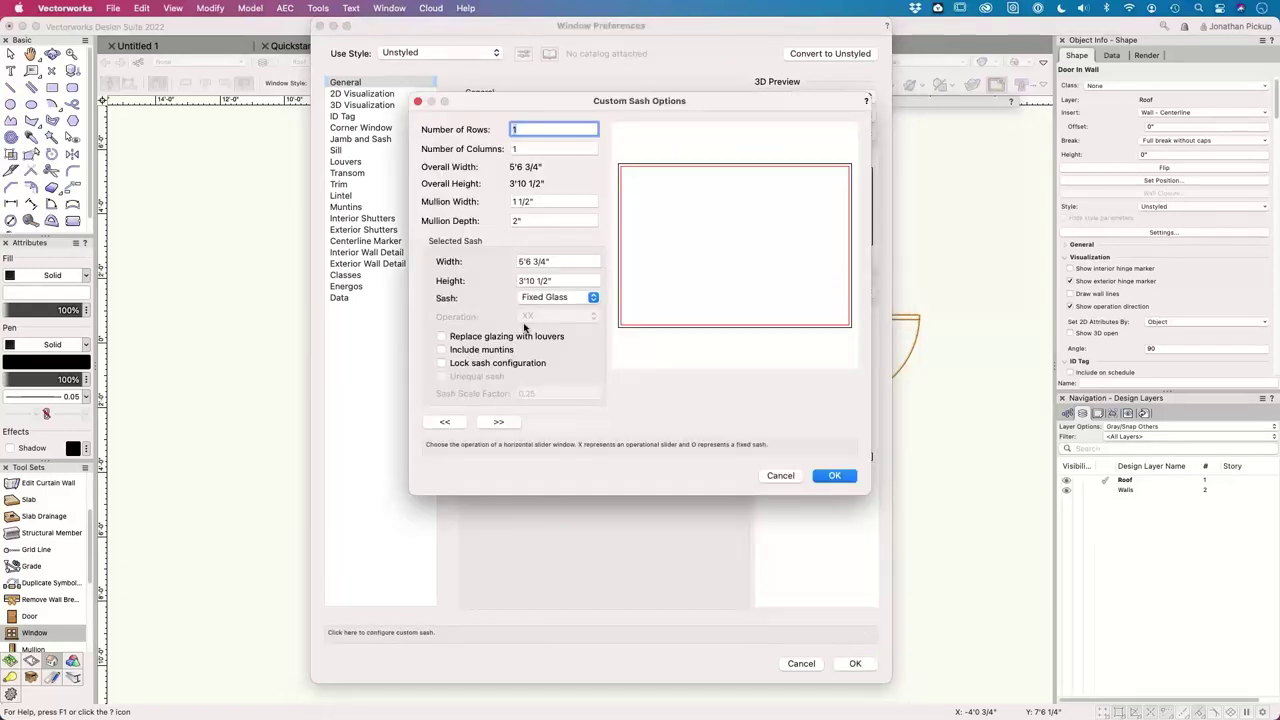
key(Tab)
text(2)
key(Tab)
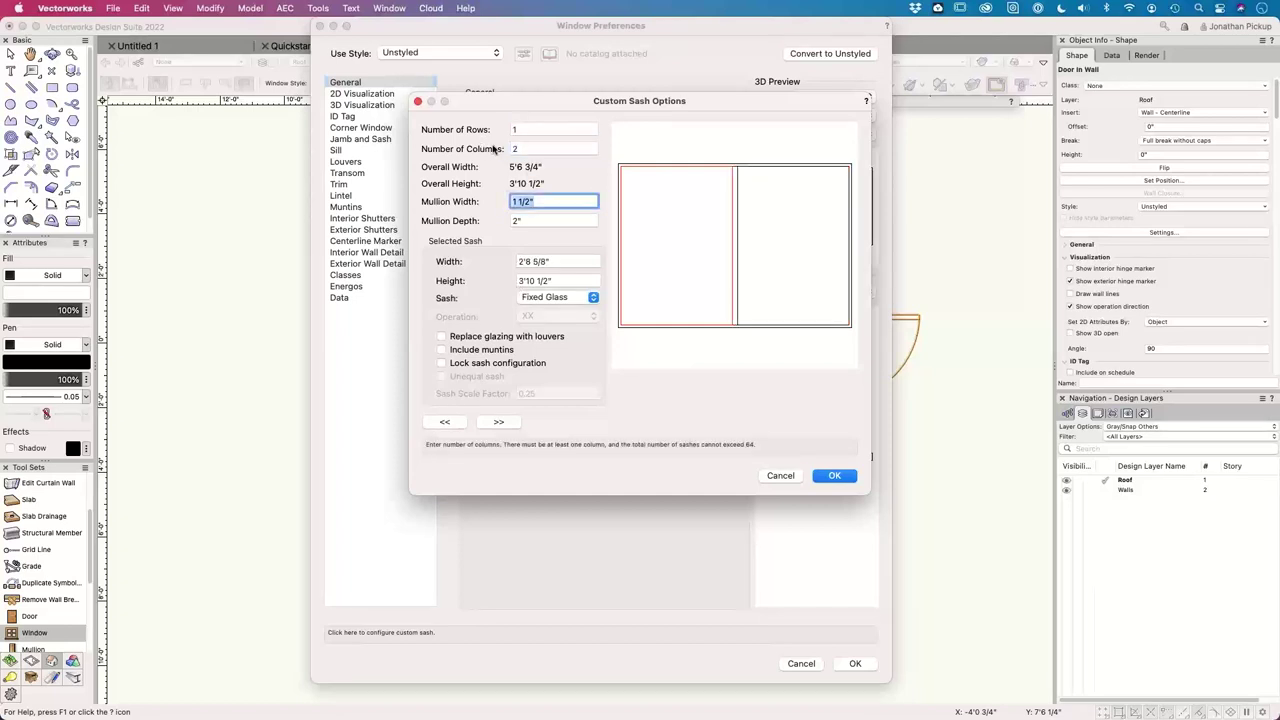
click(558, 298)
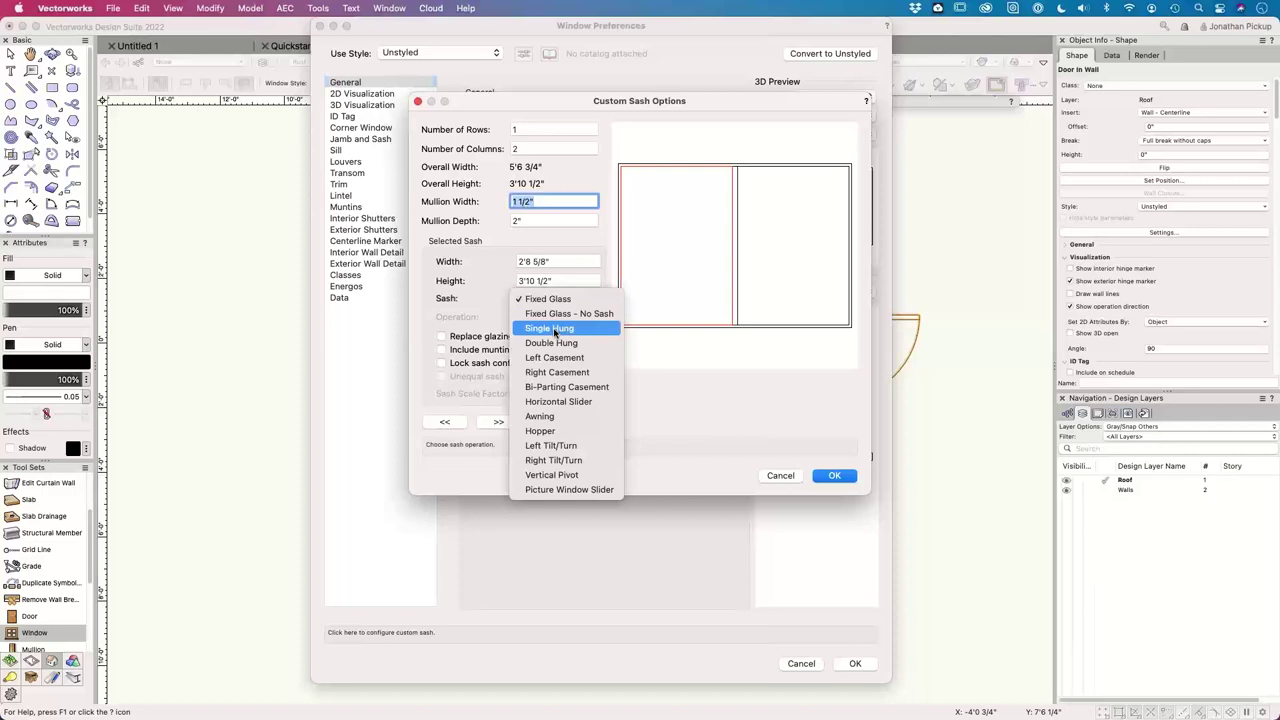
click(550, 418)
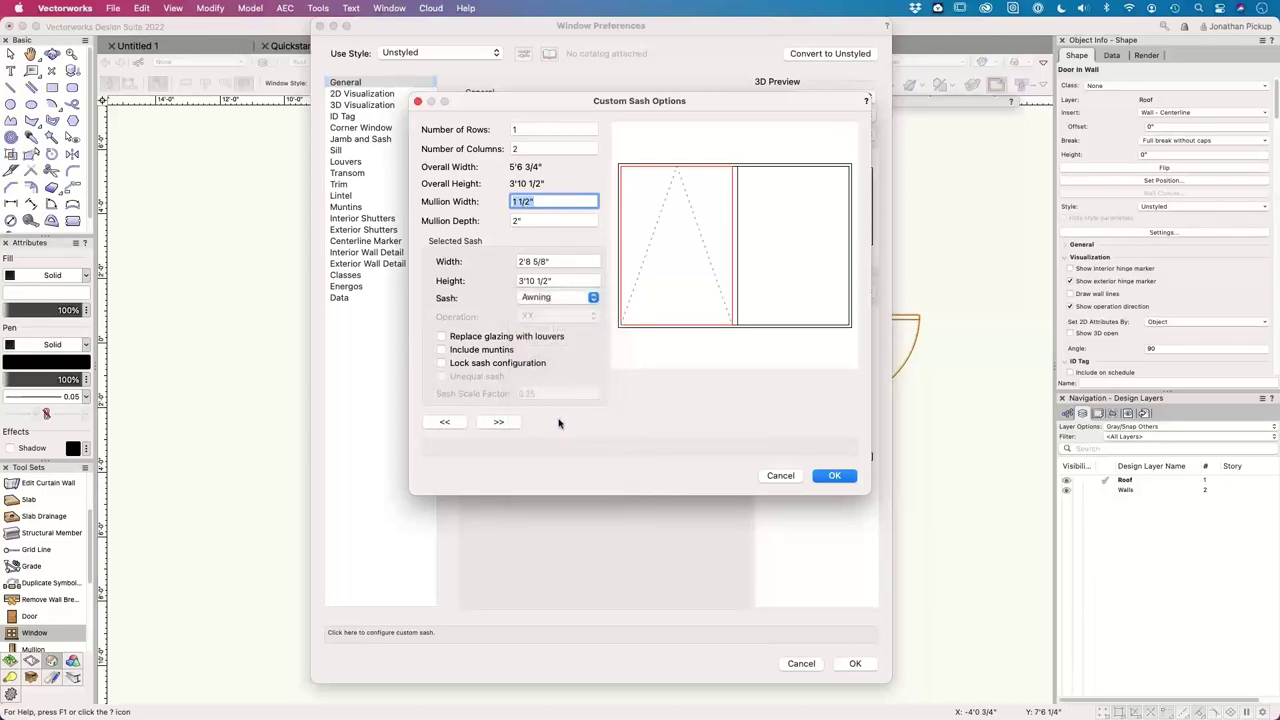
click(834, 475)
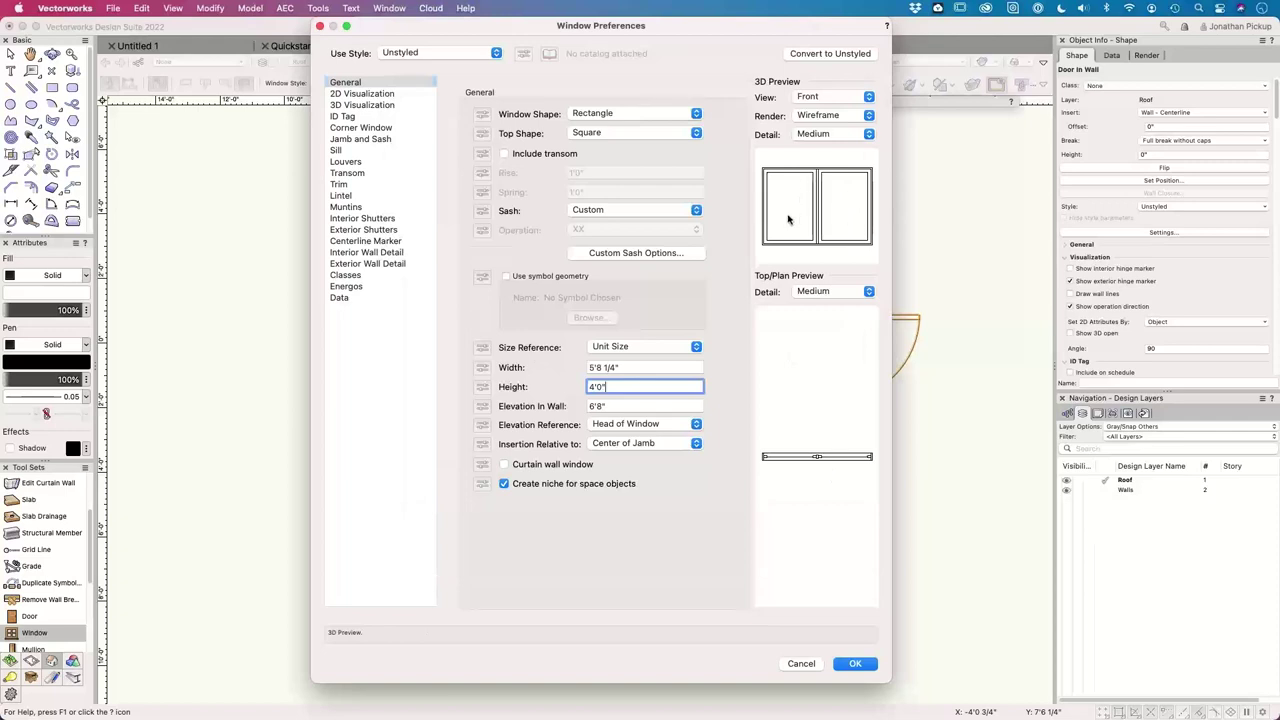
- Enable the exterior hinge direction marker in the window's 3D visualization settings
click(347, 96)
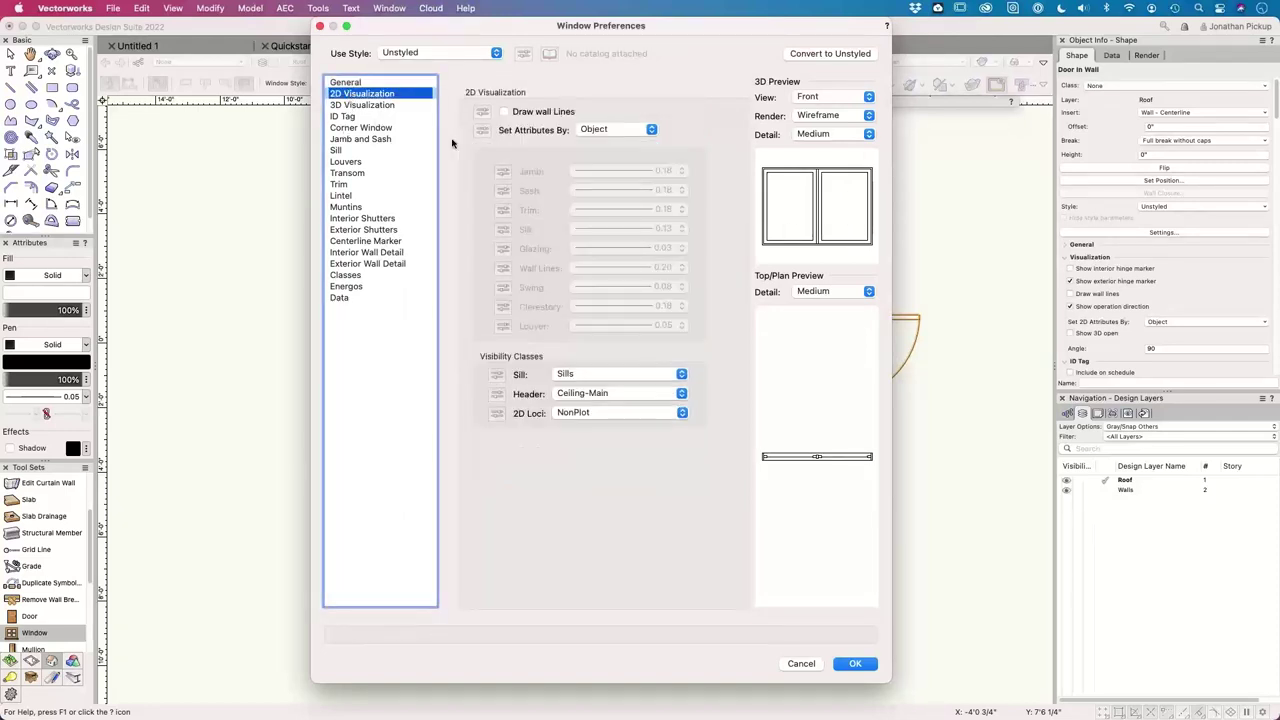
click(361, 106)
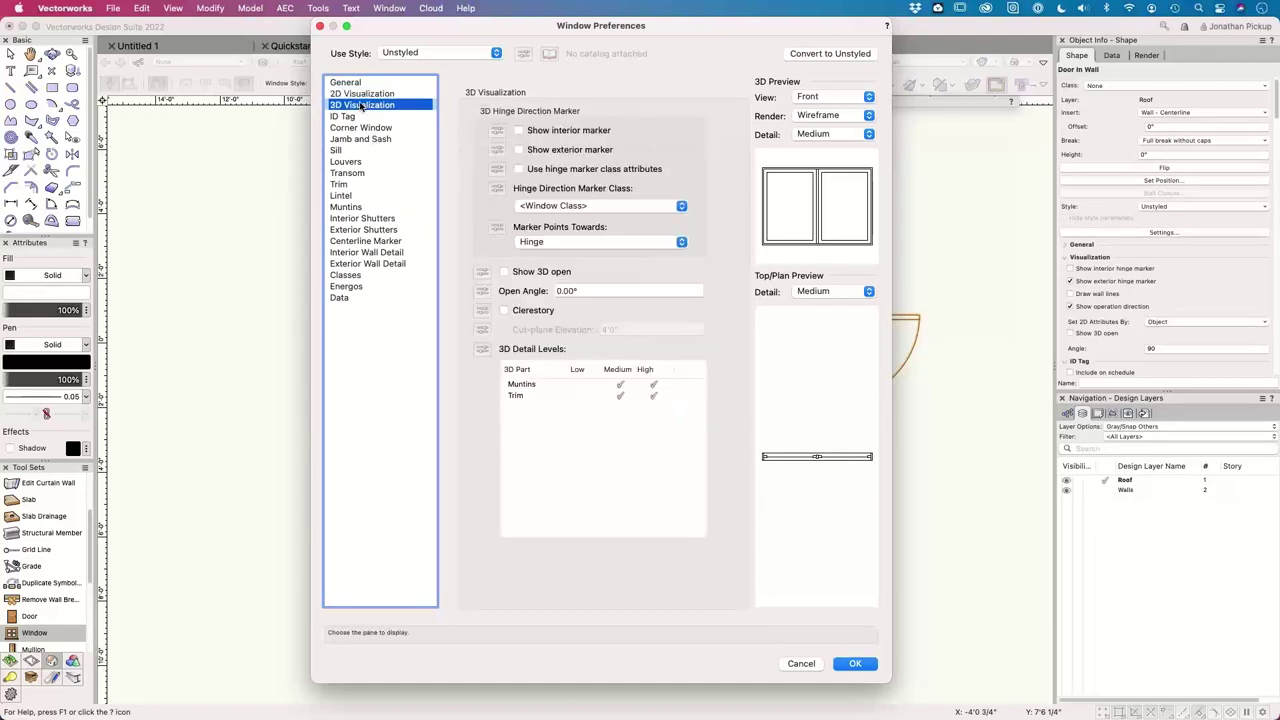
click(518, 149)
- Set the window's jamb width to 1 inch
click(345, 152)
click(350, 139)
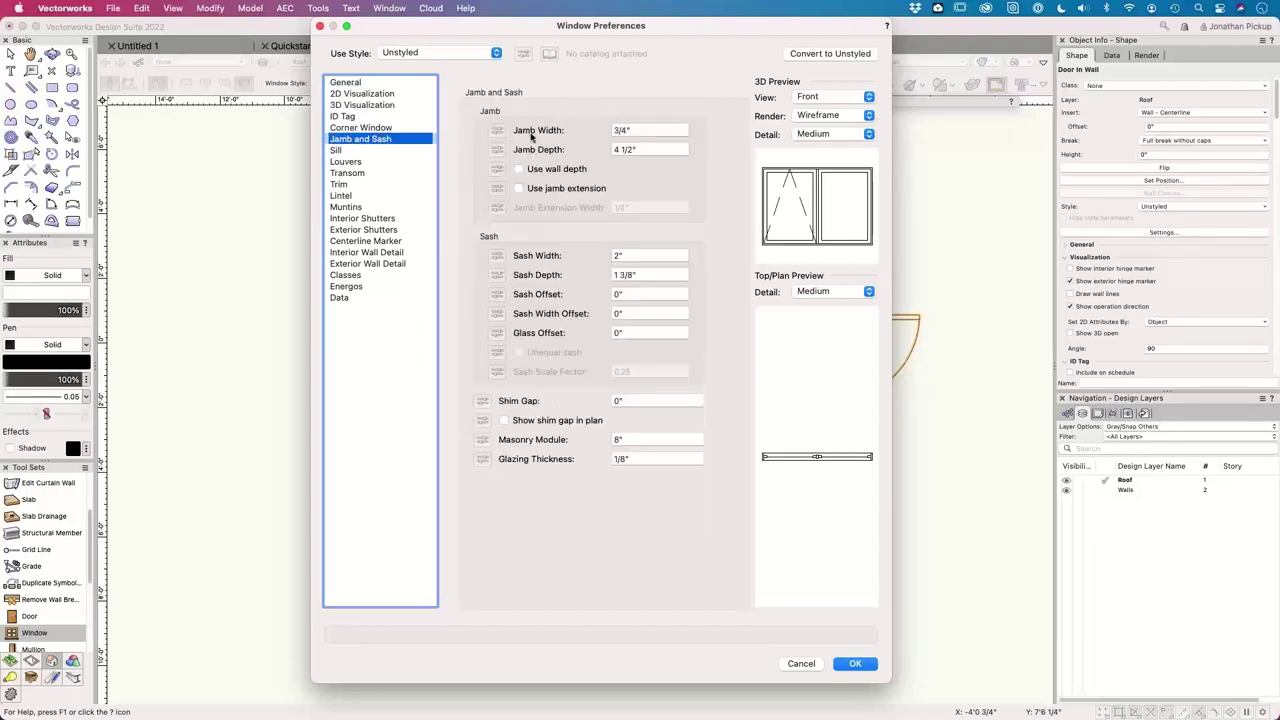
click(627, 130)
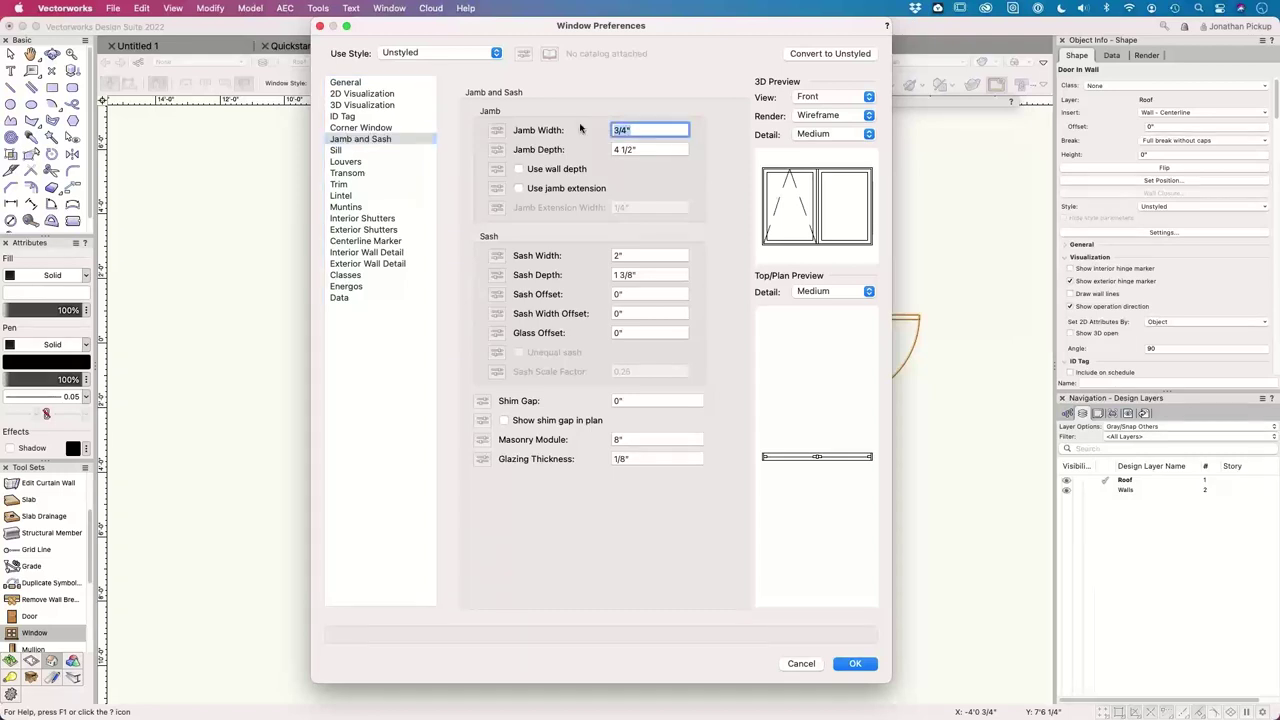
text(1)
key(Tab)
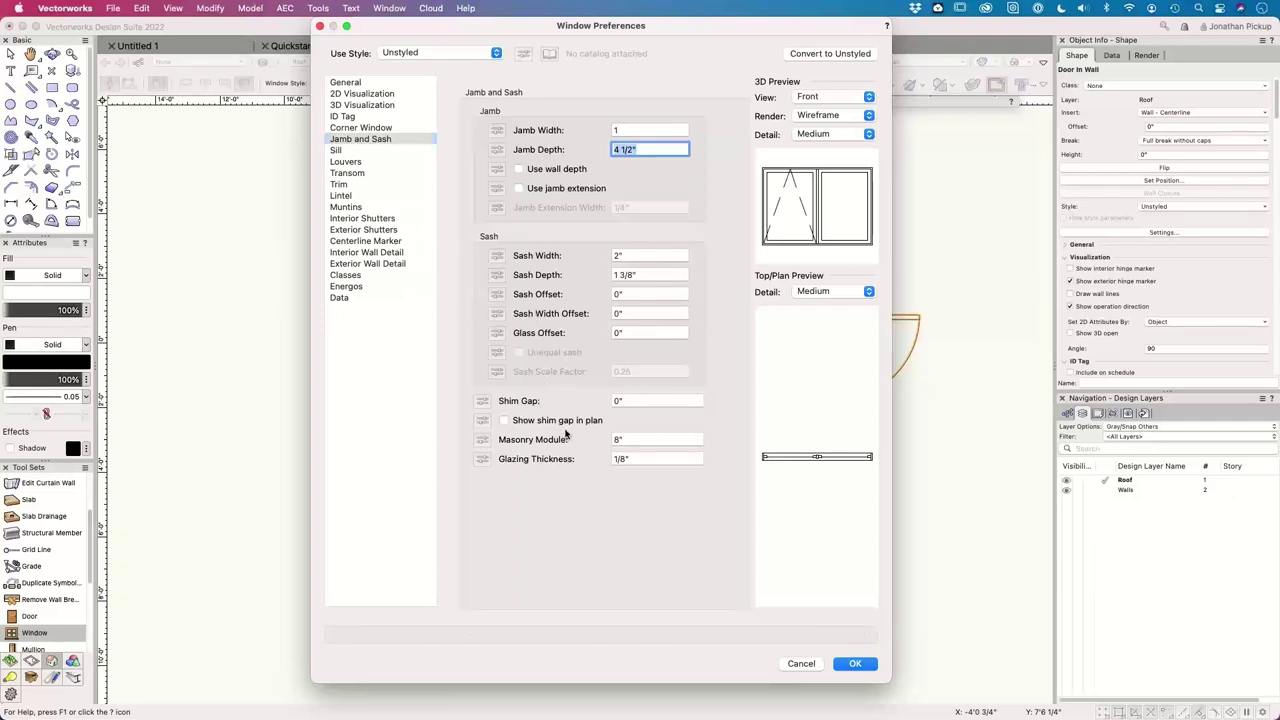
- Examine the window's sill, trim, lintel and data settings, including the user fields
click(336, 150)
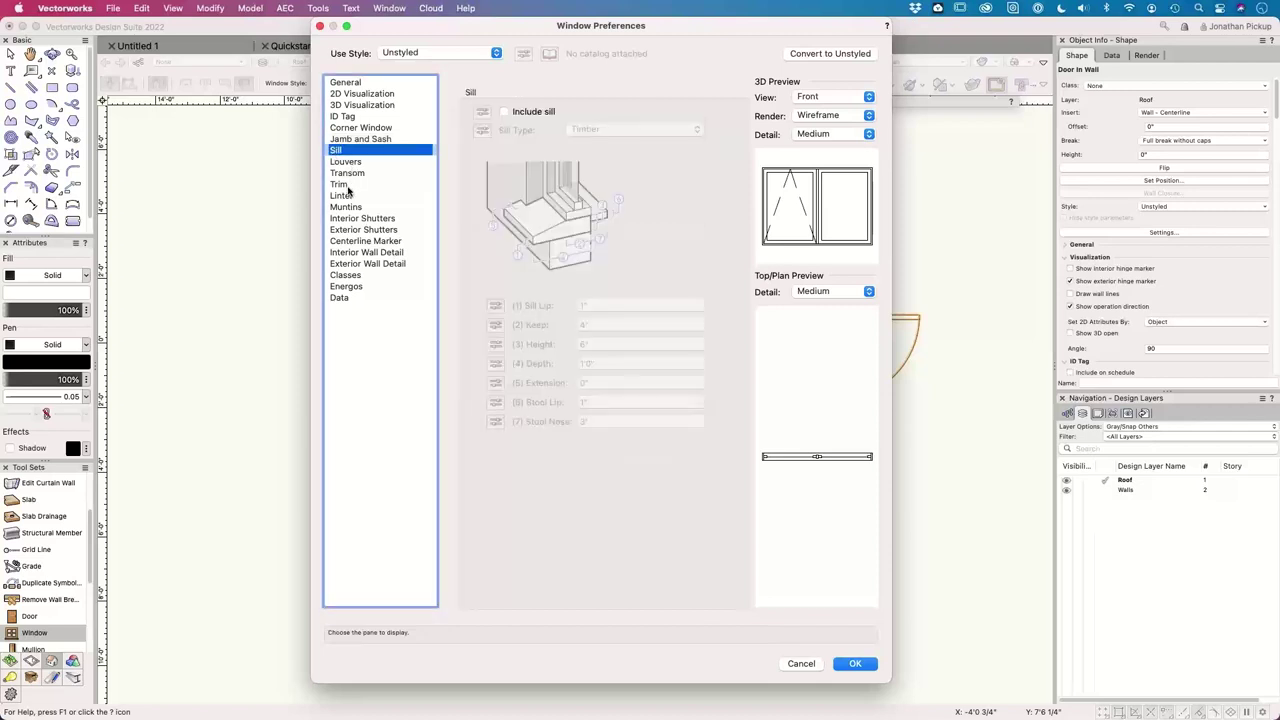
click(342, 185)
click(348, 196)
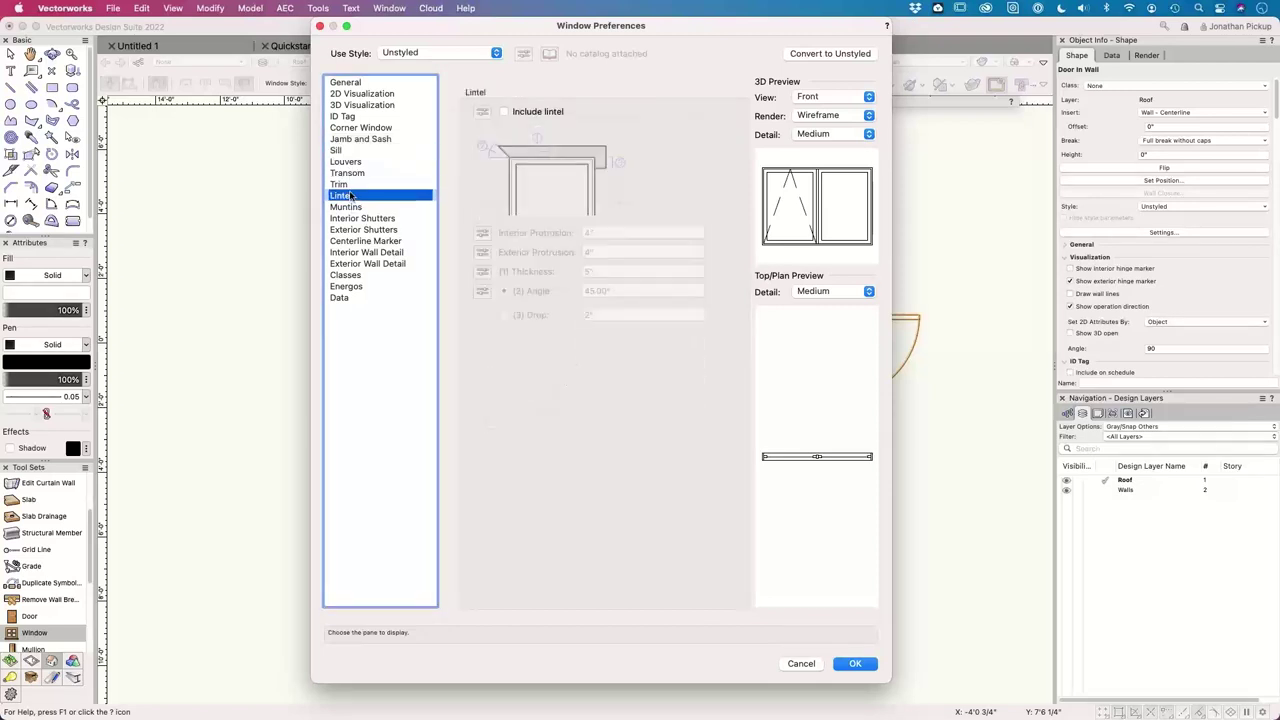
click(340, 298)
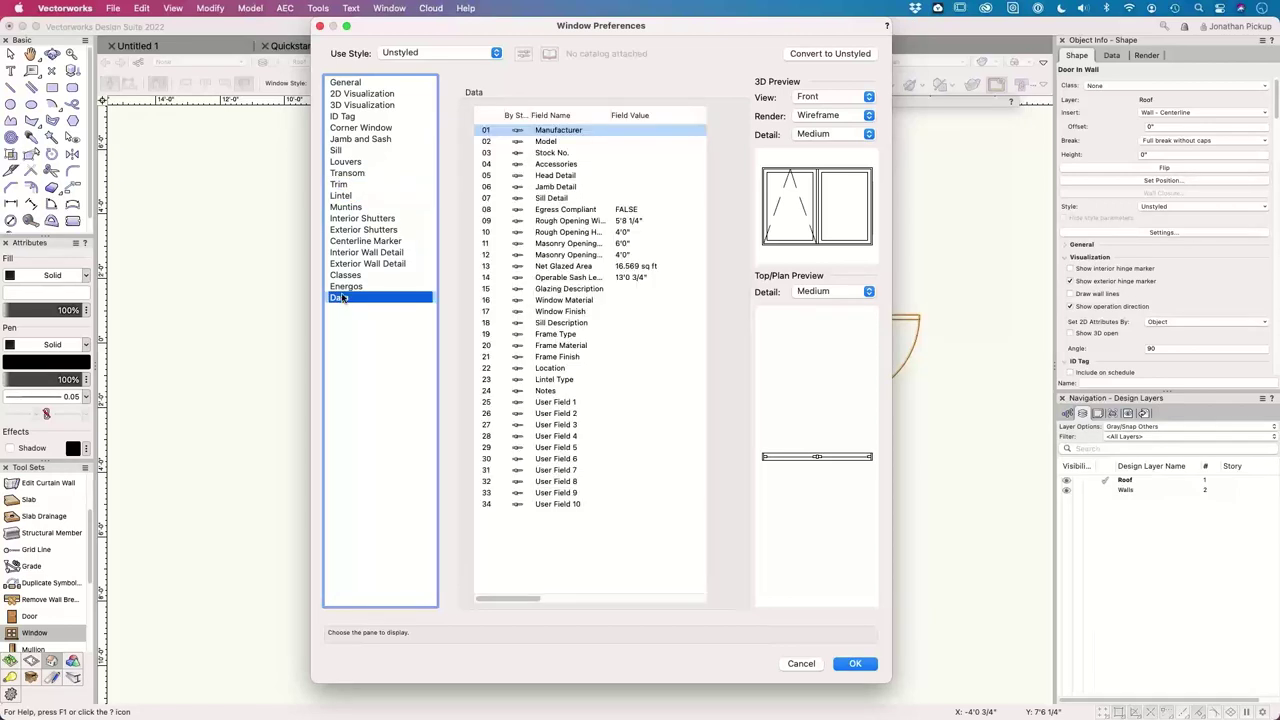
click(547, 404)
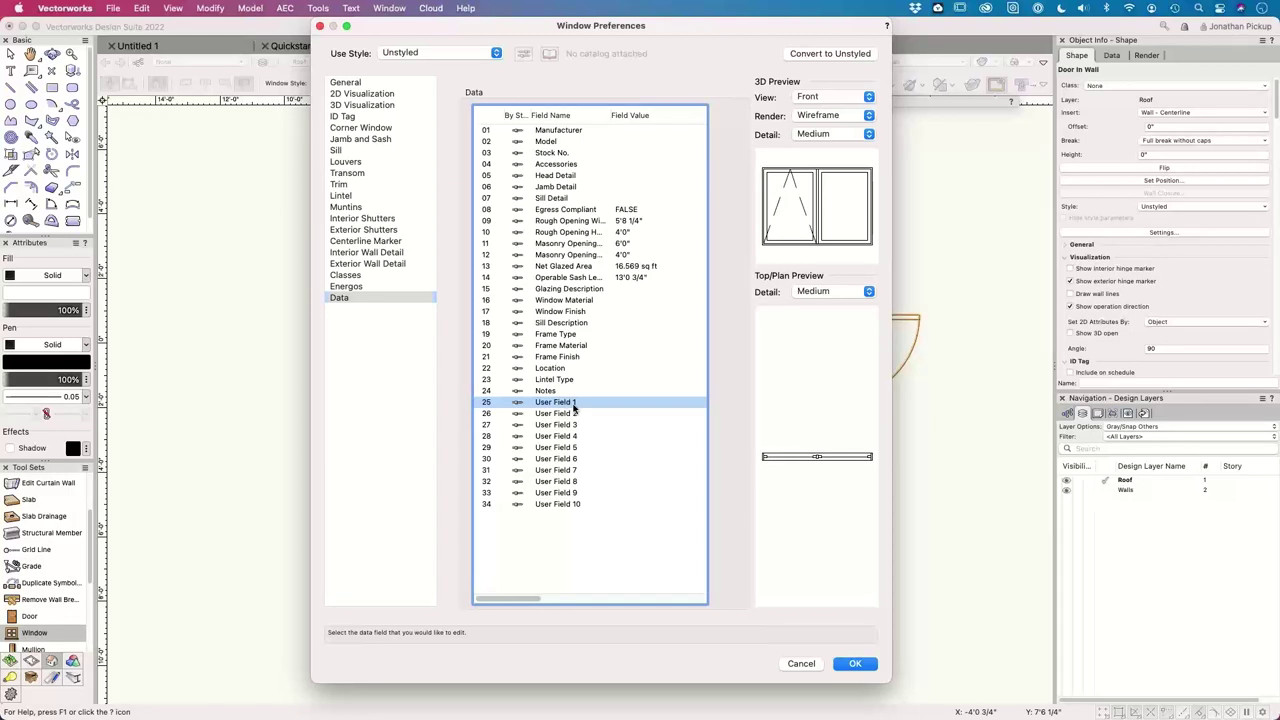
- Accept the window preferences and insert the window in the building's lower long wall, facing outward
click(853, 666)
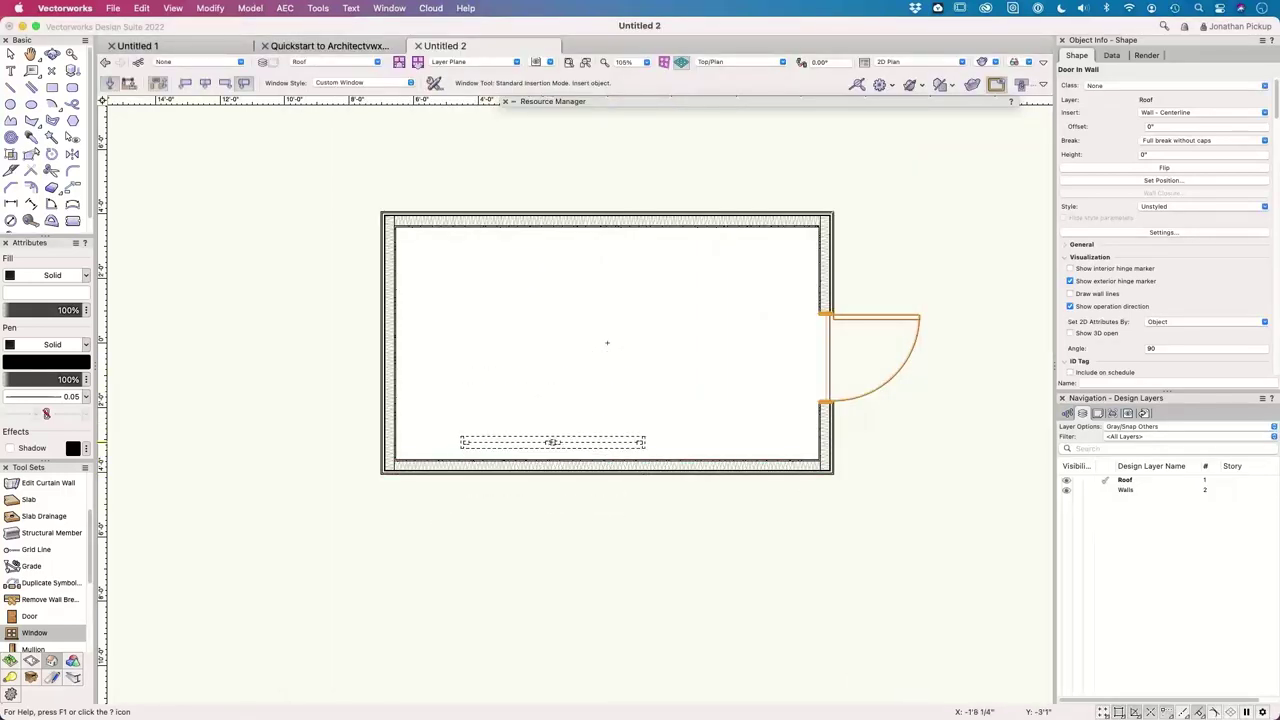
click(549, 465)
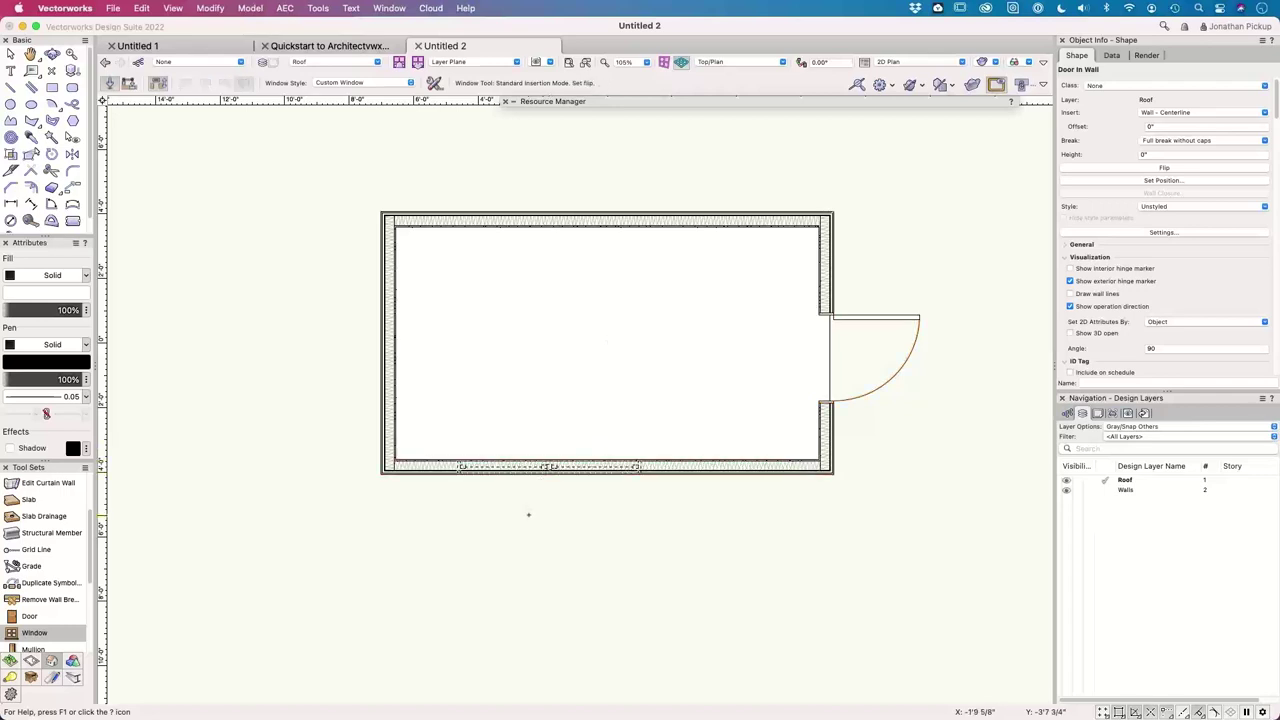
click(530, 508)
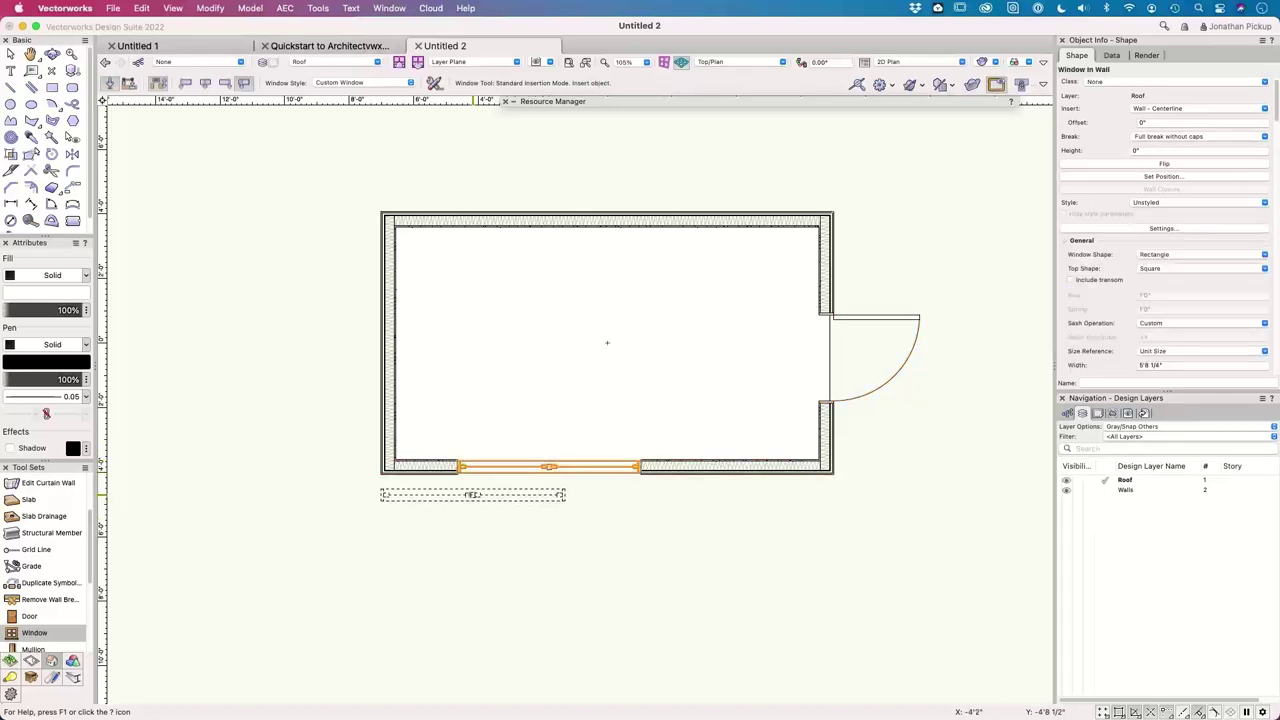
- Set the position of the window's left jamb to 635 mm from the lower-left wall corner
scroll(472, 494, up, 3)
click(1124, 176)
click(272, 437)
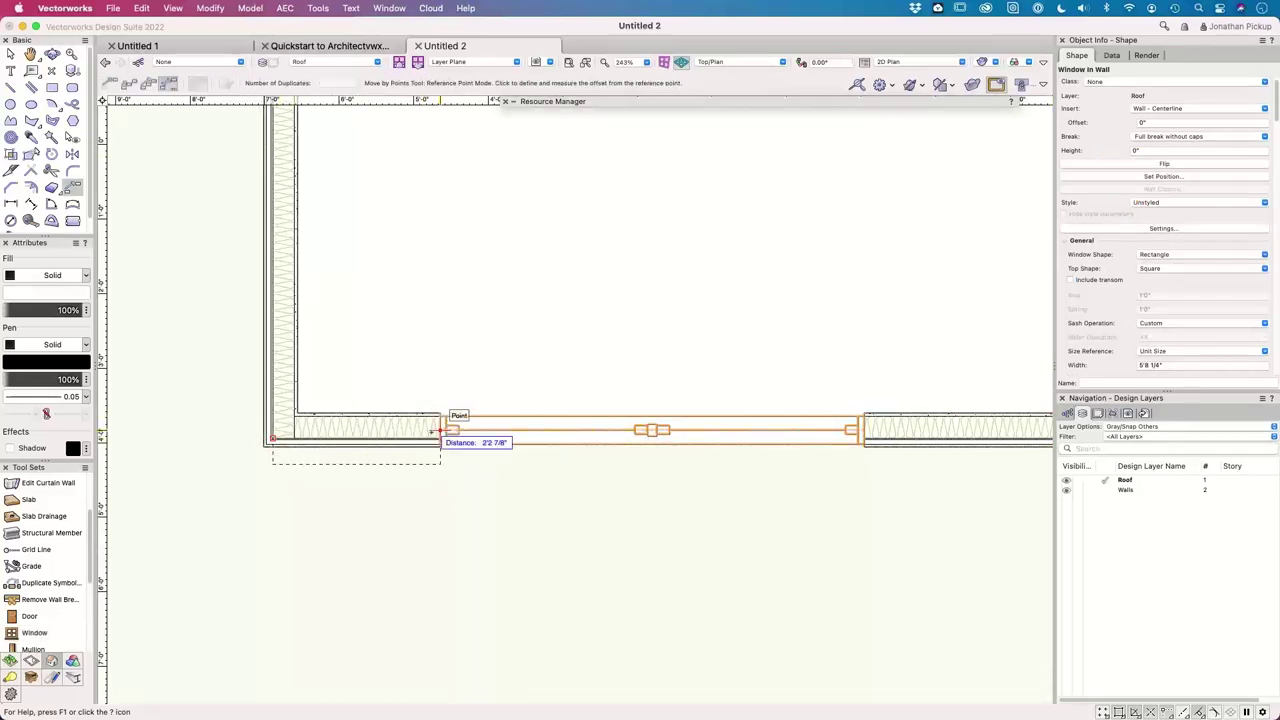
click(432, 435)
text(36)
key(BackSpace)
key(BackSpace)
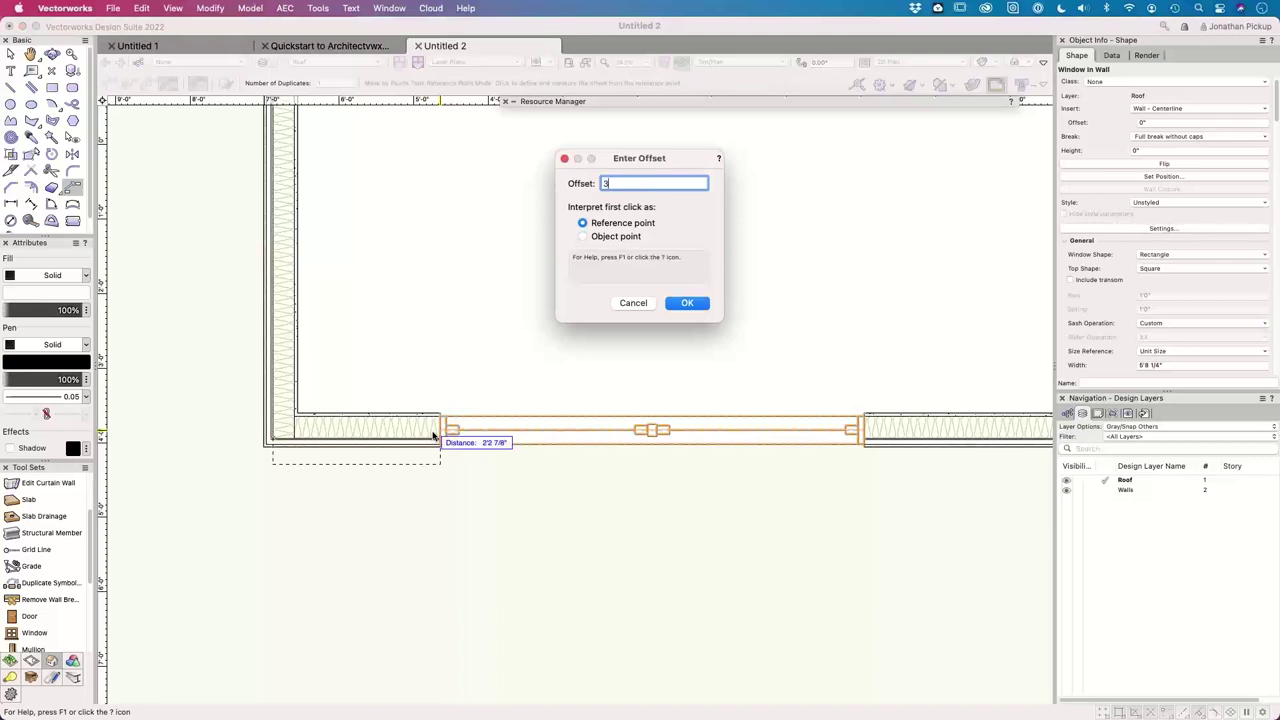
text(635mm)
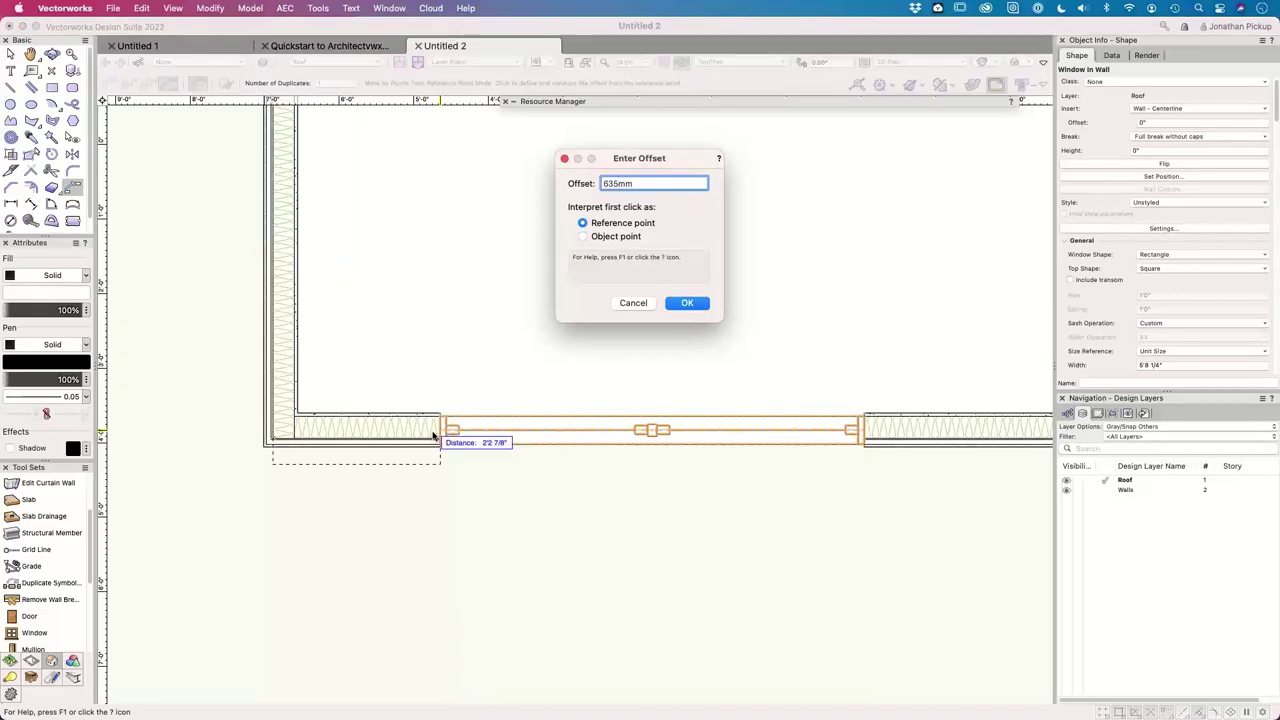
key(Return)
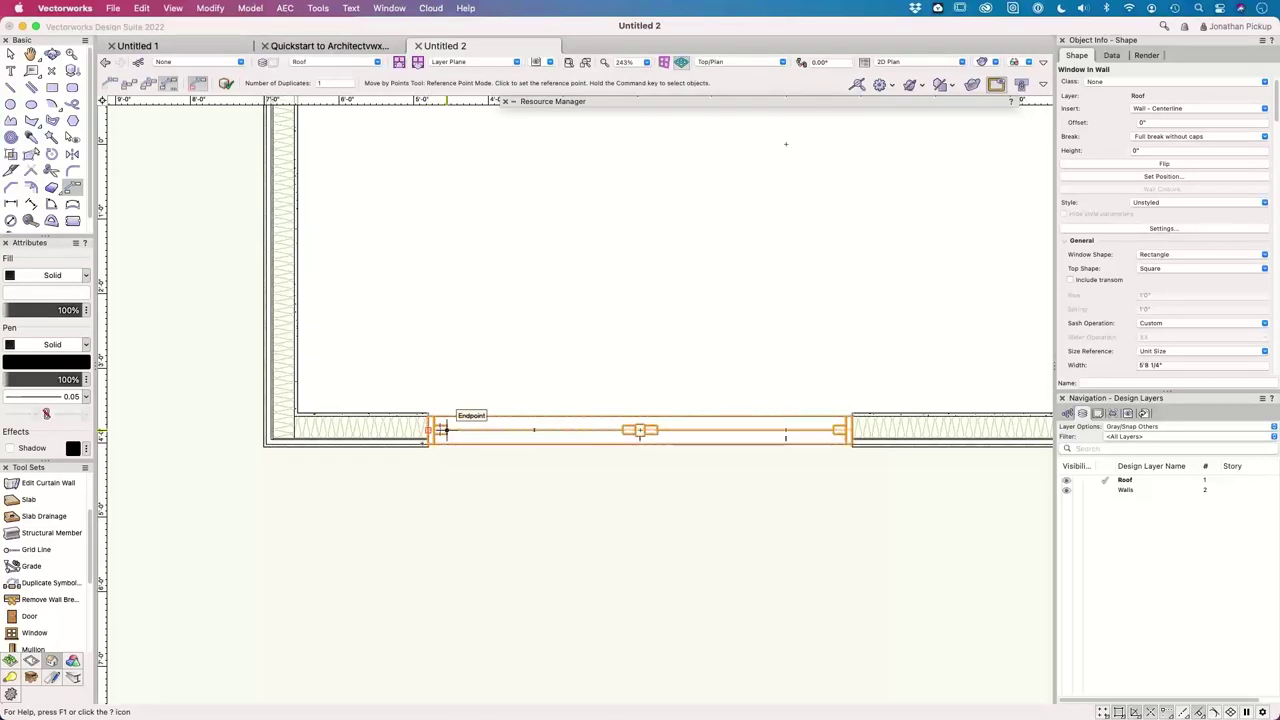
- Insert a second window with the same settings at the midpoint of the left end wall, facing outward
scroll(420, 435, down, 3)
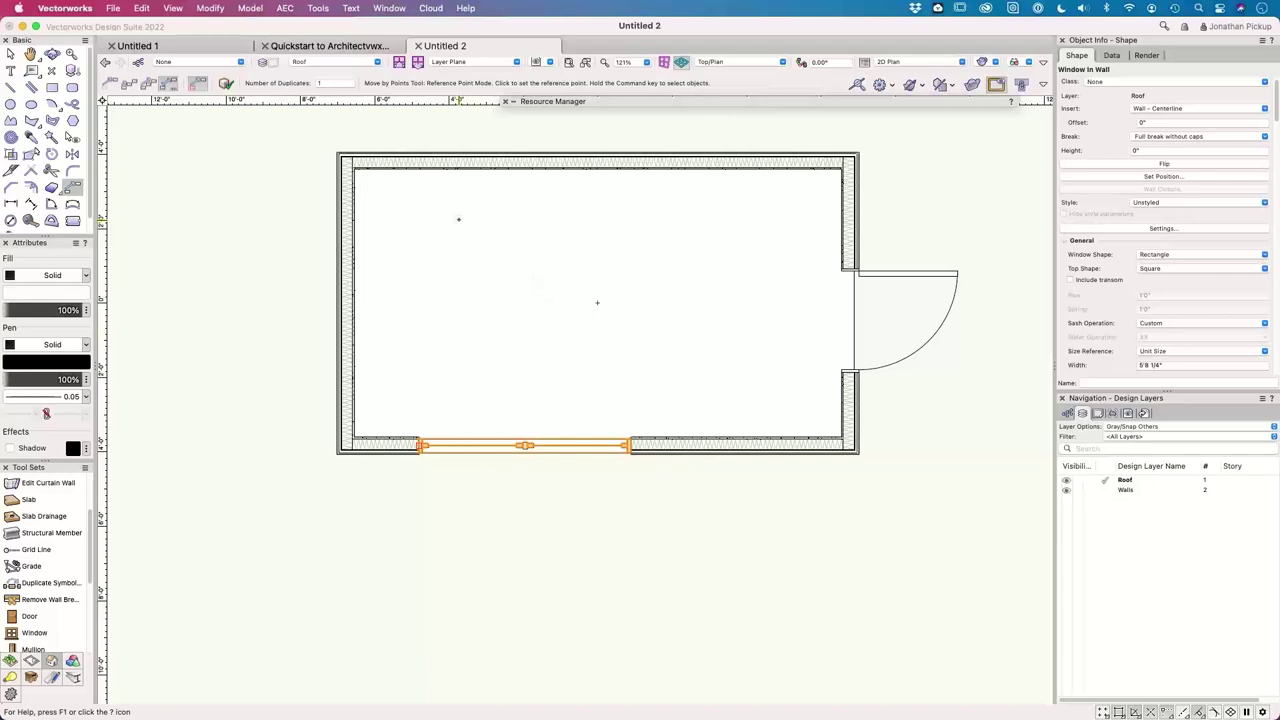
click(34, 632)
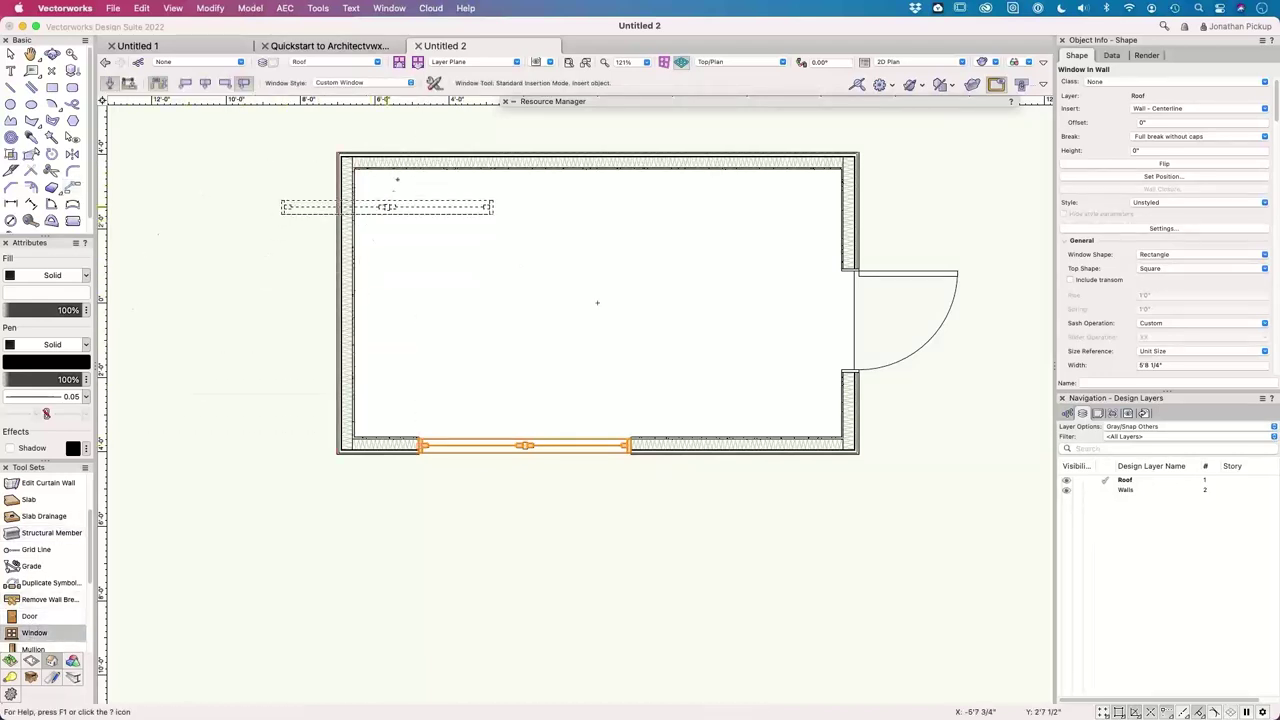
click(434, 85)
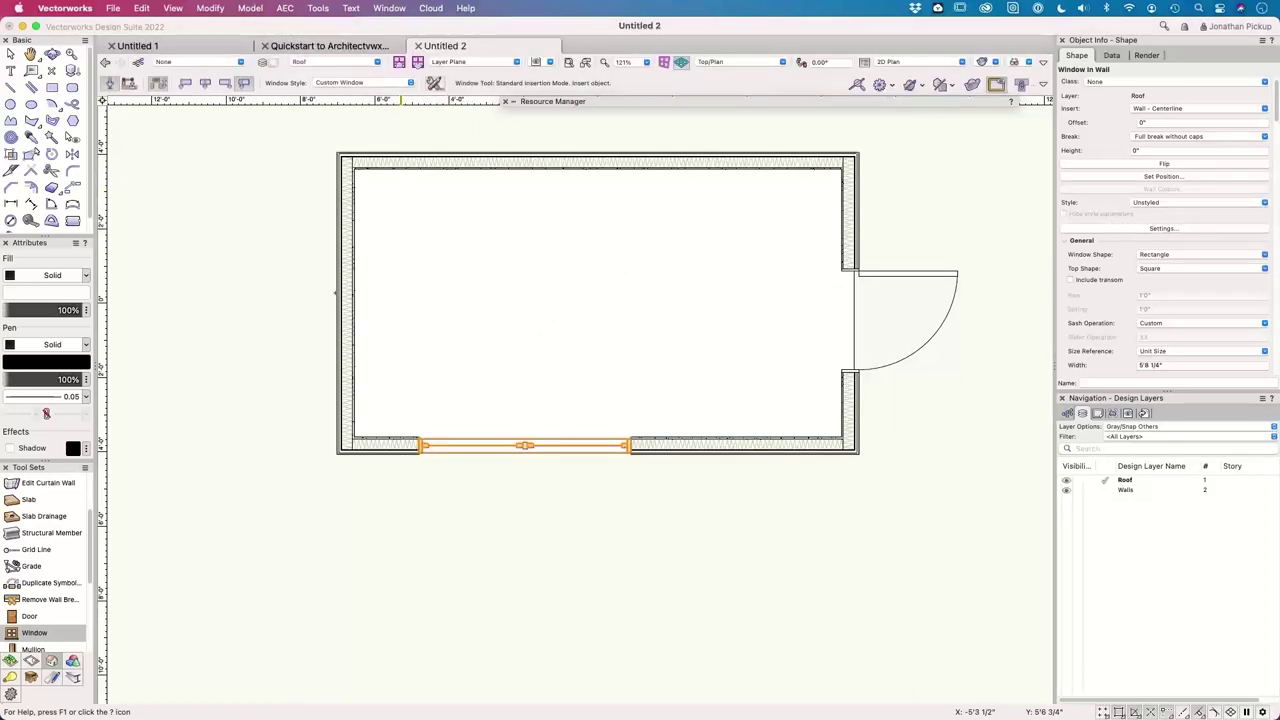
click(345, 298)
click(285, 298)
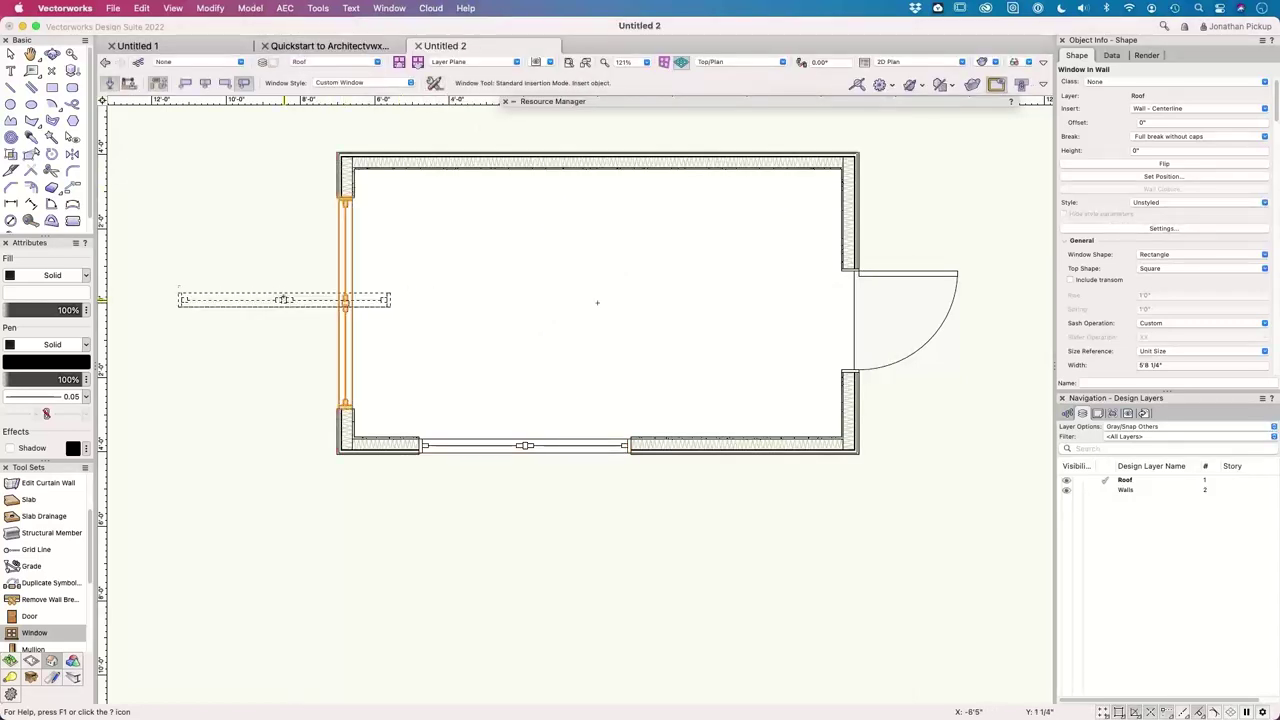
- Open the left wall window's settings and change its sash type to Awning
key(x)
click(1163, 229)
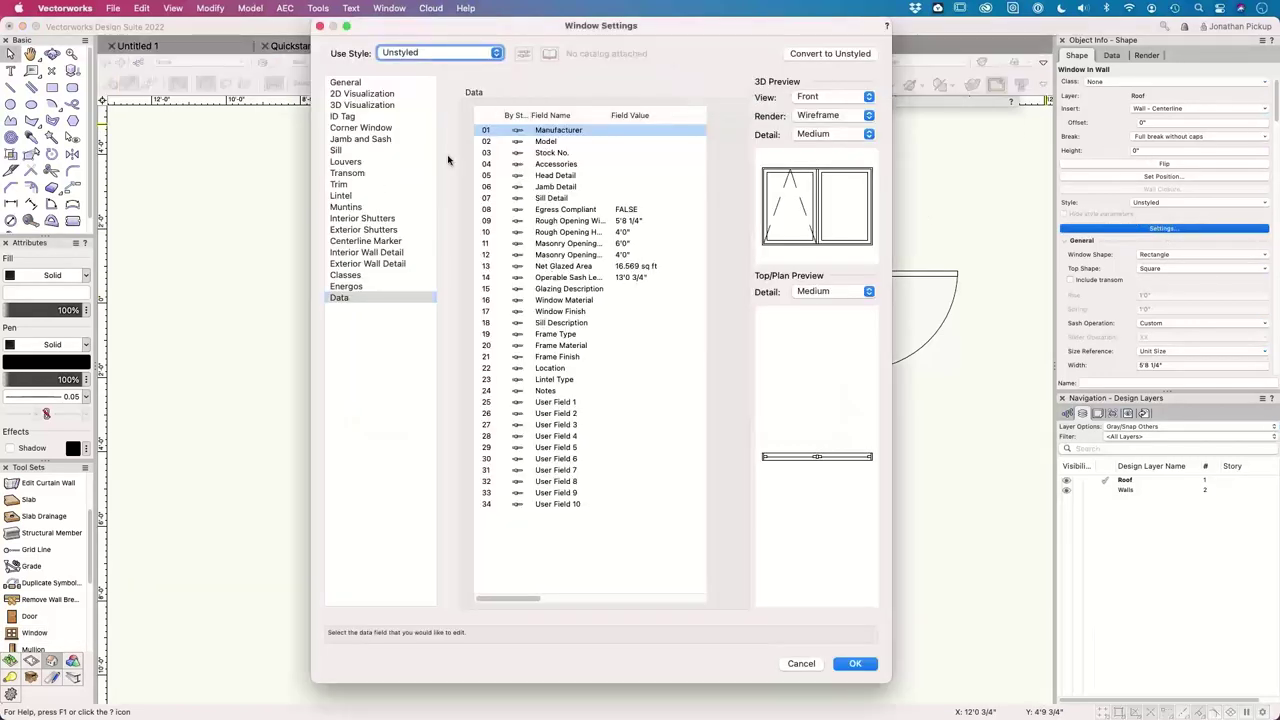
click(345, 82)
click(600, 209)
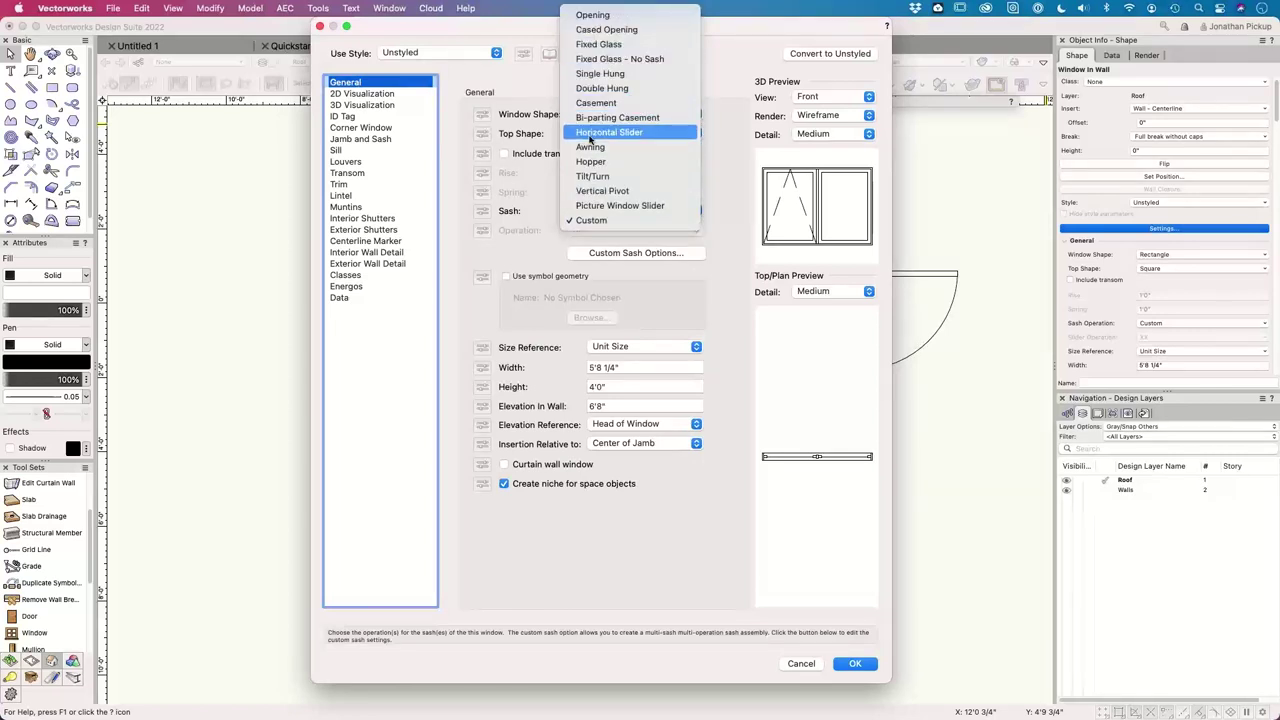
click(608, 132)
click(588, 210)
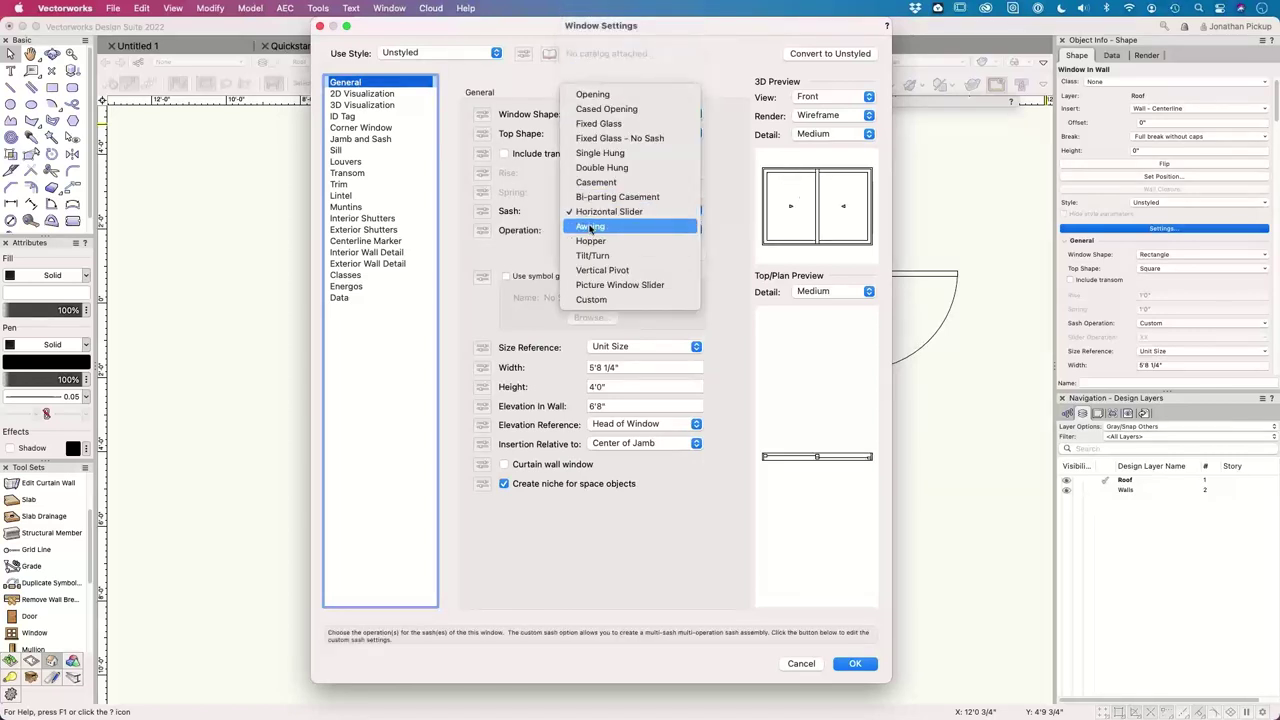
click(590, 227)
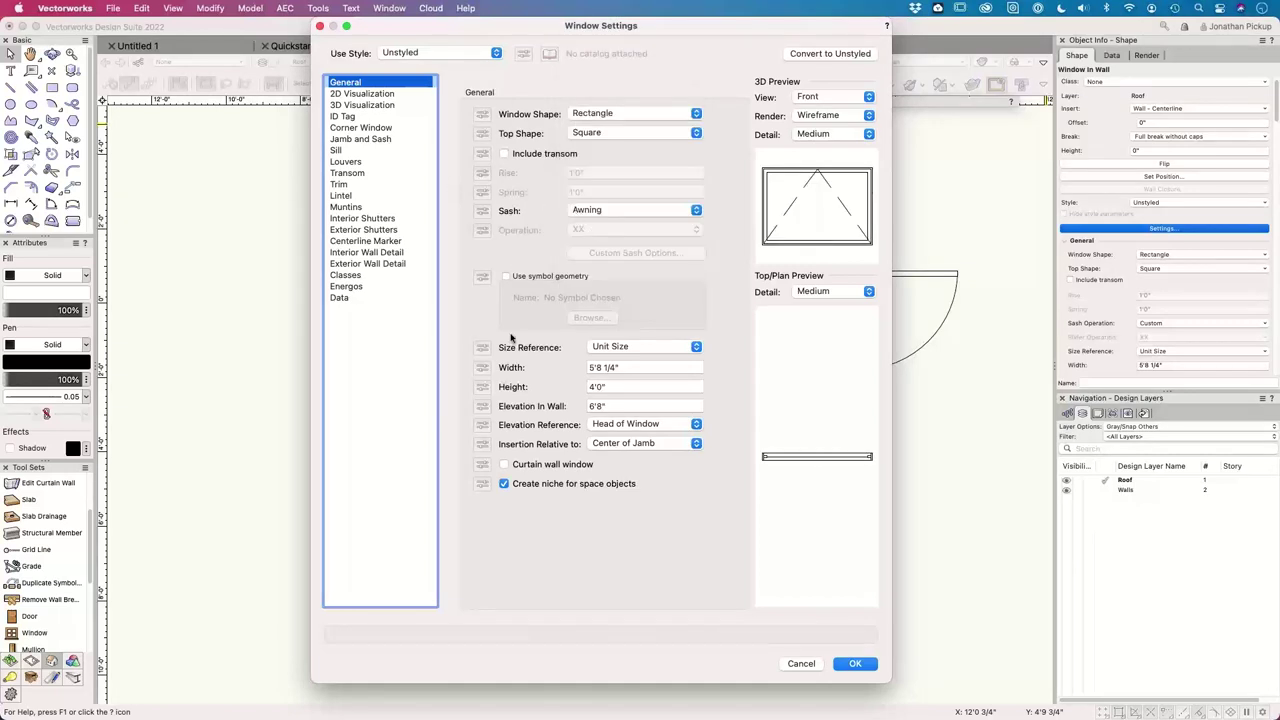
- Set the left wall window's unit width to 24 inches and height to 36 inches, and accept the window settings
click(634, 368)
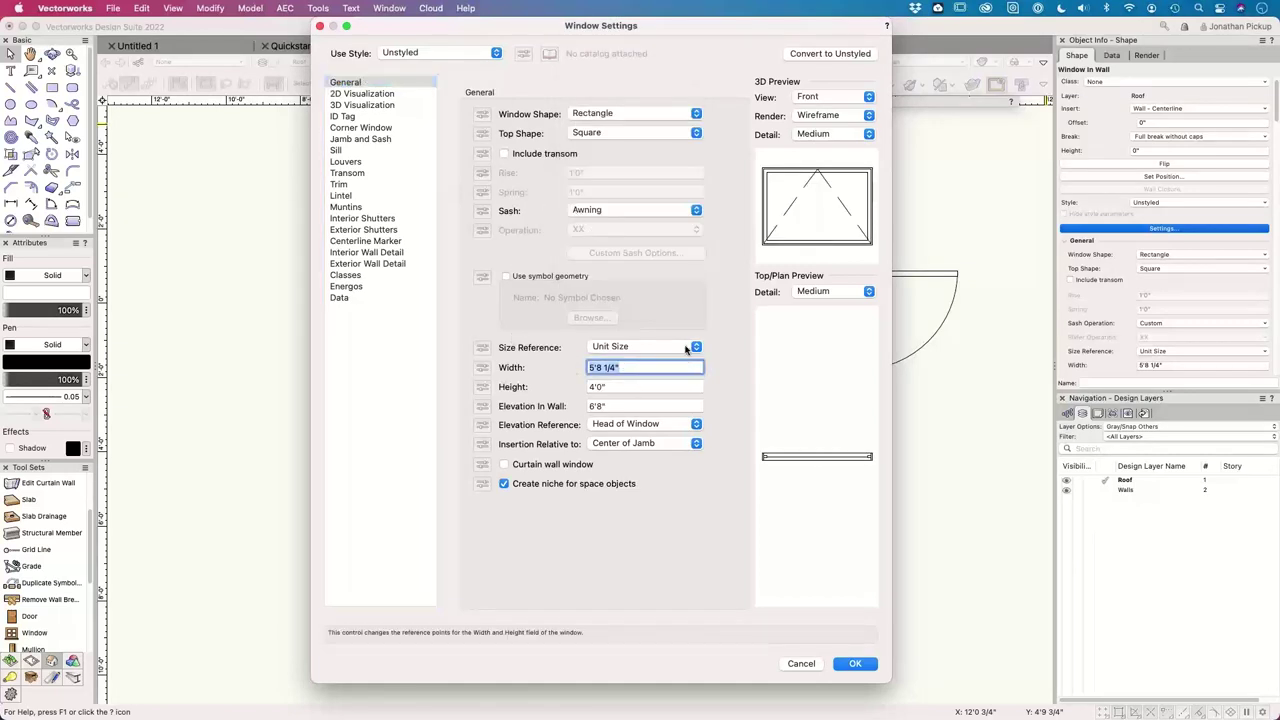
text(24)
key(Tab)
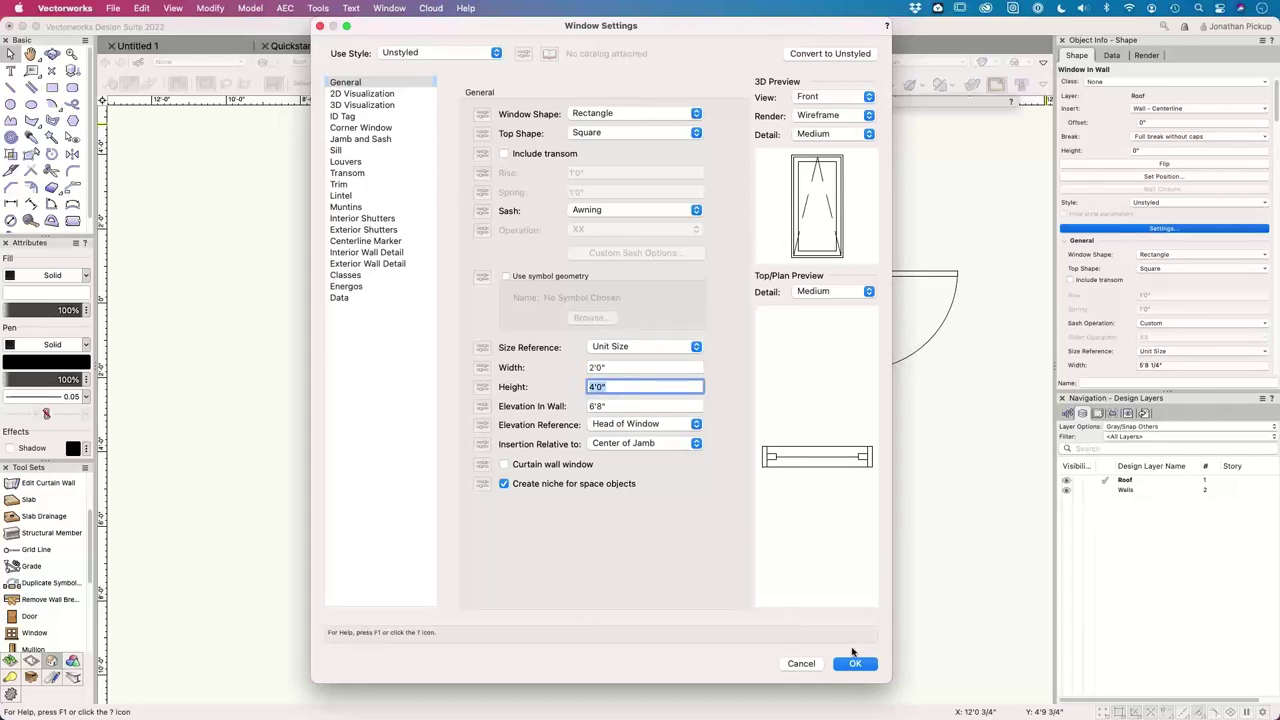
text(36)
key(Tab)
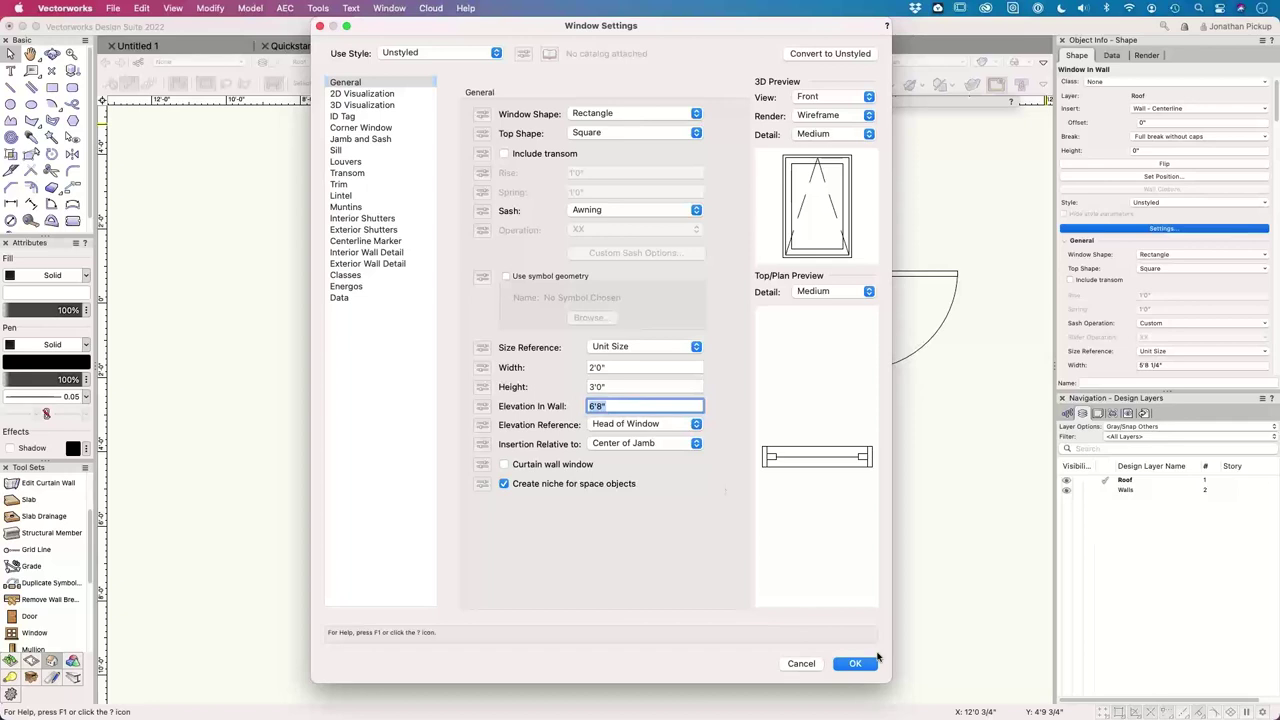
click(856, 664)
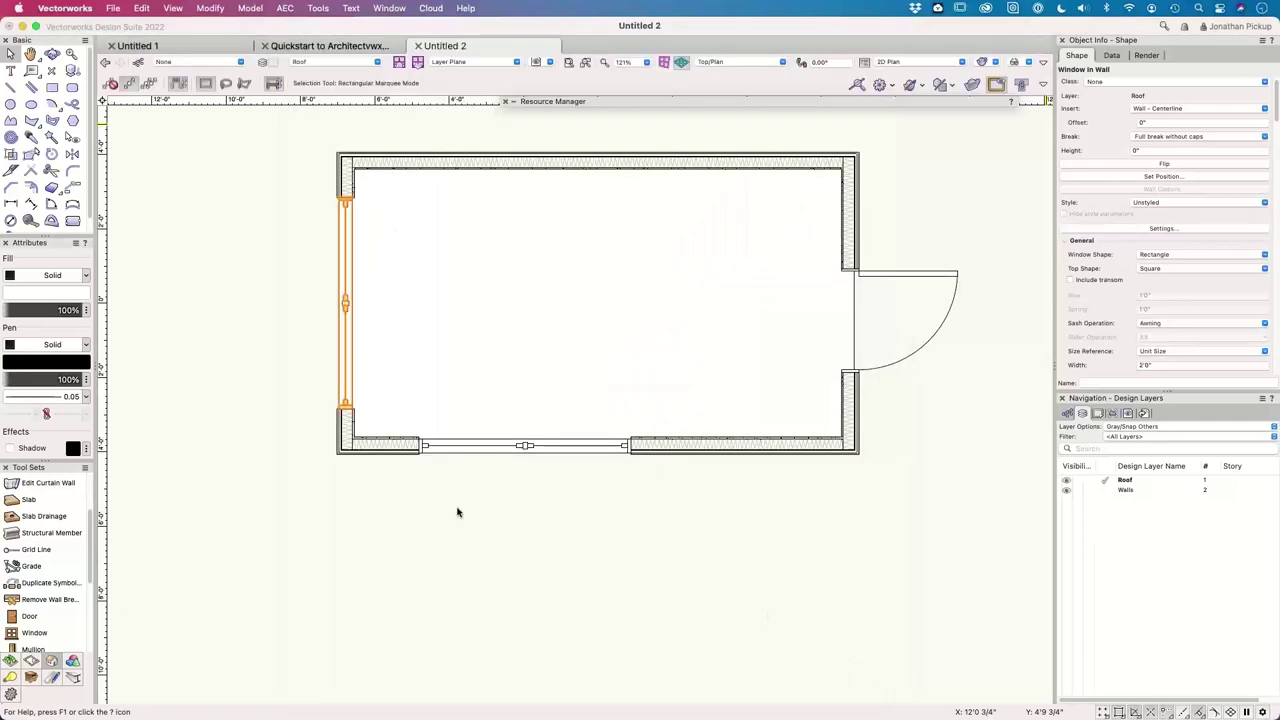
- Reposition the left wall window with Move by Points, offsetting its lower jamb from the lower-left wall corner as reference point
scroll(340, 442, up, 5)
scroll(338, 438, down, 2)
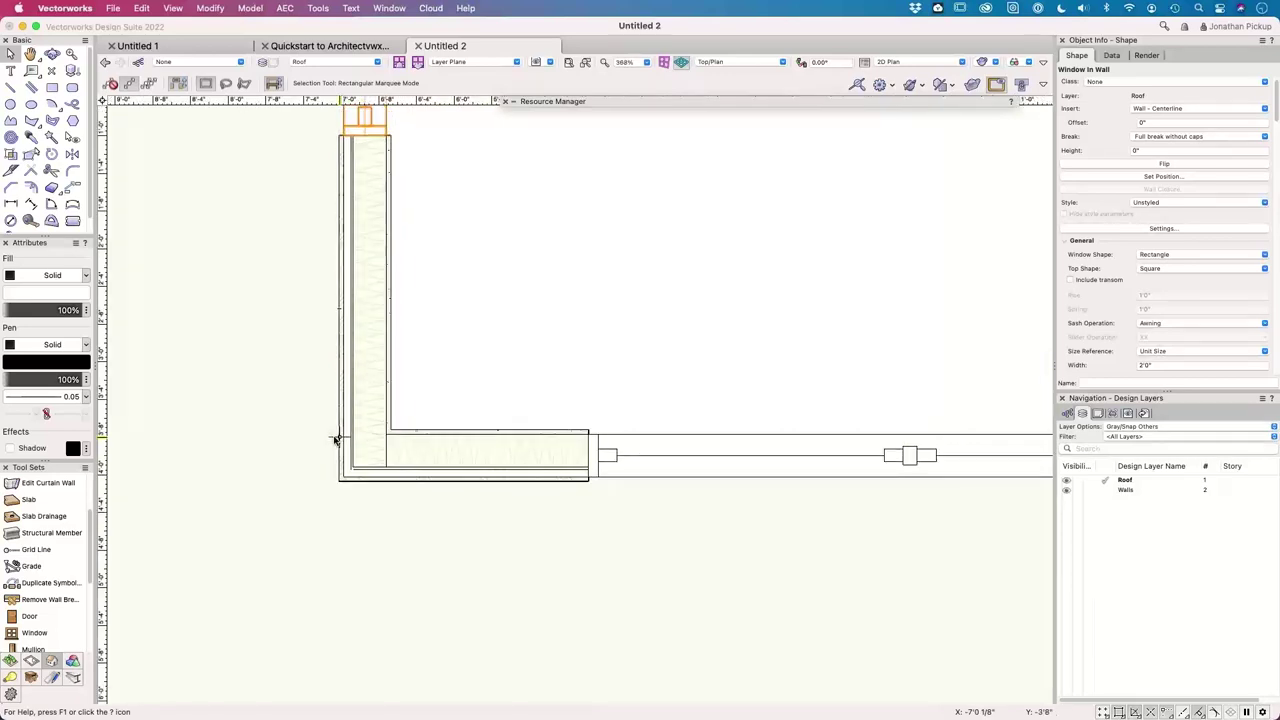
click(72, 189)
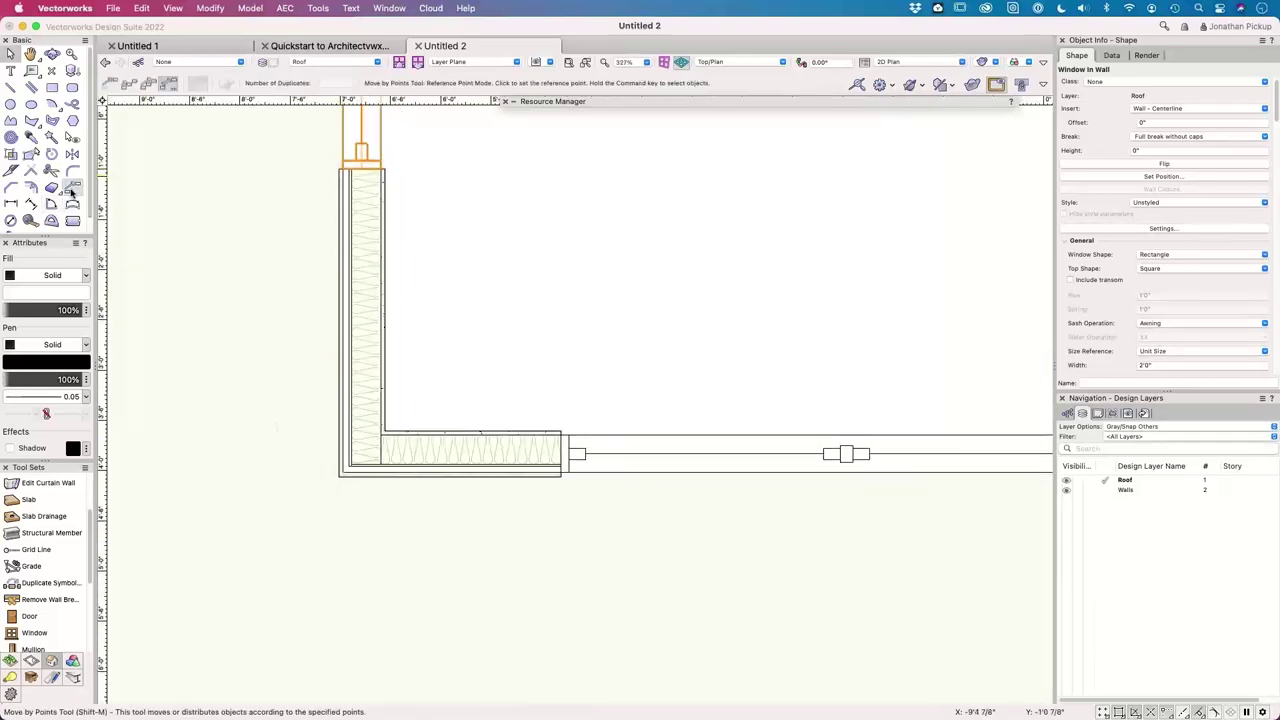
click(72, 189)
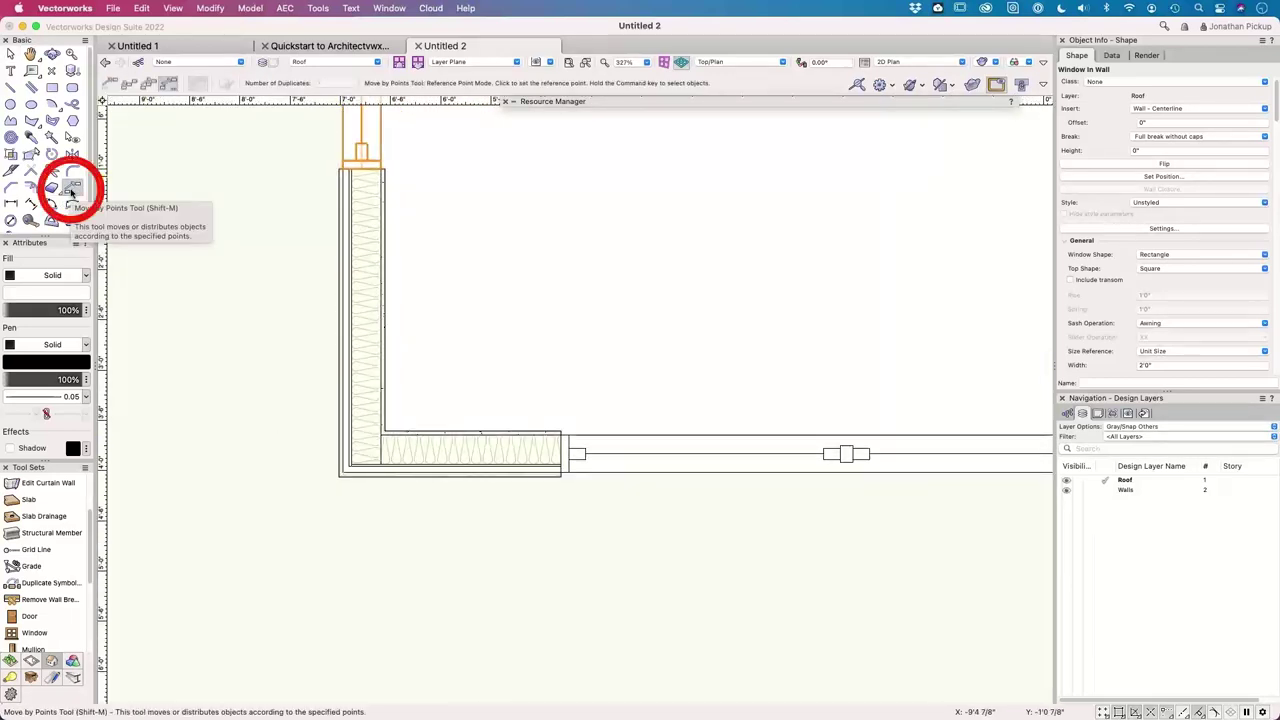
click(350, 464)
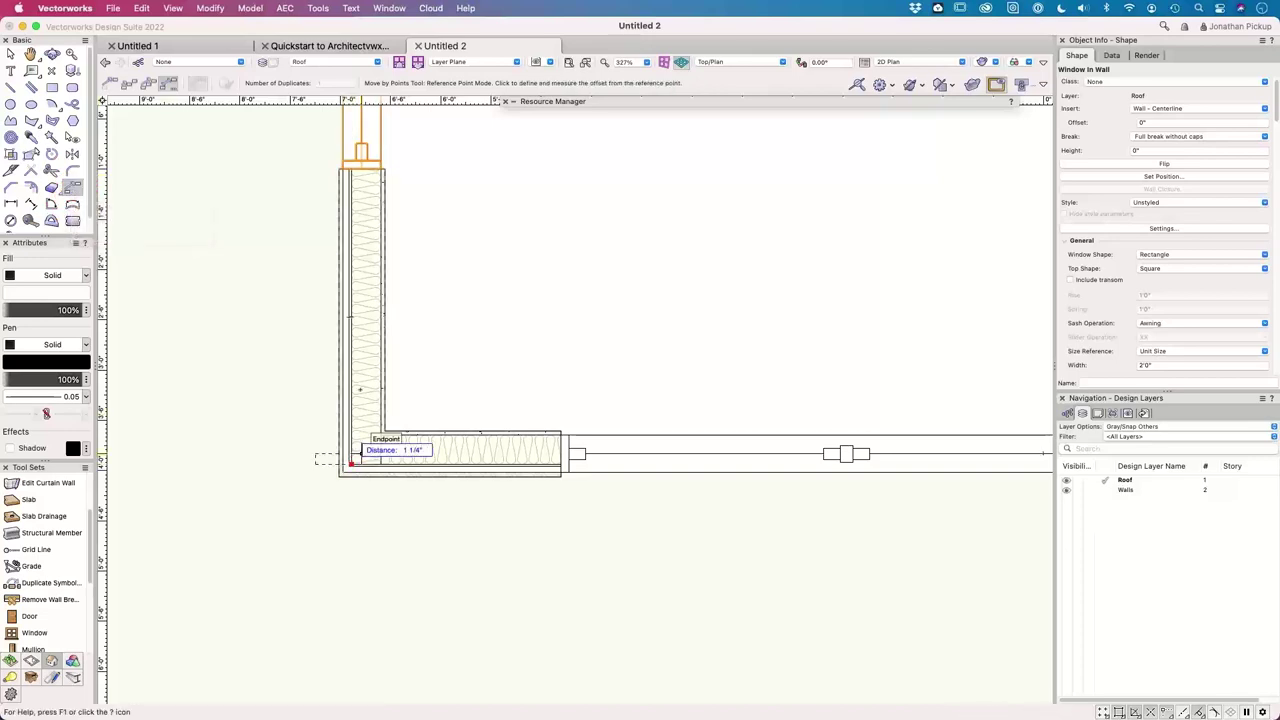
click(352, 176)
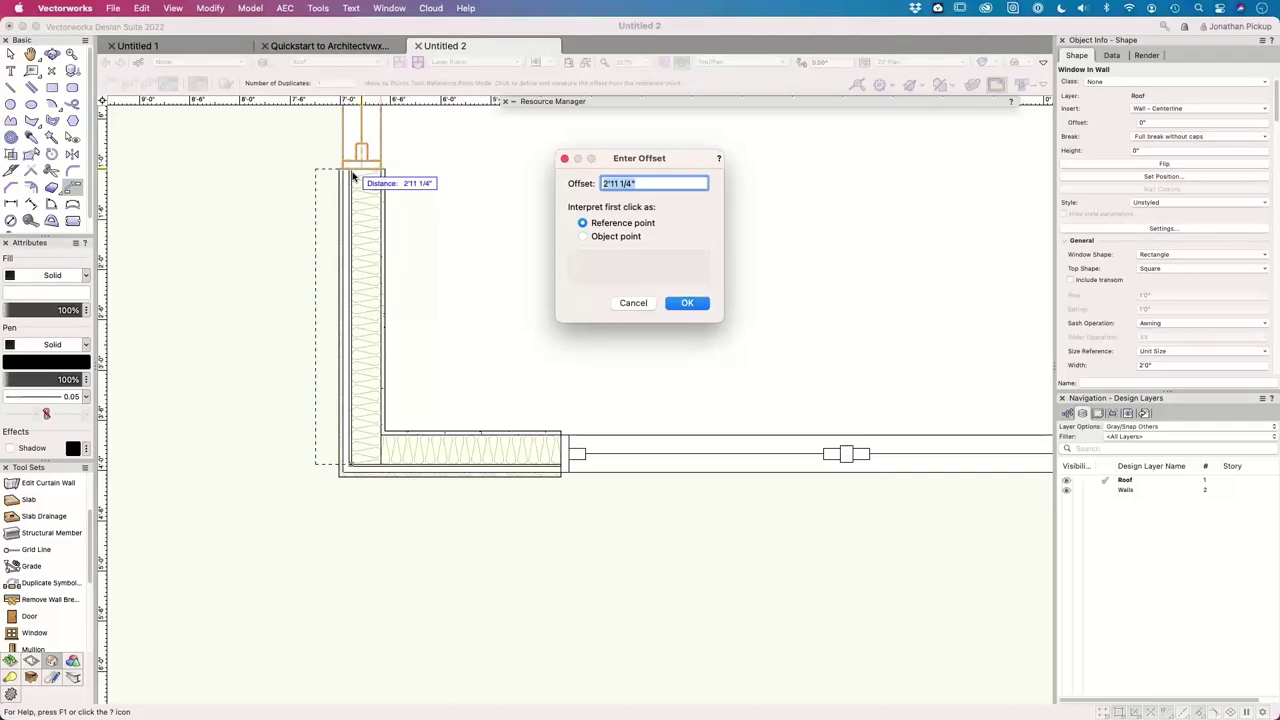
key(Return)
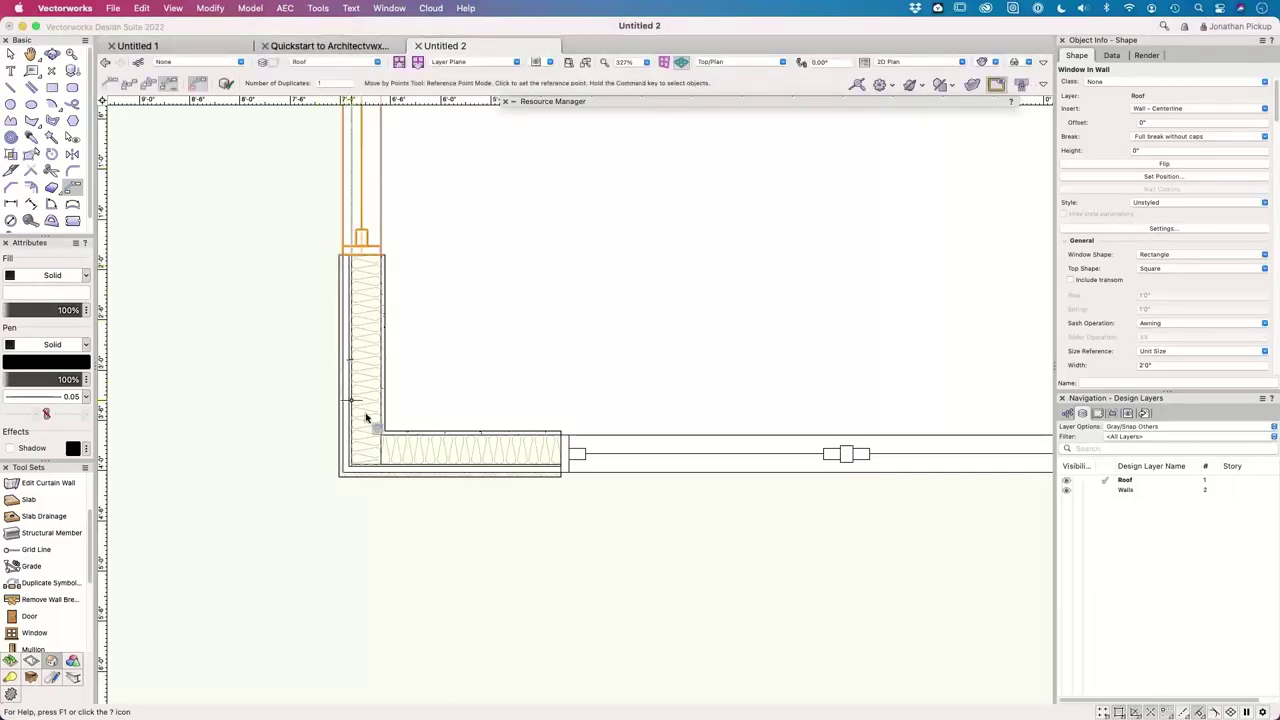
- Set the left wall window's jamb depth to 3.5 inches
shift+middle_drag(365, 417, 575, 400)
scroll(575, 400, down, 5)
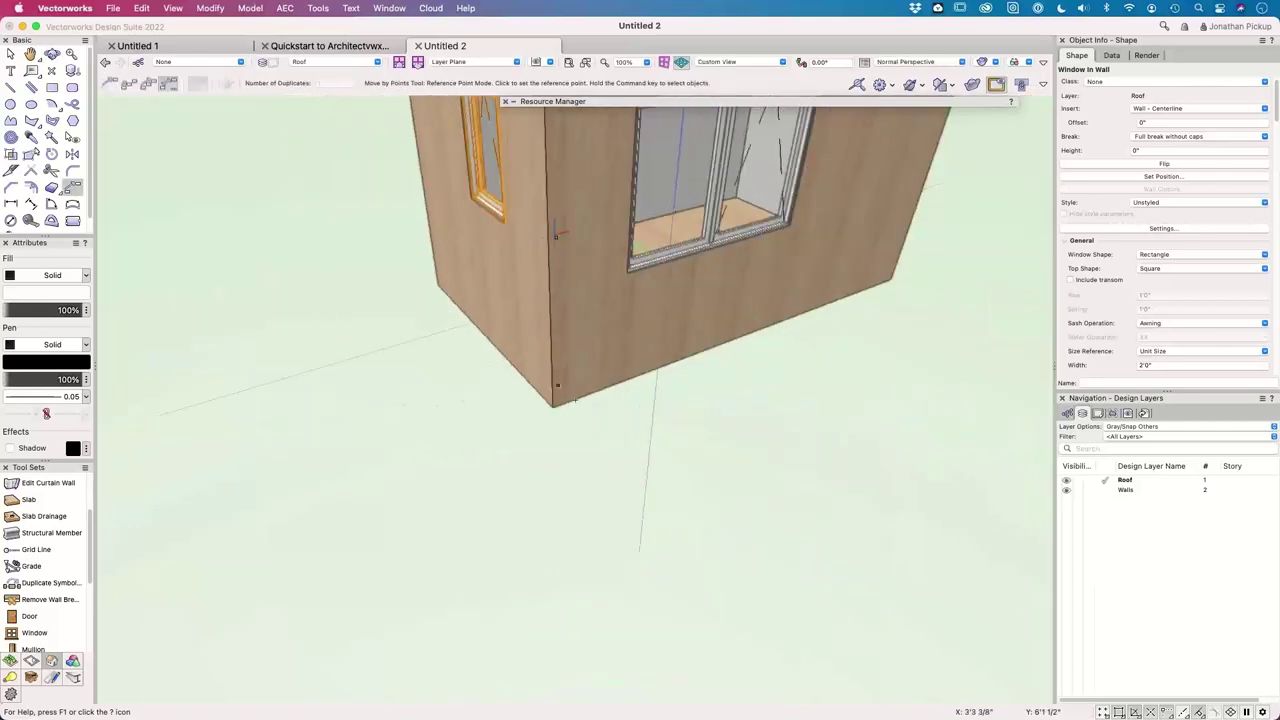
middle_drag(648, 238, 508, 357)
scroll(701, 350, down, 5)
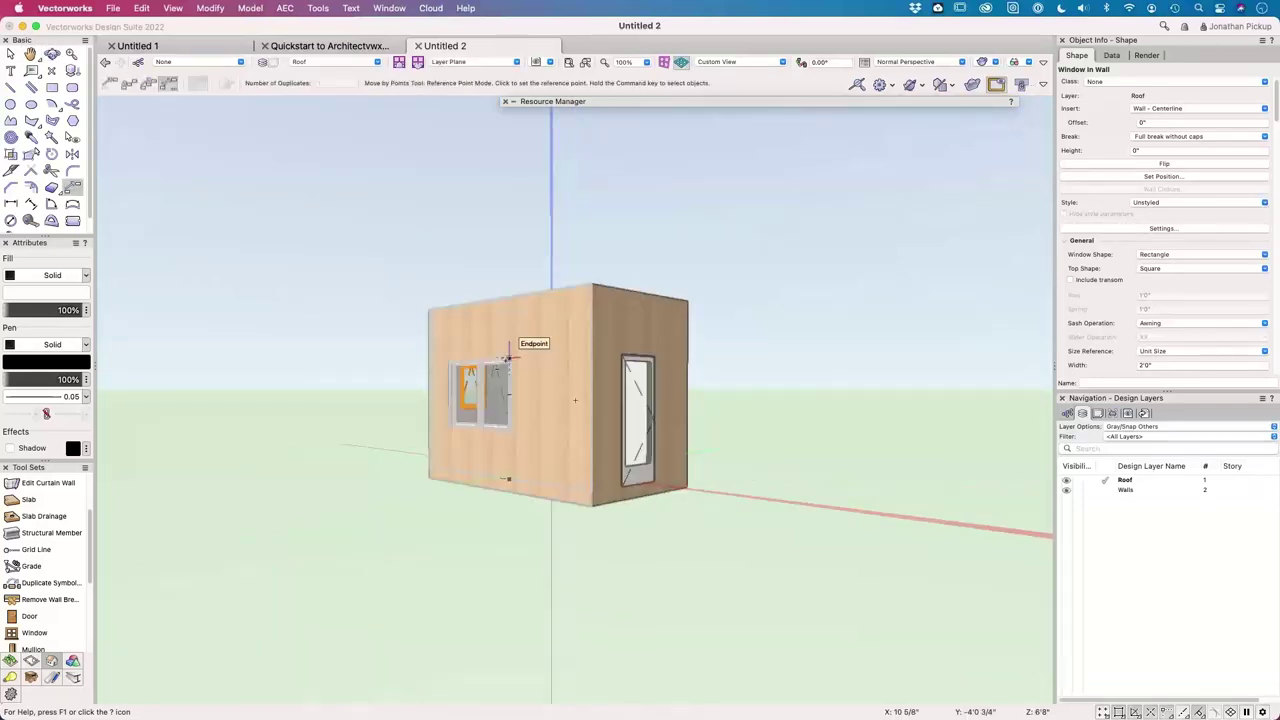
key(super+5)
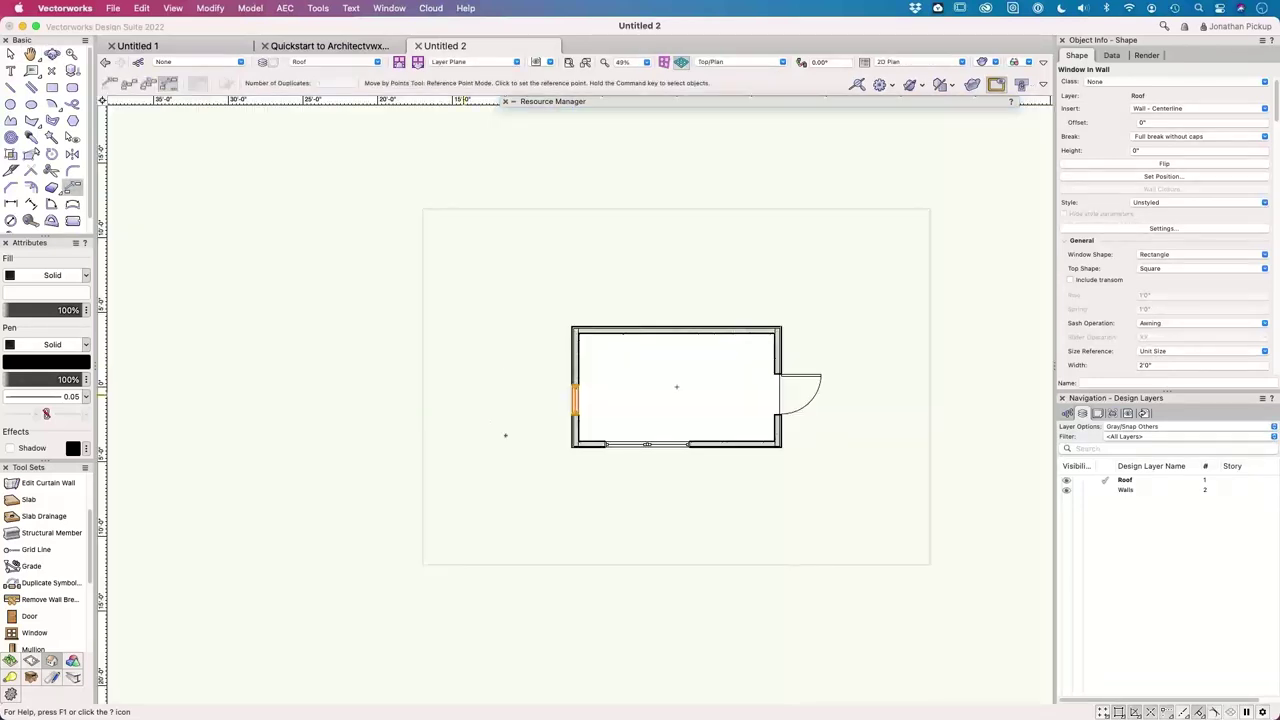
scroll(615, 322, up, 10)
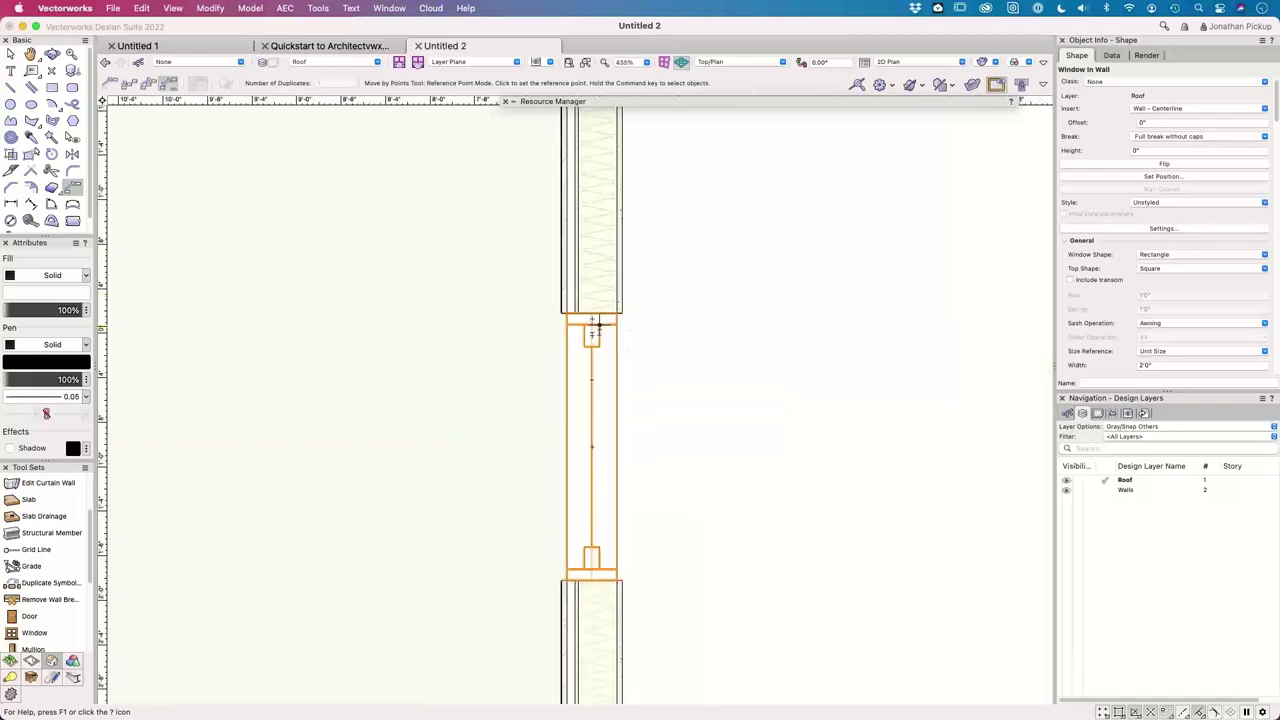
middle_drag(623, 409, 471, 371)
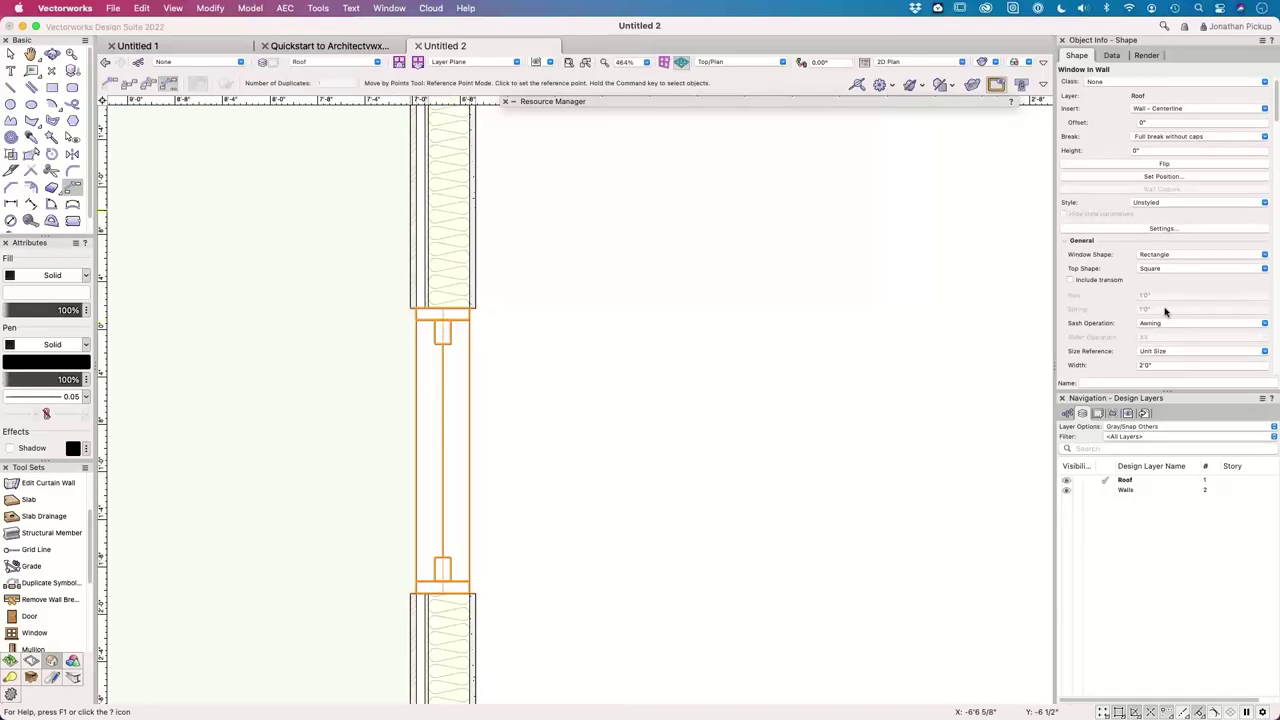
scroll(1163, 308, down, 8)
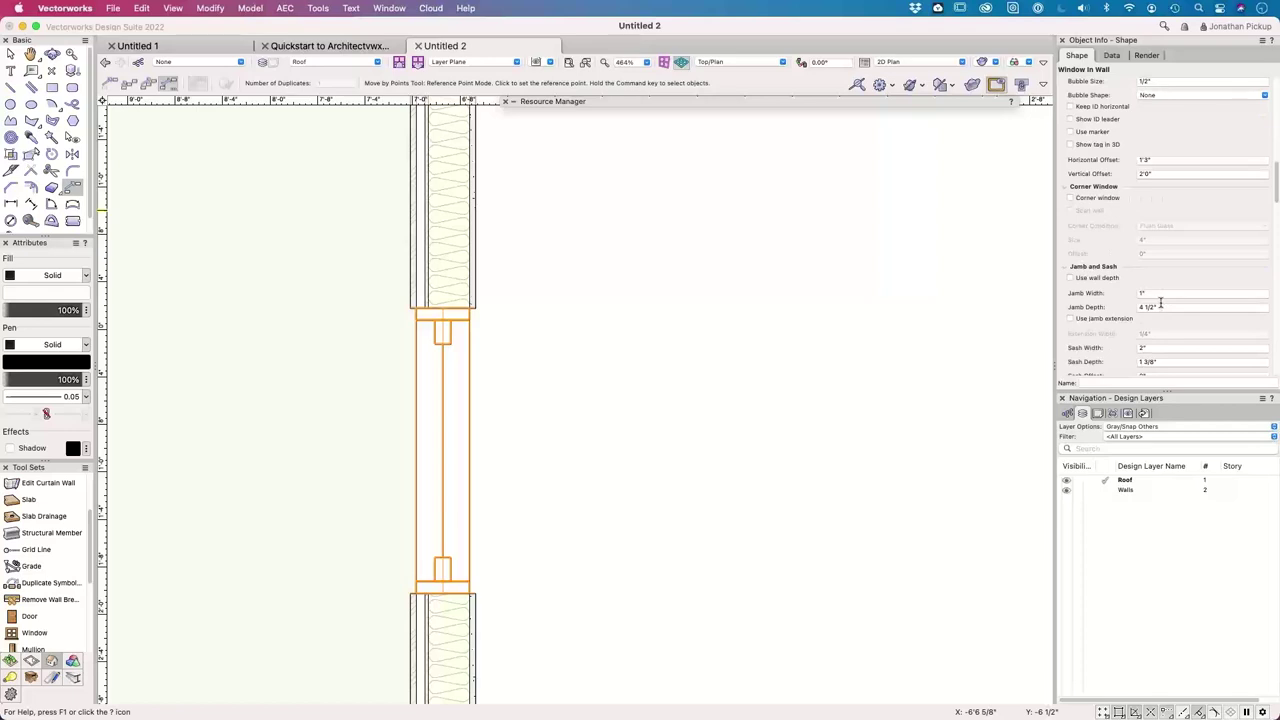
click(1160, 304)
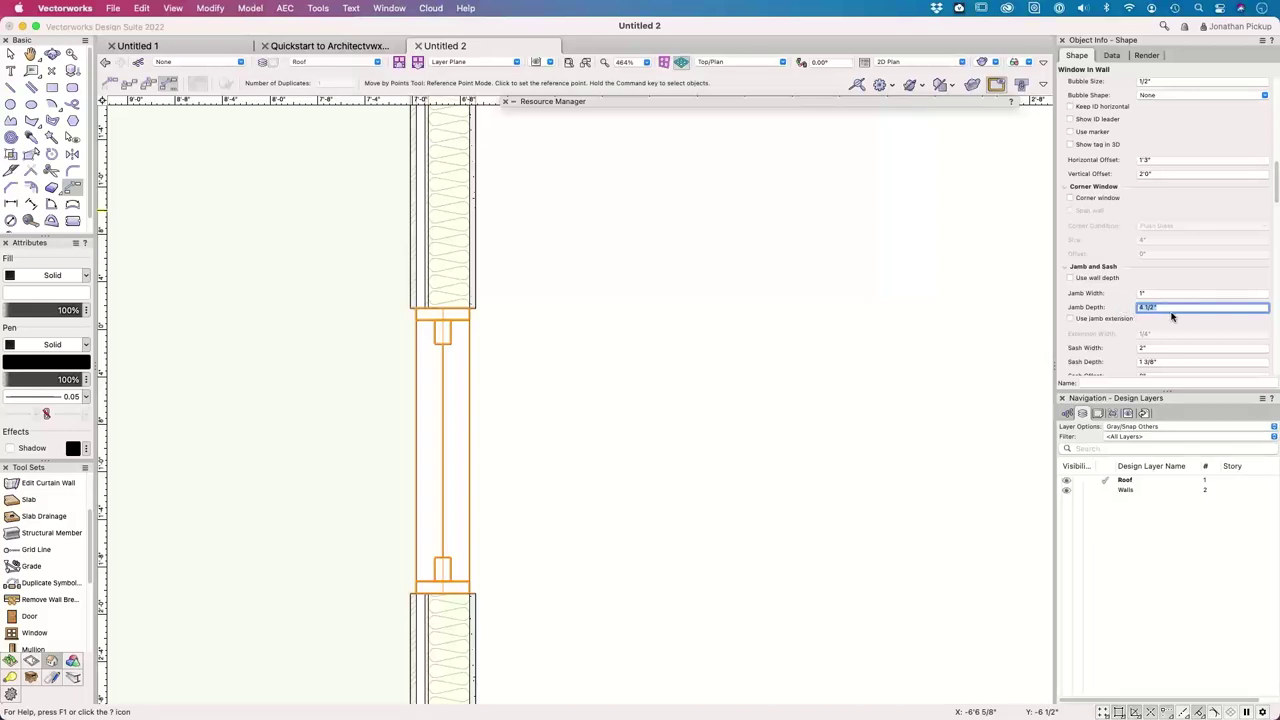
text(3.5)
key(Return)
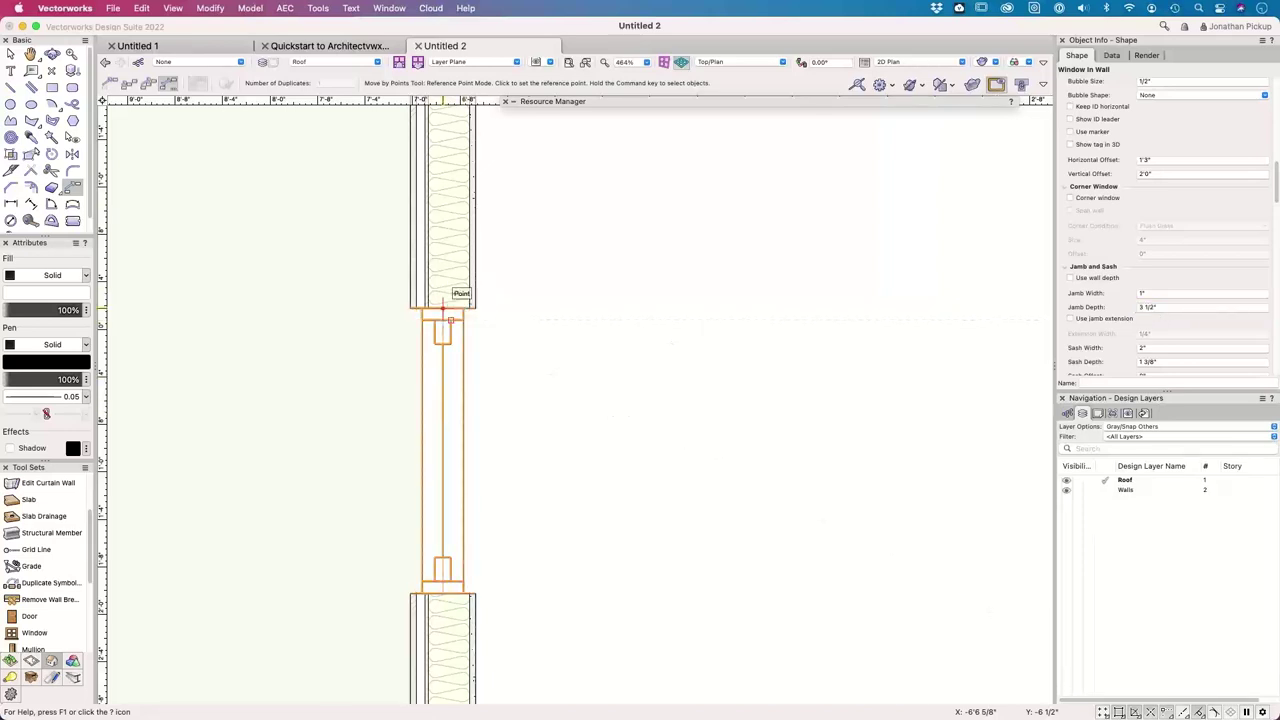
- Set the left wall window's insertion alignment to Core Component - Centerline
scroll(1129, 217, up, 8)
scroll(1127, 217, up, 3)
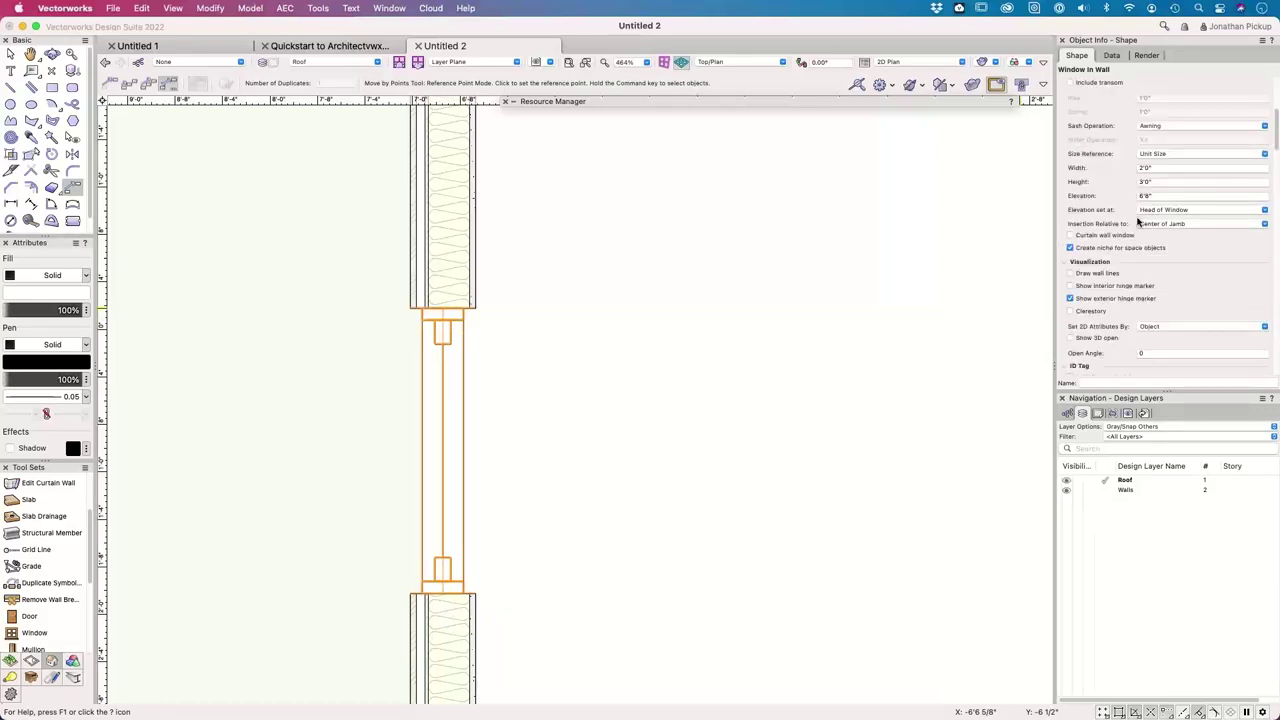
click(1159, 225)
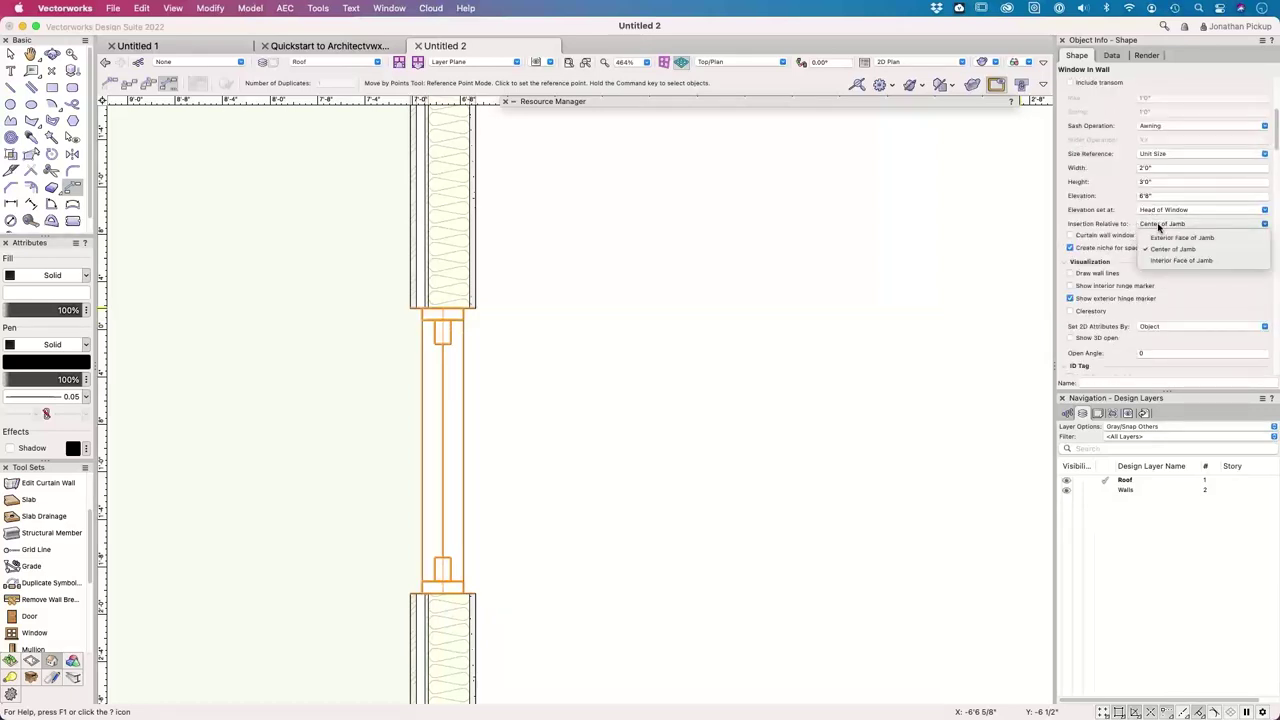
click(1158, 222)
scroll(1108, 165, up, 5)
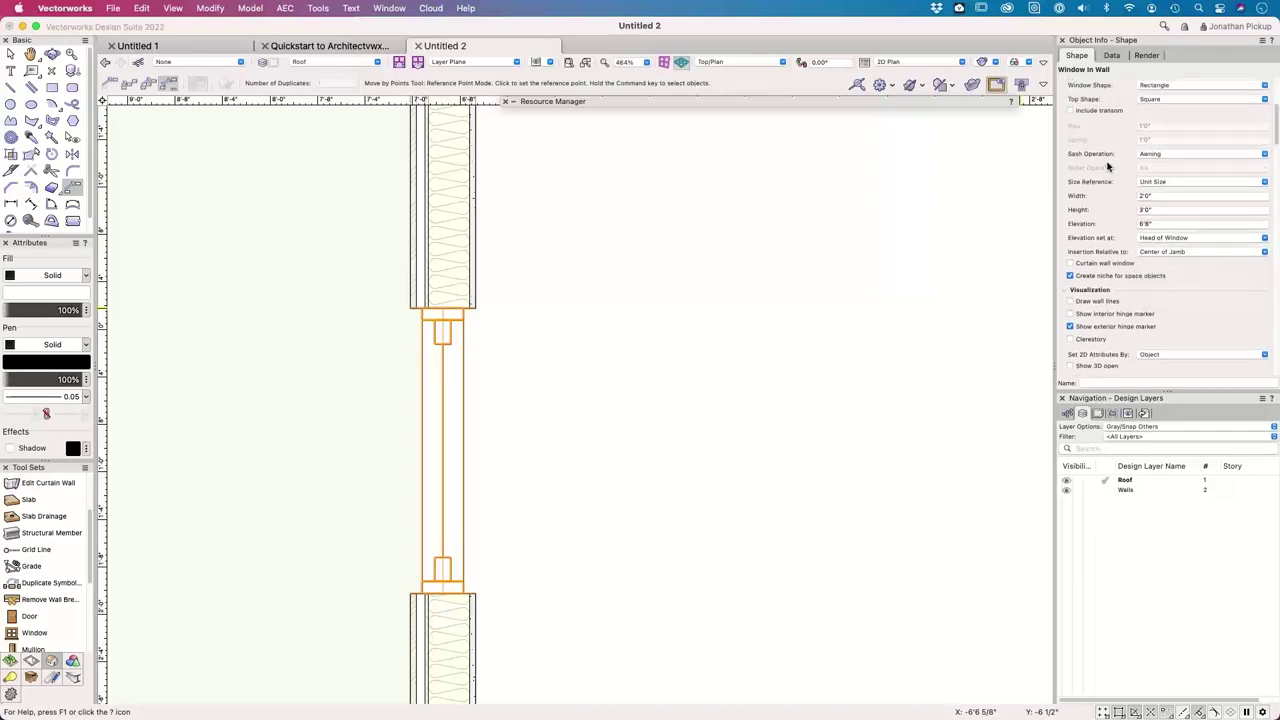
scroll(1107, 165, up, 5)
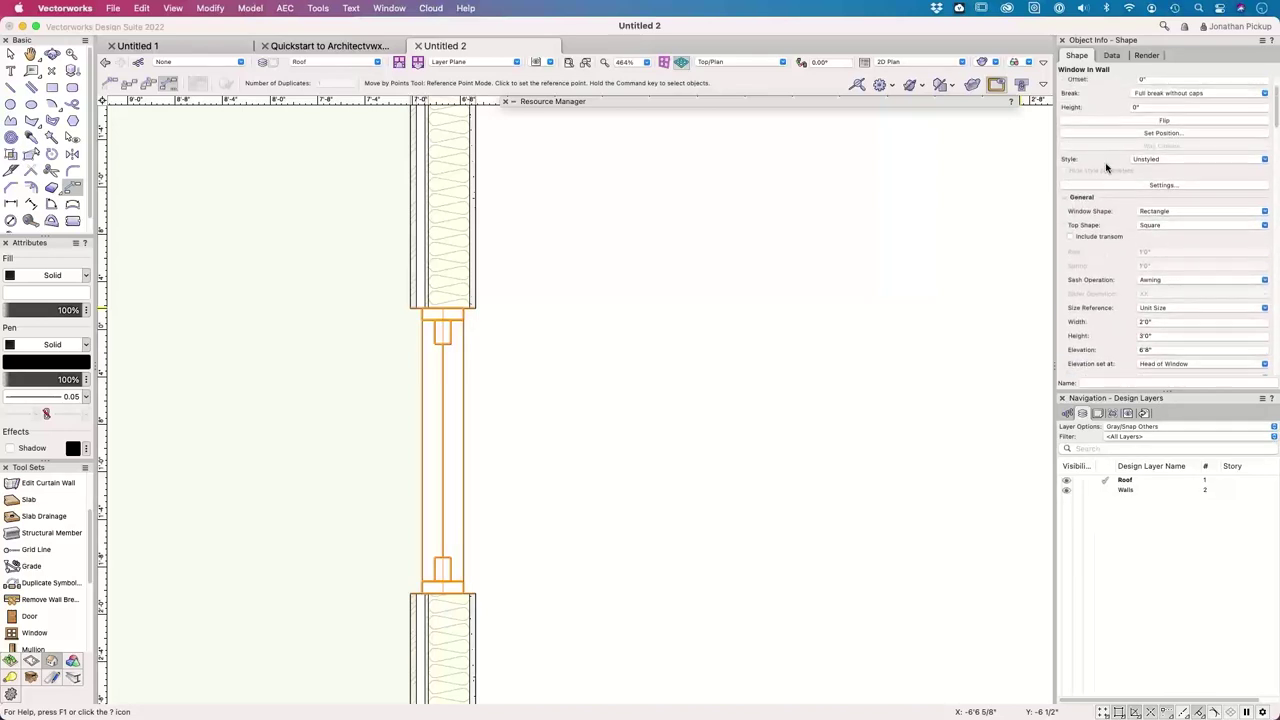
scroll(1107, 165, up, 2)
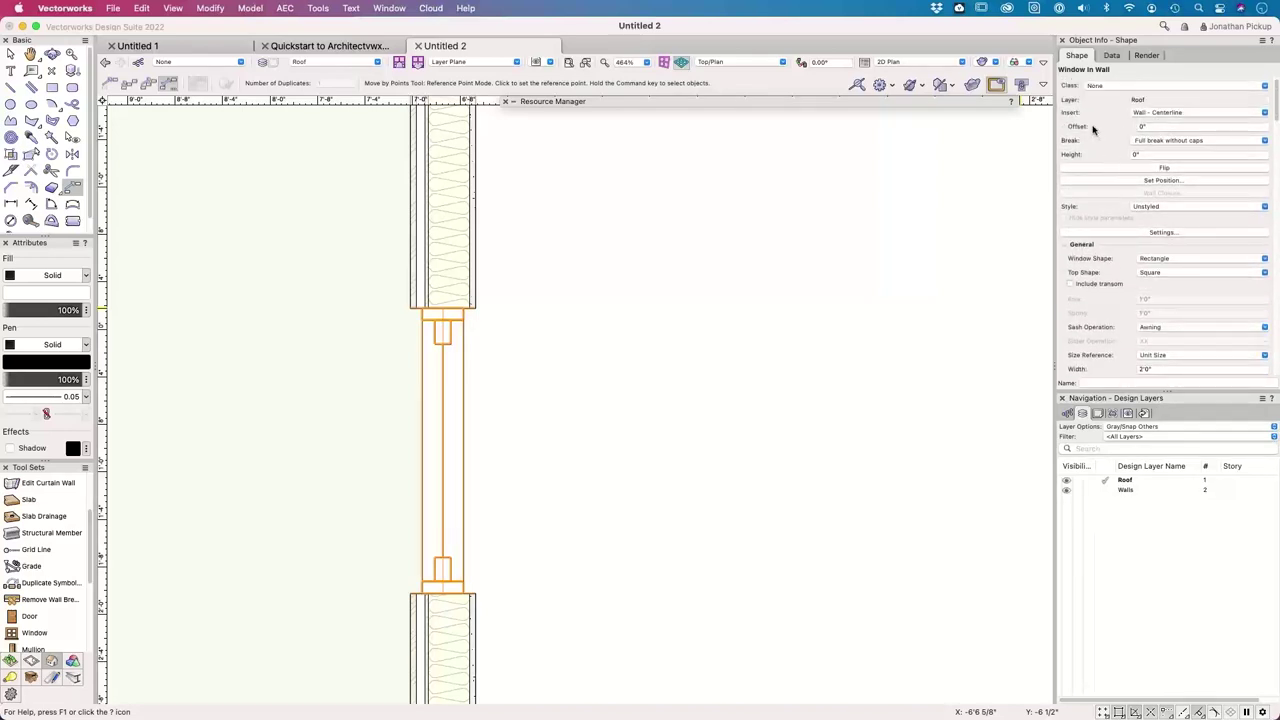
click(1162, 113)
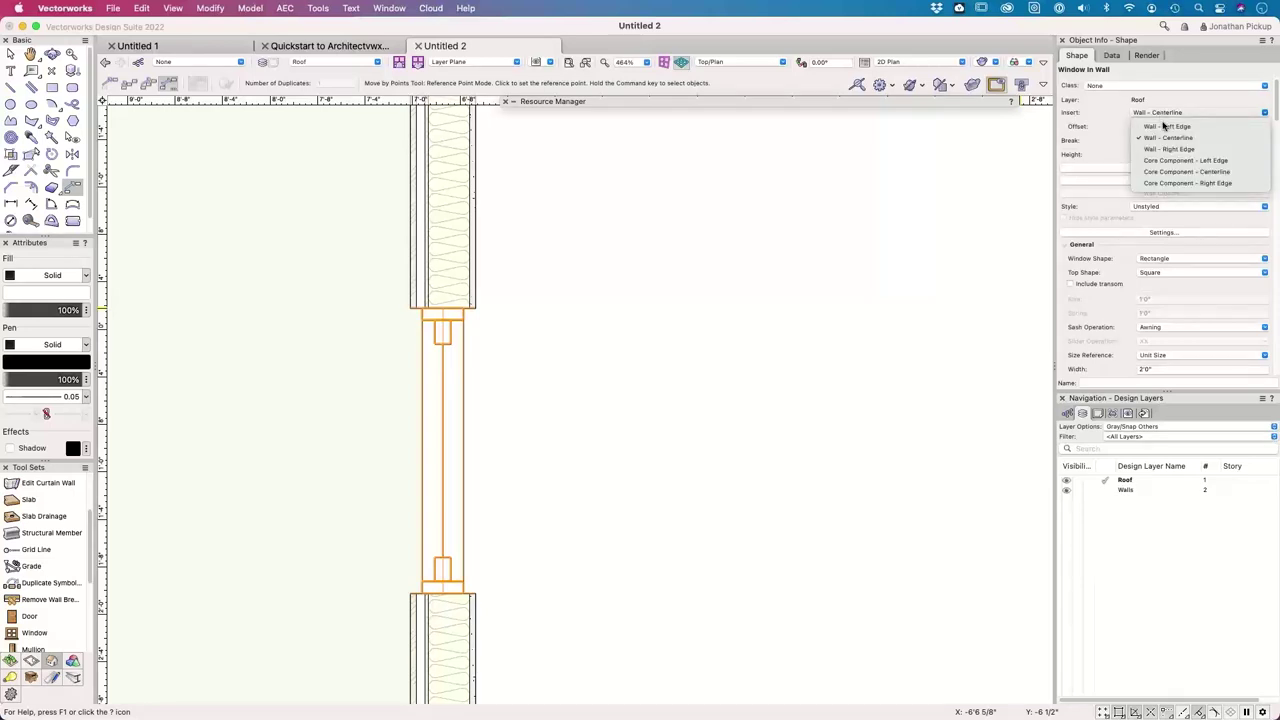
click(1161, 174)
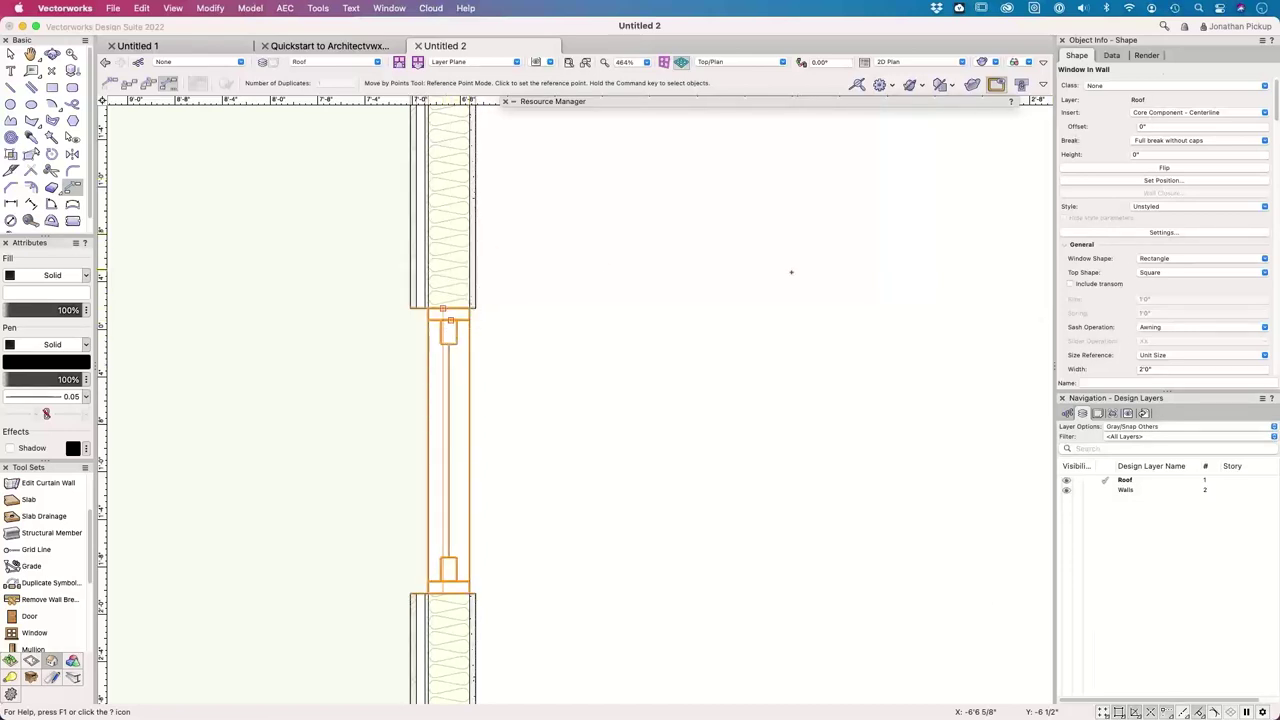
- Select the window in the lower long wall and set its insertion alignment to Core Component - Centerline
scroll(728, 261, down, 5)
drag(728, 261, 574, 286)
scroll(580, 429, up, 6)
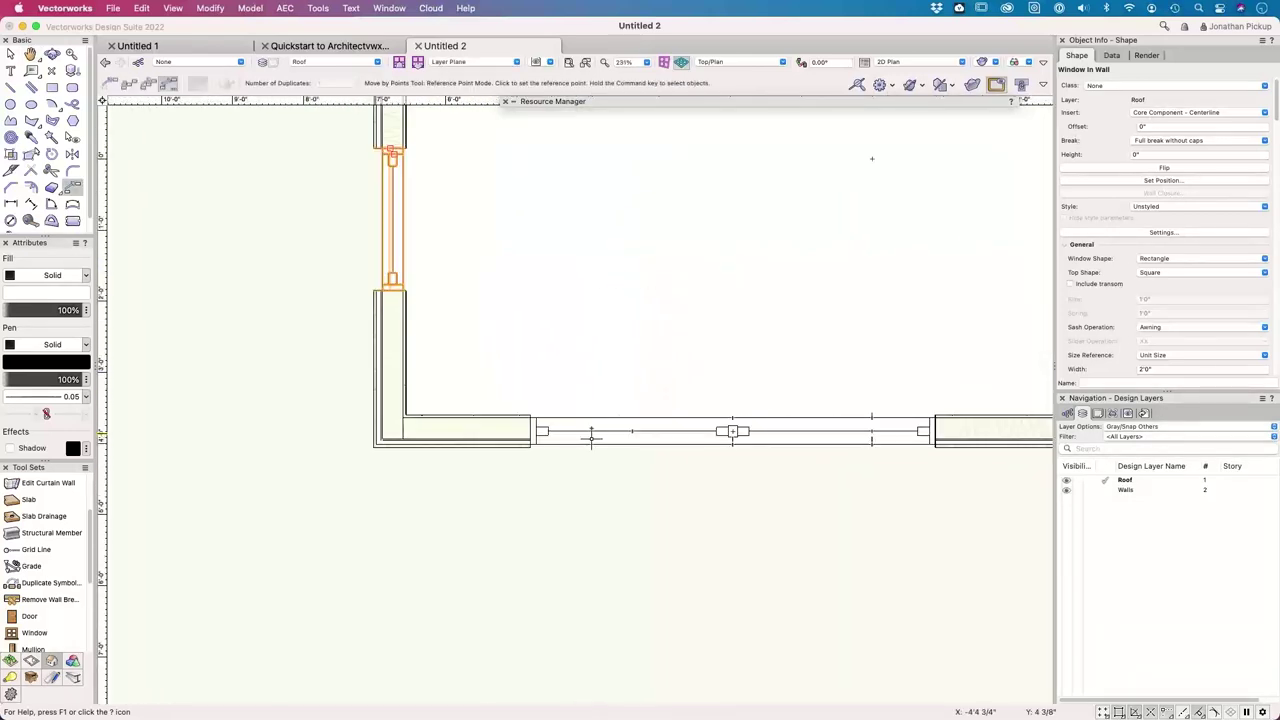
key(c)
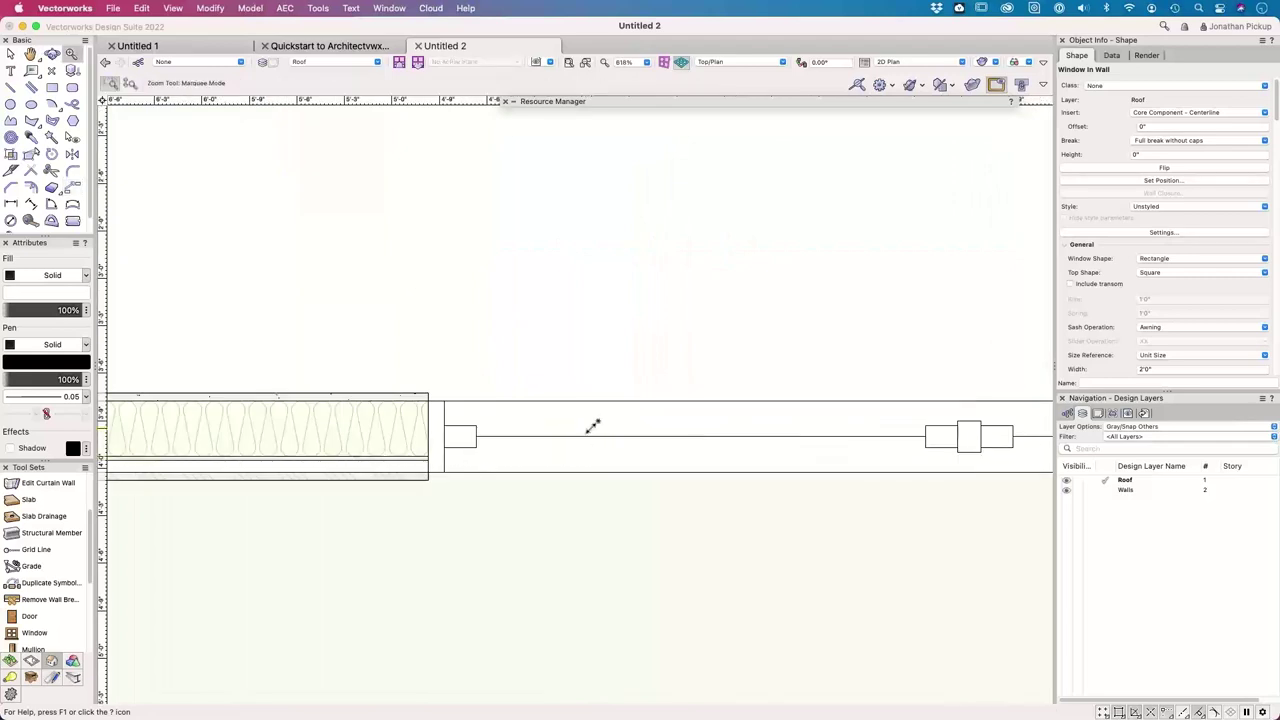
key(x)
click(592, 427)
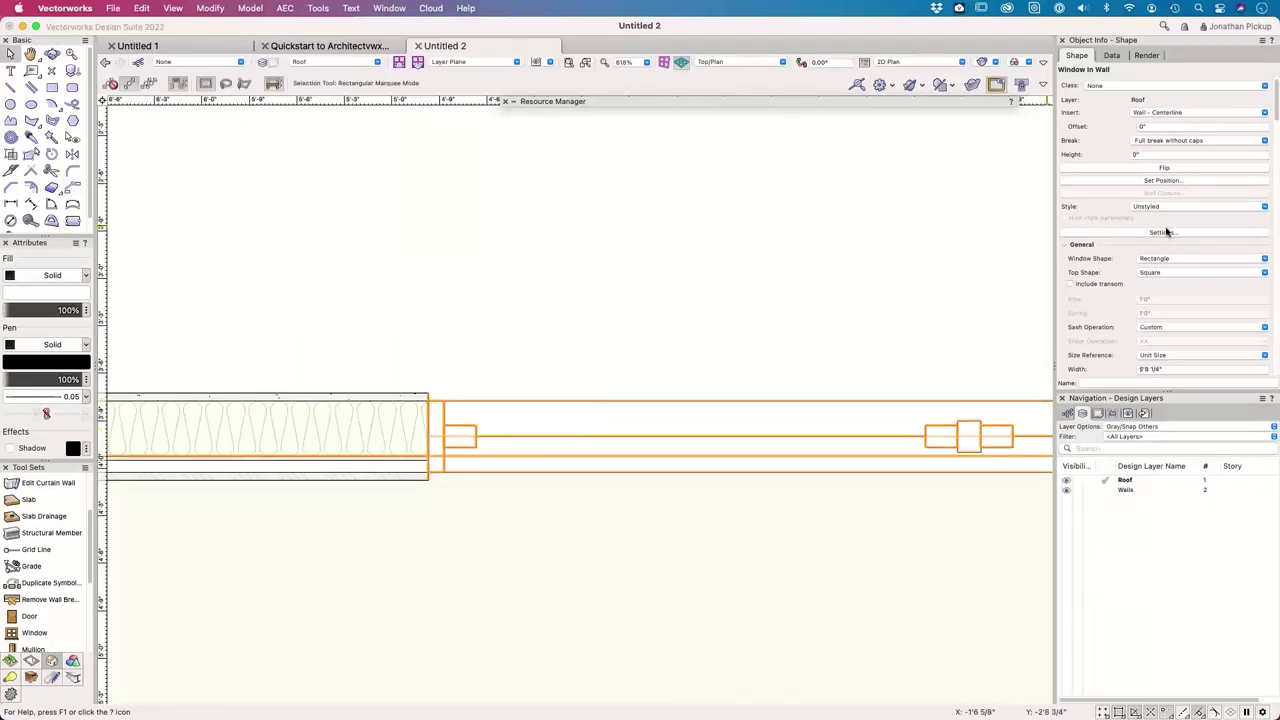
click(1164, 113)
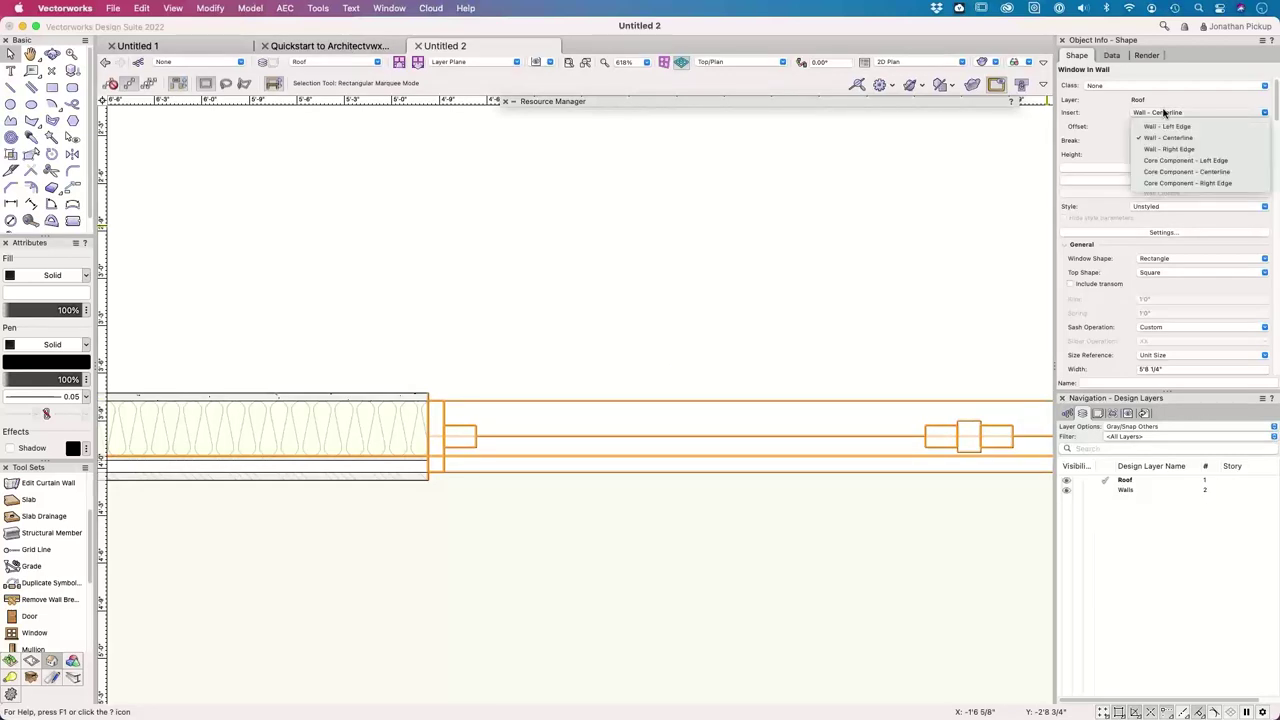
click(1163, 173)
- Set the lower long wall window's jamb depth to 3.5 inches
scroll(1150, 250, down, 5)
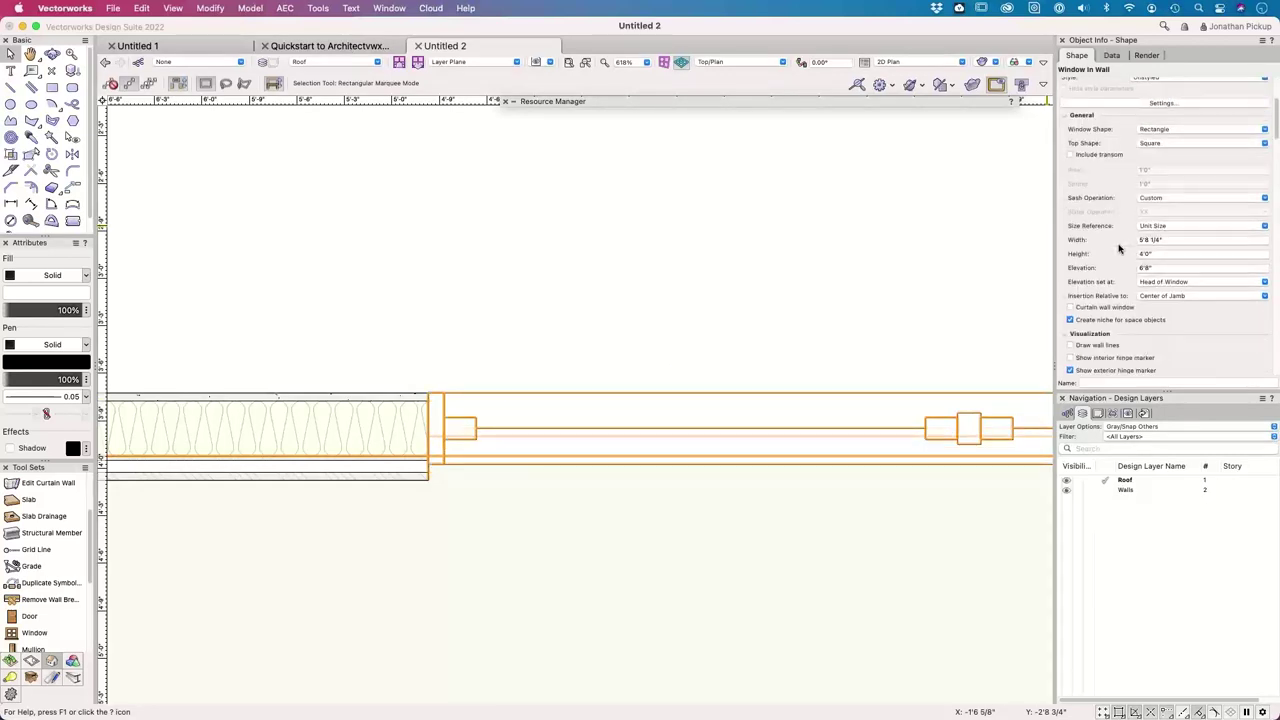
scroll(1119, 248, down, 10)
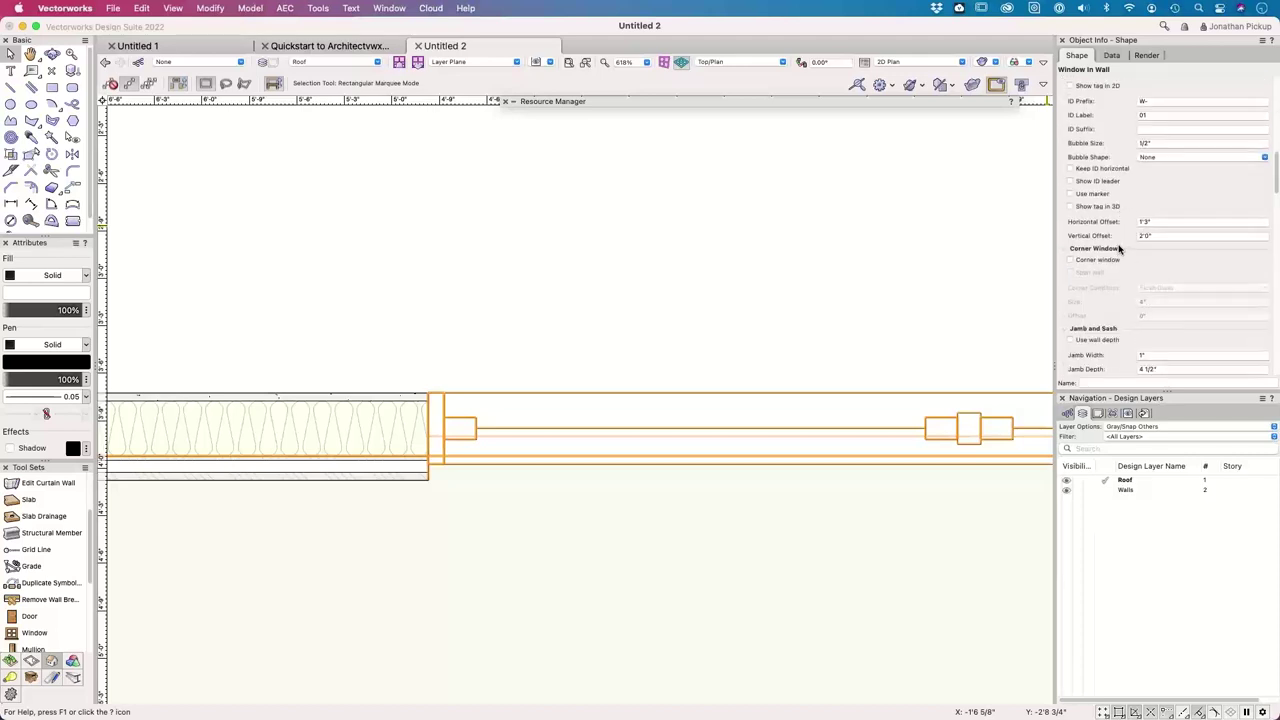
click(1140, 339)
text(3)
text(.5)
key(Return)
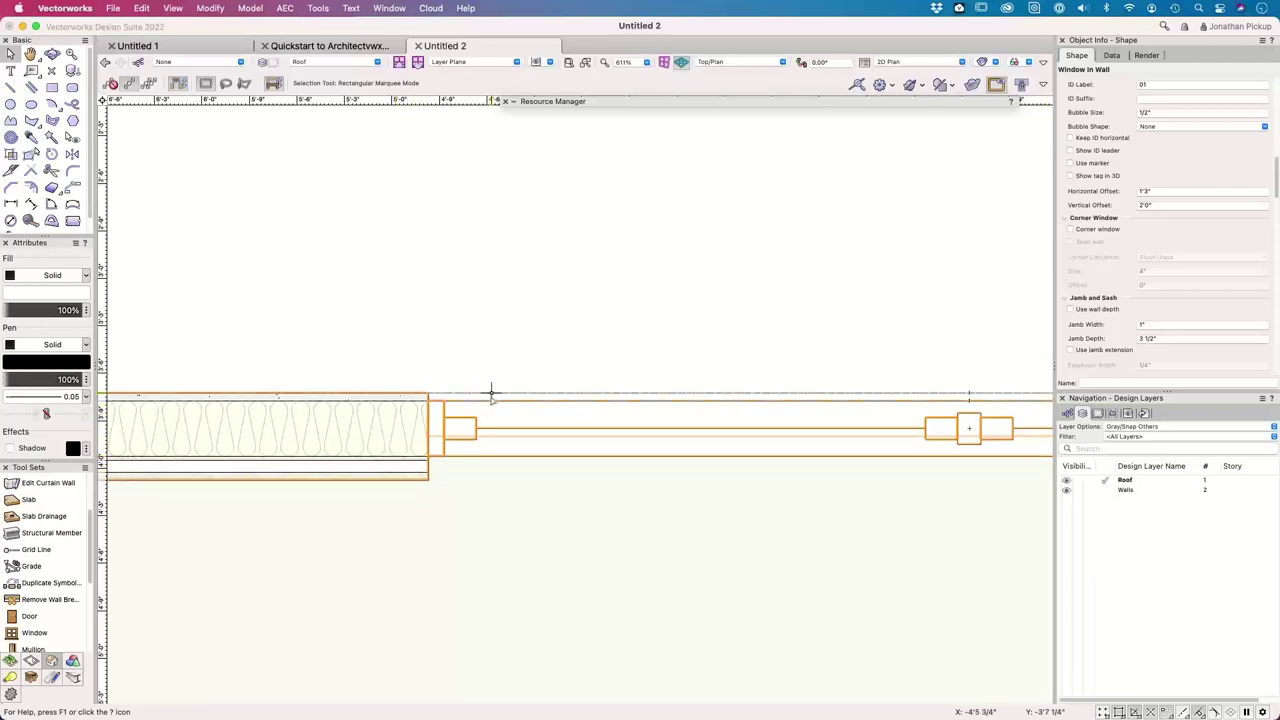
scroll(726, 286, down, 10)
middle_drag(543, 334, 578, 323)
scroll(280, 503, up, 5)
scroll(663, 260, up, 6)
middle_drag(663, 260, 560, 303)
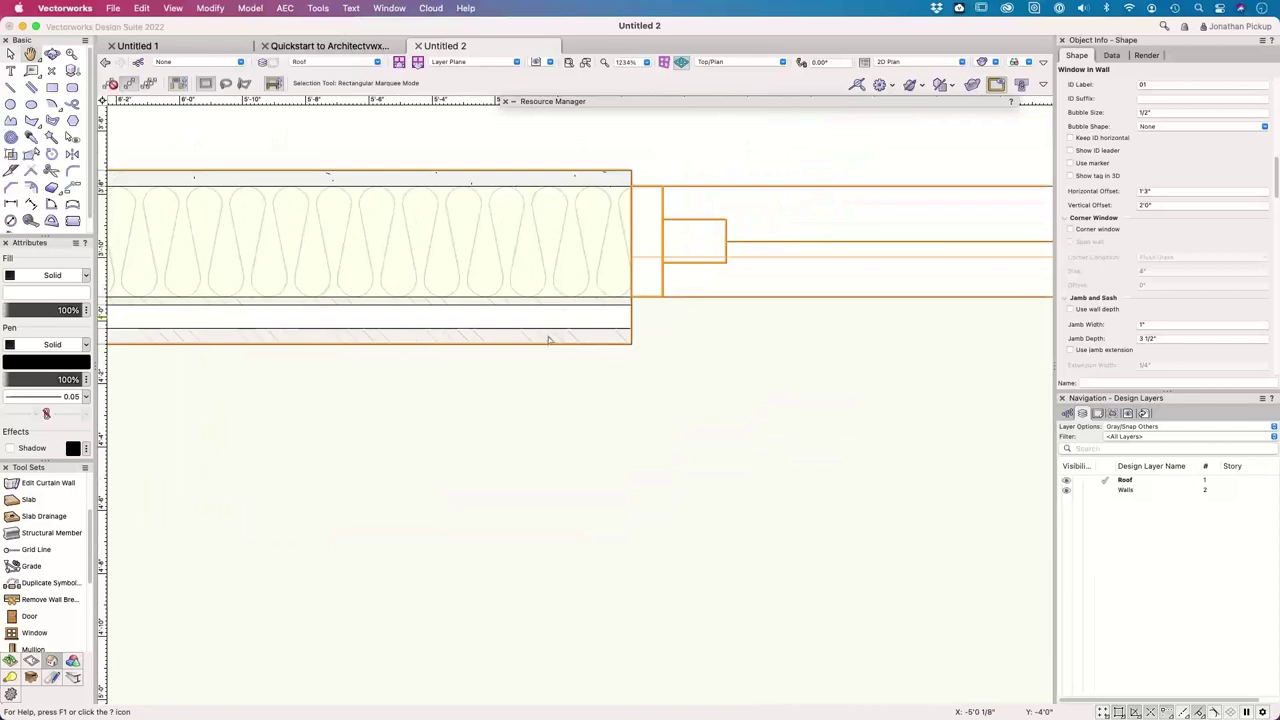
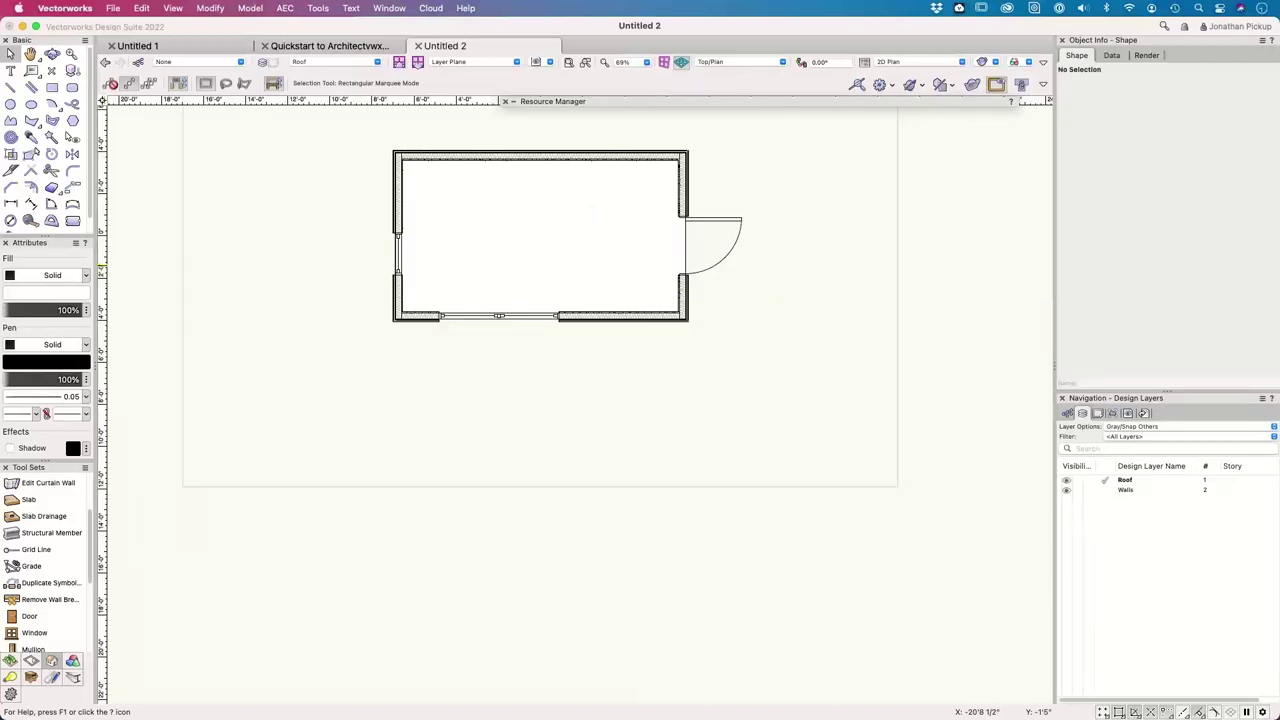
scroll(251, 200, up, 5)
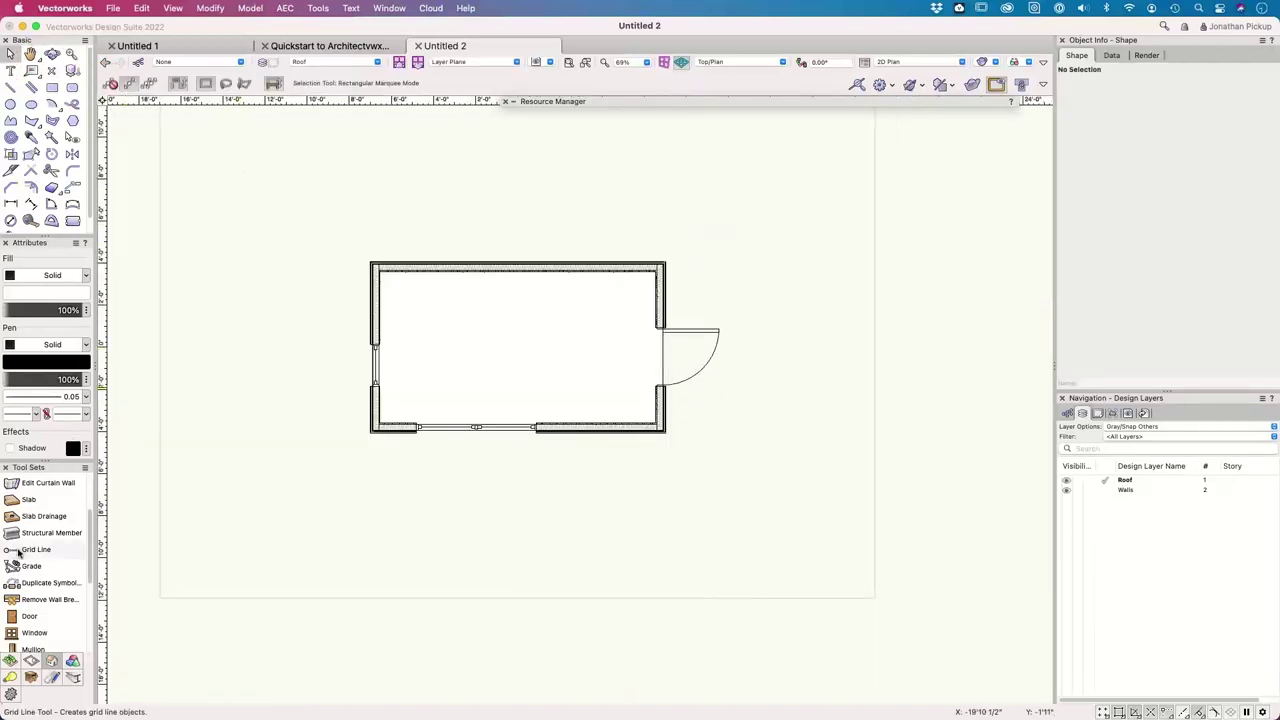
click(31, 632)
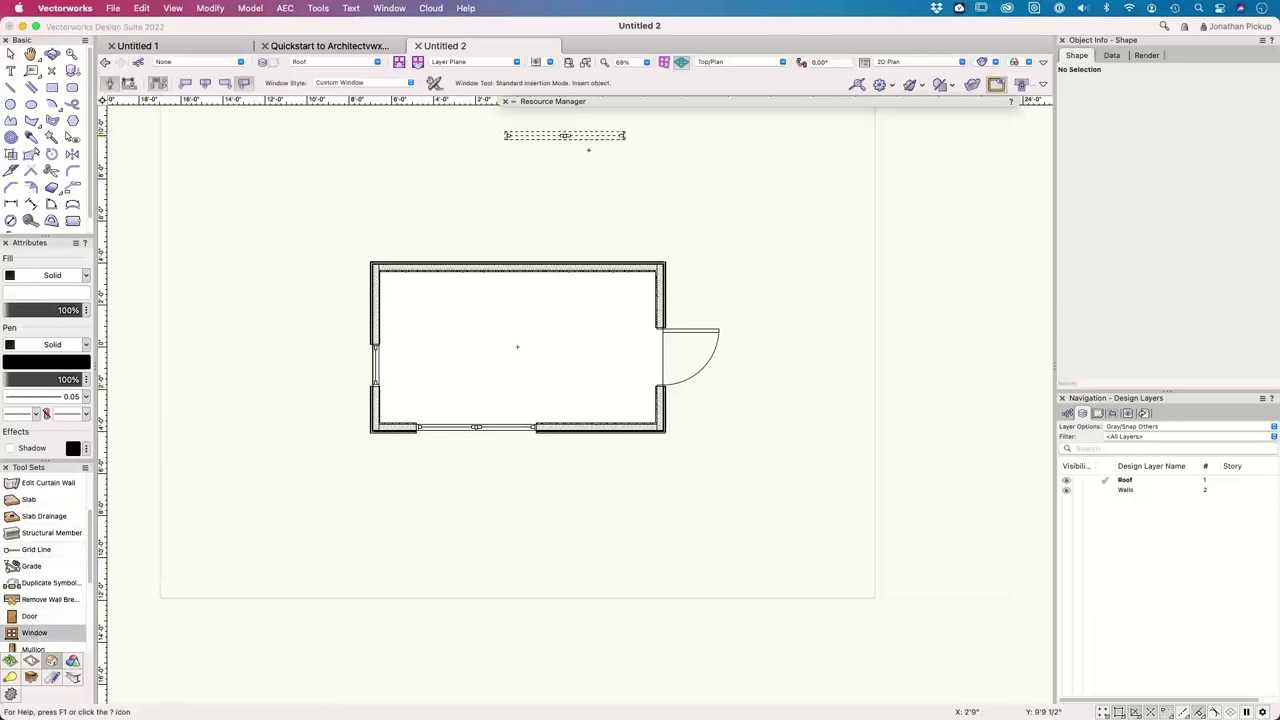
click(245, 88)
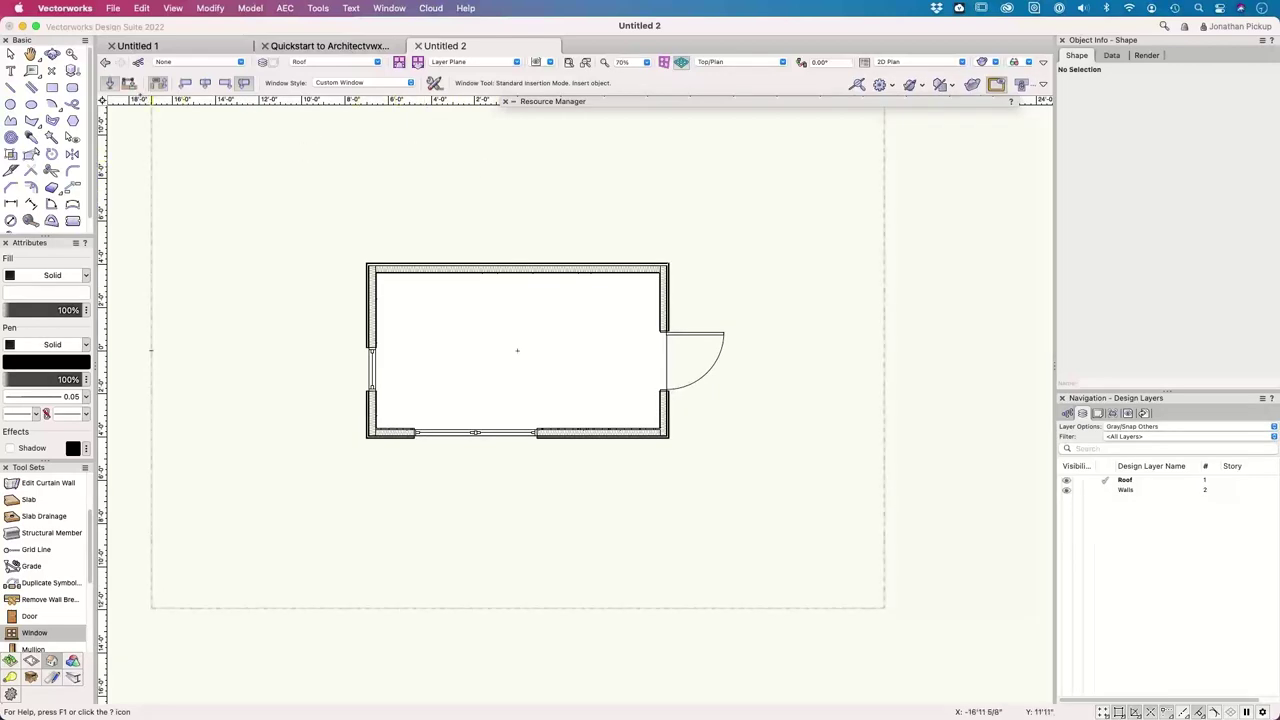
scroll(524, 255, up, 3)
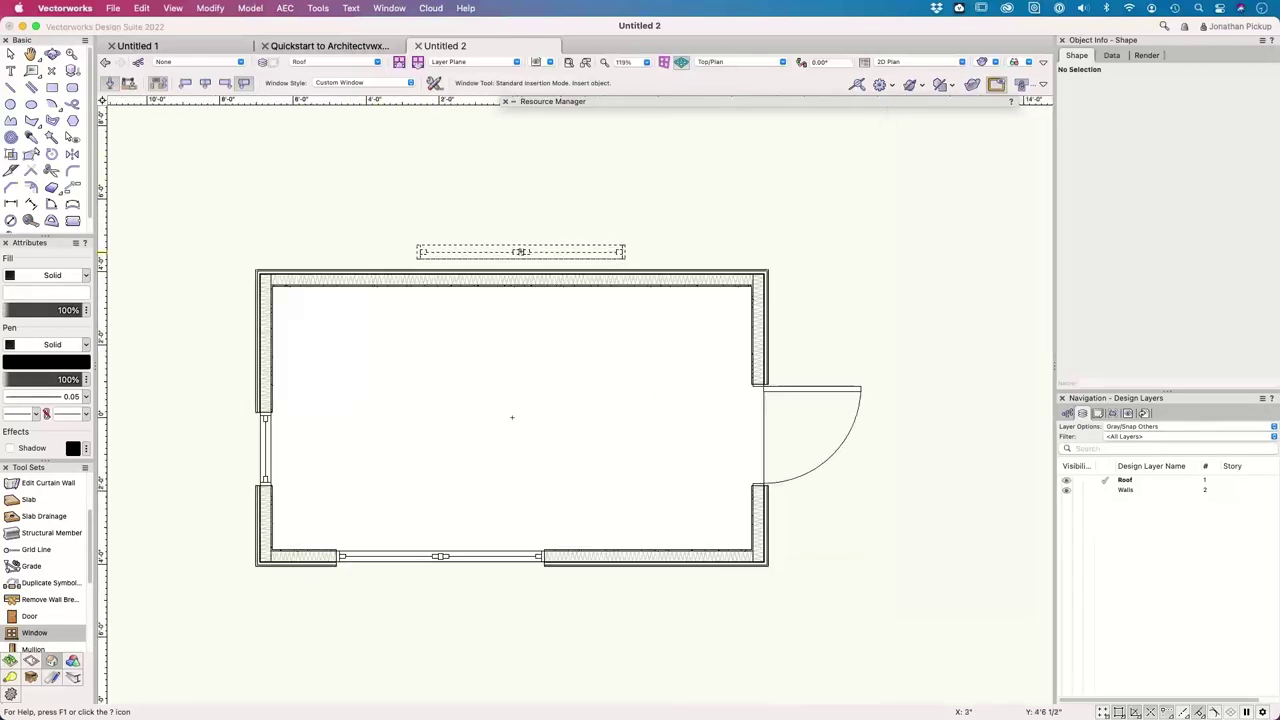
scroll(508, 245, up, 5)
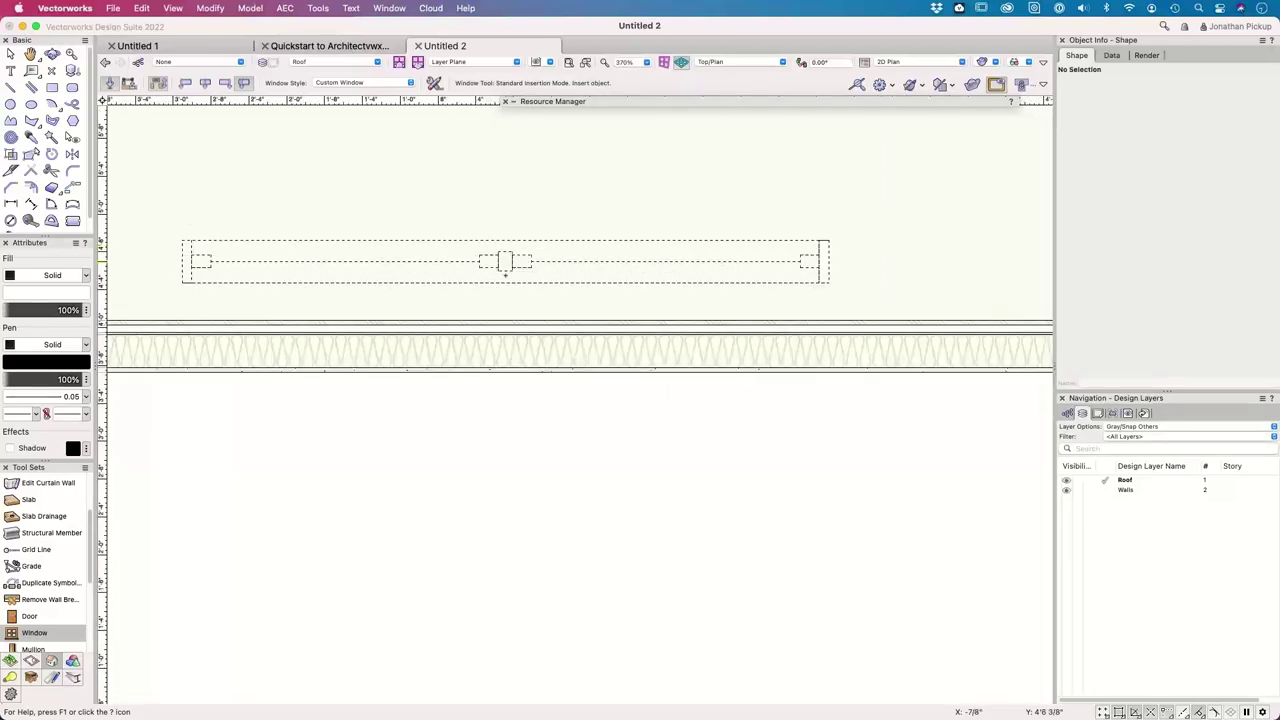
scroll(512, 300, down, 1)
scroll(513, 320, down, 2)
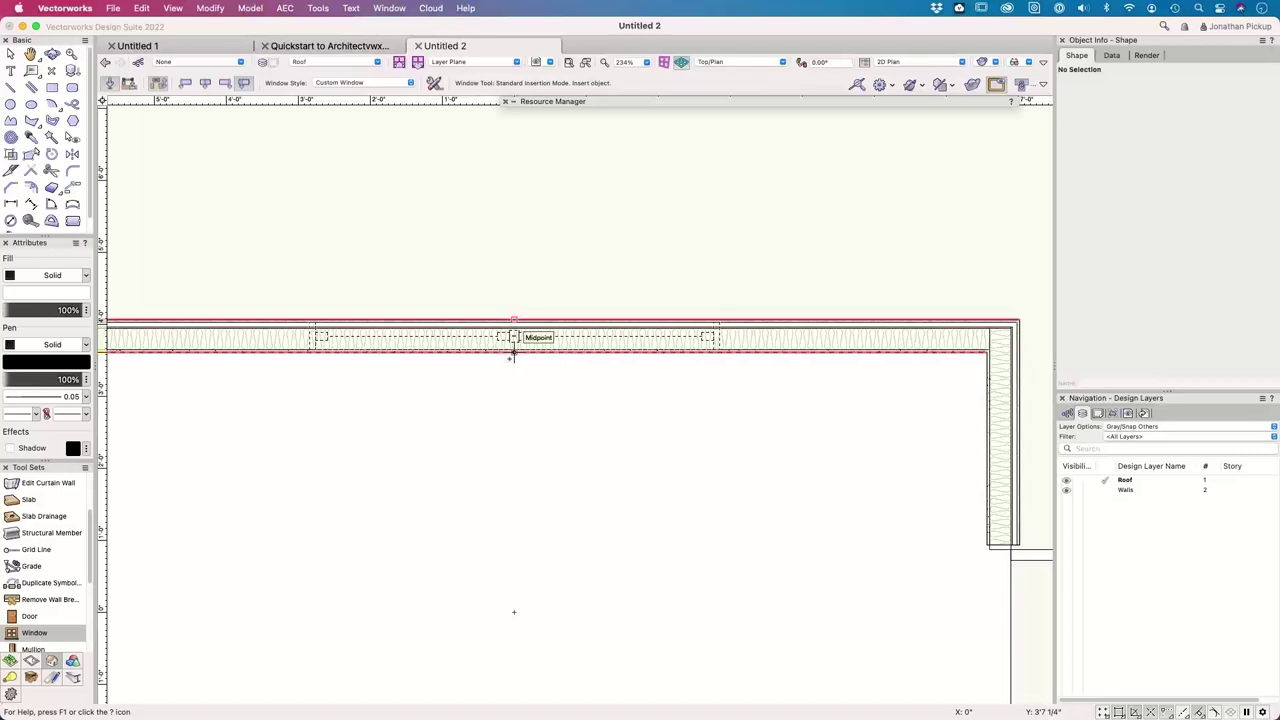
click(513, 350)
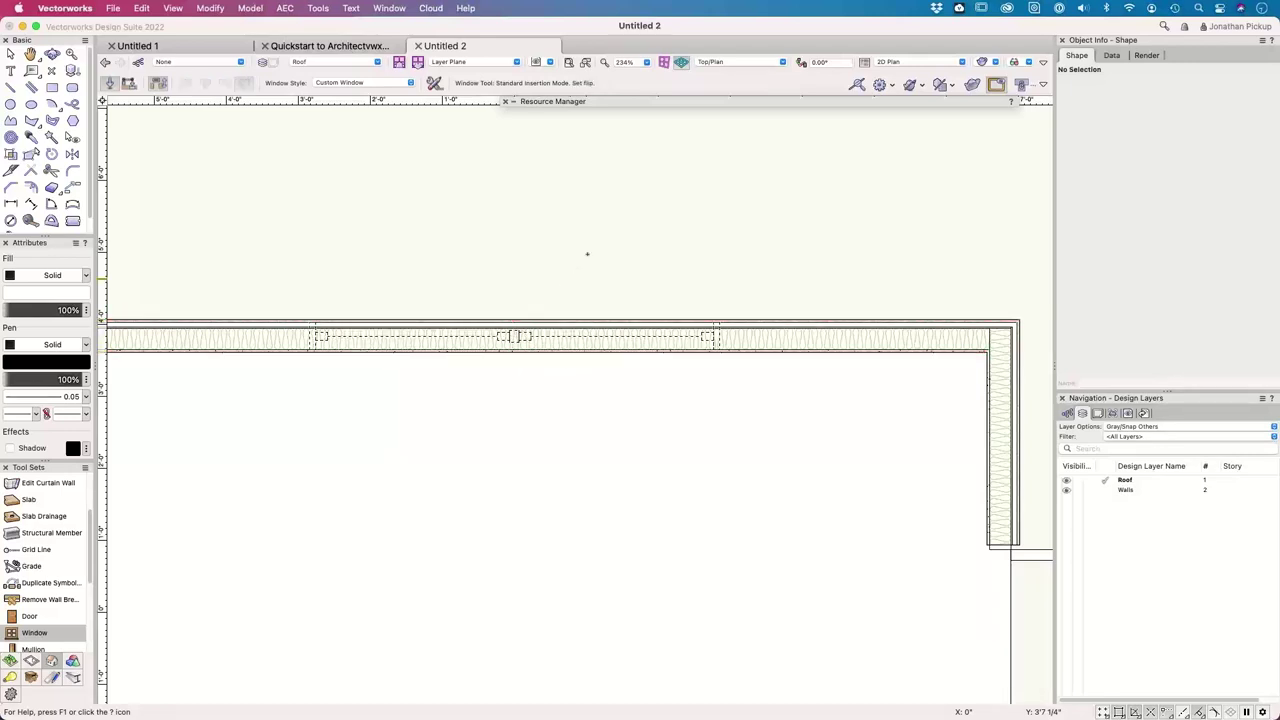
key(Escape)
- Insert a custom window in the upper long wall using Offset Insertion Mode, about 2'5" from the outer core corner at the left wall
key(h)
drag(506, 209, 716, 218)
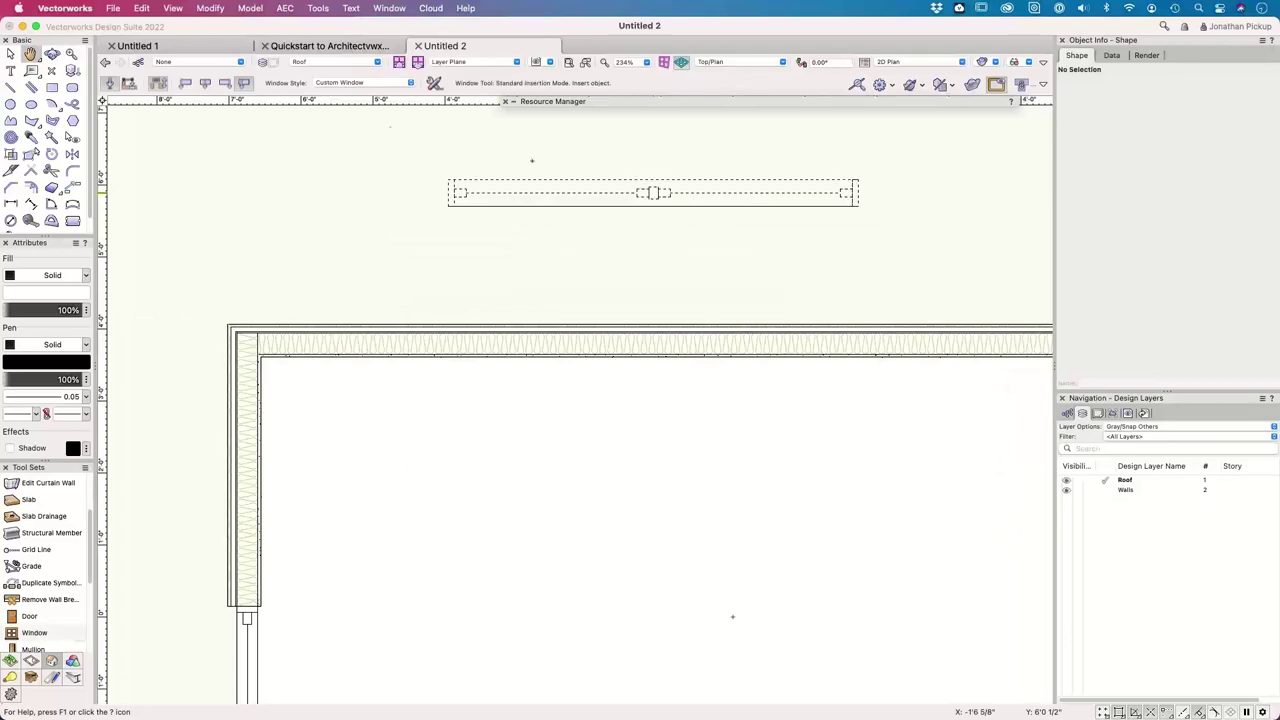
click(130, 86)
click(112, 84)
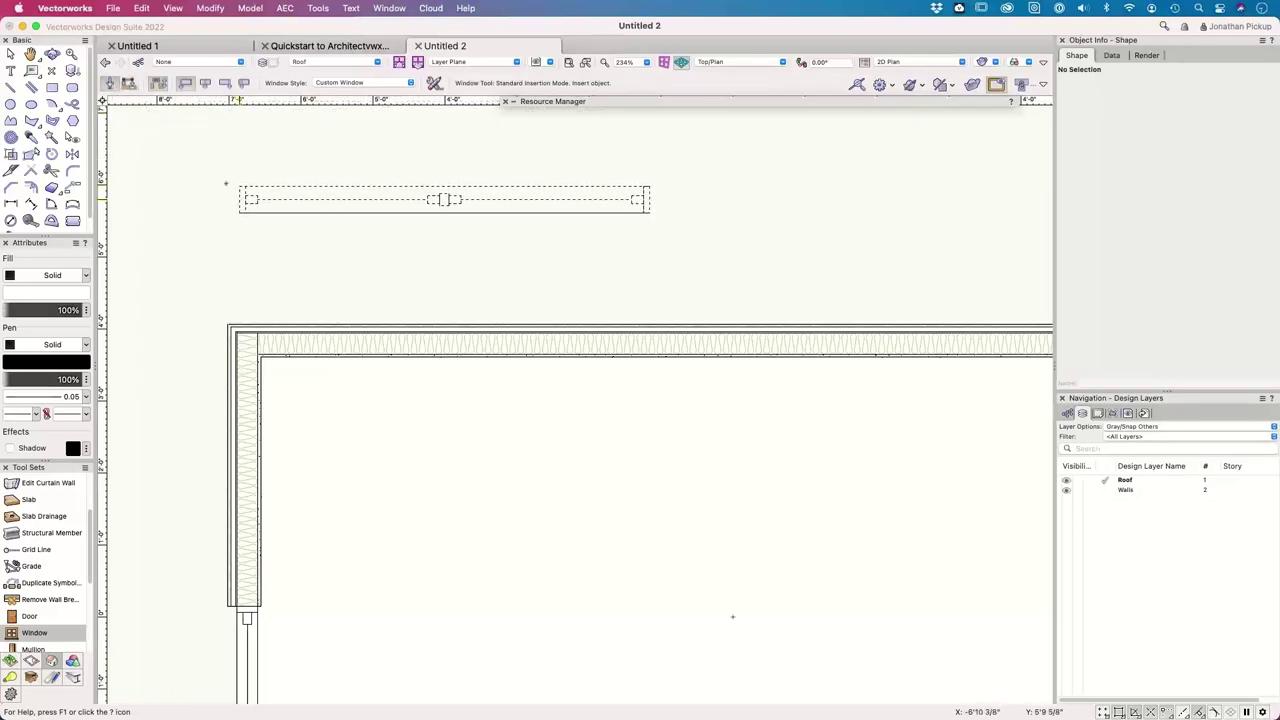
click(130, 84)
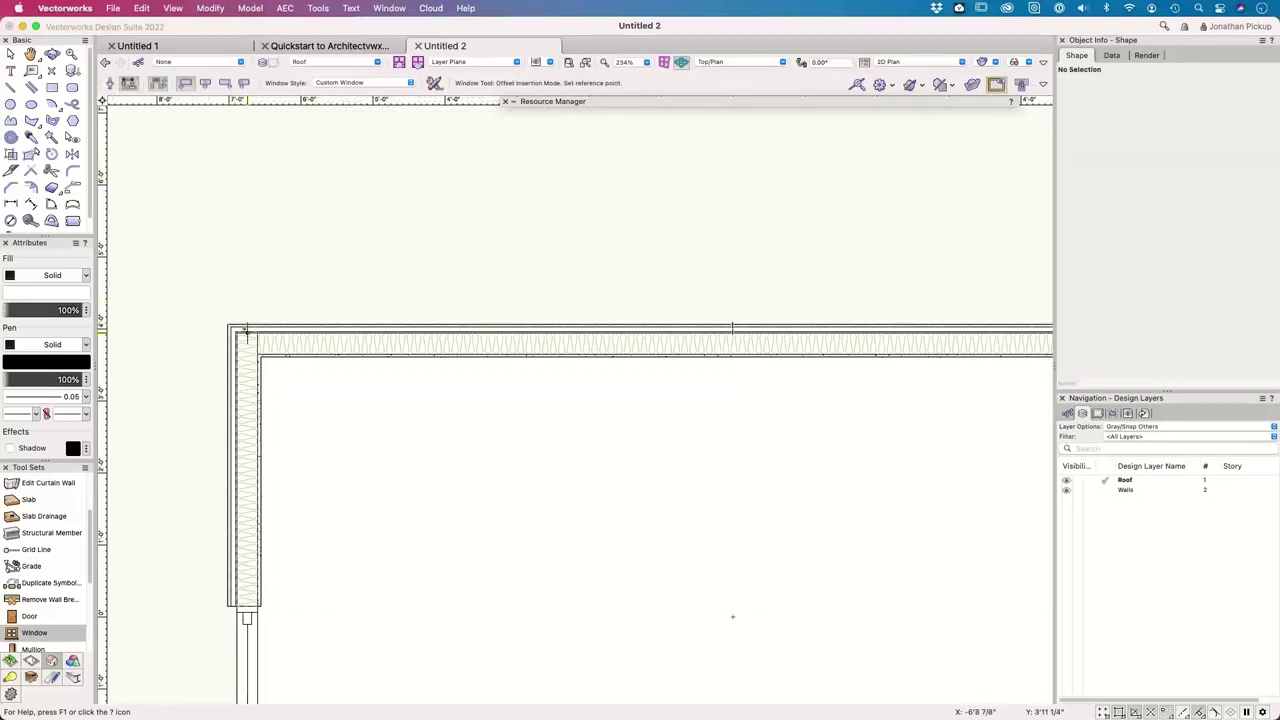
click(236, 331)
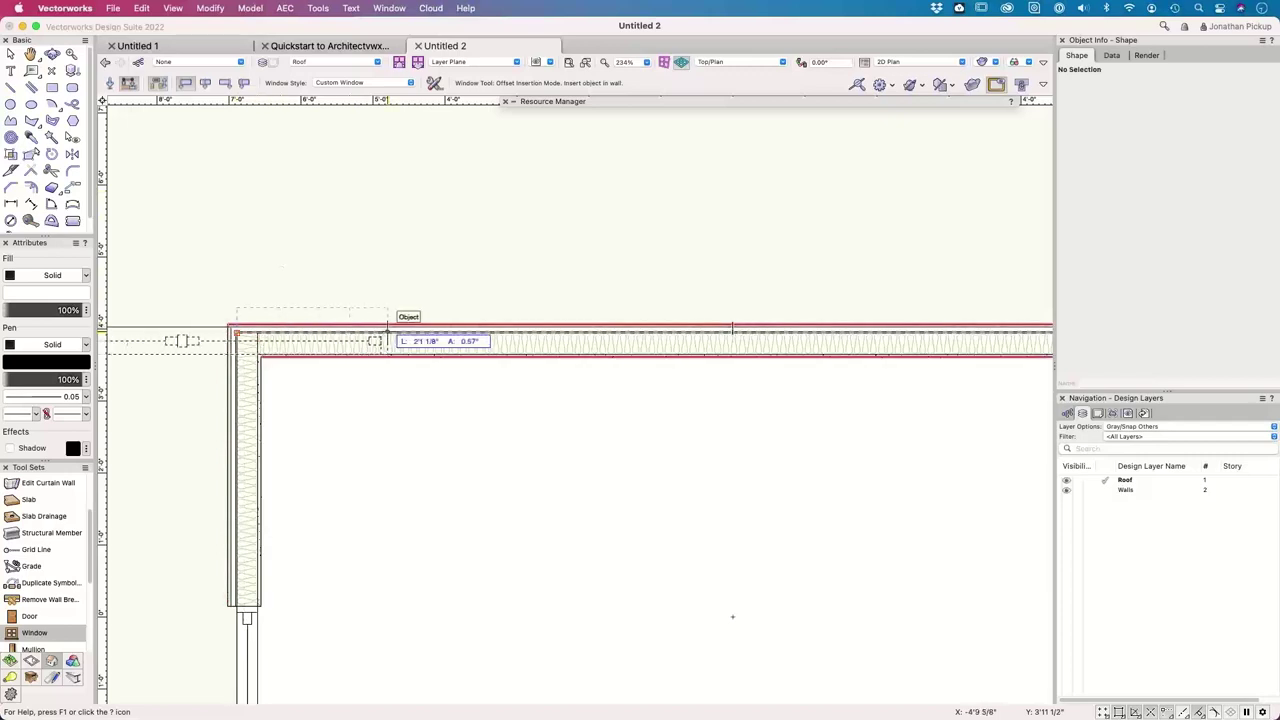
click(418, 333)
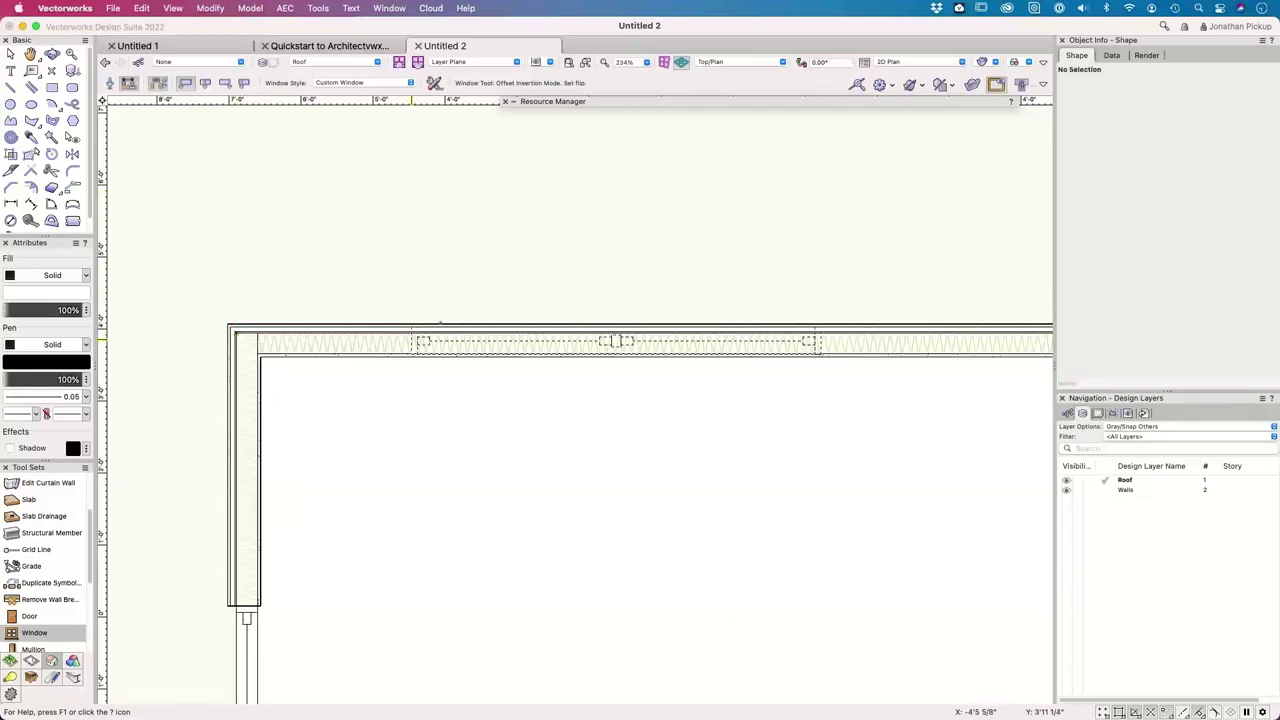
- Insert a window in the upper wall with a 635mm offset, and delete it again
click(600, 220)
text(635mm)
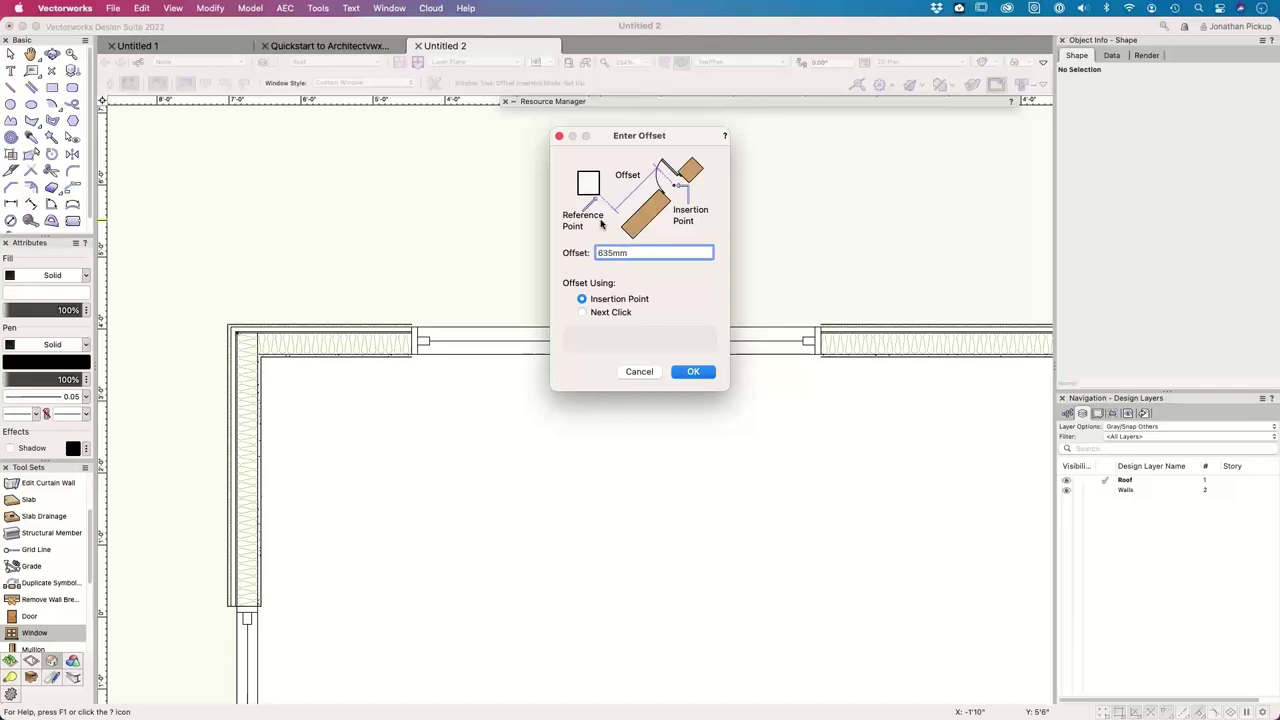
key(Return)
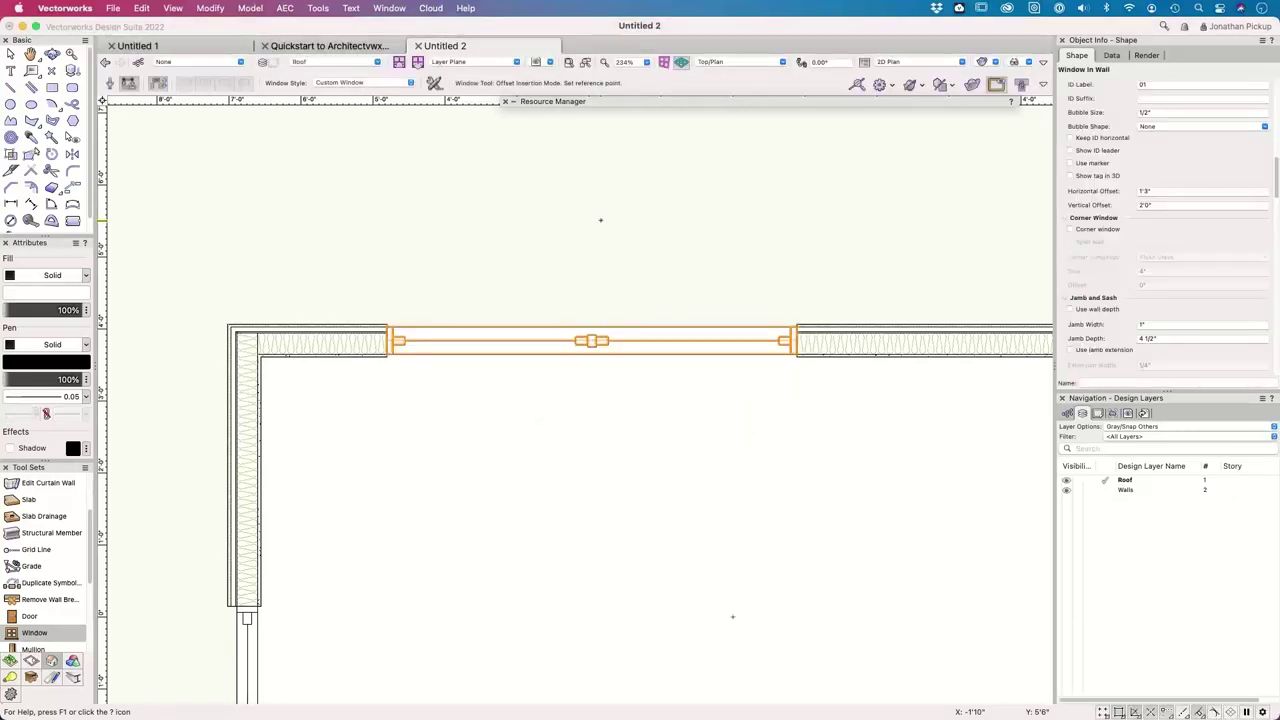
key(Delete)
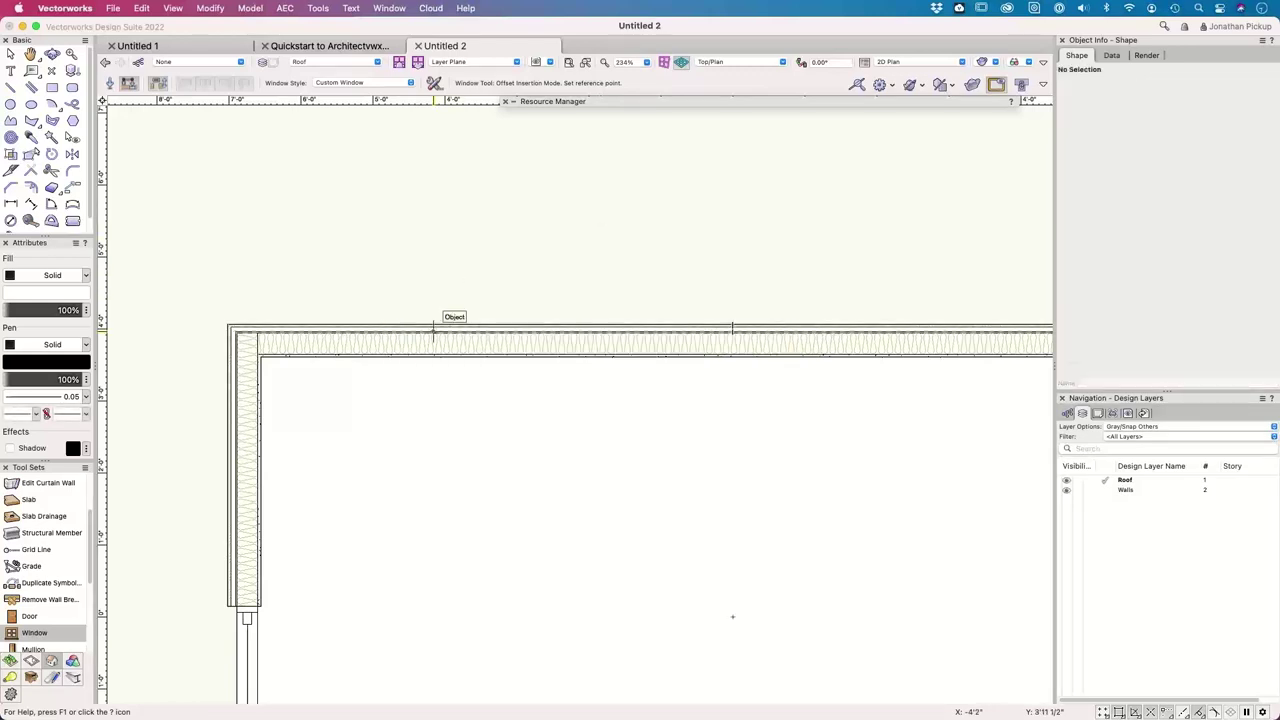
scroll(433, 330, down, 5)
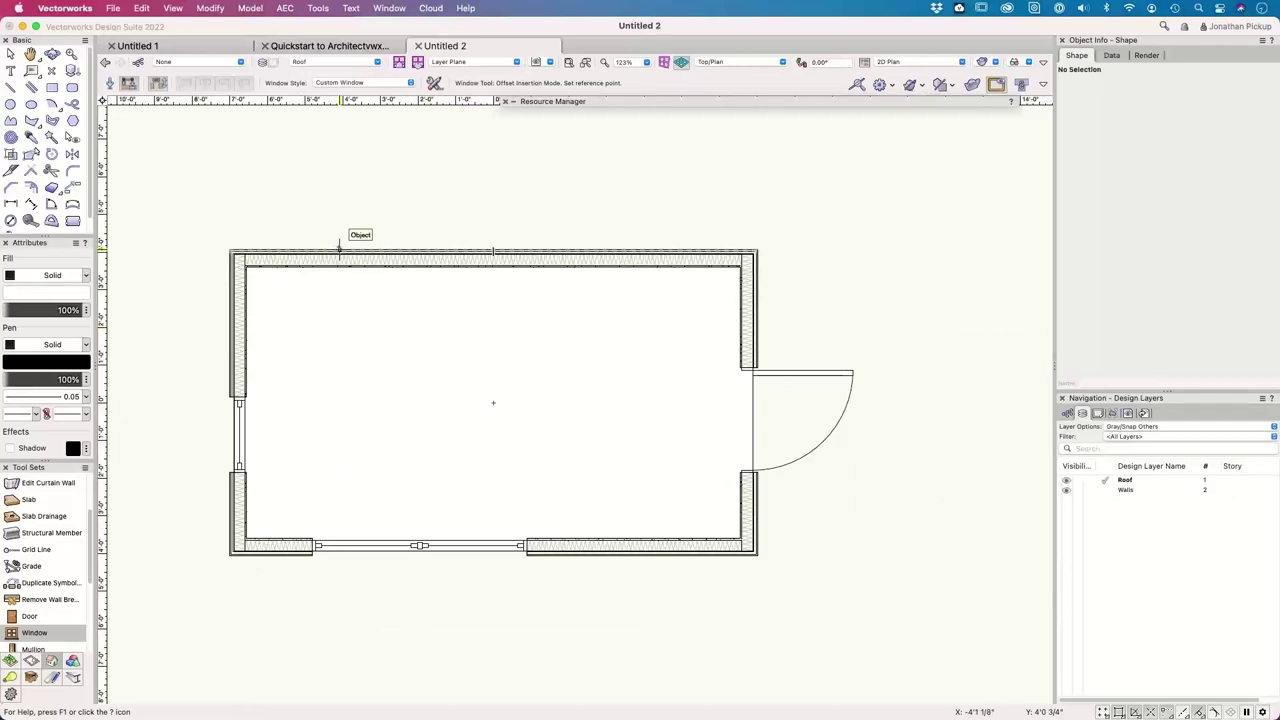
- Select the upper wall and add the left wall to the selection
key(x)
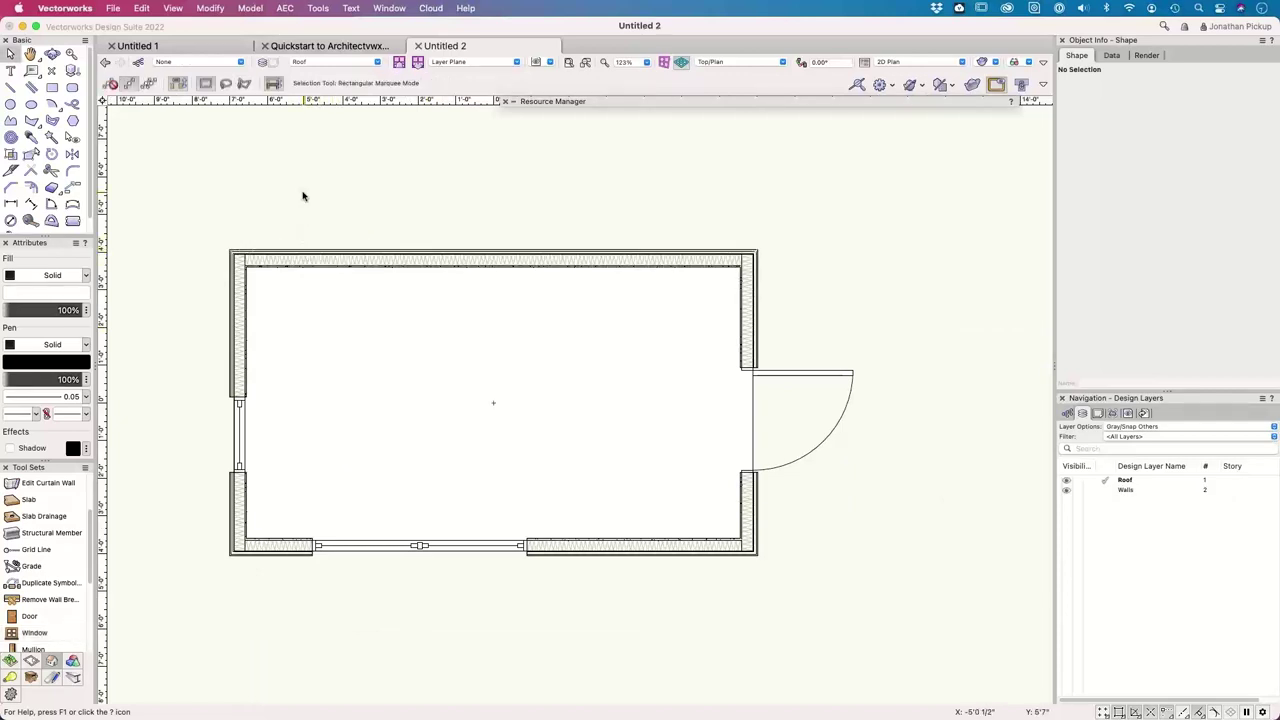
click(303, 302)
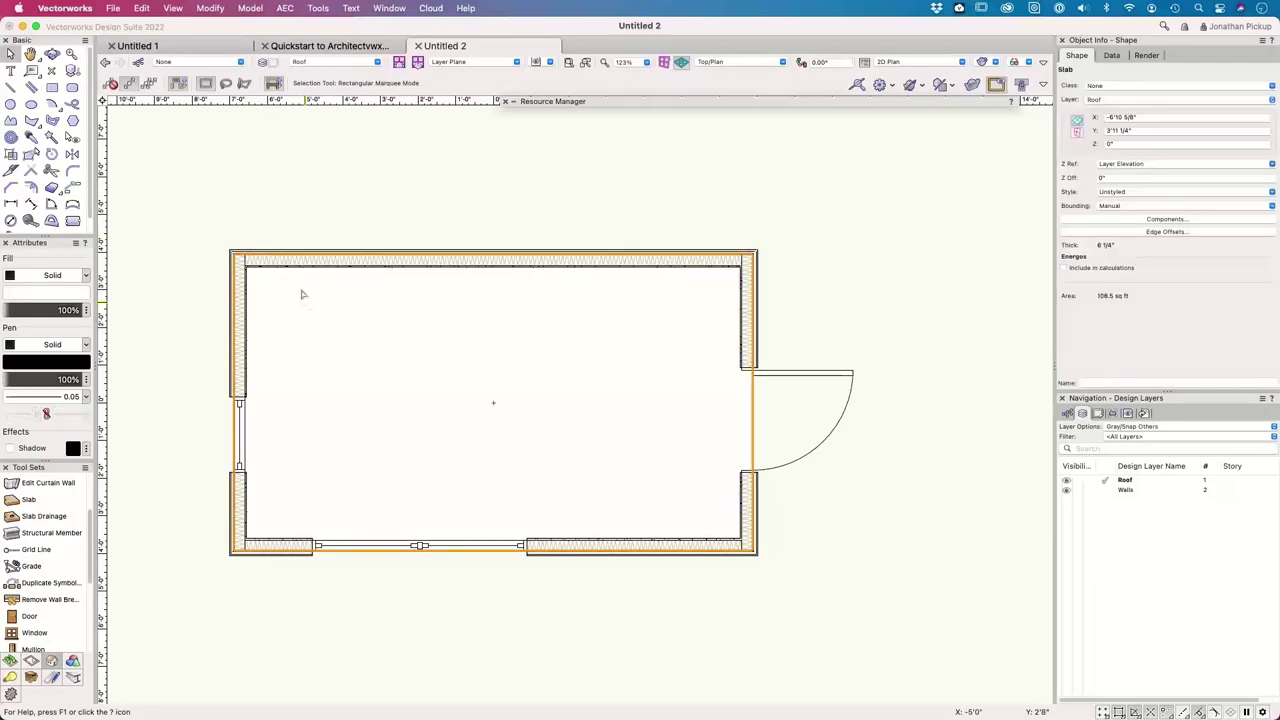
click(269, 263)
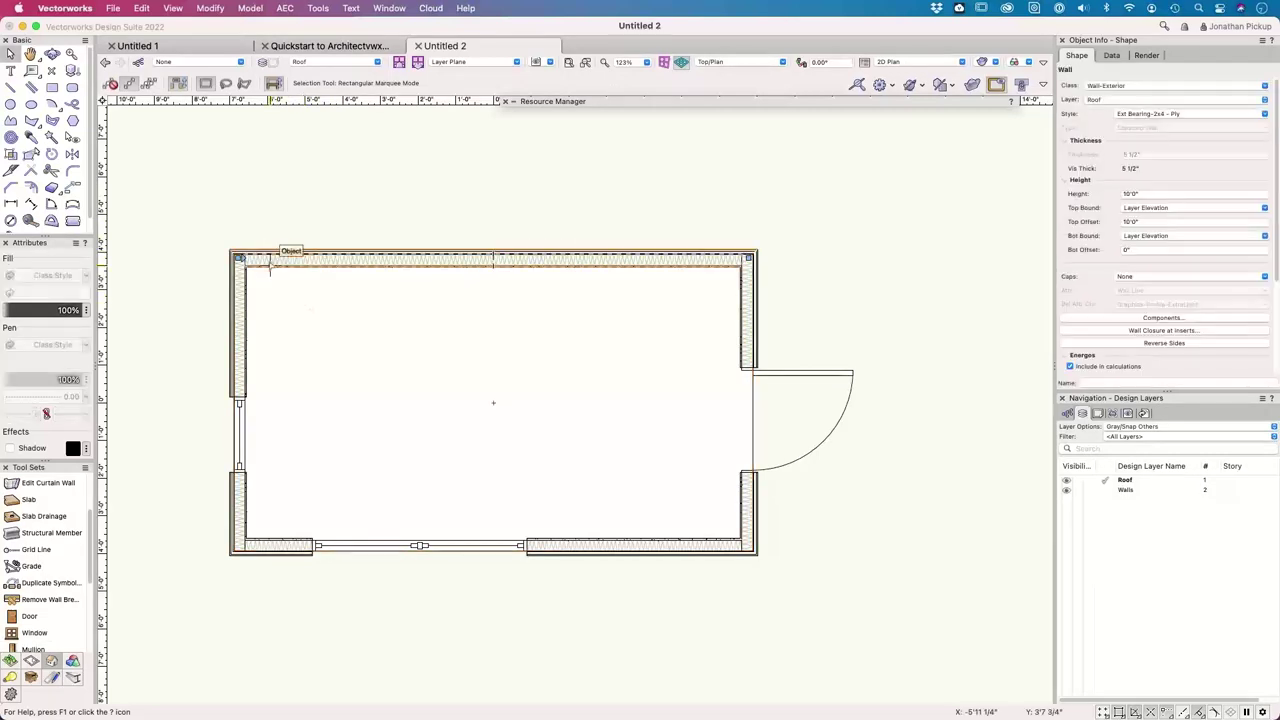
shift+click(235, 308)
- Activate the Select Similar tool and examine the saved presets Class, class and object, and object in its preferences
click(48, 138)
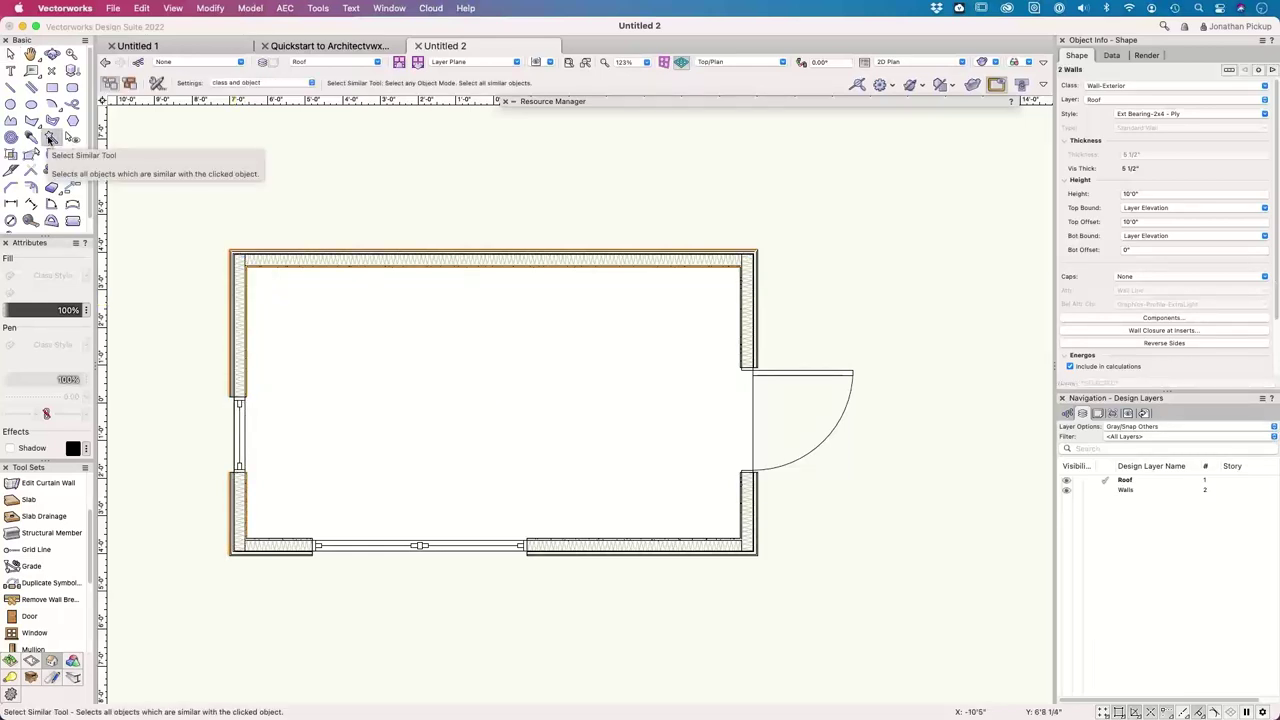
click(309, 85)
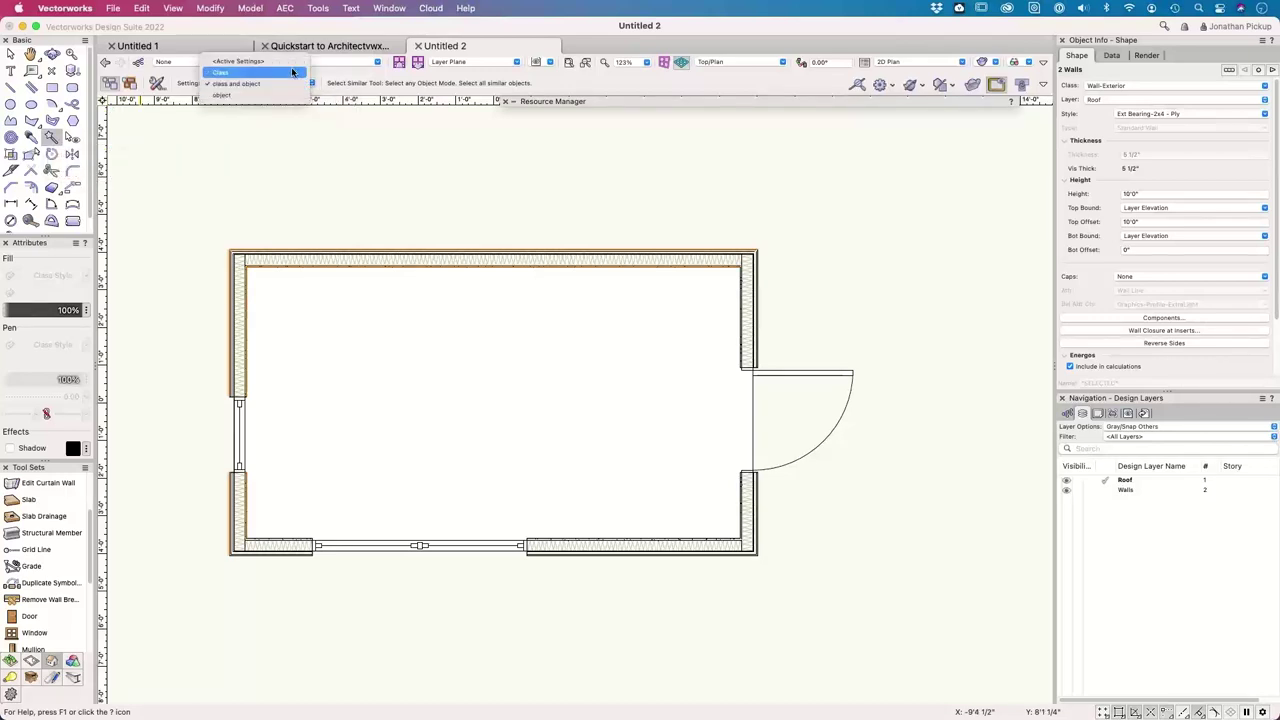
click(290, 84)
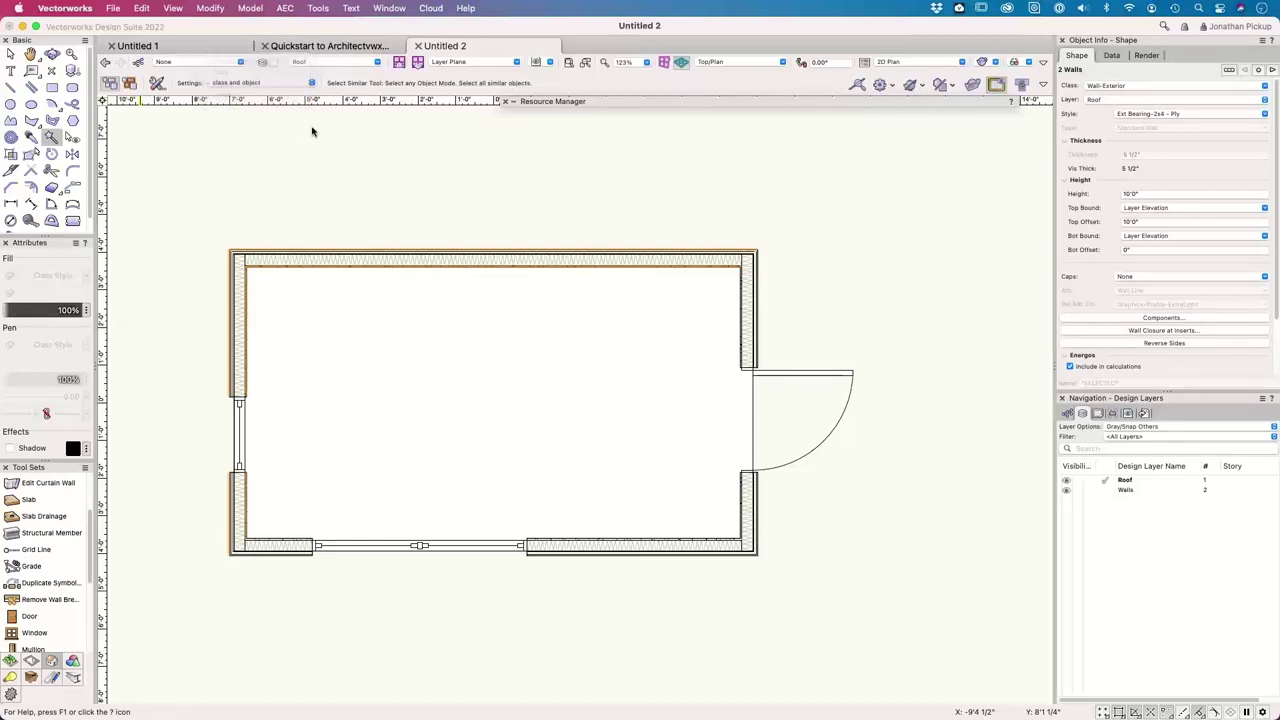
click(157, 84)
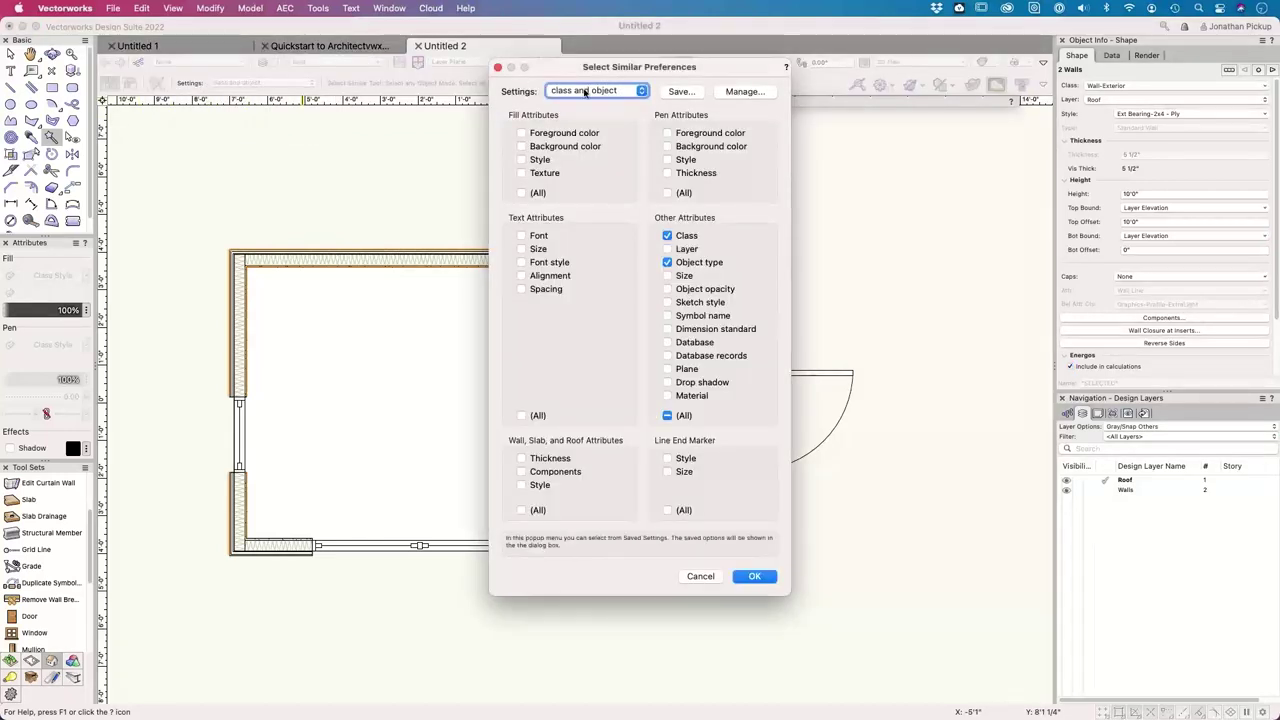
click(640, 91)
click(580, 72)
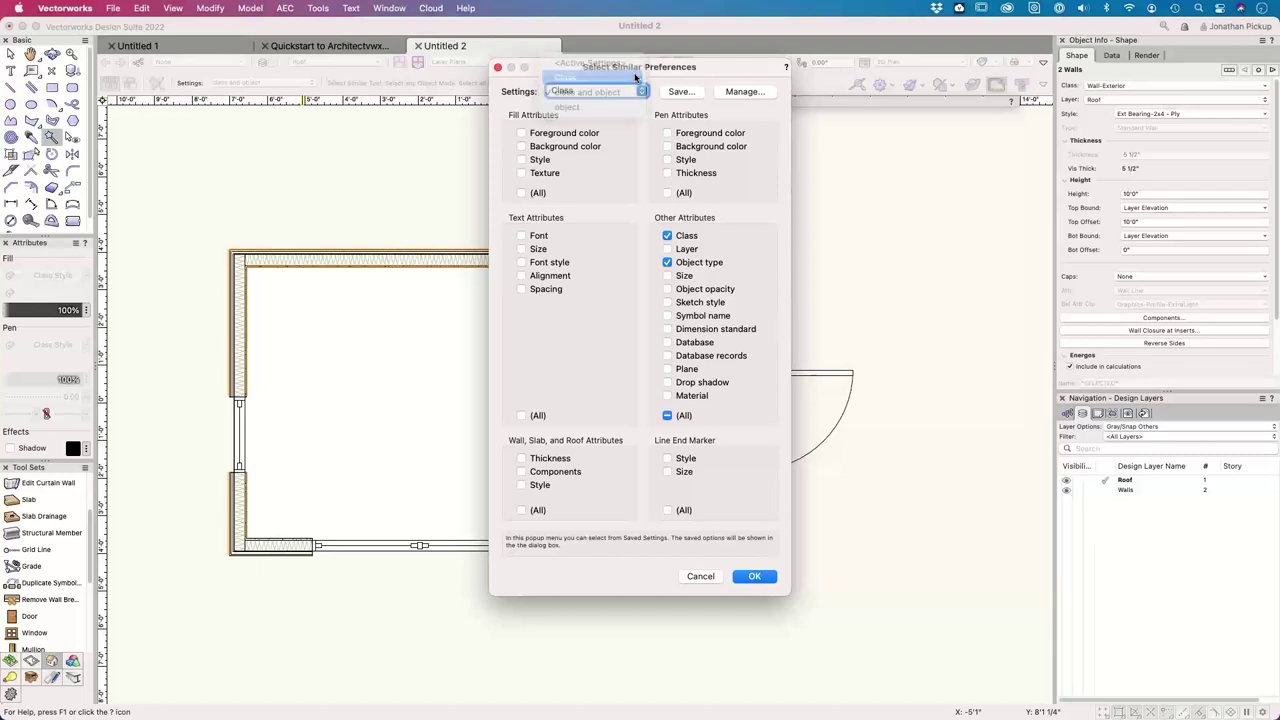
click(638, 92)
click(622, 107)
click(628, 91)
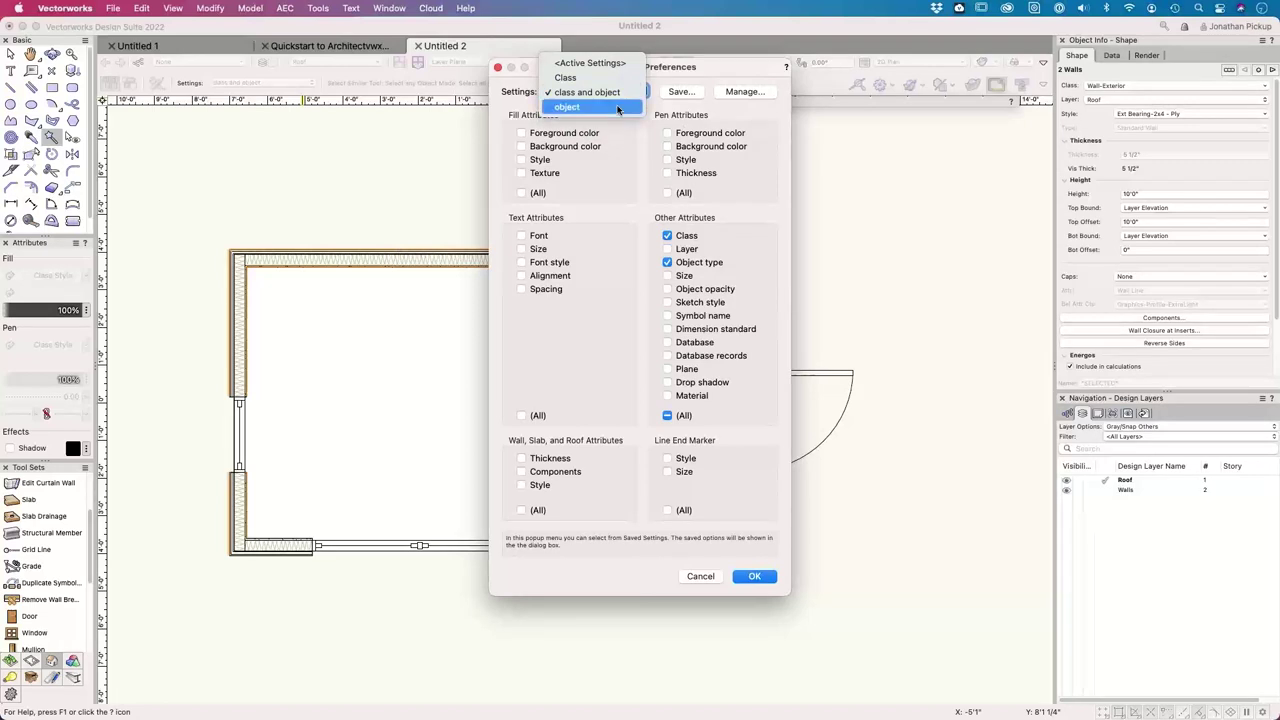
click(618, 107)
click(619, 94)
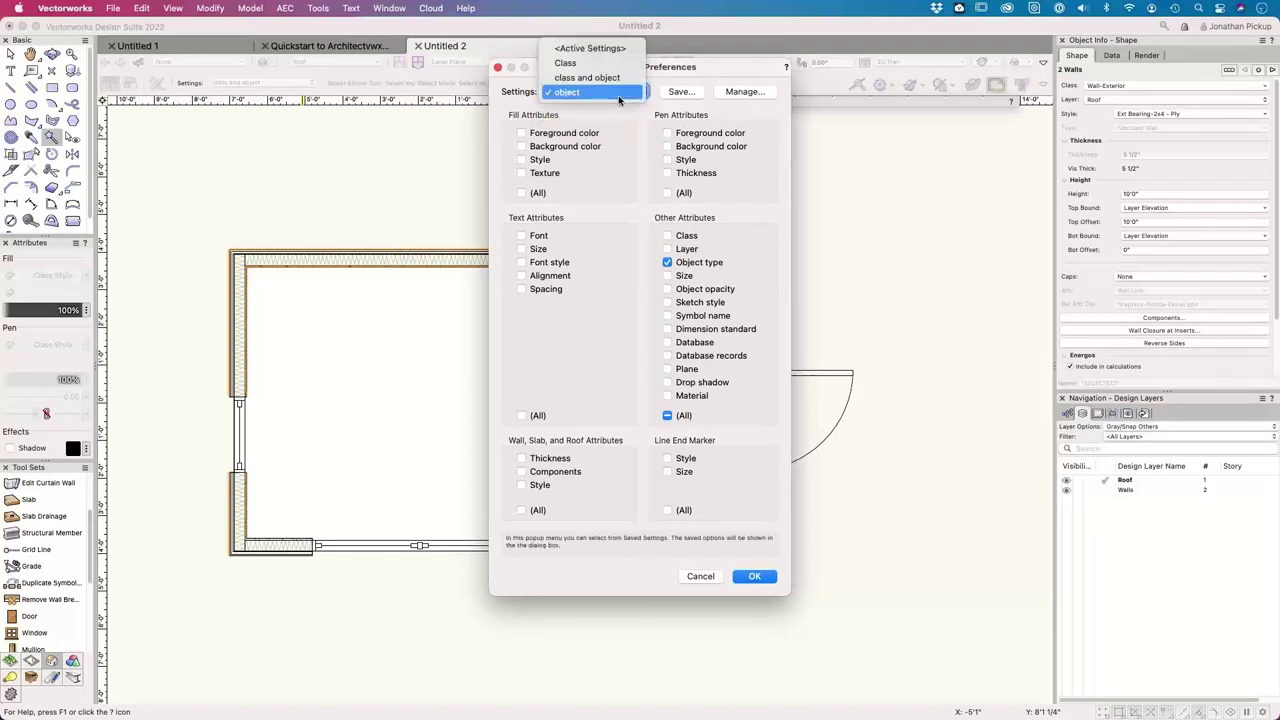
- Disable the Object type criterion, enable all Wall, Slab, and Roof Attributes, and save the set as Wall Style
click(671, 261)
click(668, 262)
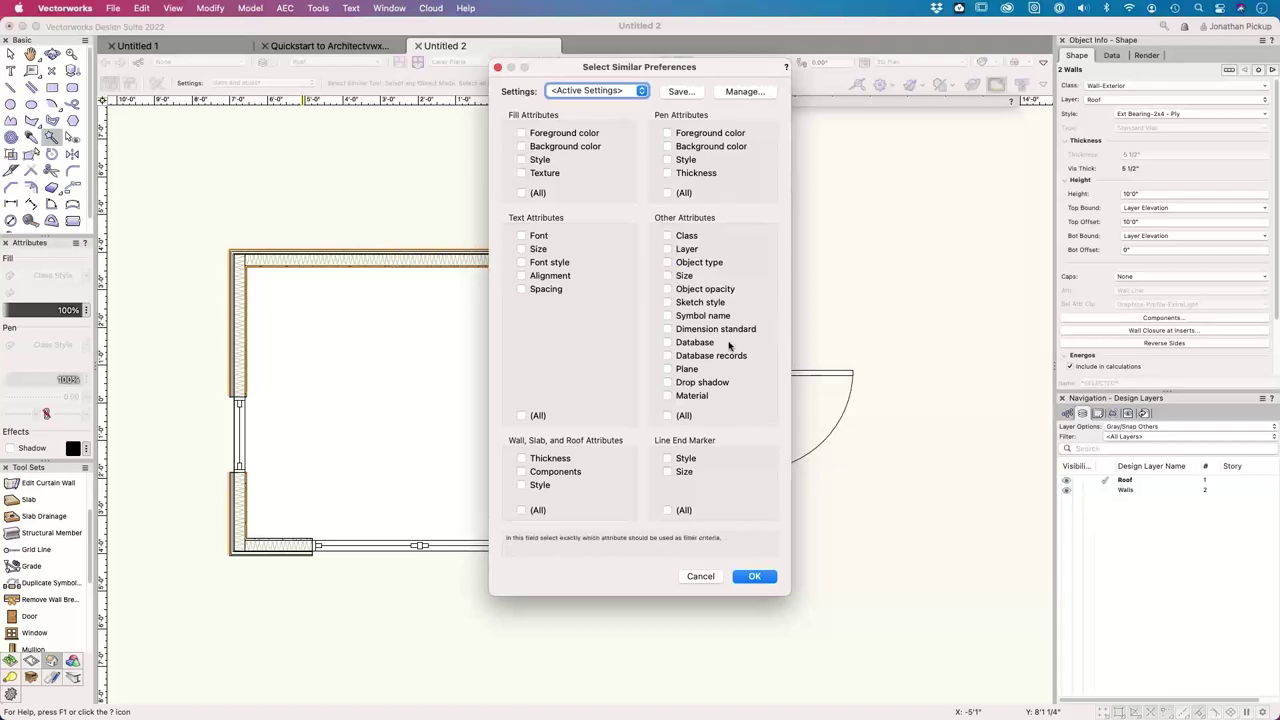
click(521, 510)
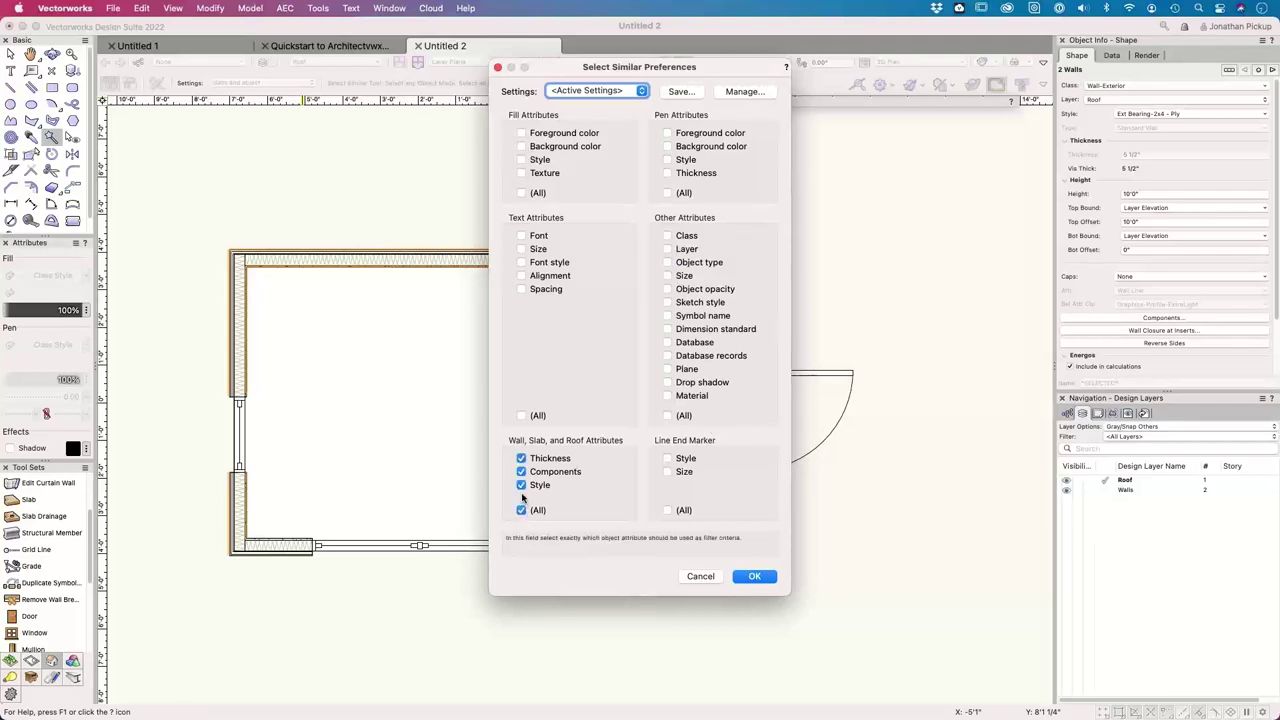
click(679, 91)
text(Wall Style)
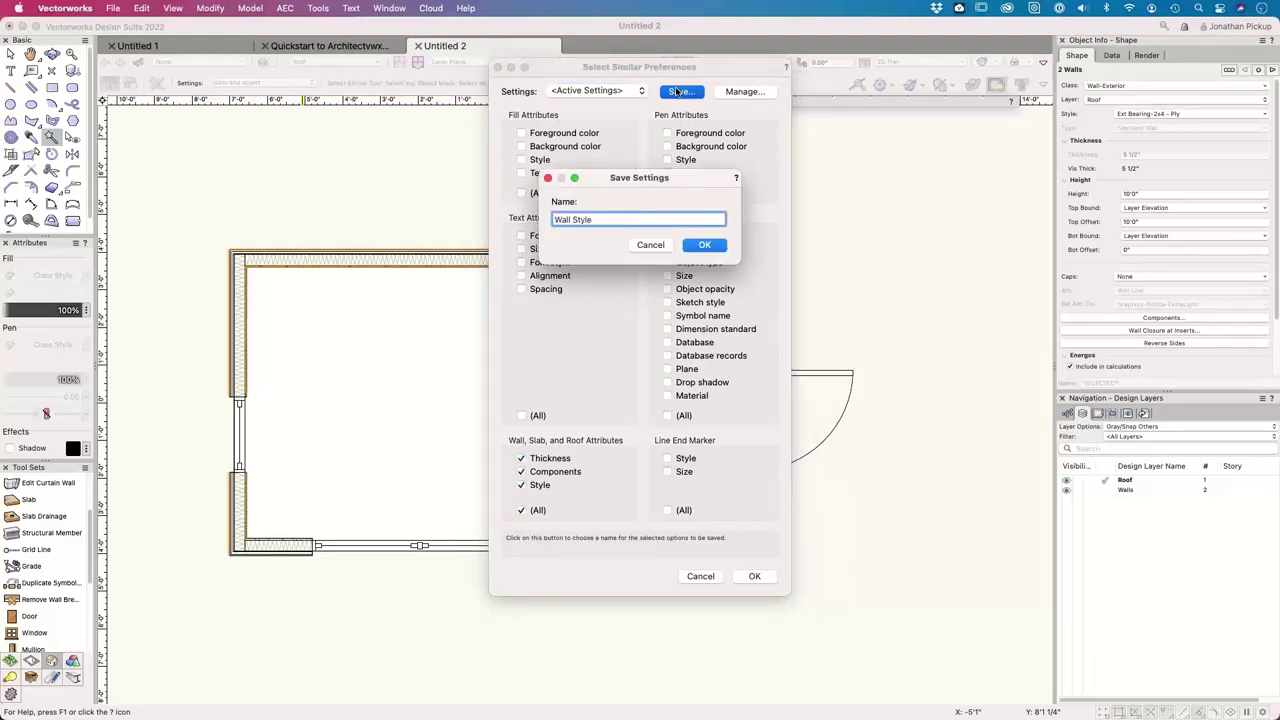
click(705, 246)
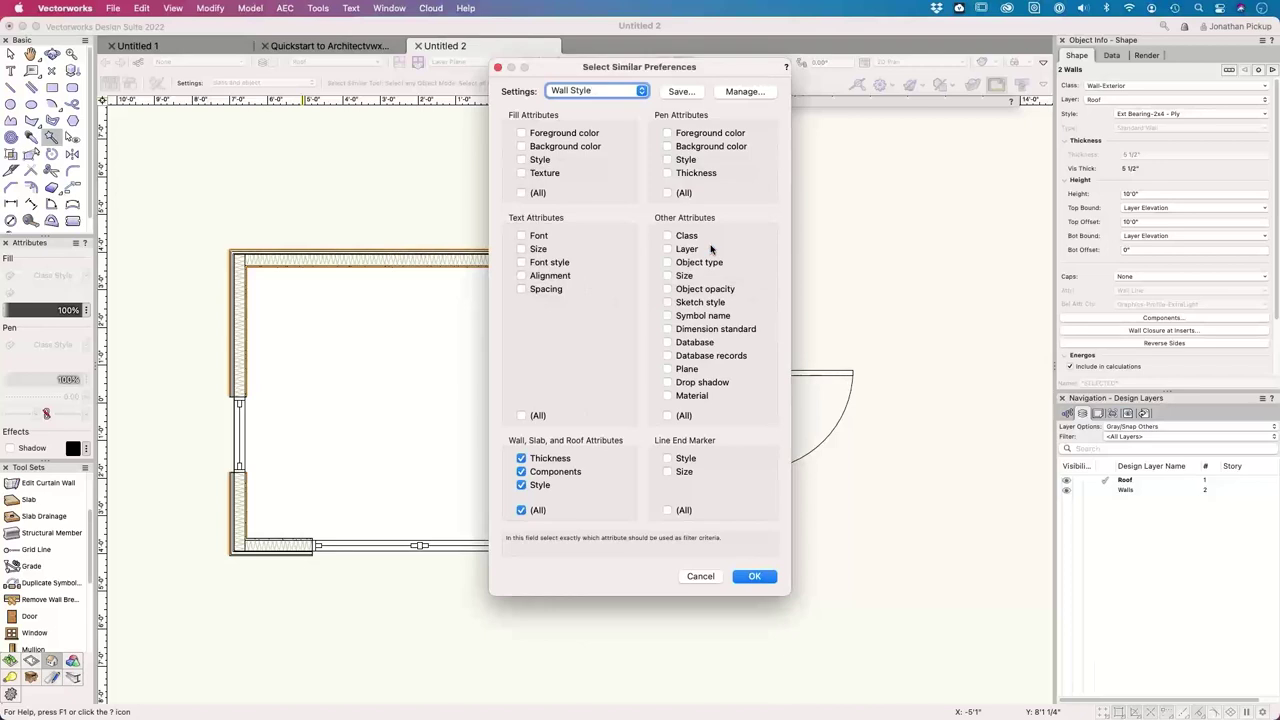
- Exclude Thickness and Components from the criteria, keeping only Style, and overwrite the saved Wall Style preset
click(521, 458)
click(521, 471)
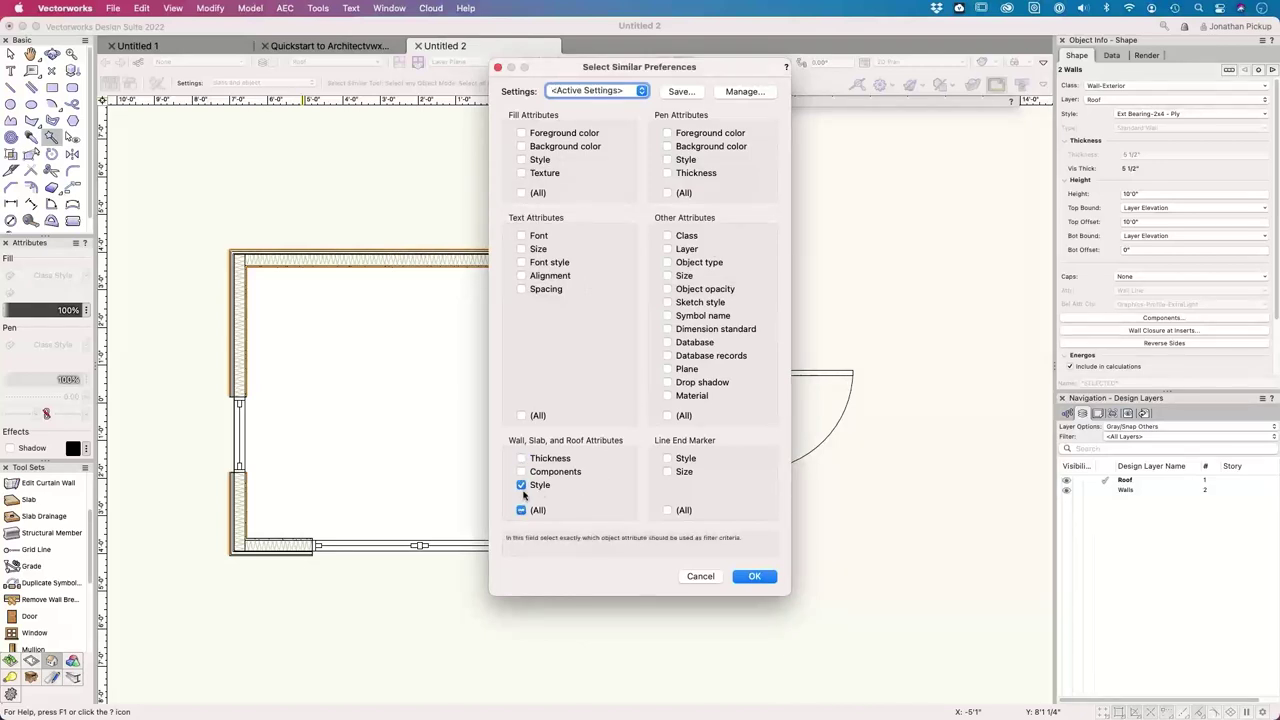
click(680, 91)
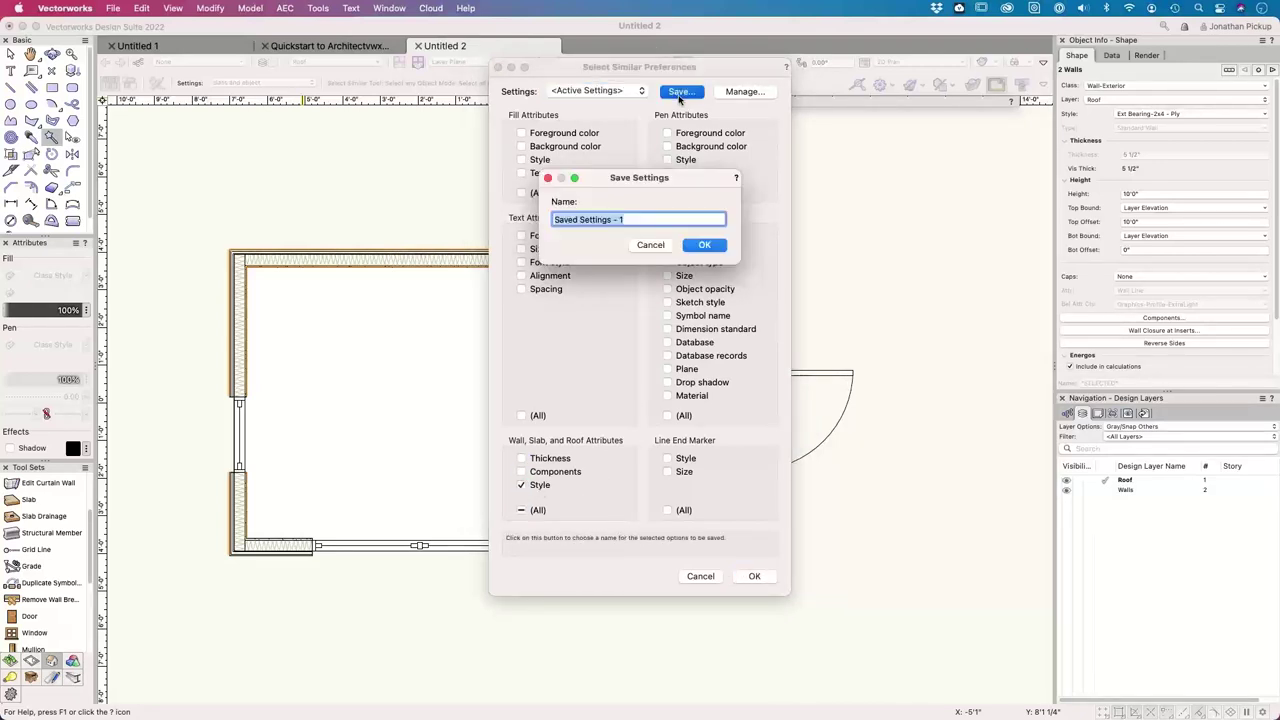
text(Wall Style)
key(Return)
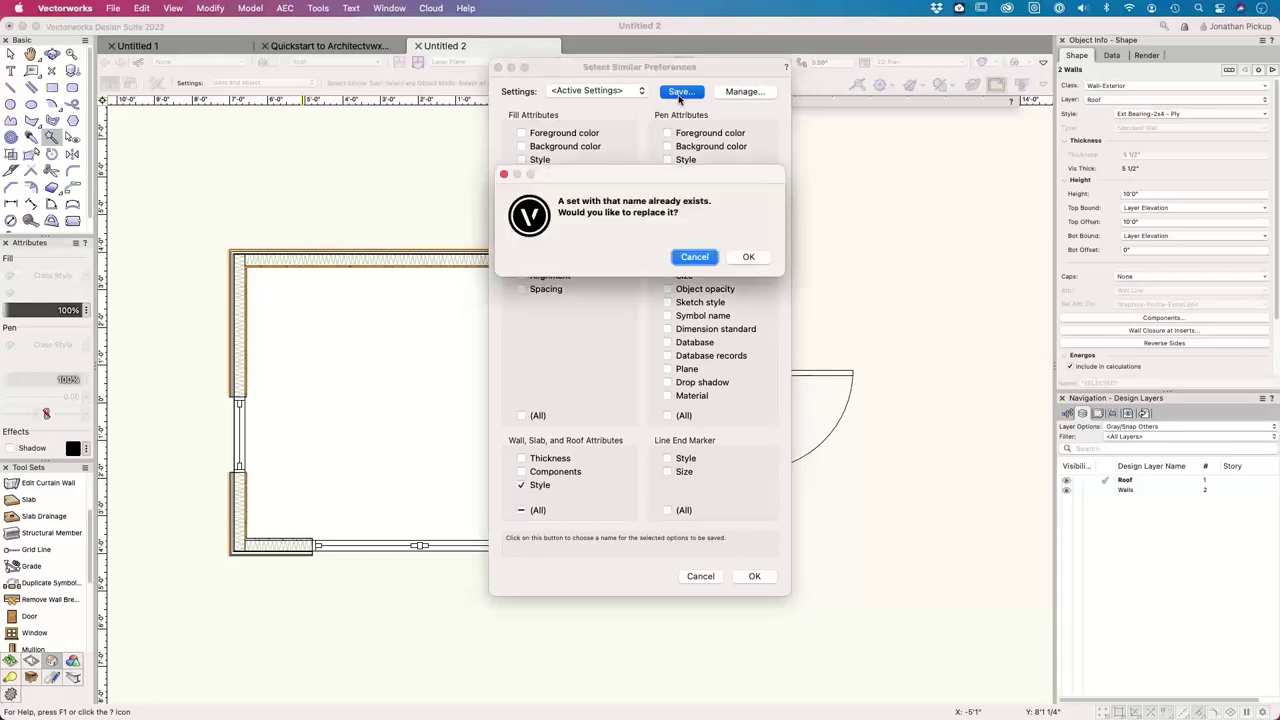
click(749, 259)
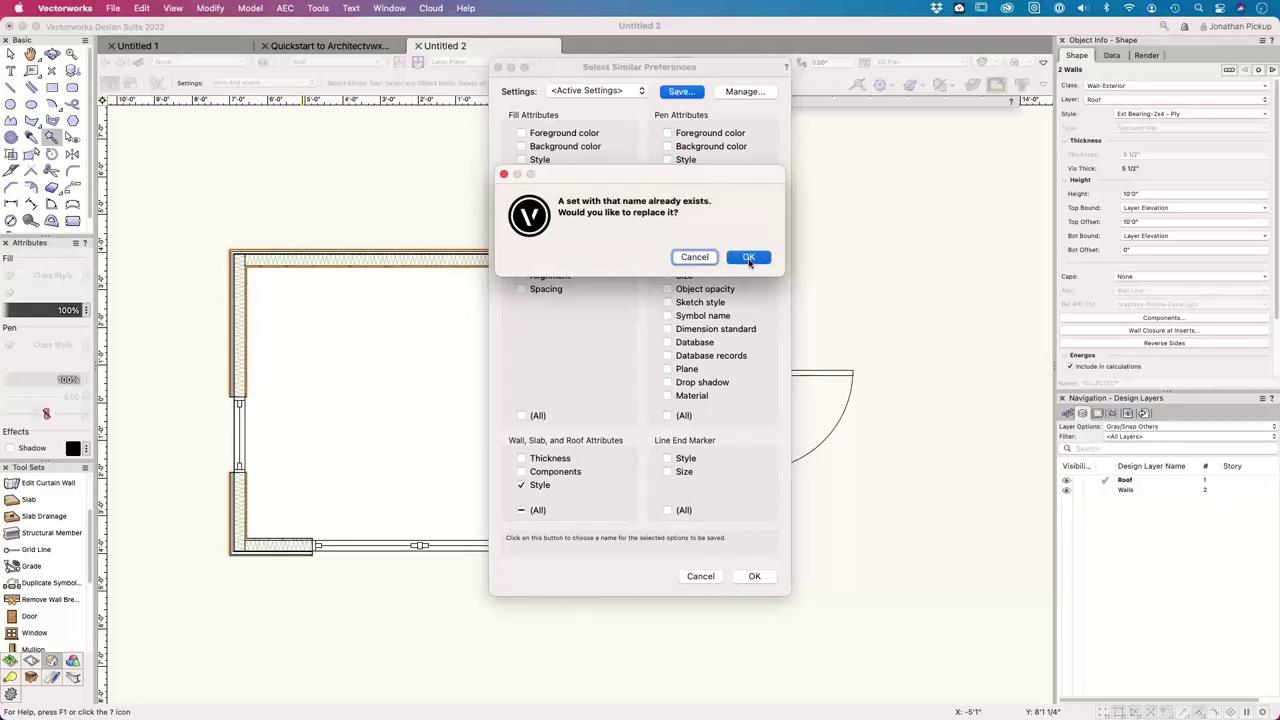
click(754, 576)
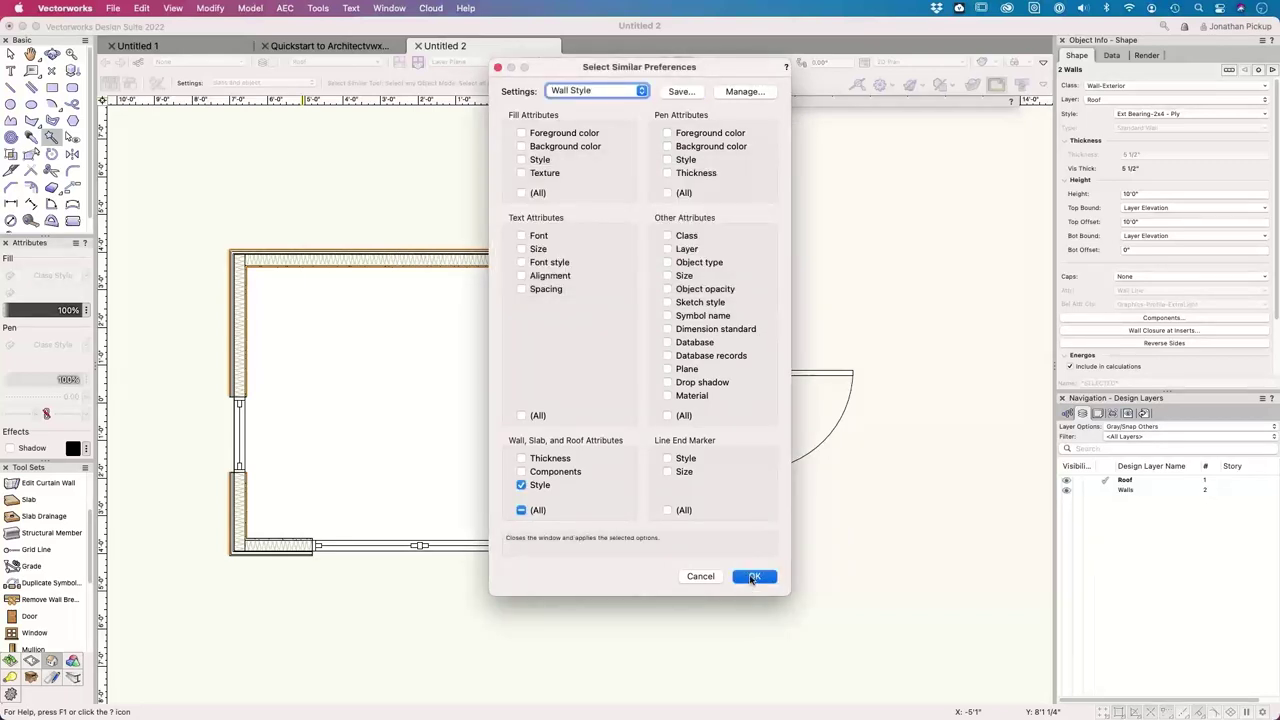
- Select all walls sharing the upper wall's style, and set Select Similar to class and object with the selection cleared
click(260, 263)
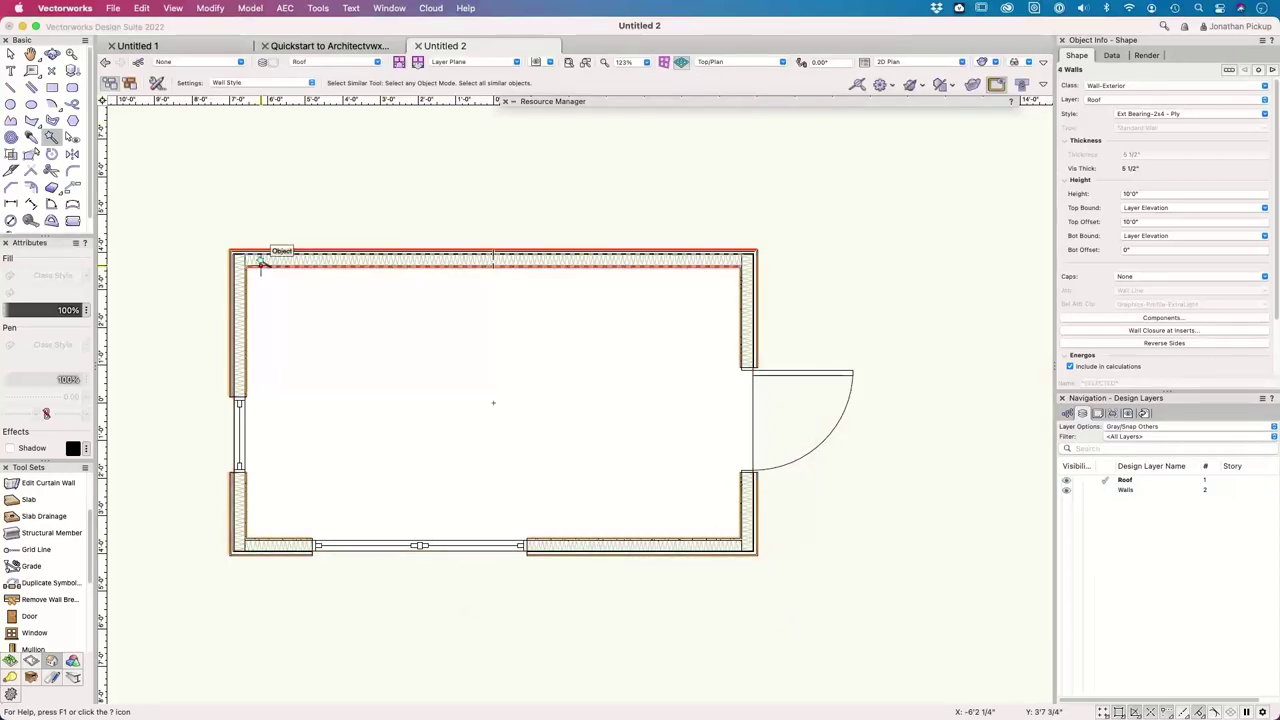
click(268, 83)
click(258, 95)
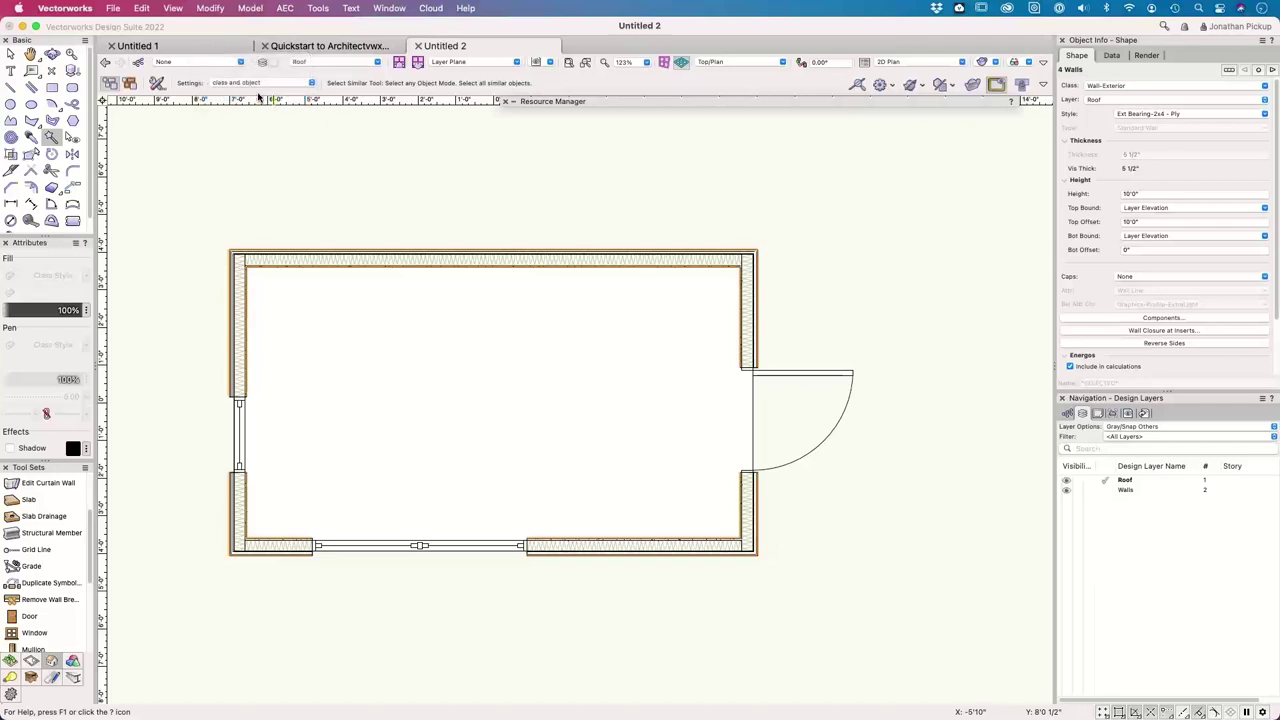
click(272, 162)
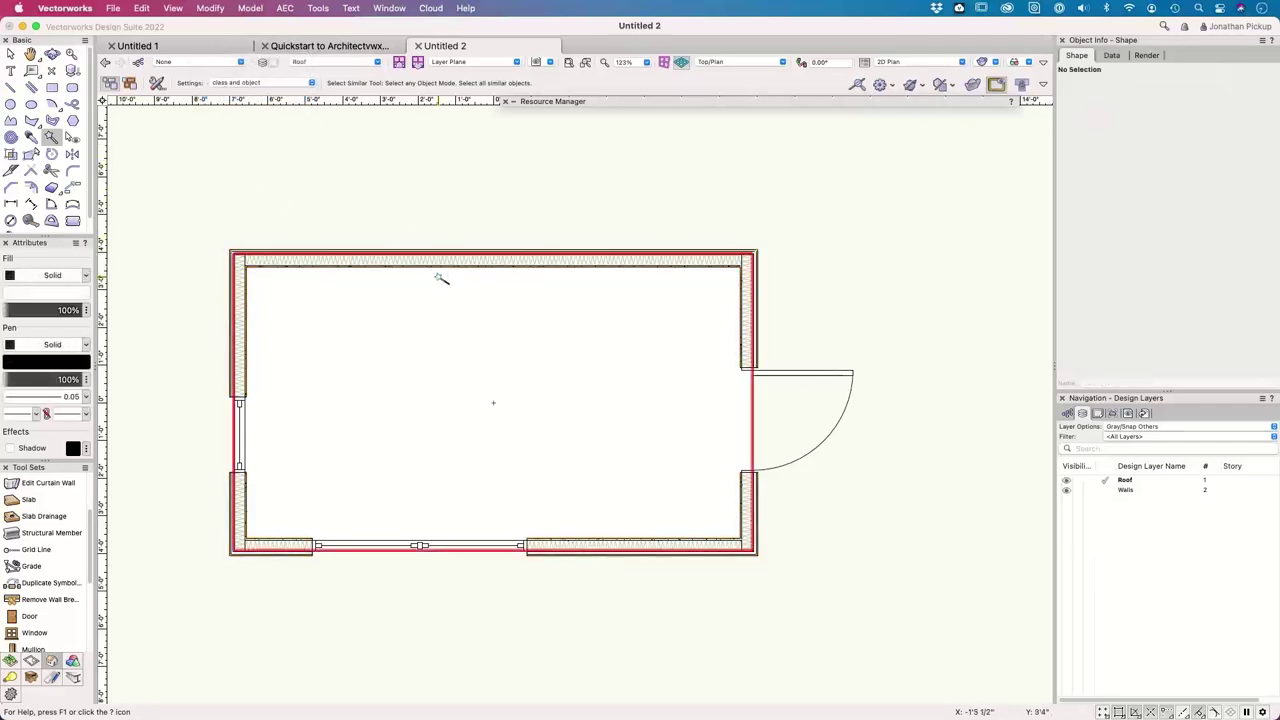
- Select the upper wall and the floor slab in turn to compare their assigned classes
key(x)
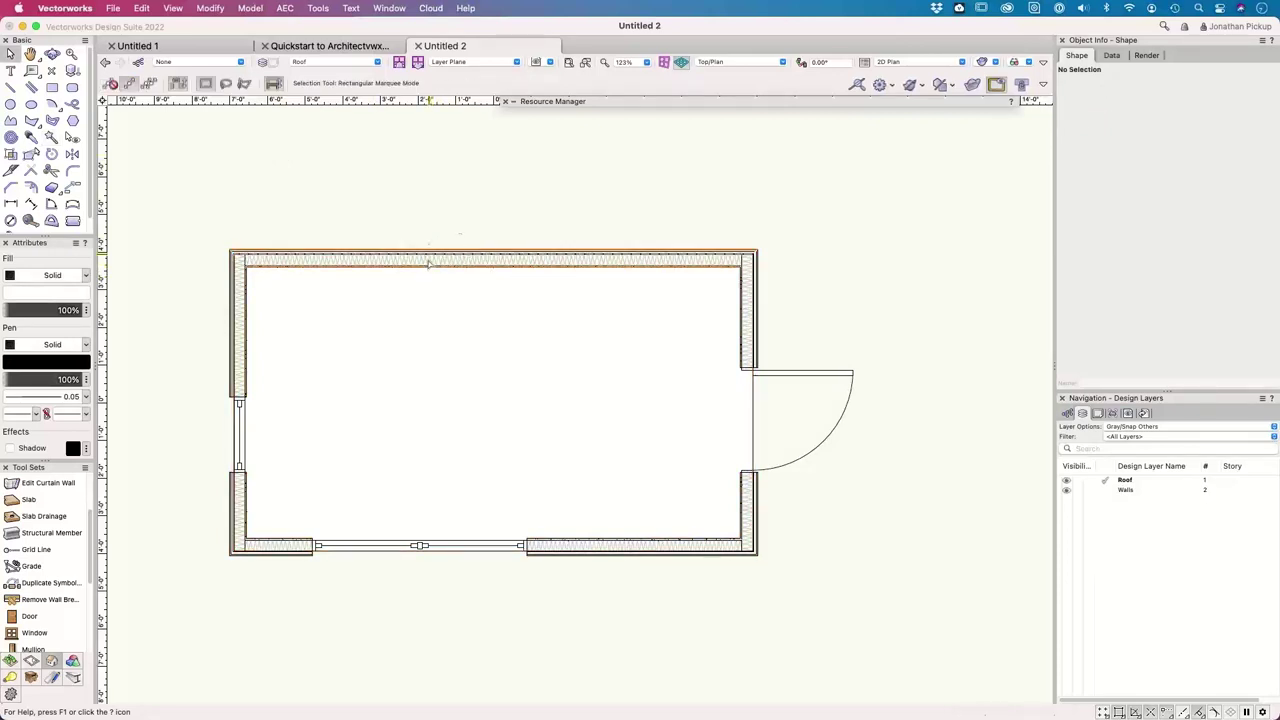
click(429, 258)
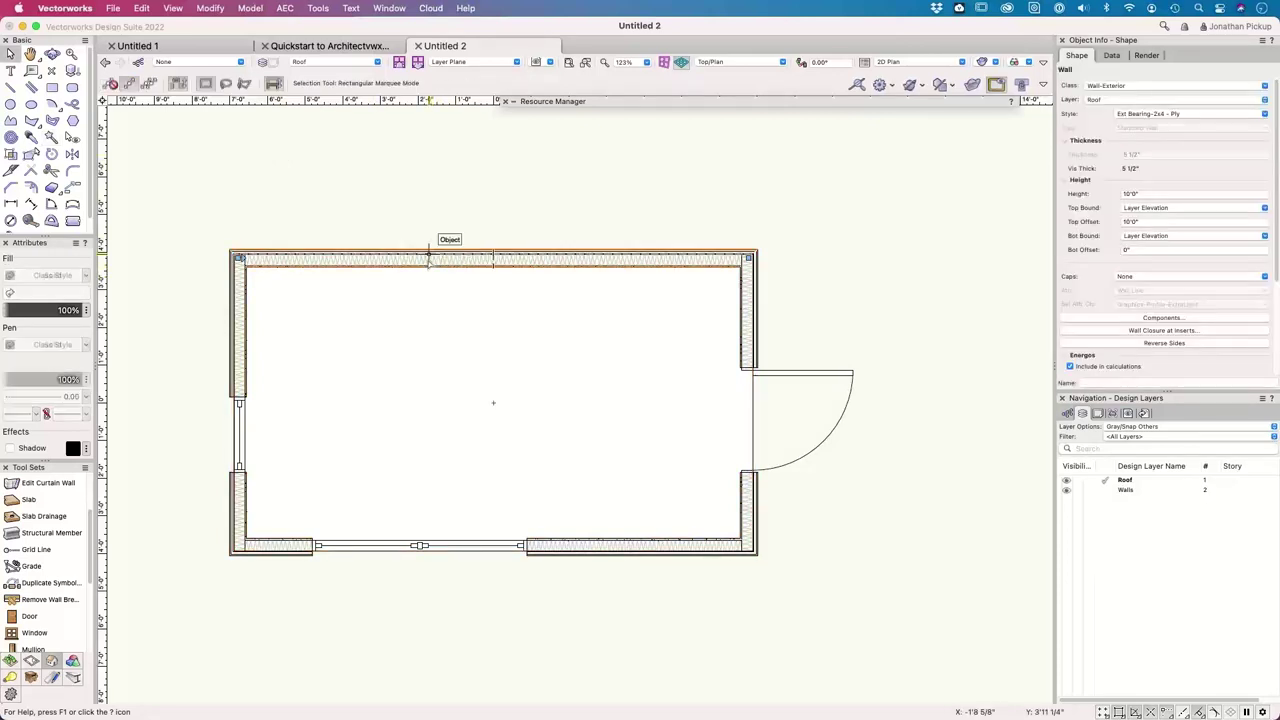
click(1134, 88)
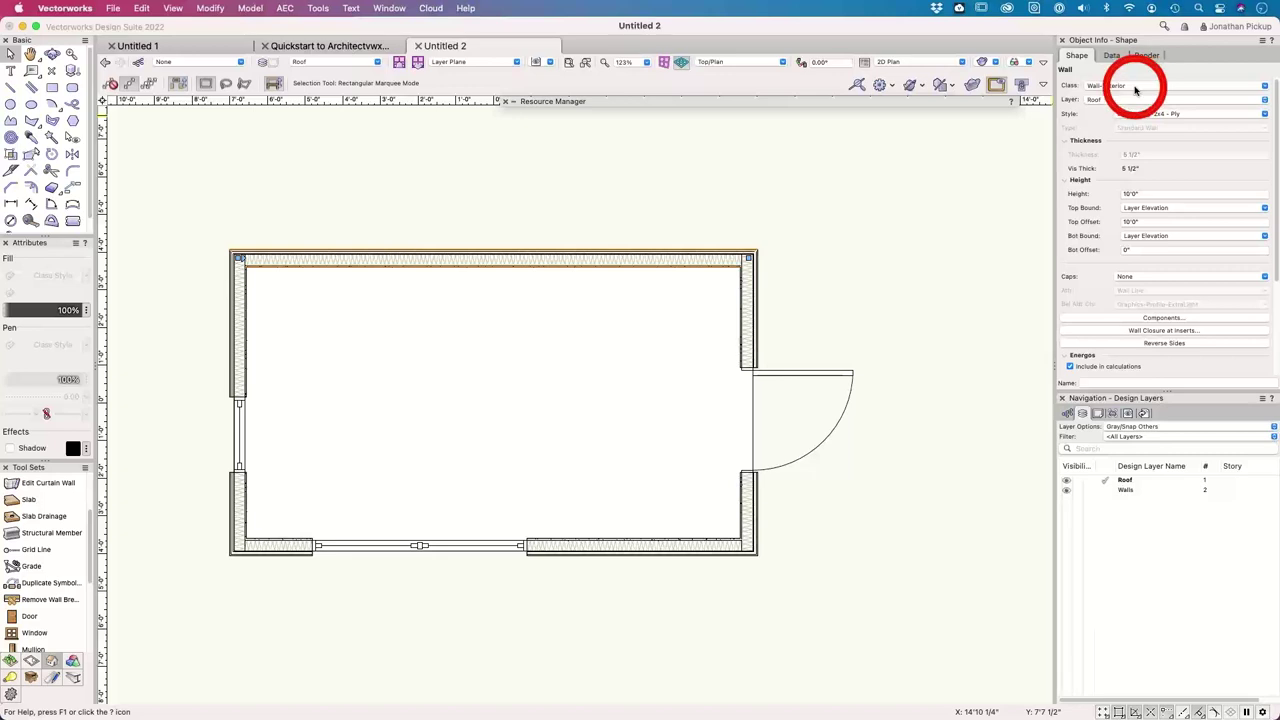
click(496, 403)
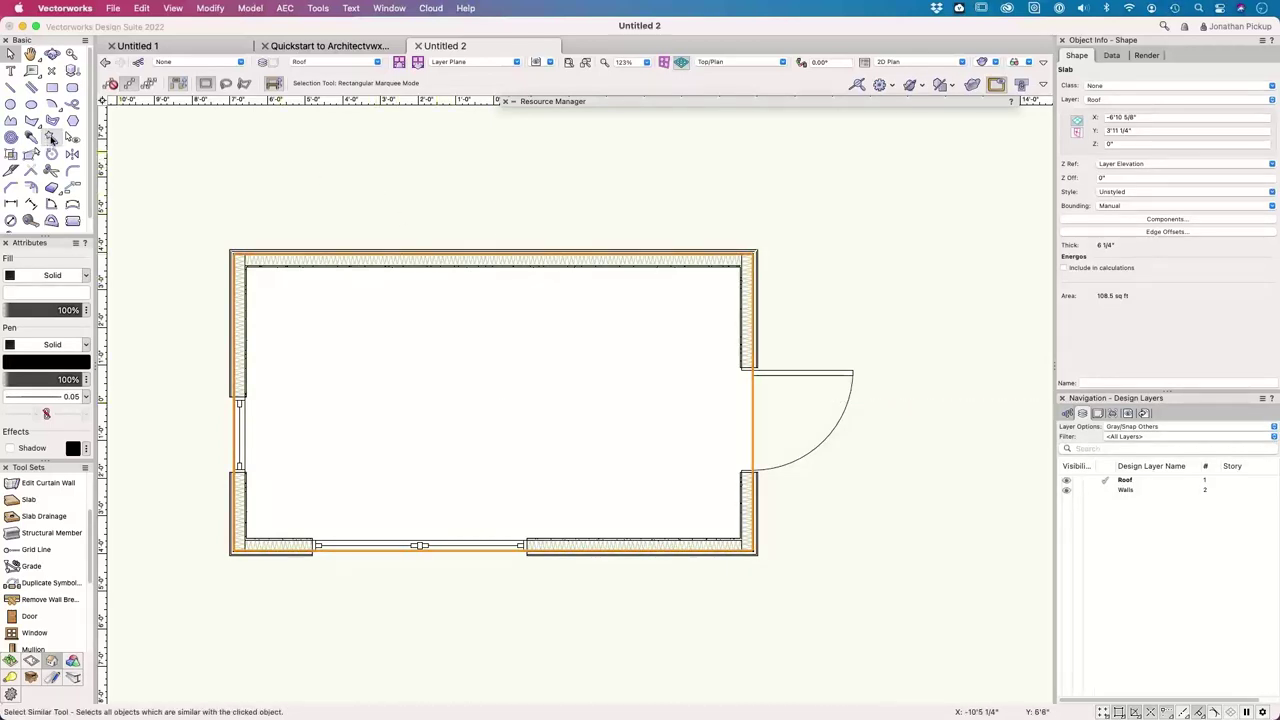
- Select all exterior walls with Select Similar by matching the upper wall, and start Create Roof from them
click(51, 137)
click(264, 251)
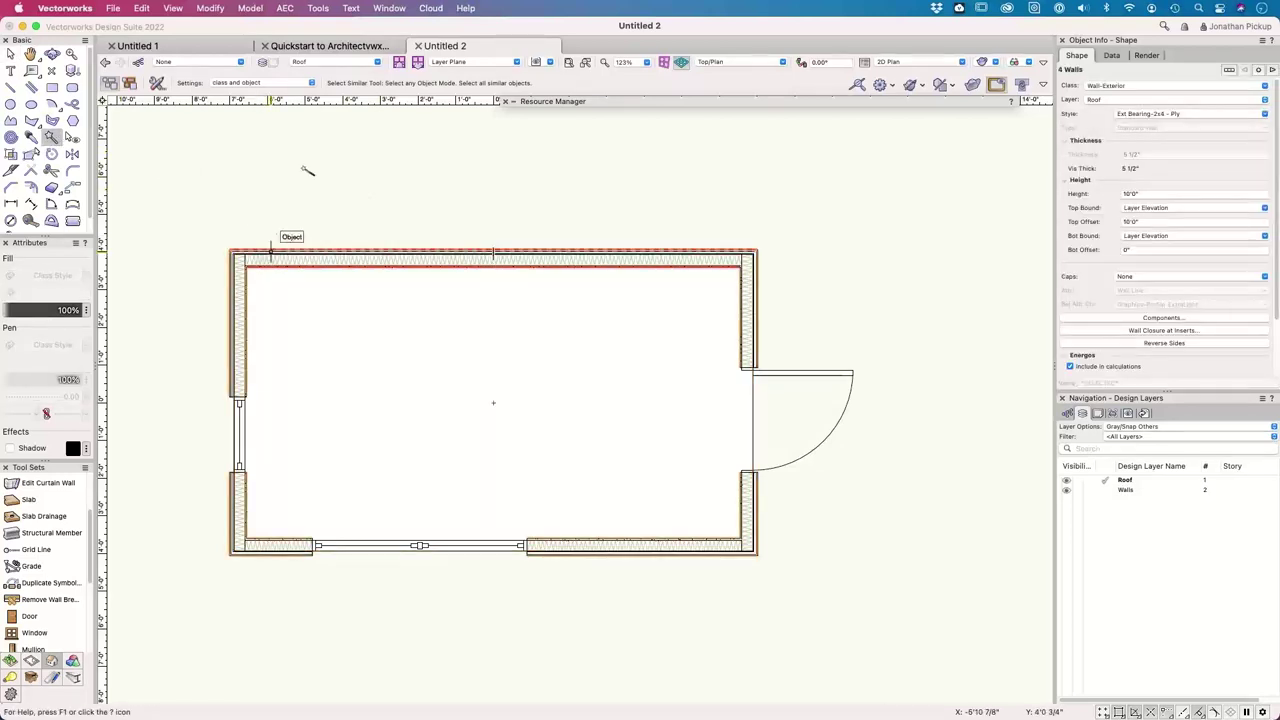
click(286, 8)
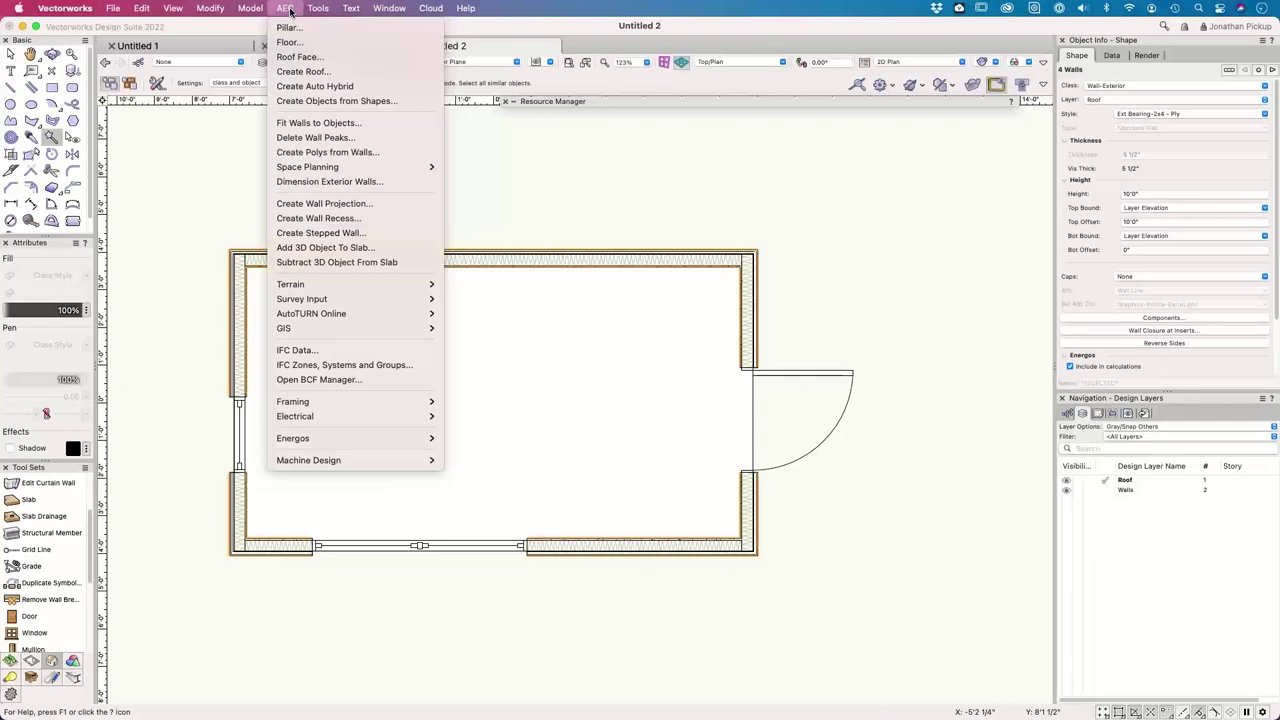
click(295, 72)
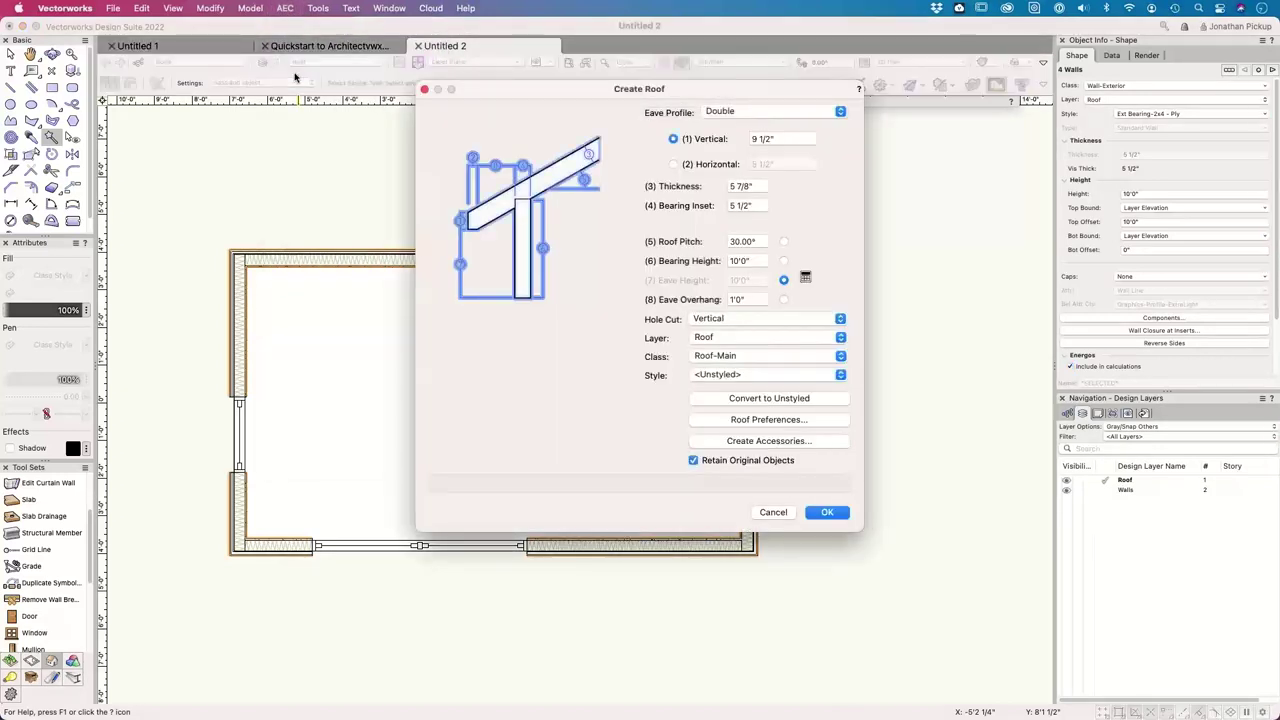
- Try the Horizontal and Square eave profiles for the new roof and settle on Vertical
click(720, 111)
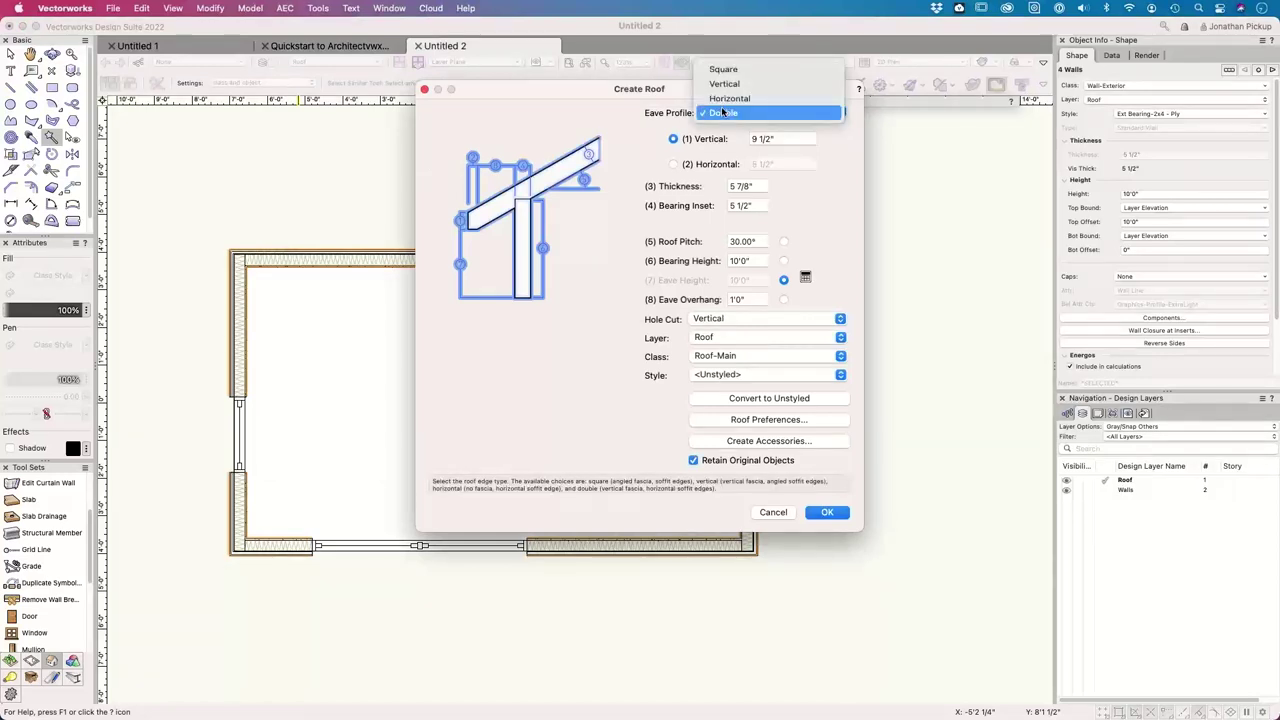
click(726, 100)
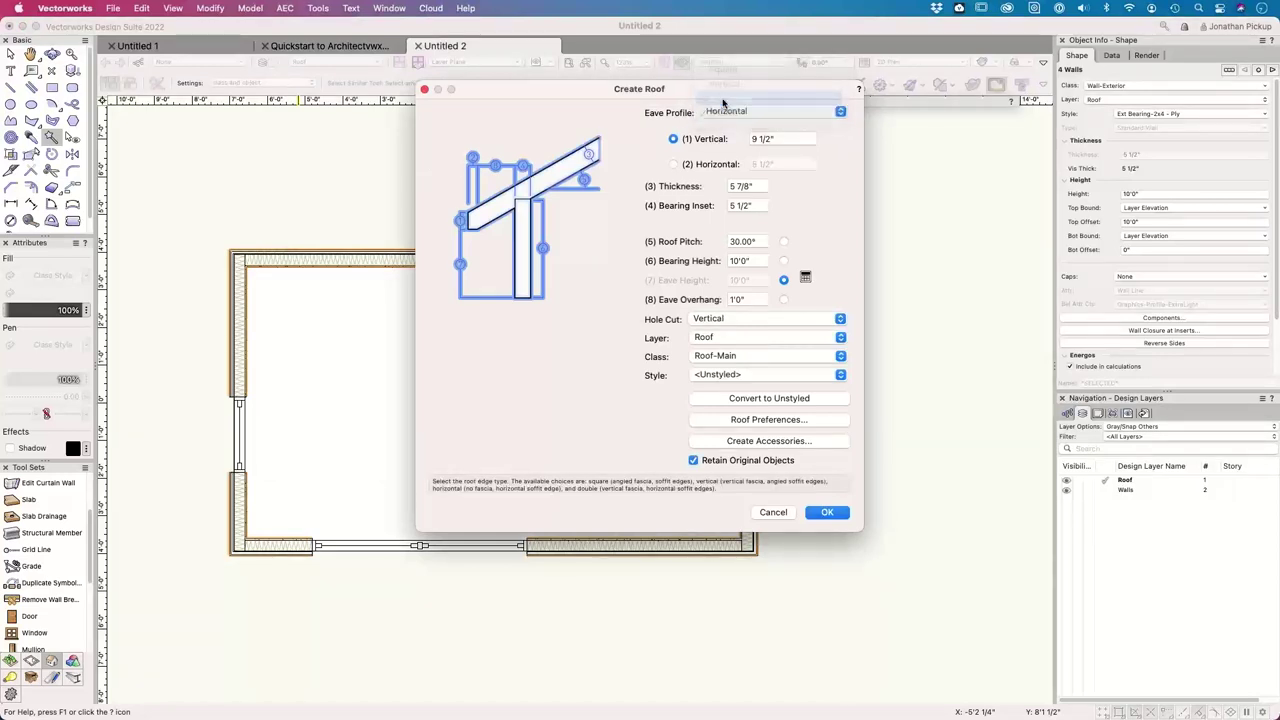
click(728, 110)
click(729, 100)
click(730, 110)
click(731, 100)
click(730, 112)
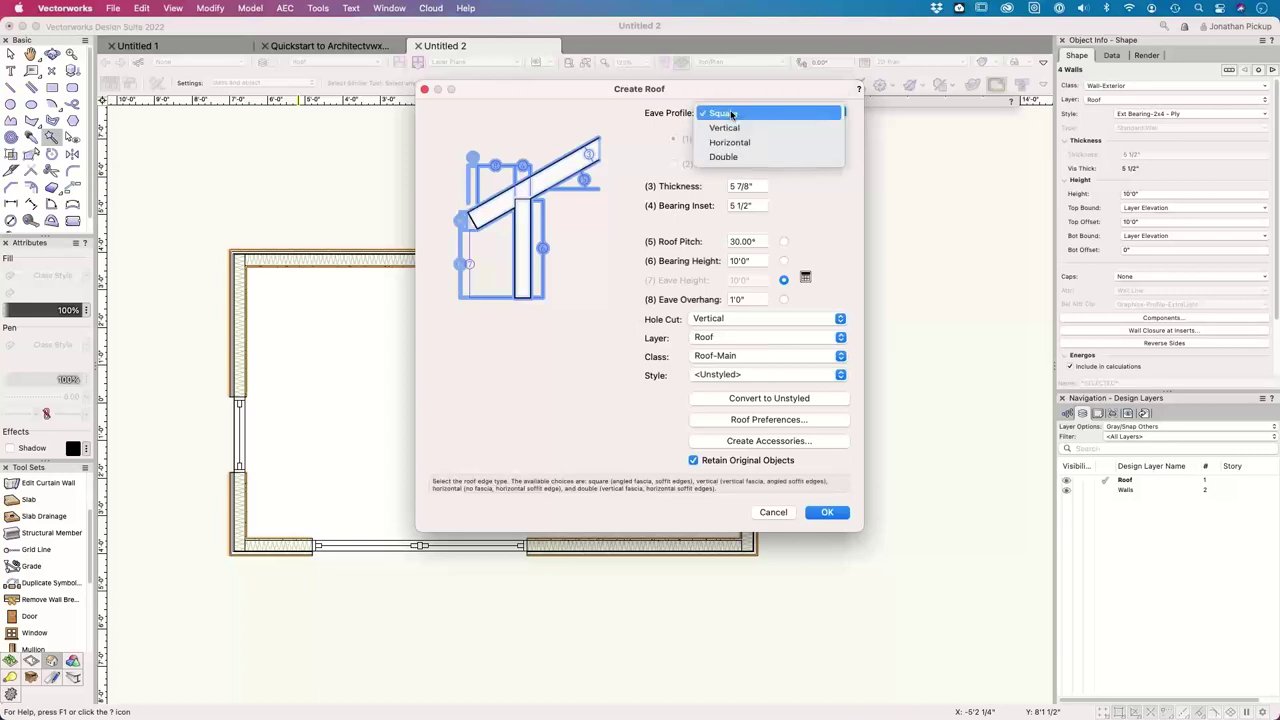
click(730, 127)
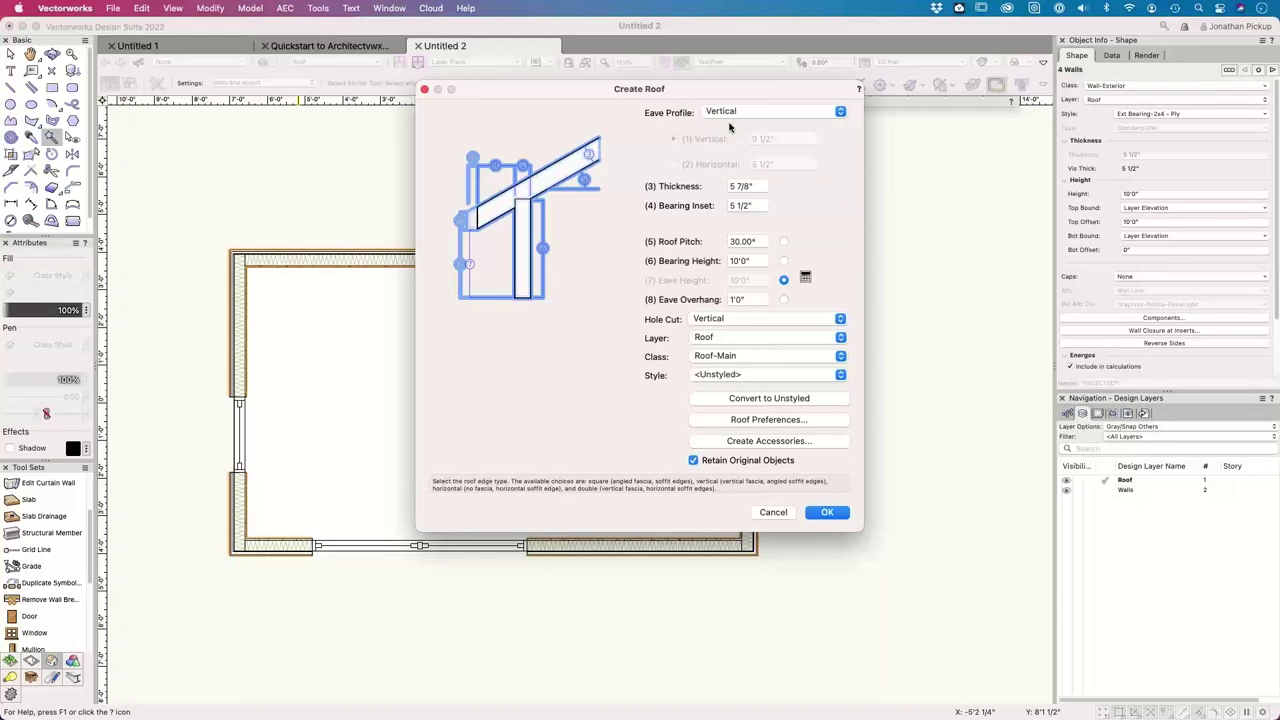
- In the roof preferences, name the existing component Cladding and set its function to Outer Finish
click(752, 187)
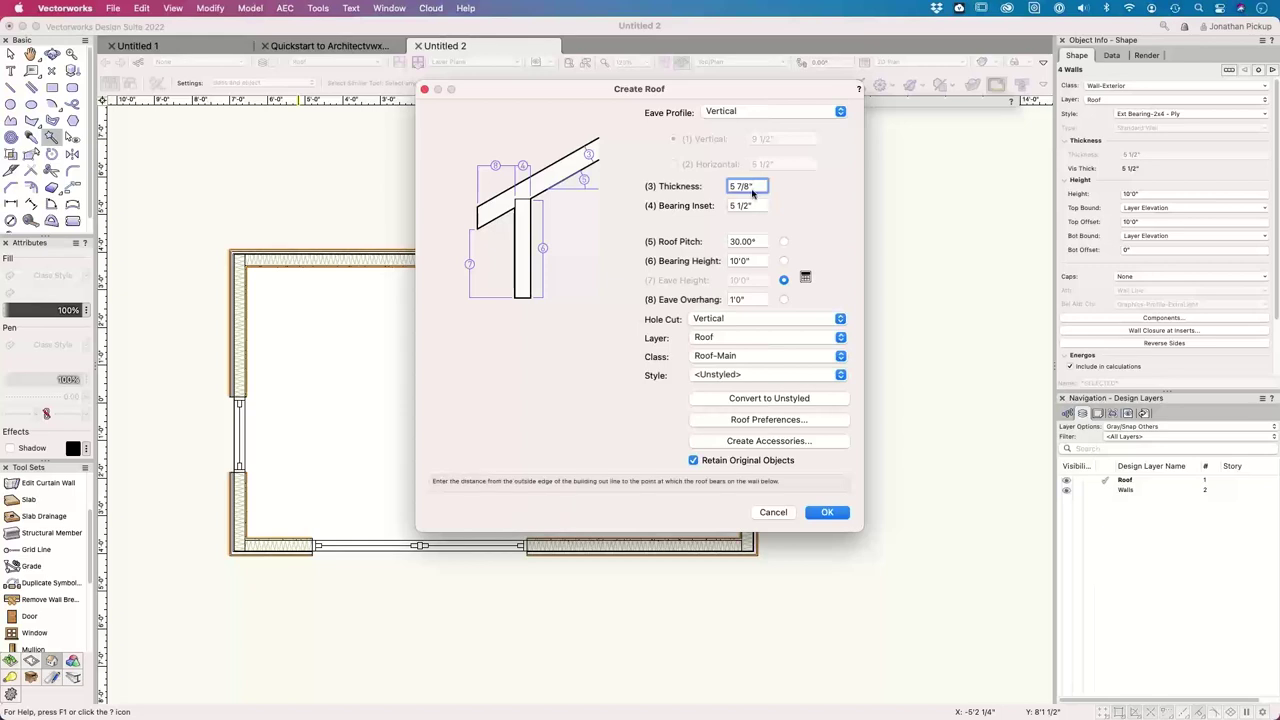
click(779, 422)
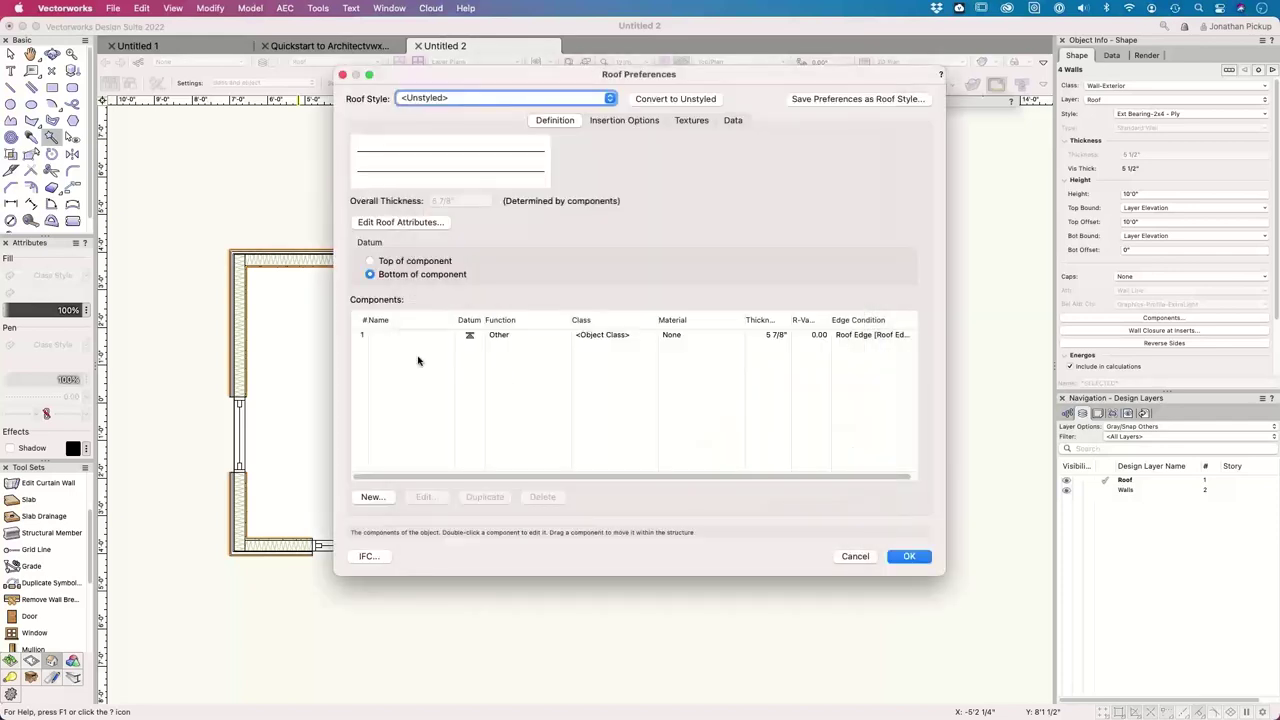
click(390, 336)
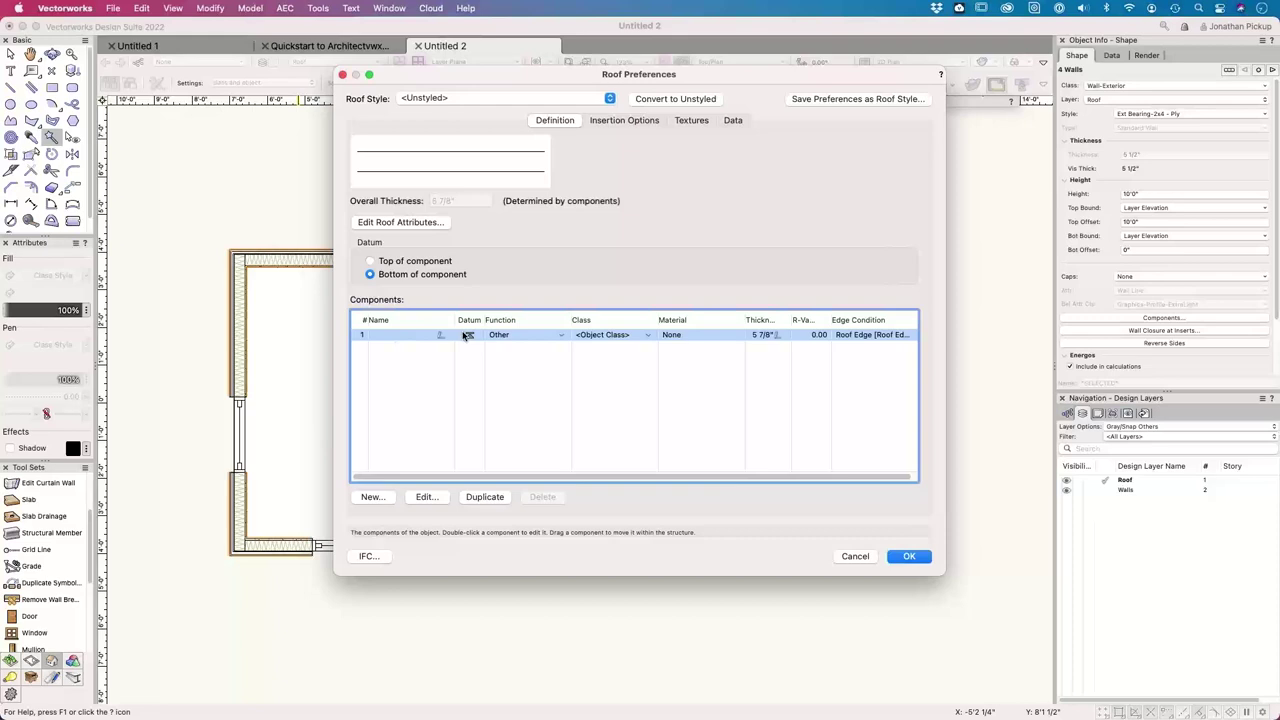
click(427, 497)
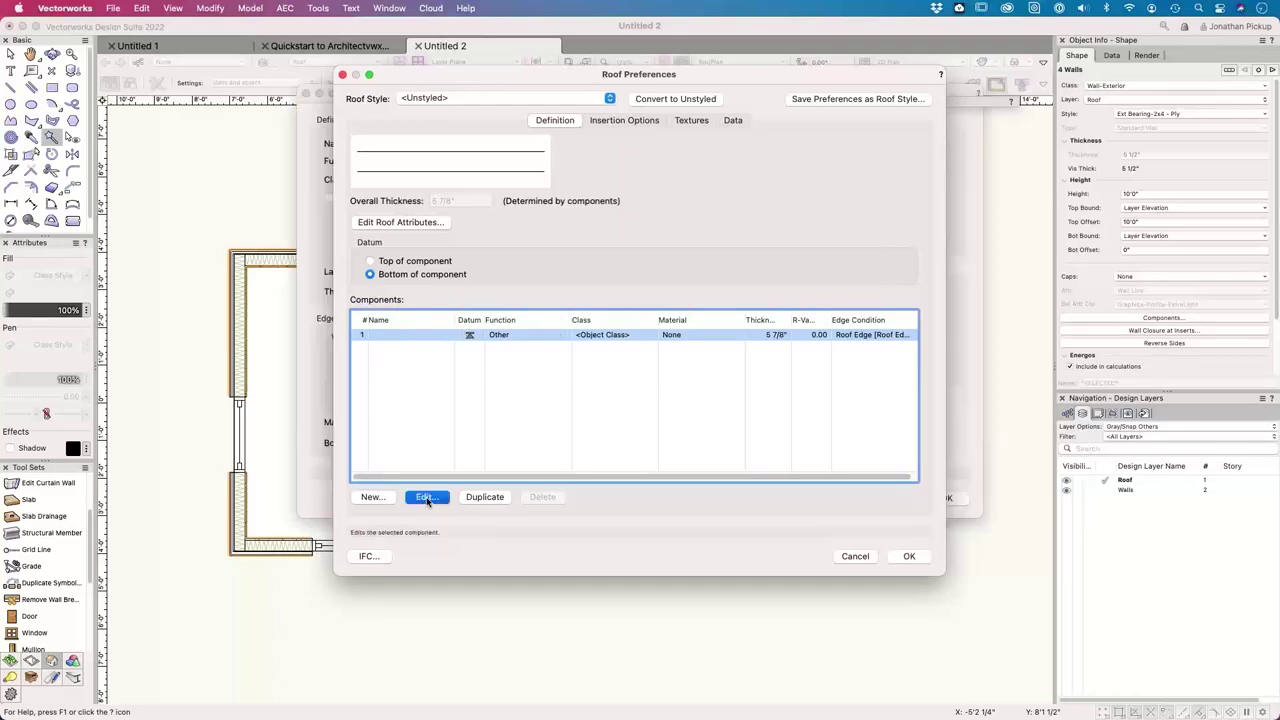
text(Claddin)
key(Tab)
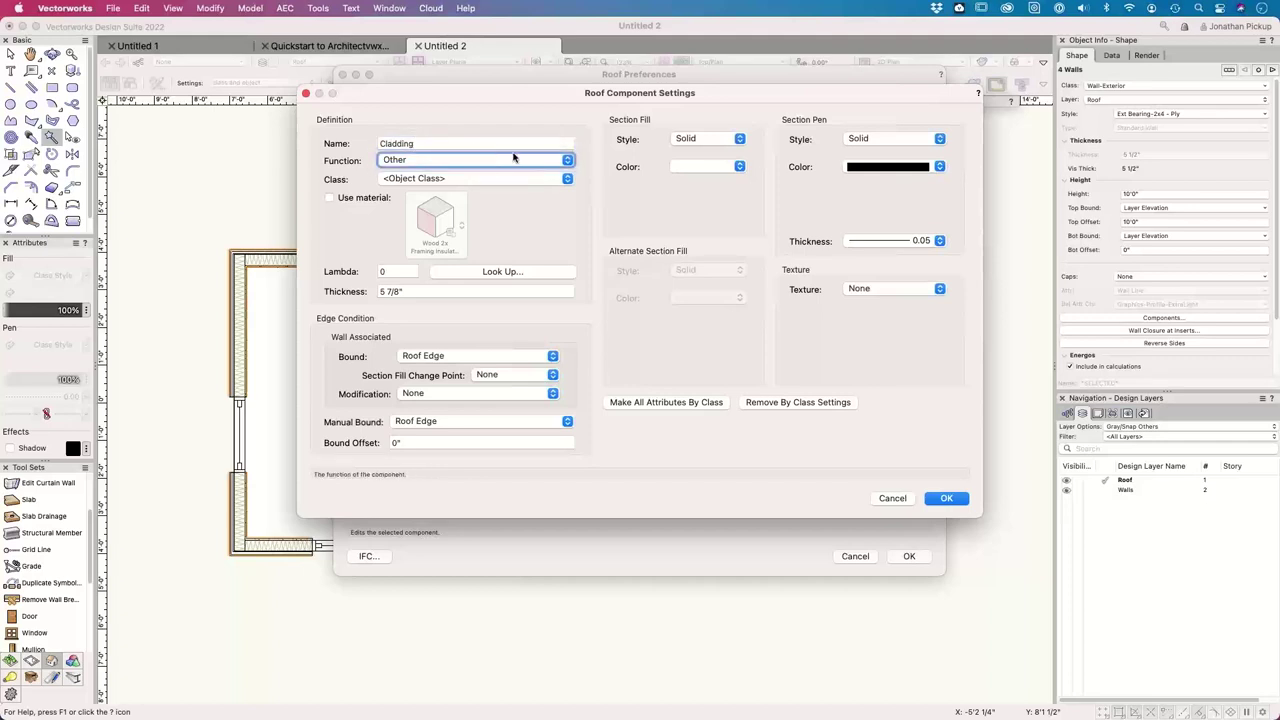
click(517, 160)
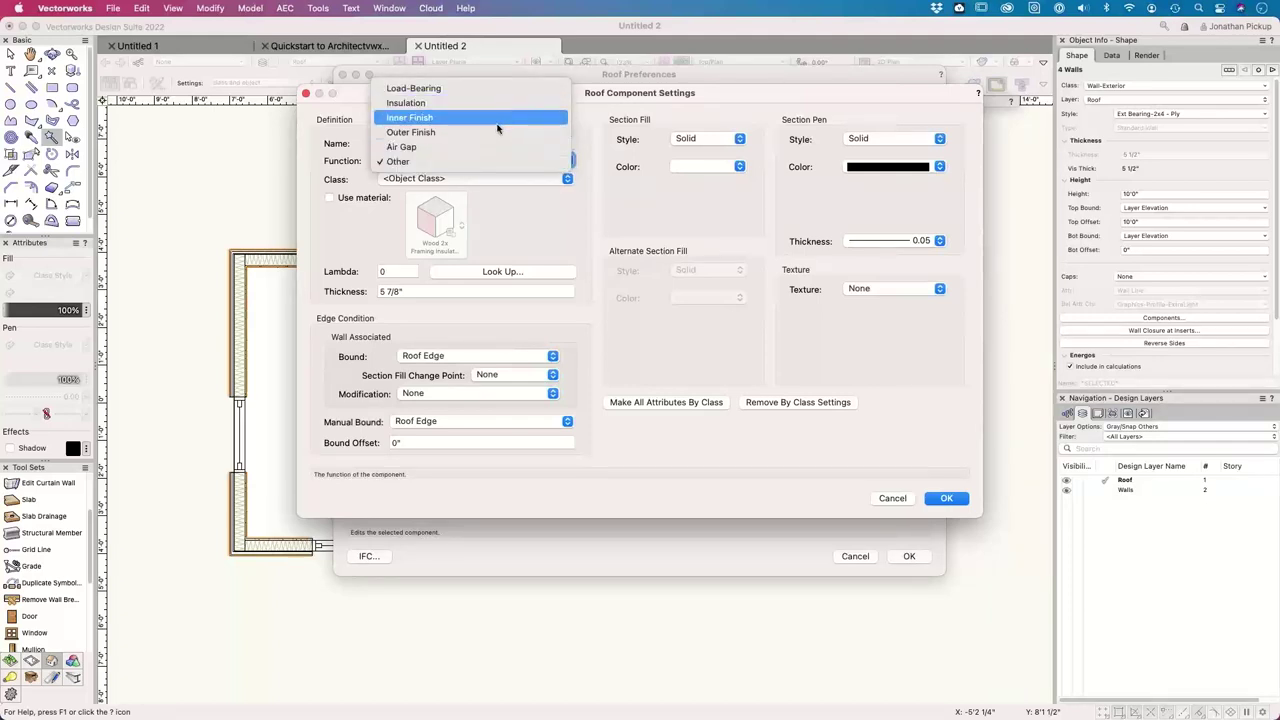
click(491, 132)
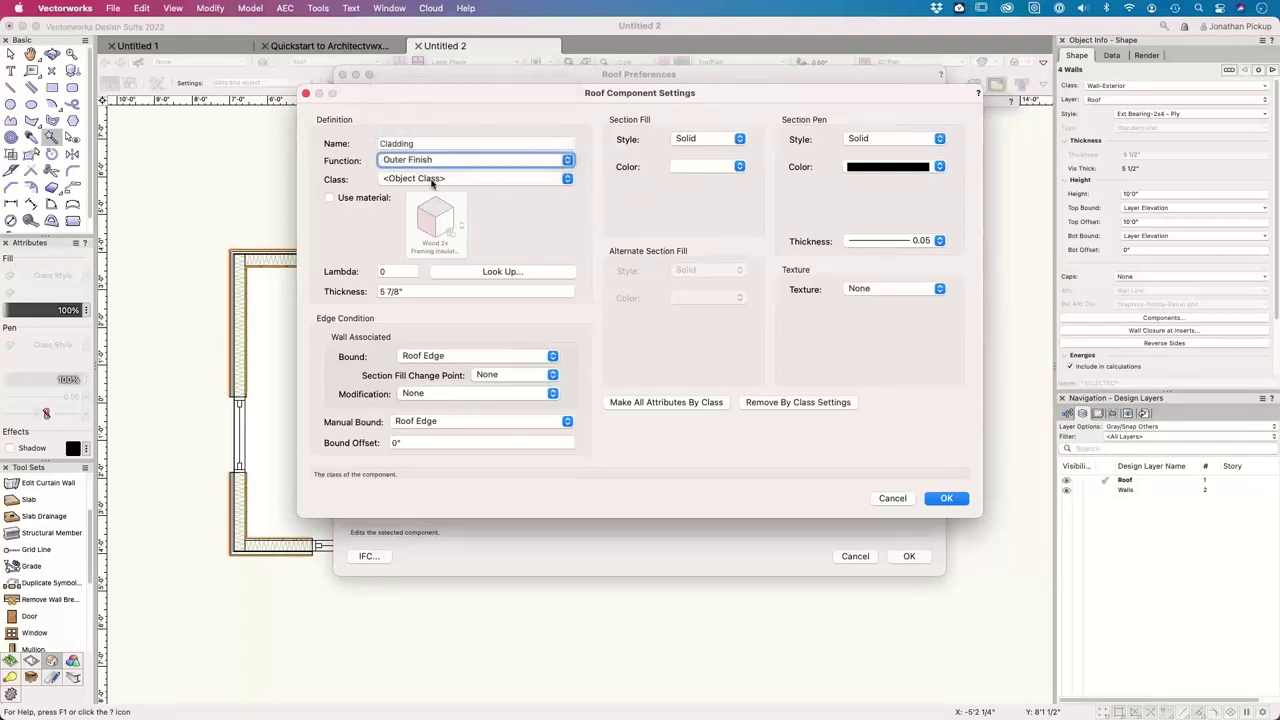
- Create a new class named Roof-Main from the Cladding component's class setting
click(407, 182)
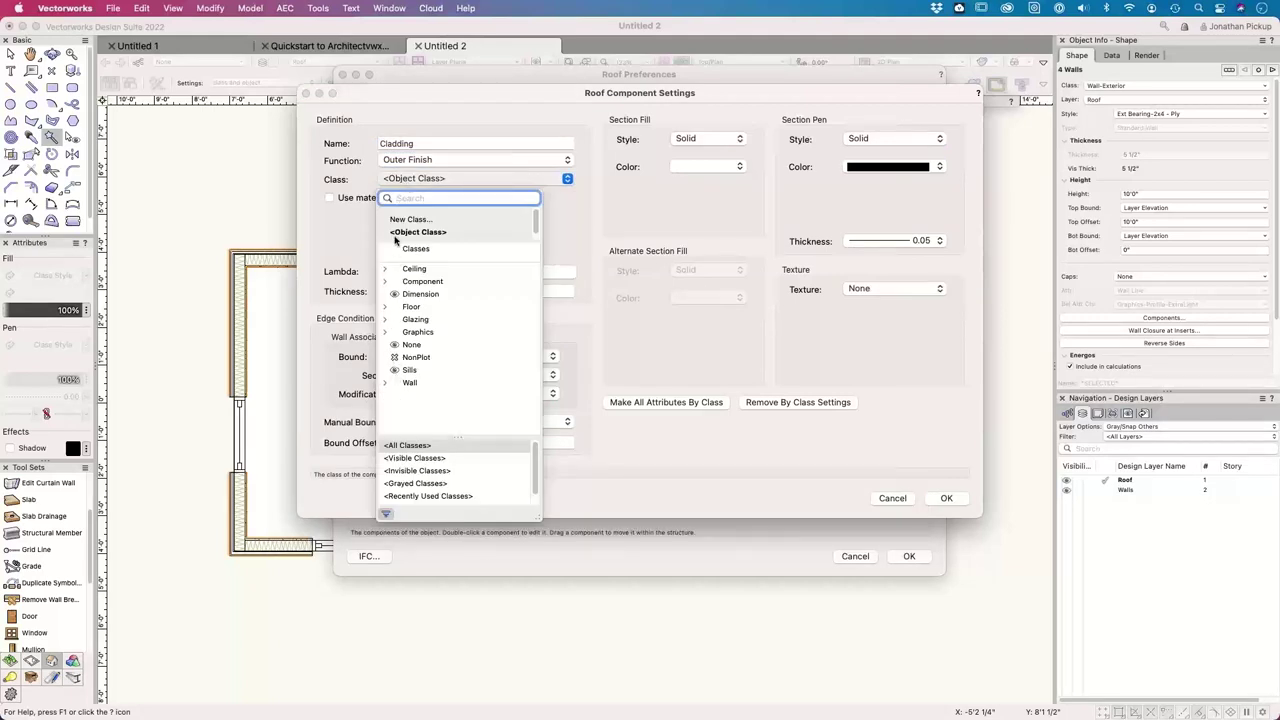
click(400, 220)
text(Roof-Main)
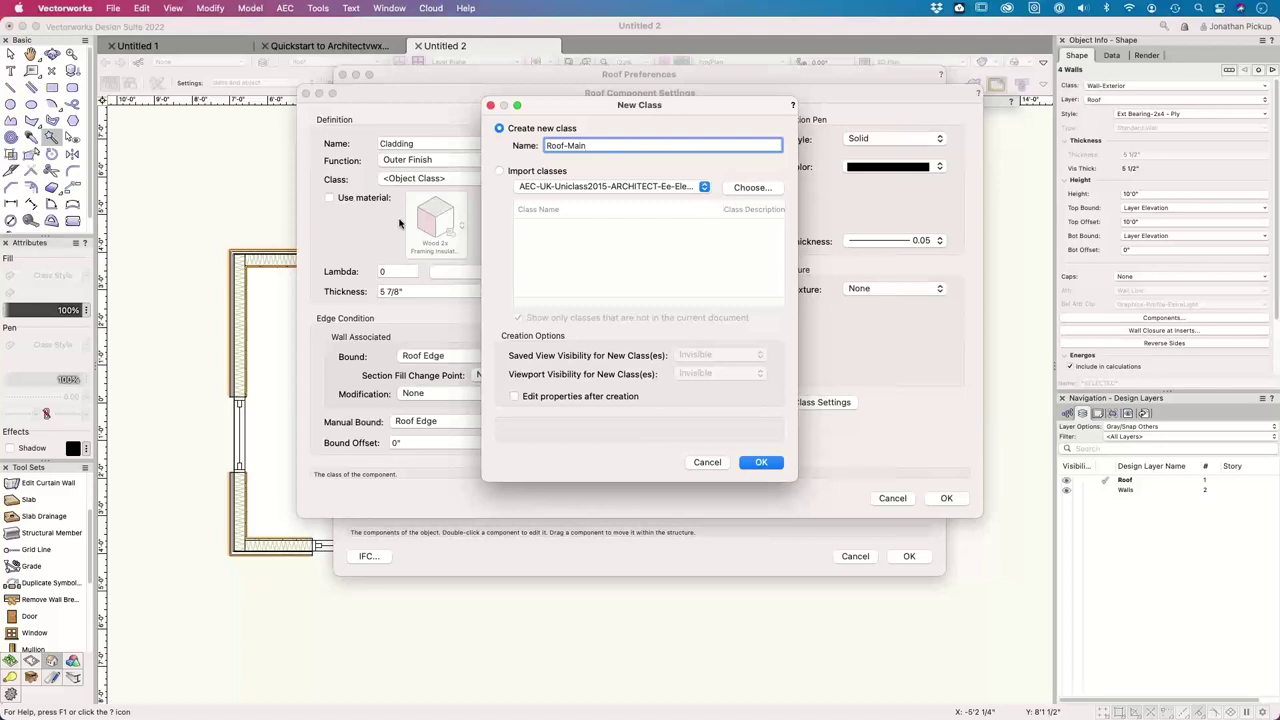
key(Return)
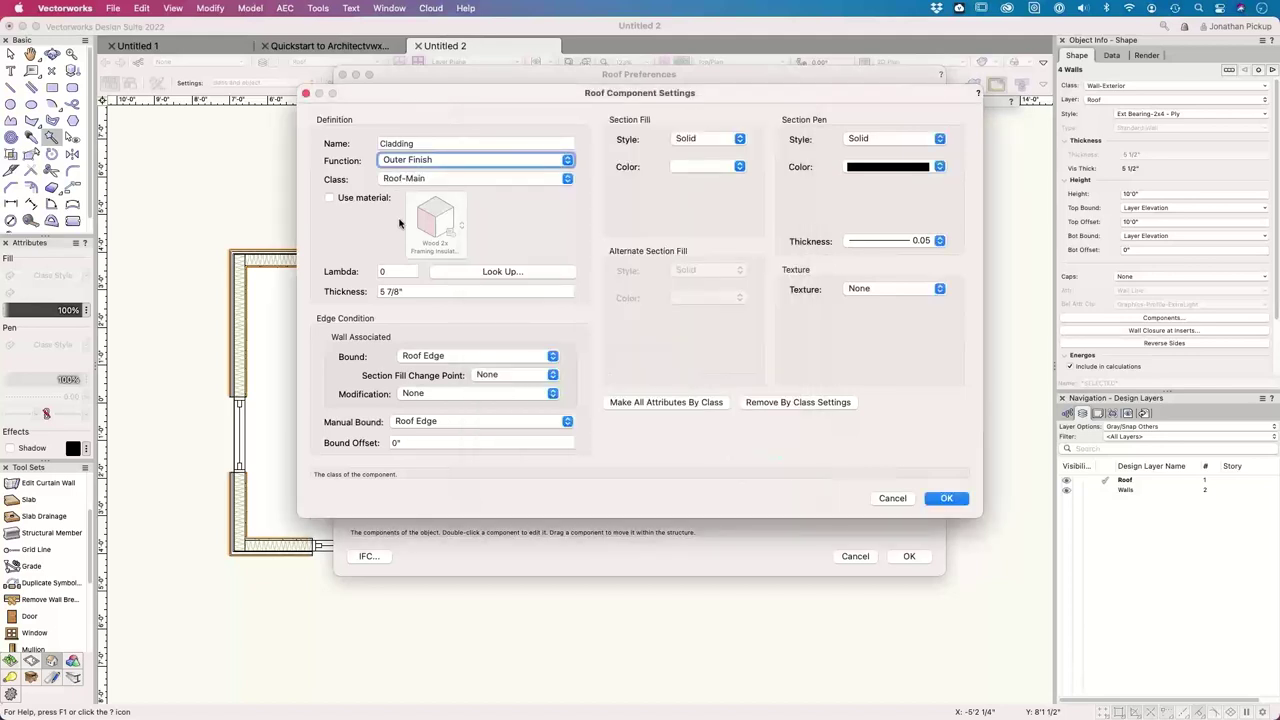
- Create a new class named Roof-Cladding and assign it to the Cladding component
click(401, 220)
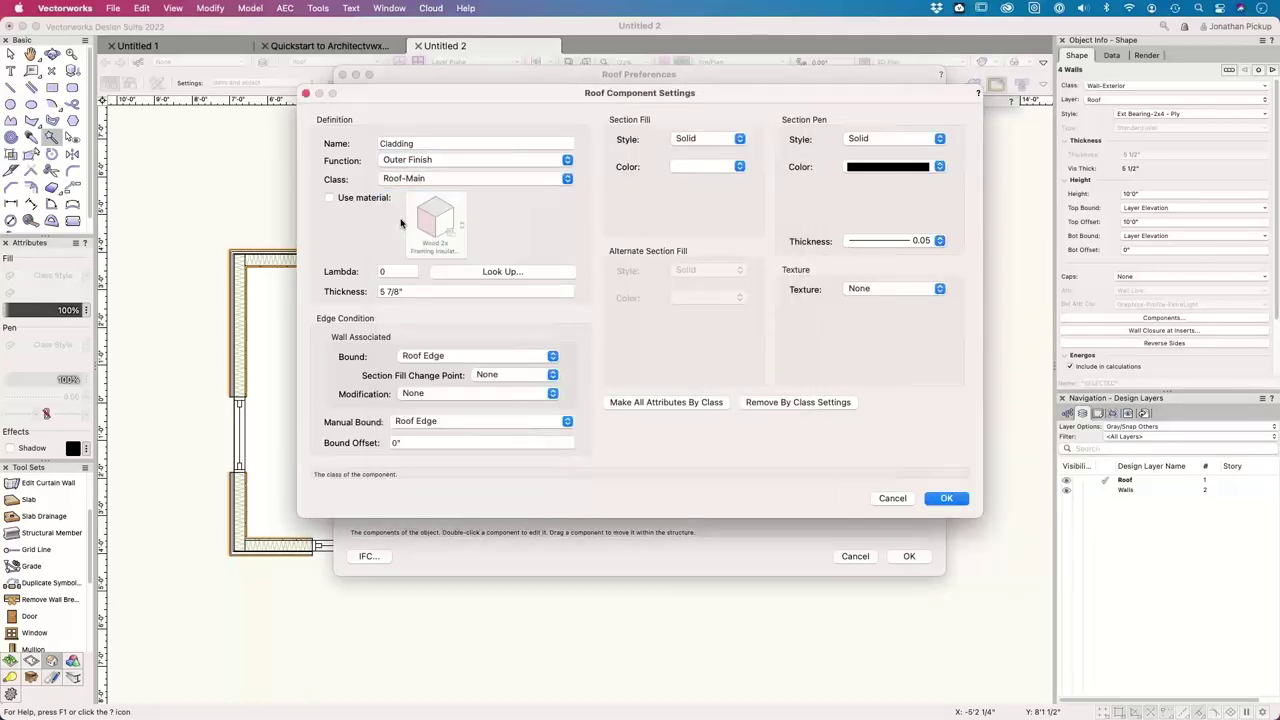
text(Roof-)
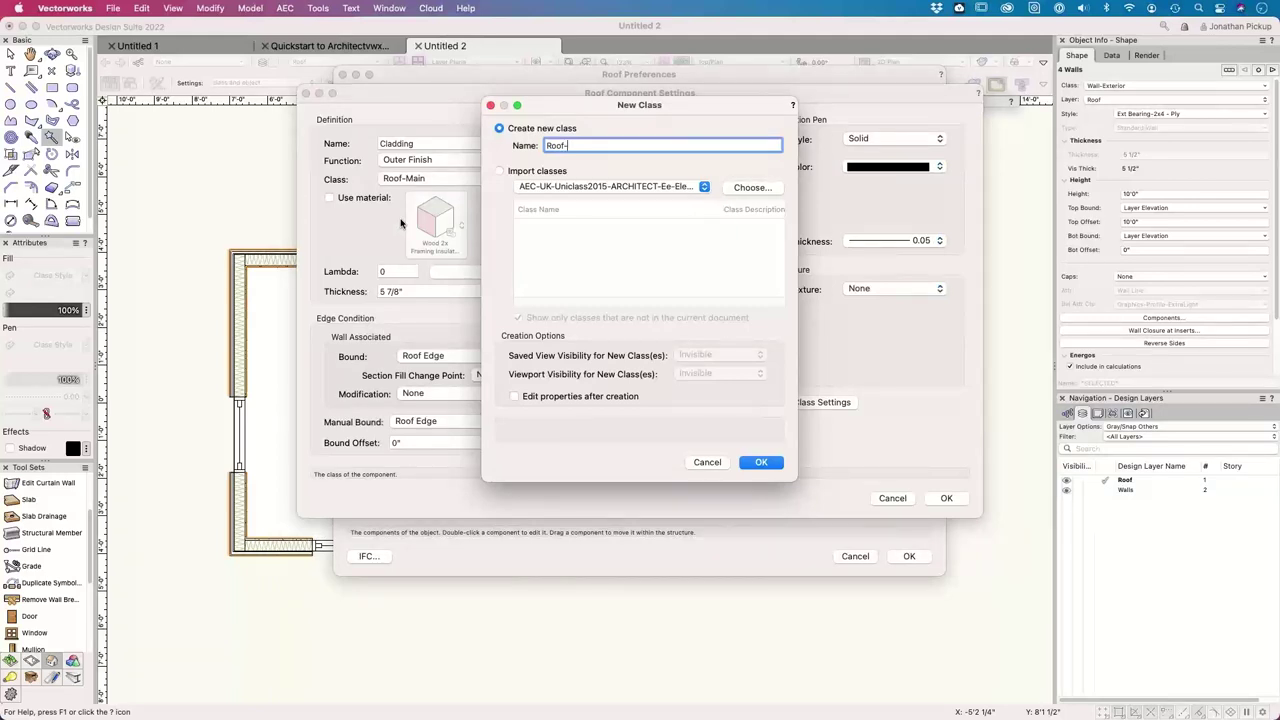
text(Cladding)
click(761, 462)
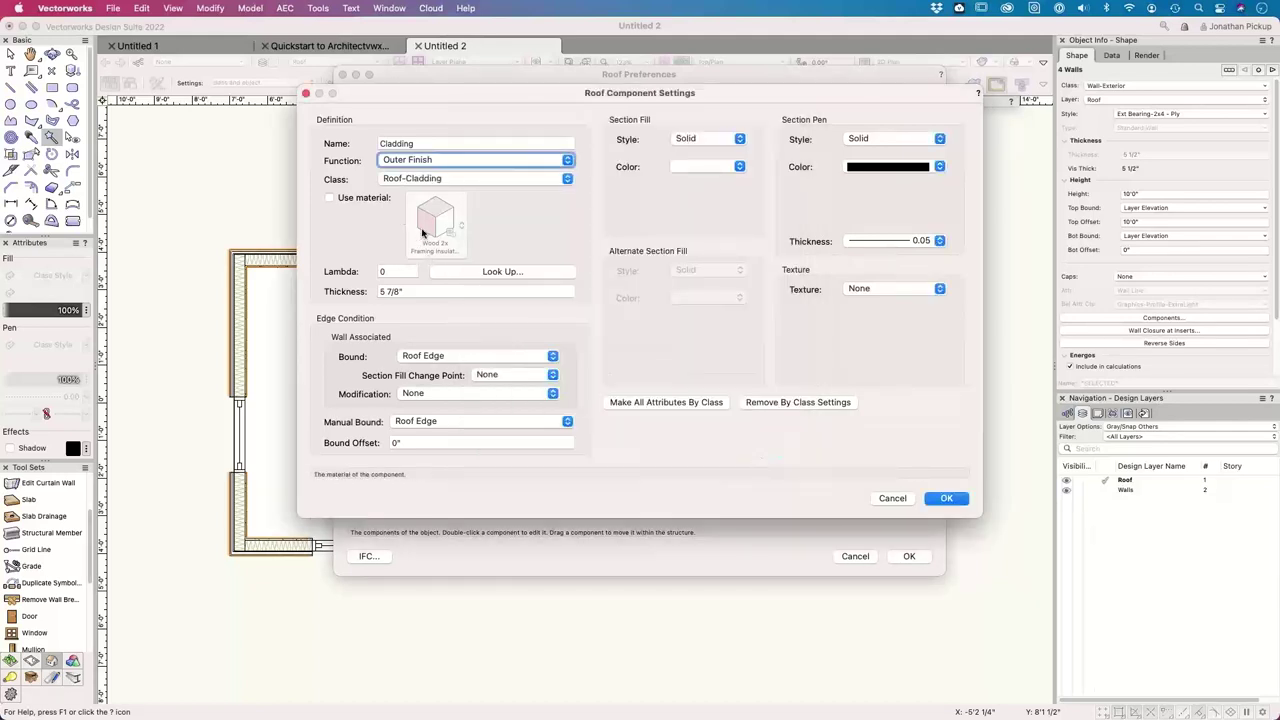
- Try the Component-Ex Finish class on the Cladding component and return it to Roof-Cladding
click(430, 179)
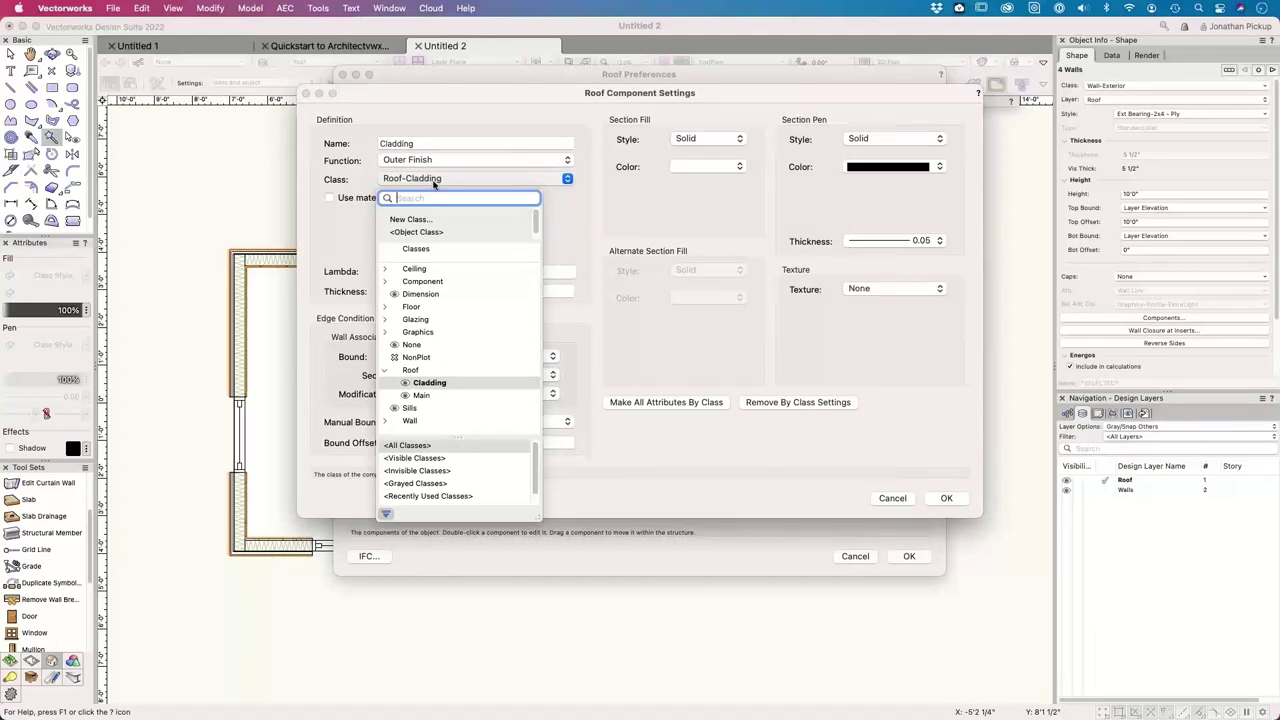
click(384, 281)
click(432, 294)
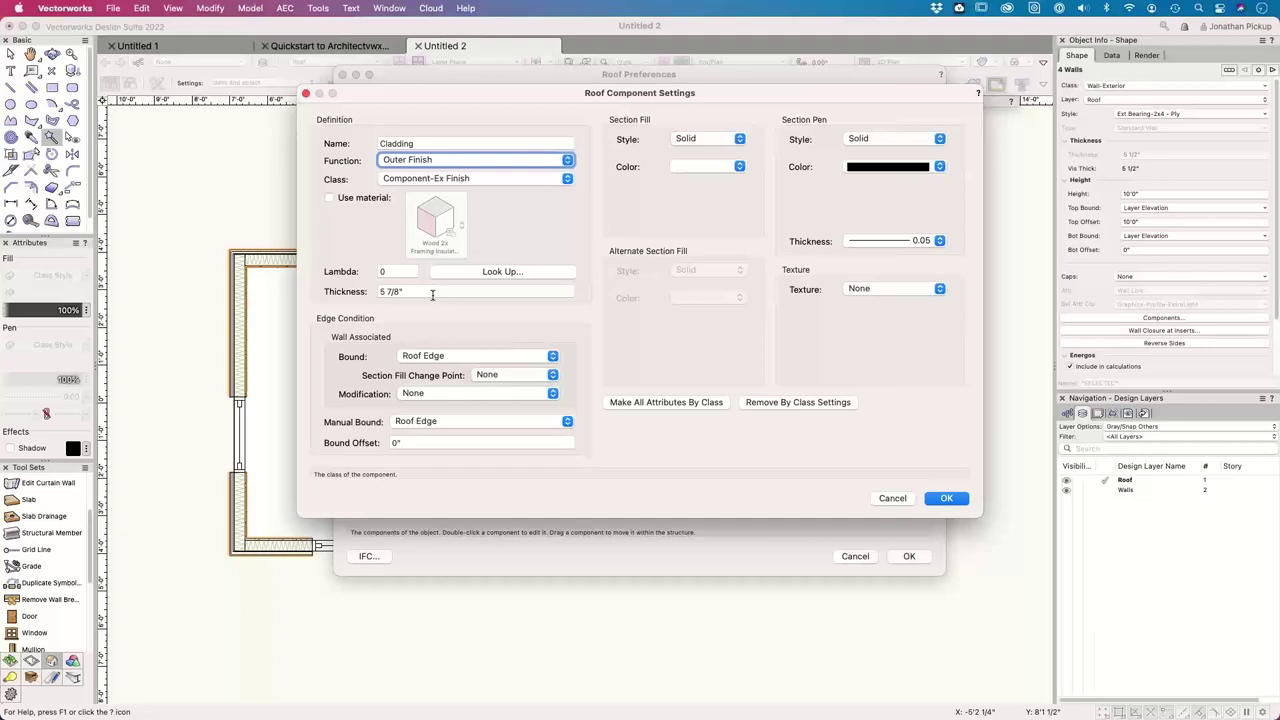
click(481, 181)
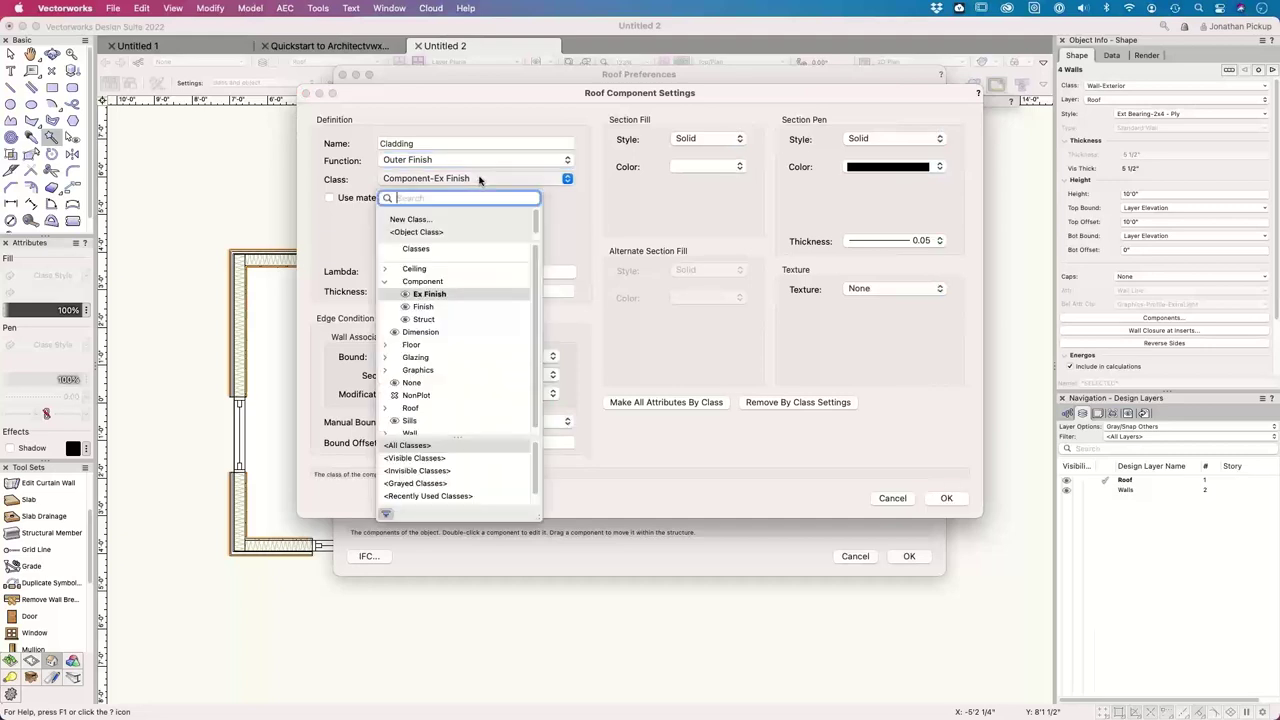
click(386, 408)
click(422, 422)
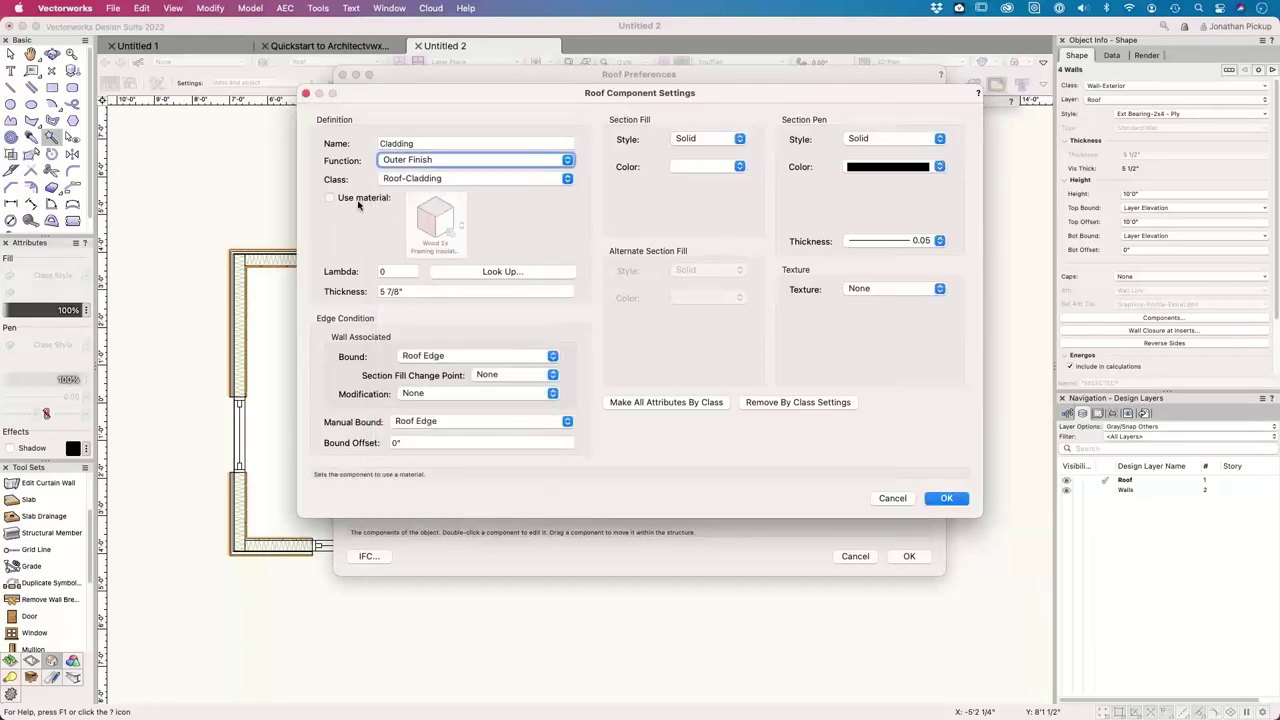
- Enable a material for the Cladding component, search the libraries for "corr", and assign Metal Corrugated MT
click(444, 226)
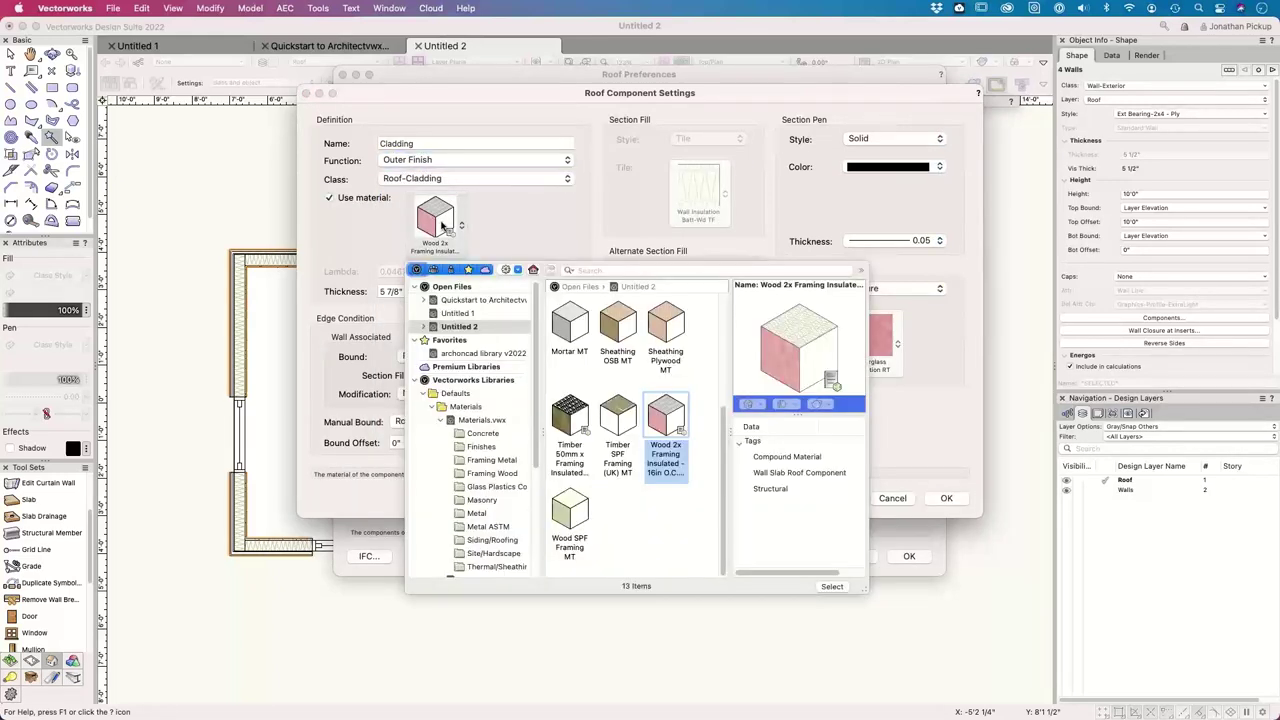
click(590, 269)
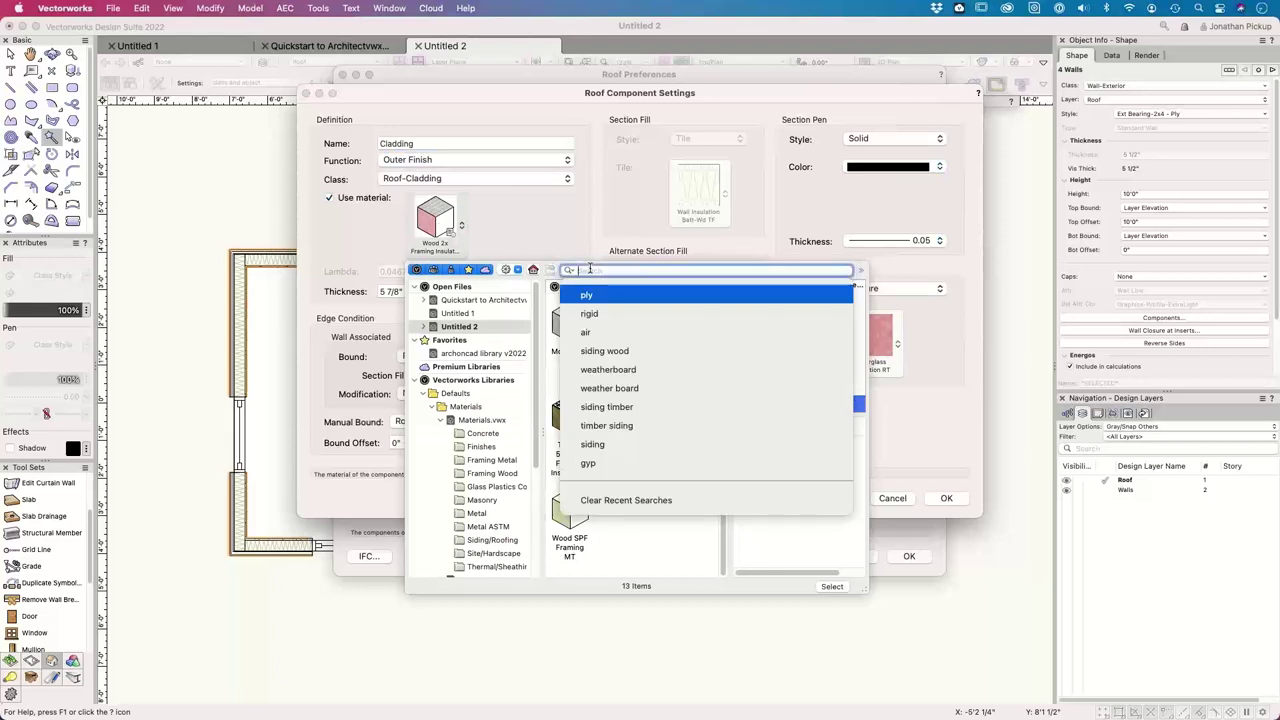
text(cud)
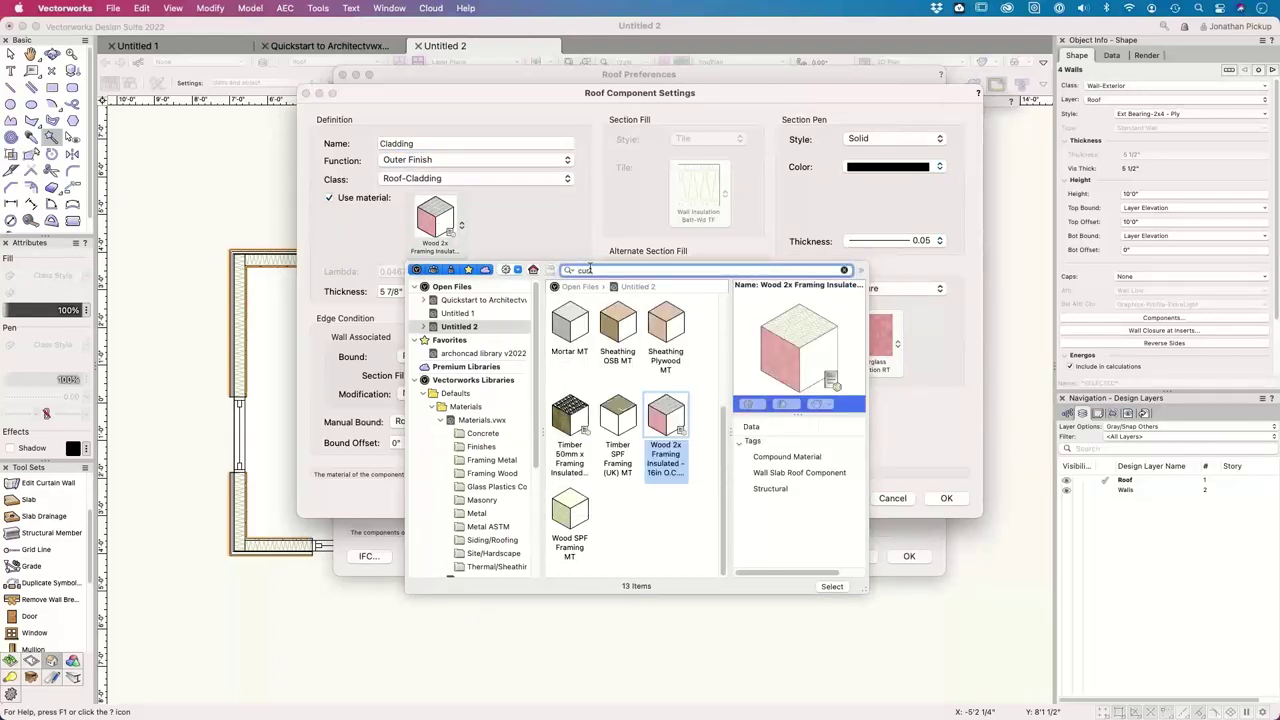
key(BackSpace)
text(orr)
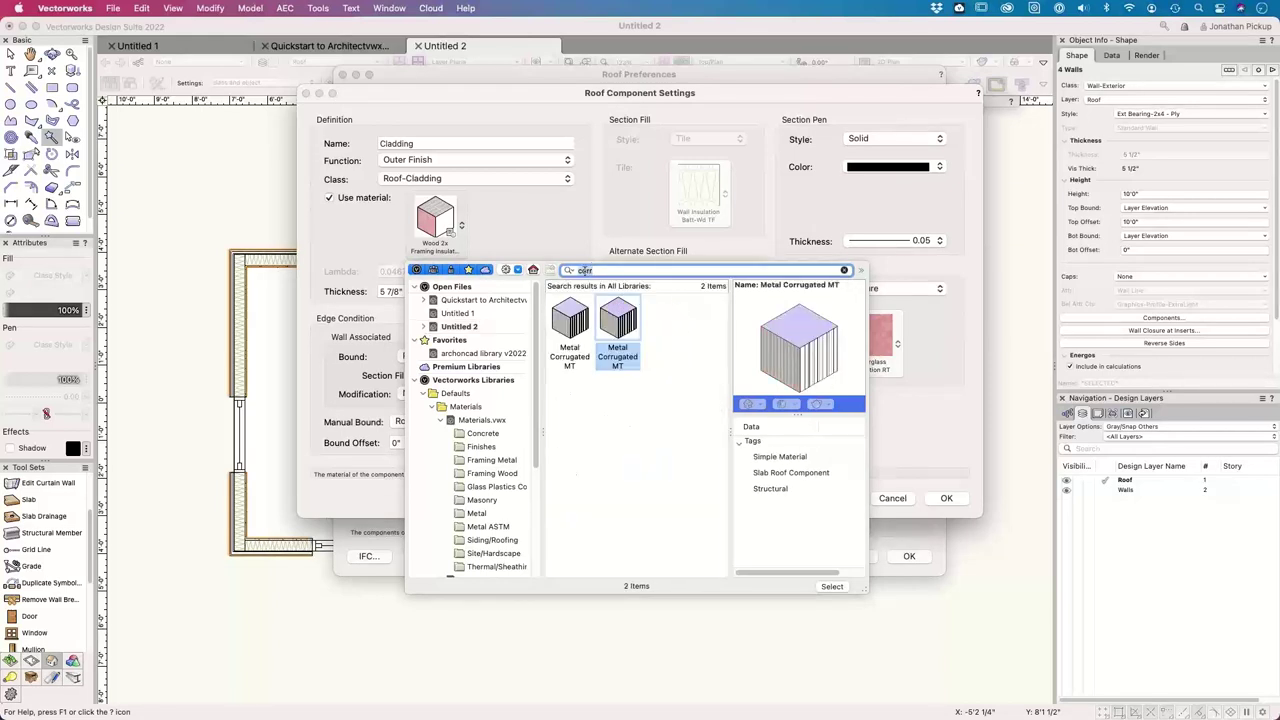
click(580, 334)
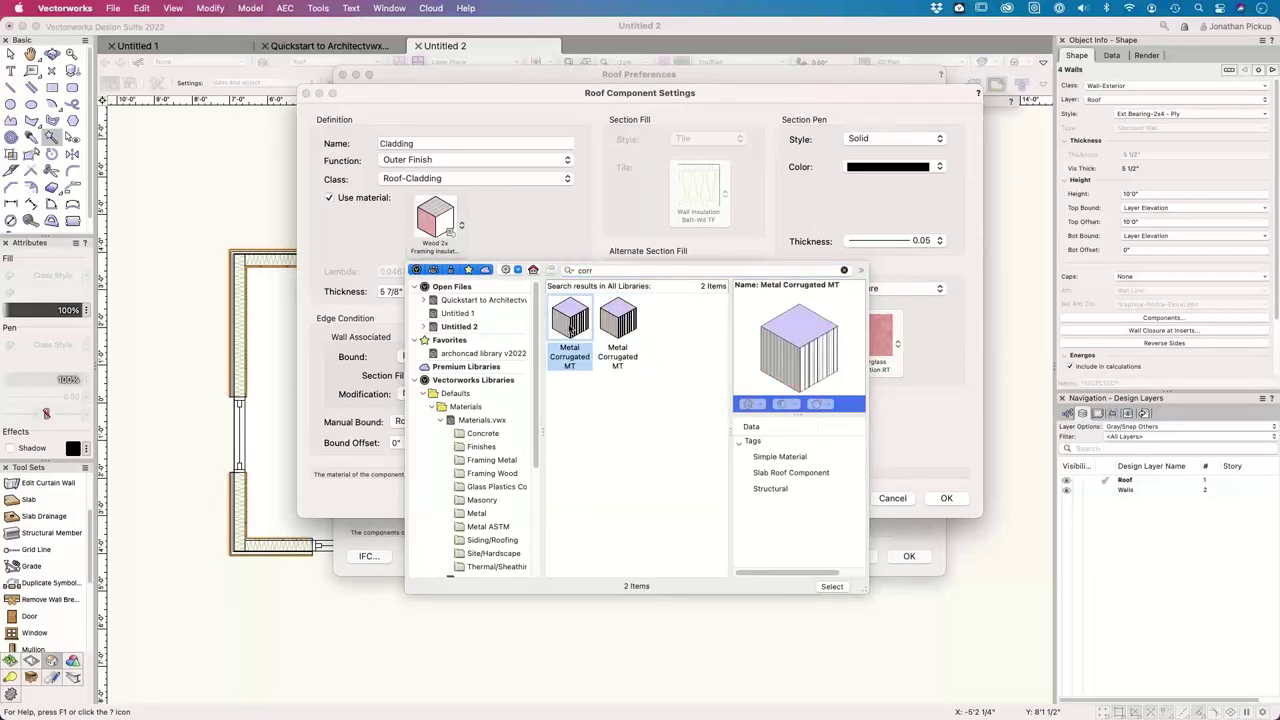
double_click(566, 328)
- Set the Cladding component's thickness to 20mm and accept its settings
click(395, 291)
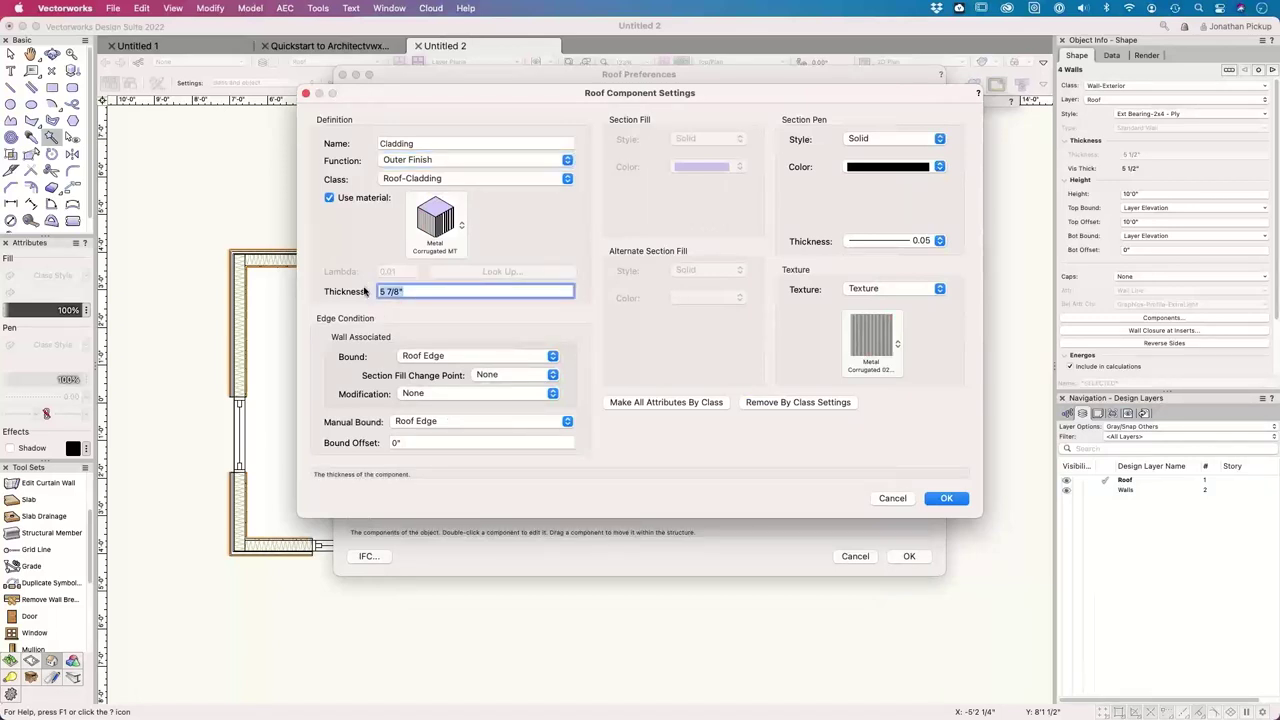
text(20mm)
key(Tab)
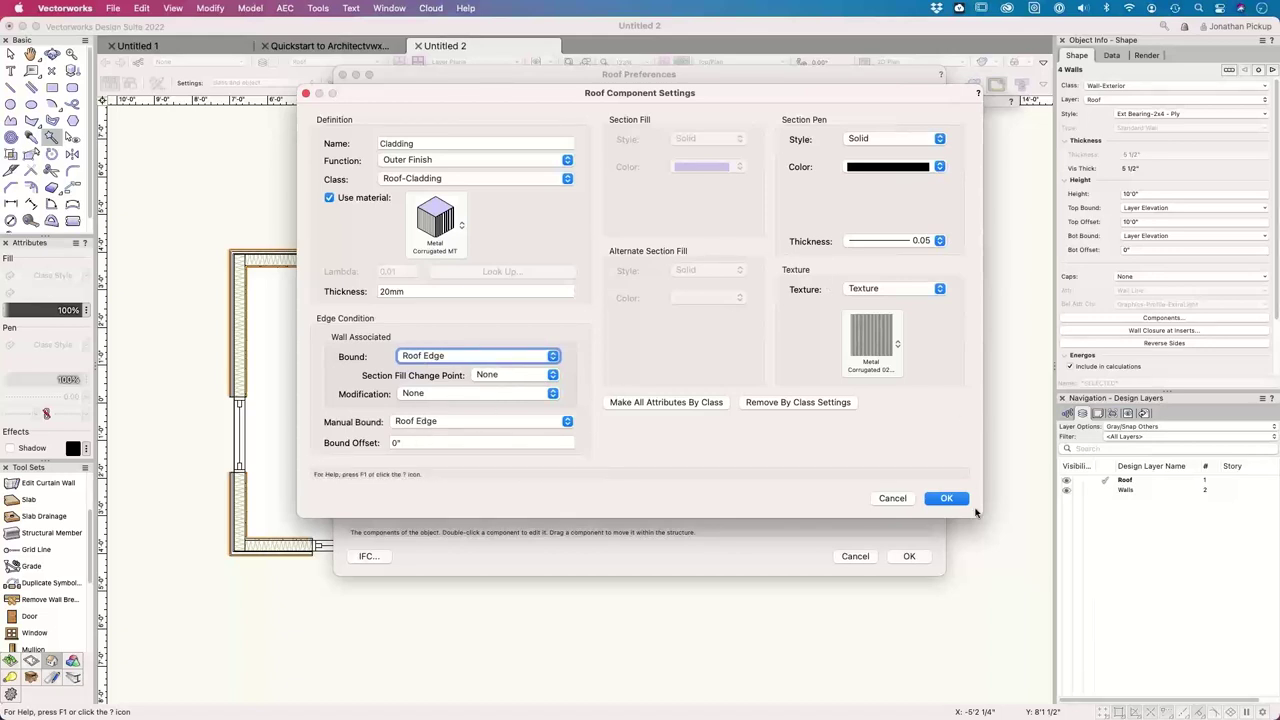
click(945, 498)
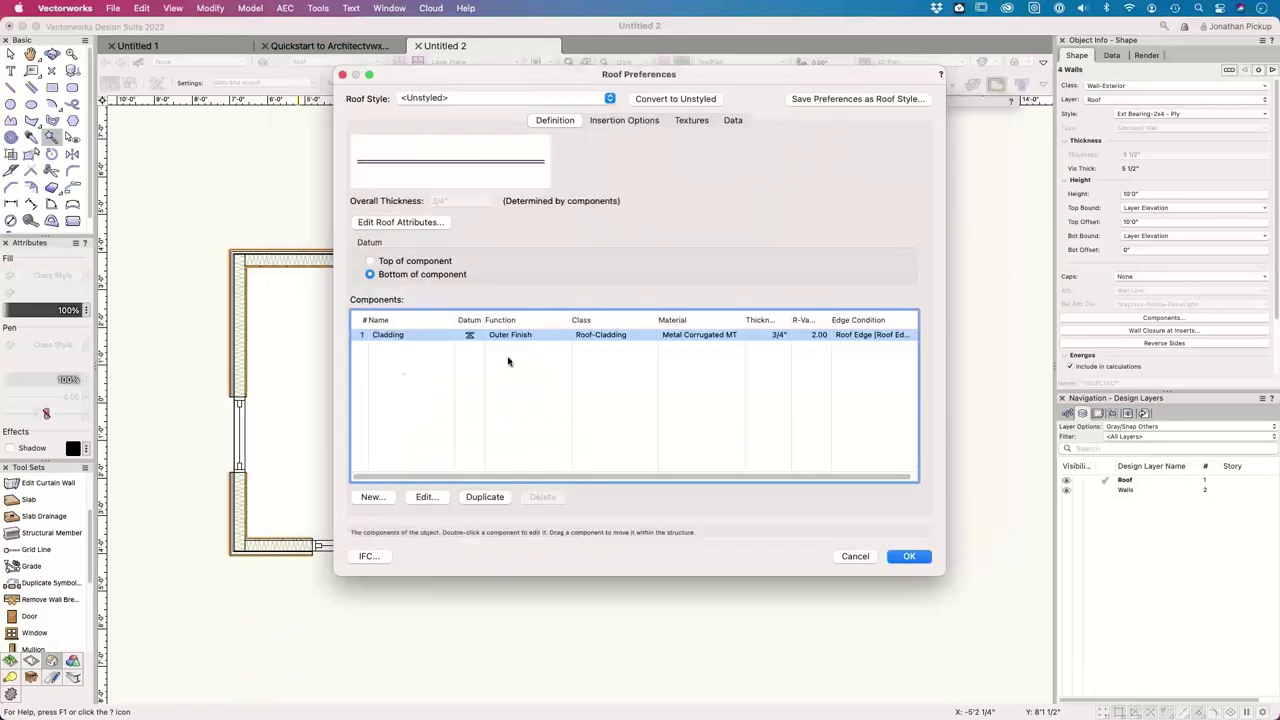
- Add a roof component named Purlins and set its function to Load-Bearing
click(370, 497)
text(Pur)
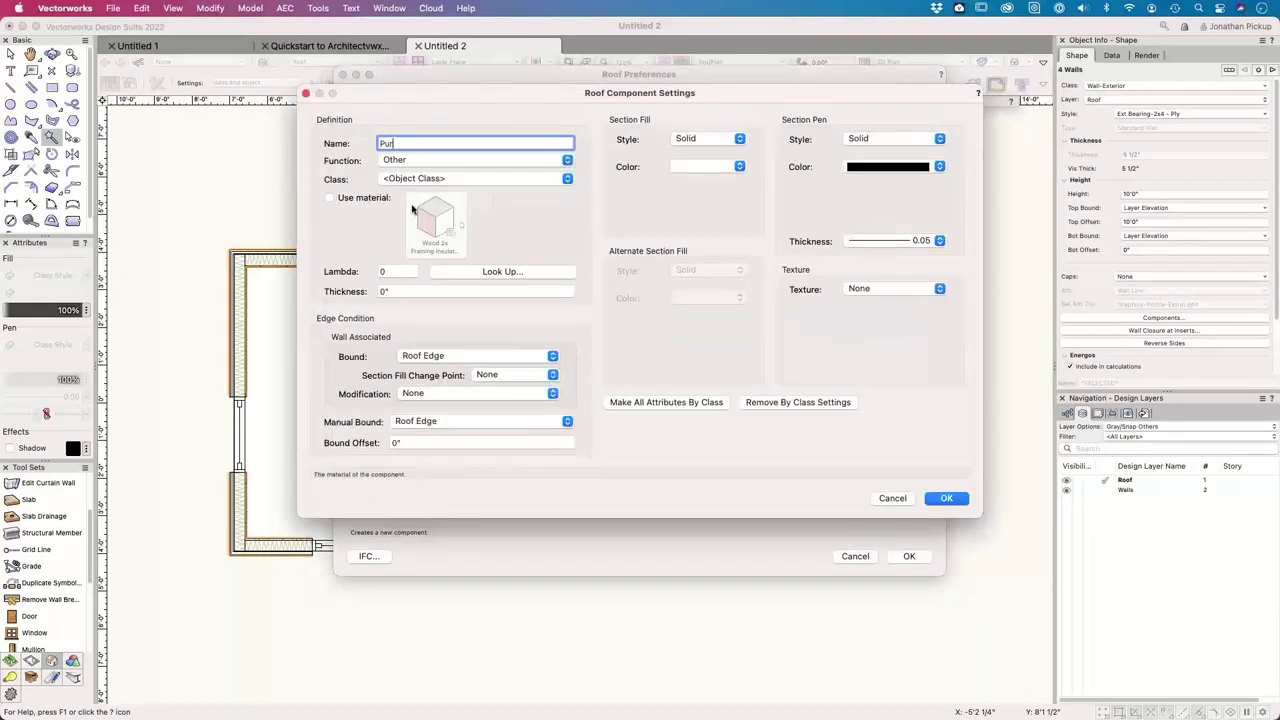
text(lins)
key(Tab)
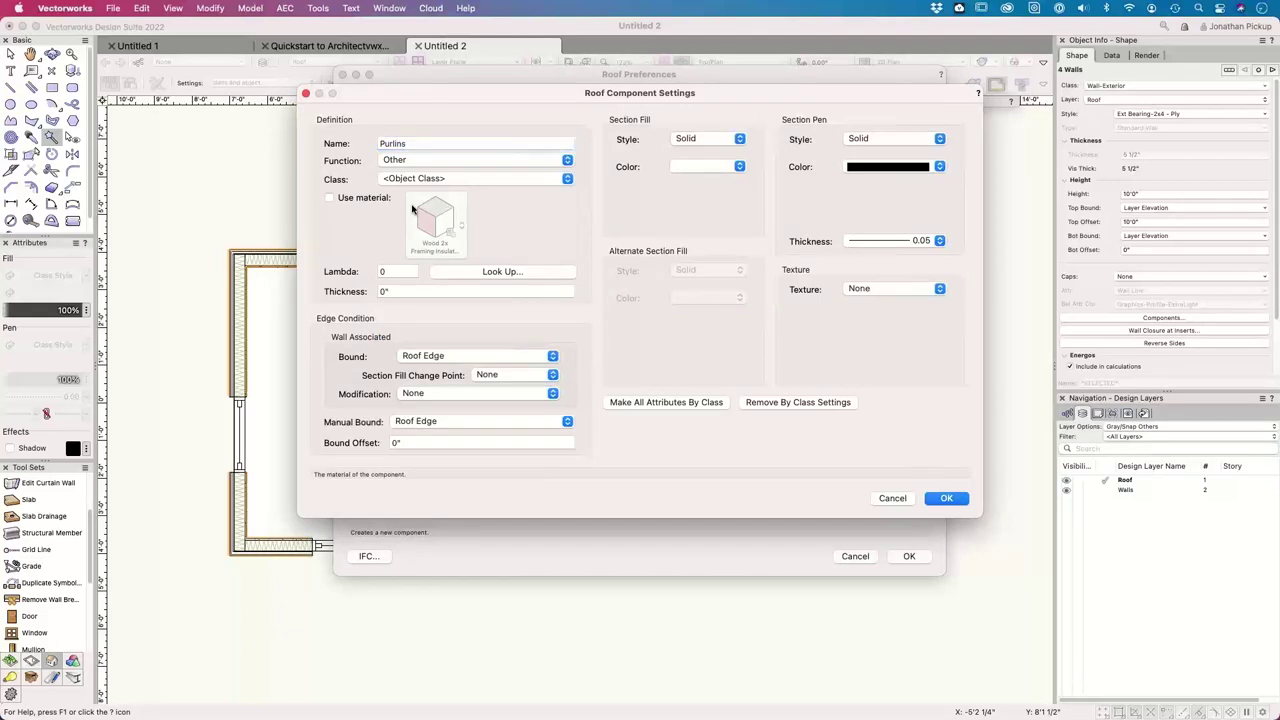
click(404, 163)
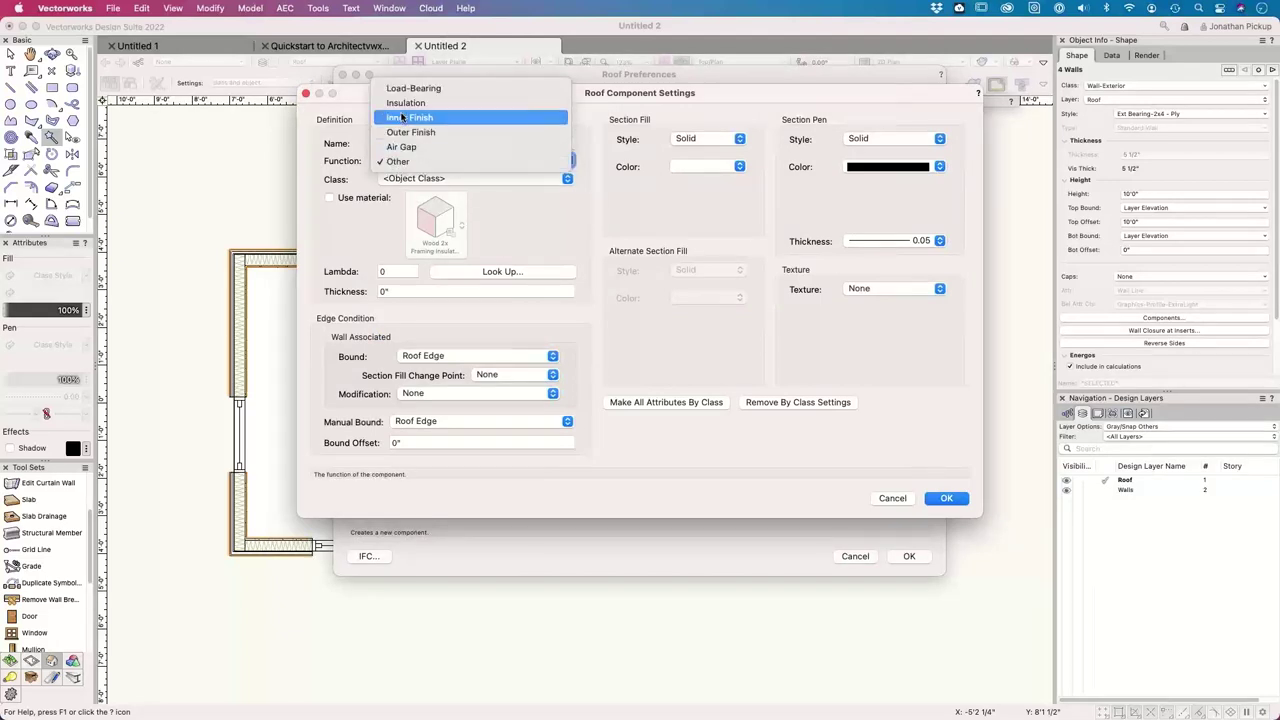
click(408, 90)
- Create a new class named Roof-Purlins for the Purlins component, with its properties opened for editing after creation
click(404, 180)
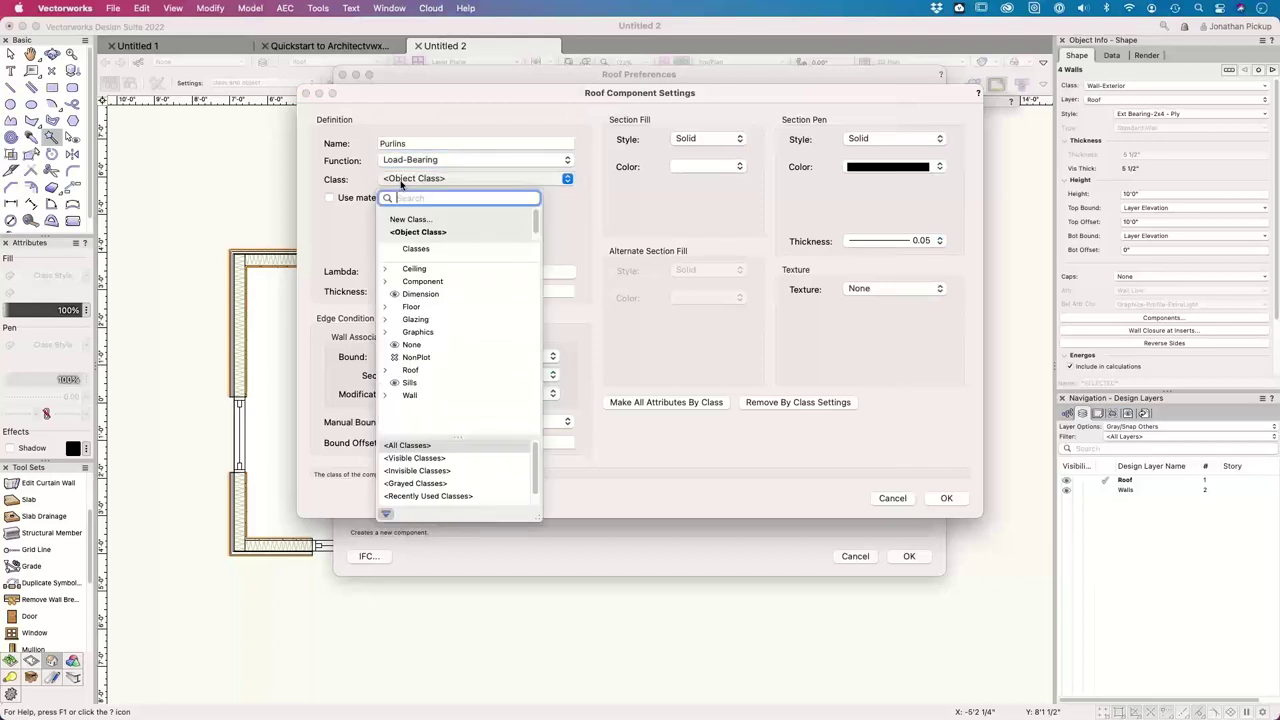
click(408, 220)
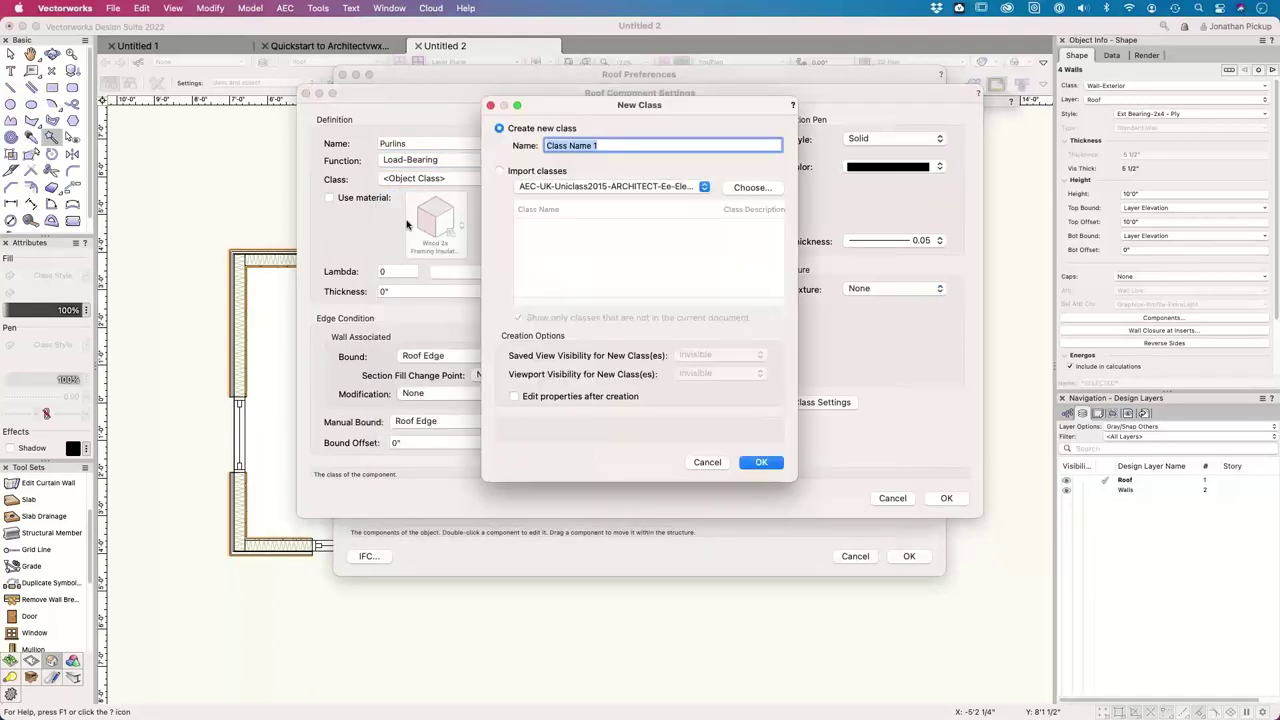
text(Roof-Pur)
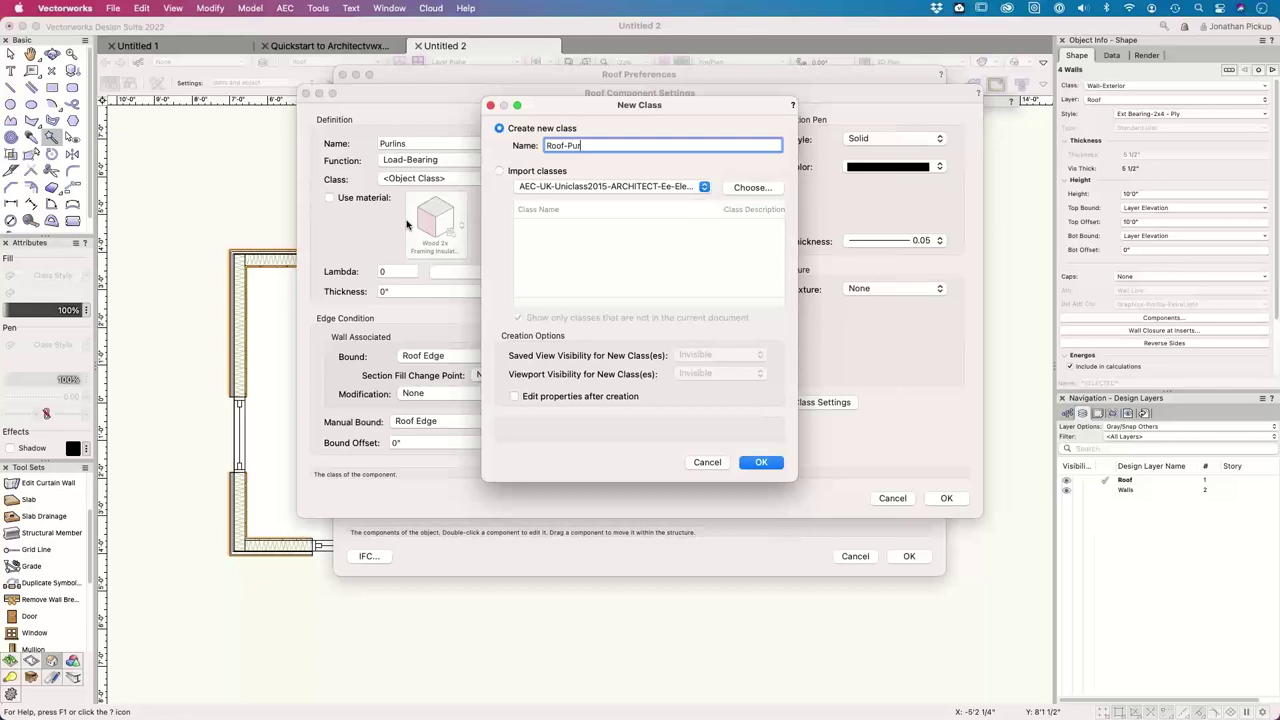
text(lins)
click(555, 399)
click(759, 463)
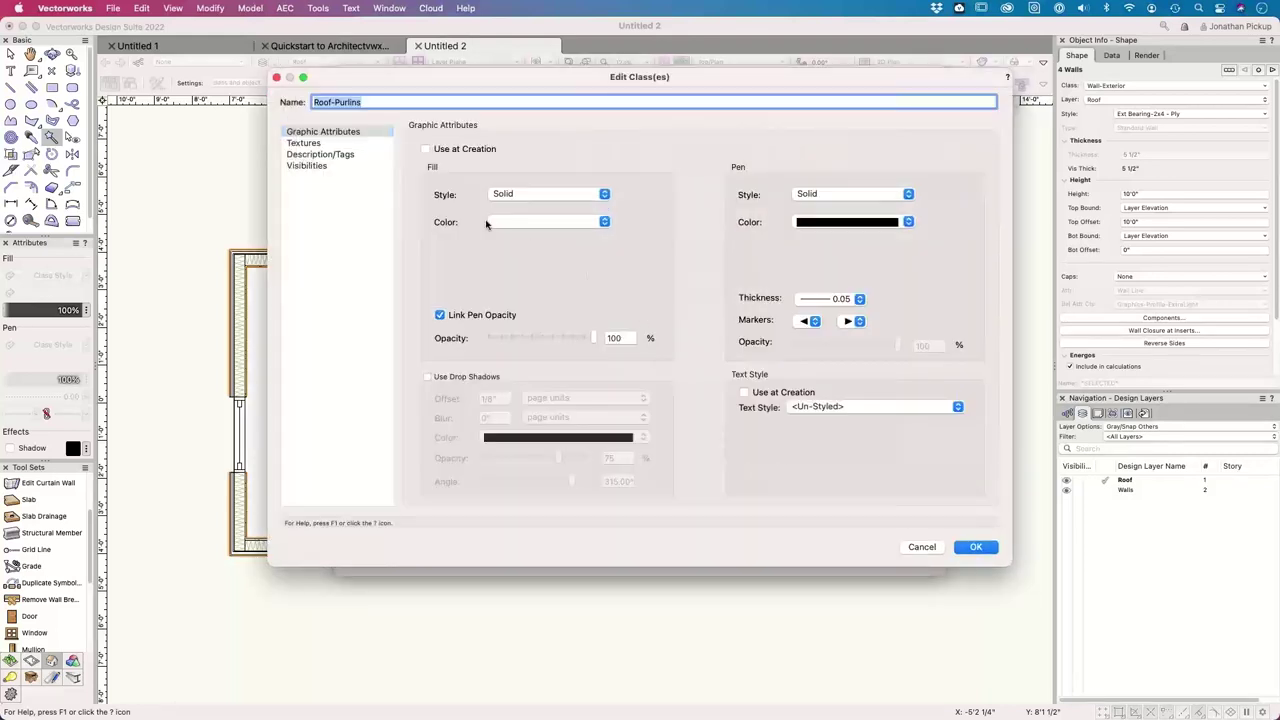
- Enable Use at Creation for the Roof-Purlins class, try the None fill style and return it to Solid
click(444, 152)
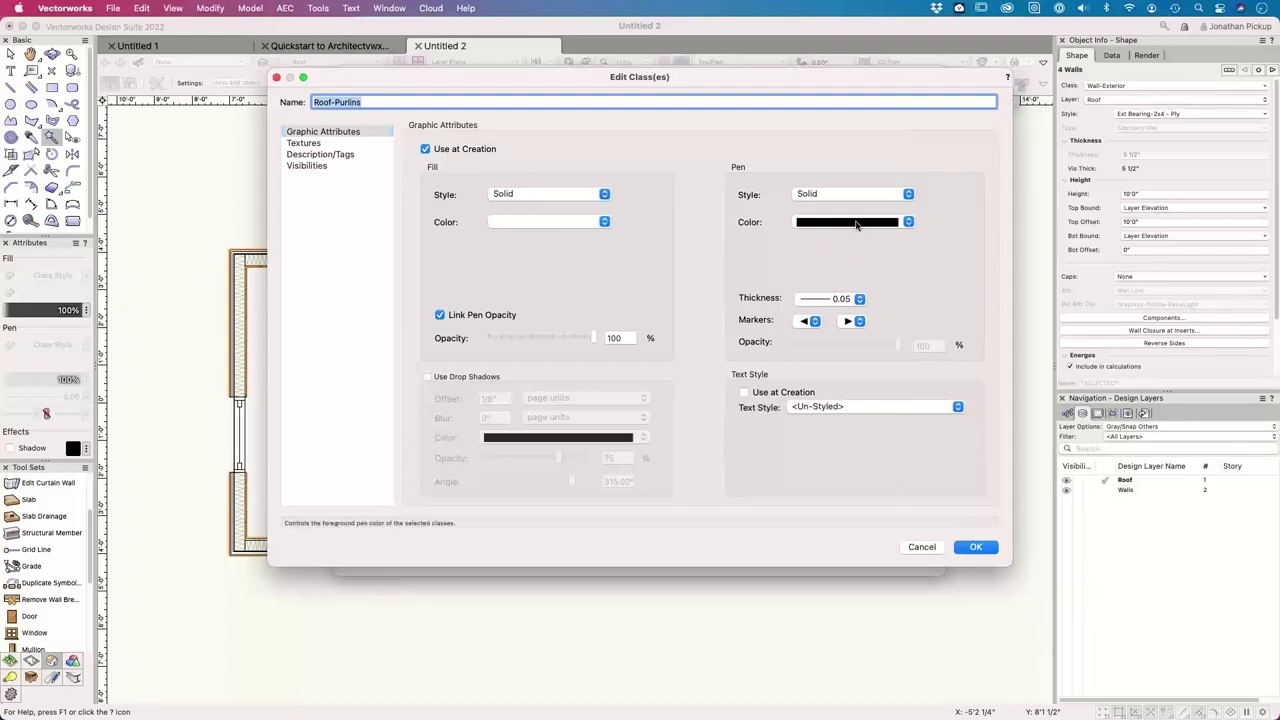
click(508, 195)
click(510, 181)
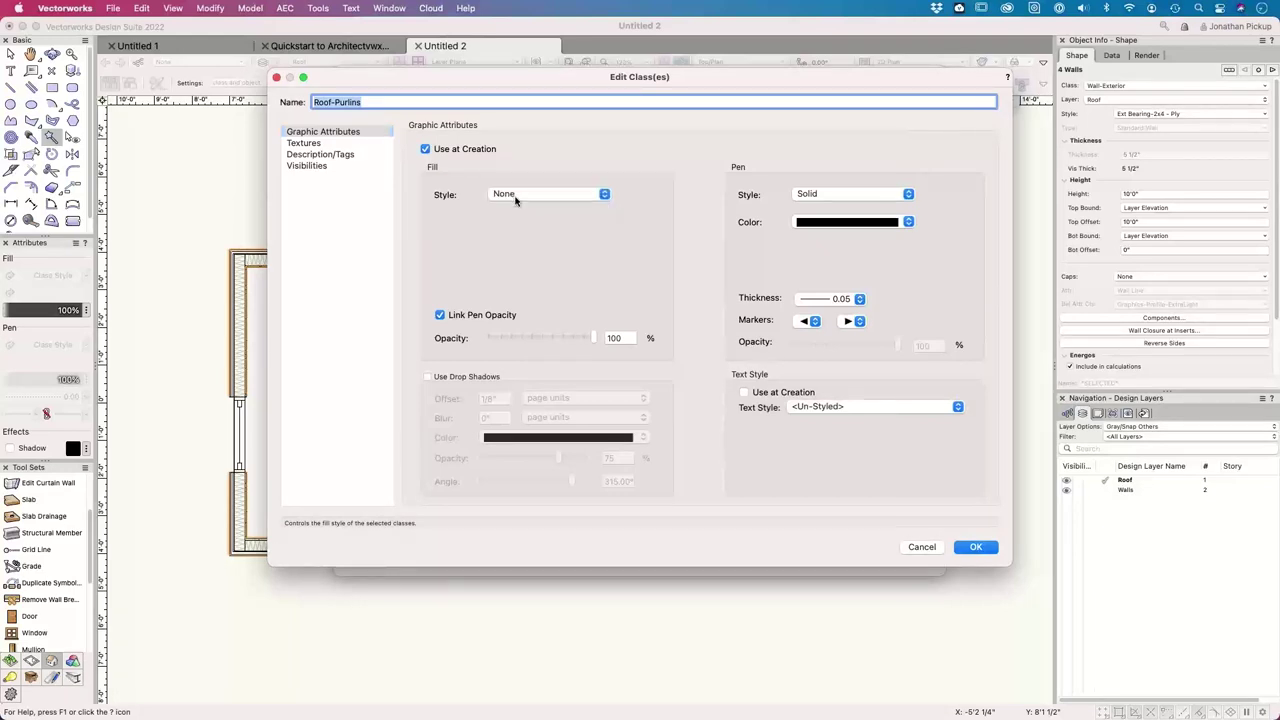
click(516, 197)
click(515, 209)
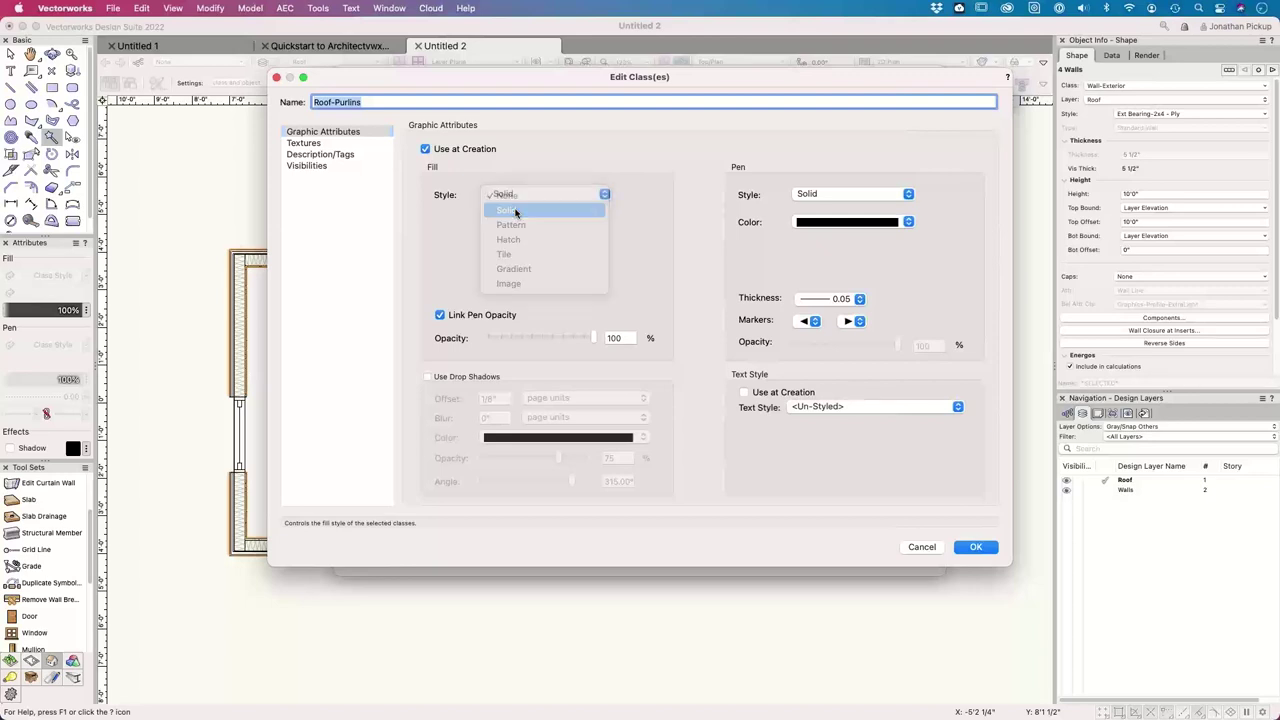
- Try a red pen color on the Roof-Purlins class
click(835, 224)
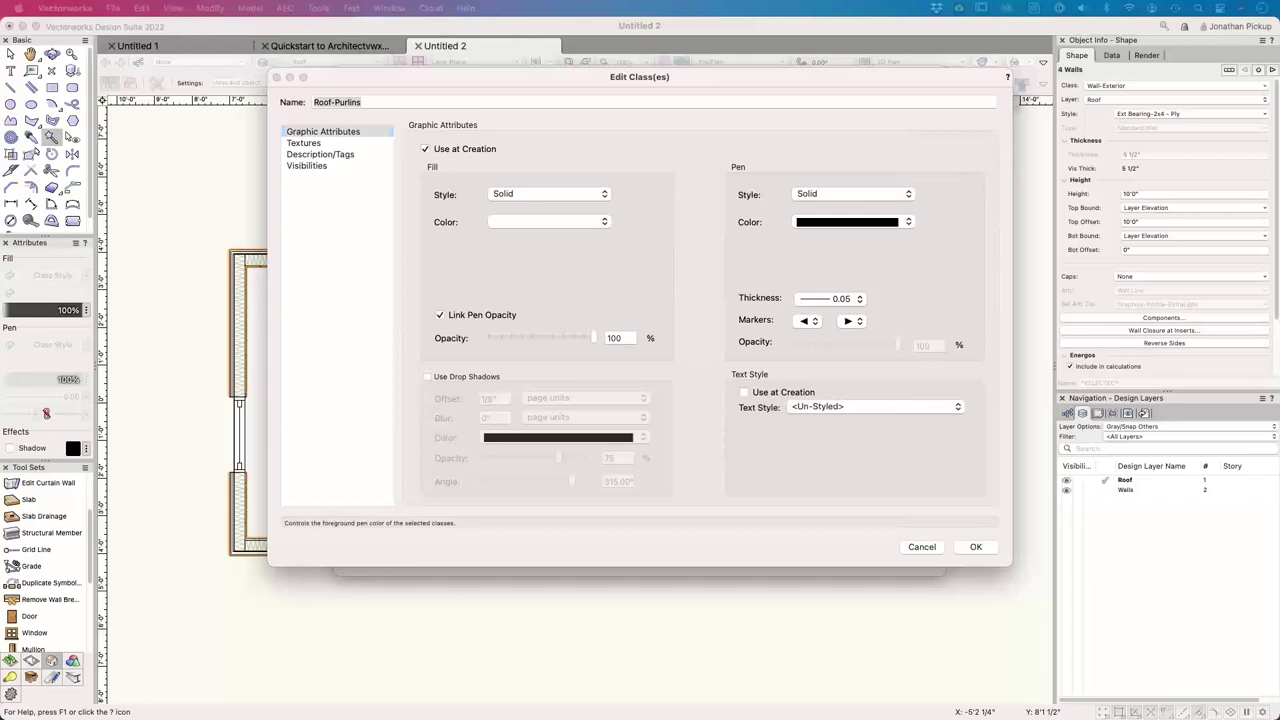
click(834, 252)
click(860, 222)
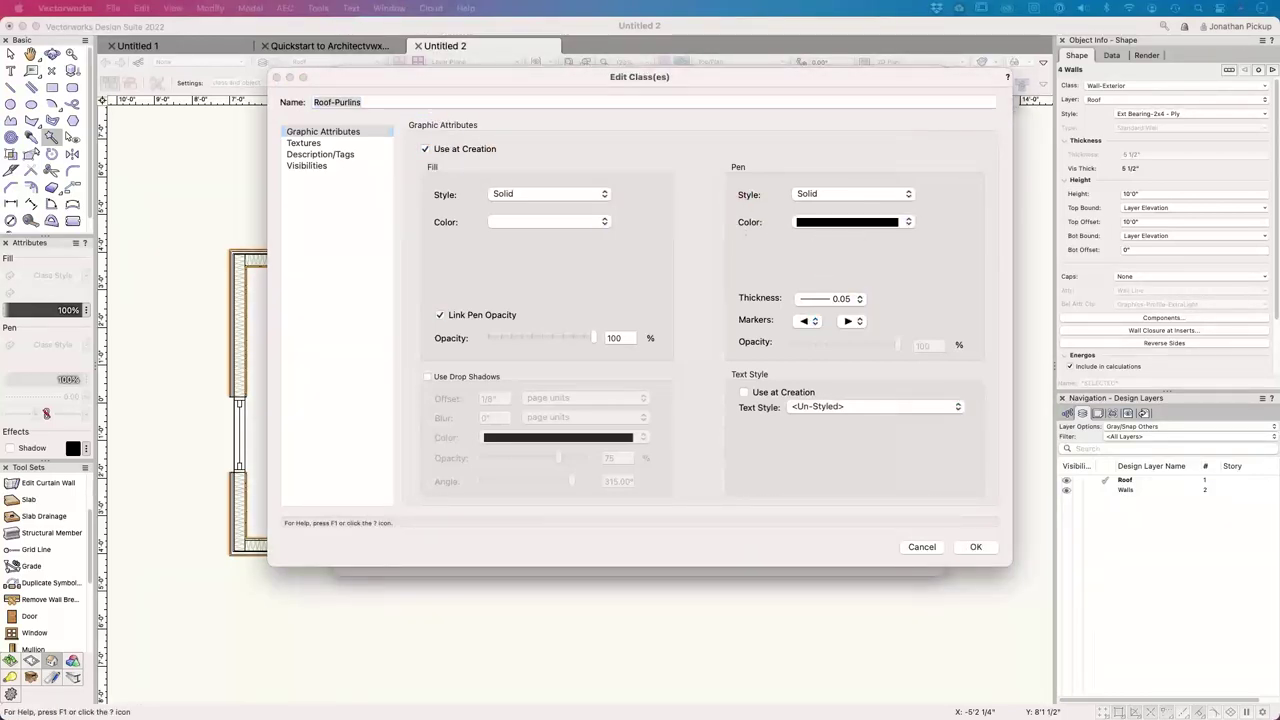
click(686, 149)
click(553, 68)
- Set the Roof-Purlins class's pen thickness to 0.18 and its pen color to black, and accept the class settings
click(838, 298)
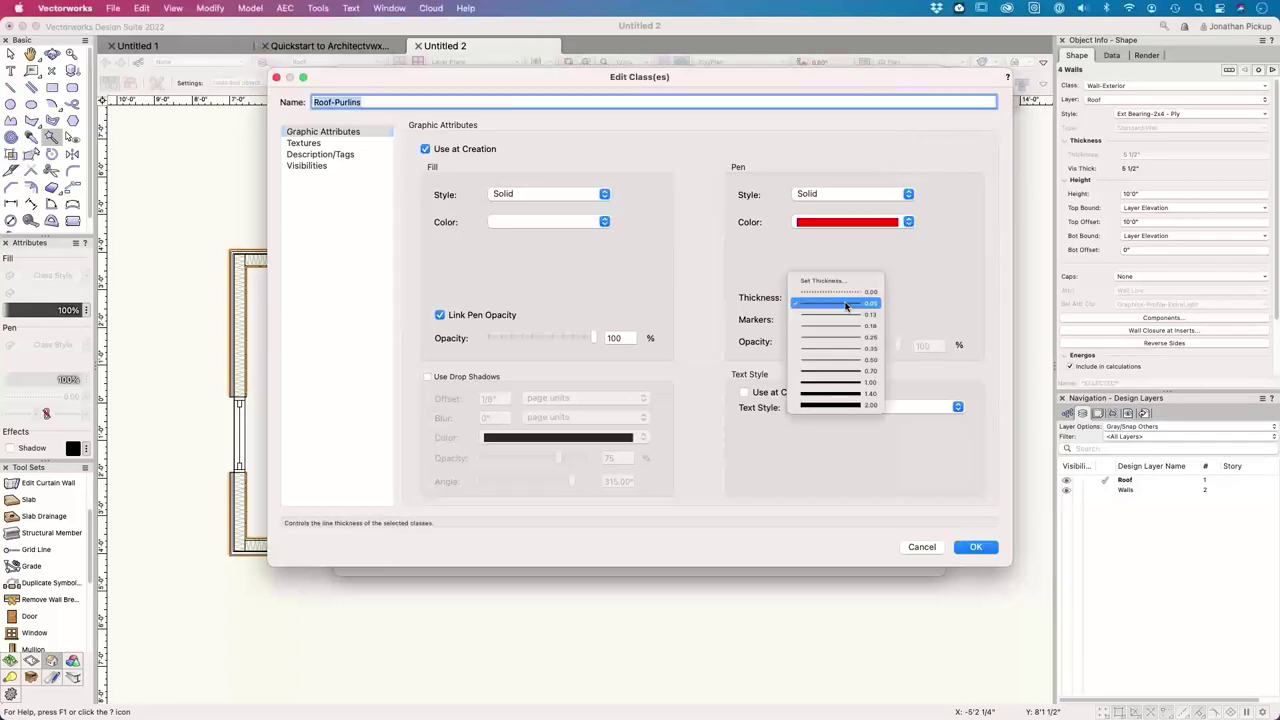
click(838, 325)
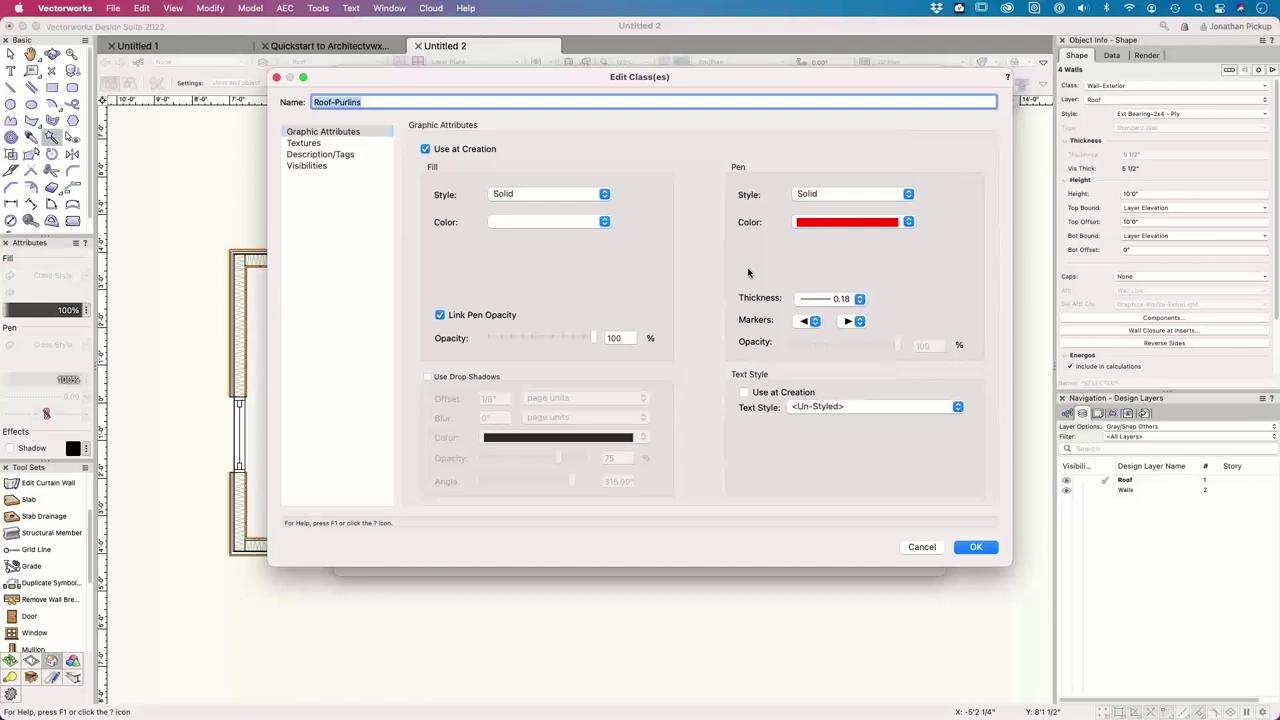
click(906, 221)
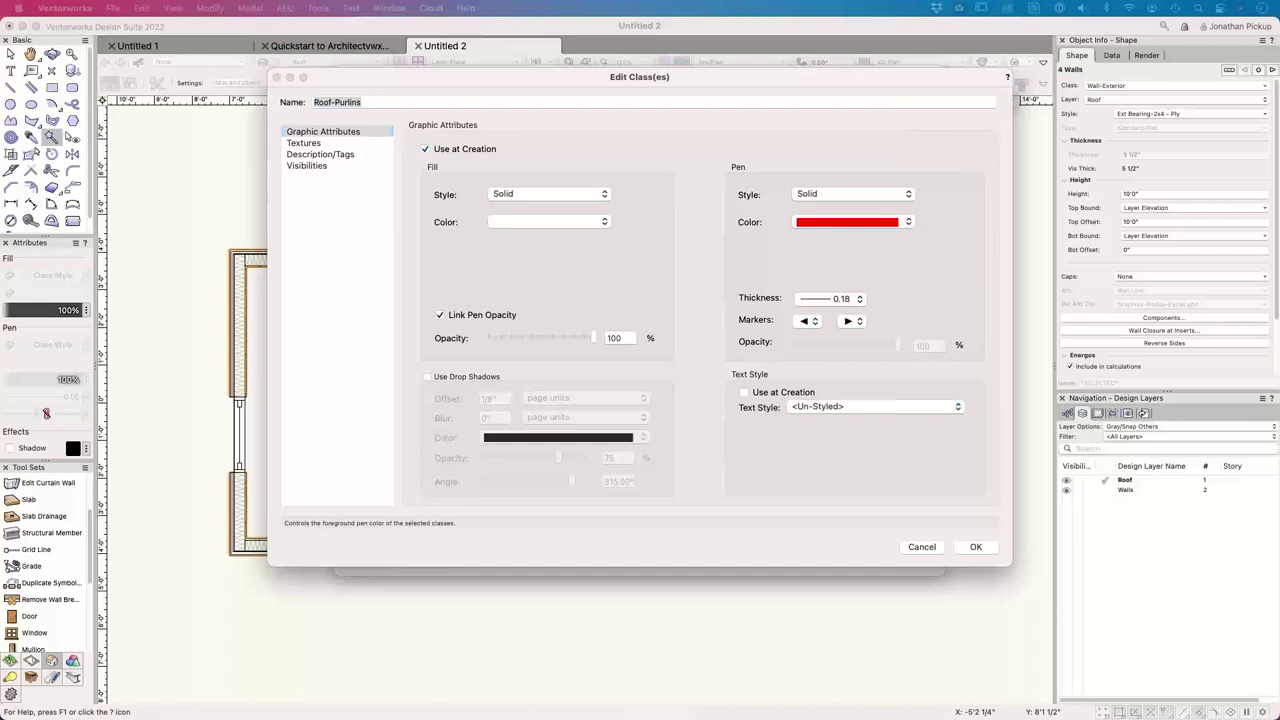
click(943, 203)
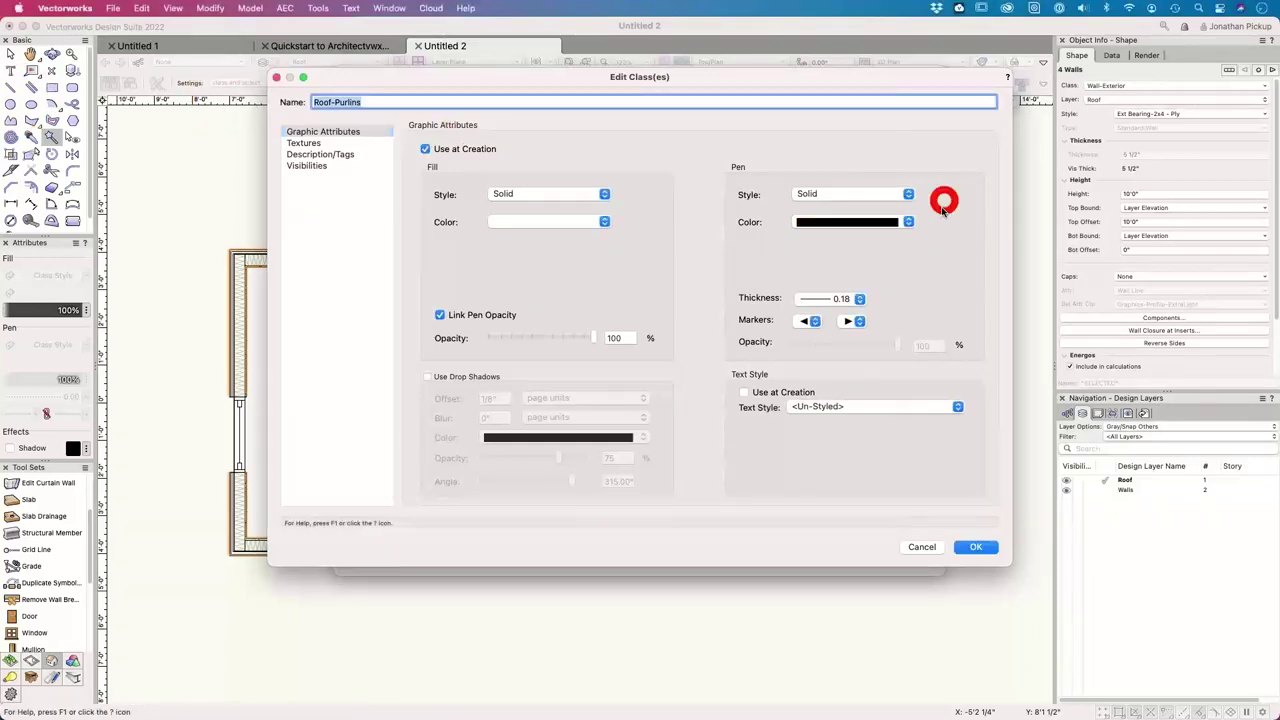
click(858, 298)
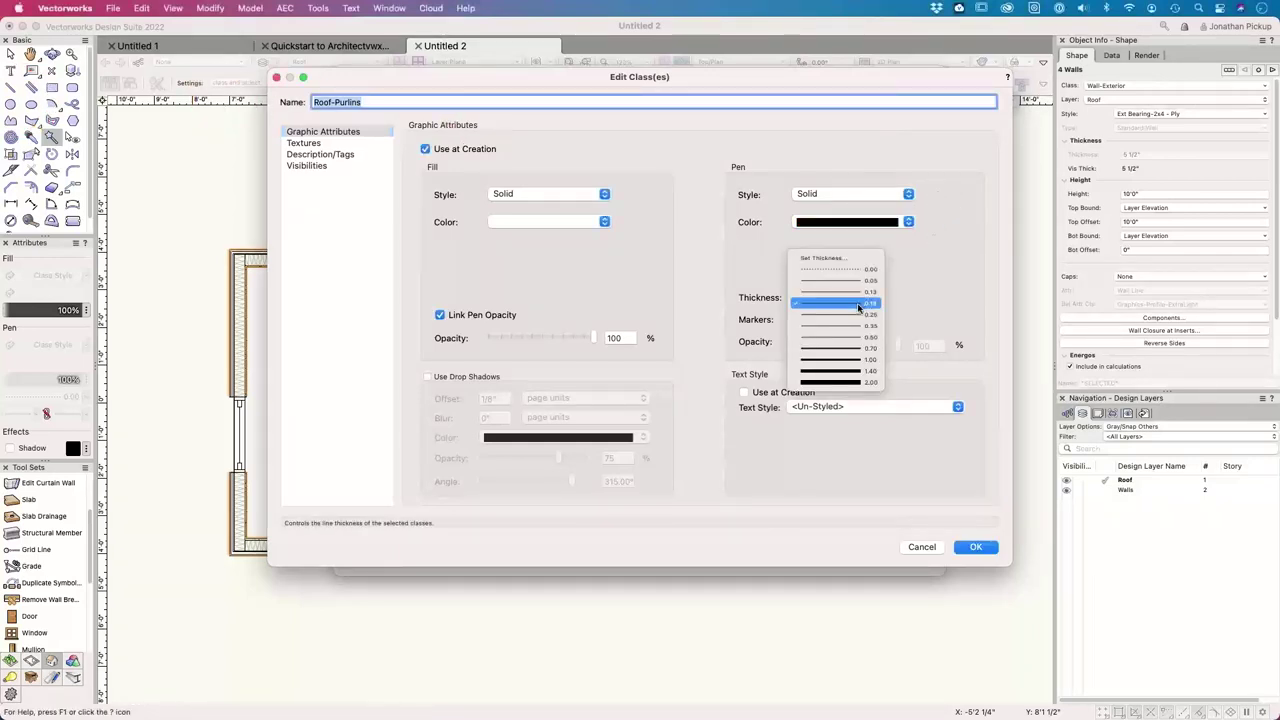
click(944, 267)
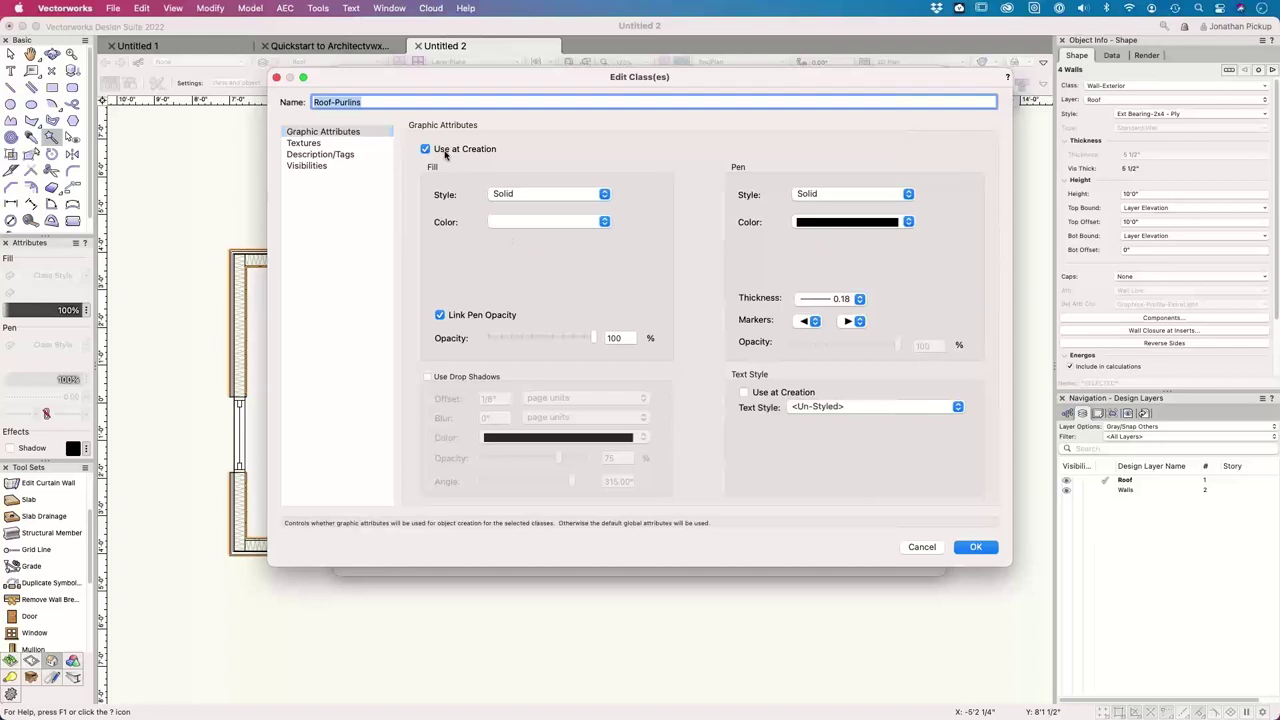
click(975, 547)
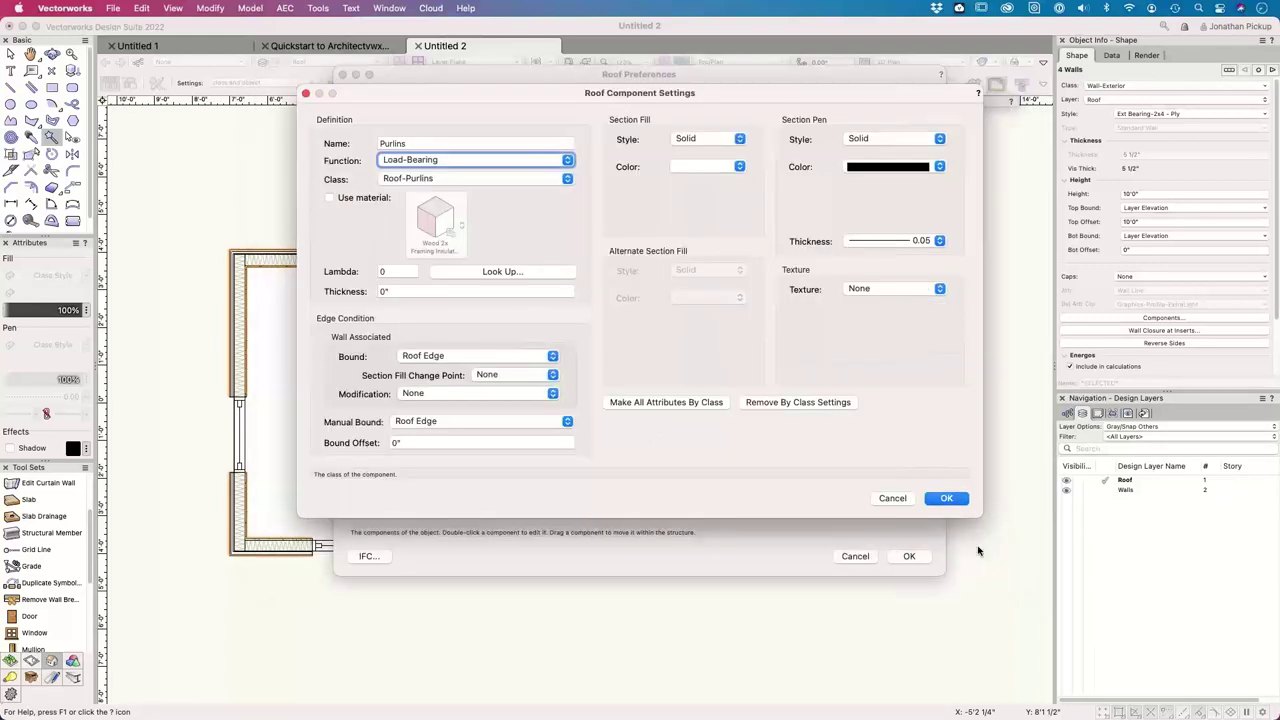
- Enable a material for the Purlins component, search the libraries for "timber", and assign the non-insulated Timber 50mm x Framing material
click(345, 198)
click(437, 218)
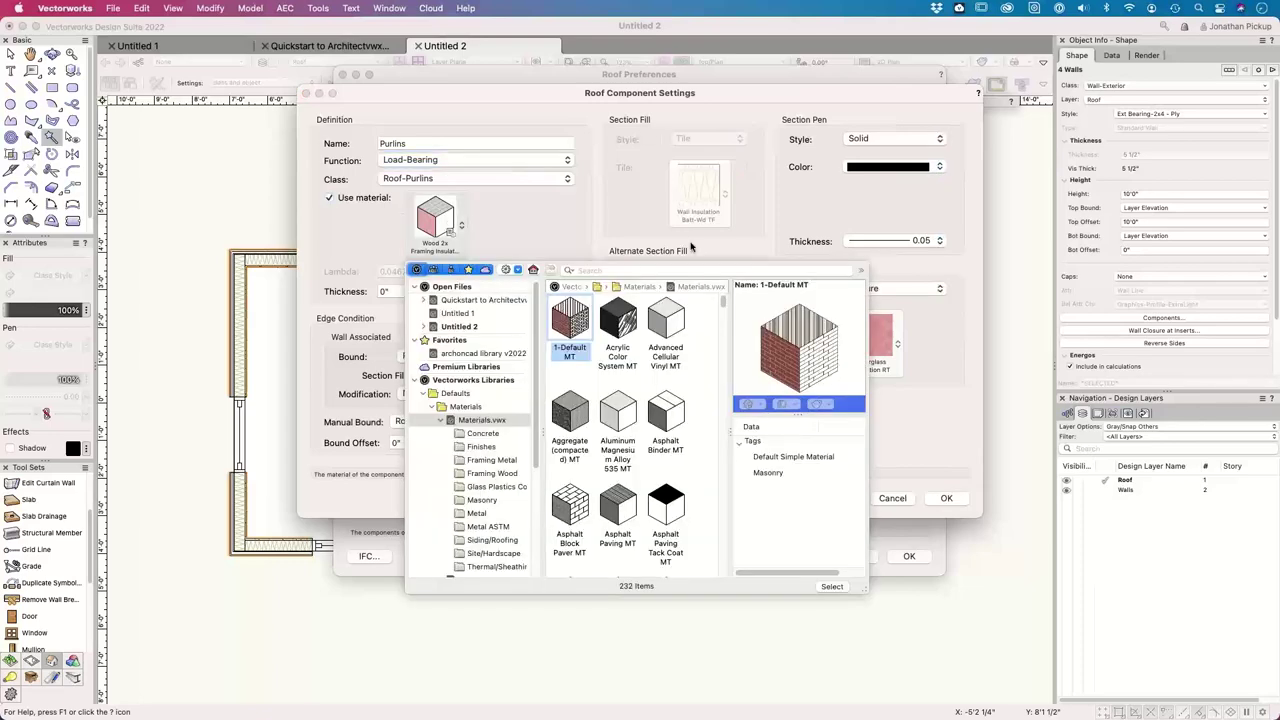
click(460, 327)
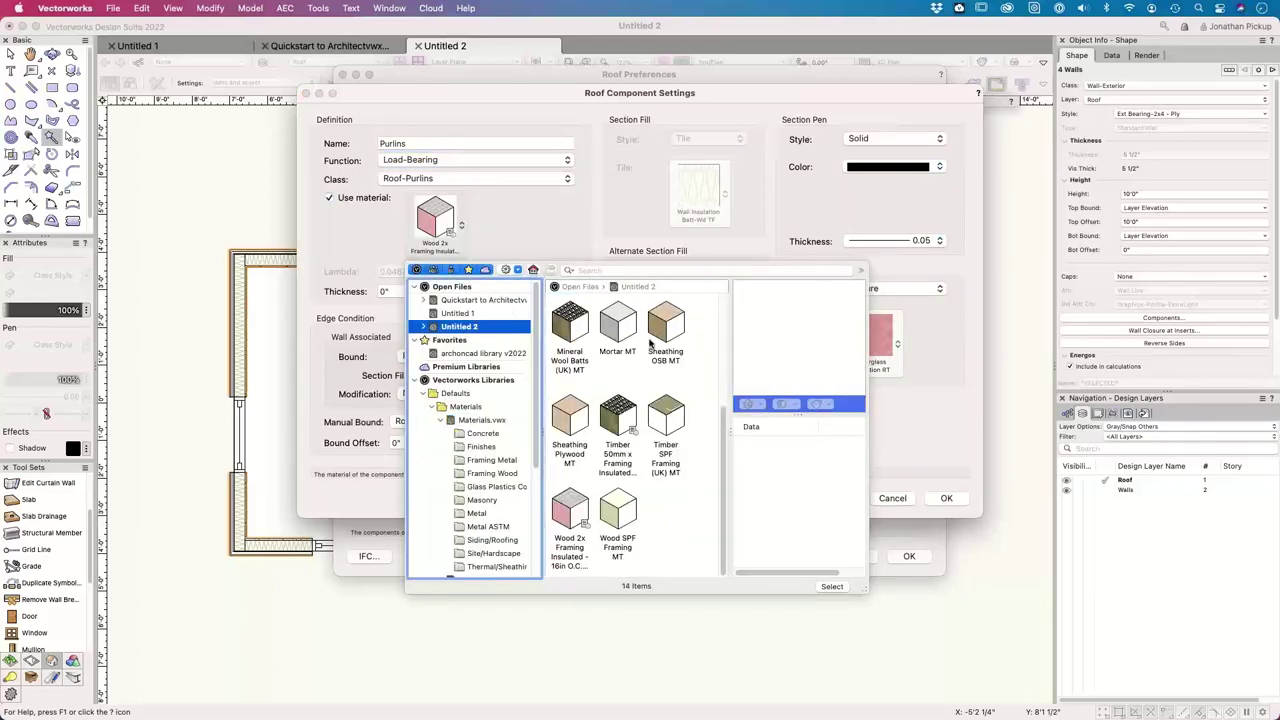
click(619, 423)
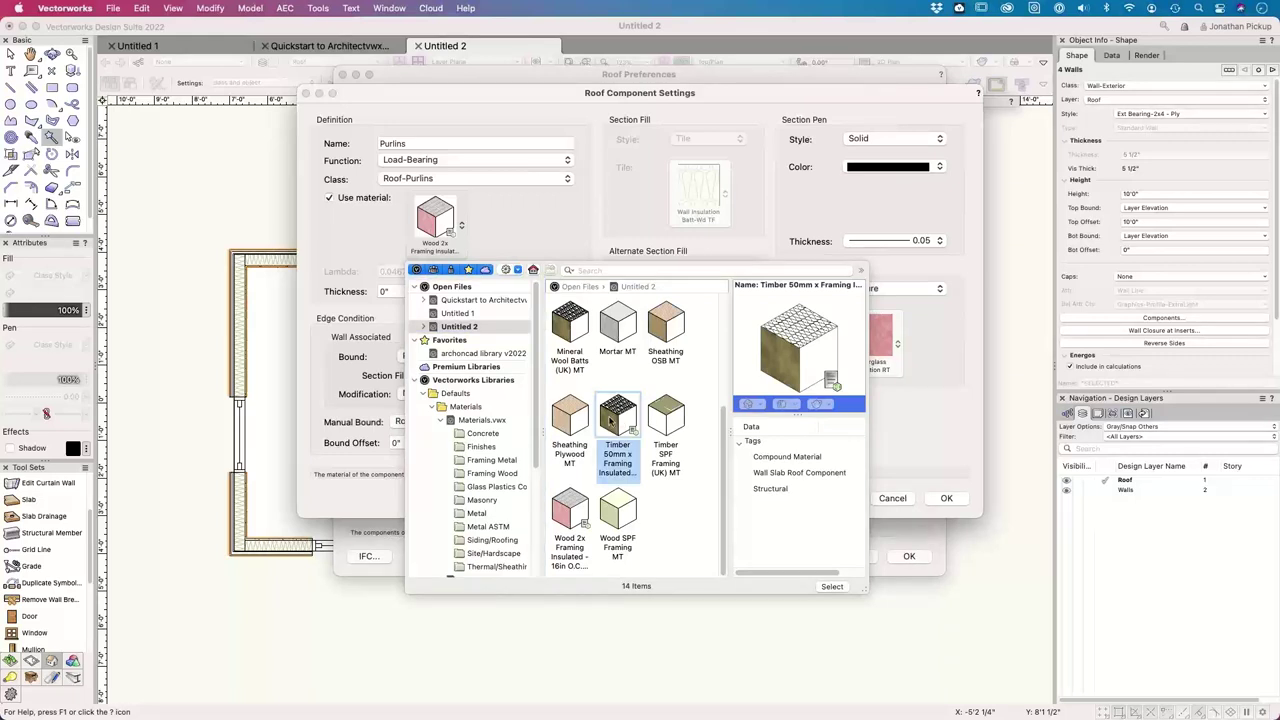
mouse_move(614, 416)
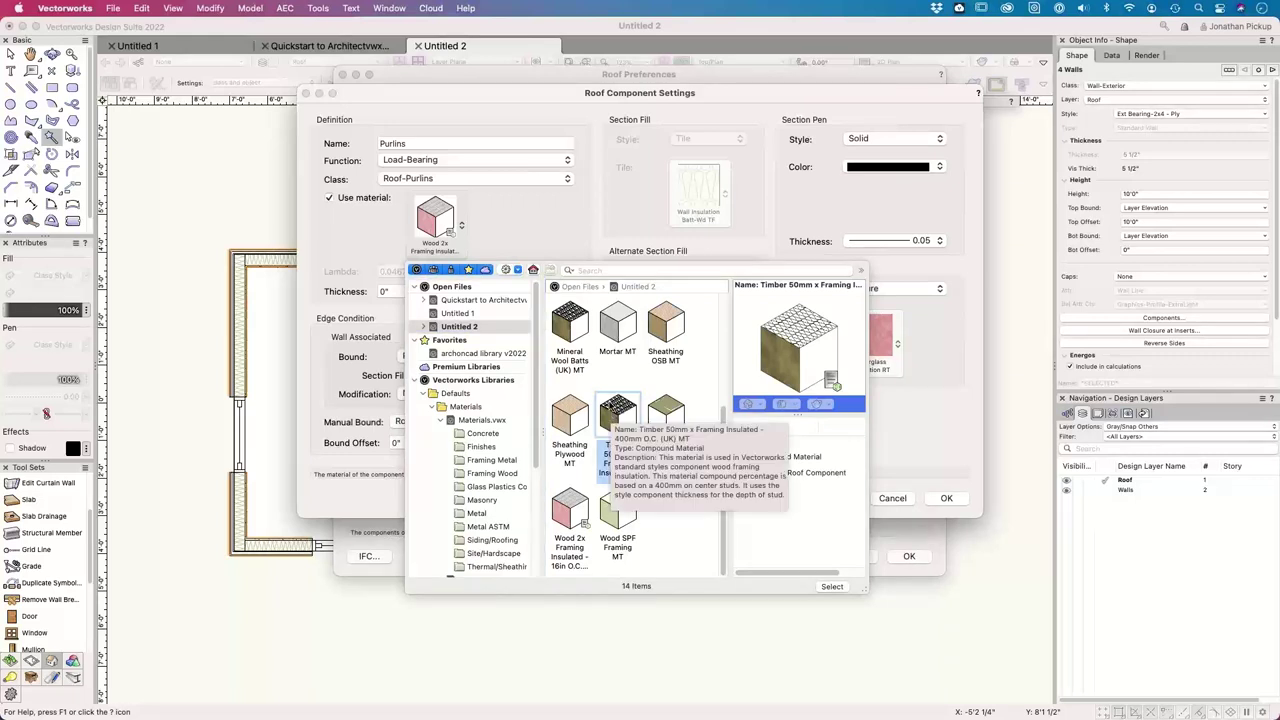
click(600, 270)
text(timb)
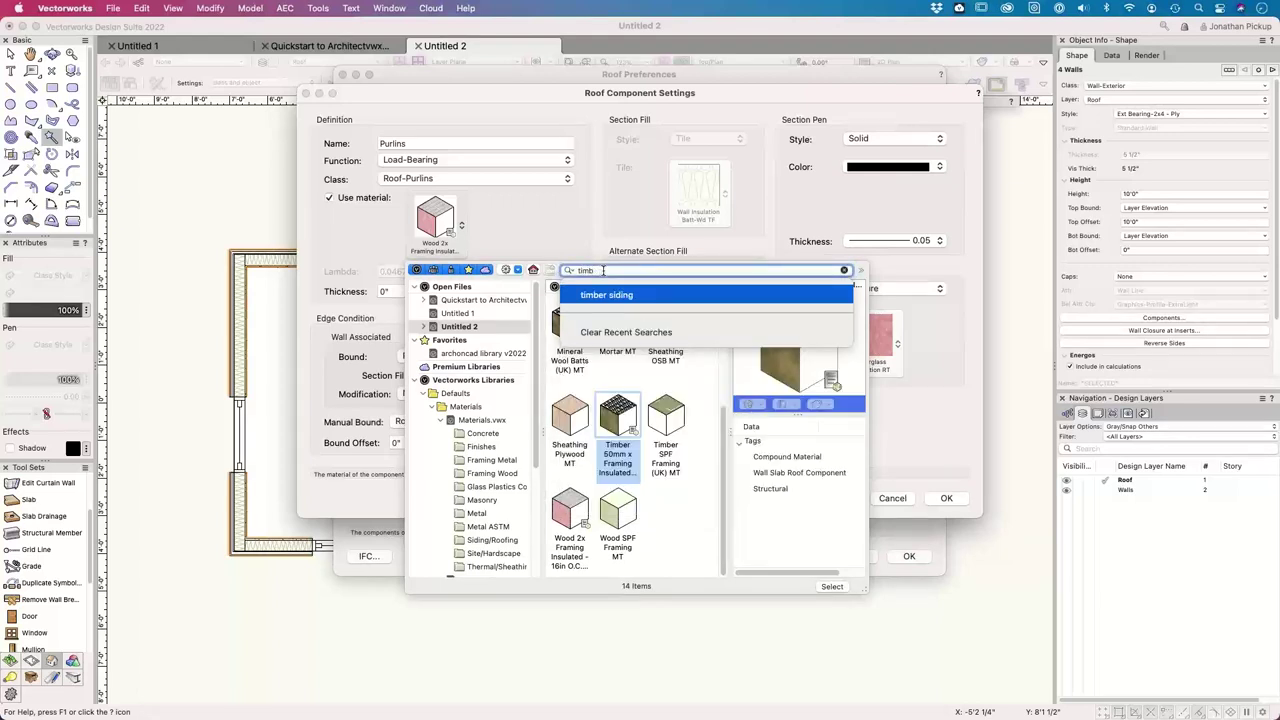
text(er)
click(567, 318)
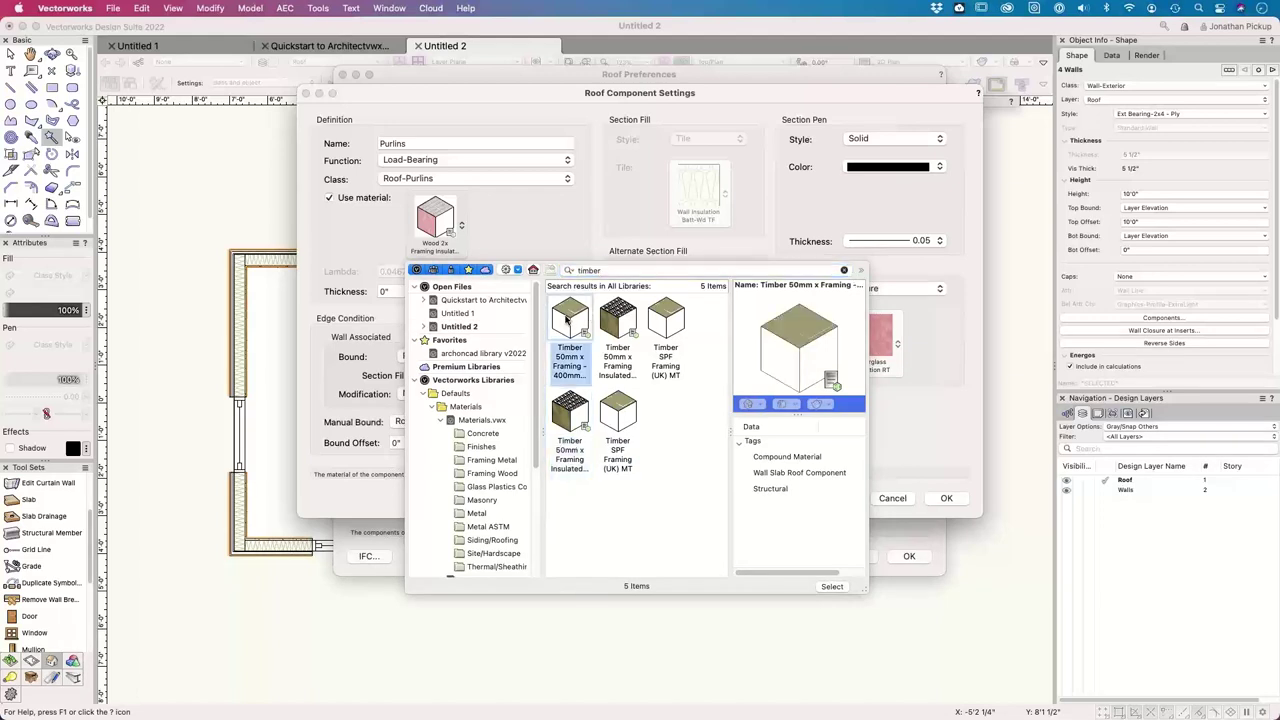
double_click(567, 318)
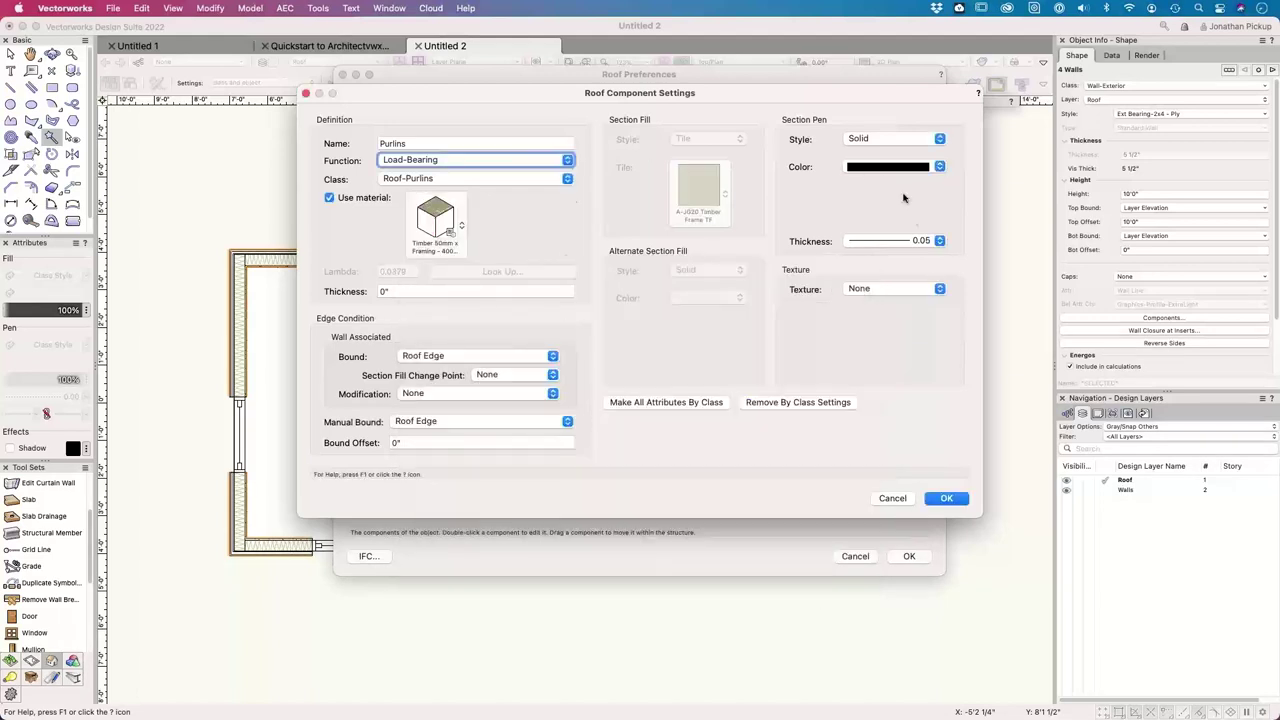
- Set the Purlins component's section pen thickness to 0.18 and component thickness to 45mm, keep Section Fill Change Point at None, and accept
click(939, 241)
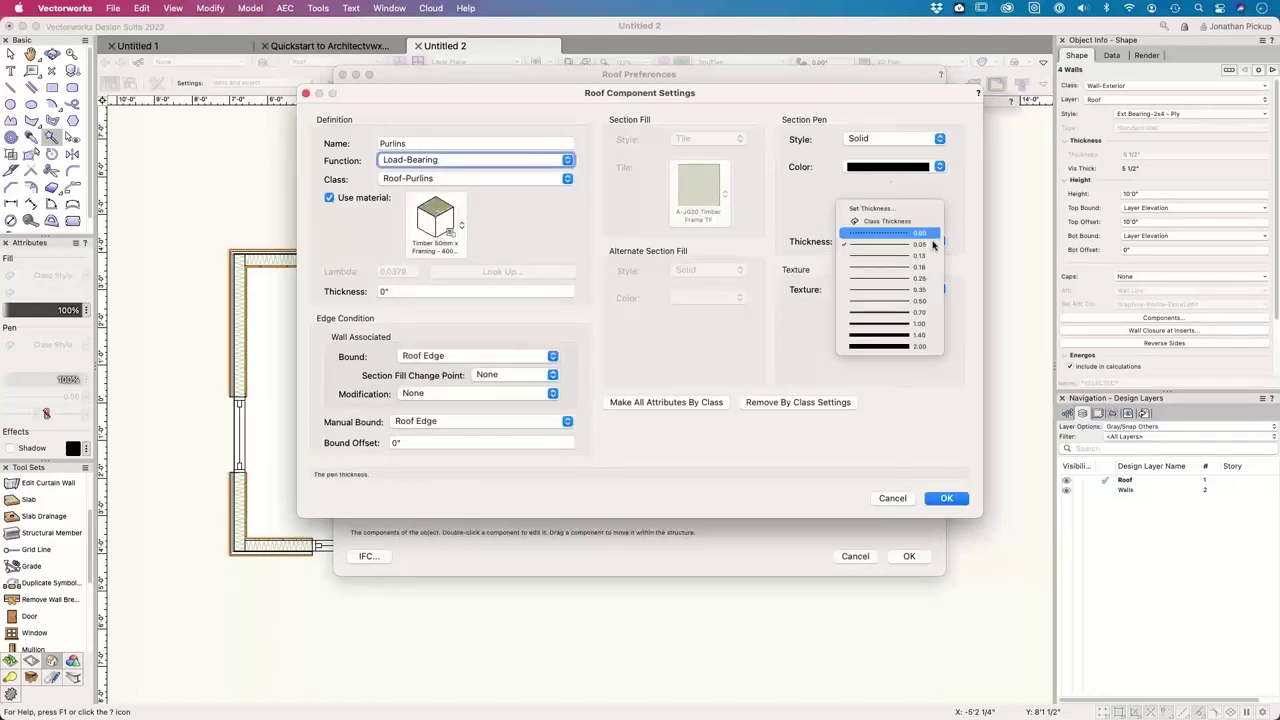
click(922, 268)
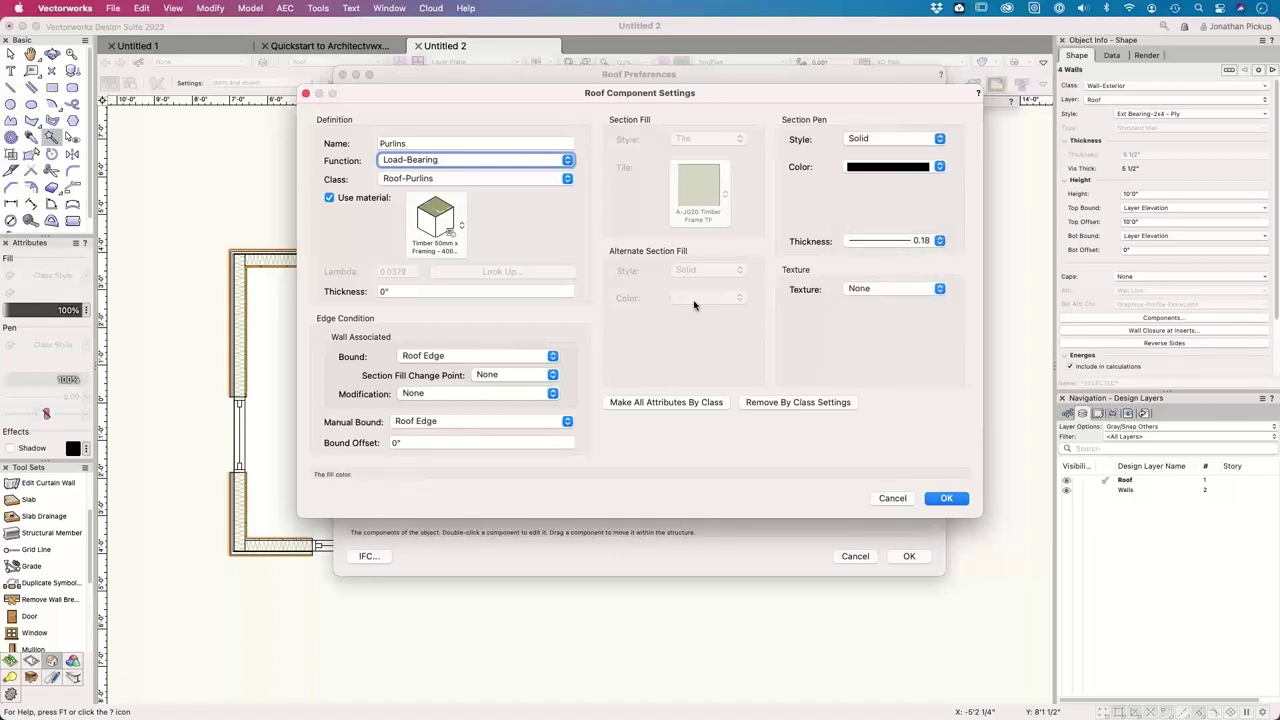
click(386, 291)
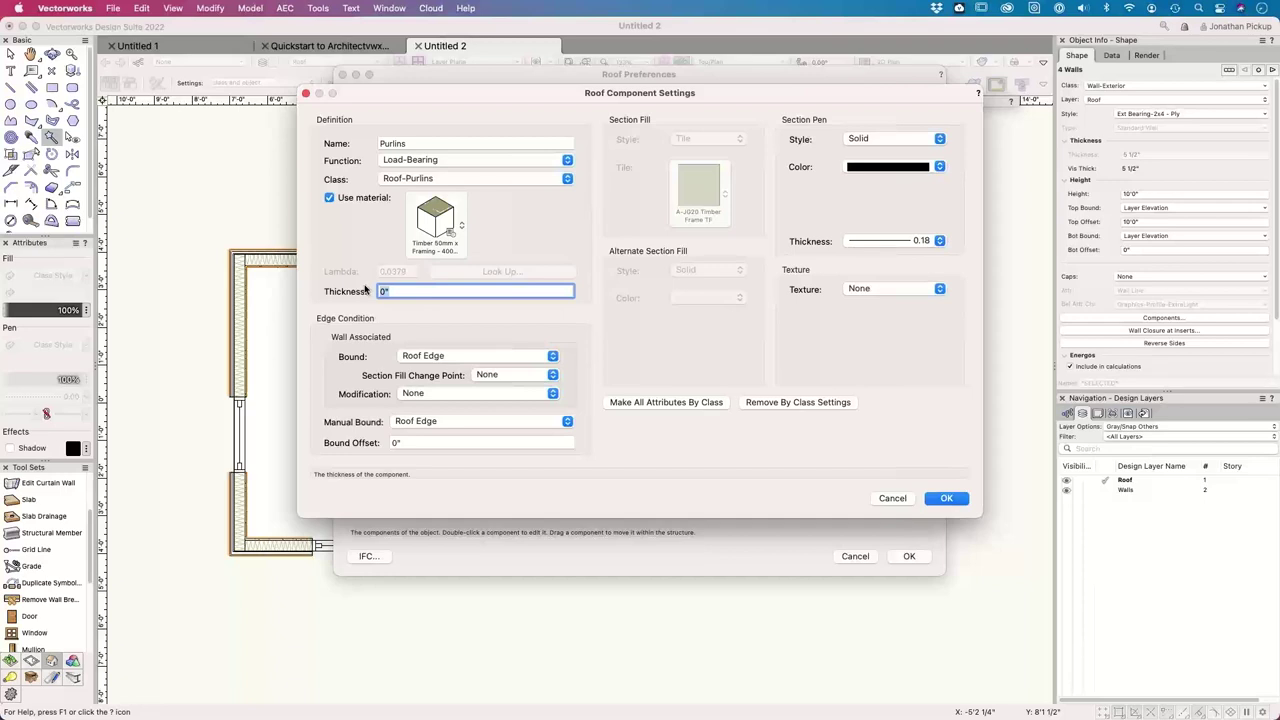
text(45mm)
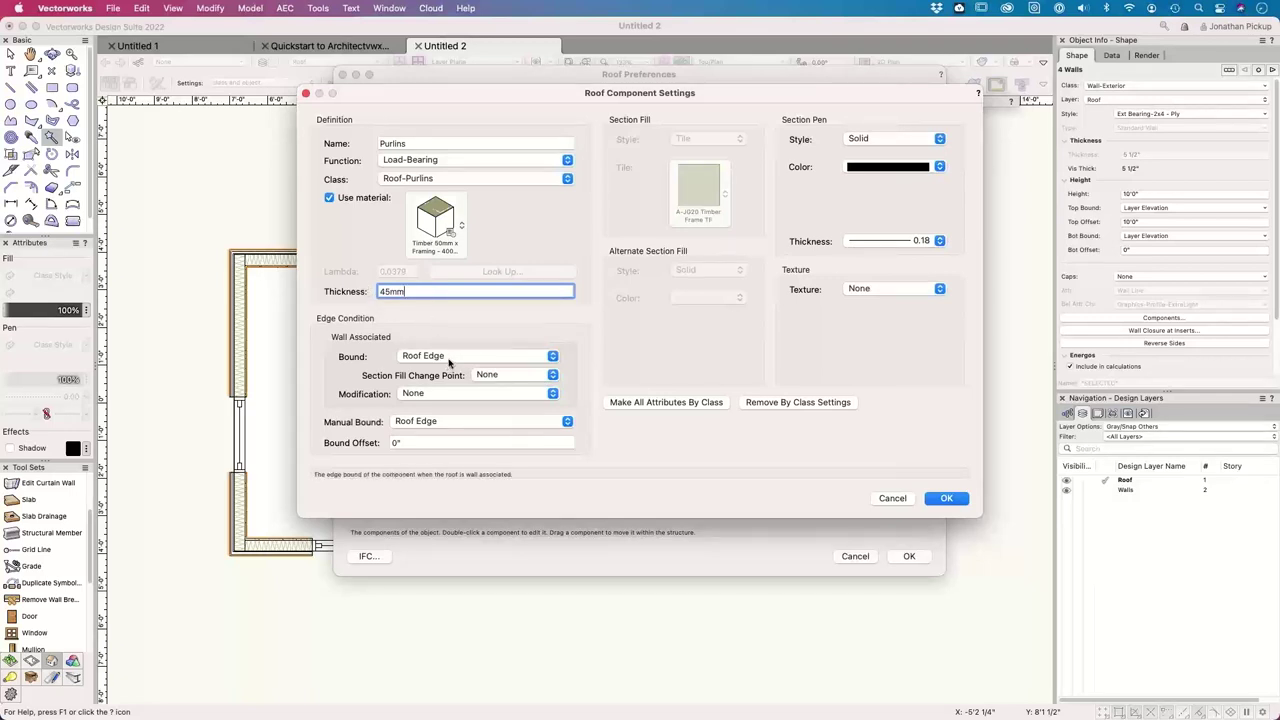
click(515, 376)
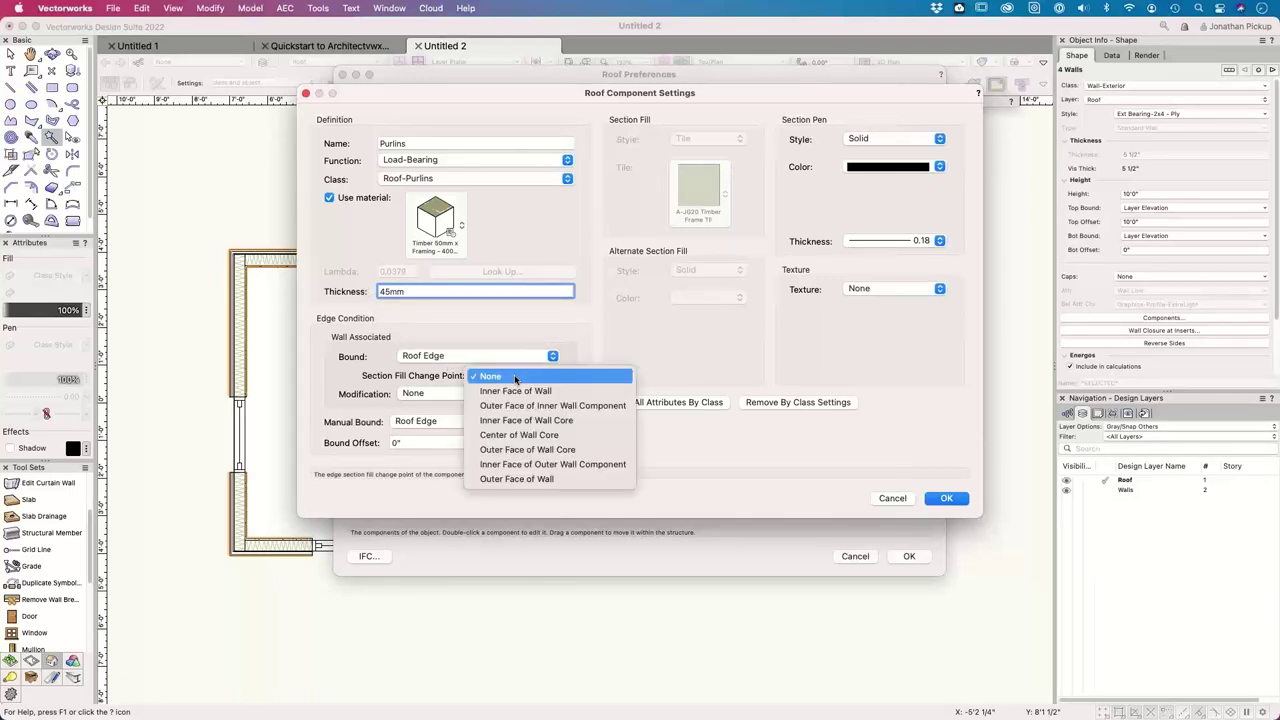
click(517, 376)
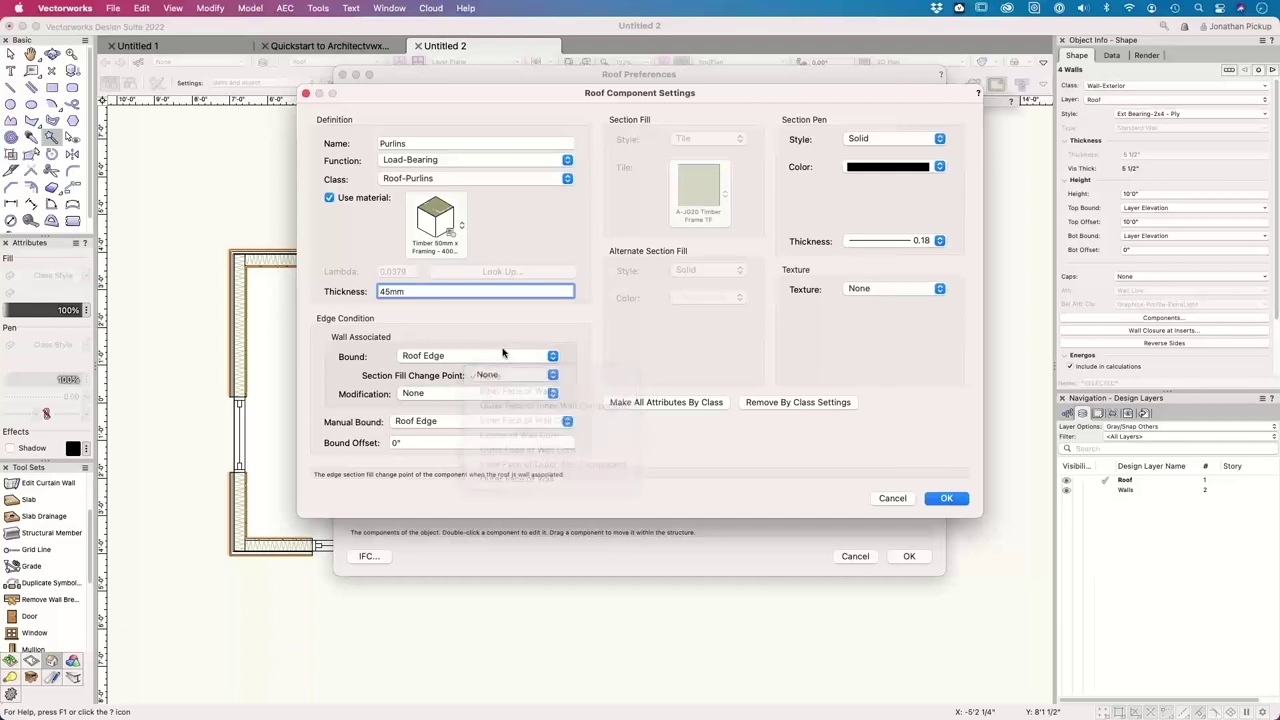
click(945, 499)
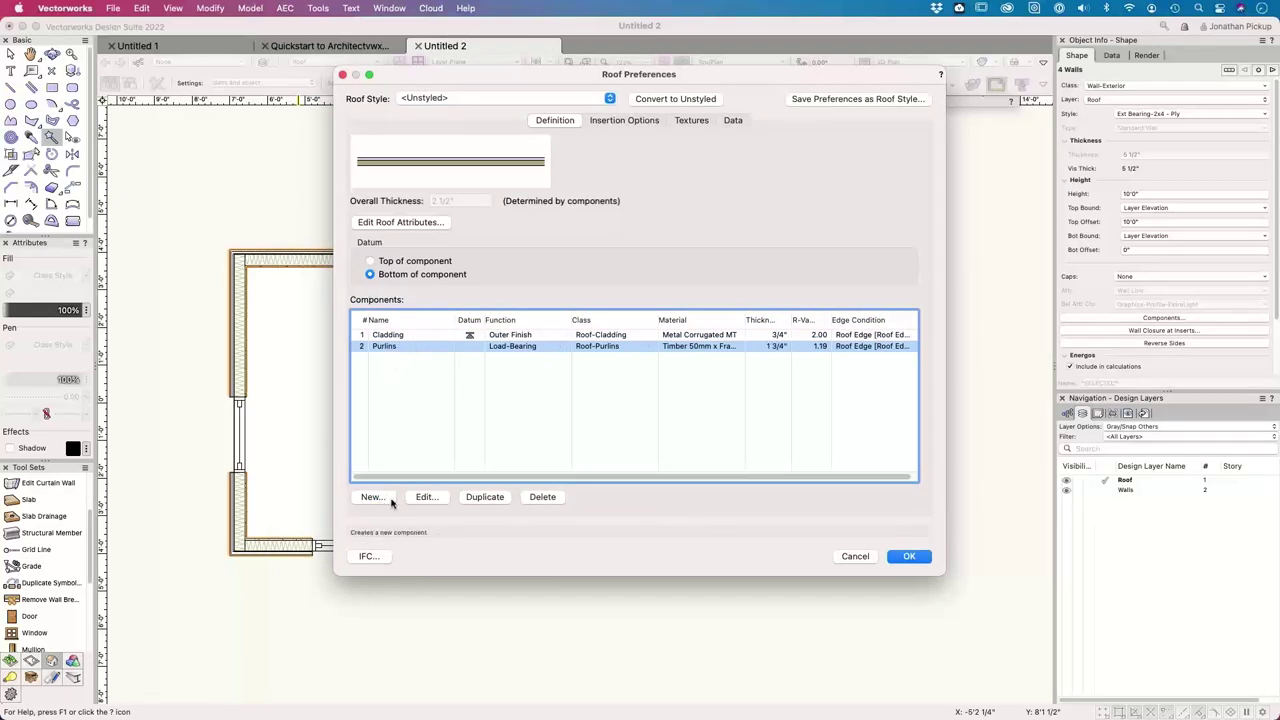
- Add a new roof component named Rafters and set its function to Load-Bearing
click(374, 498)
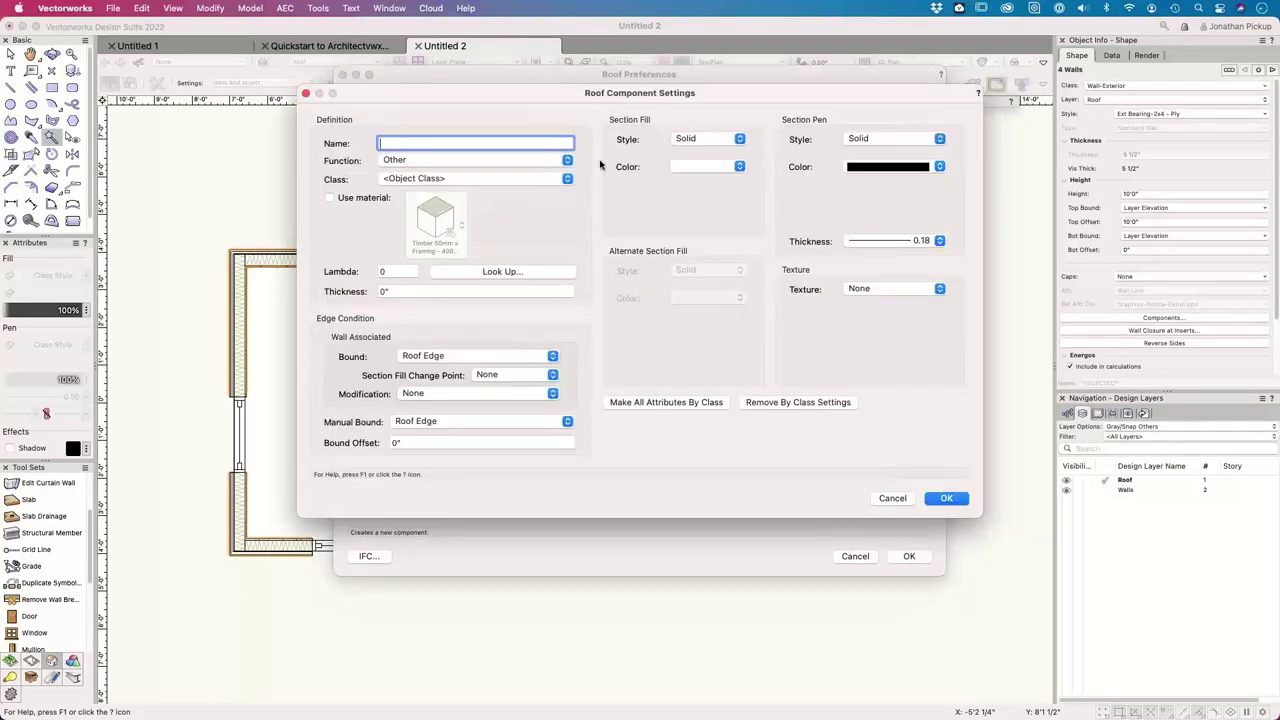
text(Rafters)
key(Tab)
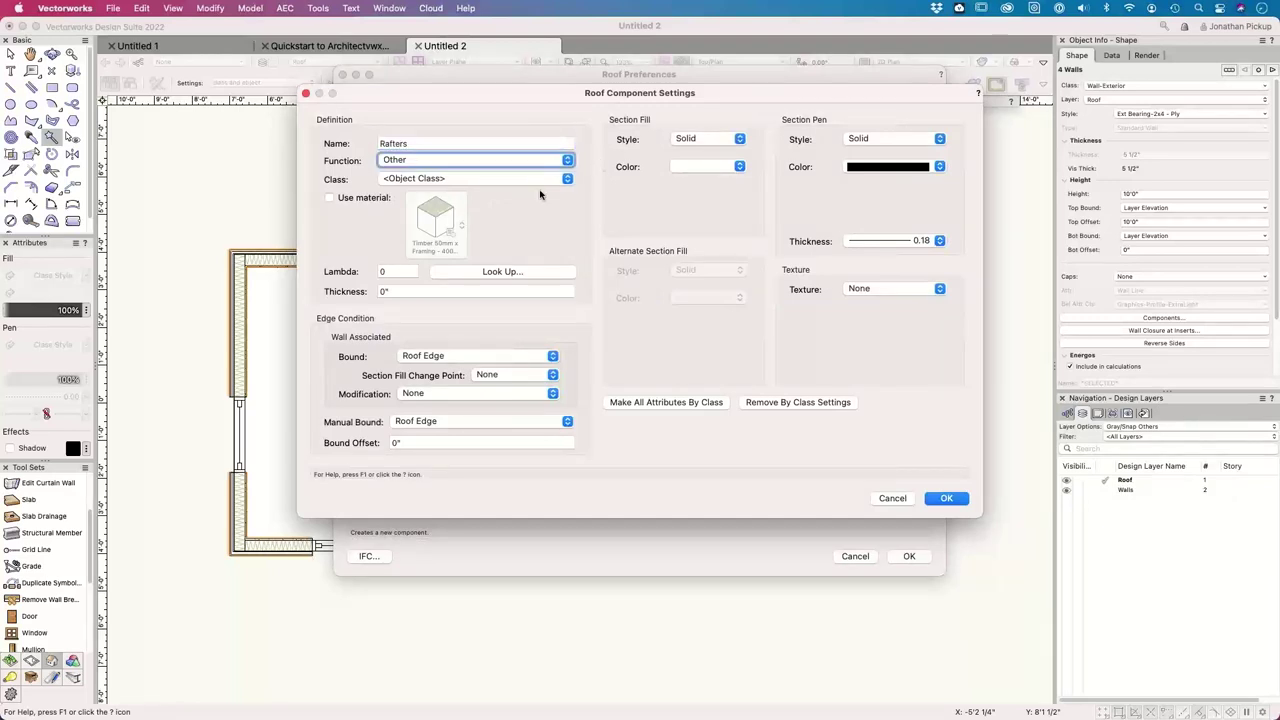
click(560, 162)
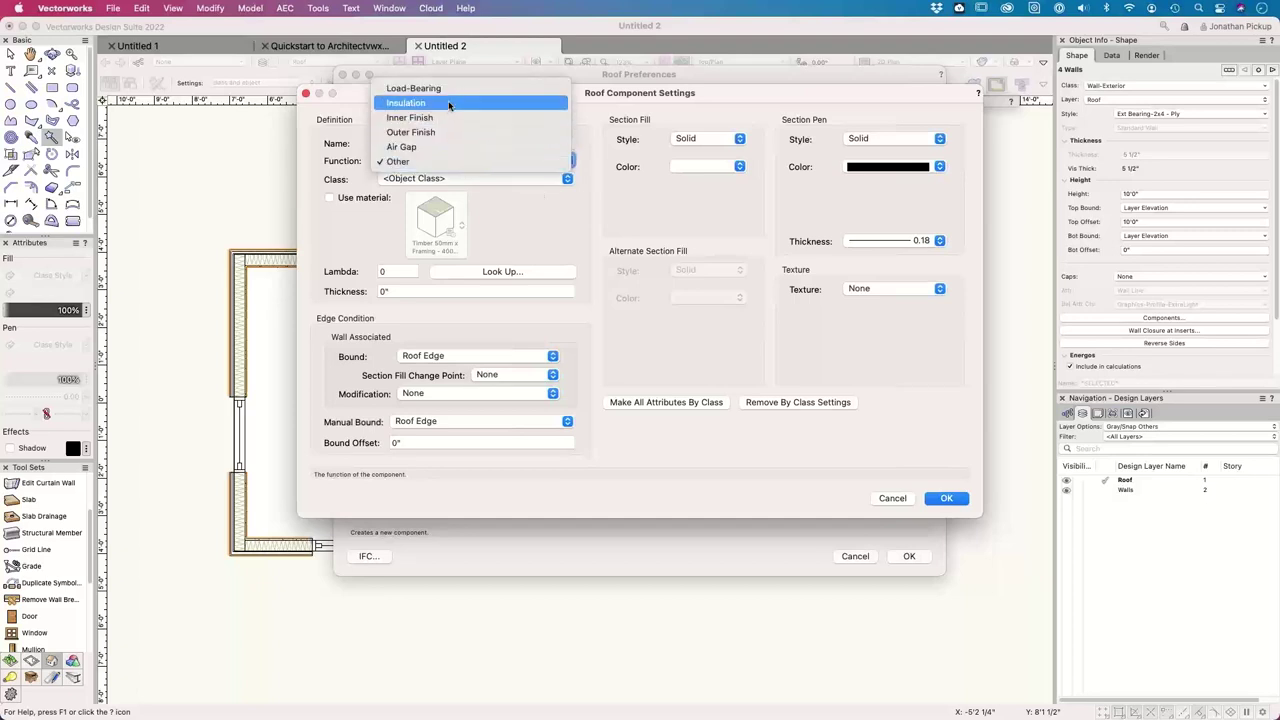
click(415, 88)
- Create a new class named Roof-Rafers for the Rafters component
click(413, 180)
click(410, 220)
text(Roof-Rafers)
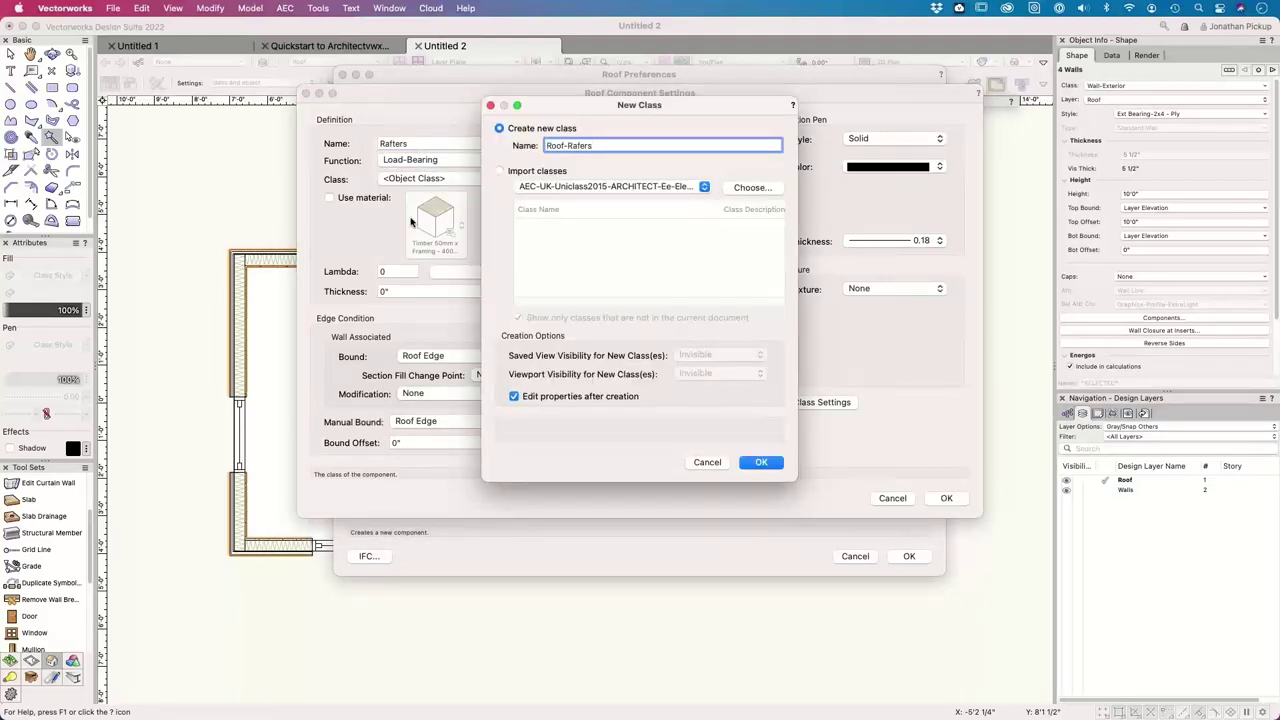
click(761, 462)
- Enable Use at Creation for the Roof-Rafers class, set a magenta pen color and 0.25 pen thickness, and accept the class settings
click(425, 148)
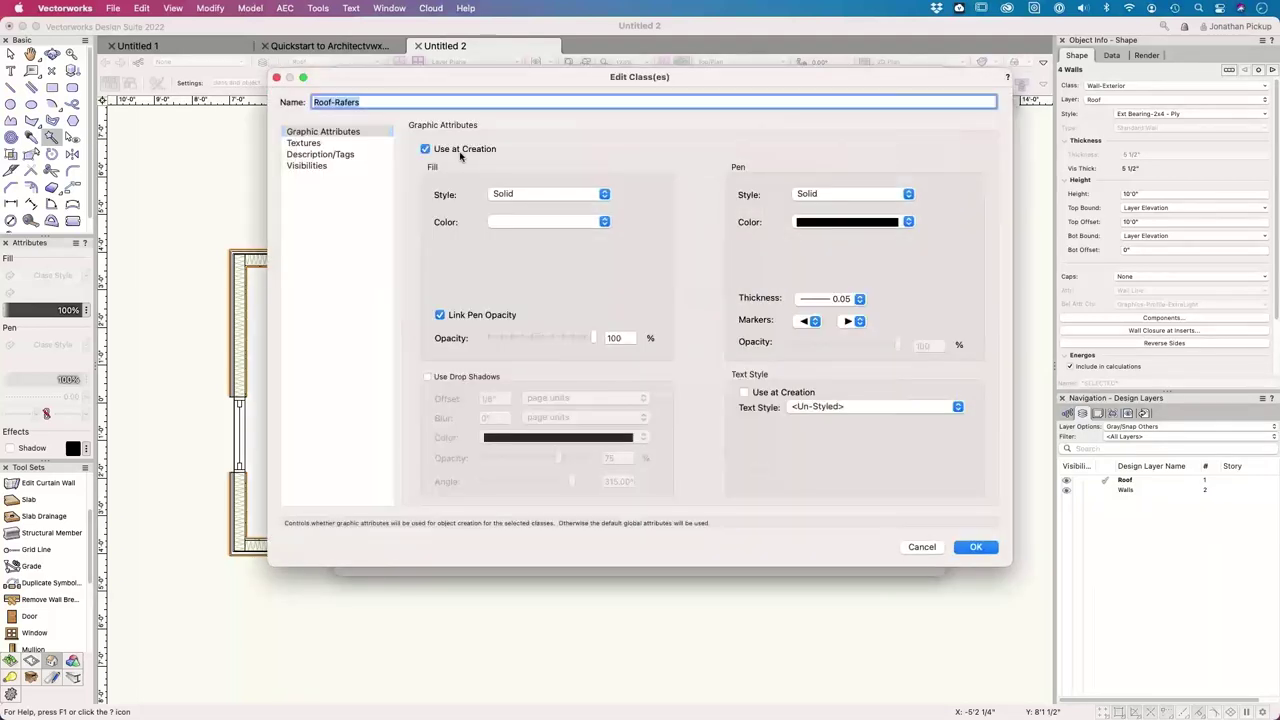
click(565, 224)
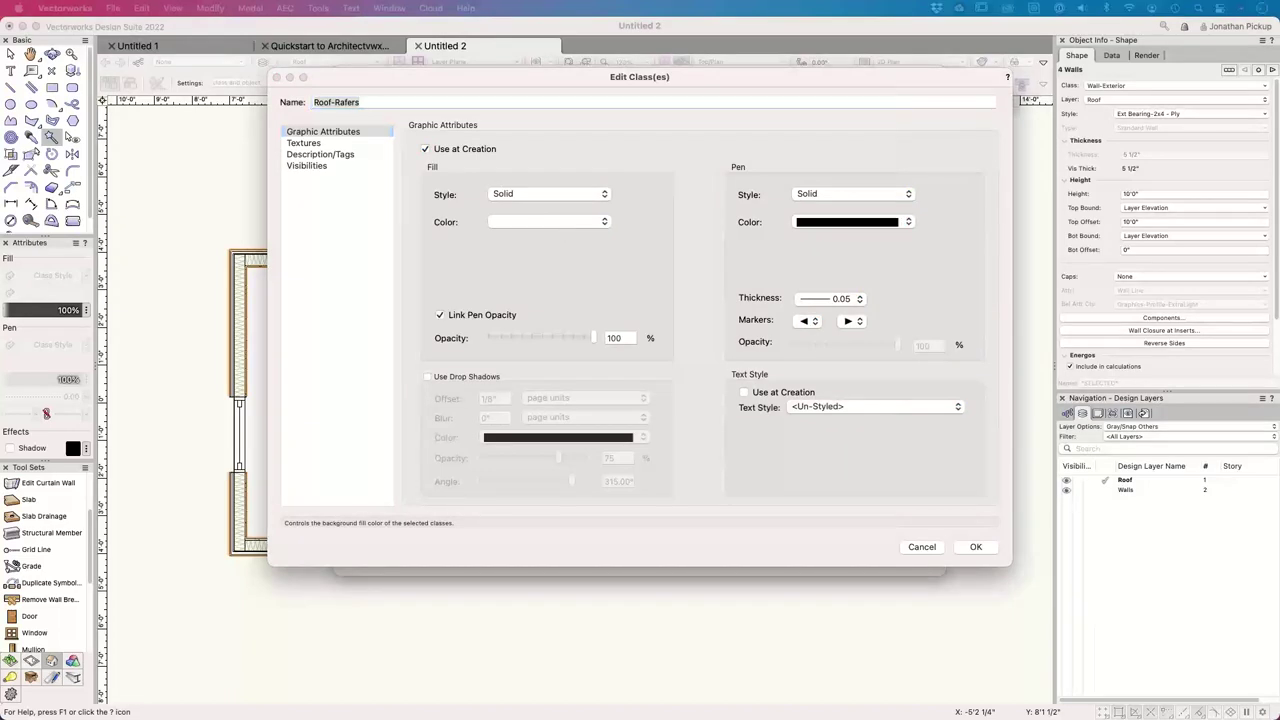
click(688, 210)
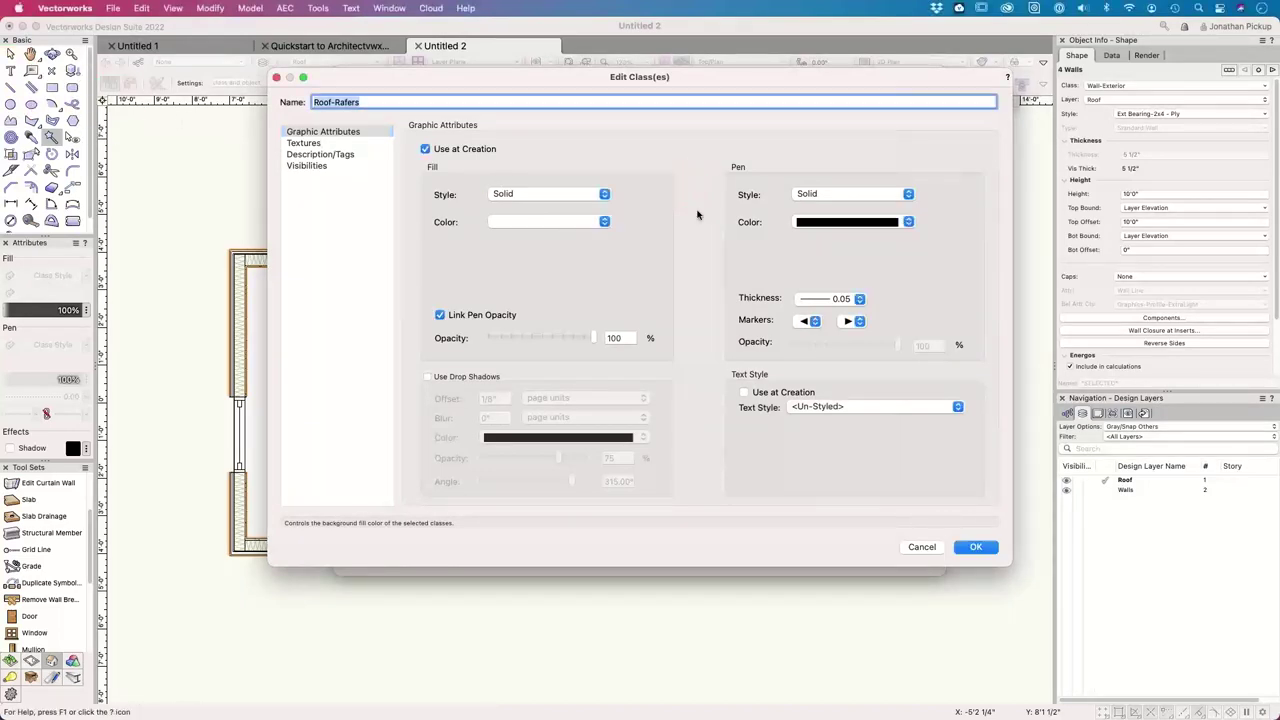
click(830, 298)
click(830, 326)
click(845, 228)
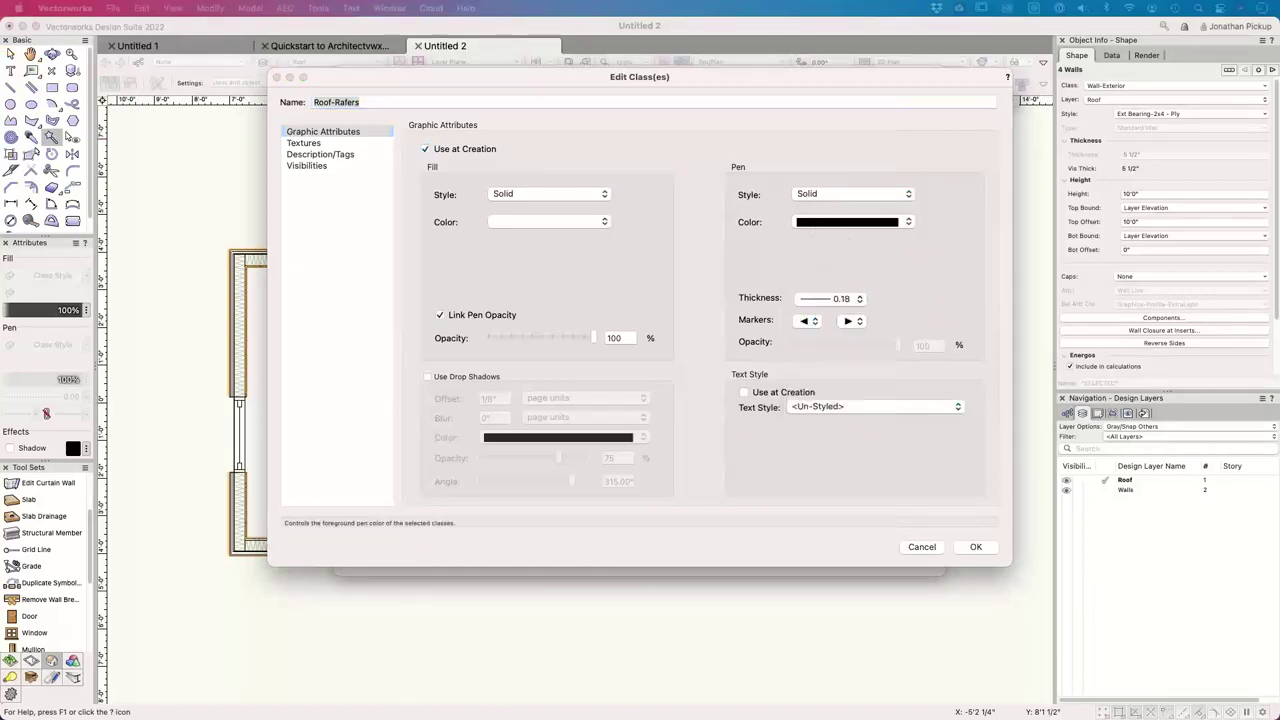
click(156, 112)
click(830, 298)
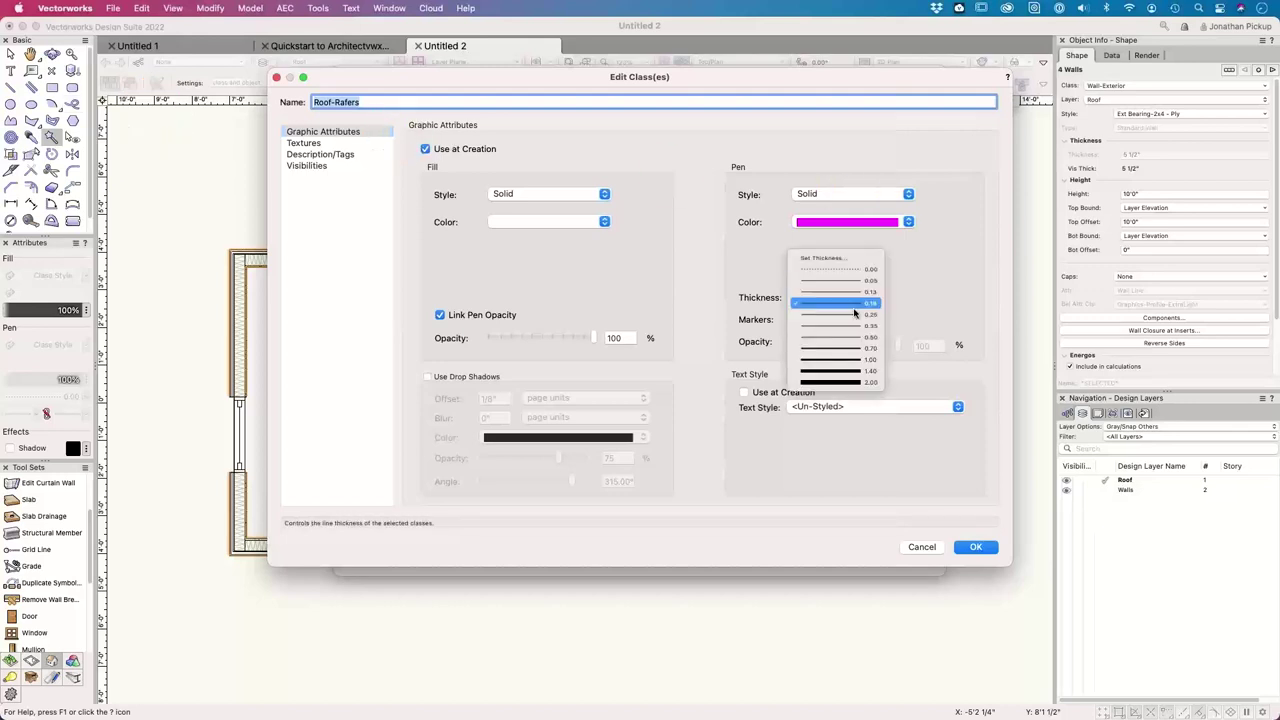
click(855, 317)
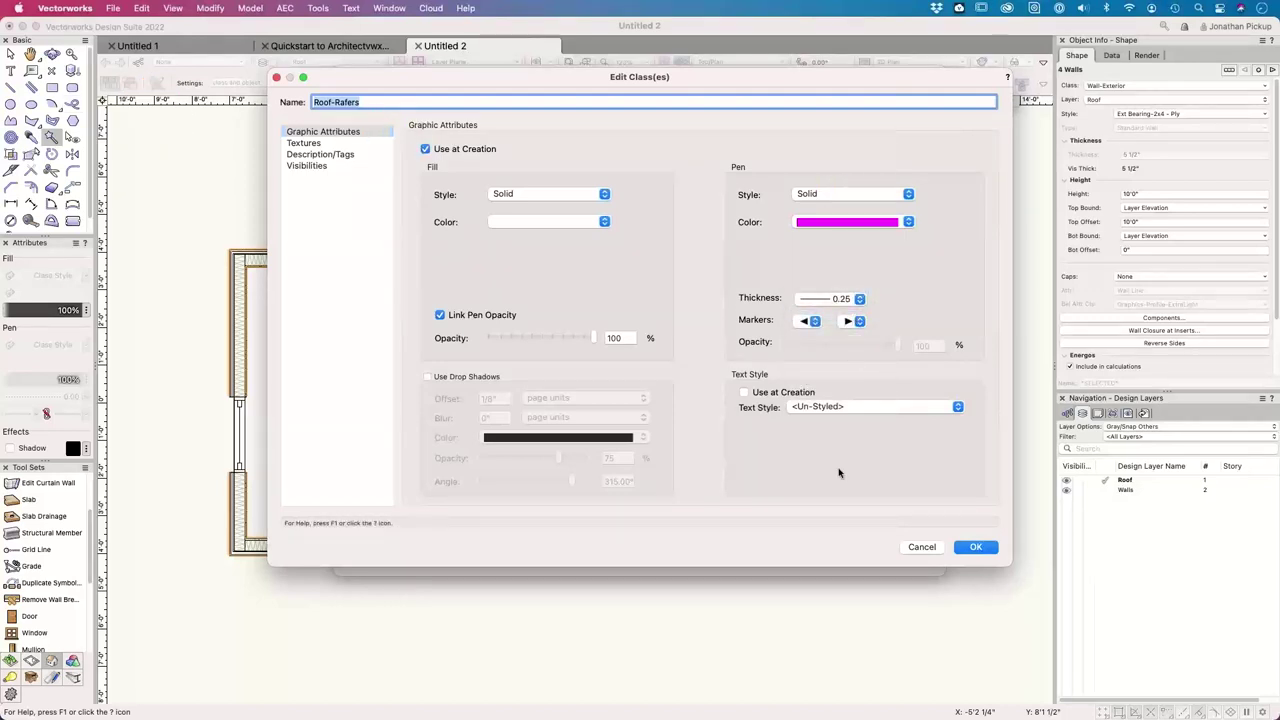
click(975, 548)
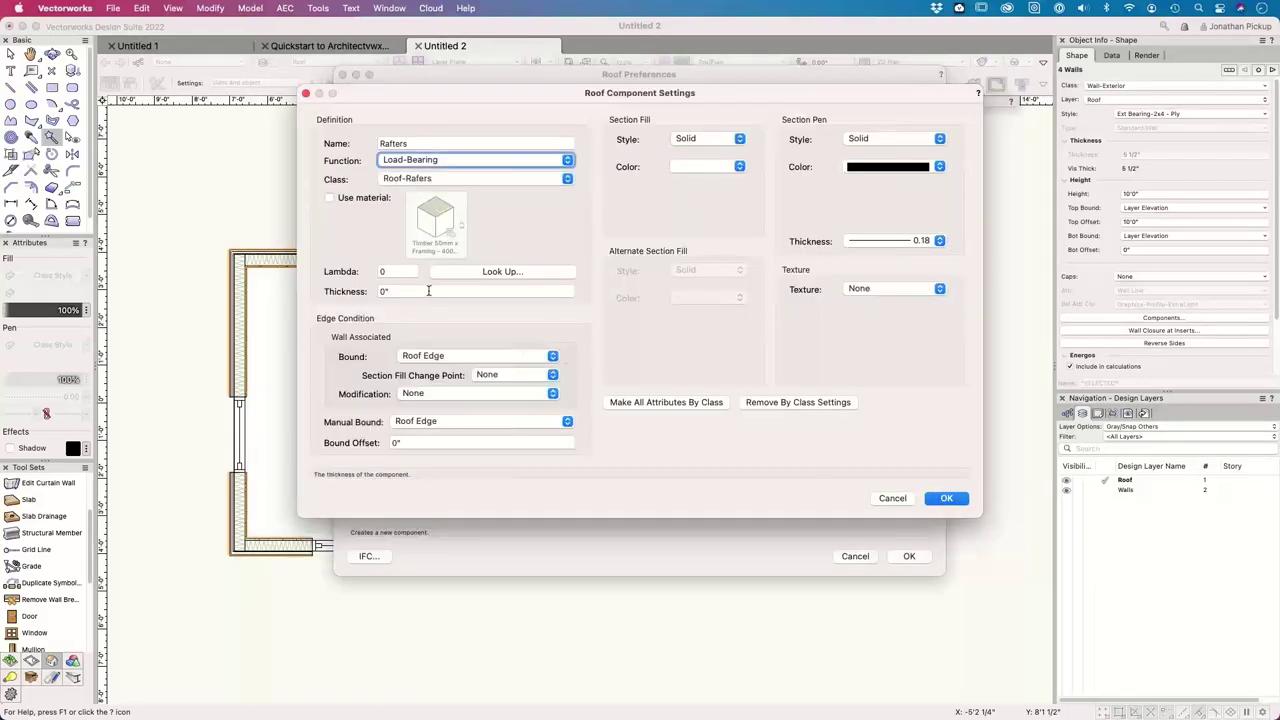
- Enable a material for the Rafters component and assign the insulated Timber 50mm x Framing material from the Untitled 2 file
click(362, 199)
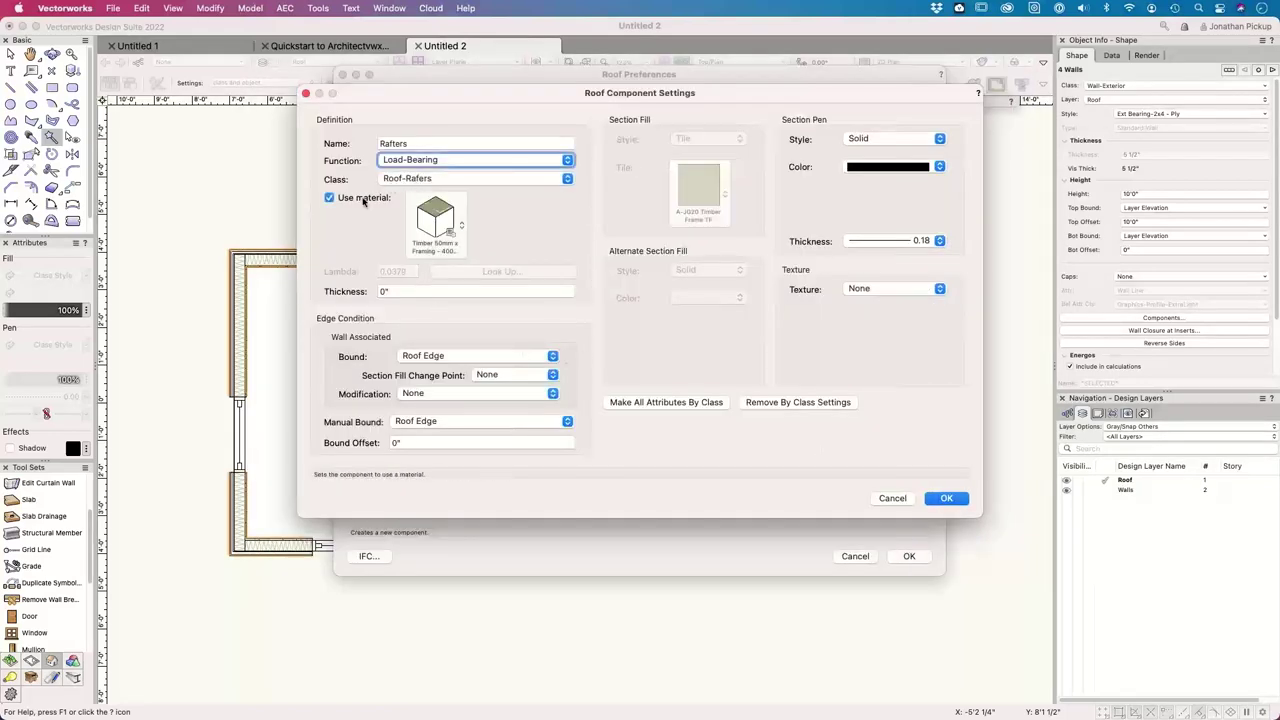
click(438, 224)
click(443, 232)
click(445, 222)
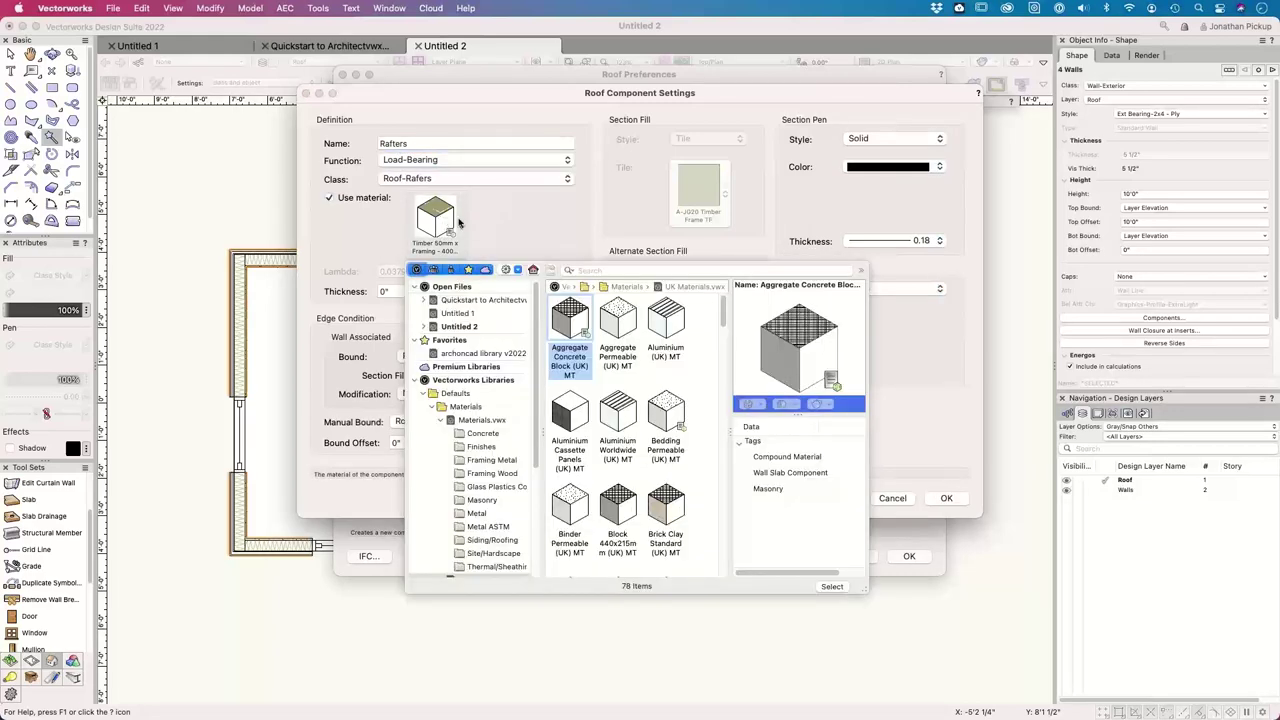
click(474, 326)
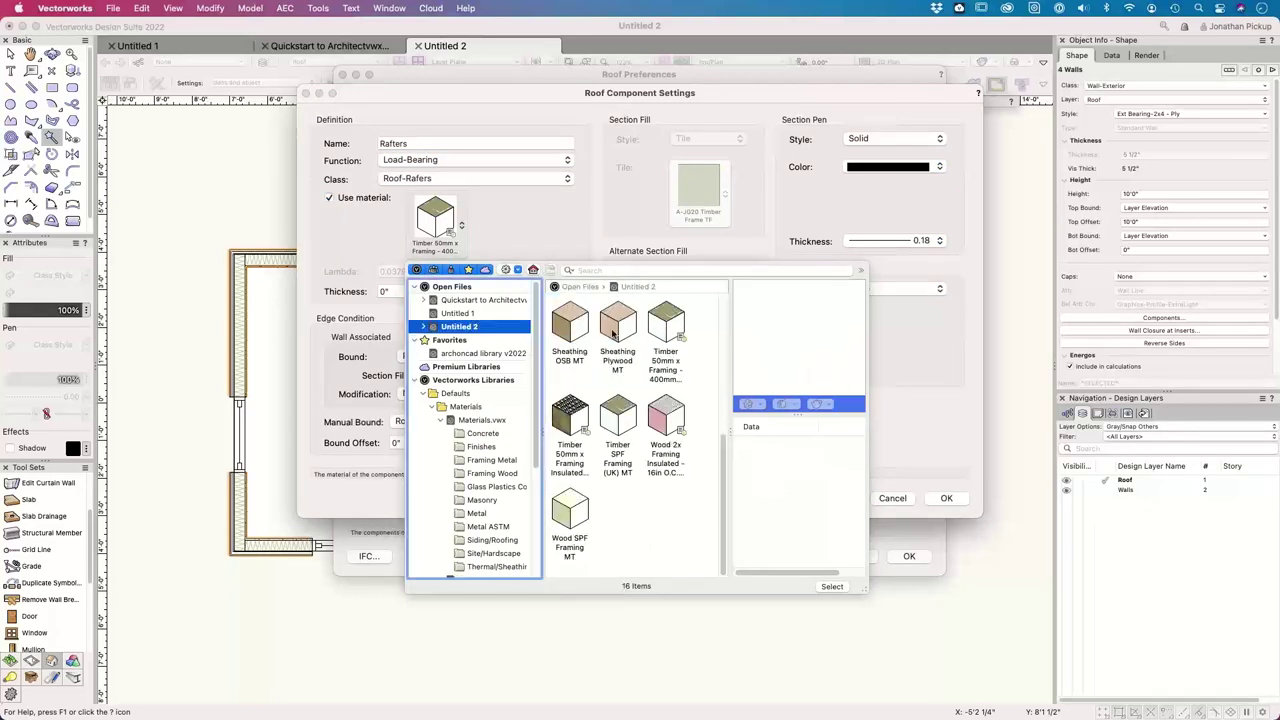
double_click(566, 418)
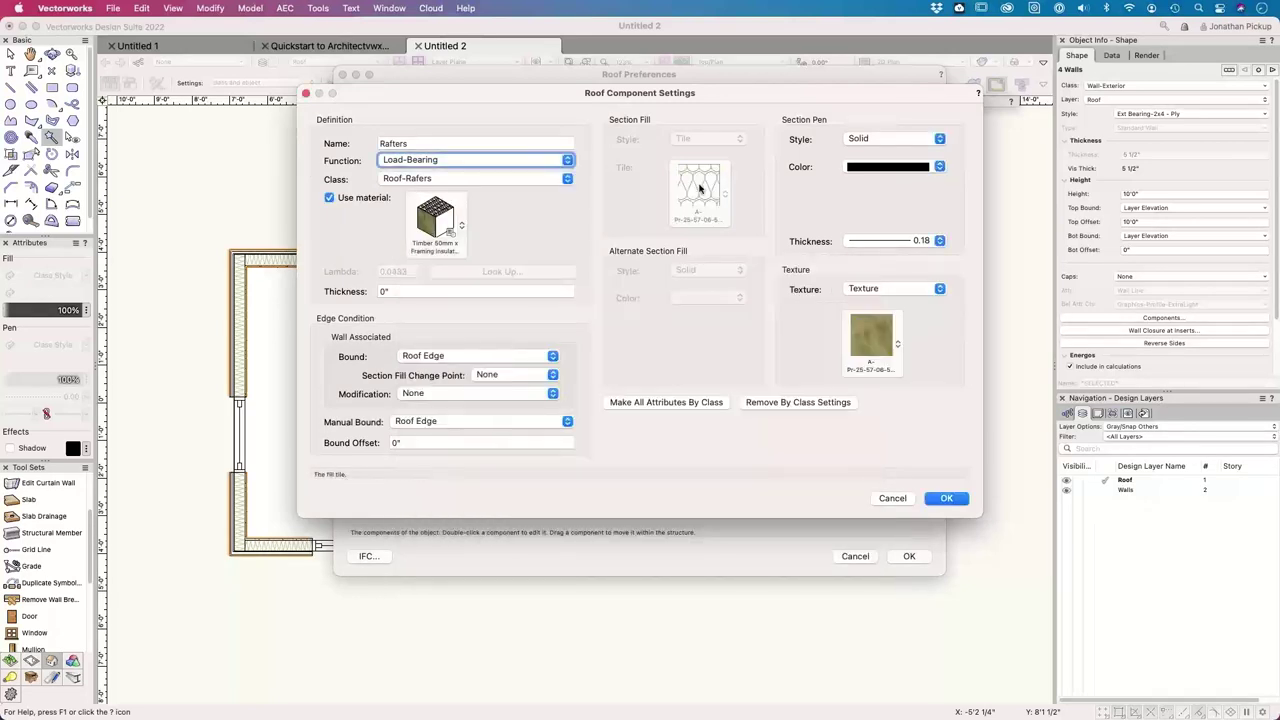
- Set the Rafters component's thickness to 5.5, make all its attributes by class, and accept the component settings
key(Tab)
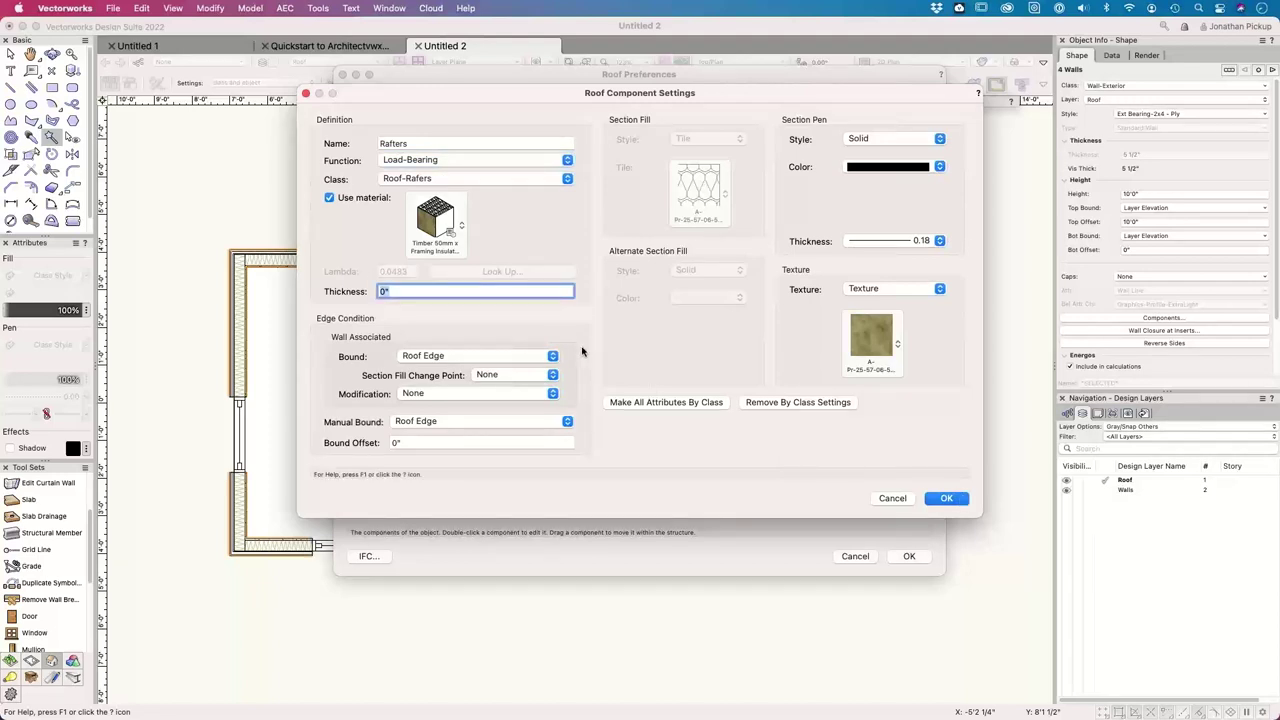
key(Tab)
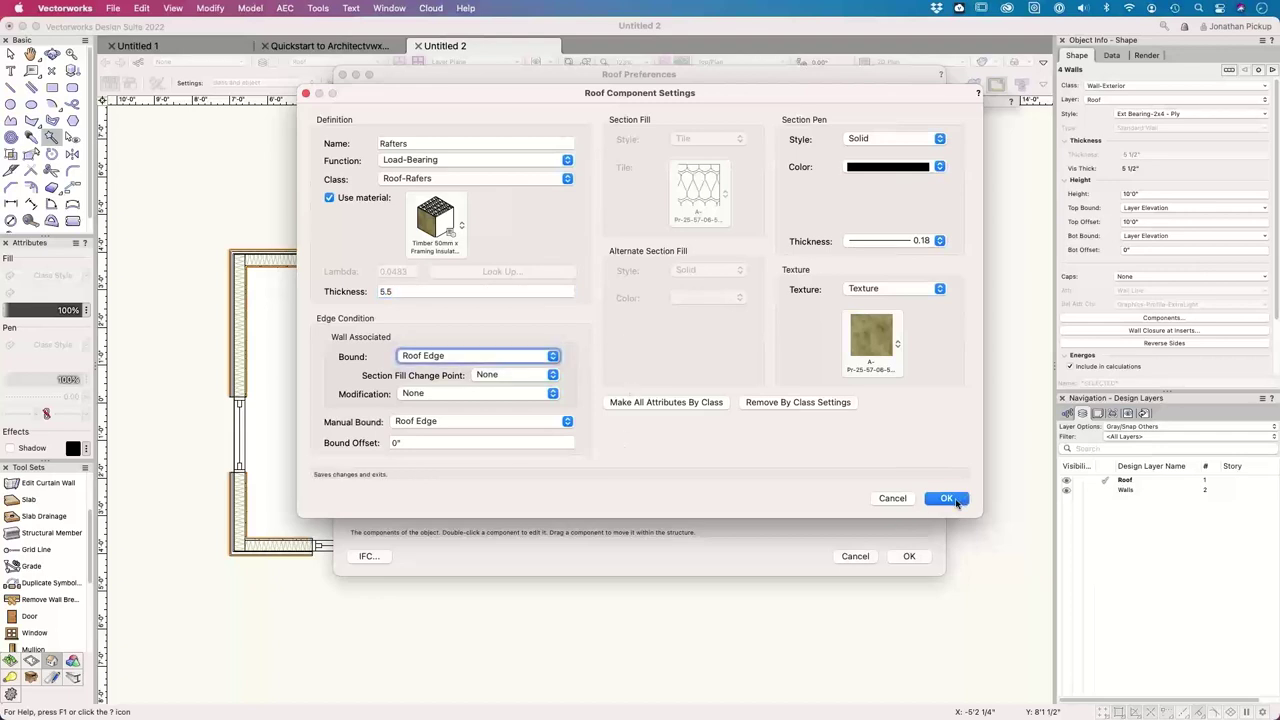
click(939, 241)
click(928, 258)
click(658, 403)
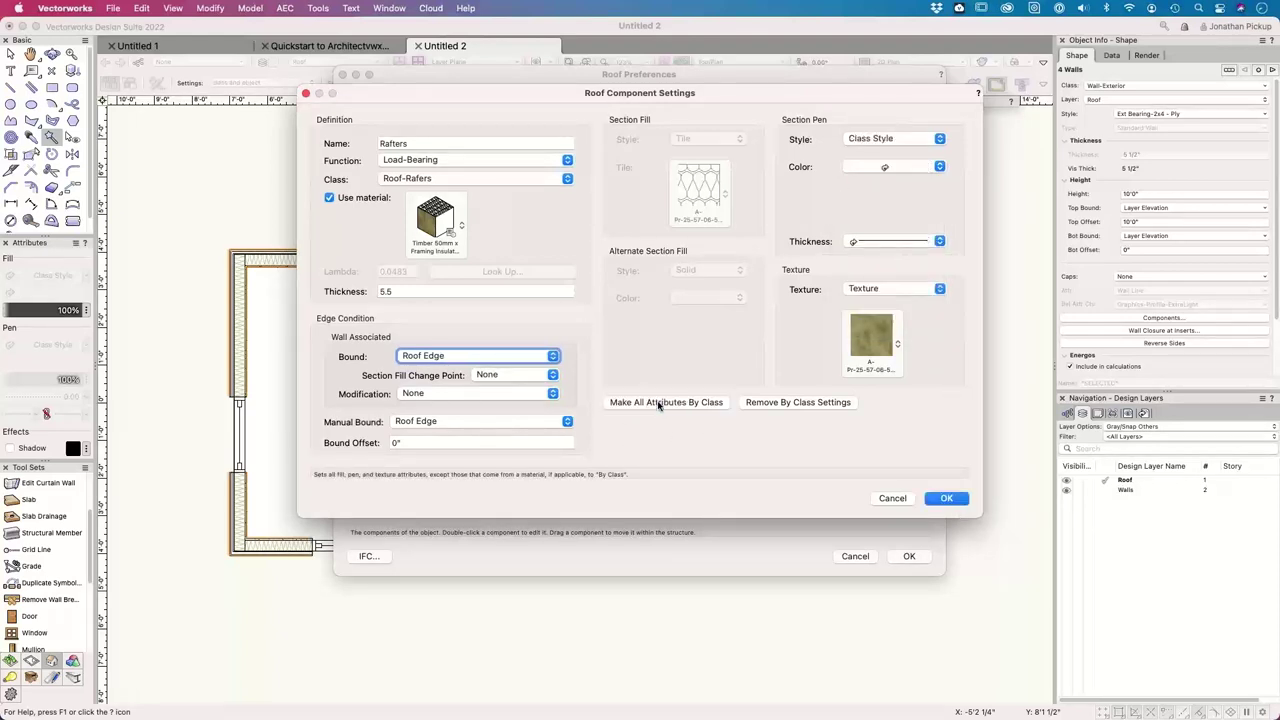
click(946, 498)
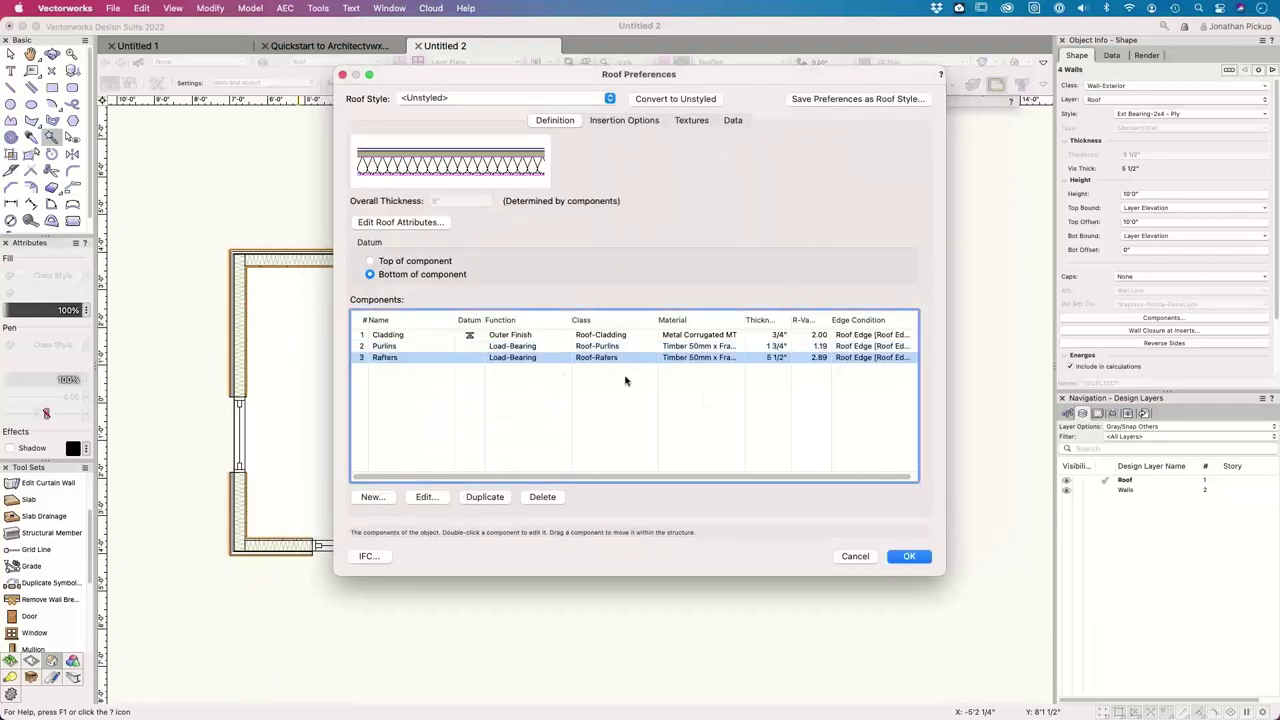
- Make the Rafters component the roof's datum and accept the roof preferences
click(469, 346)
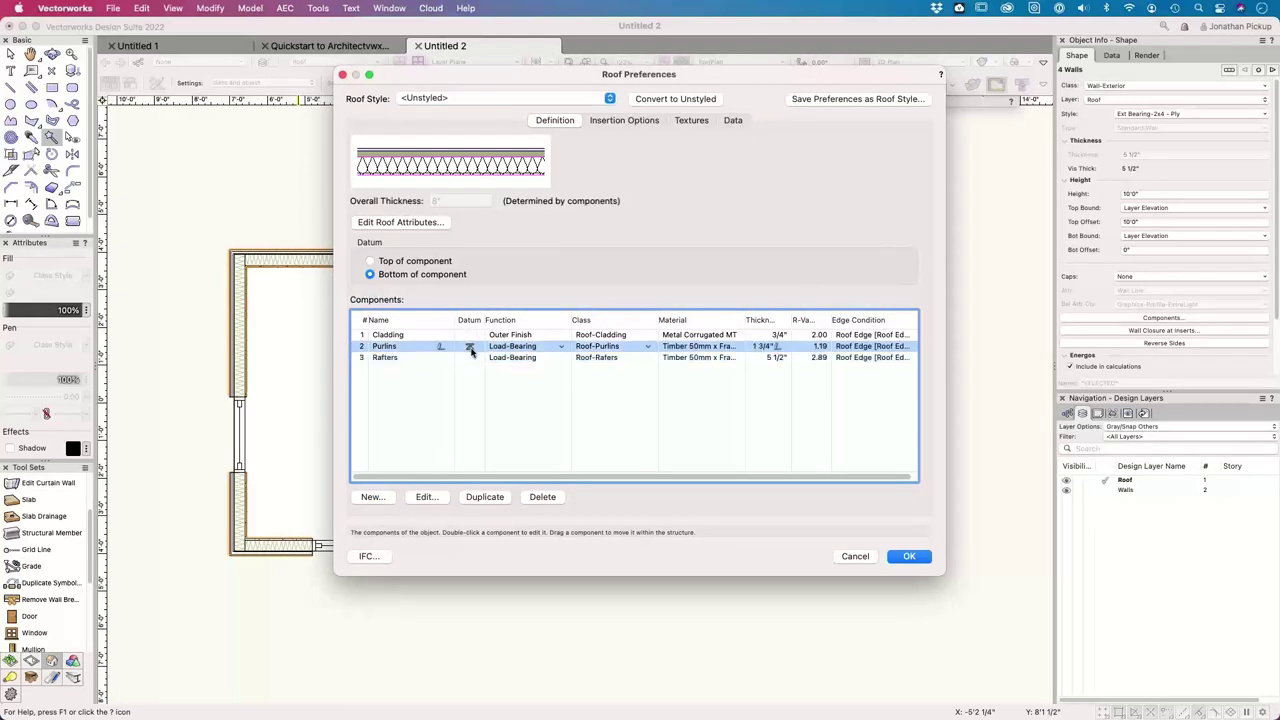
click(465, 360)
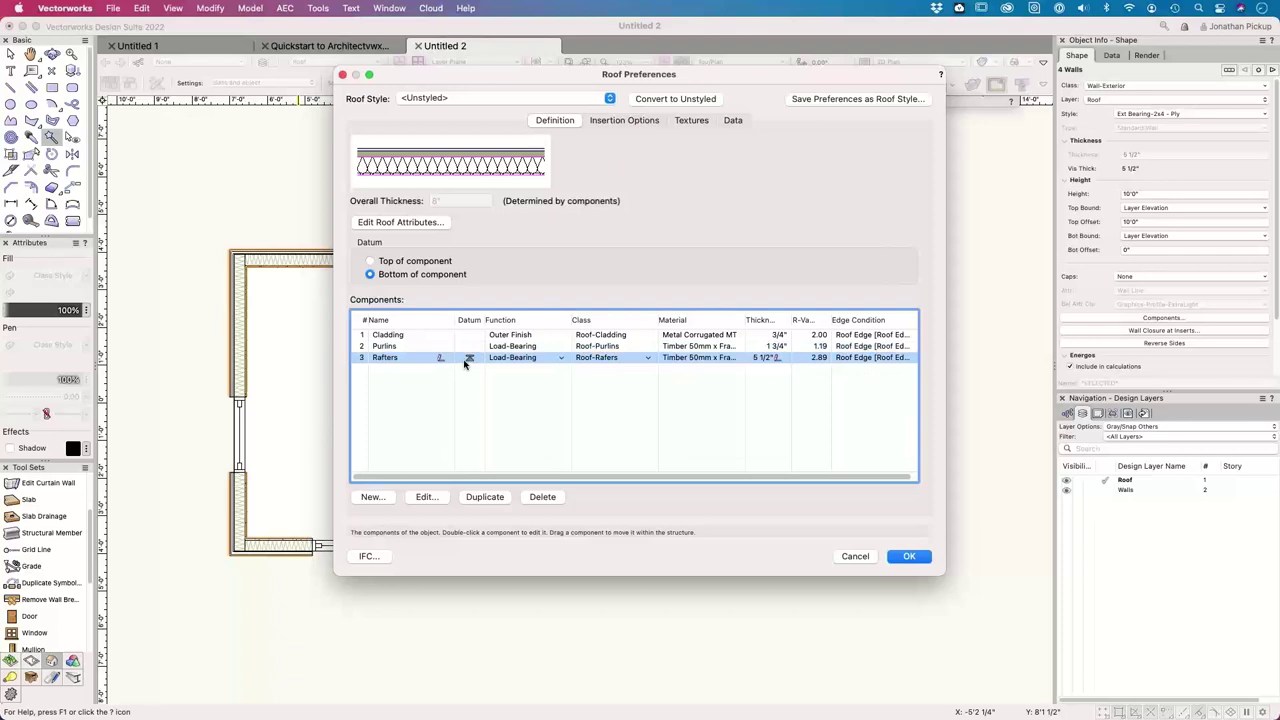
click(466, 362)
click(469, 361)
click(905, 555)
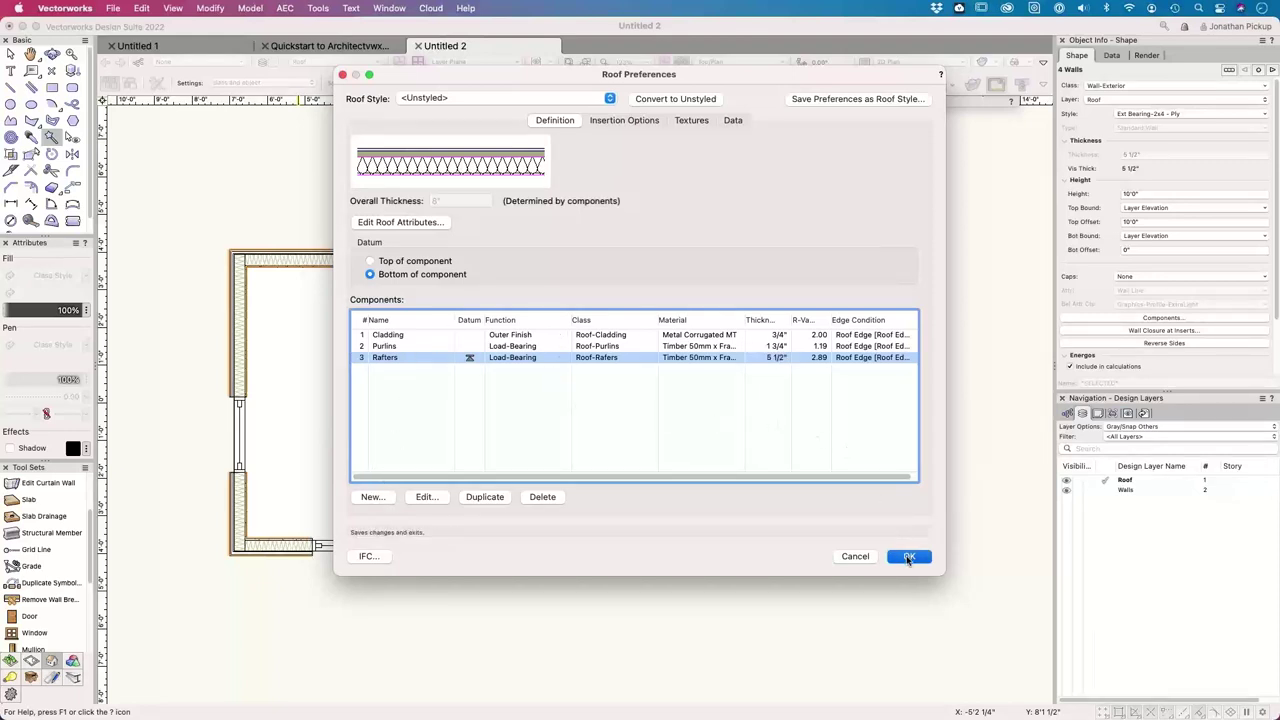
- Set the roof pitch to 22.5, the bearing height to 8' and the eave overhang to 24
click(755, 241)
text(22.5)
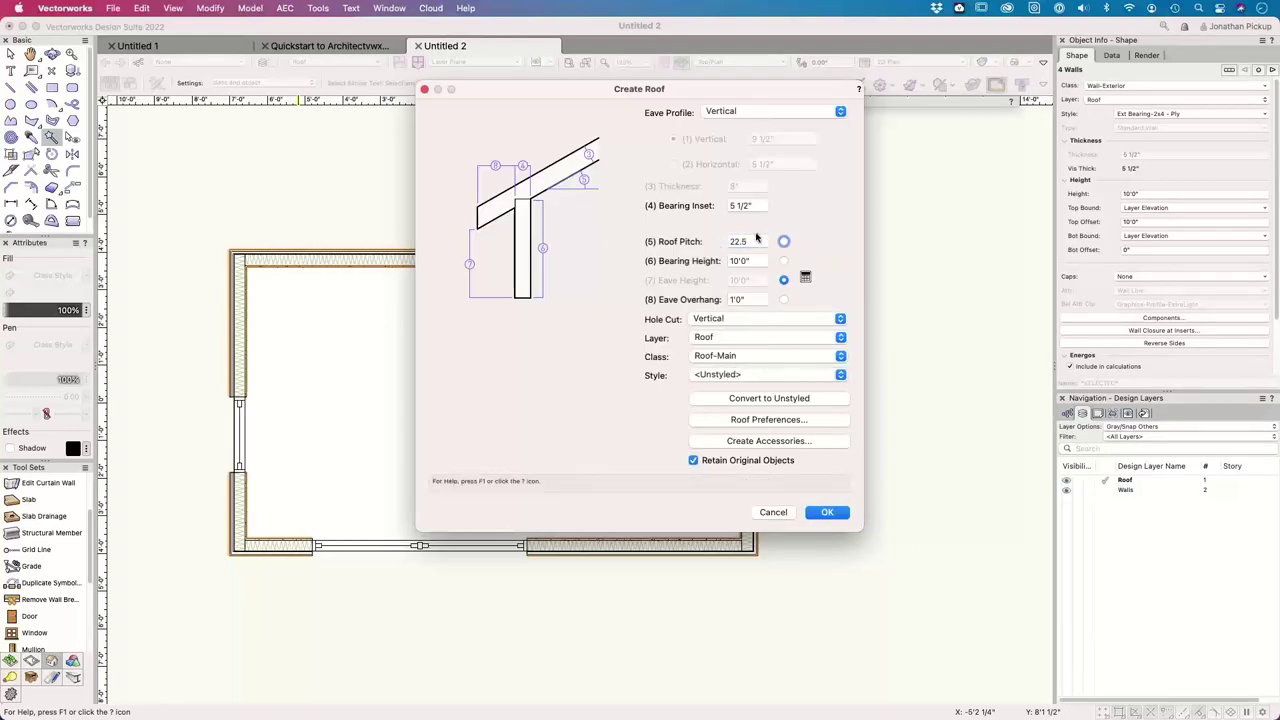
click(759, 205)
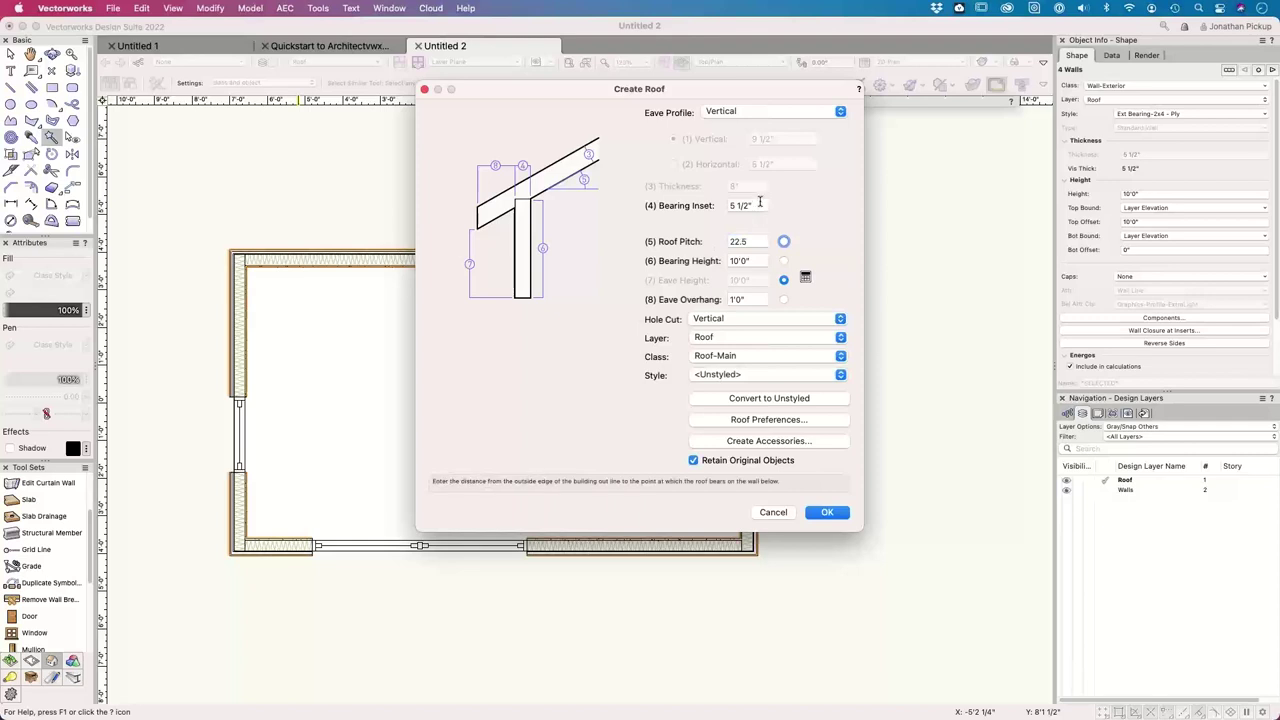
click(738, 261)
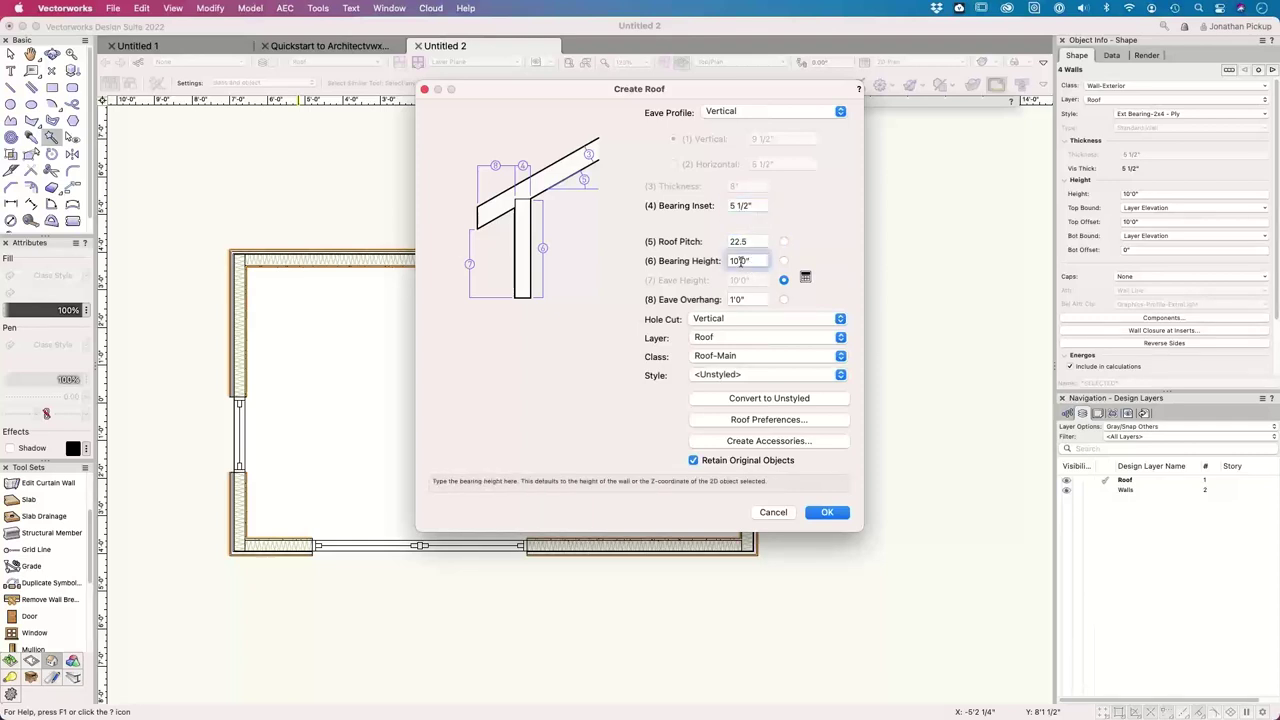
text(8)
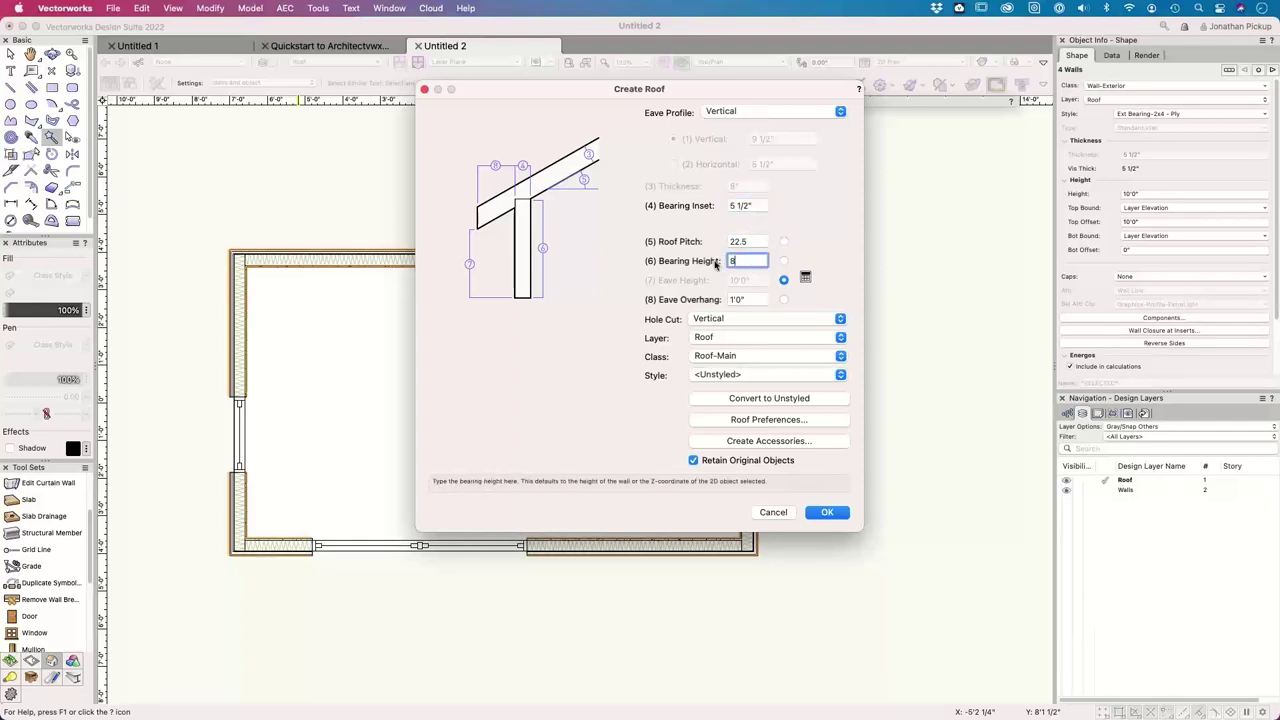
text(')
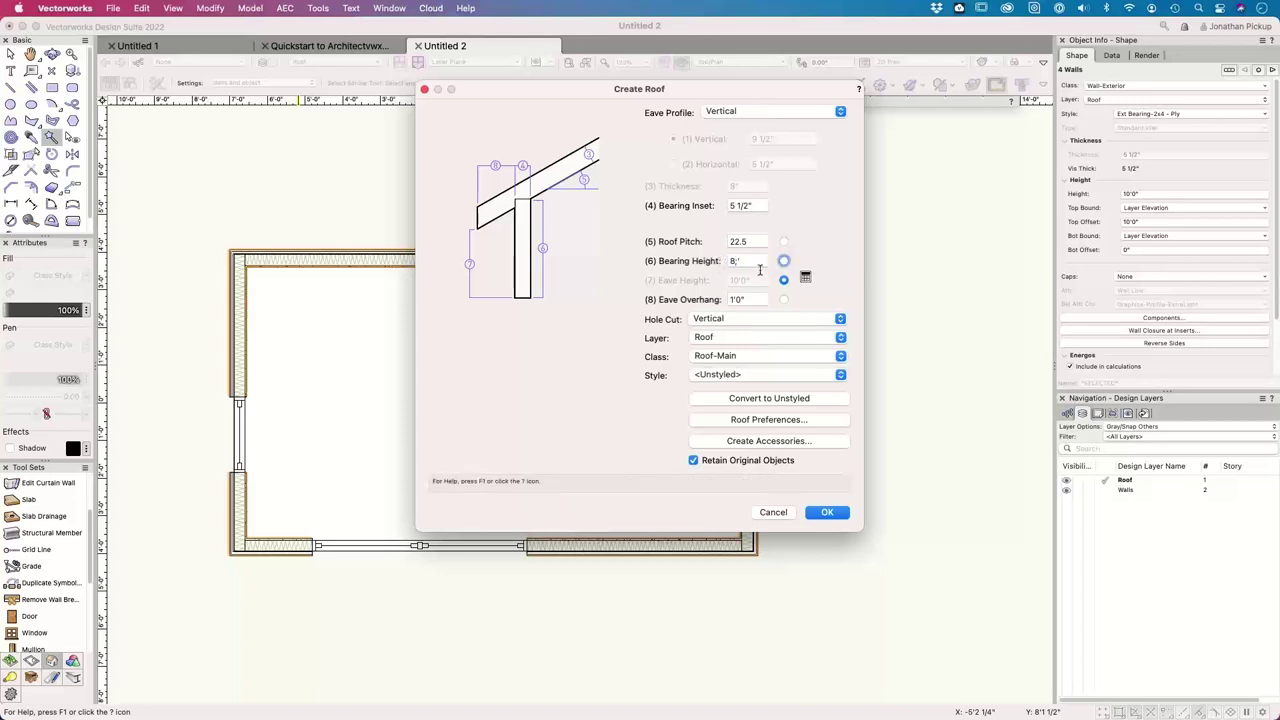
click(724, 258)
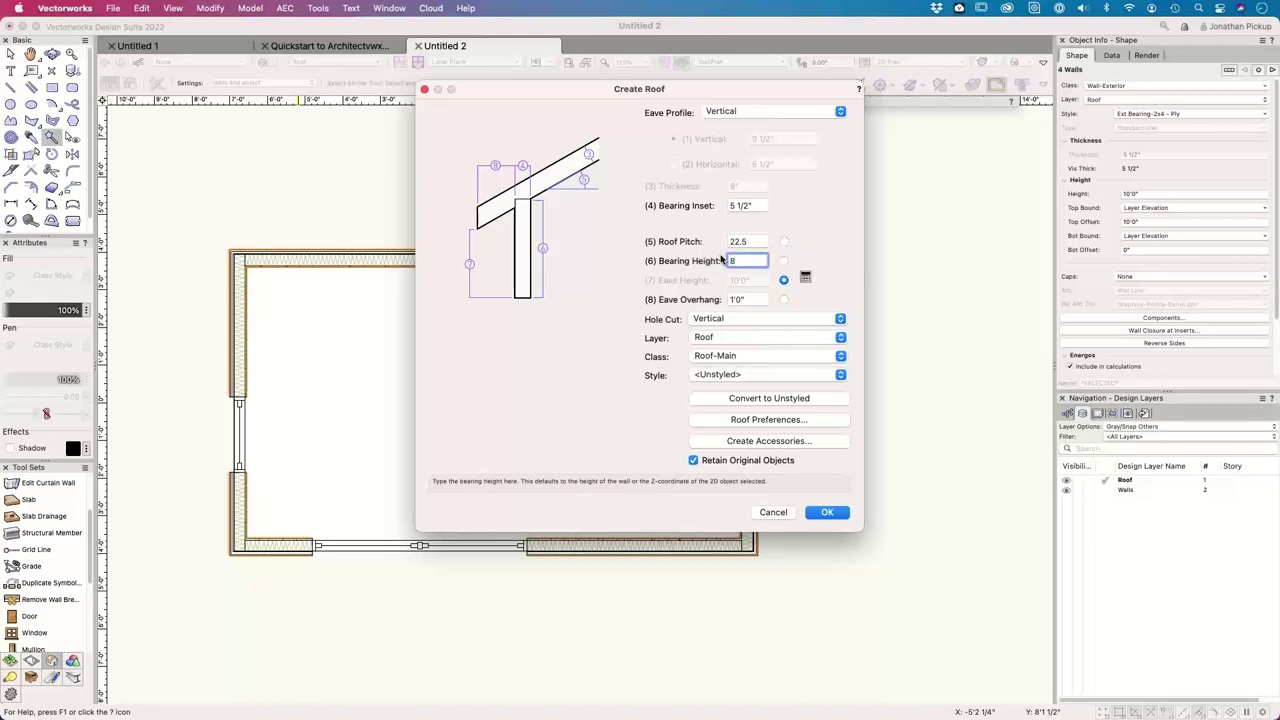
click(750, 299)
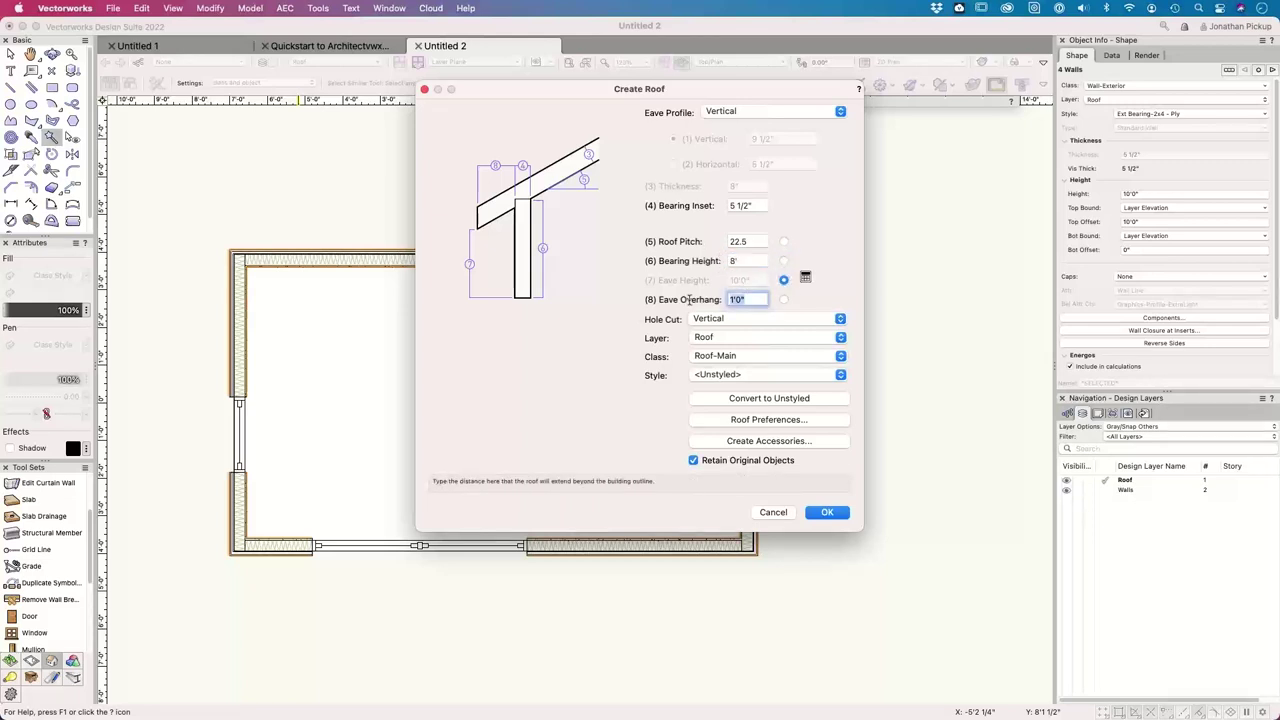
text(24)
key(Tab)
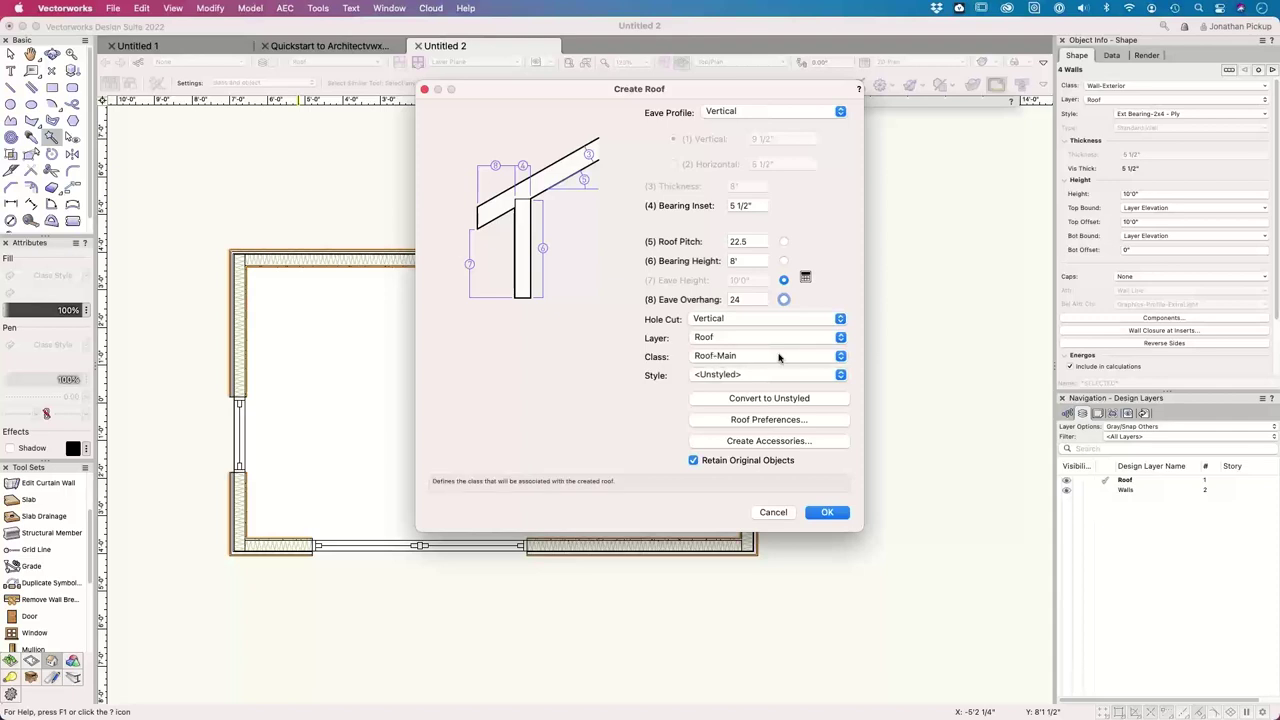
- Save the roof preferences as a roof style named "Corrugated - 2x6", accept them, and create the roof
click(750, 420)
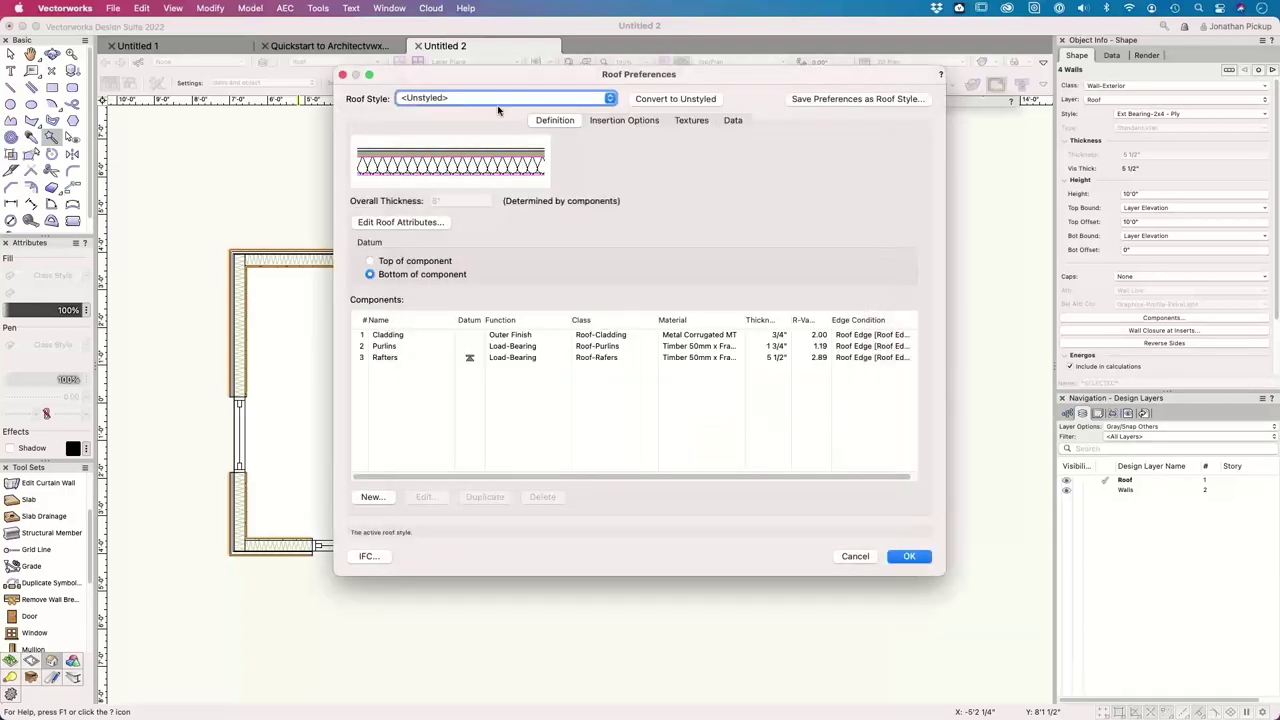
click(827, 104)
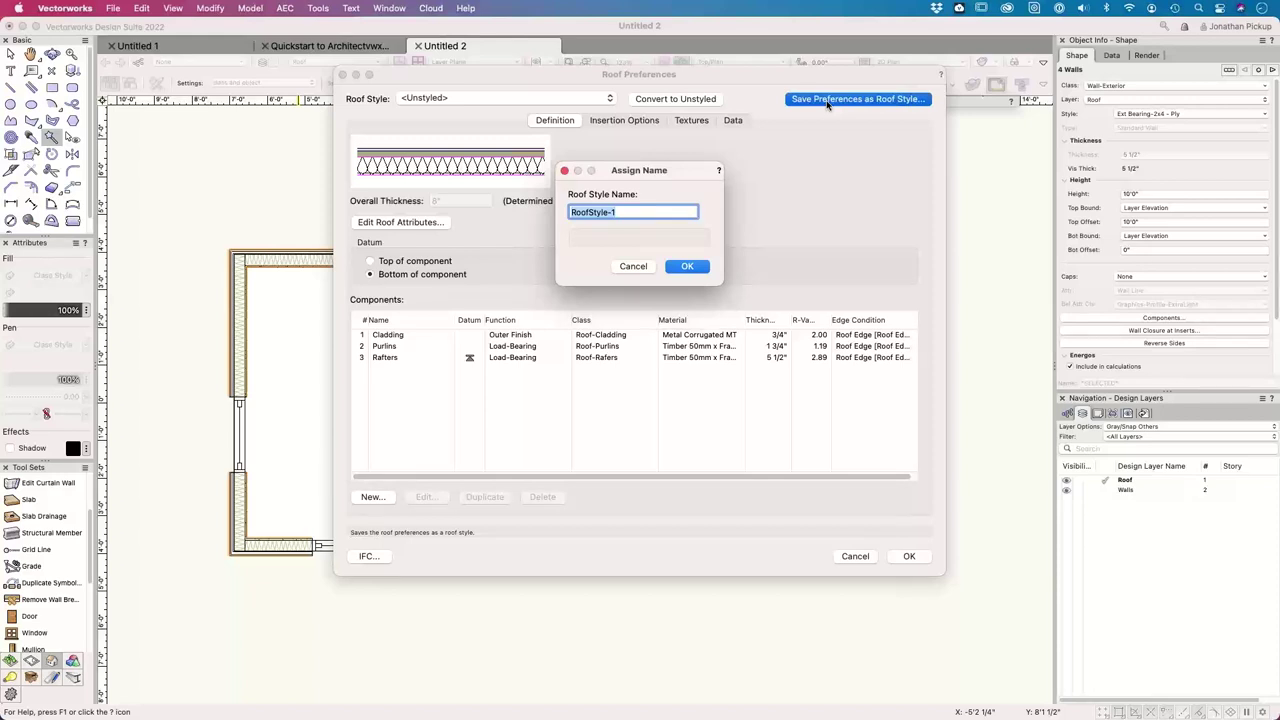
text(Corrugate)
key(BackSpace)
key(Return)
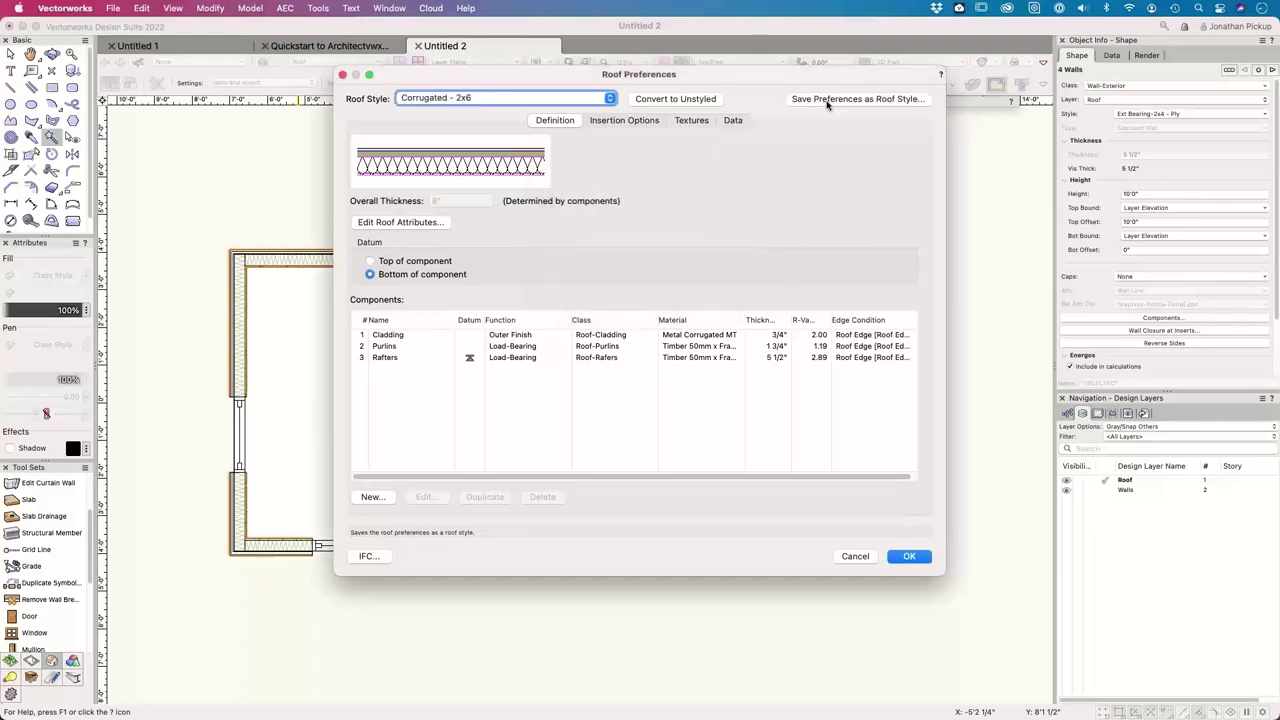
click(905, 556)
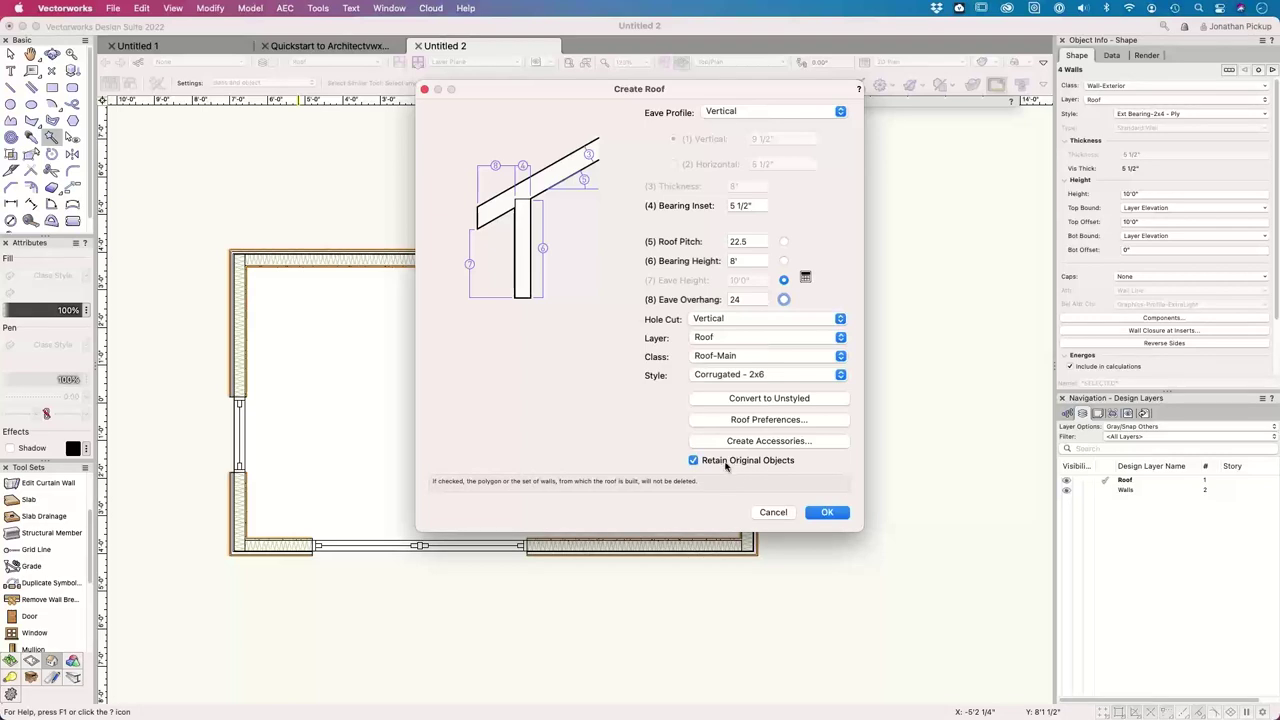
click(827, 513)
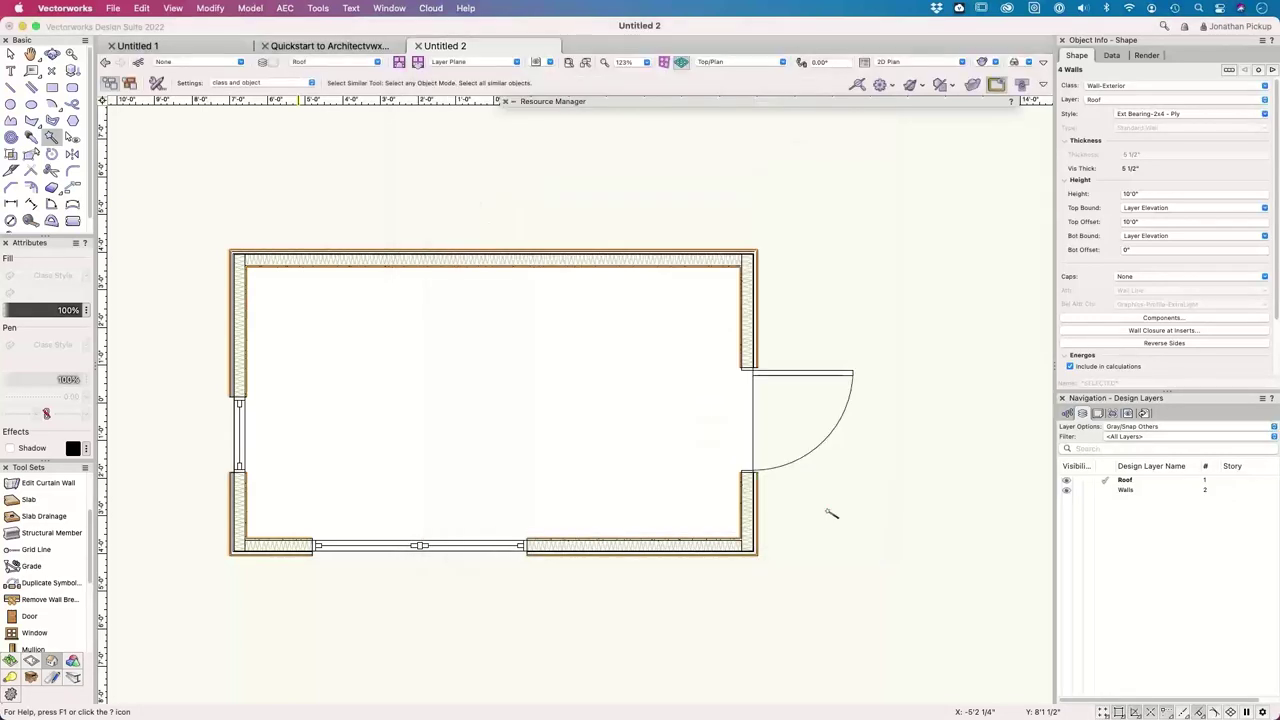
- View the new roof in right isometric and set its texture mode to By Component
scroll(965, 457, down, 2)
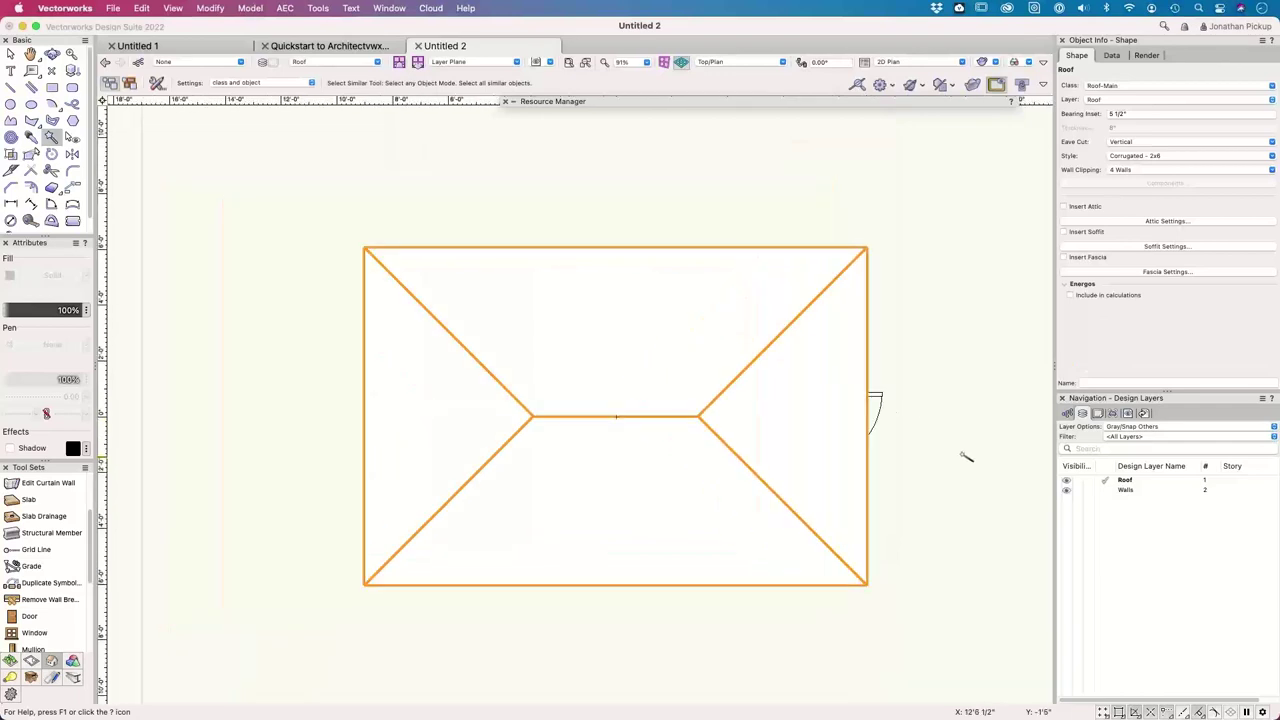
key(x)
key(KP_3)
middle_drag(604, 551, 705, 440)
key(KP_0)
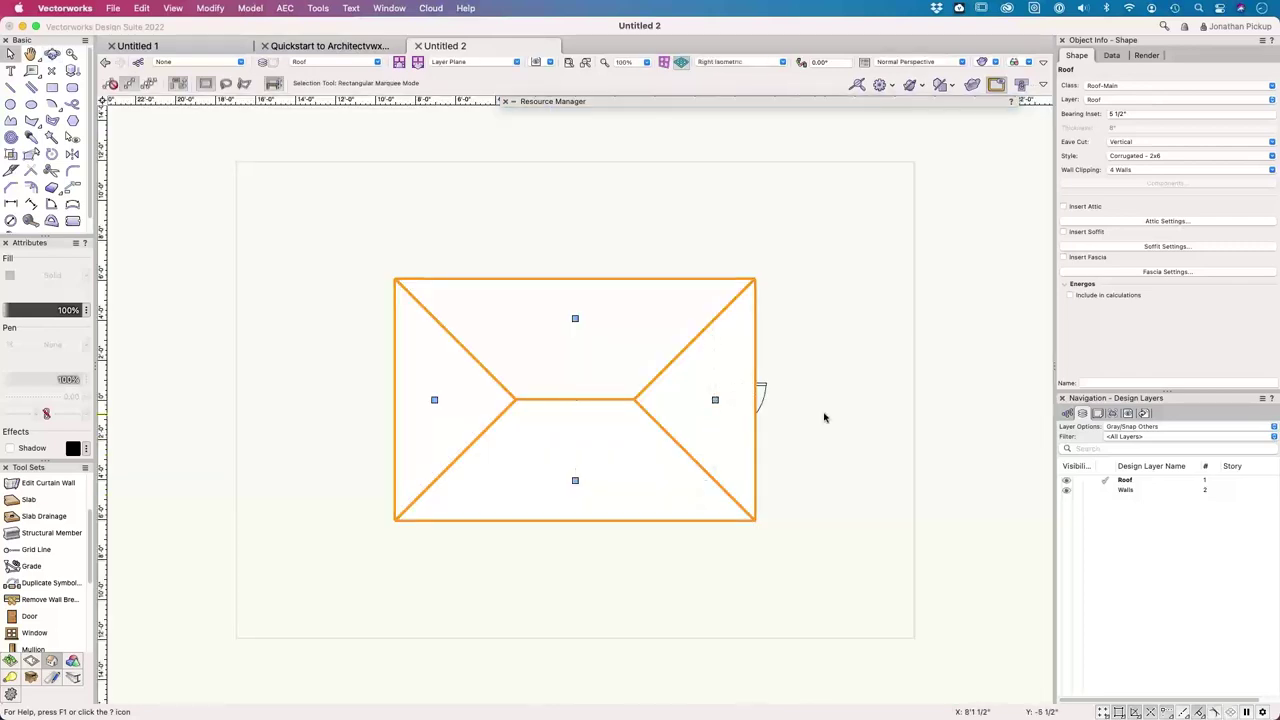
key(KP_3)
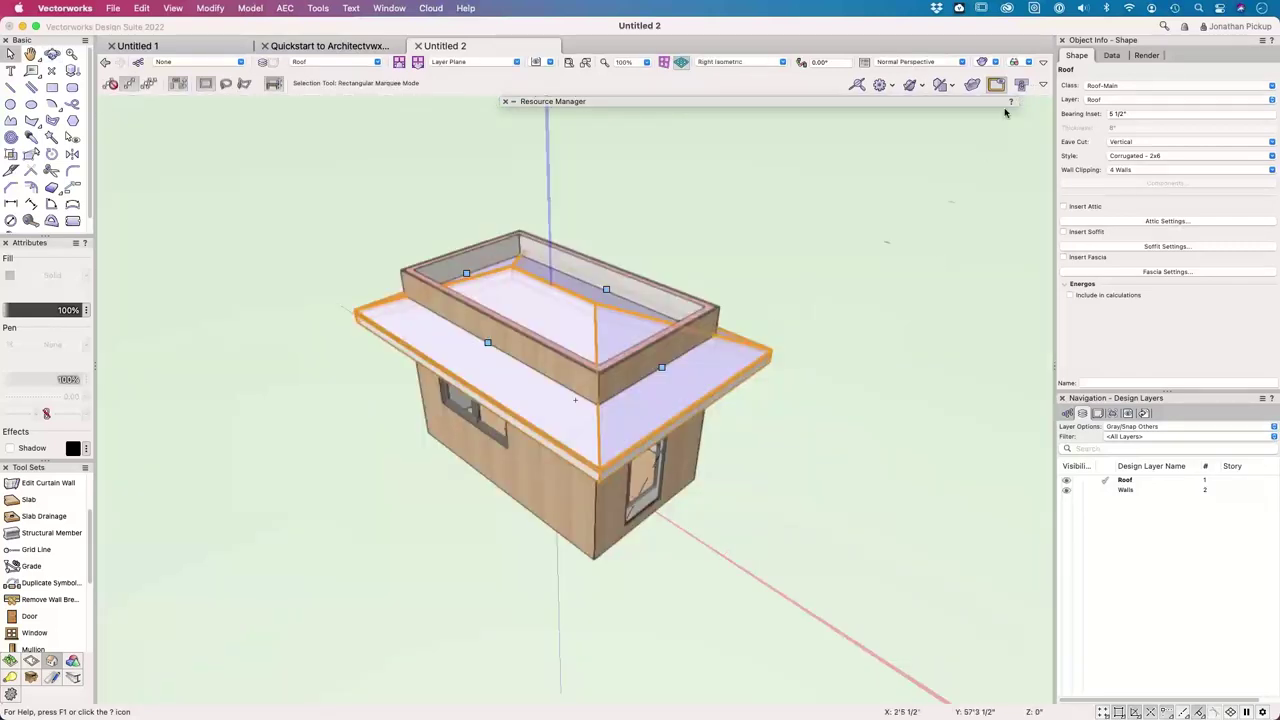
click(1146, 55)
click(1125, 113)
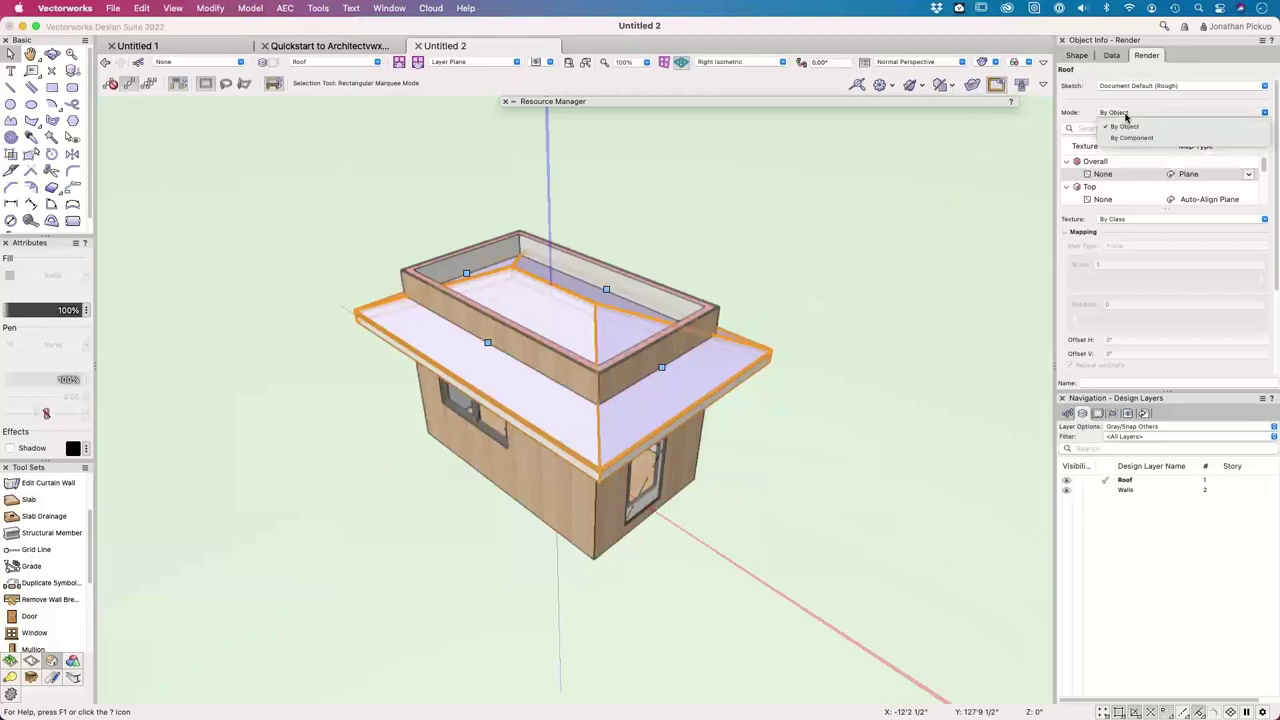
click(1130, 138)
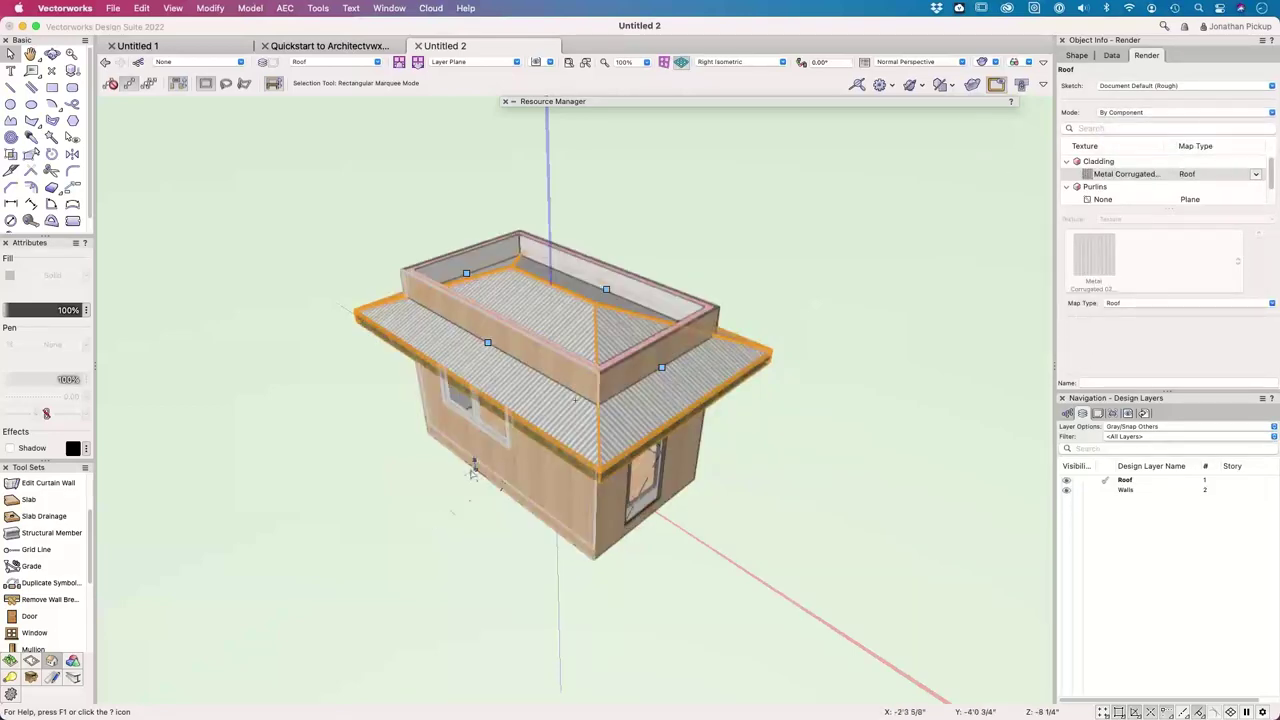
scroll(518, 472, up, 4)
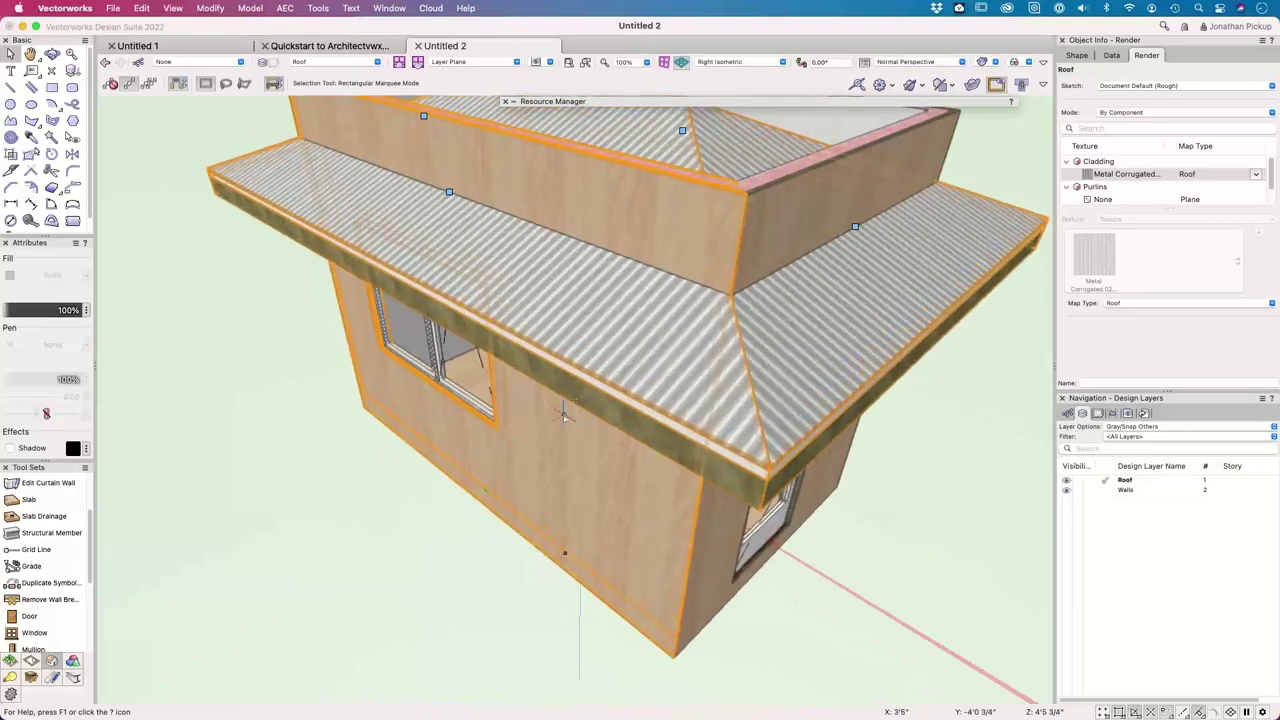
scroll(565, 415, up, 2)
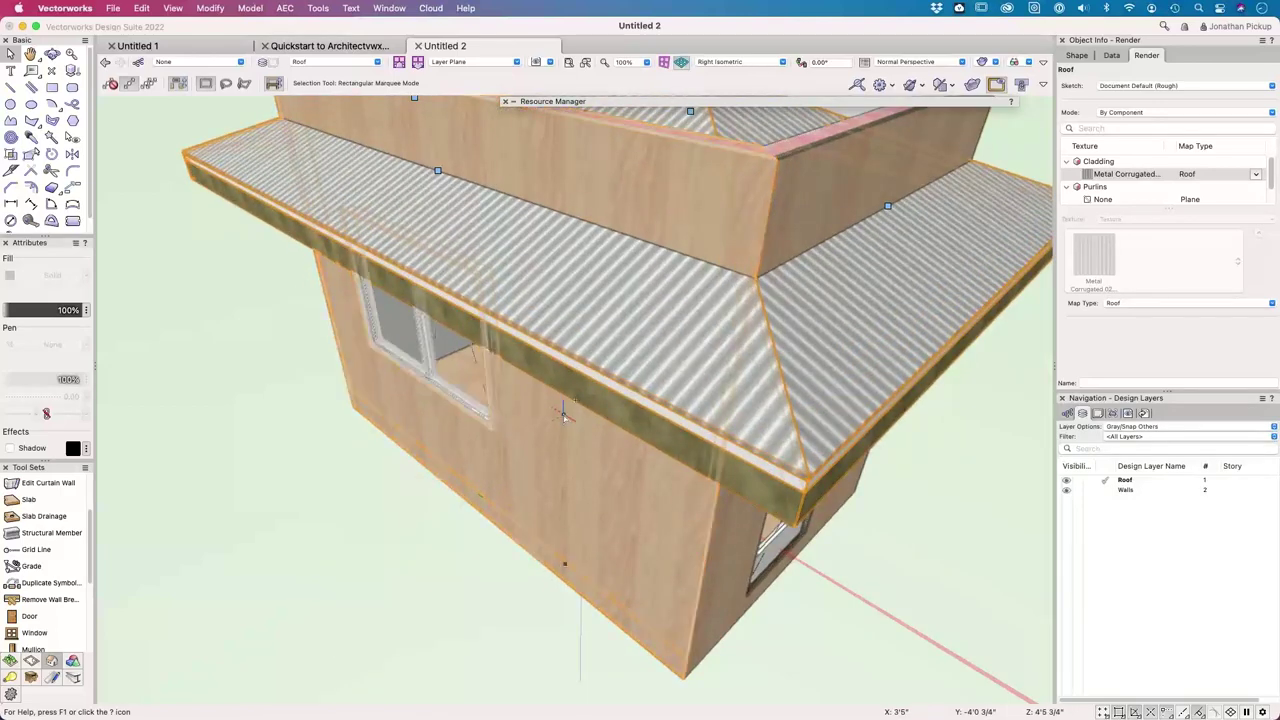
- Change the roof edges at both short ends of the building from eave to gable, declining the backup save
key(F5)
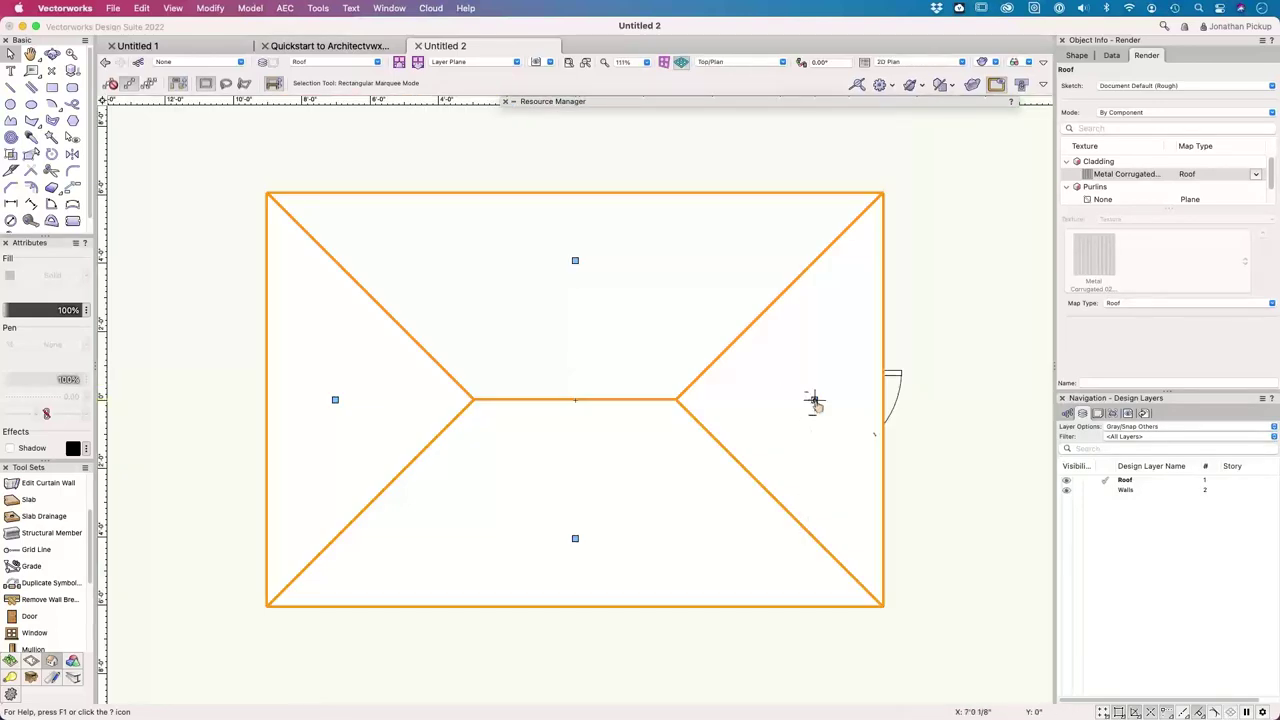
click(815, 400)
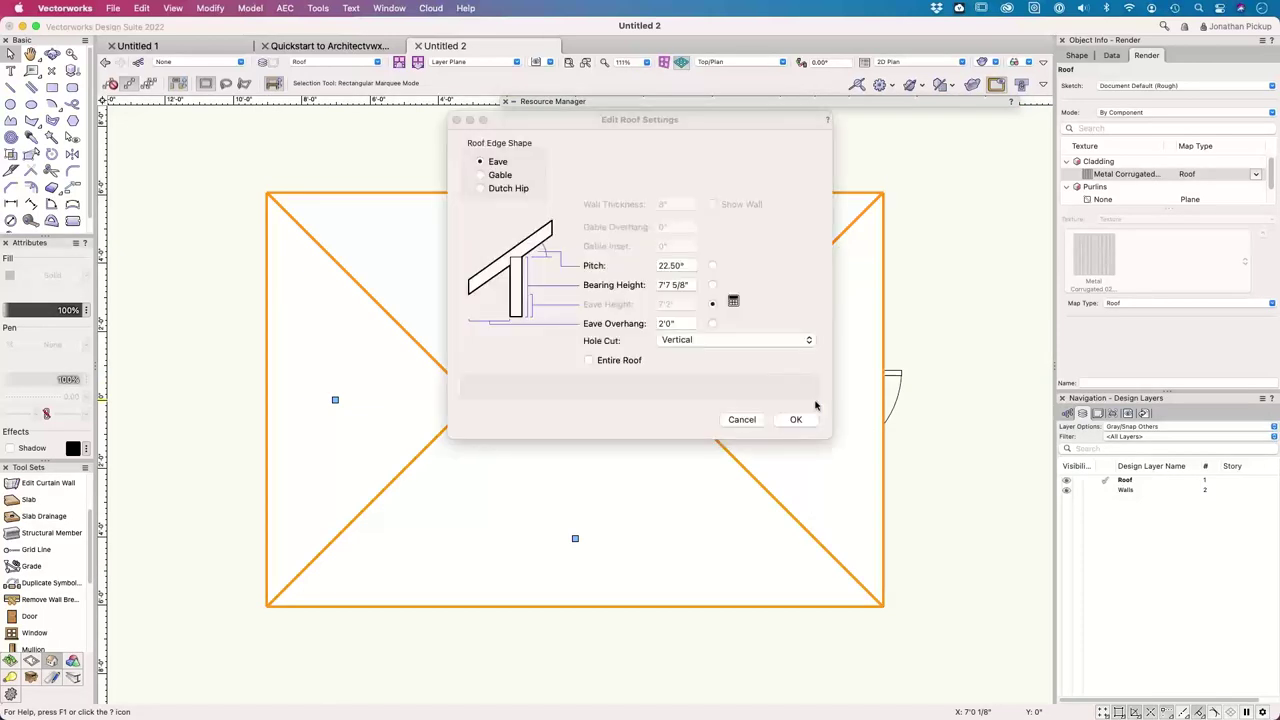
click(797, 420)
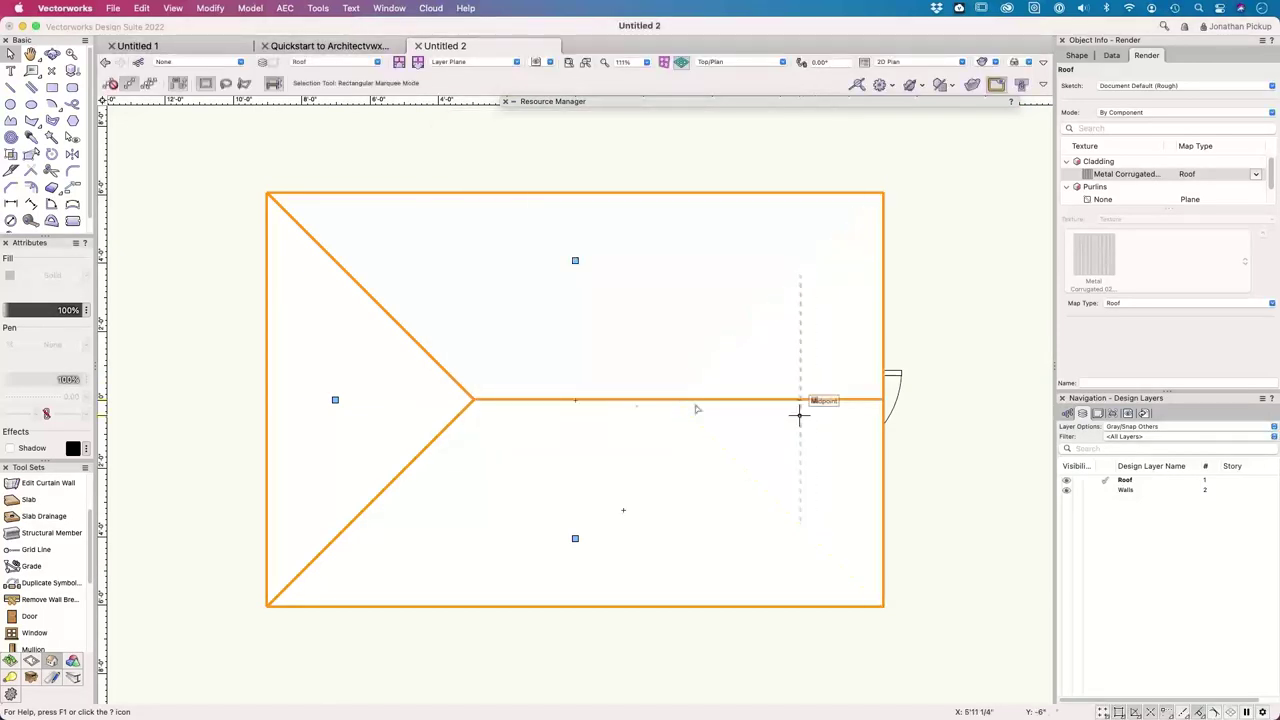
click(335, 400)
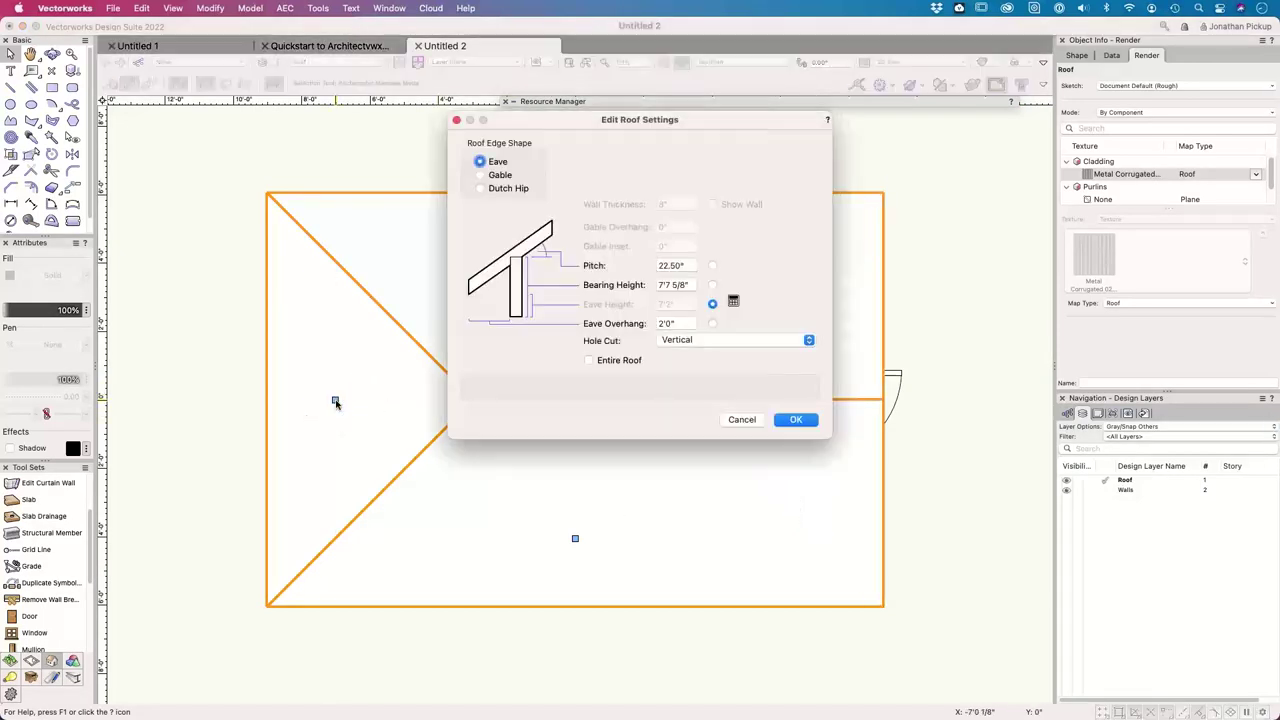
click(495, 177)
click(797, 420)
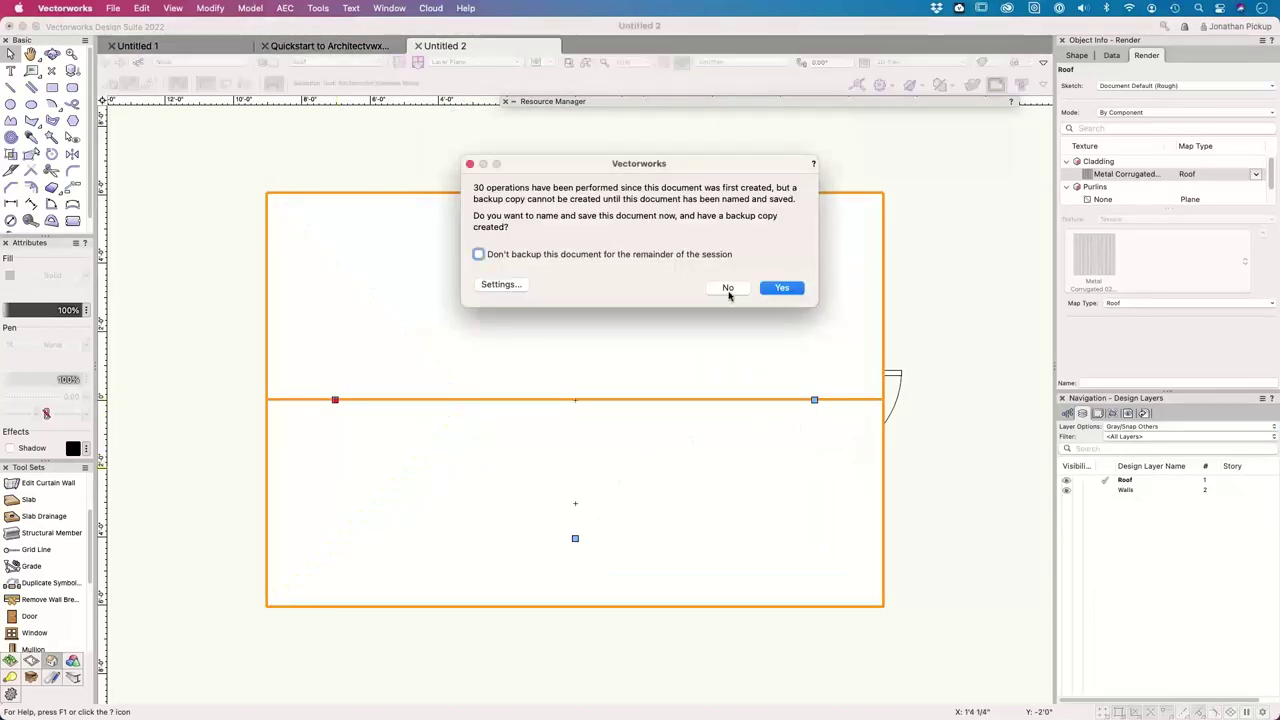
click(728, 288)
- Change the roof edge along the long front wall to a gable to make a single-slope roof
key(KP_3)
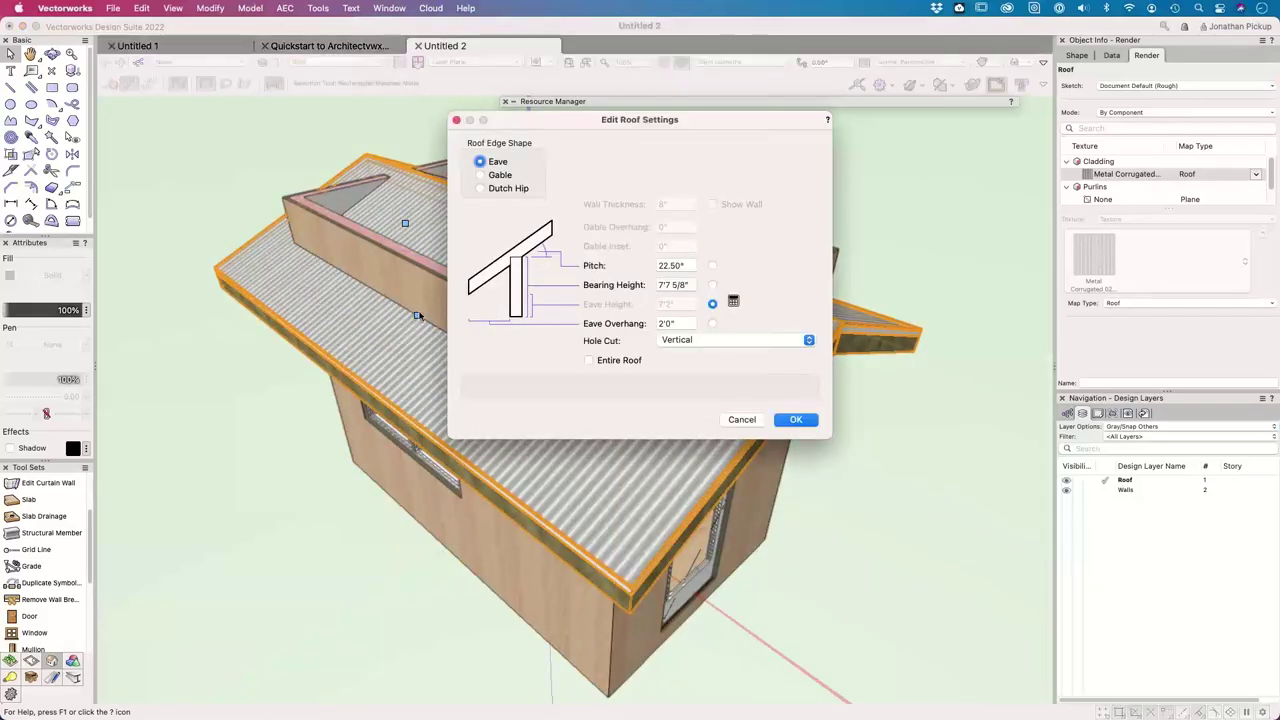
click(481, 175)
click(795, 420)
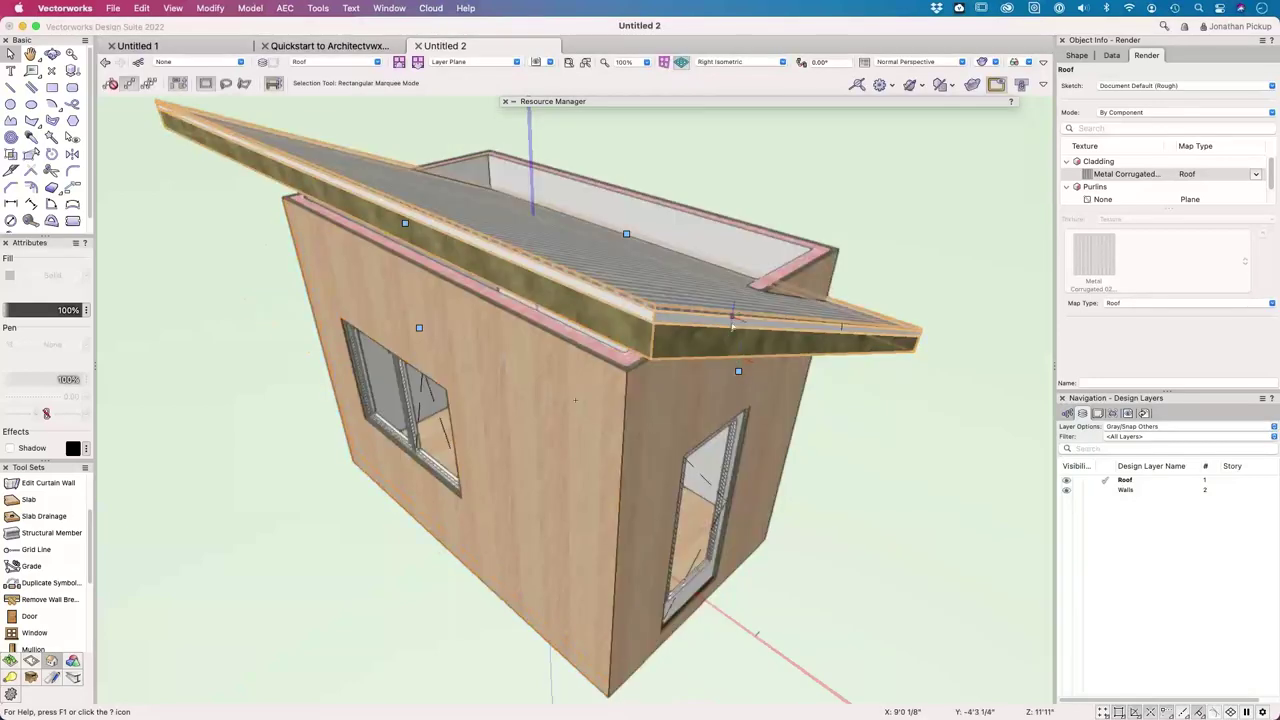
- Set the pitch of the roof's remaining eave edge to 8
shift+middle_drag(750, 302, 582, 292)
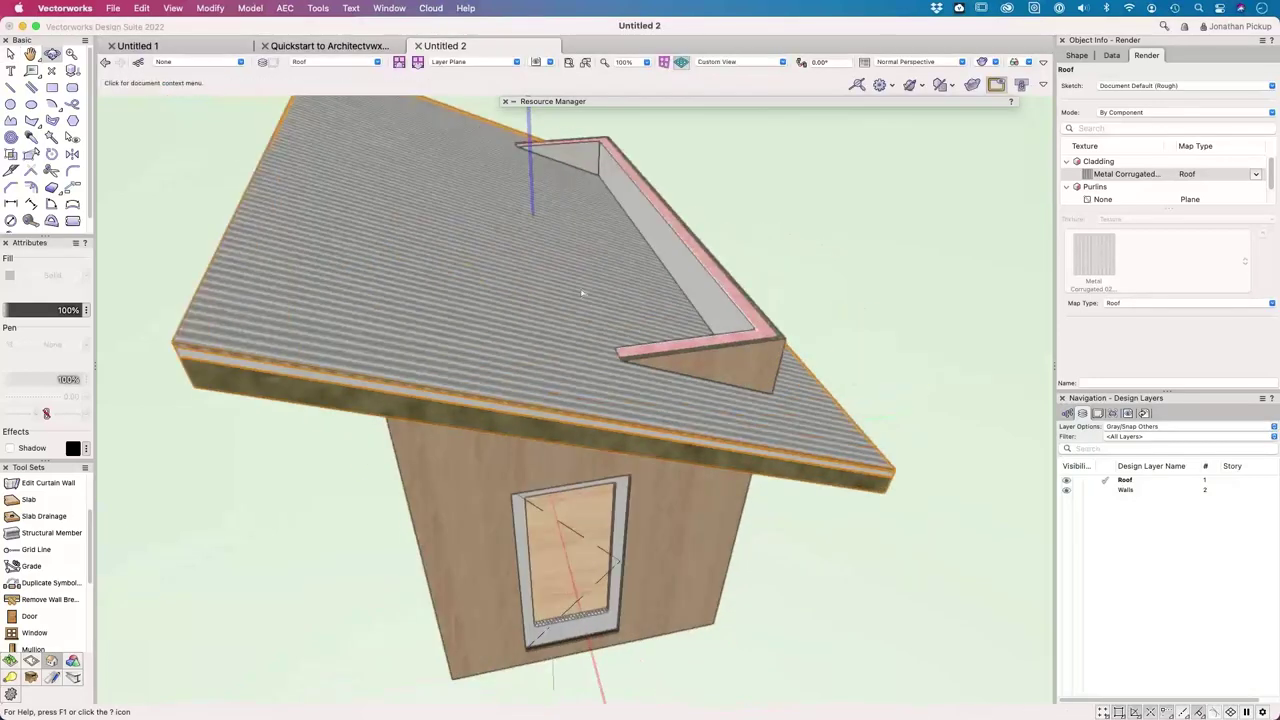
double_click(666, 257)
double_click(684, 265)
text(8)
key(Return)
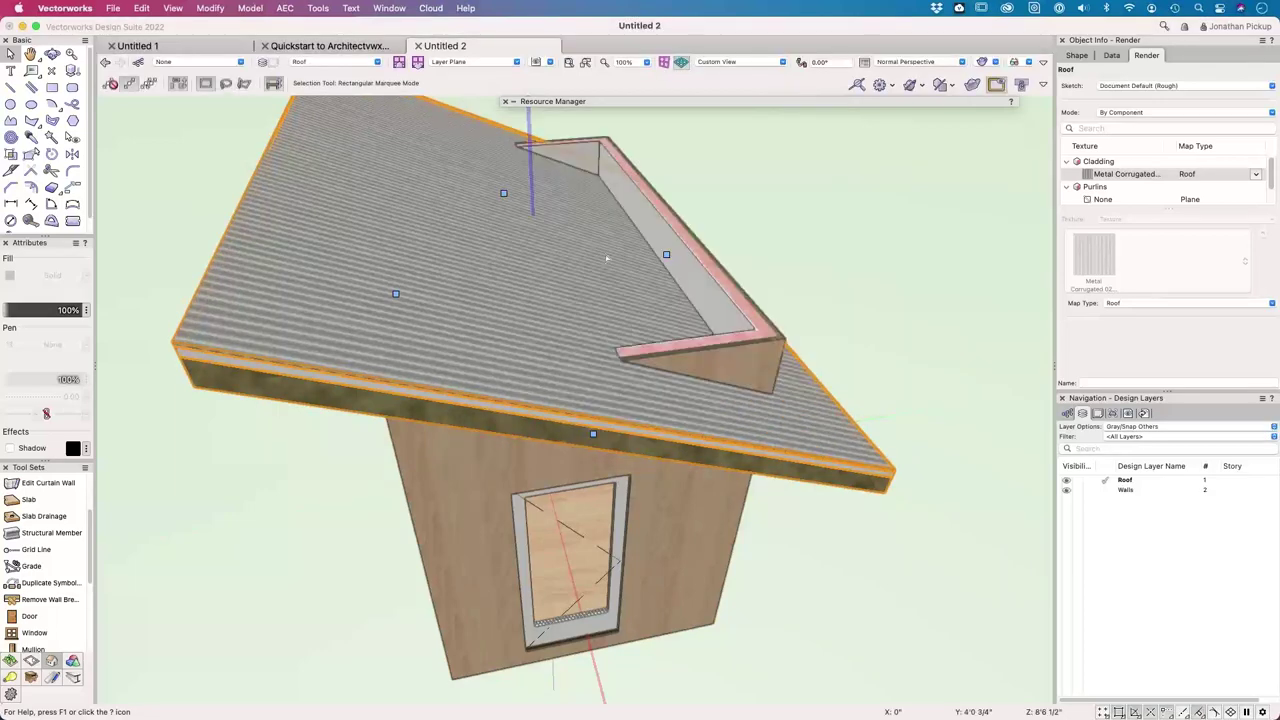
drag(576, 258, 605, 208)
key(x)
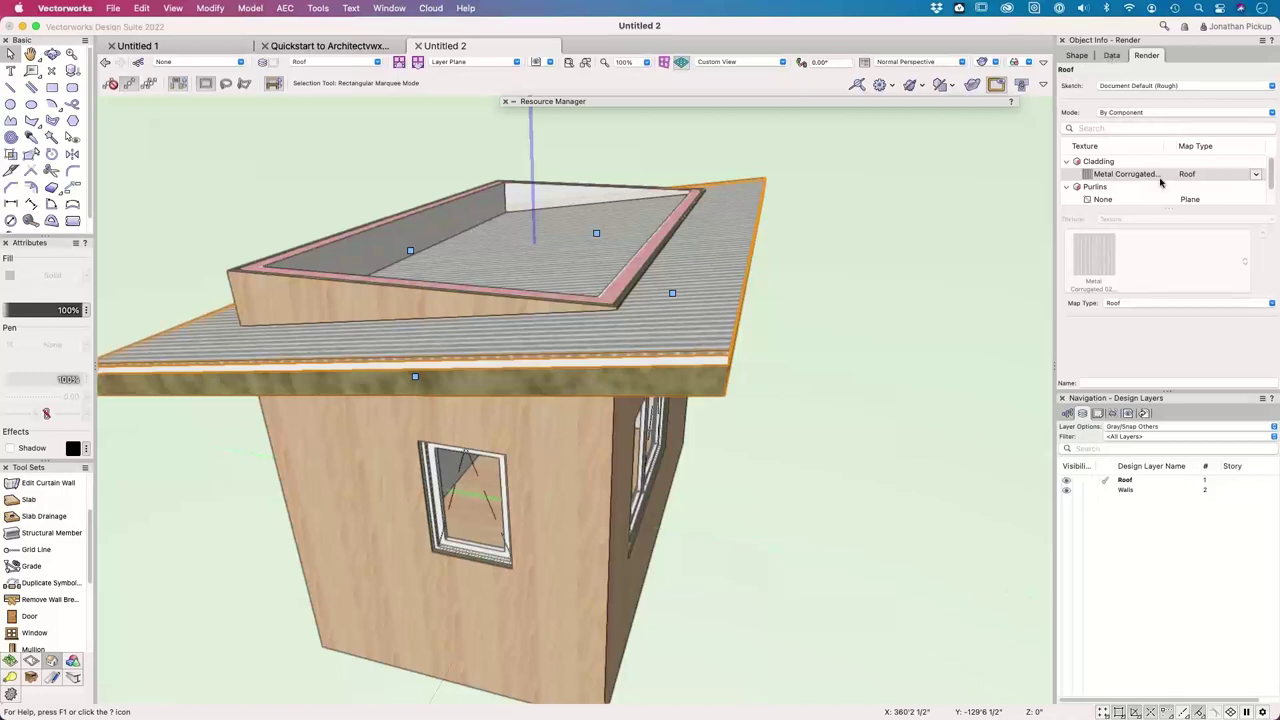
- Select all four similar exterior walls and move them to the Walls design layer
click(1129, 483)
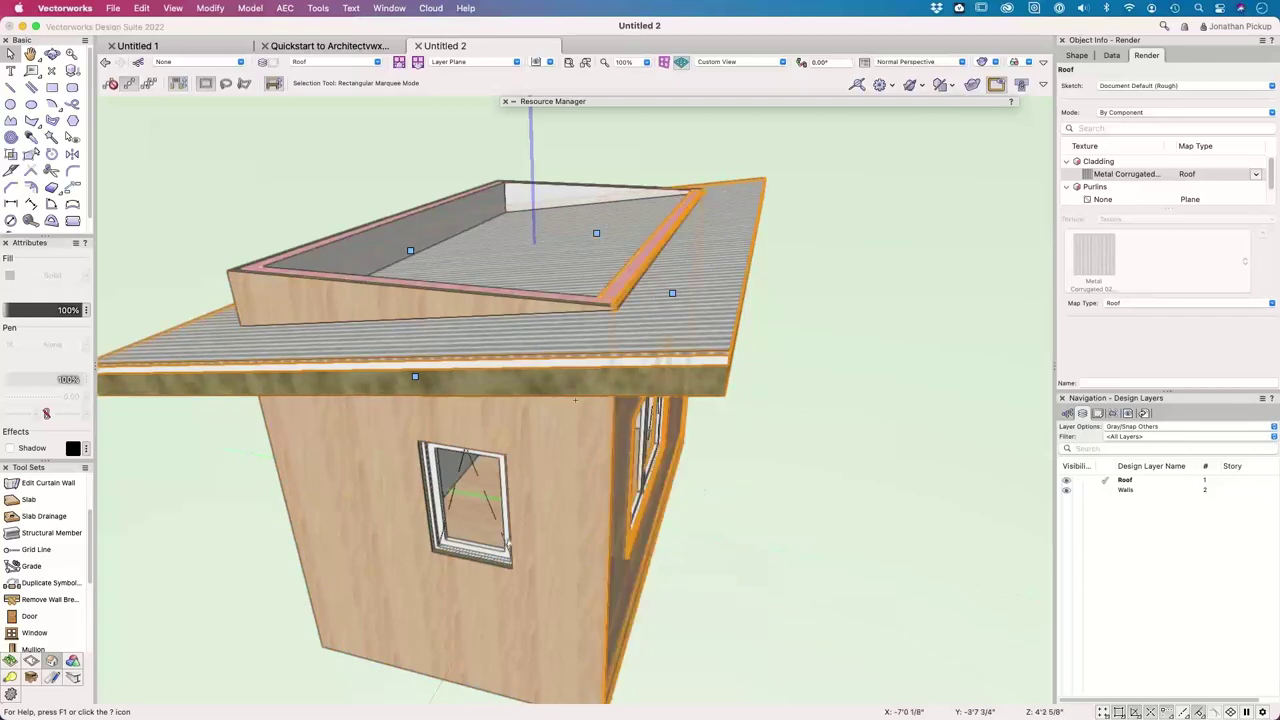
click(51, 137)
click(366, 487)
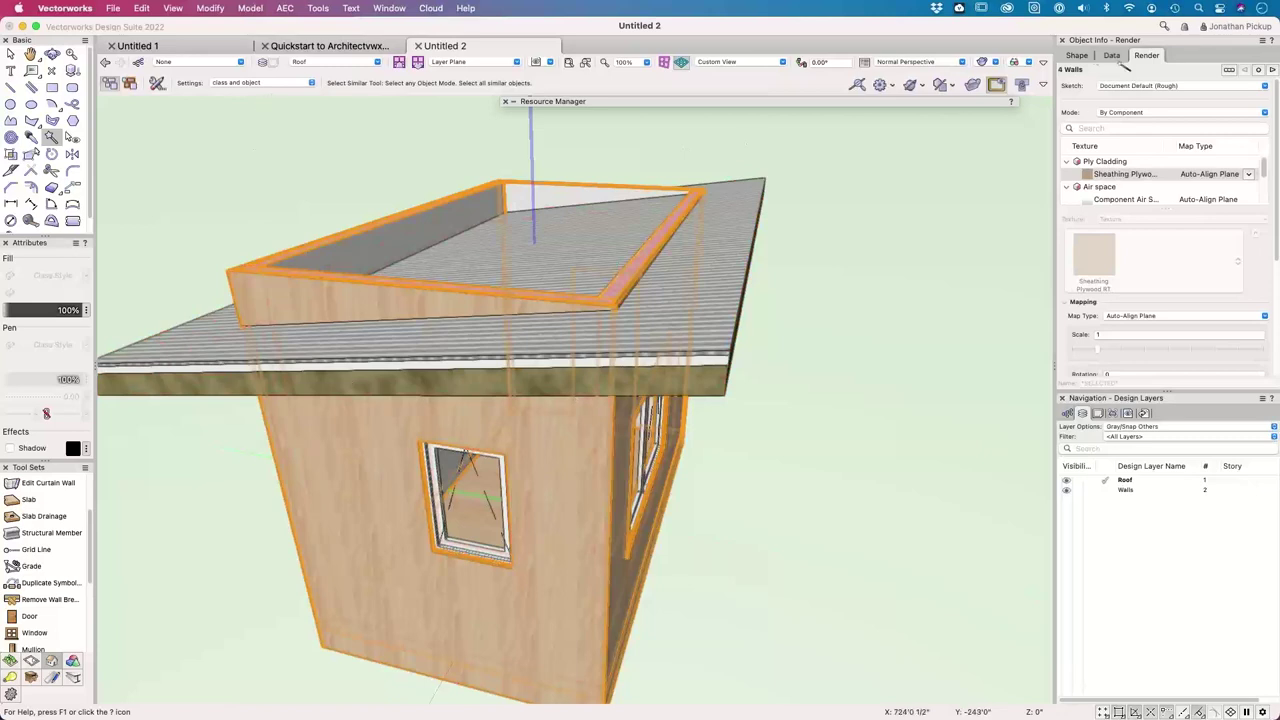
click(1076, 54)
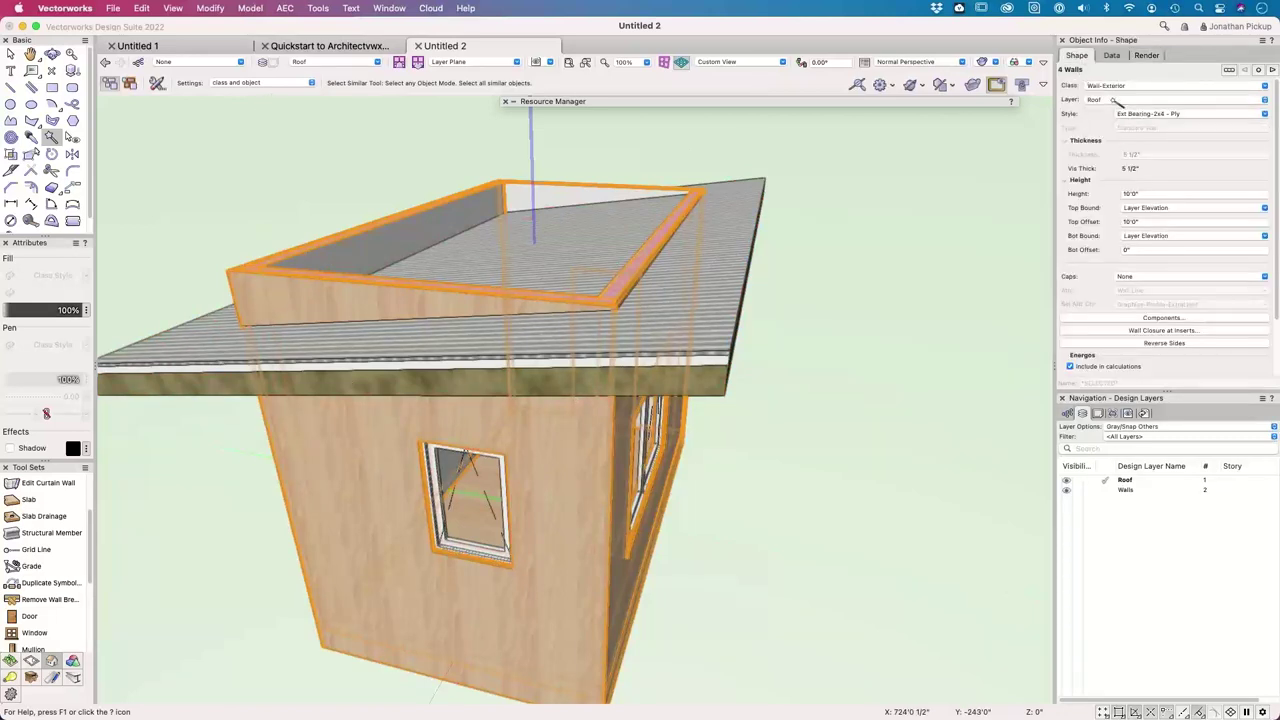
click(1112, 101)
click(1112, 198)
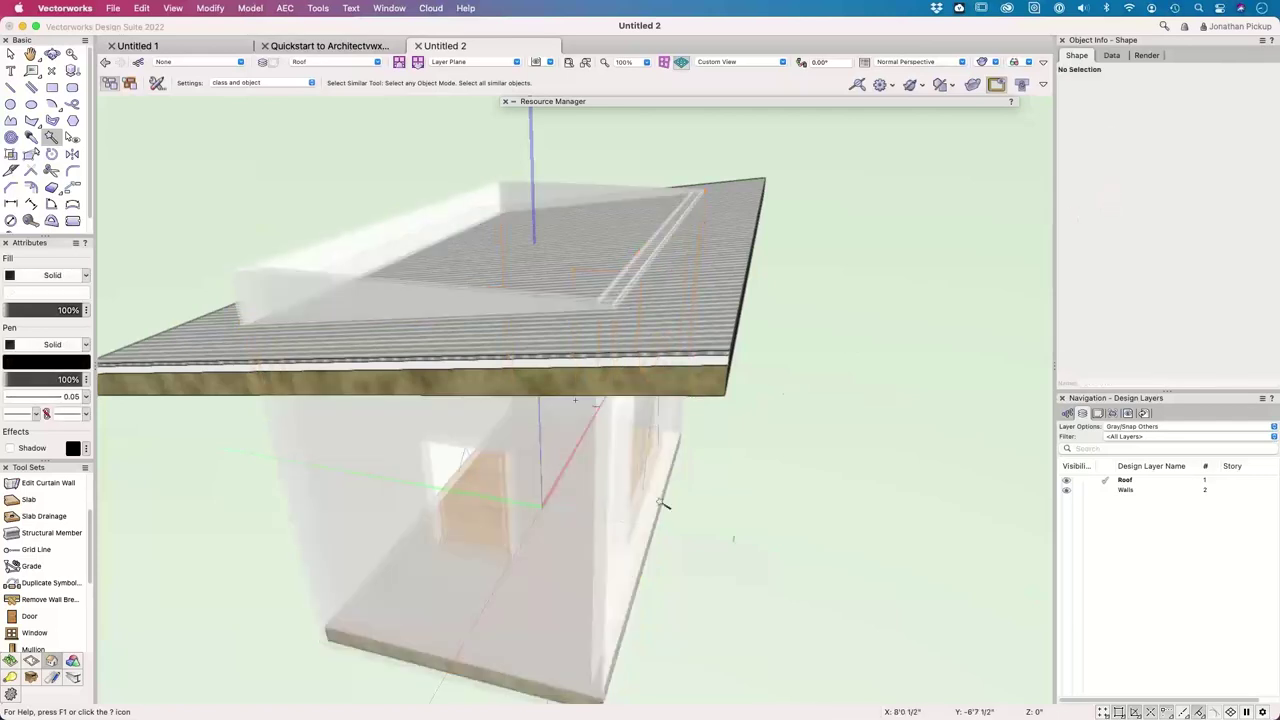
- Move the floor slab from the Roof layer to the Walls layer
click(531, 577)
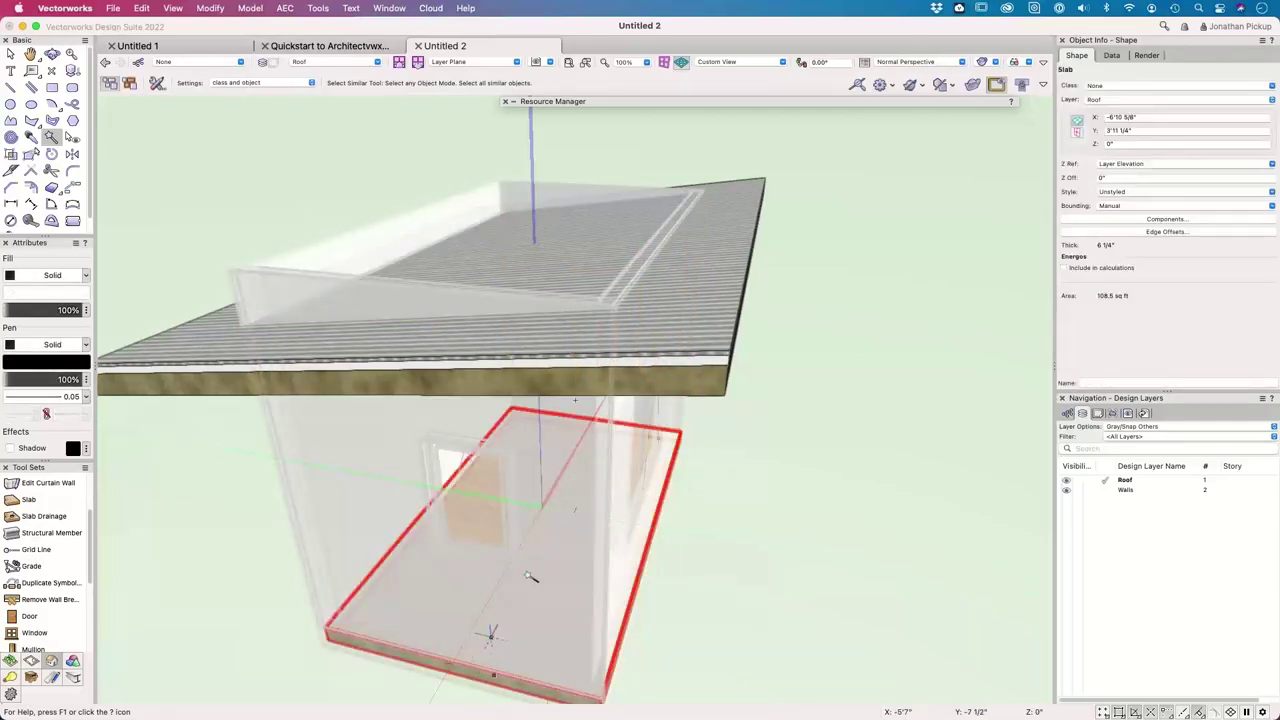
click(1108, 99)
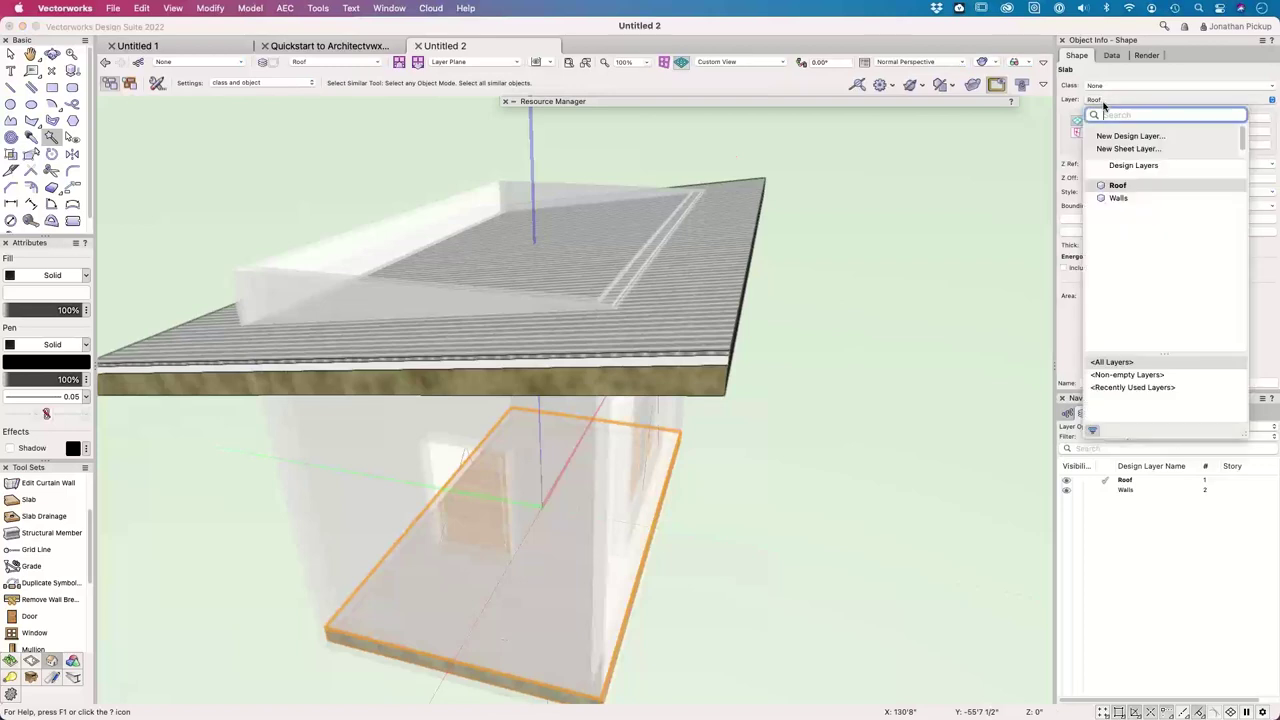
click(1100, 200)
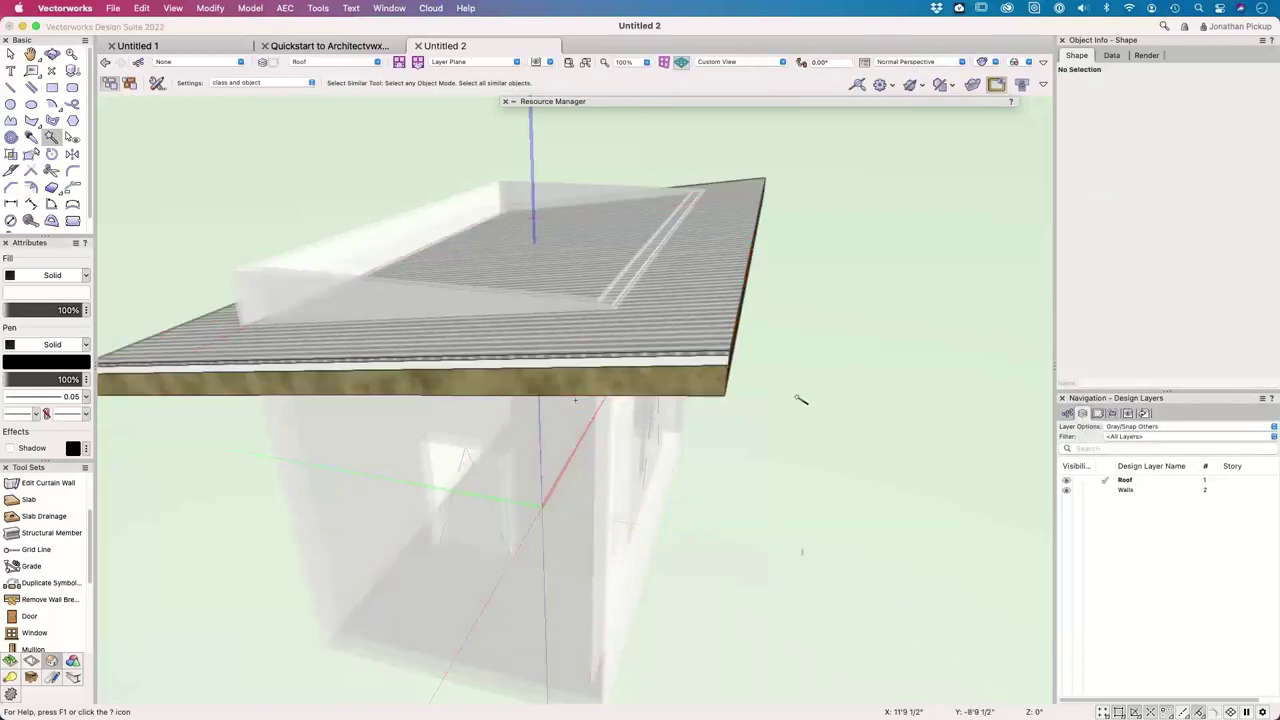
- Set the design layer options to Show/Snap/Modify Others
click(1125, 427)
click(1119, 452)
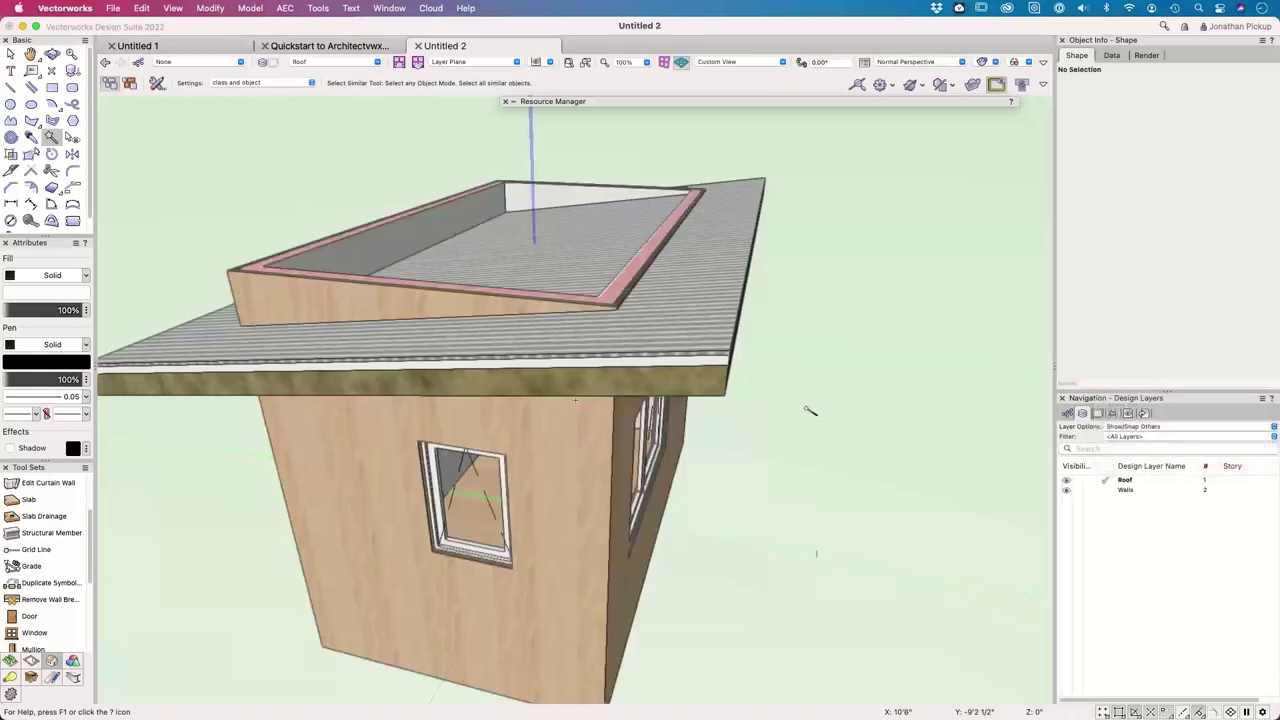
key(h)
drag(622, 455, 654, 400)
click(1140, 427)
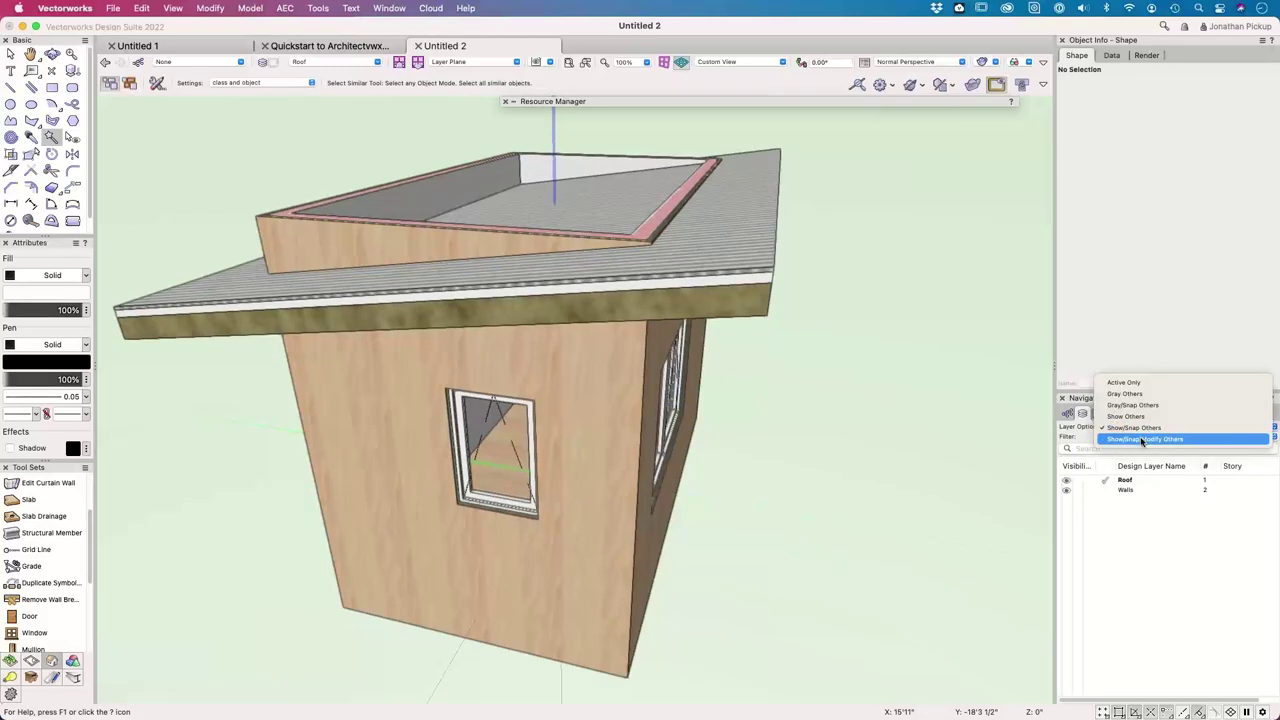
click(1143, 440)
- Select only the four exterior walls and fit their tops to the objects on the Roof layer
click(575, 400)
key(x)
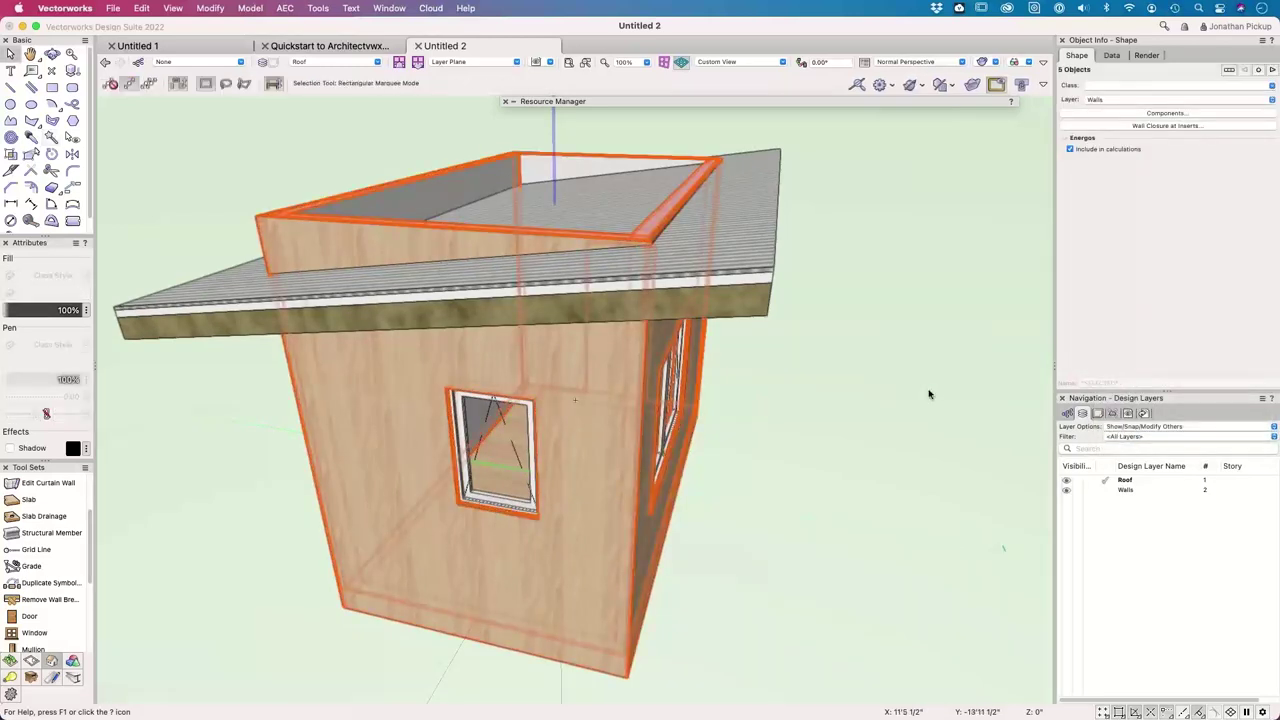
click(895, 373)
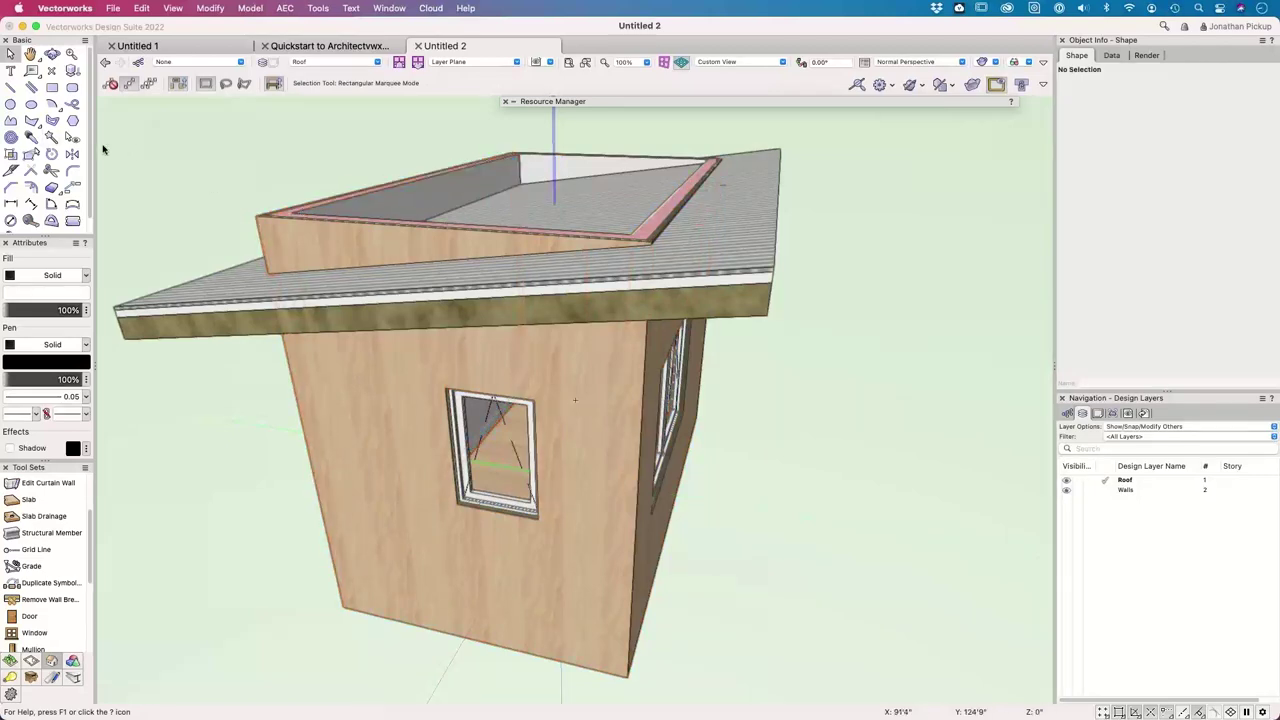
click(51, 137)
click(400, 480)
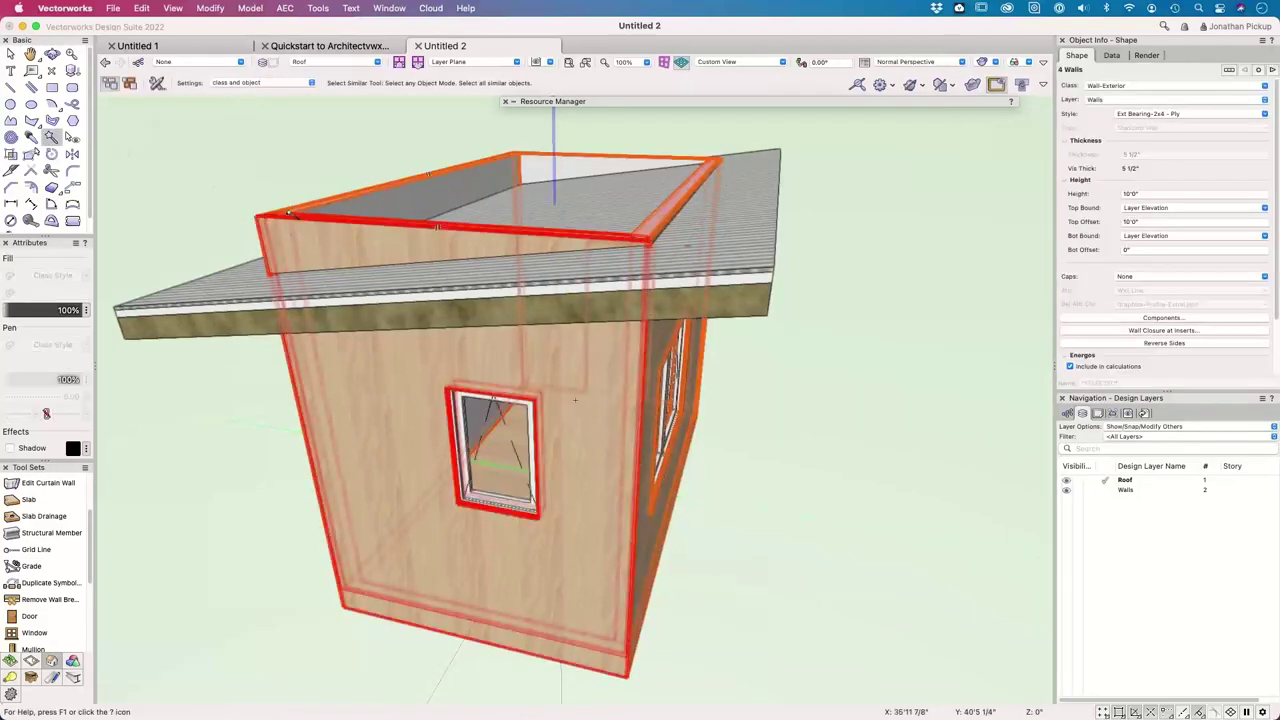
click(285, 8)
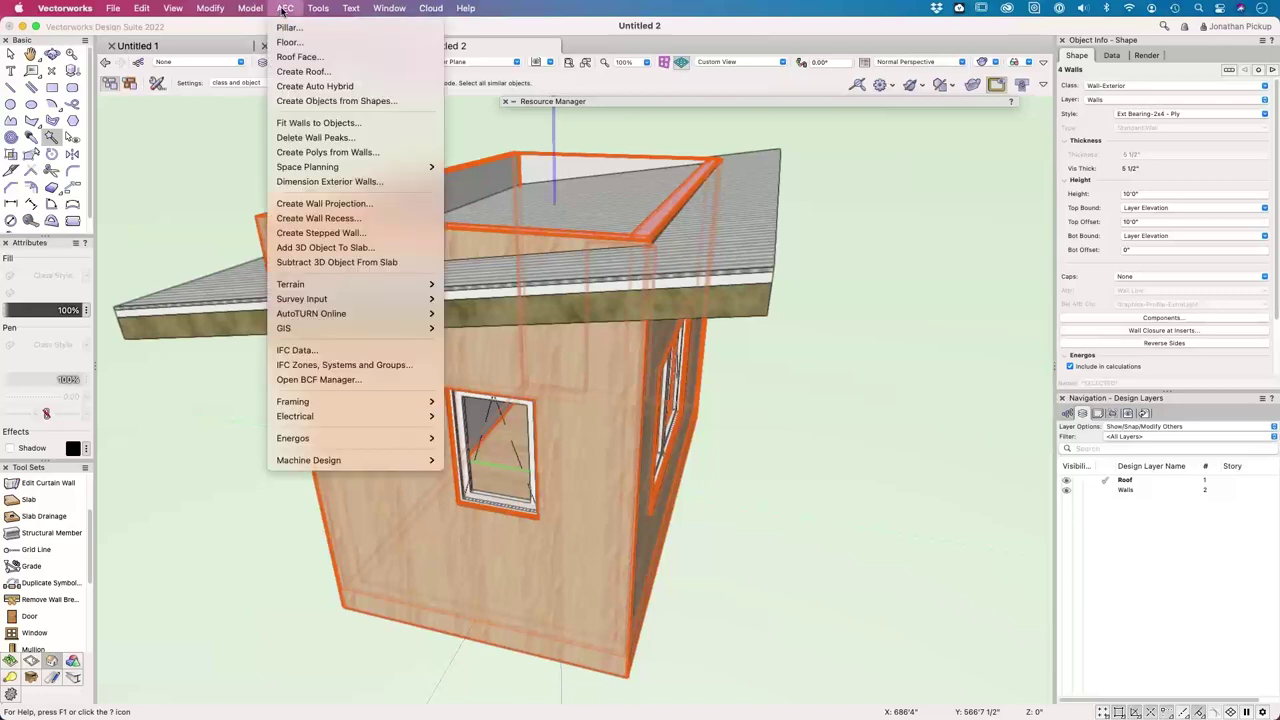
click(366, 123)
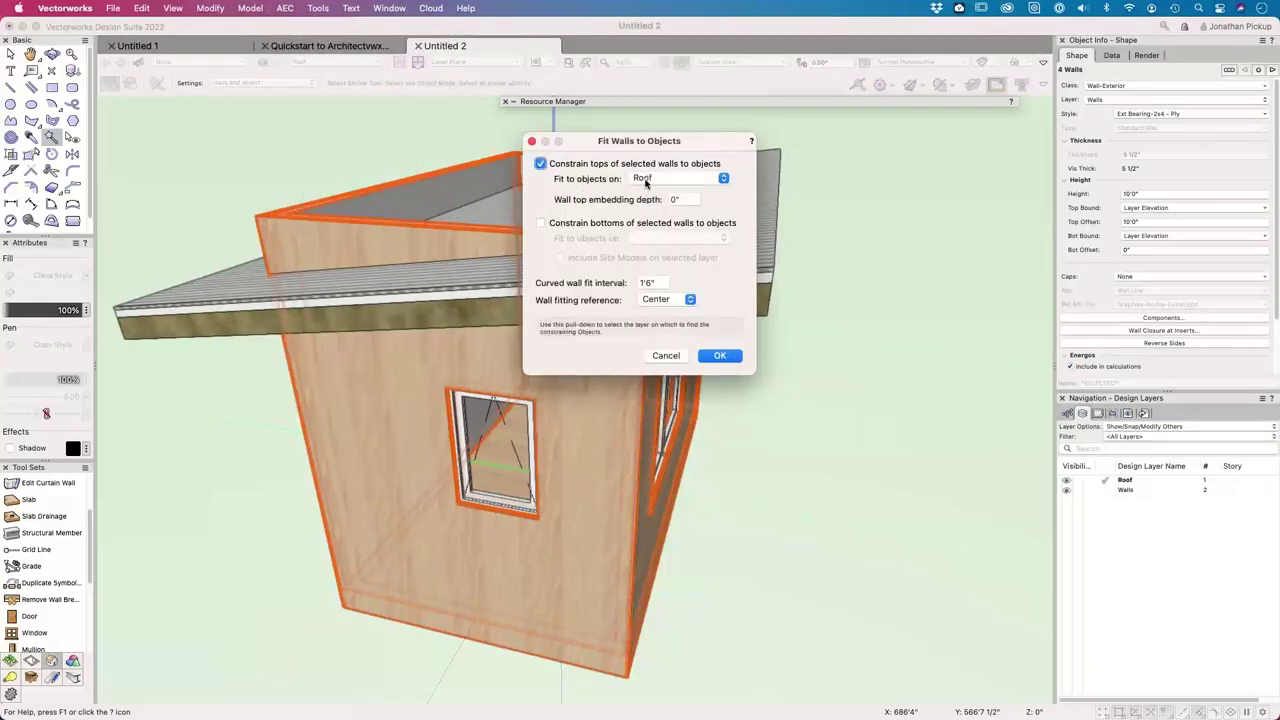
click(724, 356)
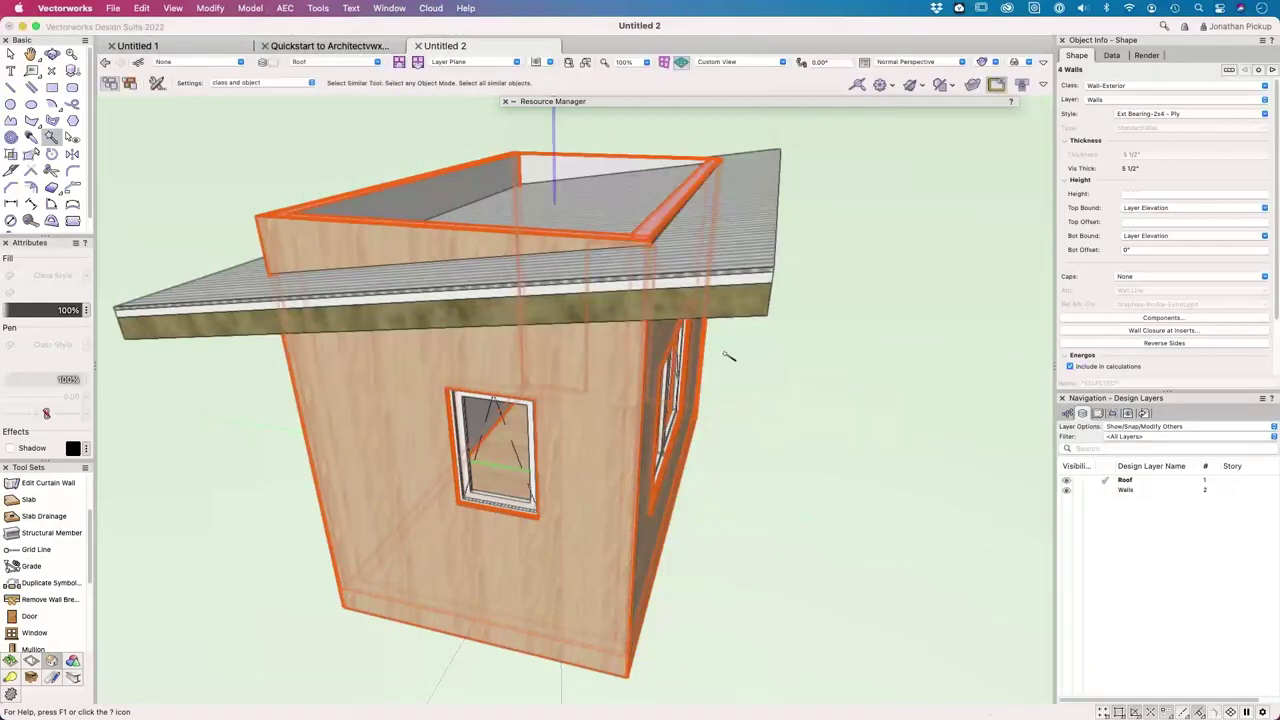
middle_drag(834, 369, 233, 369)
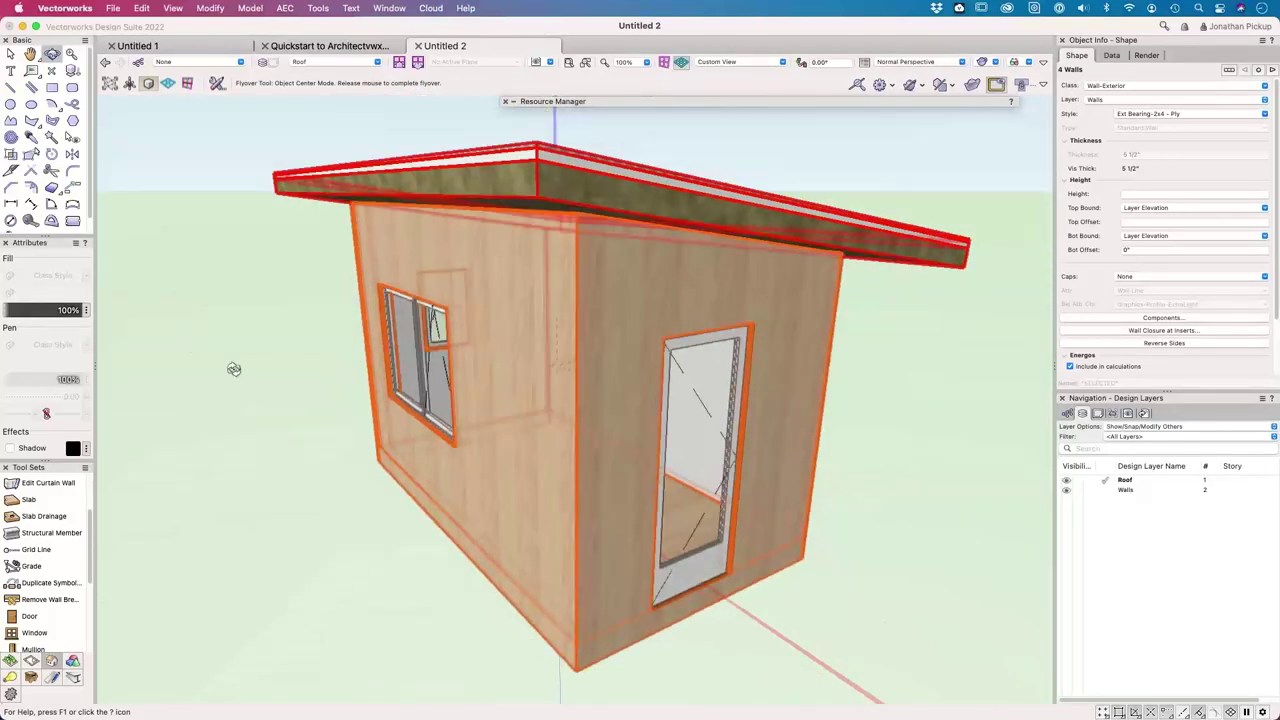
middle_drag(233, 369, 255, 372)
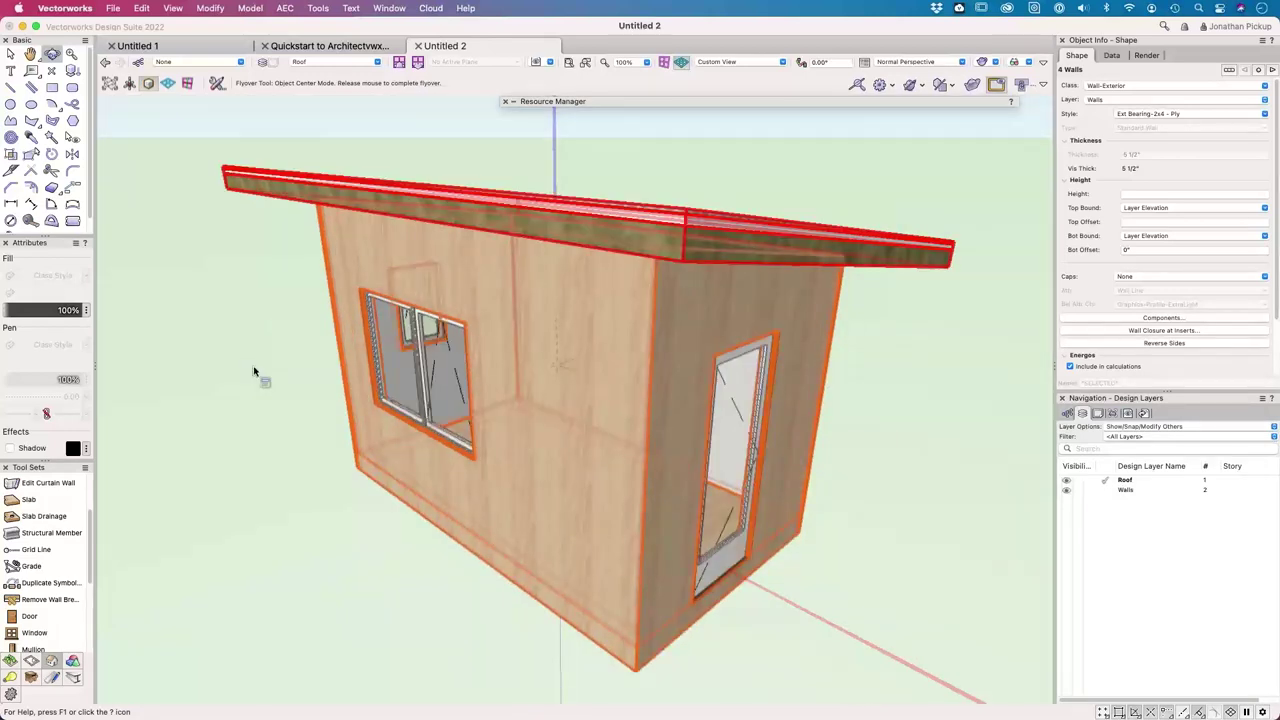
middle_drag(255, 372, 504, 549)
key(F5)
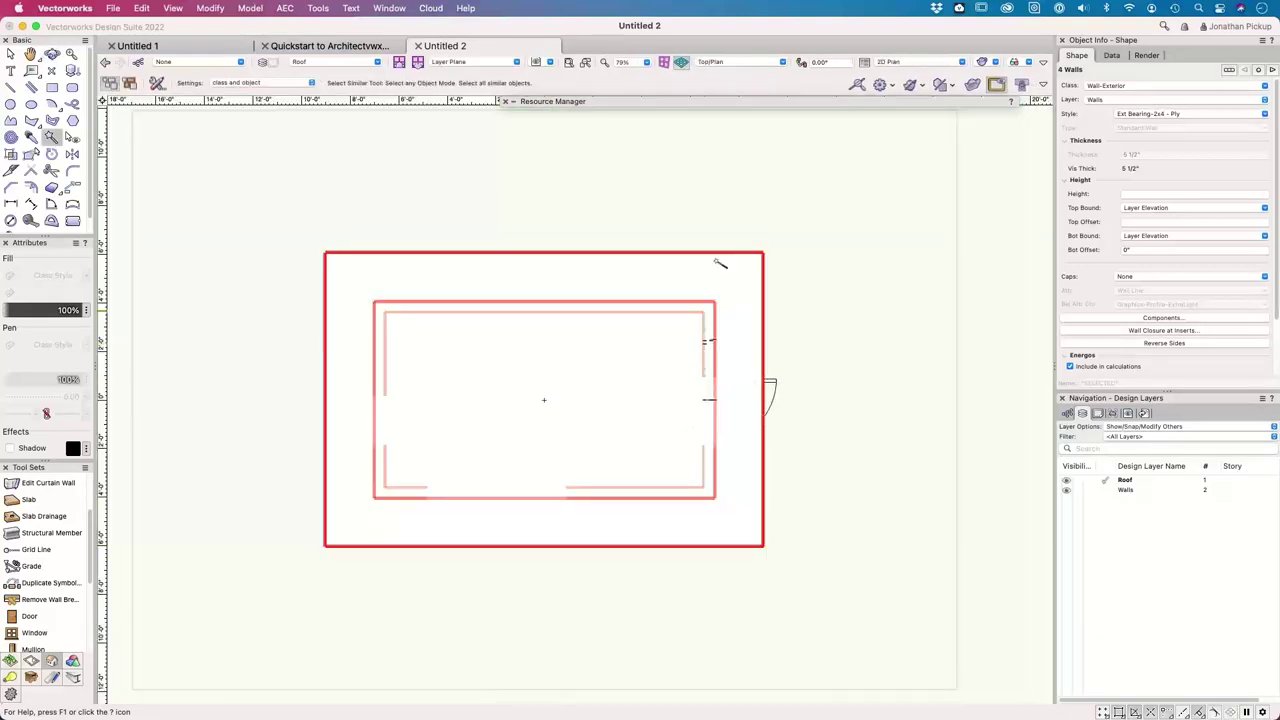
- Make the Walls design layer active and hide the Roof layer
key(x)
click(1108, 490)
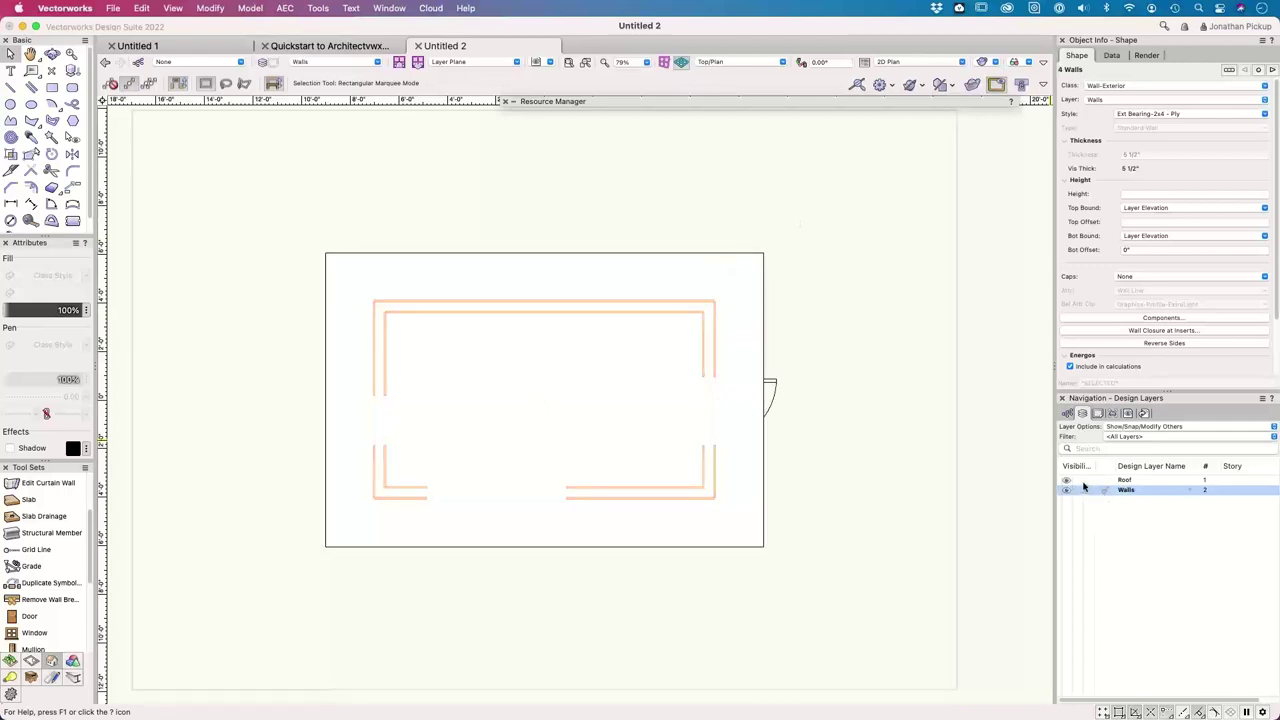
click(1076, 484)
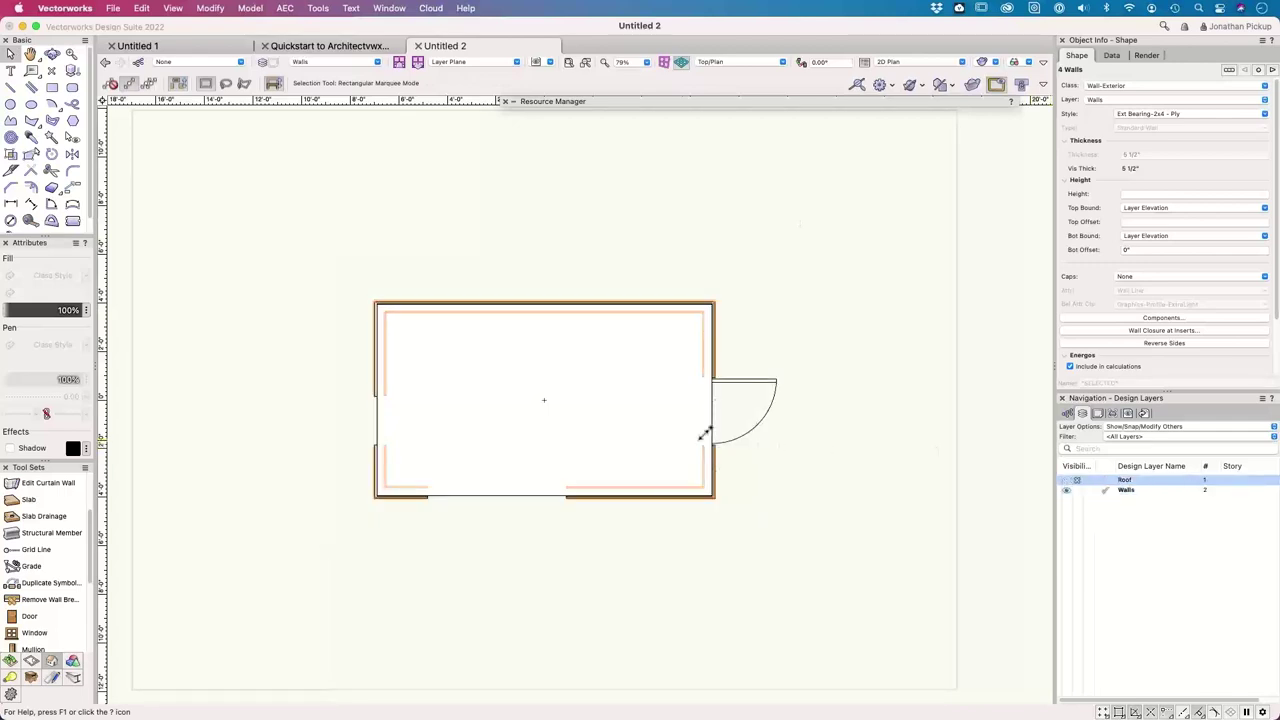
- Send the floor slab to the back of the stacking order, behind the walls
scroll(703, 431, up, 3)
click(796, 408)
click(591, 359)
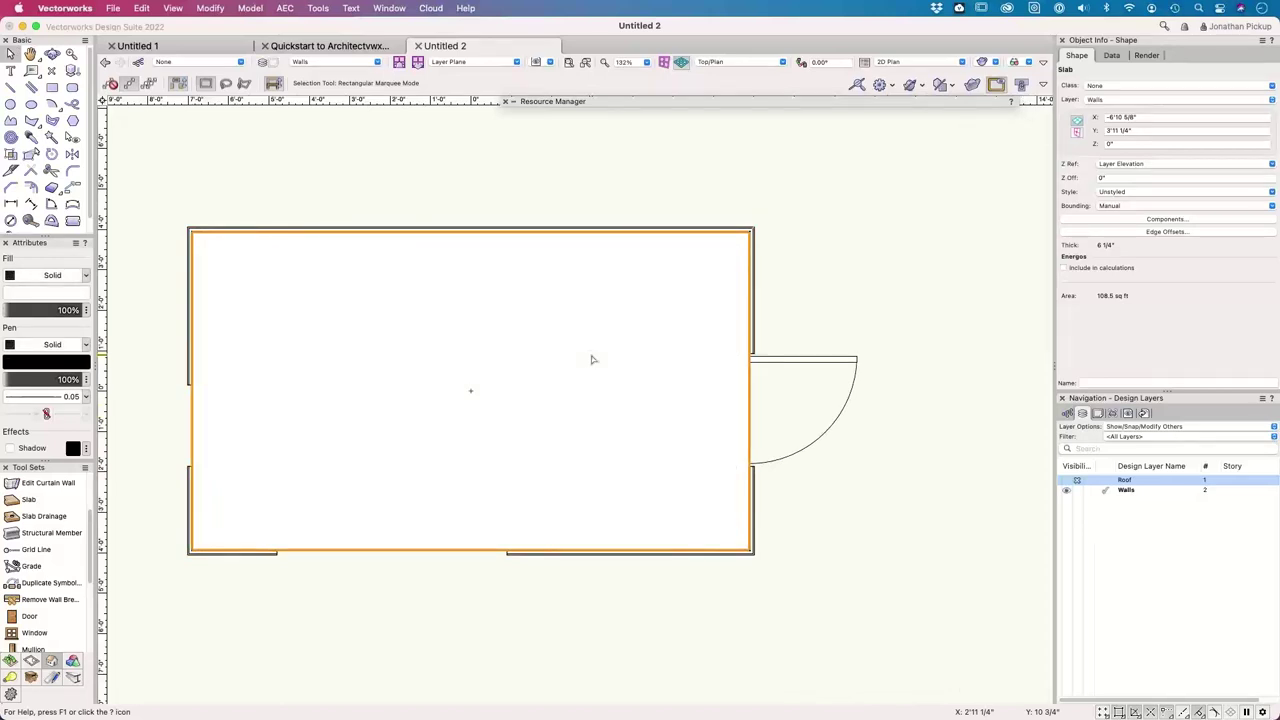
right_click(591, 359)
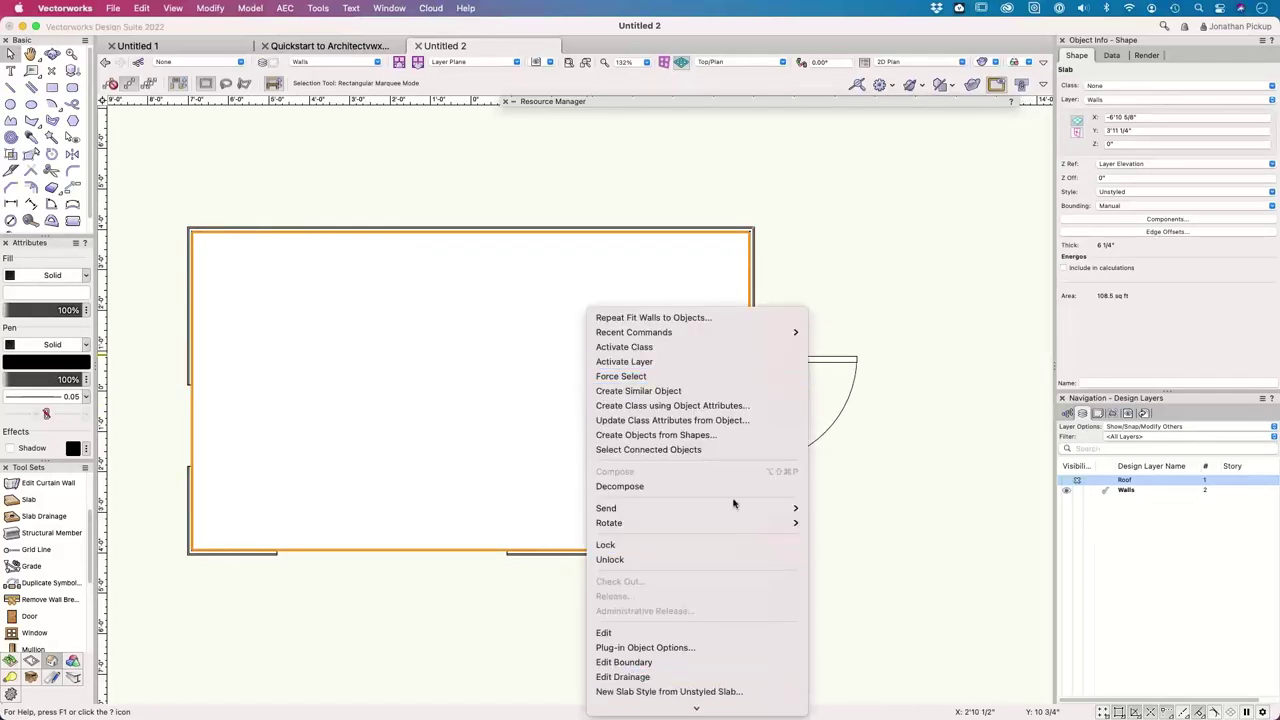
mouse_move(734, 506)
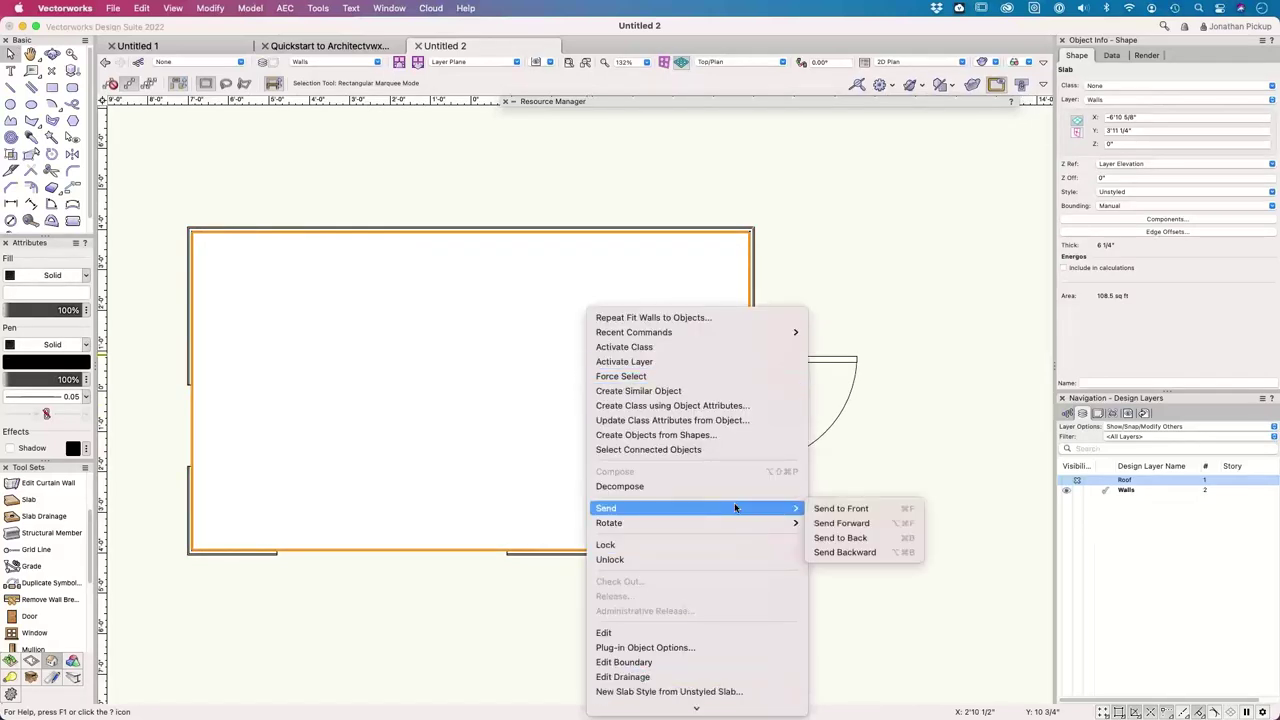
click(840, 538)
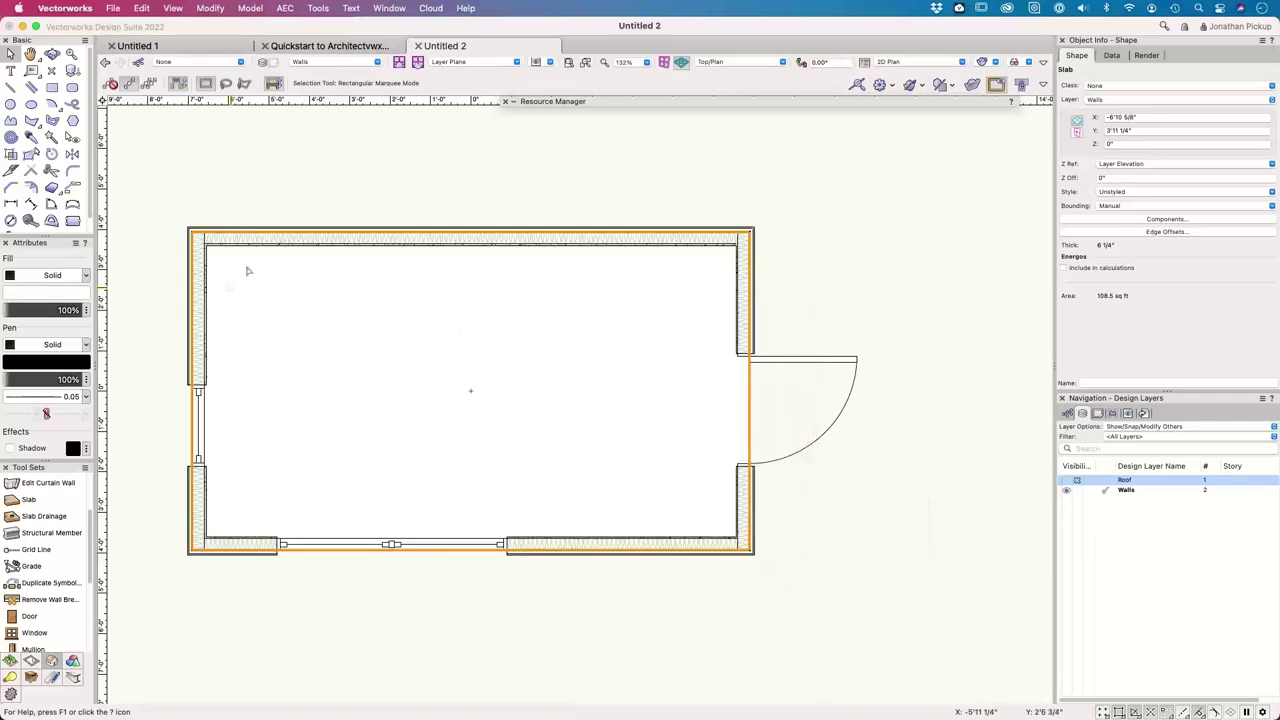
- Hide the Wall class group, including its Exterior class
click(268, 238)
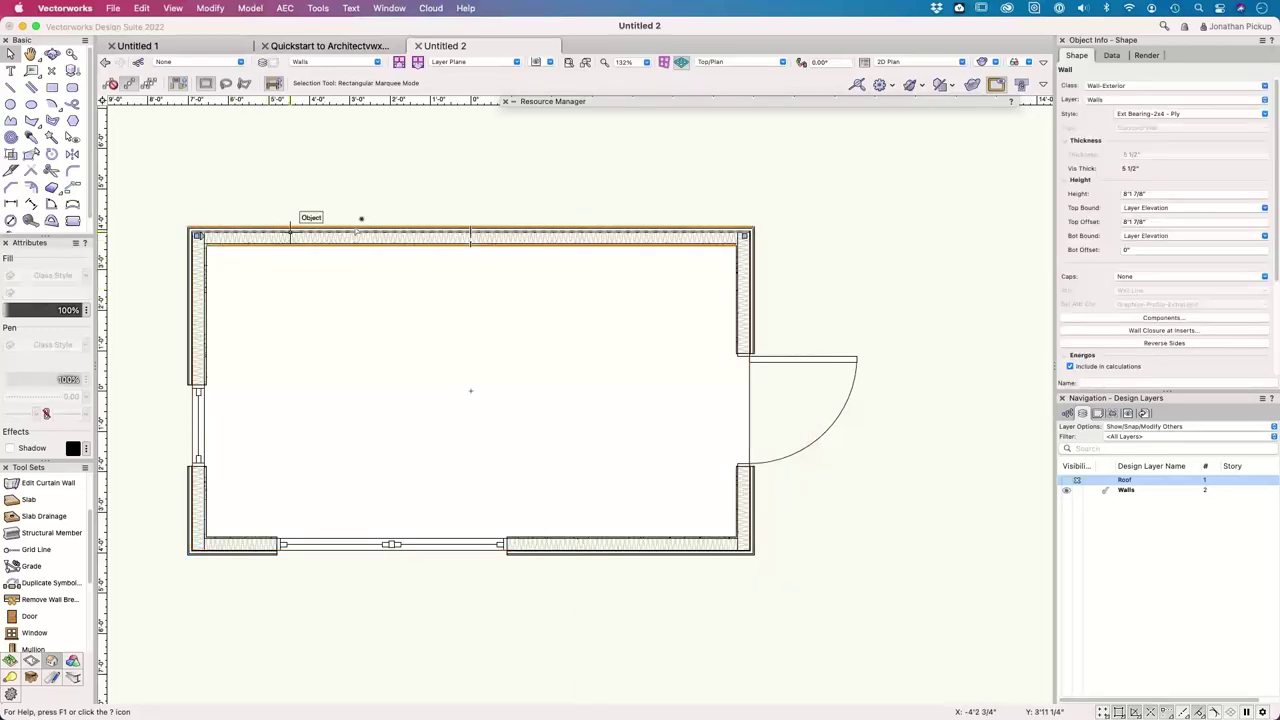
click(1068, 414)
scroll(1115, 588, down, 1)
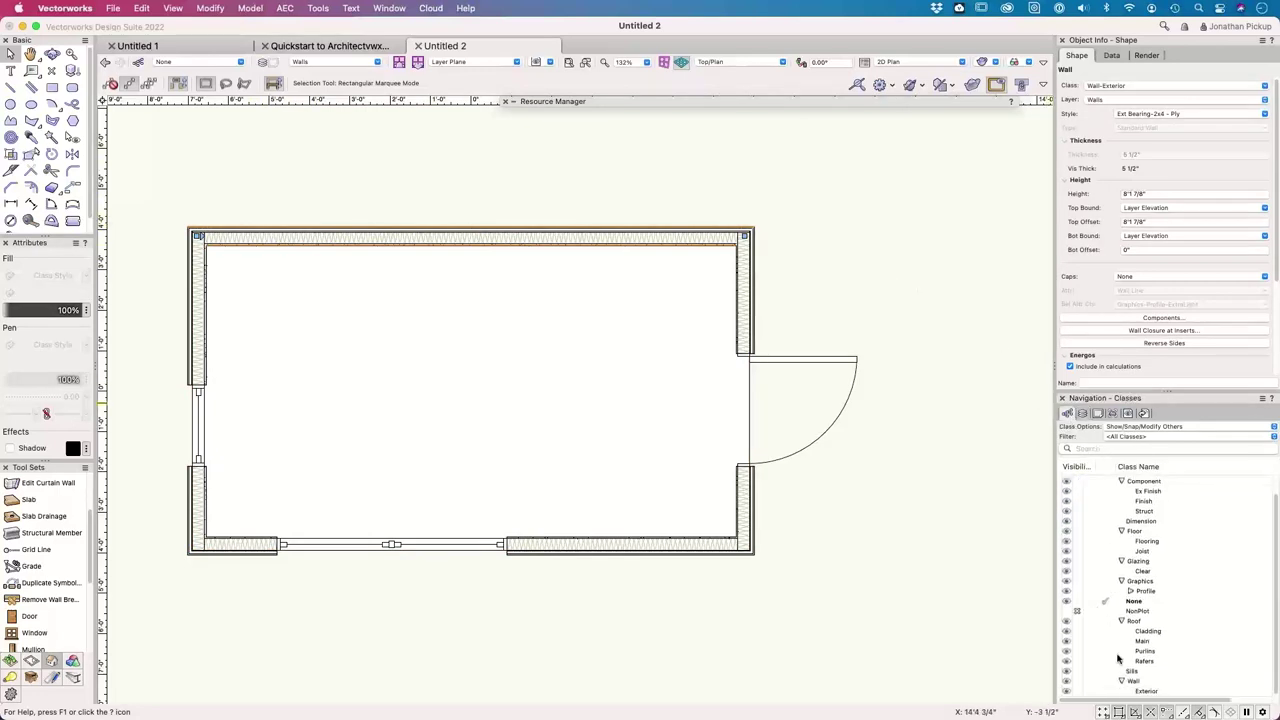
click(1077, 681)
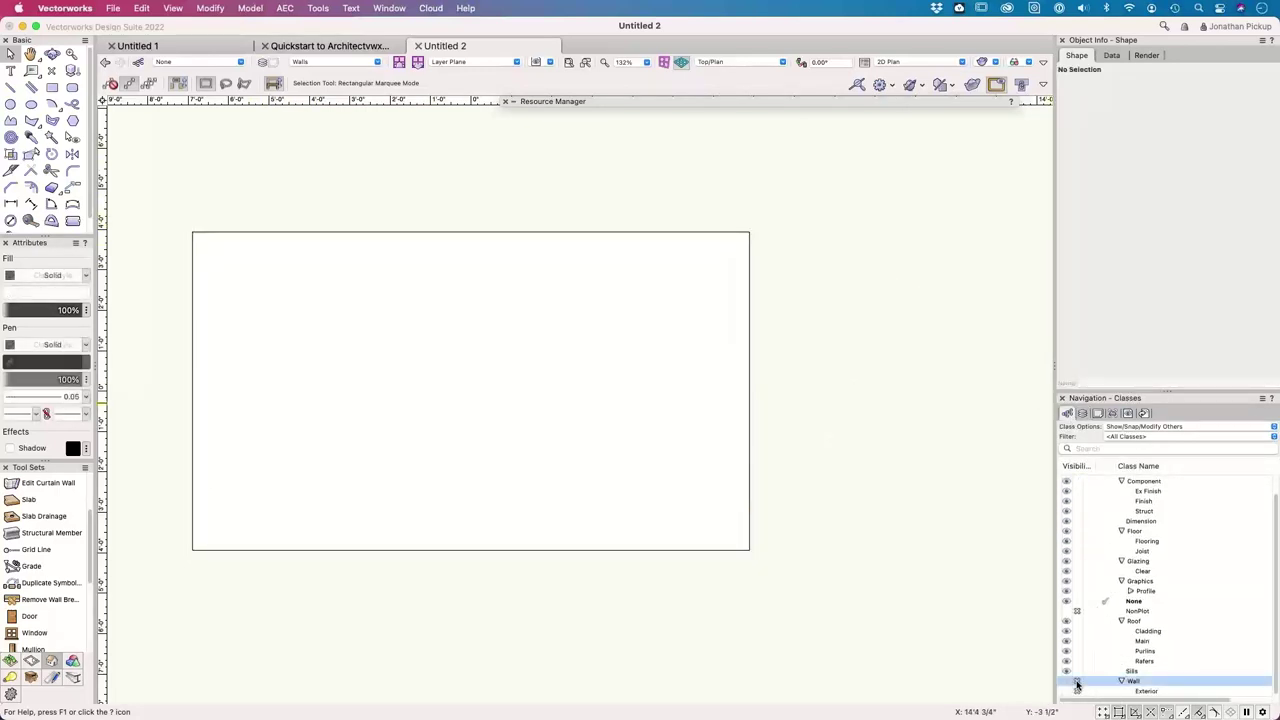
- With the floor slab selected, duplicate the Flooring class in the Floor group and name the copy Main
click(702, 444)
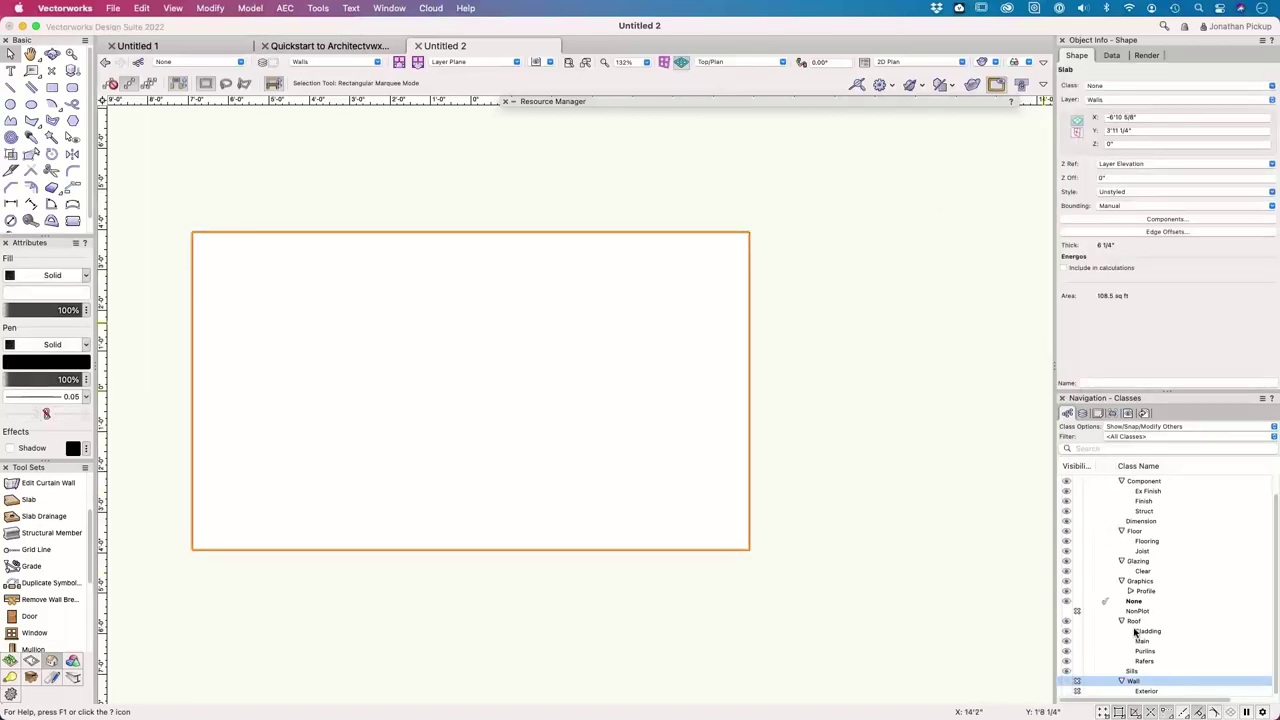
right_click(1142, 541)
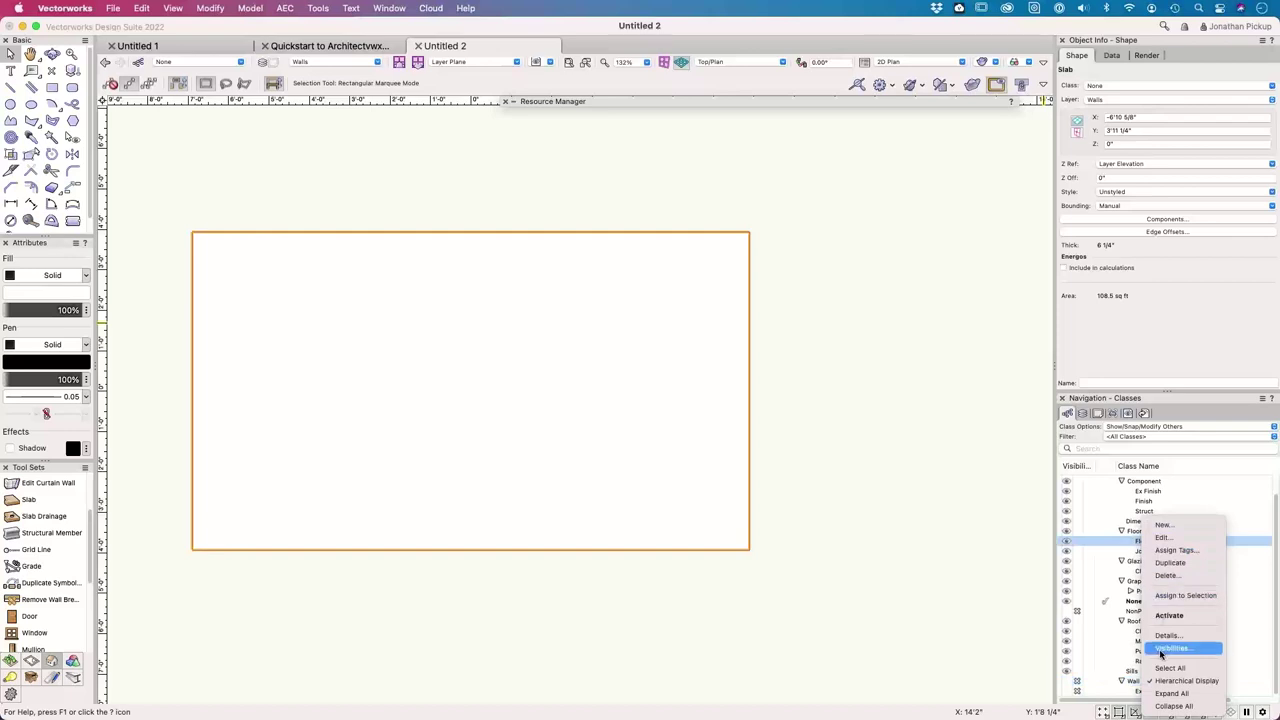
click(1166, 562)
click(1165, 551)
click(1164, 551)
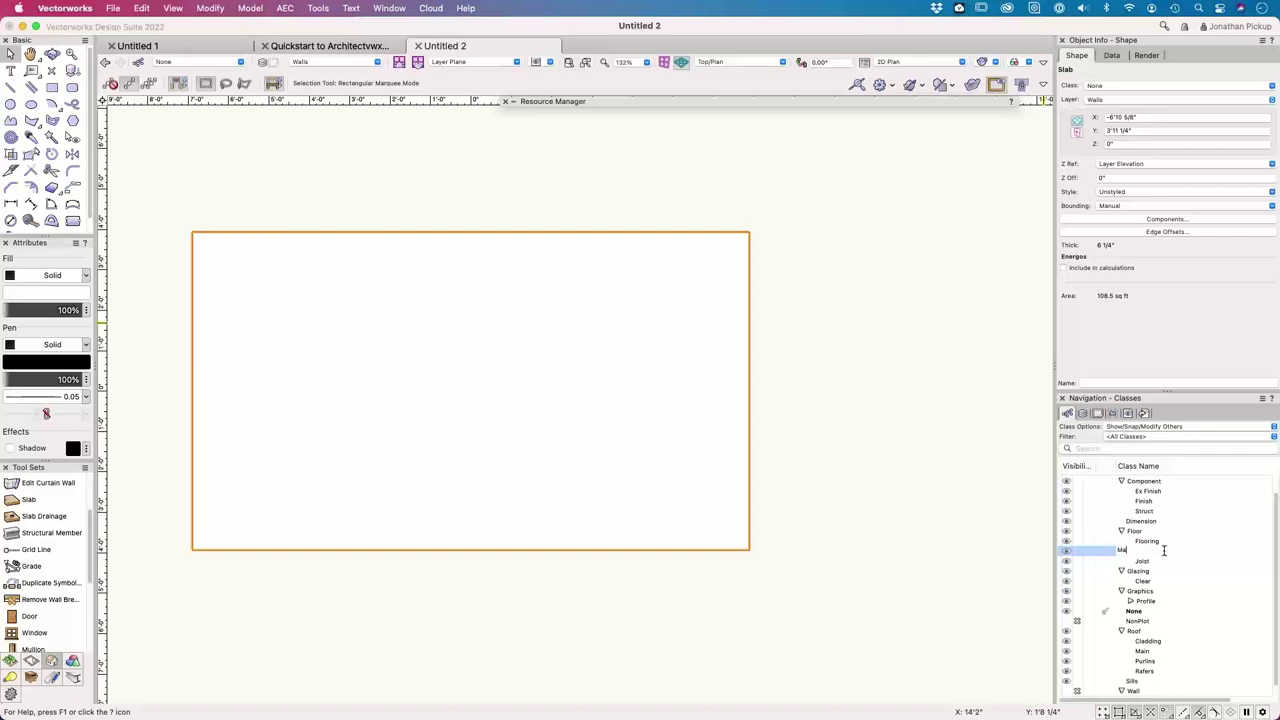
text(Main)
key(Return)
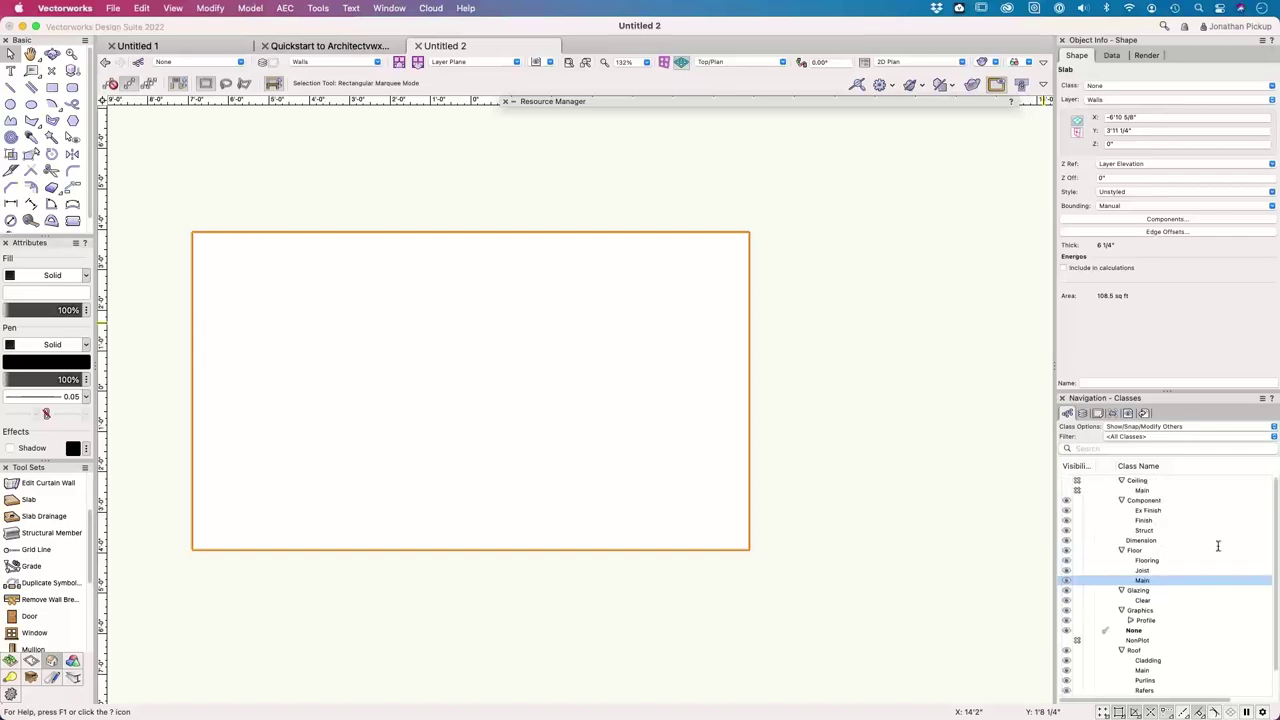
- Assign the floor slab to the Floor-Main class and check it by switching that class's visibility off and on
right_click(1149, 580)
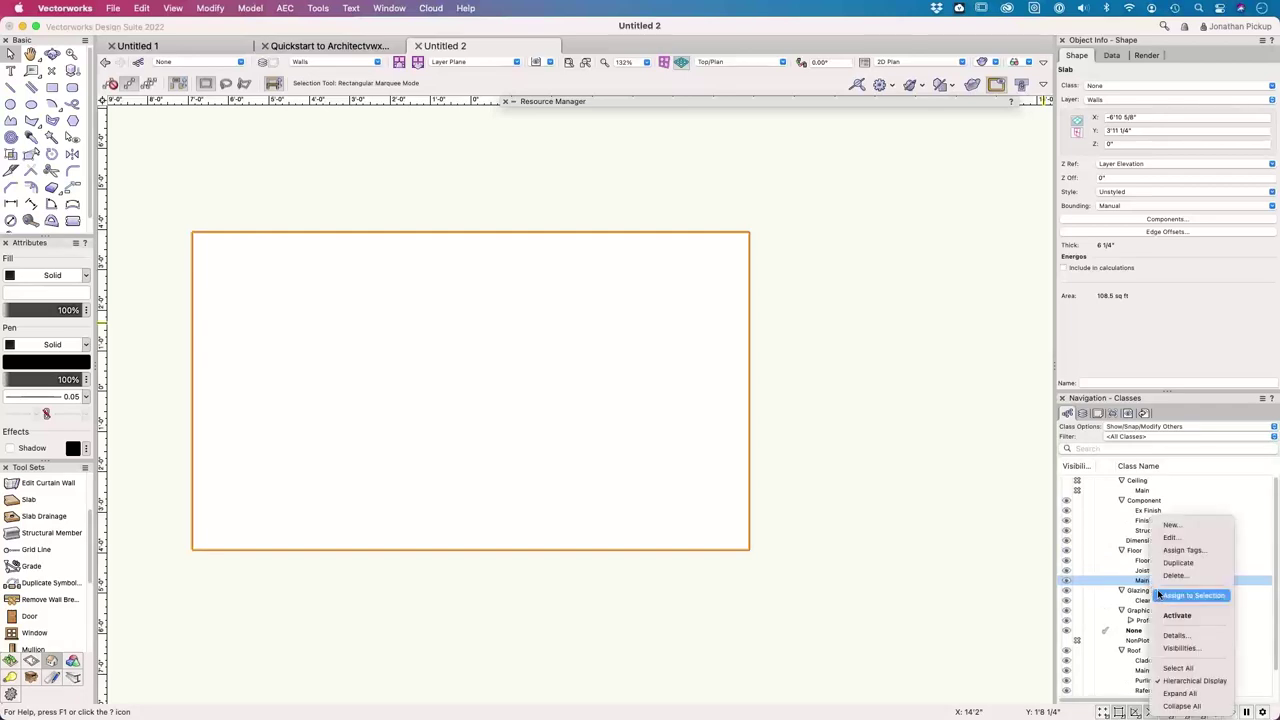
click(1158, 595)
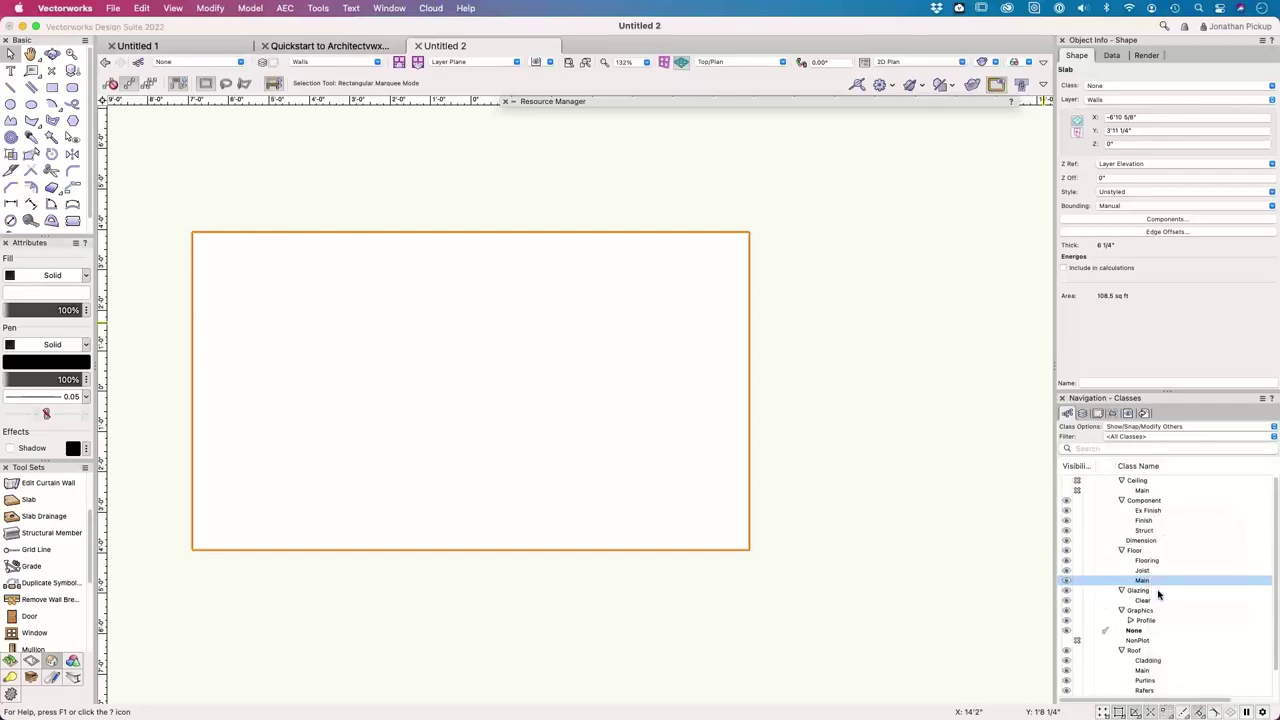
click(1077, 581)
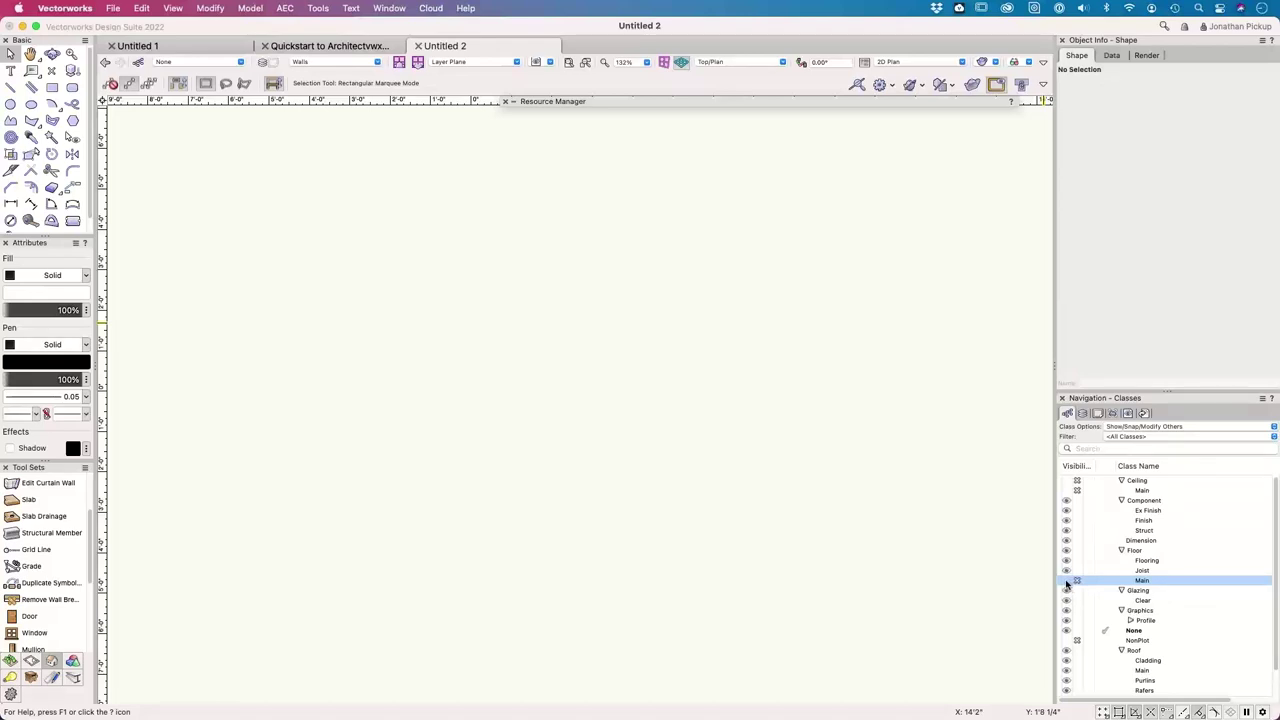
click(1066, 582)
- Start Create Joists for the floor slab, using its Joists component
click(223, 278)
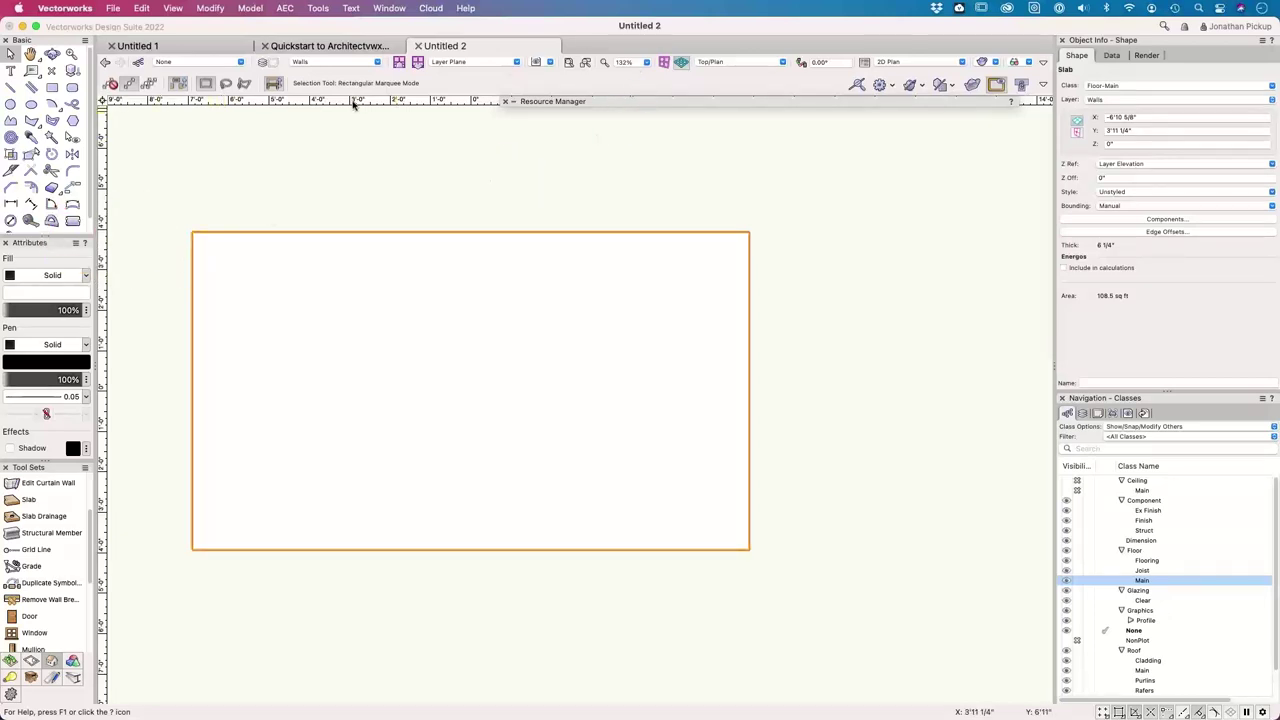
click(287, 10)
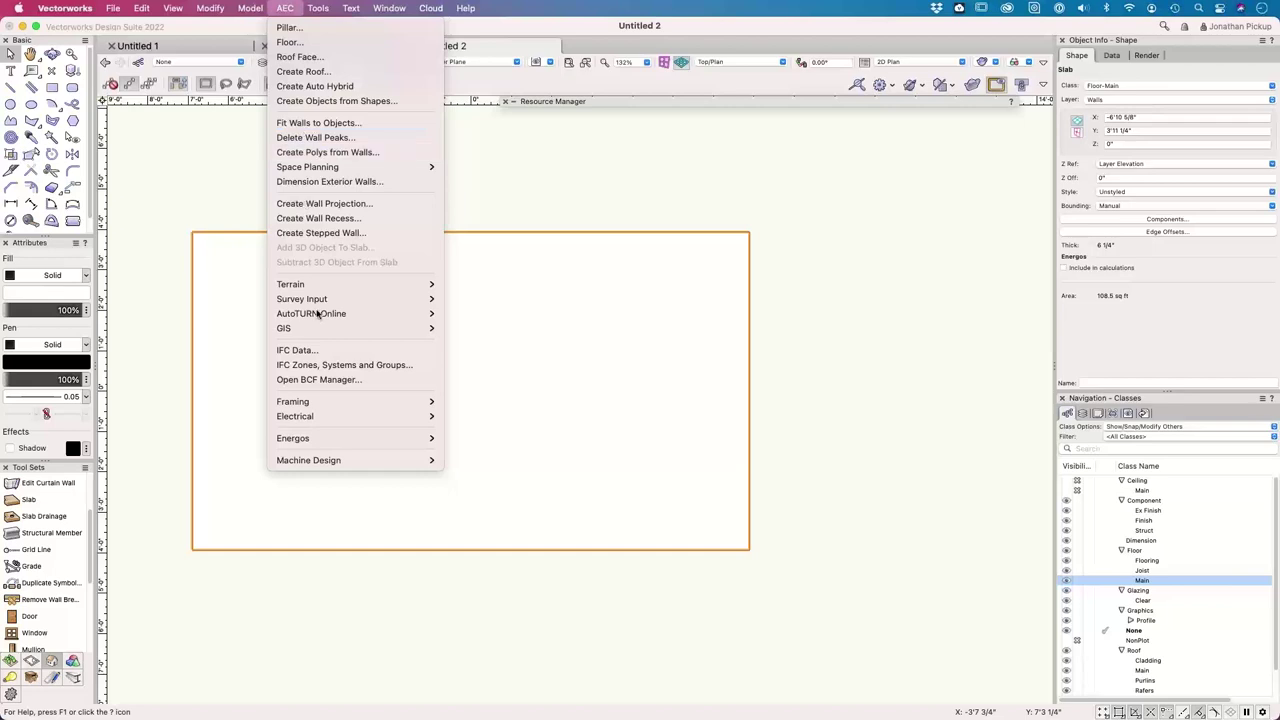
click(316, 402)
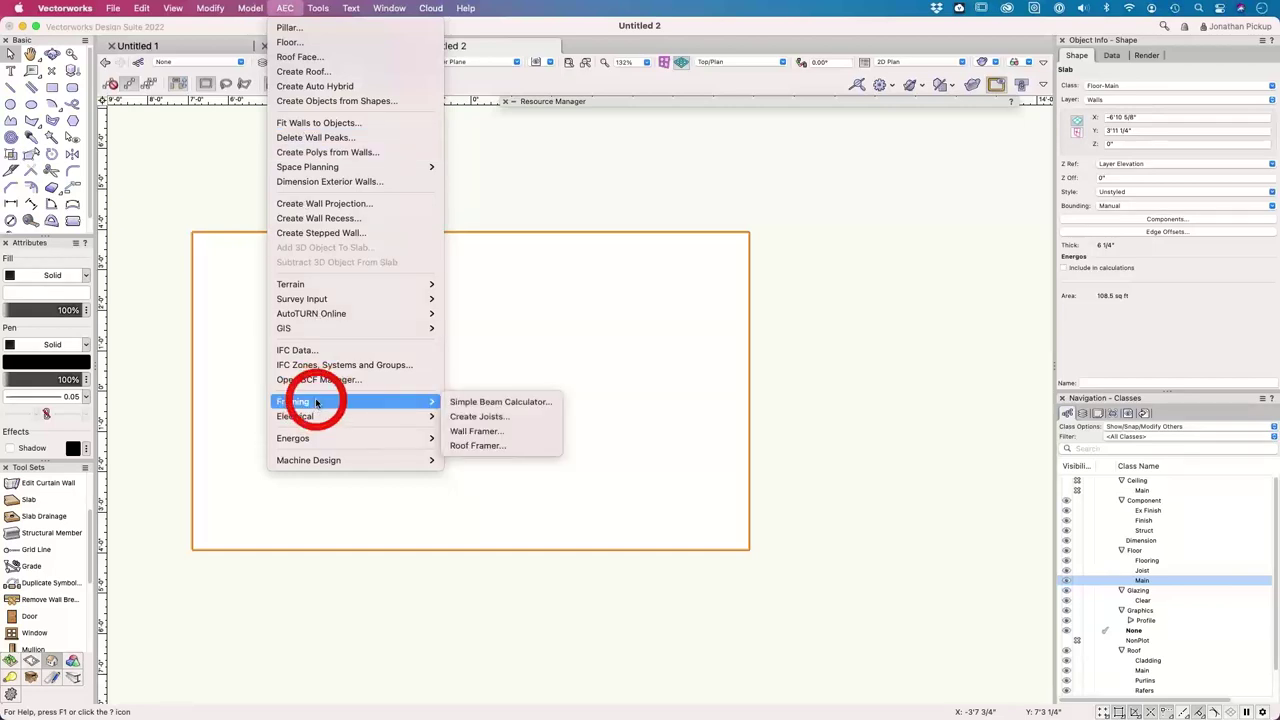
click(507, 423)
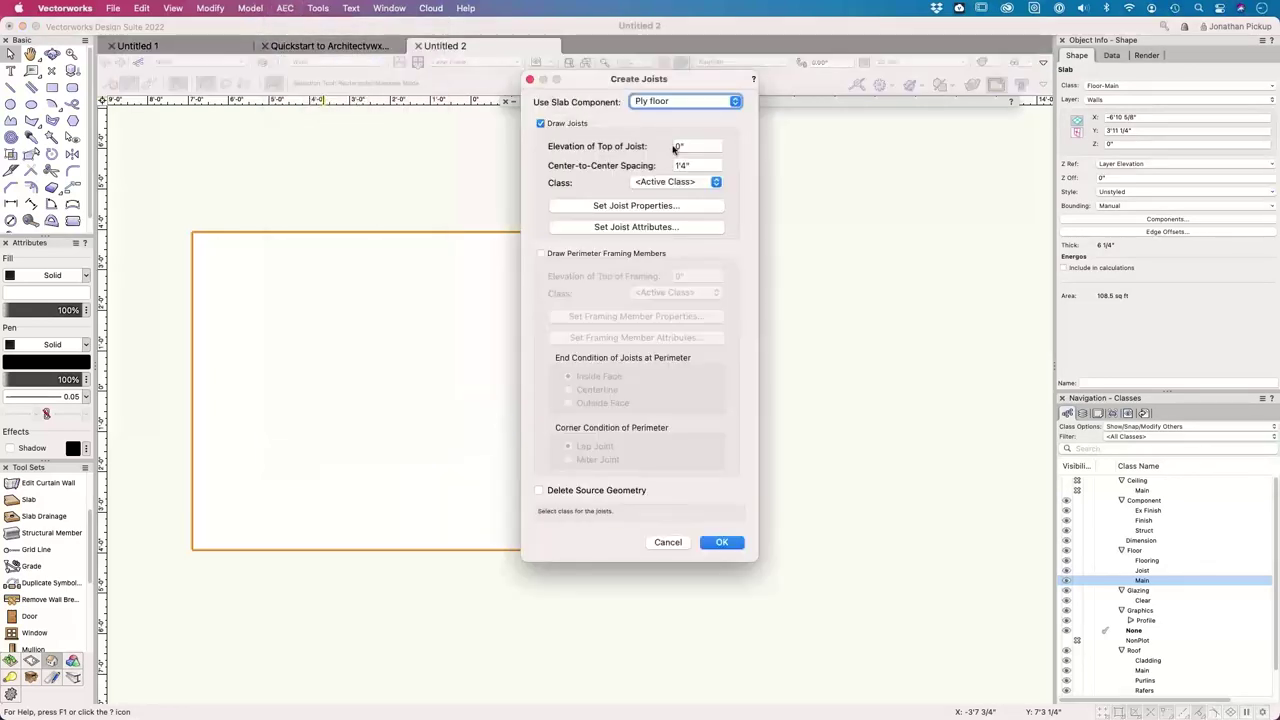
click(677, 102)
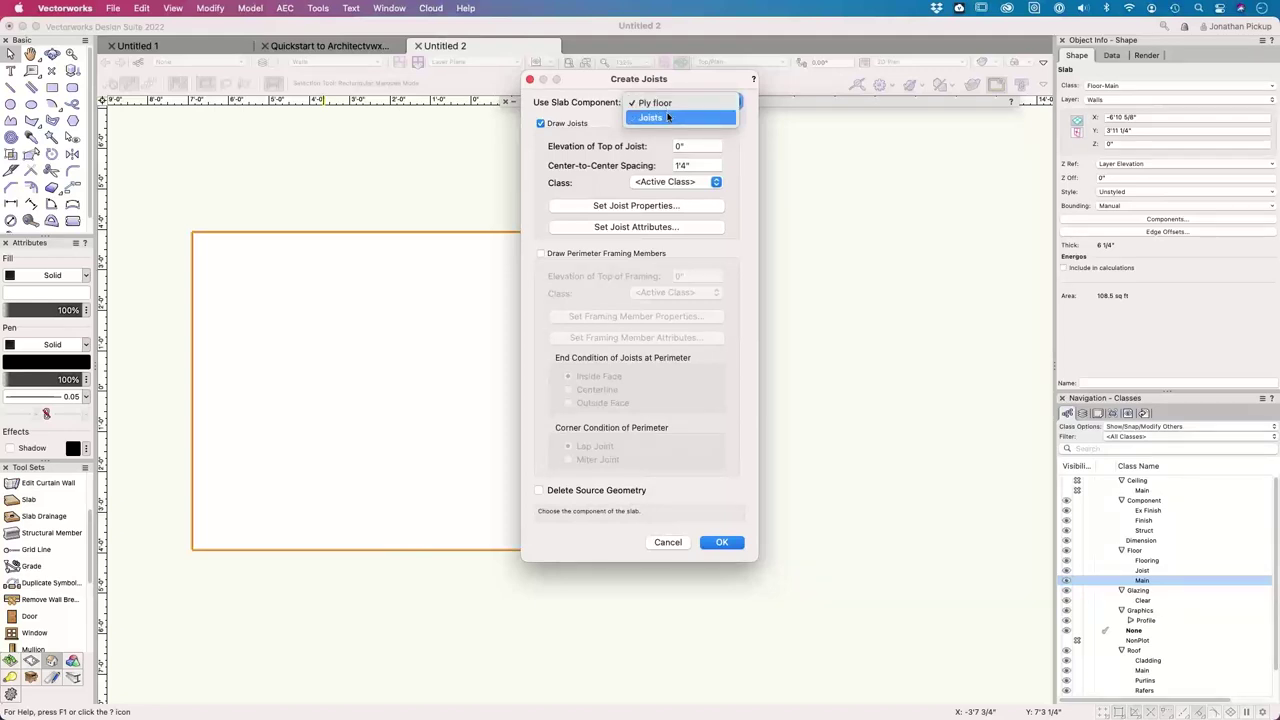
click(668, 118)
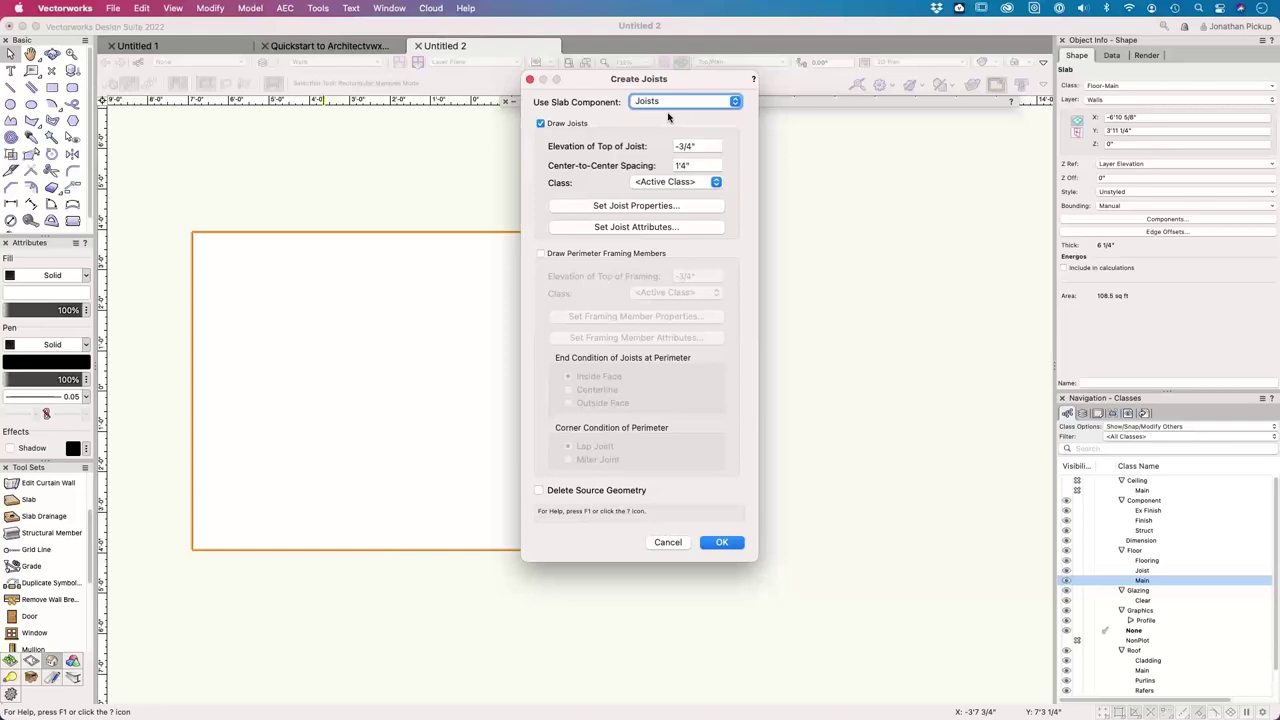
- Set the joists' center-to-center spacing to 18 and their class to Floor-Joist
click(674, 166)
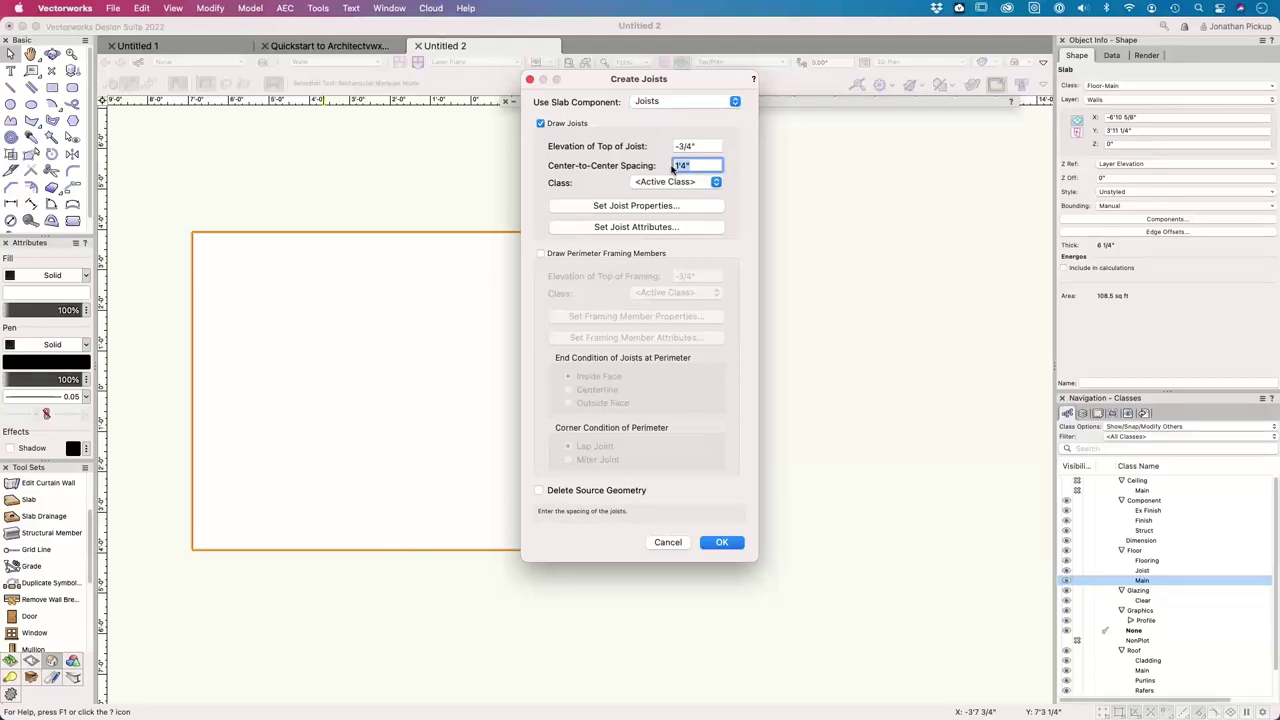
text(2)
key(Tab)
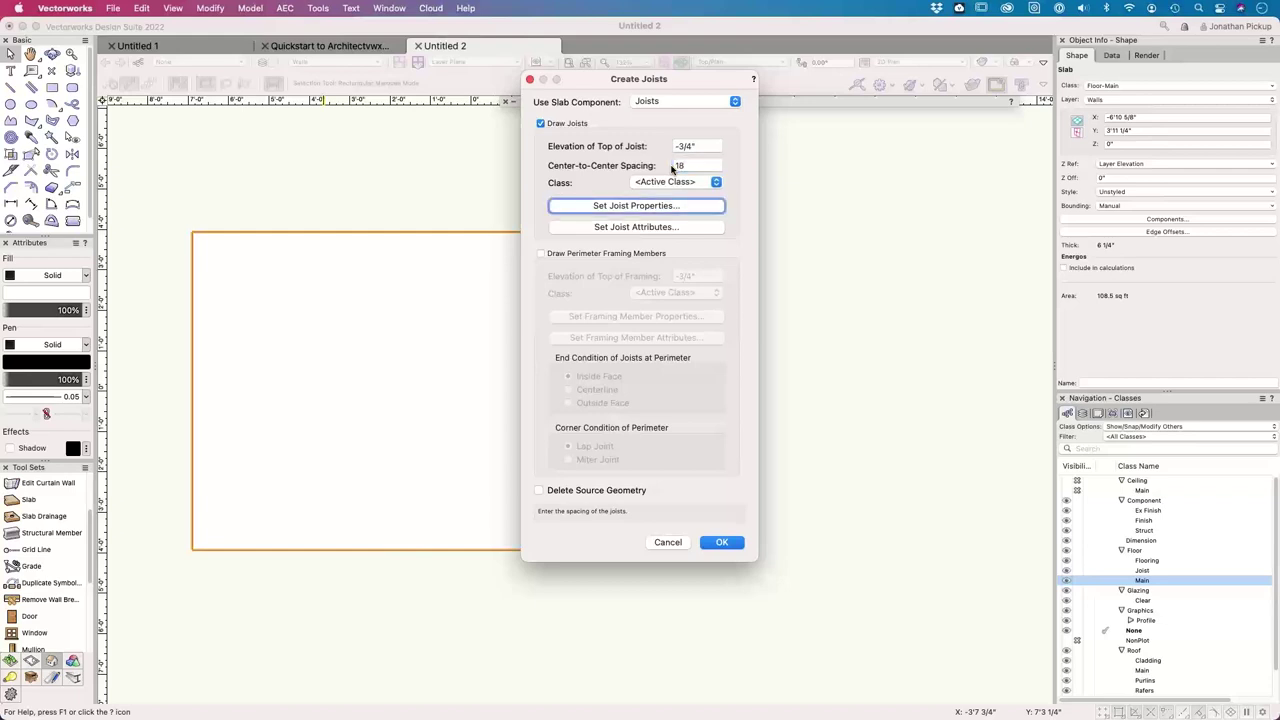
click(707, 181)
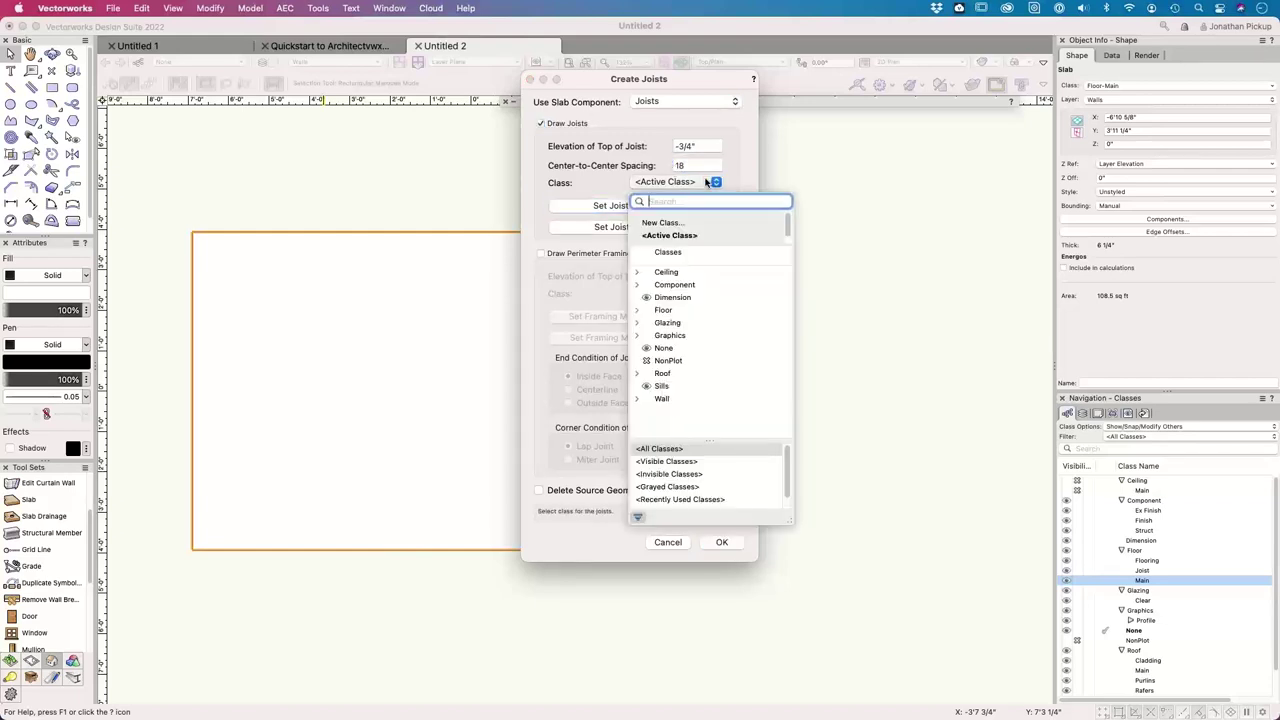
click(638, 311)
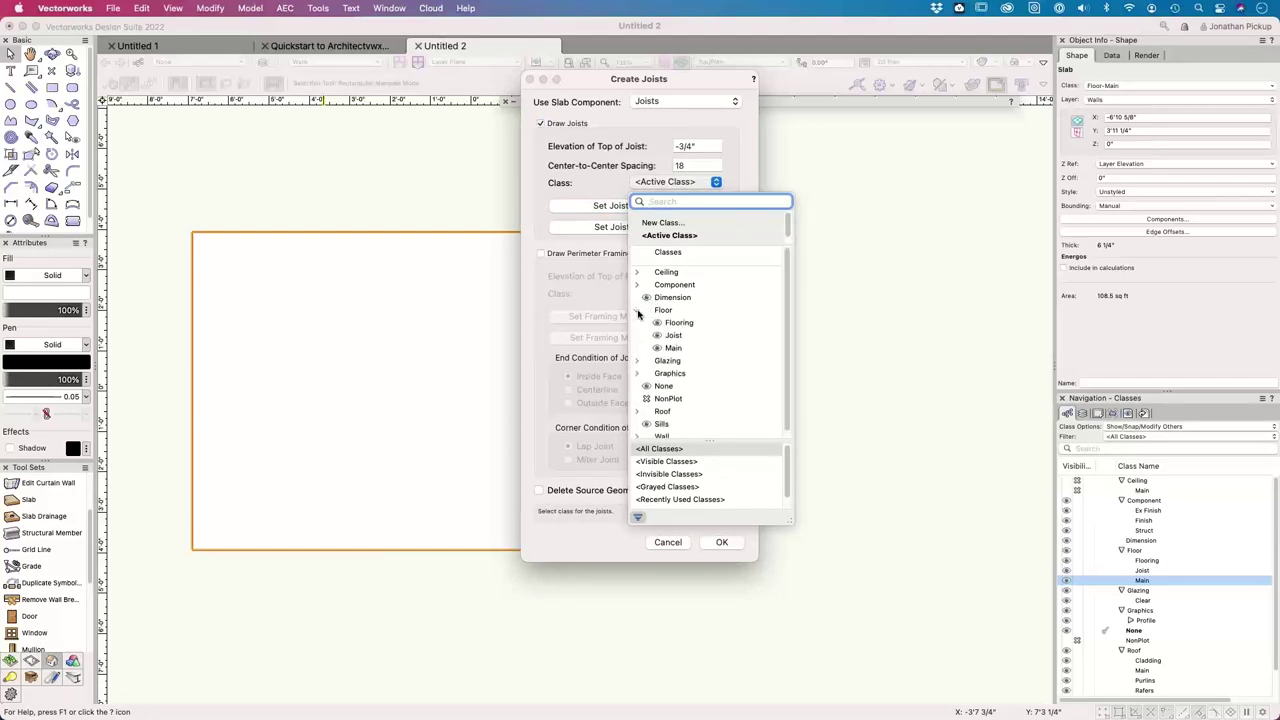
click(670, 337)
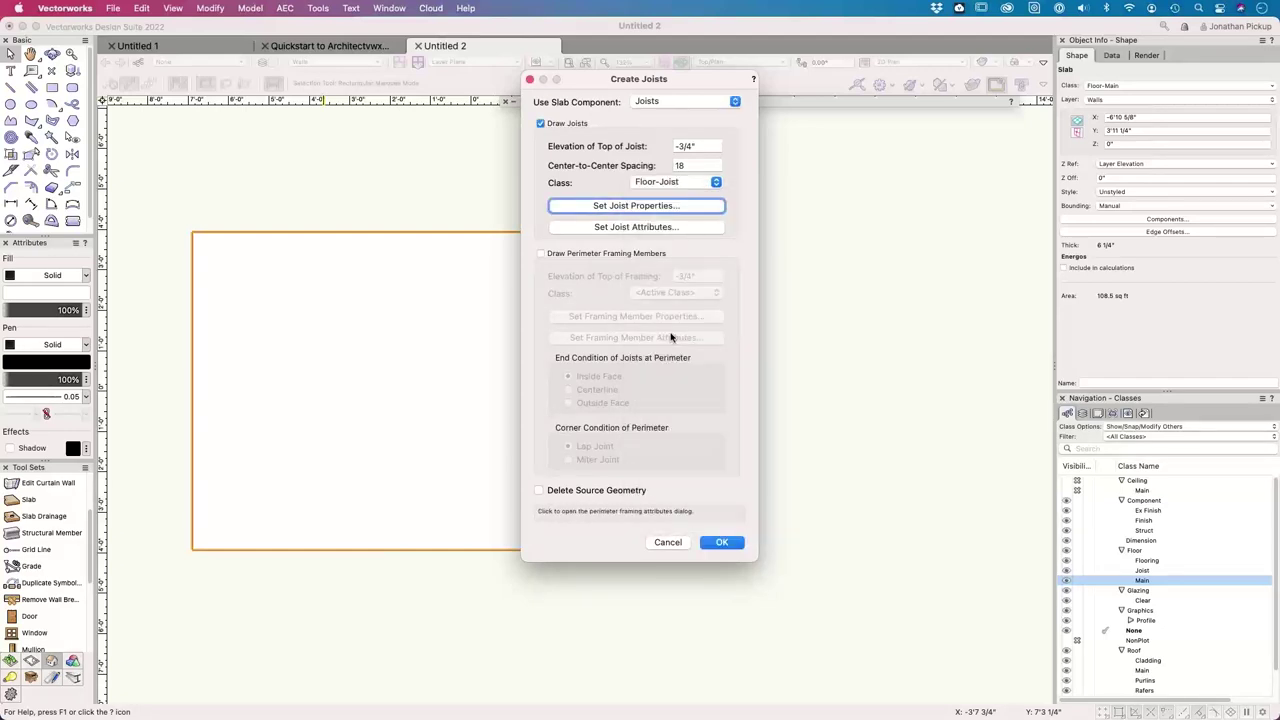
- Set the joist width to 45mm and the 2D display to Width in the joist properties
click(659, 208)
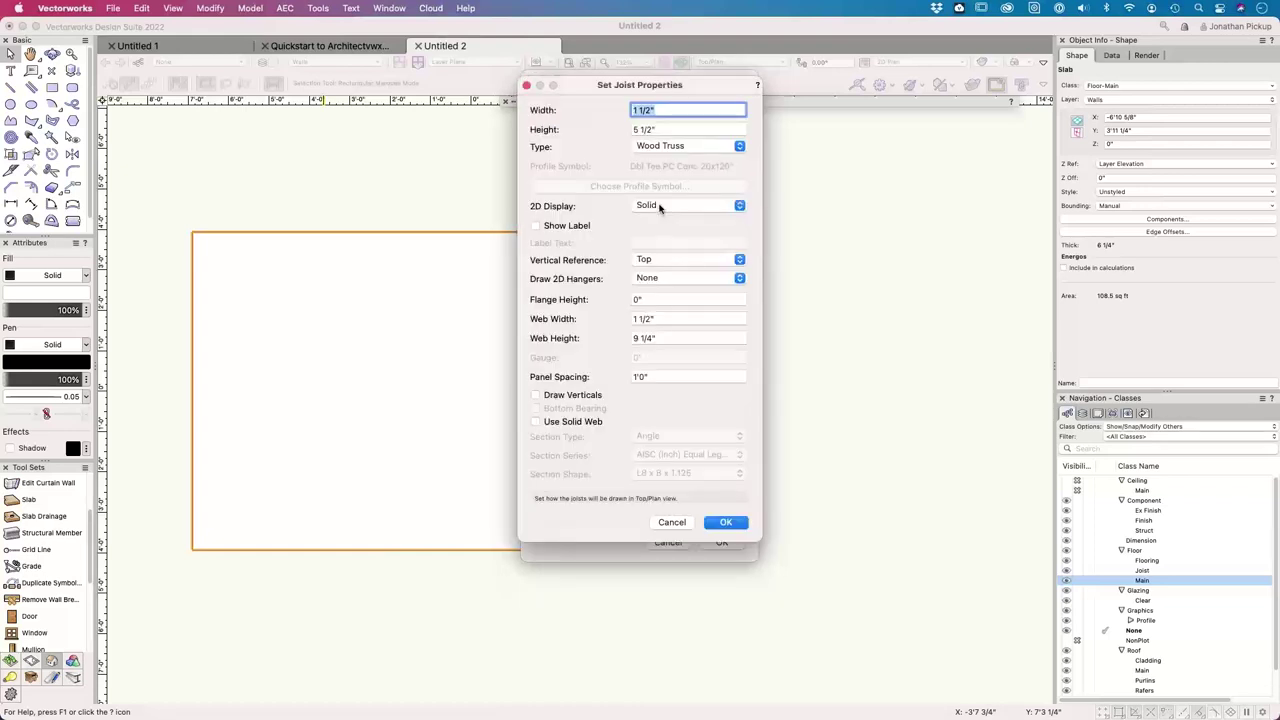
text(45mm)
key(Tab)
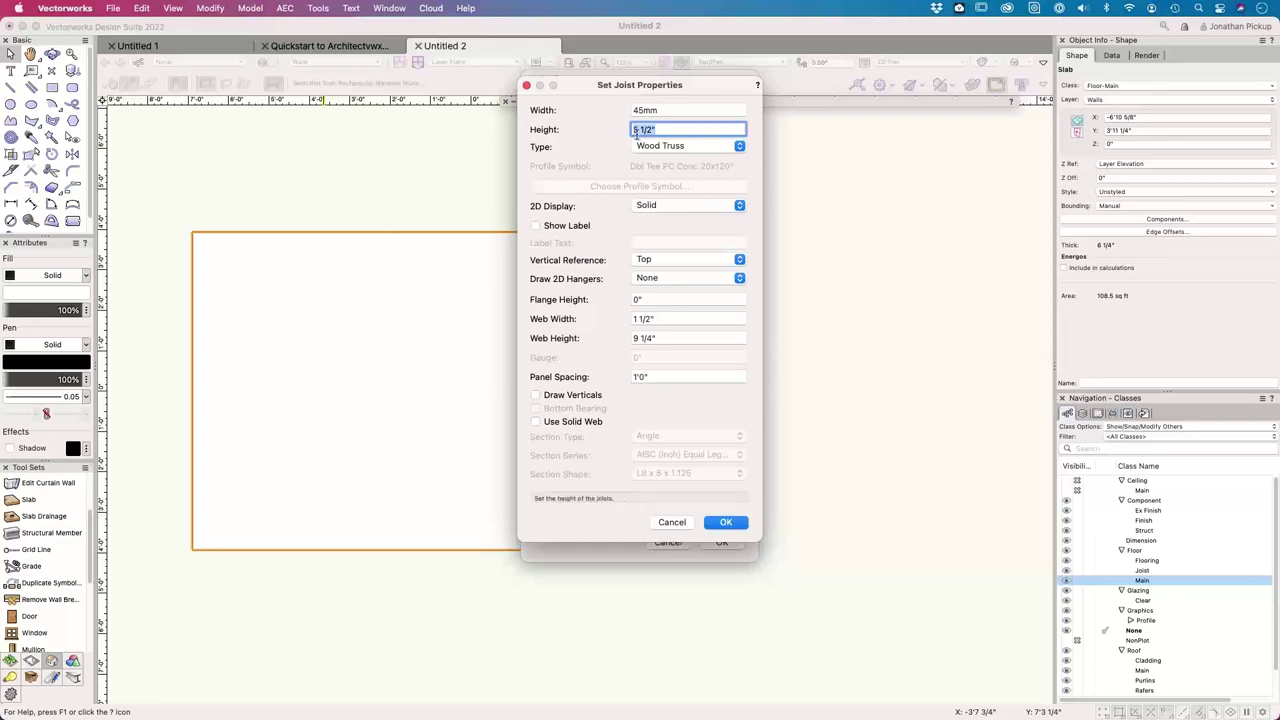
click(663, 208)
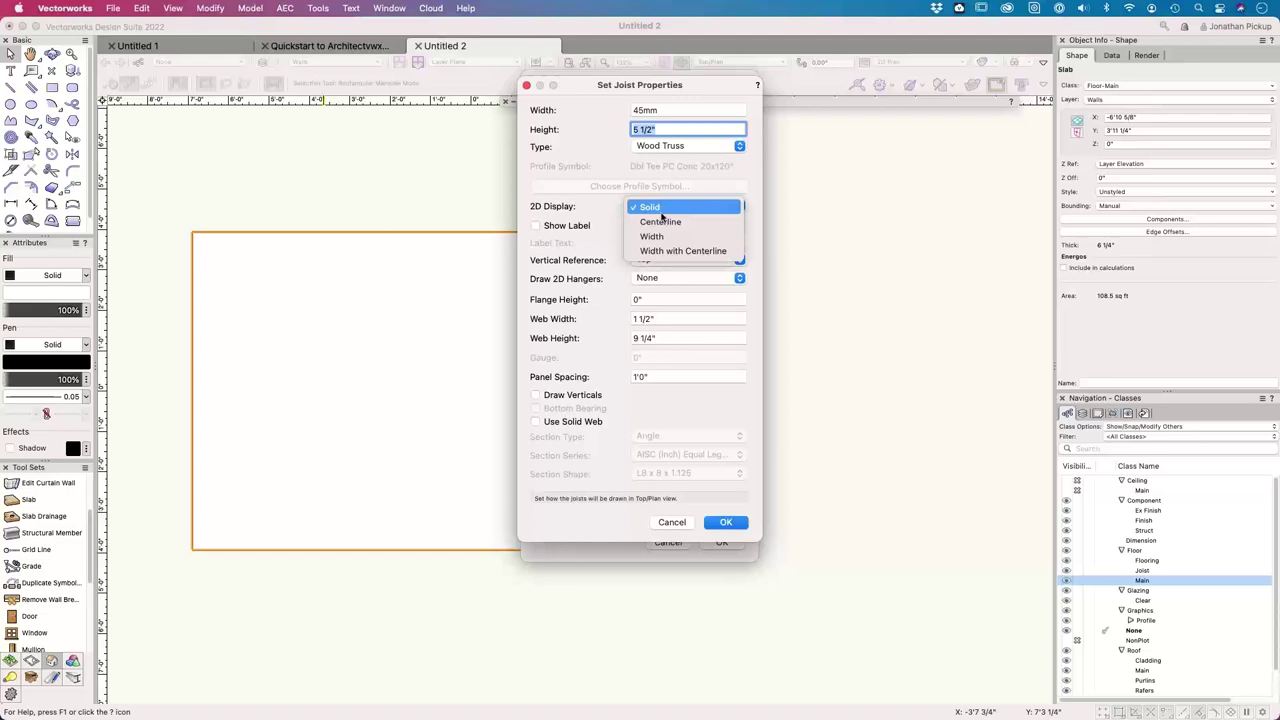
click(655, 237)
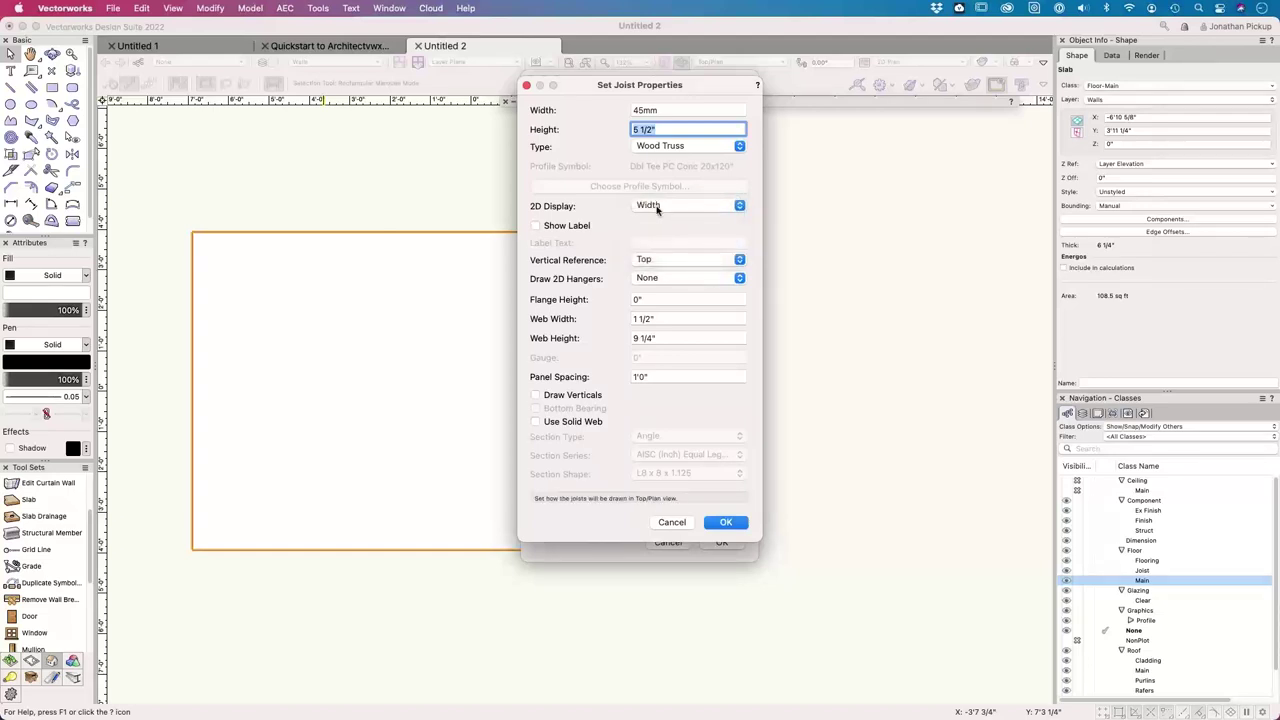
click(648, 206)
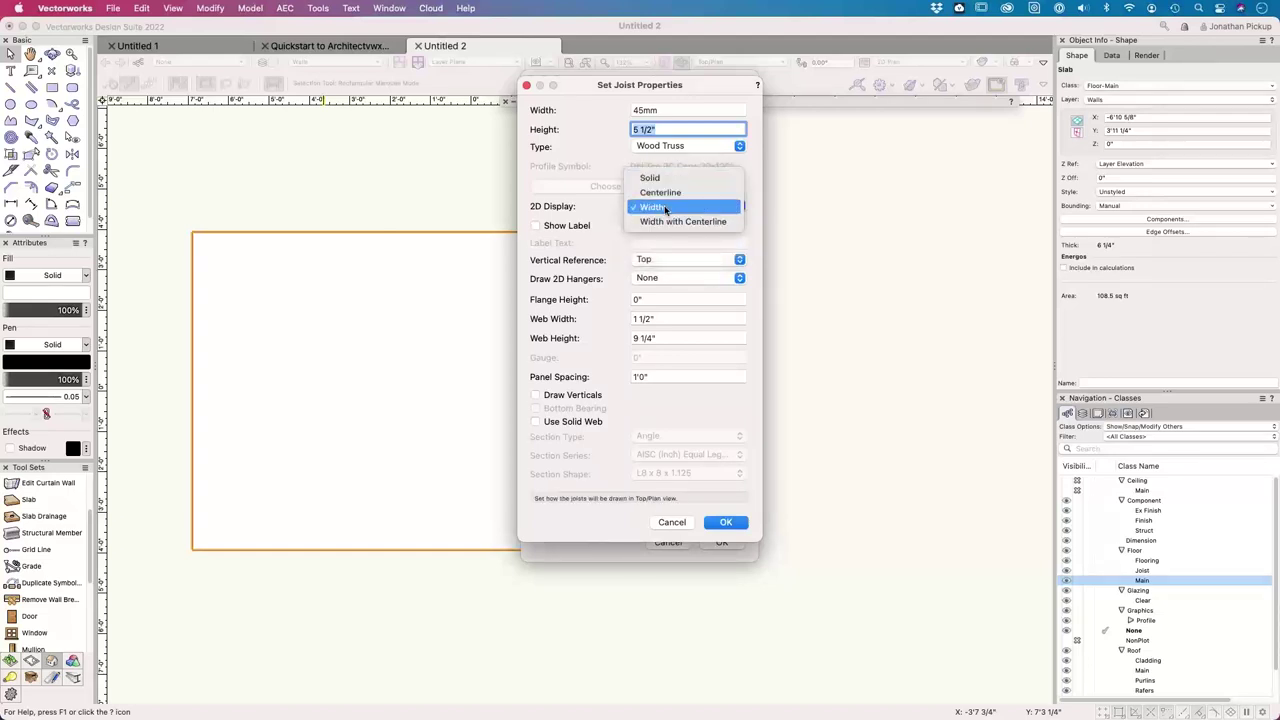
click(665, 208)
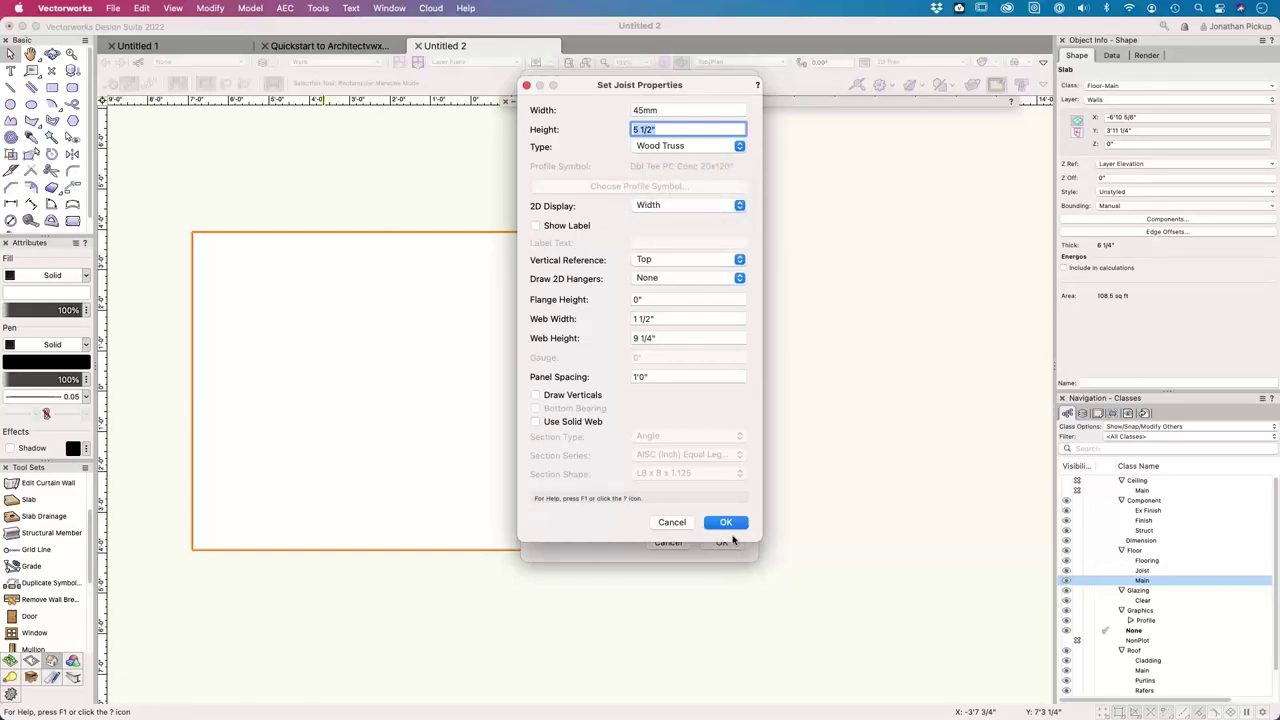
click(731, 526)
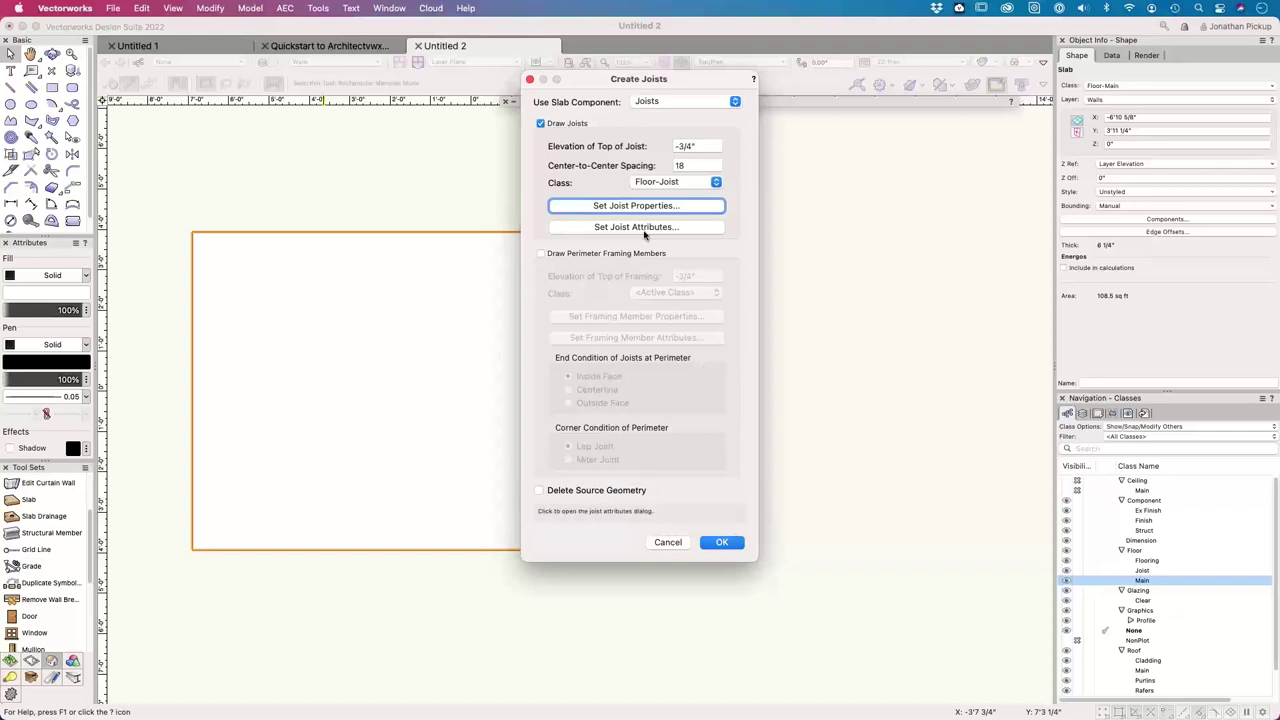
- Include perimeter framing members with the joists and assign them to the Floor-Joist class
click(572, 254)
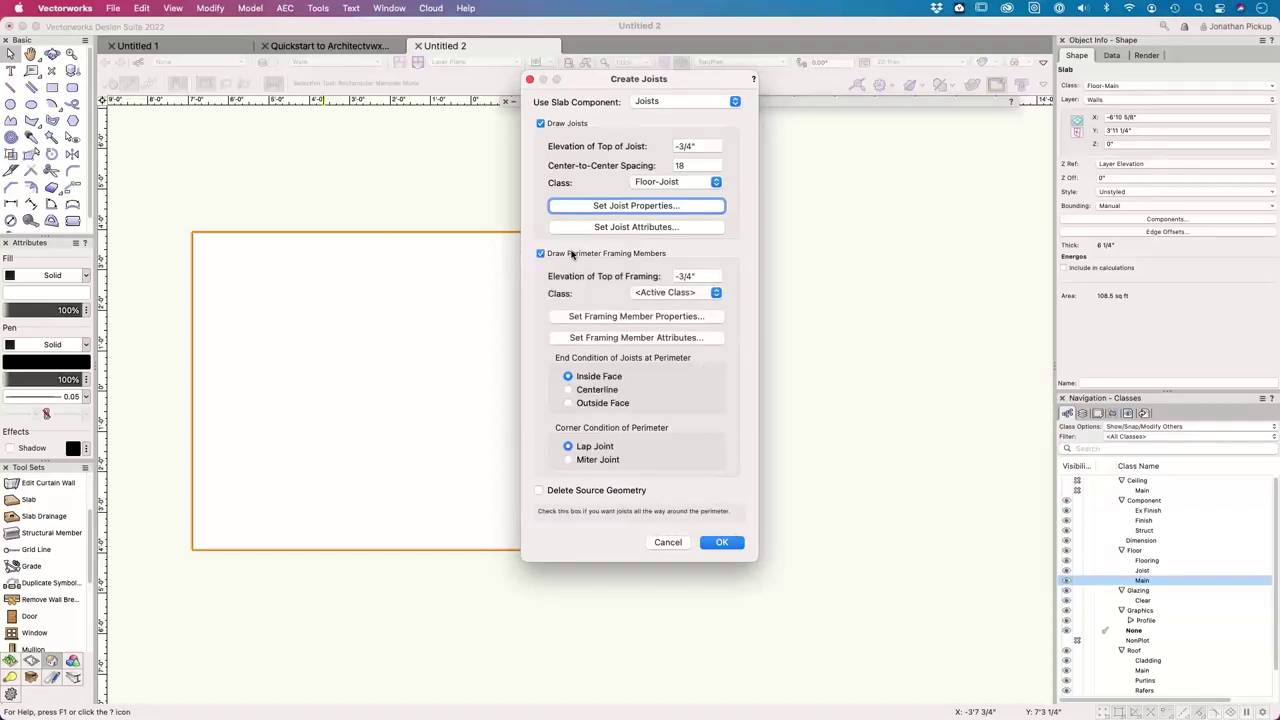
click(690, 295)
click(640, 410)
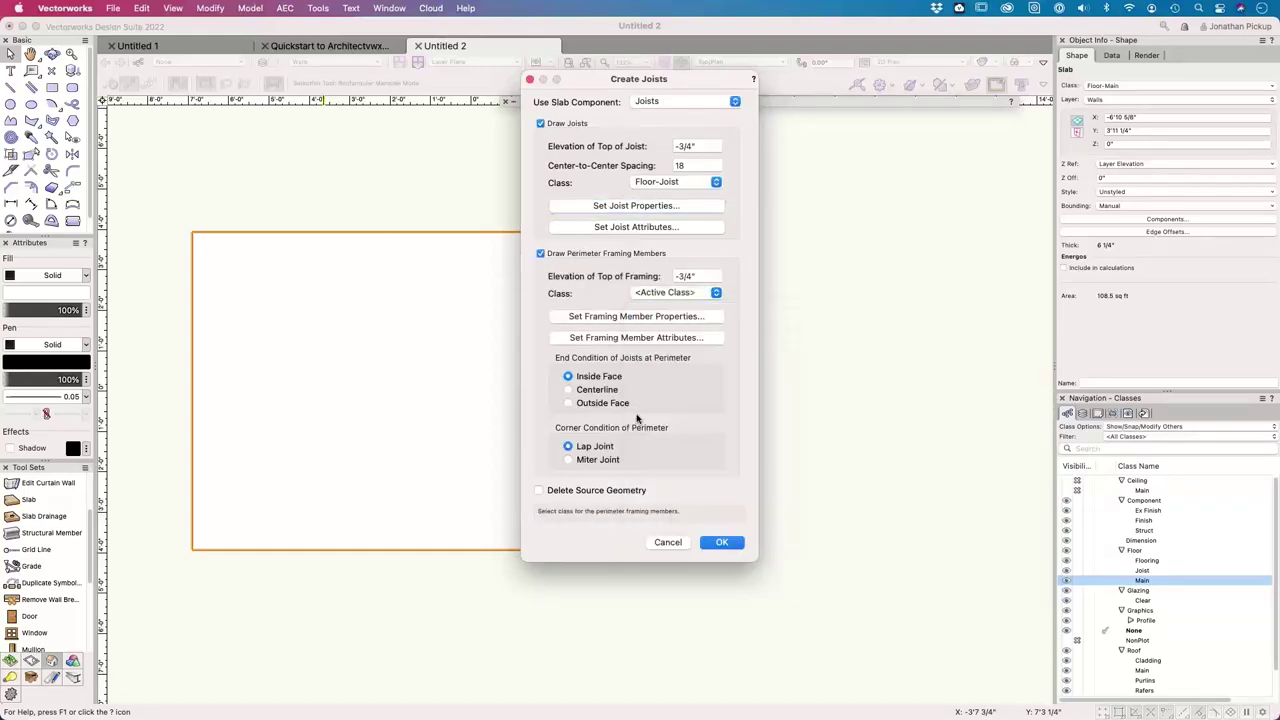
click(650, 317)
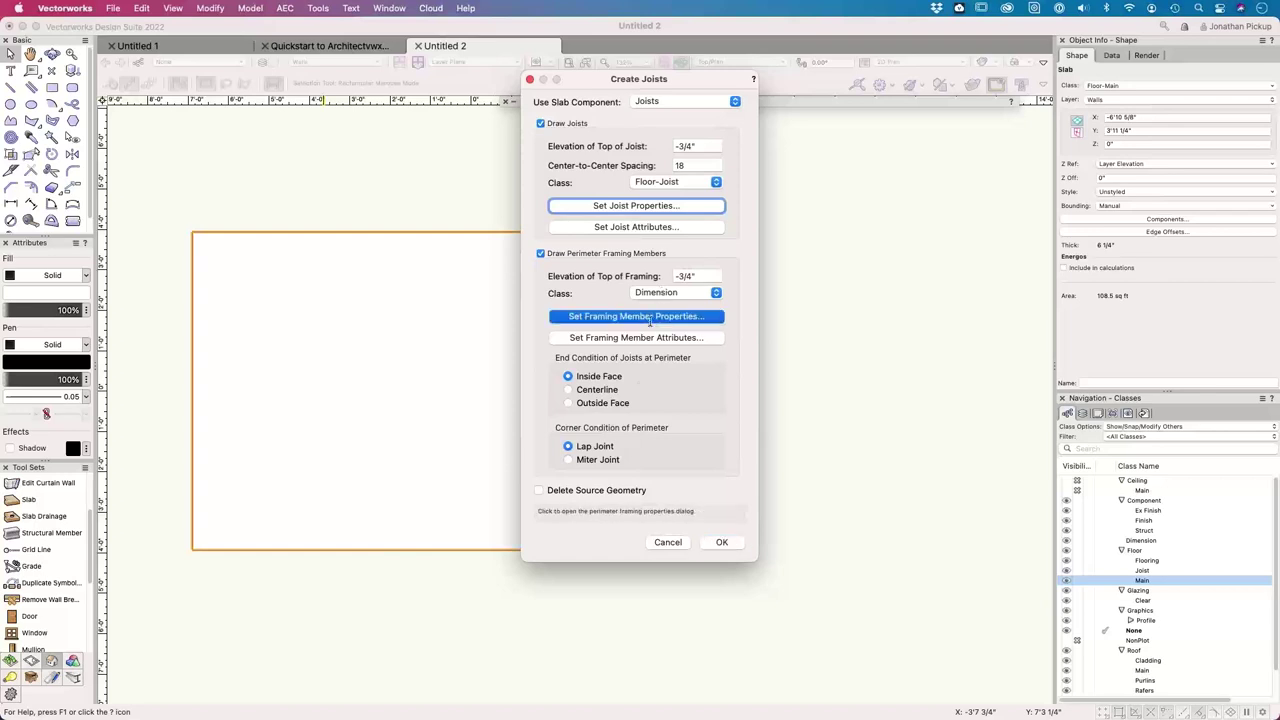
click(724, 528)
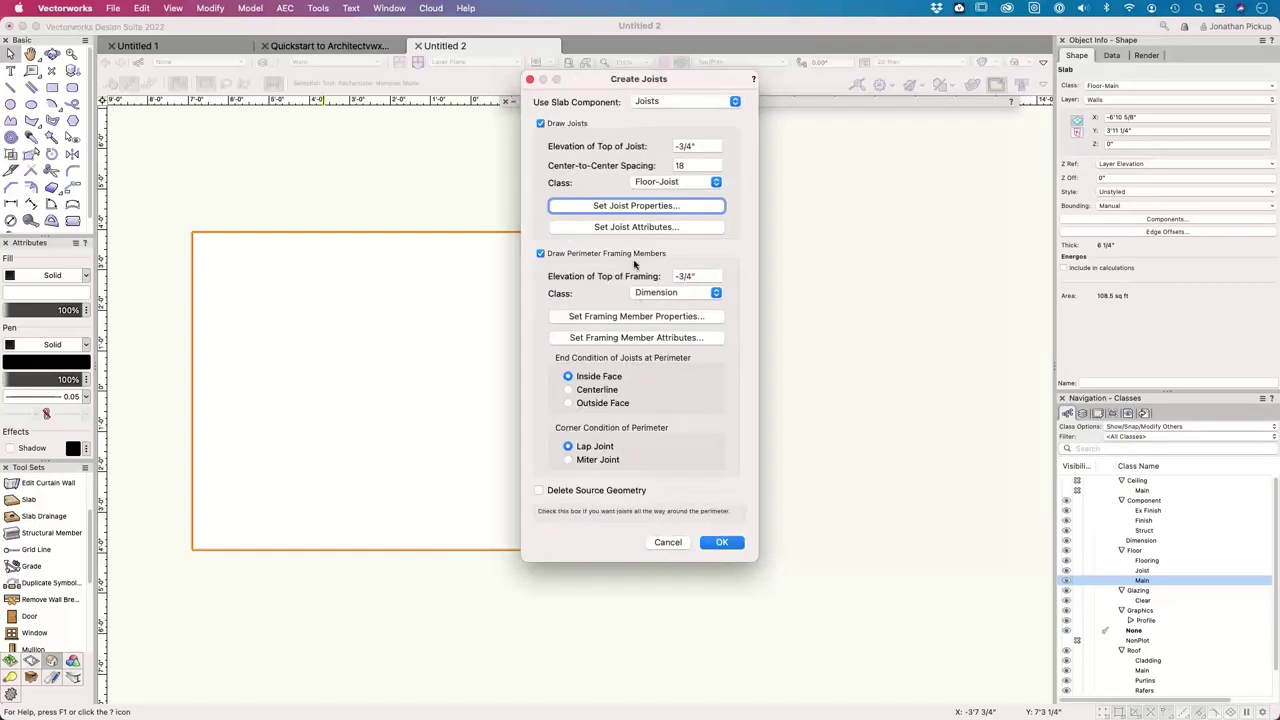
click(690, 292)
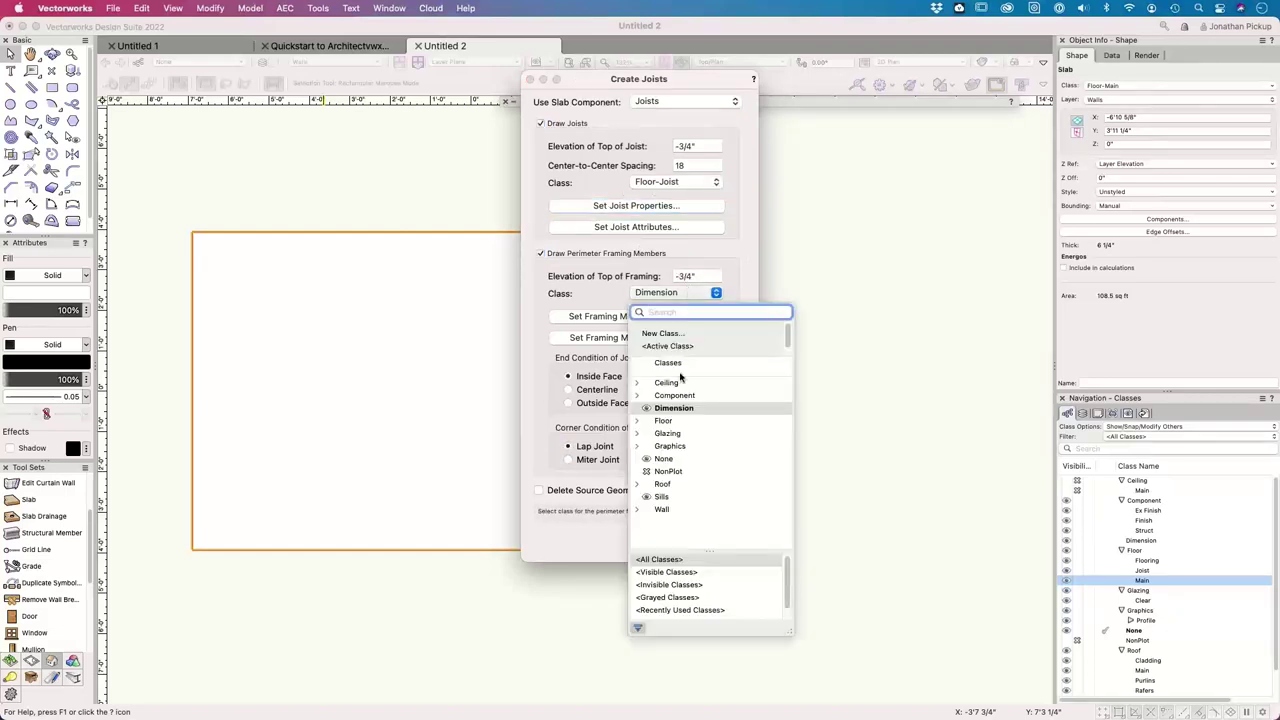
click(636, 421)
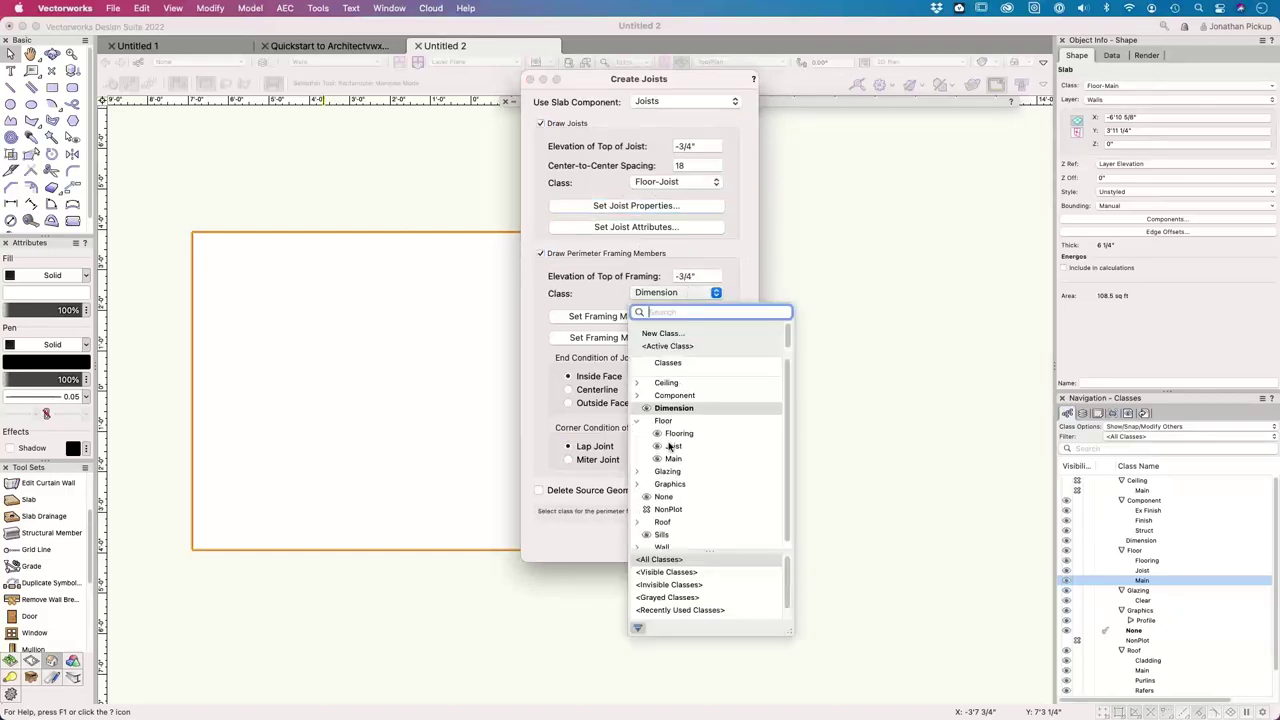
click(676, 446)
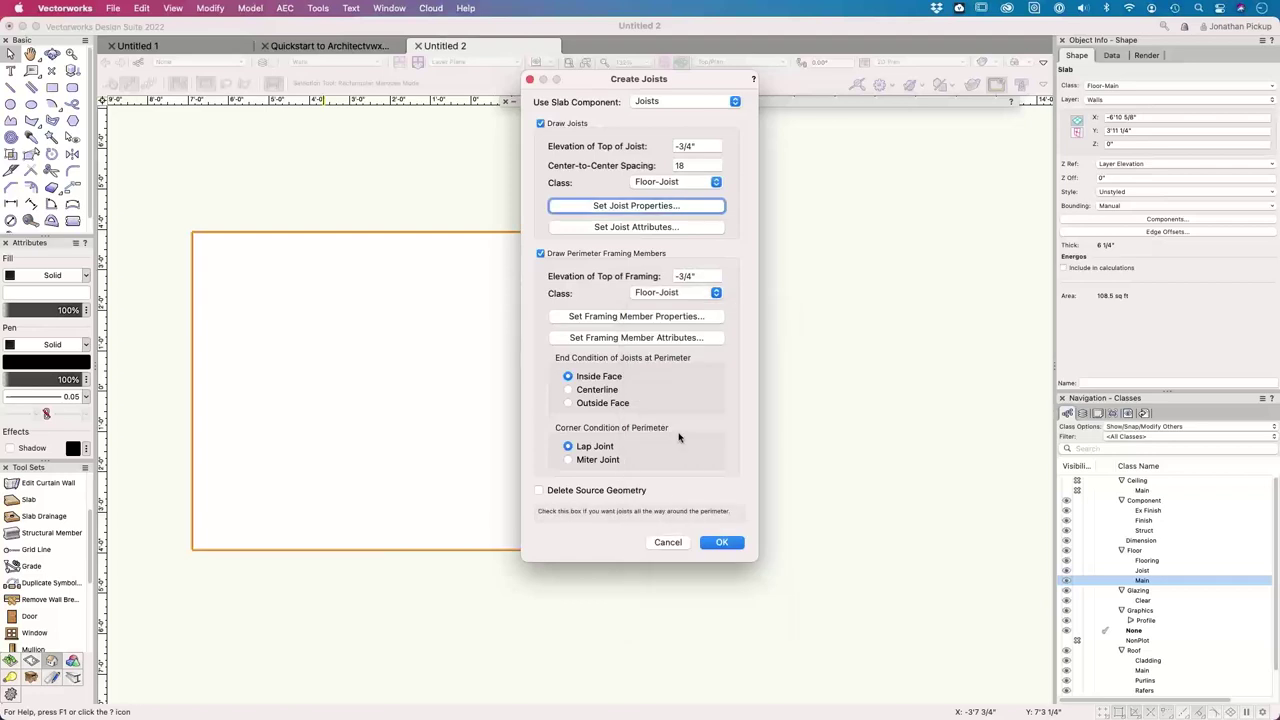
- Set the perimeter framing members' fill and pen to Class Style and their line thickness to Class Thickness
click(598, 338)
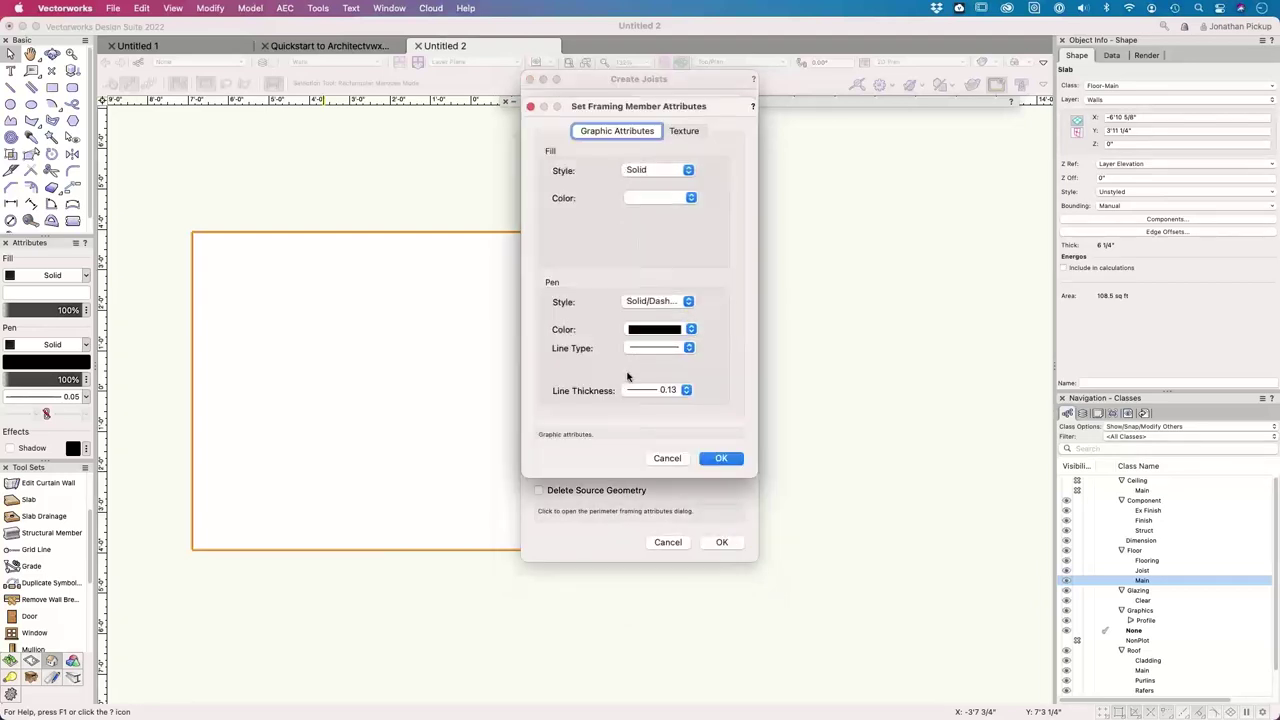
click(652, 171)
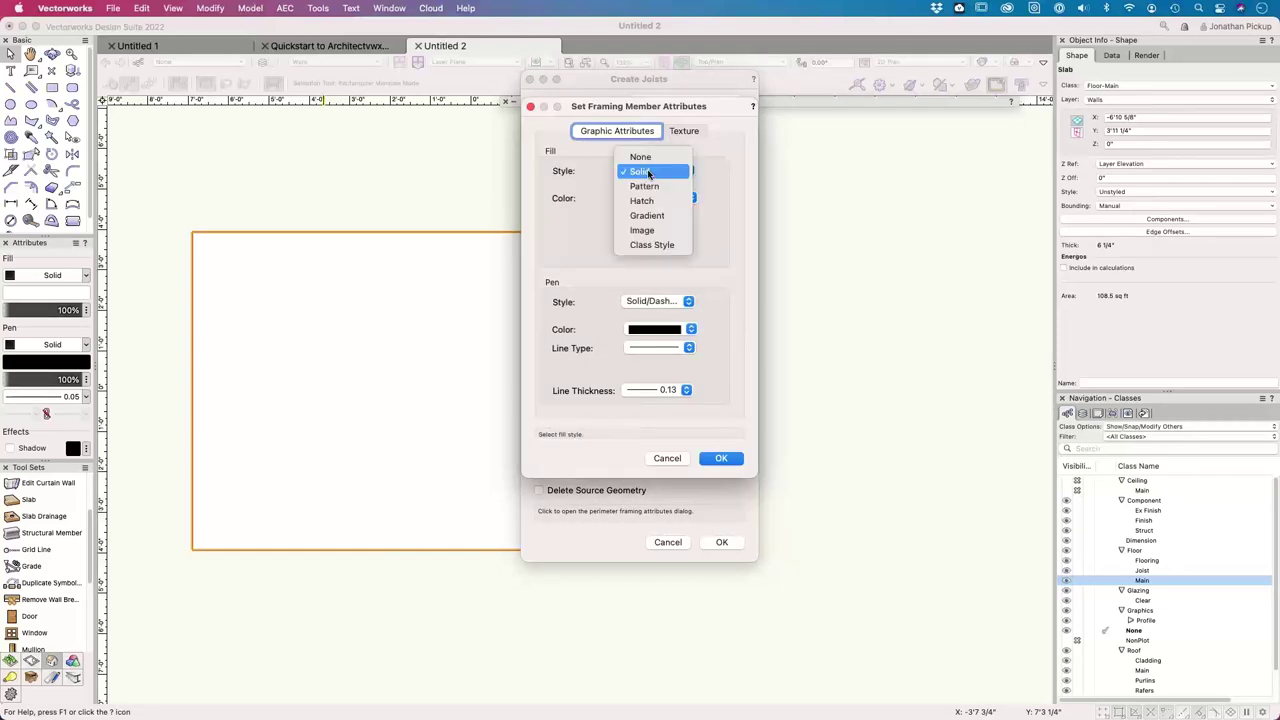
click(651, 245)
click(651, 301)
click(653, 331)
click(650, 391)
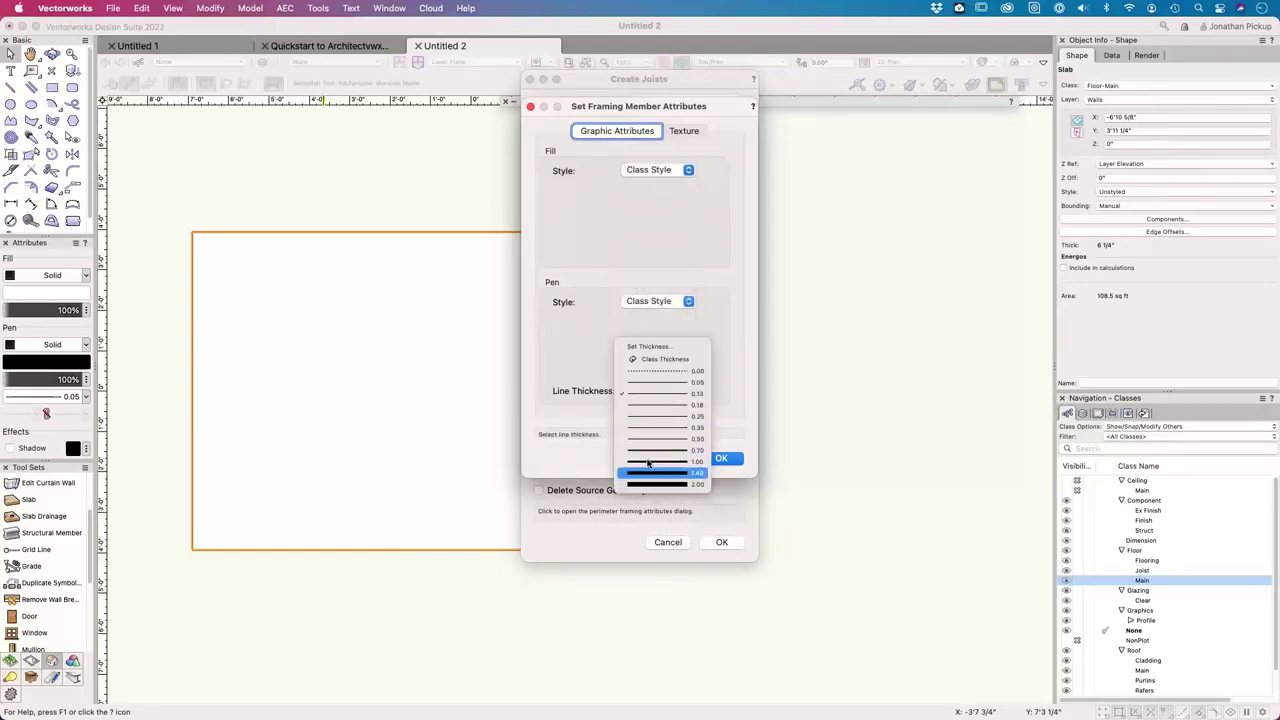
click(648, 360)
click(720, 458)
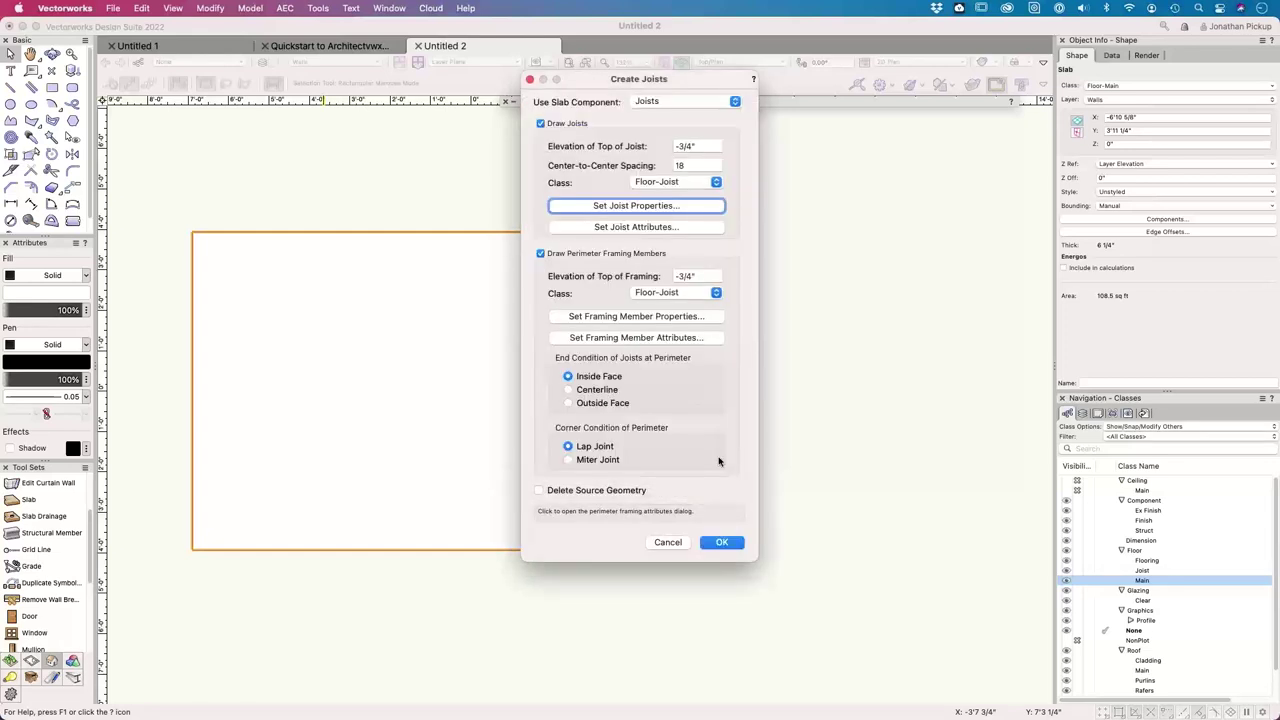
- Set the joists' fill and pen attributes to Class Style and their line thickness to Class Thickness
click(659, 232)
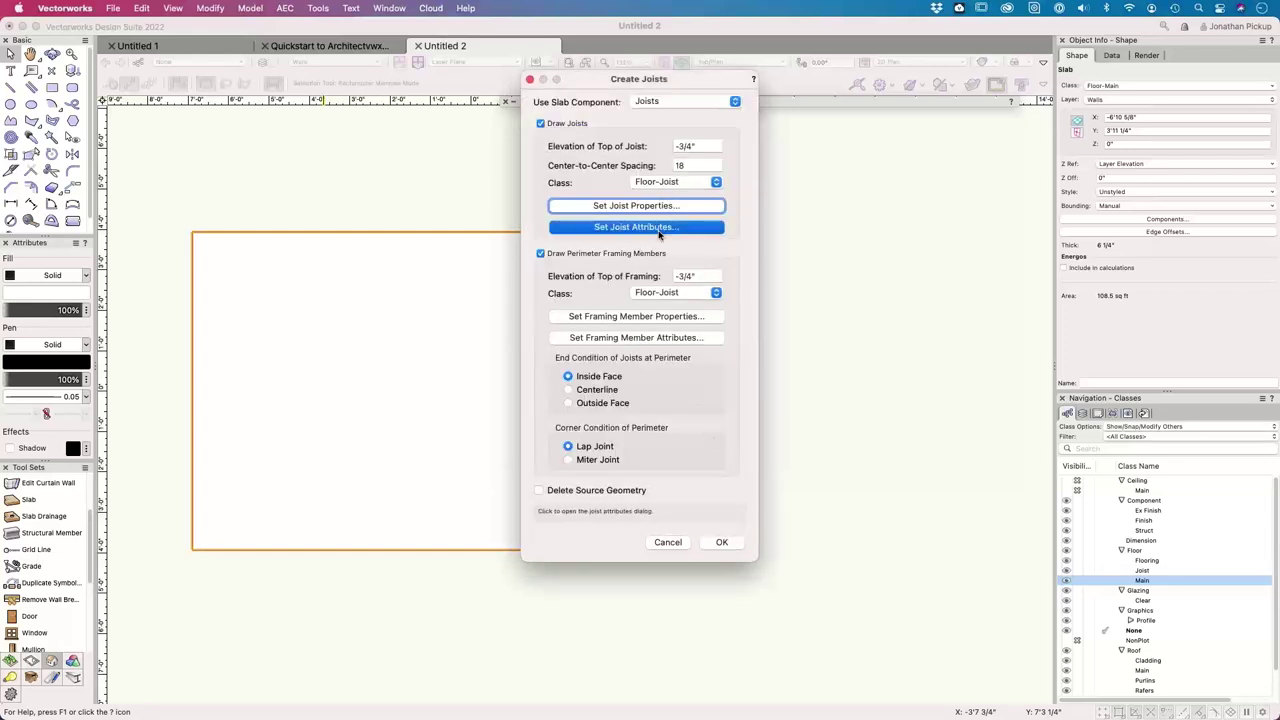
click(648, 176)
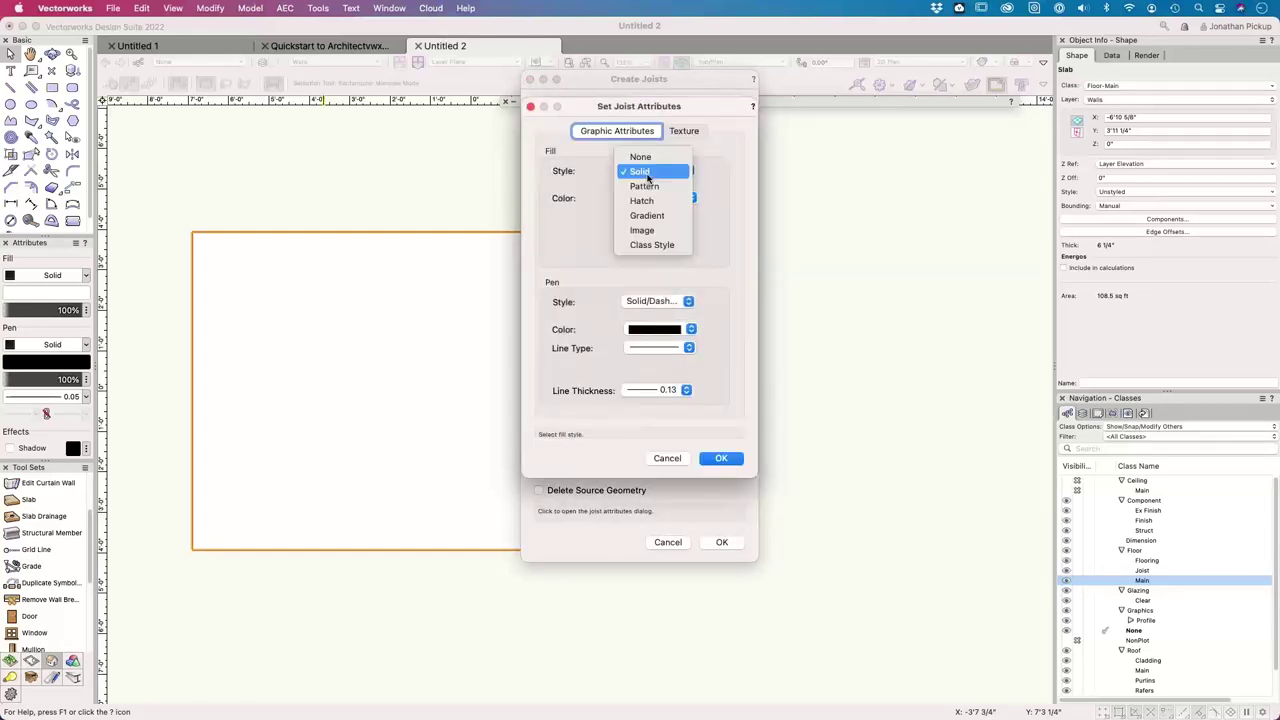
click(651, 245)
click(656, 301)
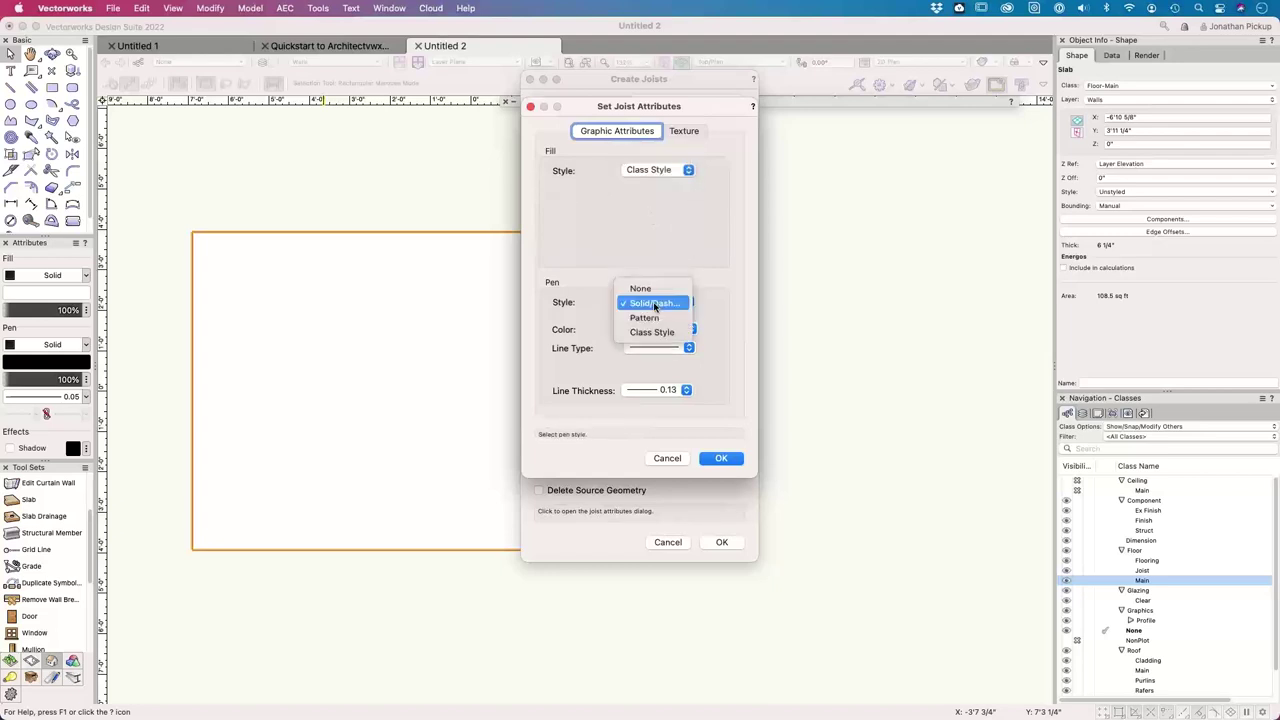
click(652, 331)
click(644, 389)
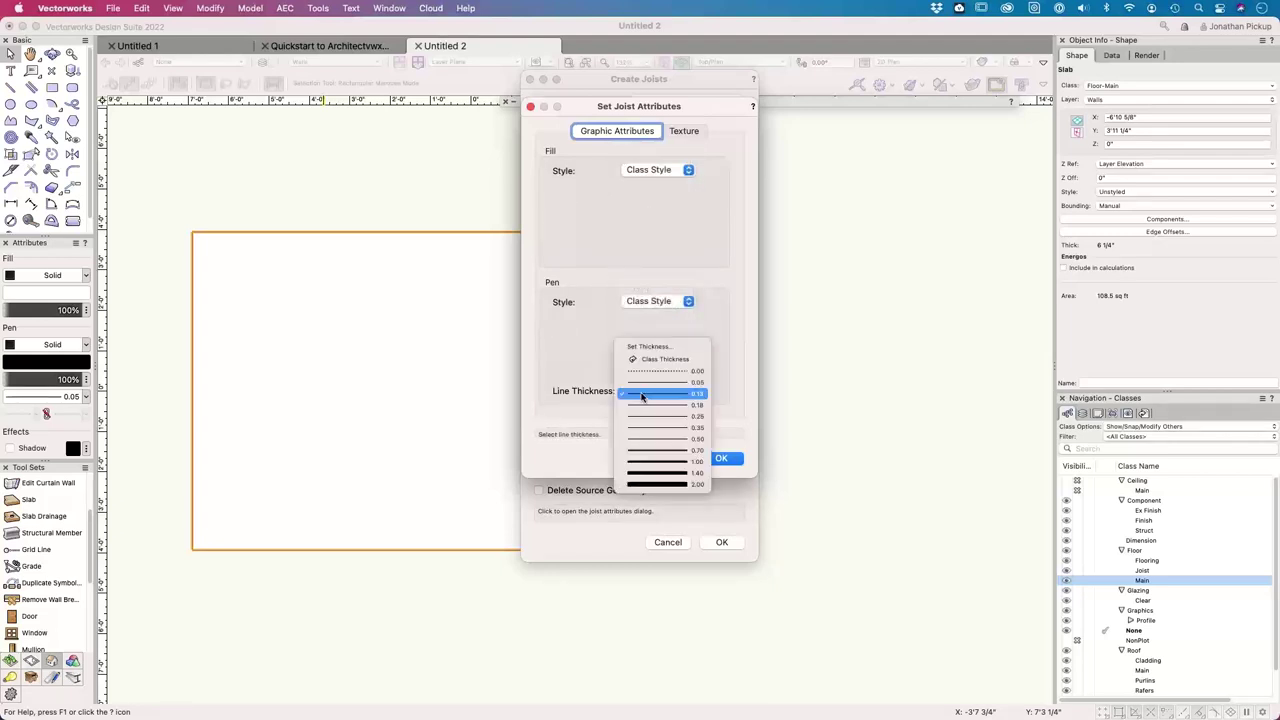
click(658, 358)
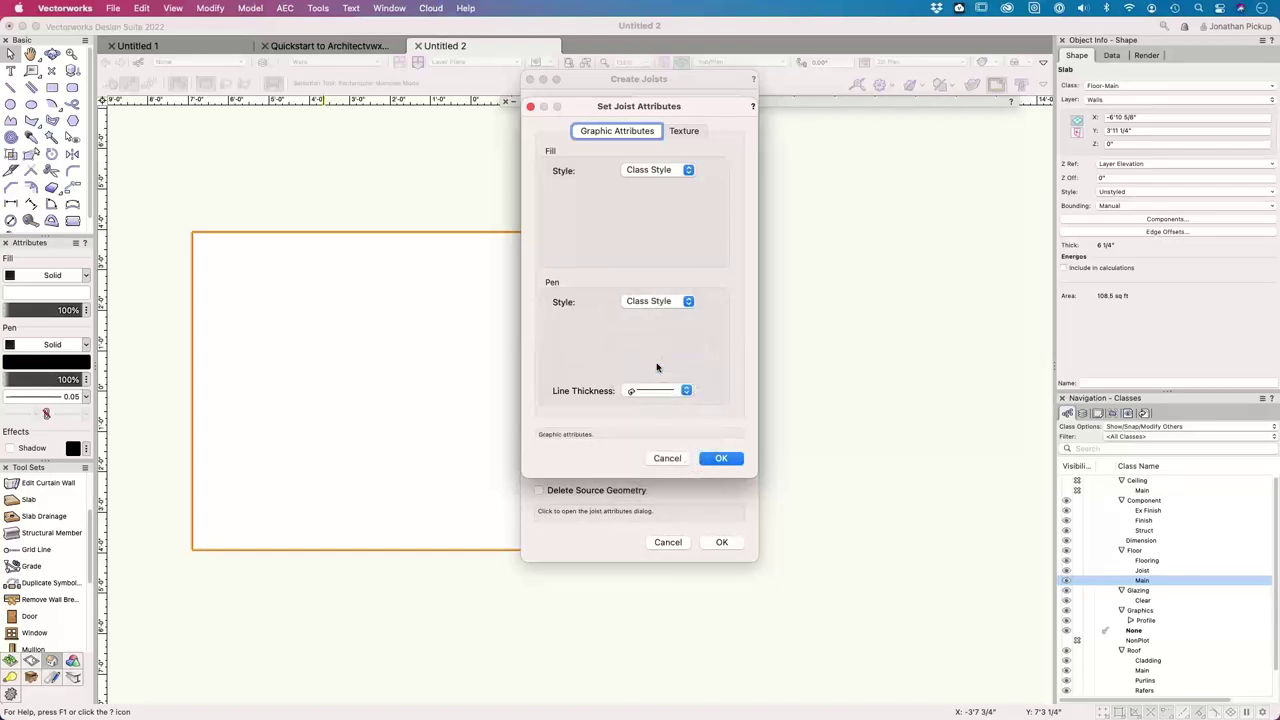
click(721, 458)
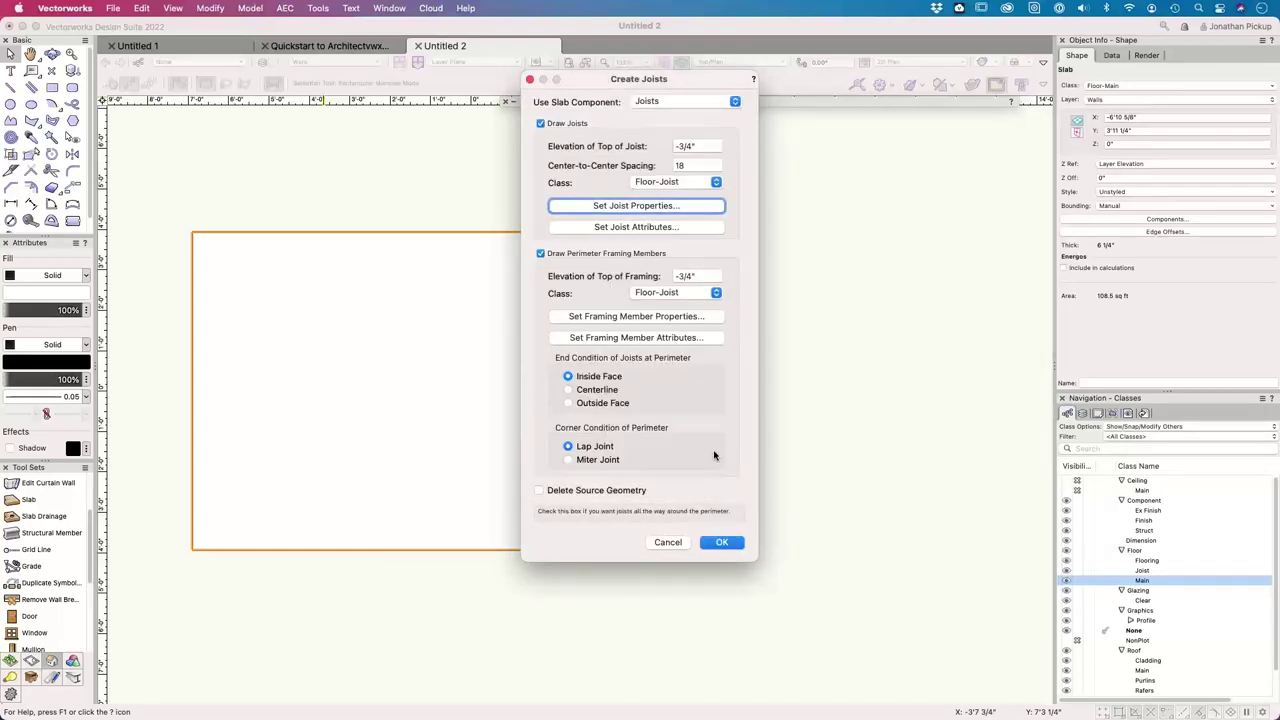
- Create the joists and perimeter framing, orienting the joists along the slab's short left edge from its upper corner
click(721, 546)
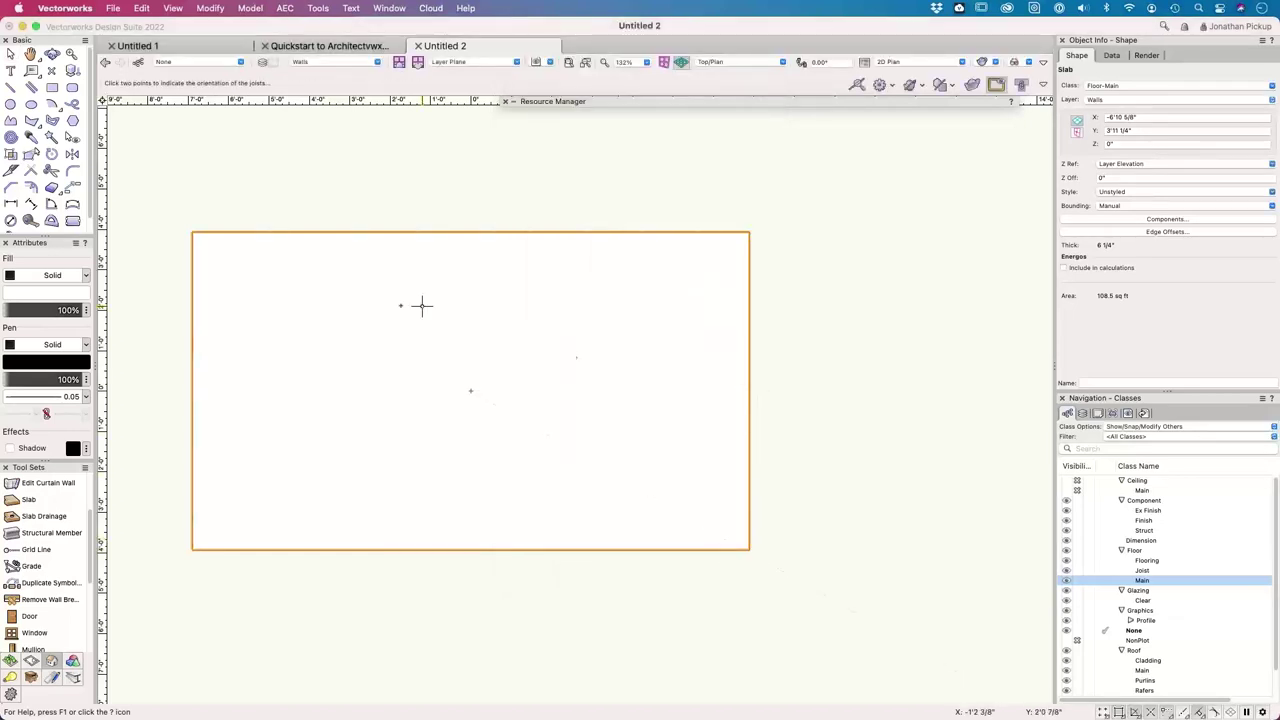
click(192, 233)
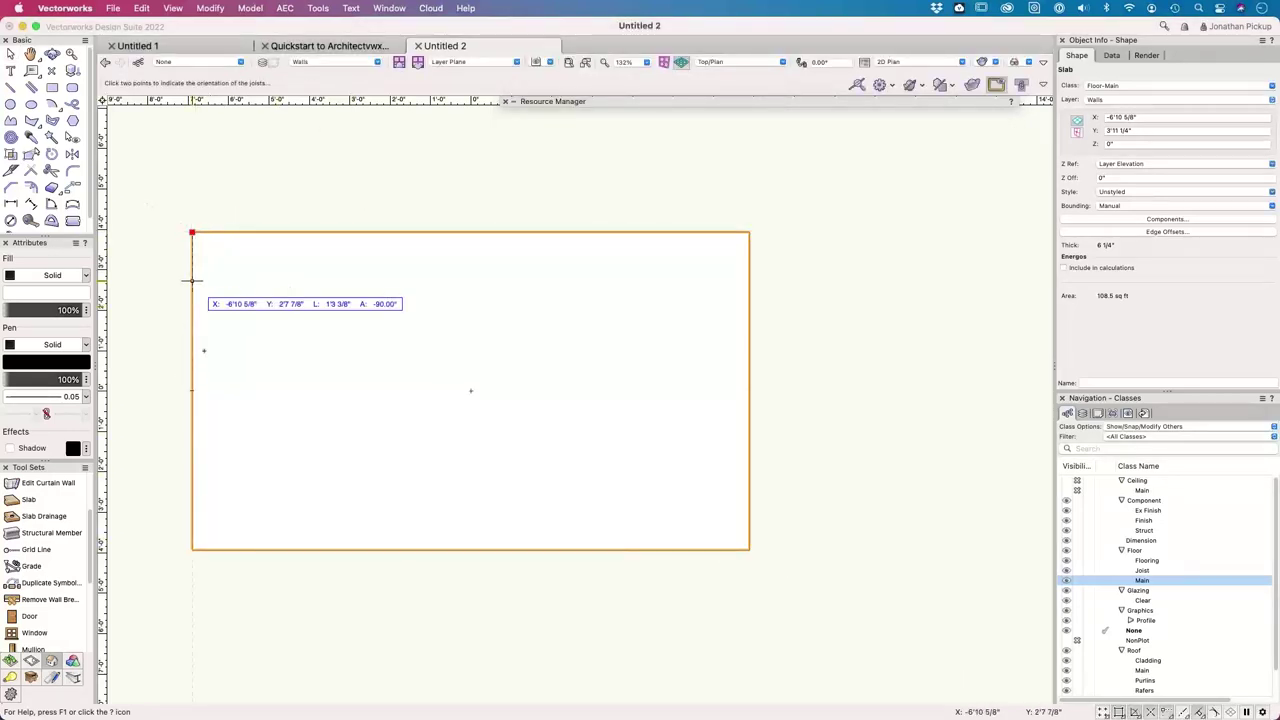
click(205, 463)
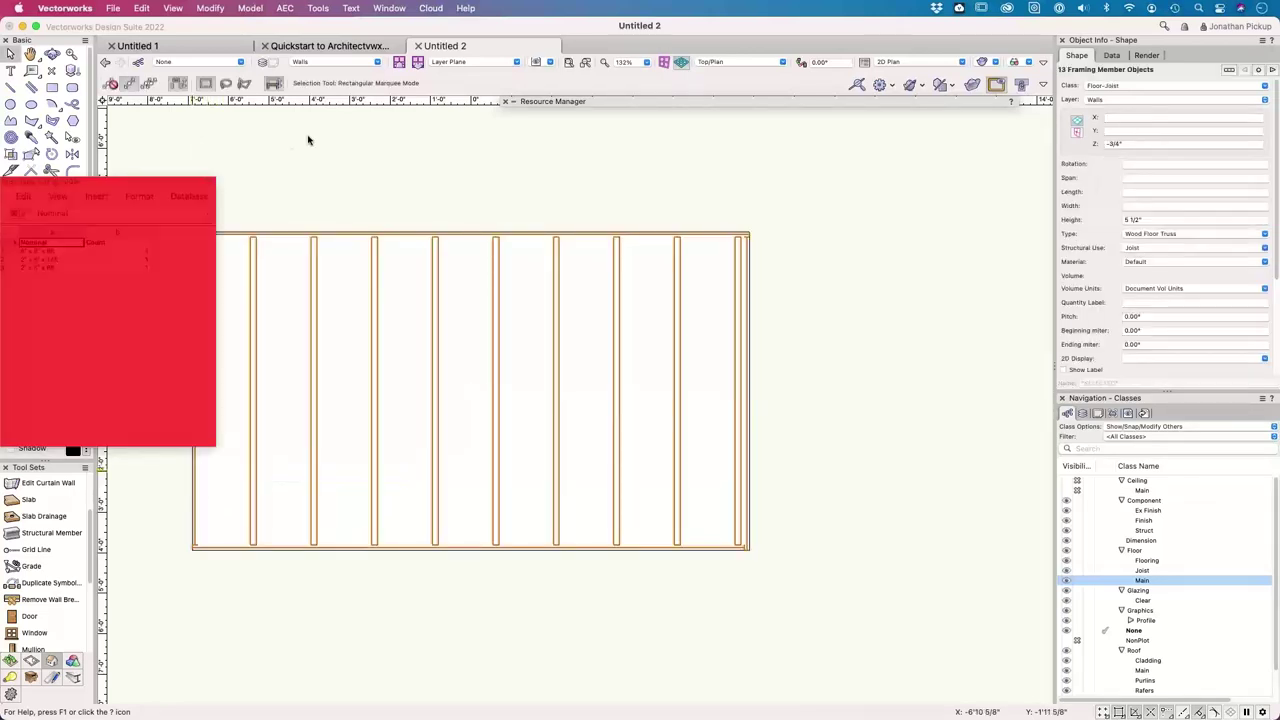
- Try the Select Similar tool on one joist and undo the joist creation, returning to the floor slab
click(198, 117)
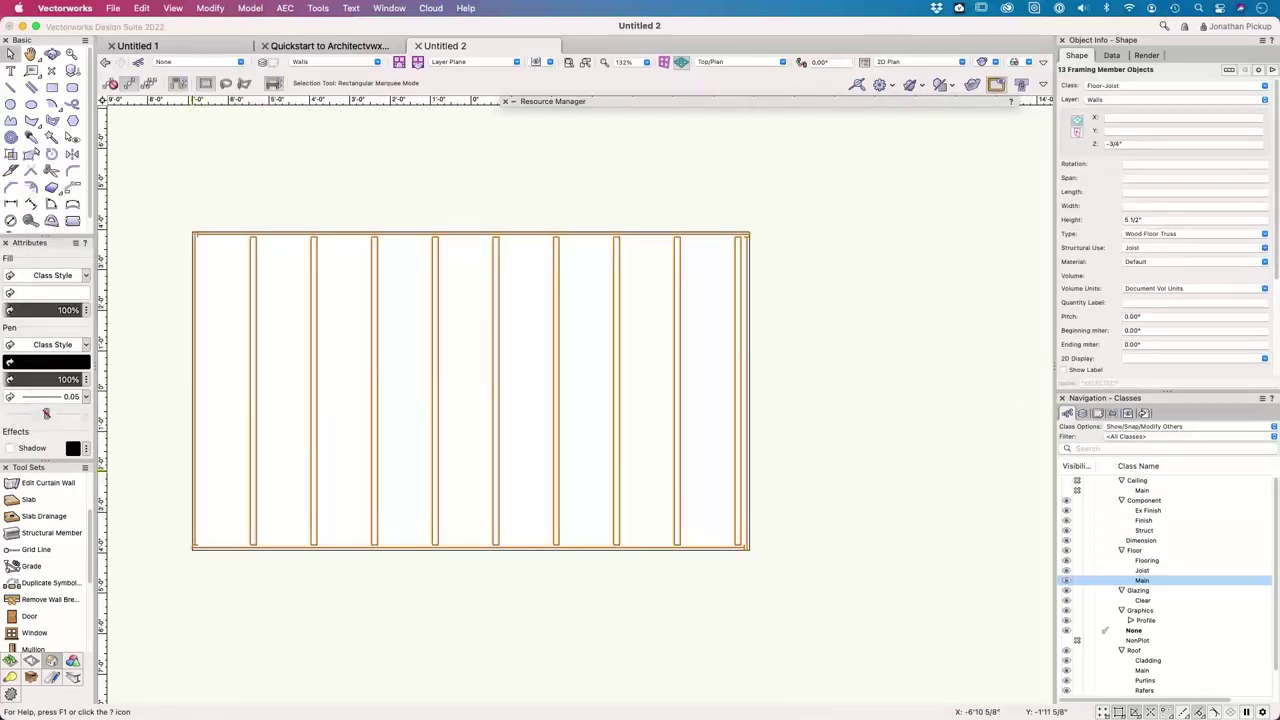
click(363, 271)
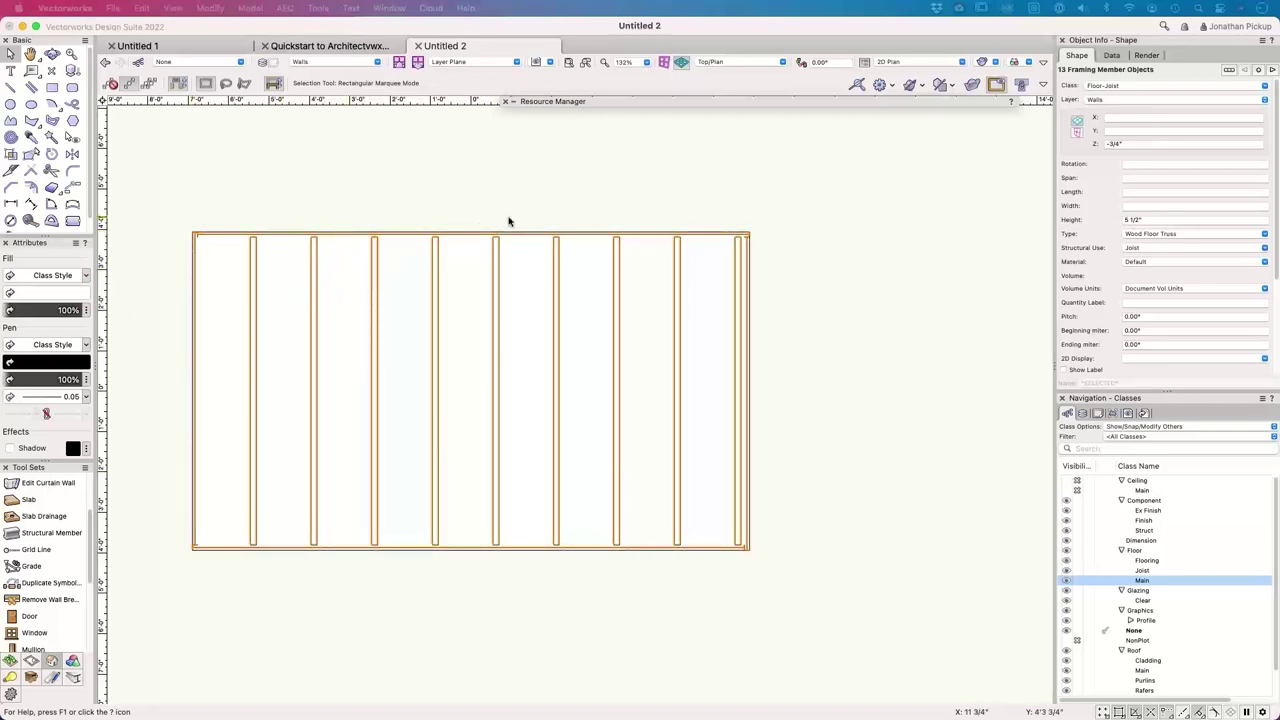
key(super+z)
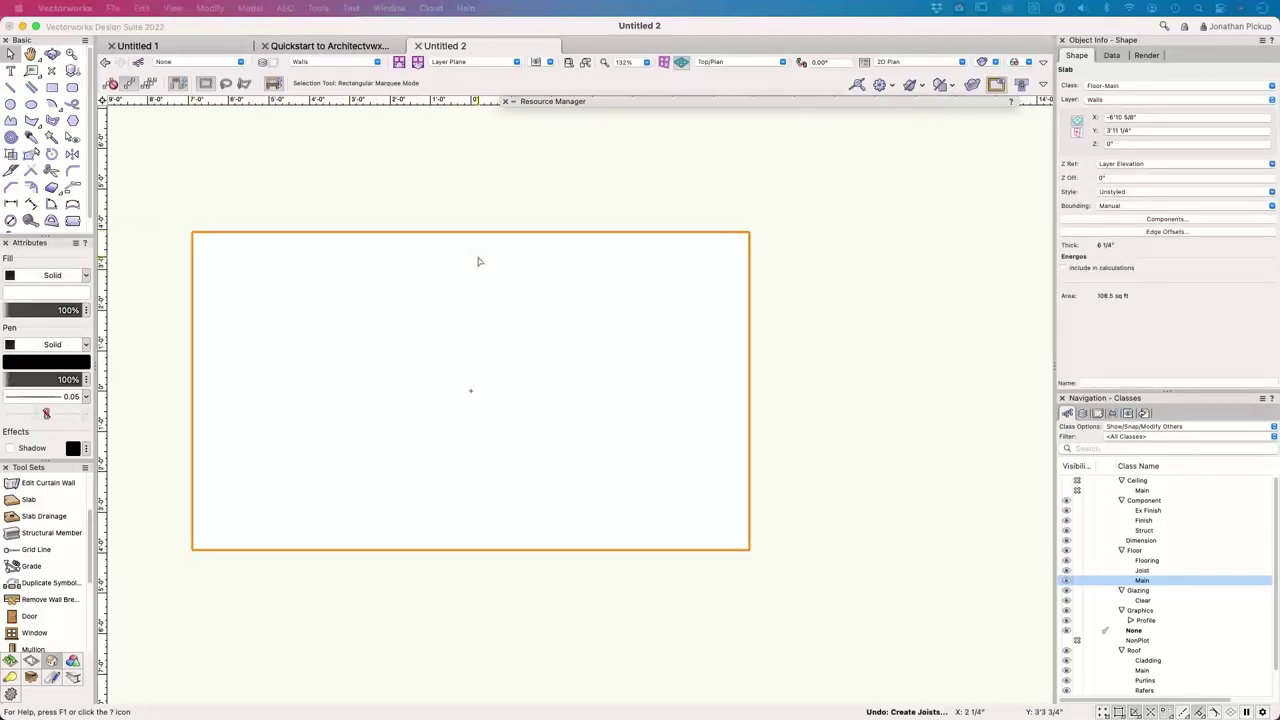
key(super+shift+z)
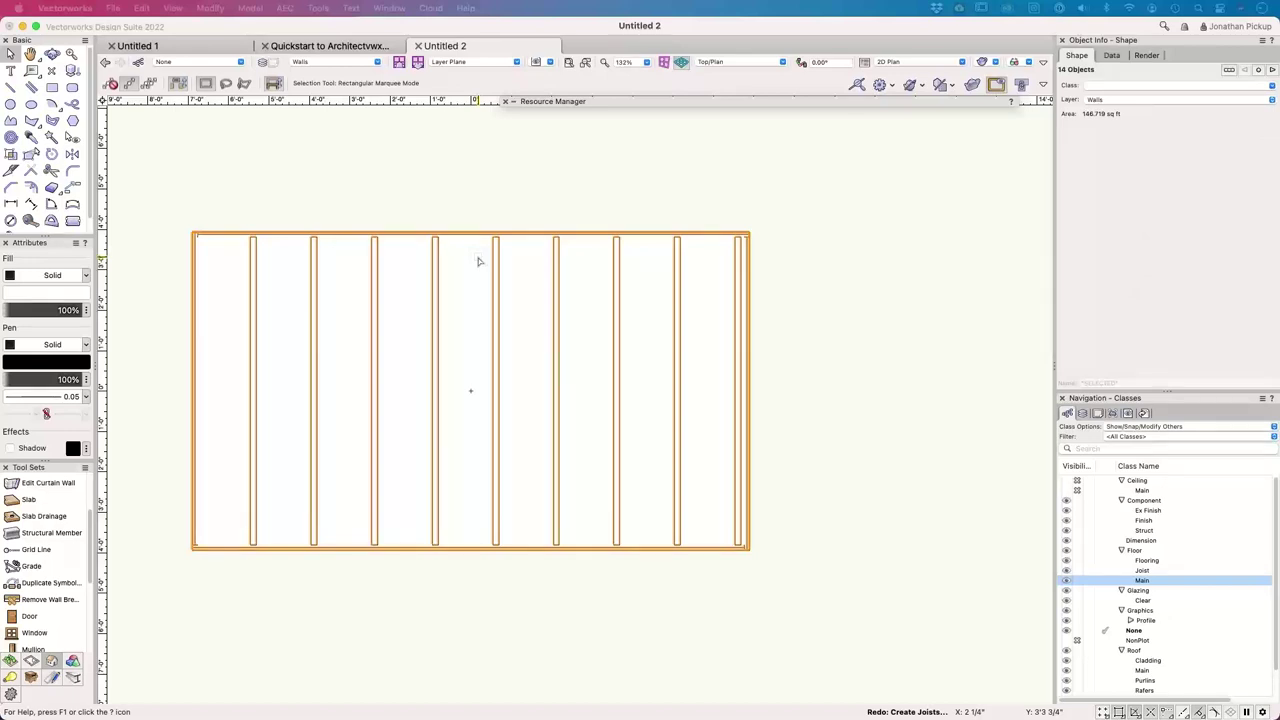
click(51, 137)
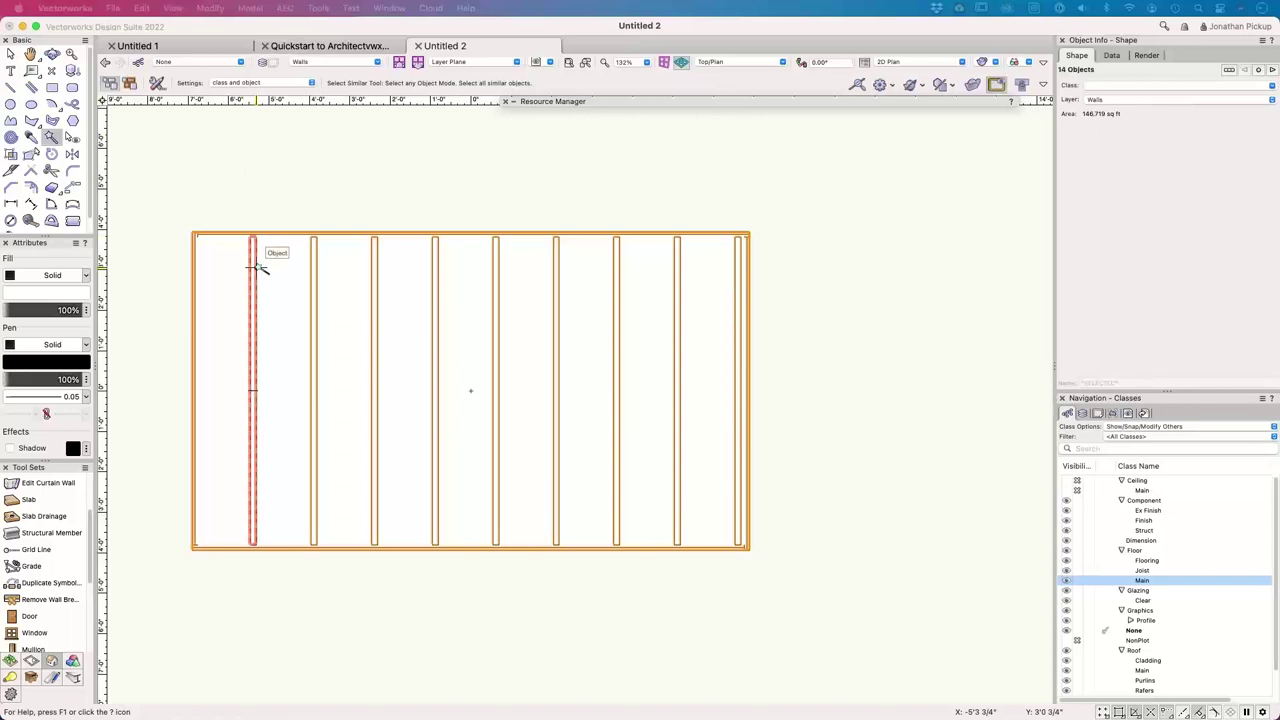
click(258, 267)
key(super+z)
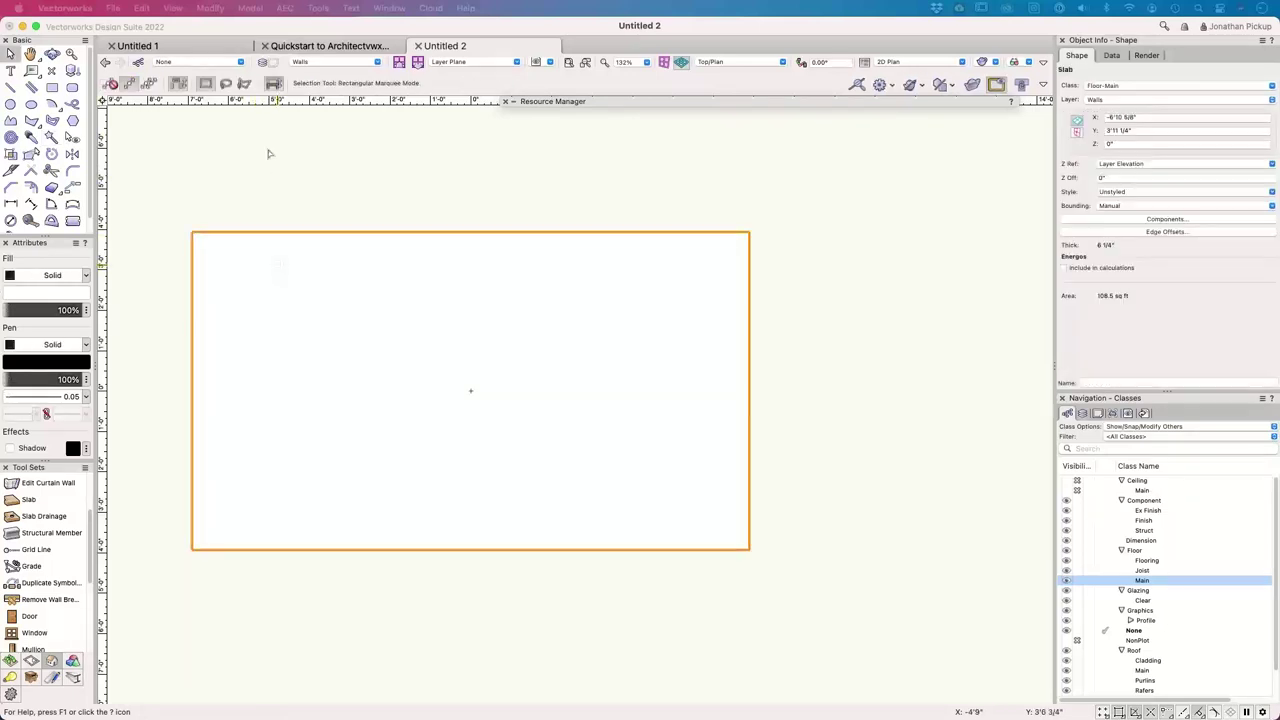
- Start Create Joists for the floor slab again and set the joists' 2D display to Solid
click(284, 9)
mouse_move(346, 403)
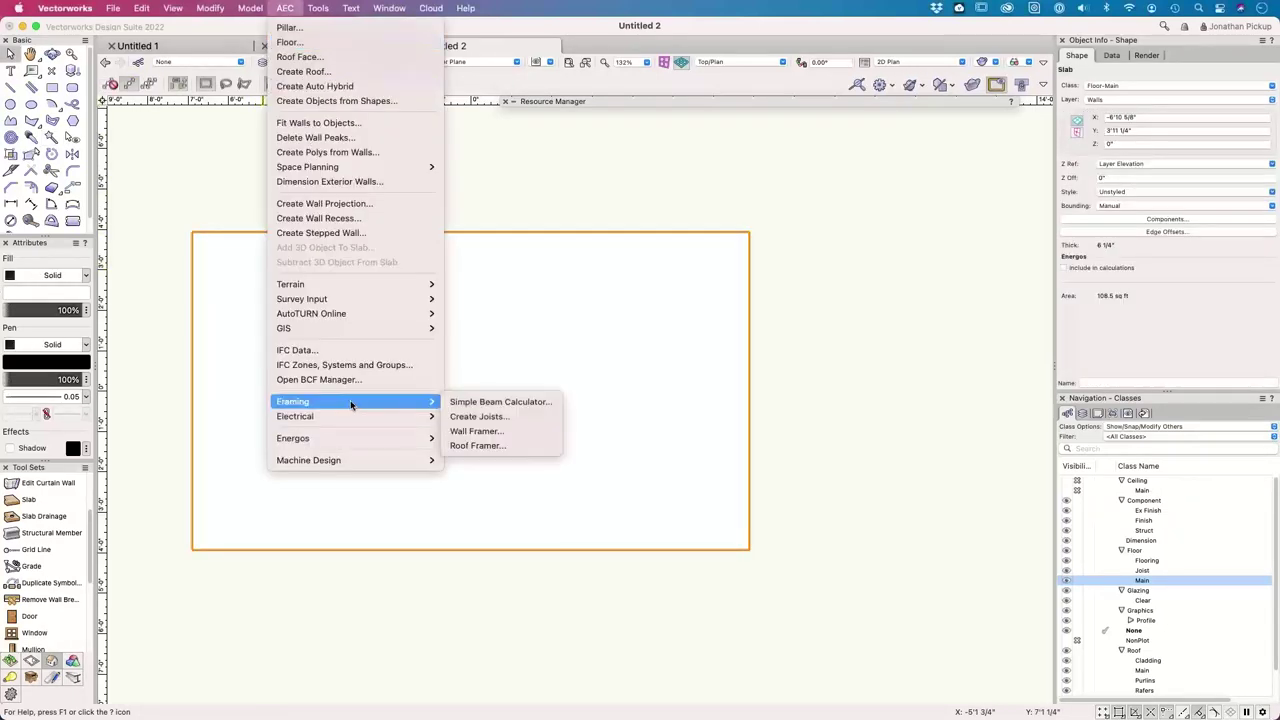
click(492, 420)
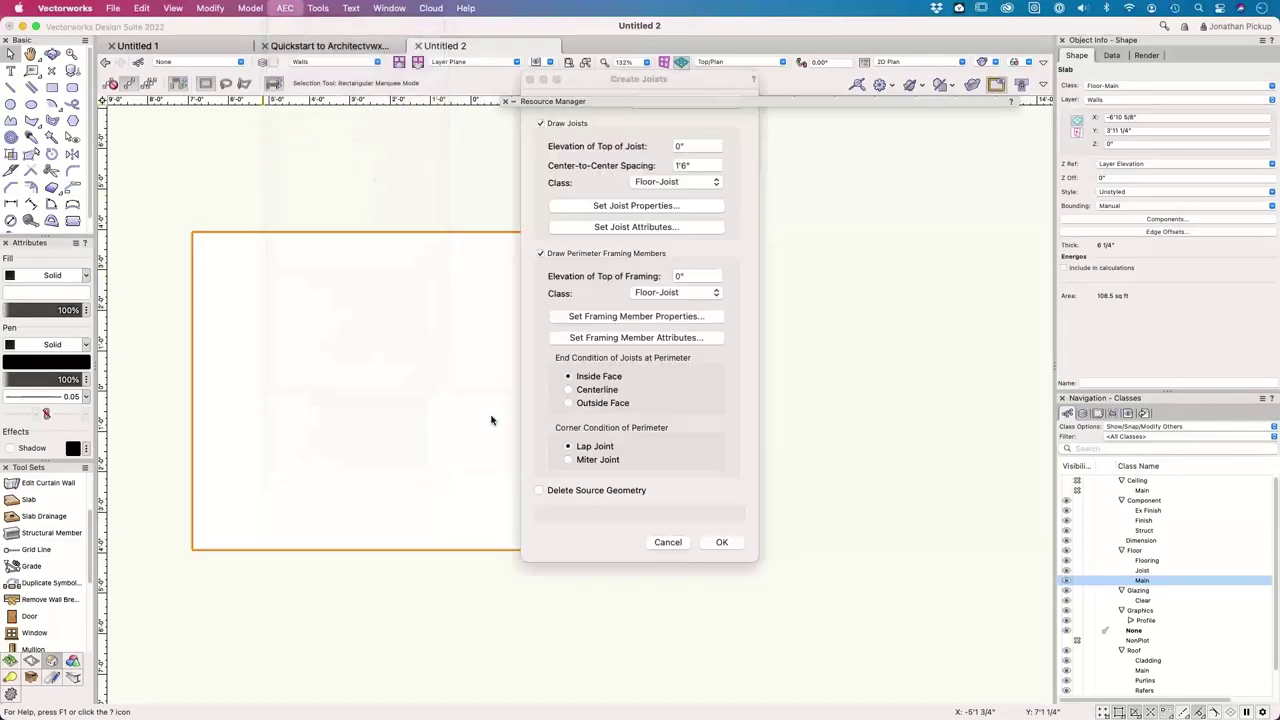
click(641, 206)
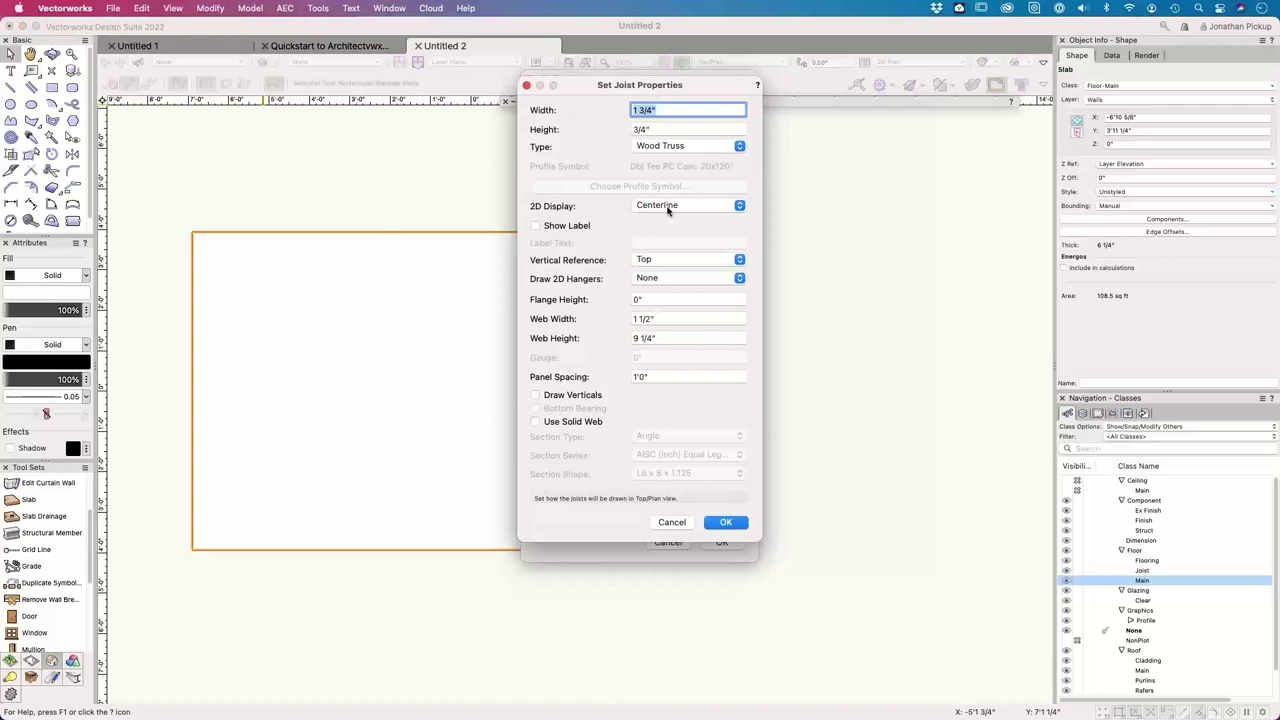
click(666, 208)
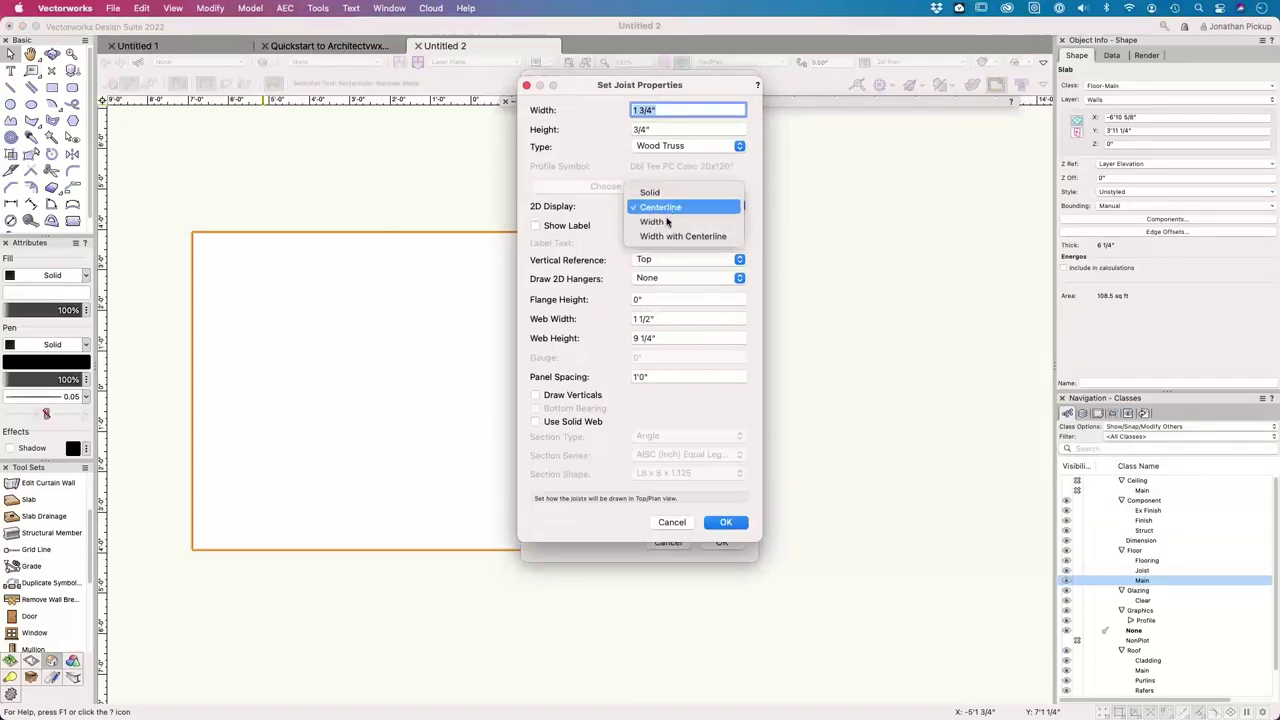
click(667, 224)
click(643, 206)
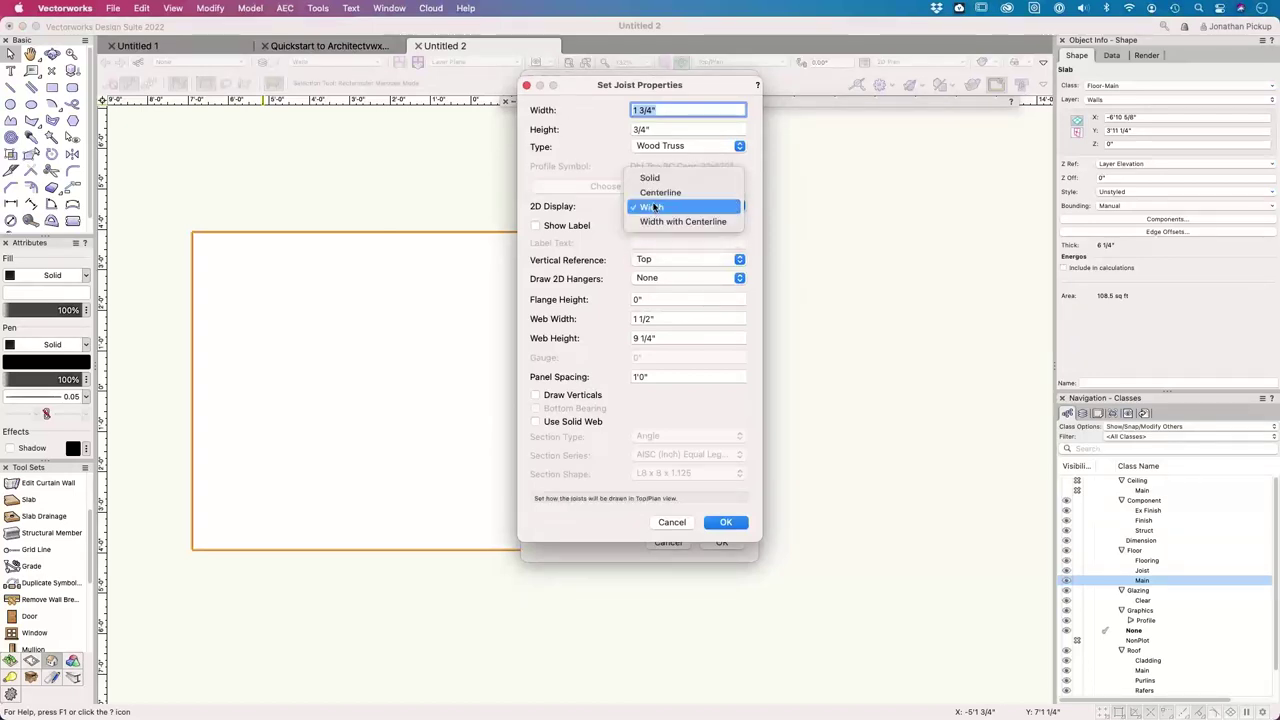
click(651, 179)
click(738, 522)
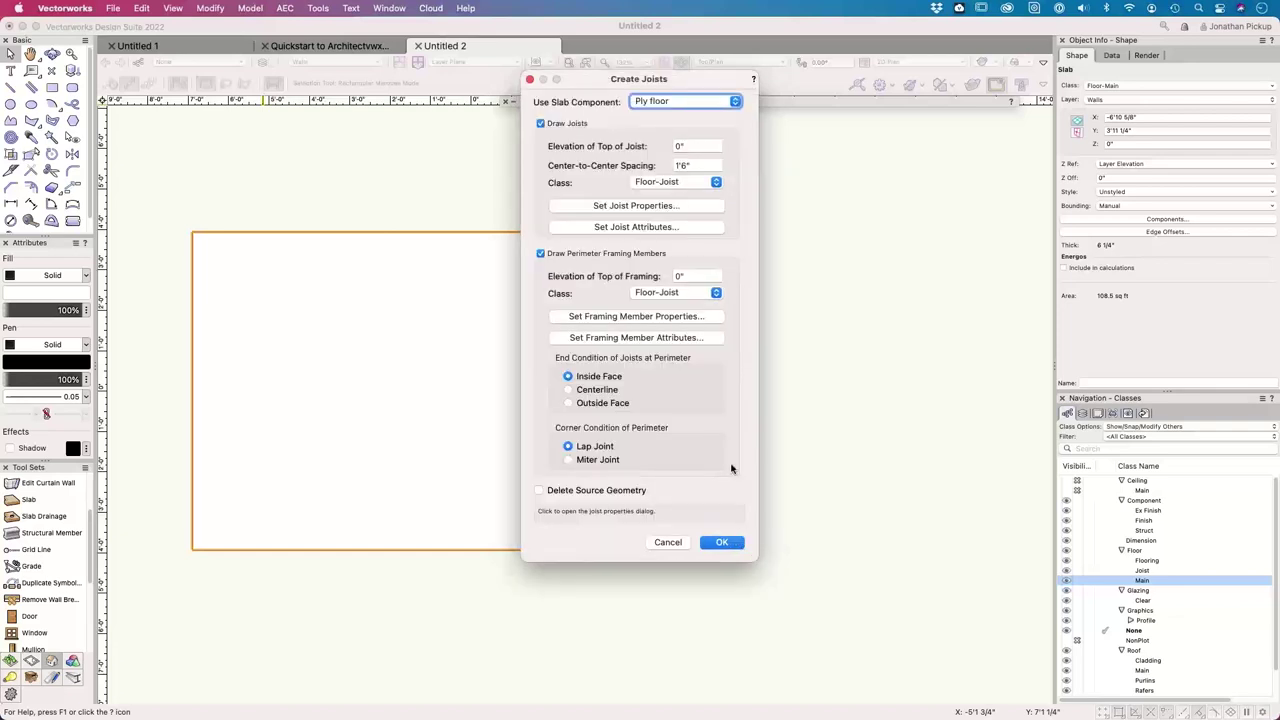
- Set the structural type of both the joists and the perimeter framing members to Solid Beam
click(663, 206)
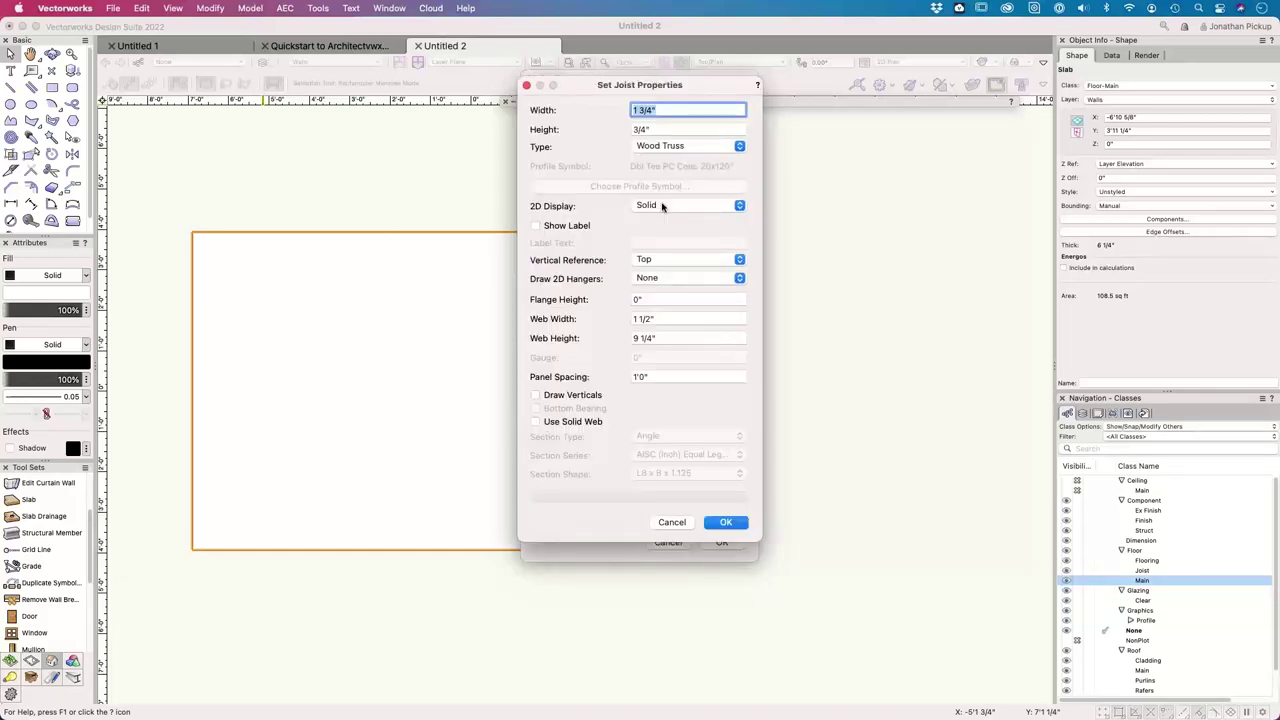
click(671, 145)
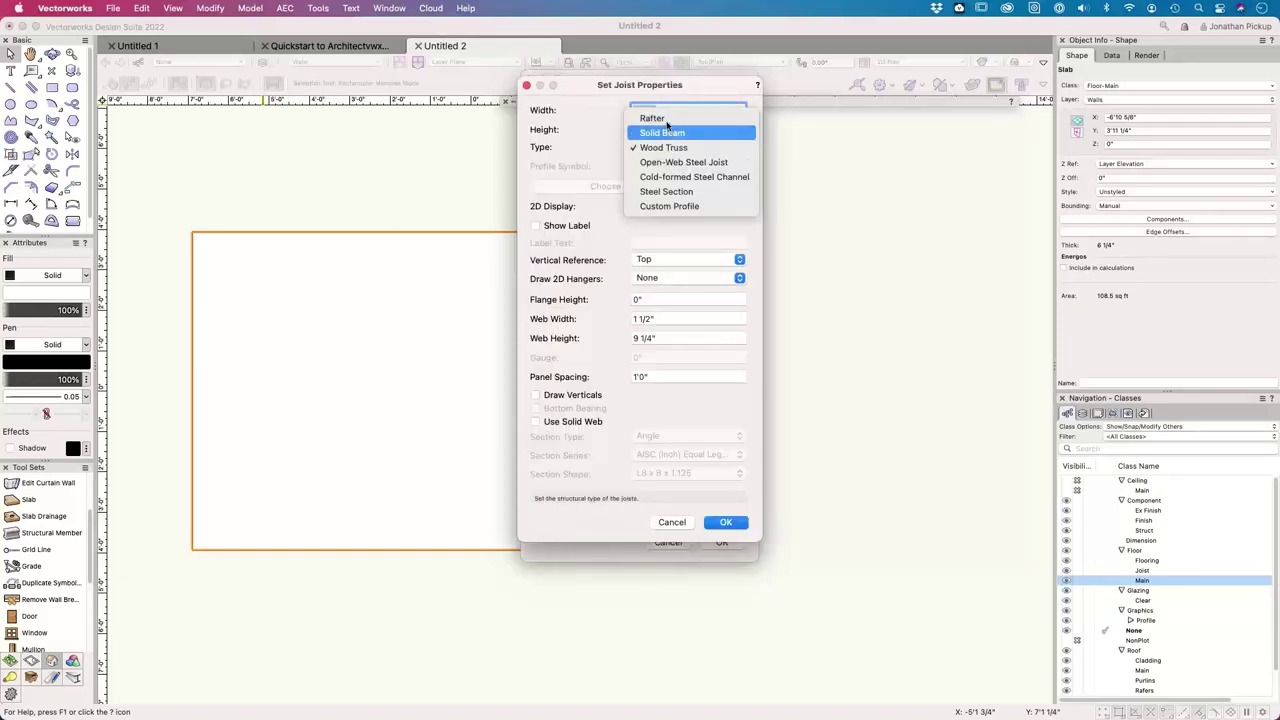
click(667, 133)
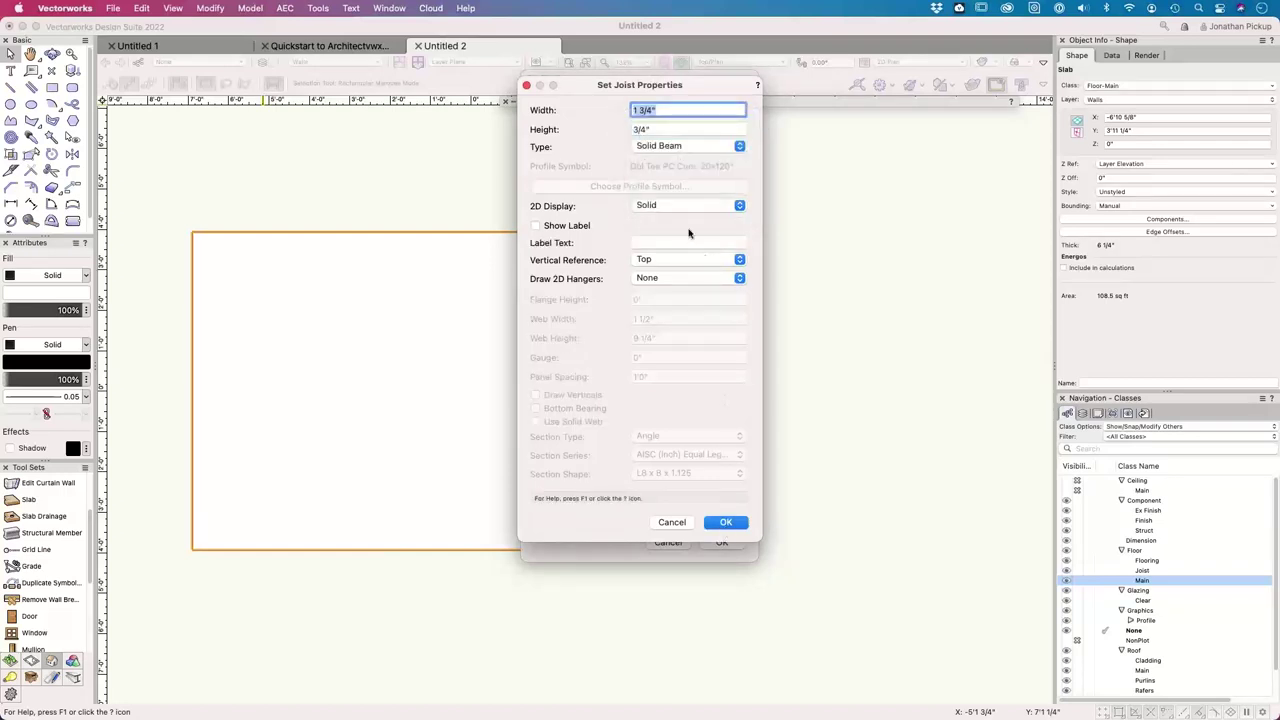
click(726, 523)
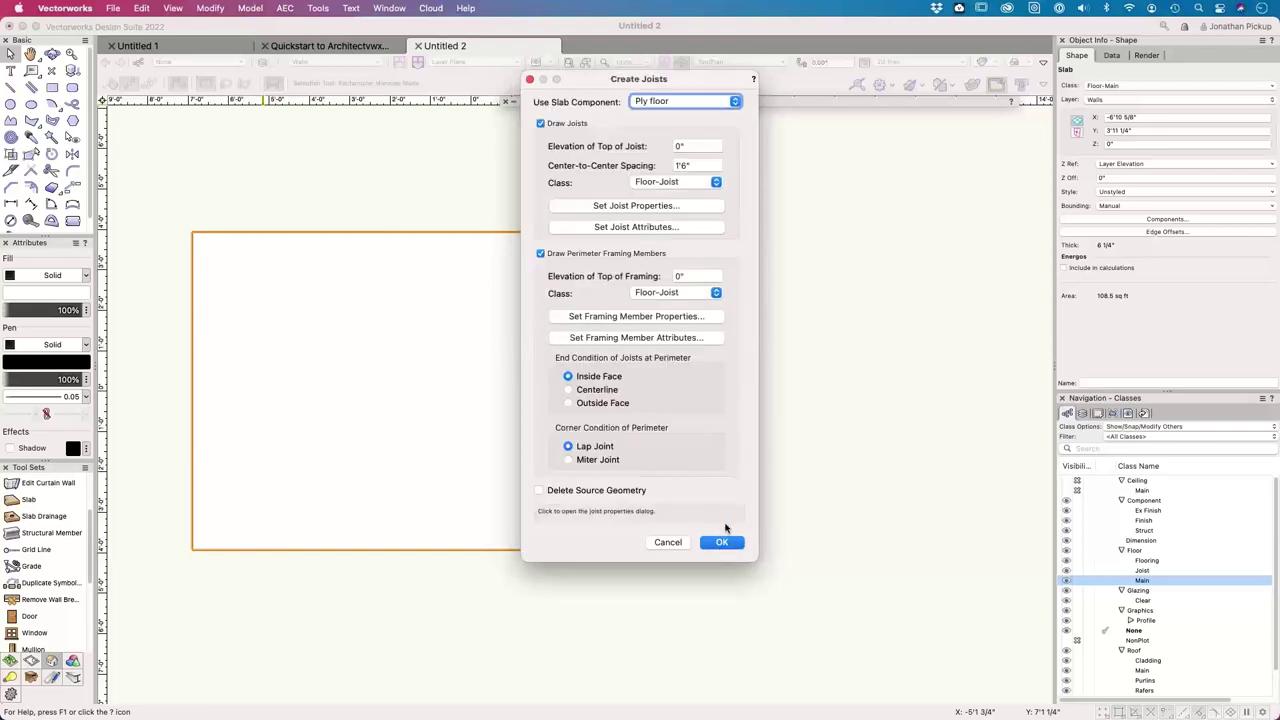
click(665, 316)
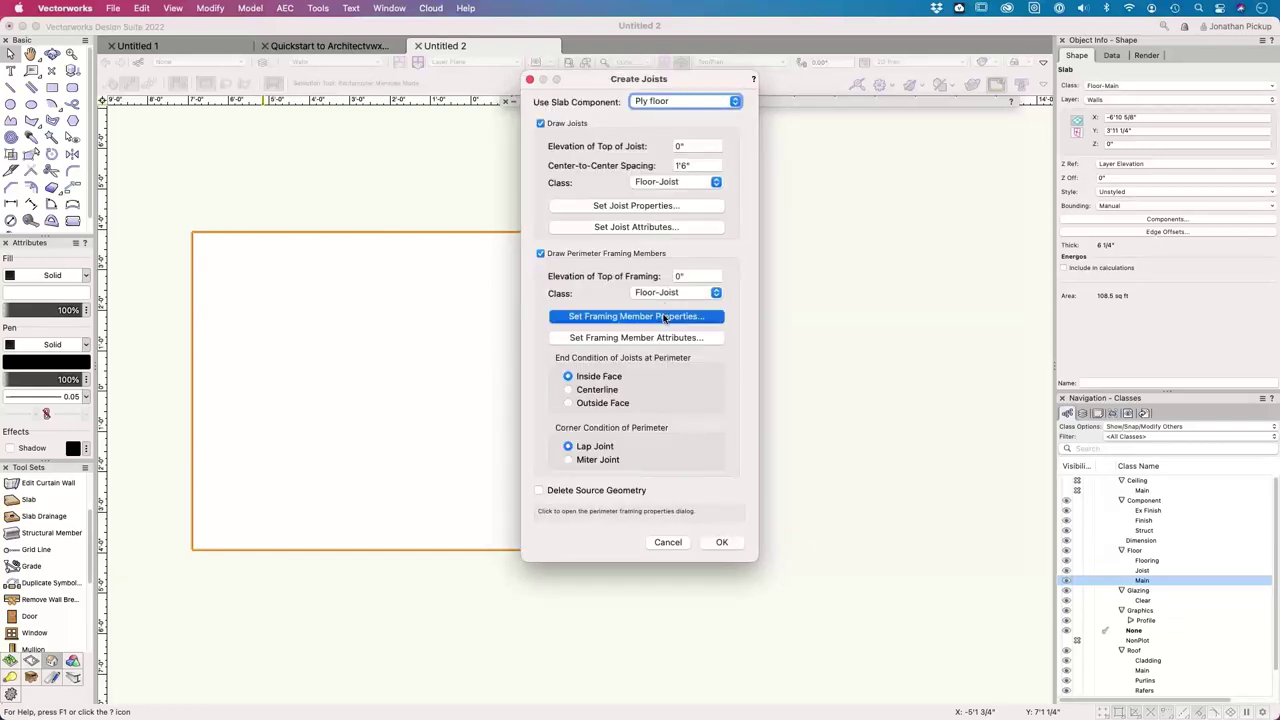
click(670, 145)
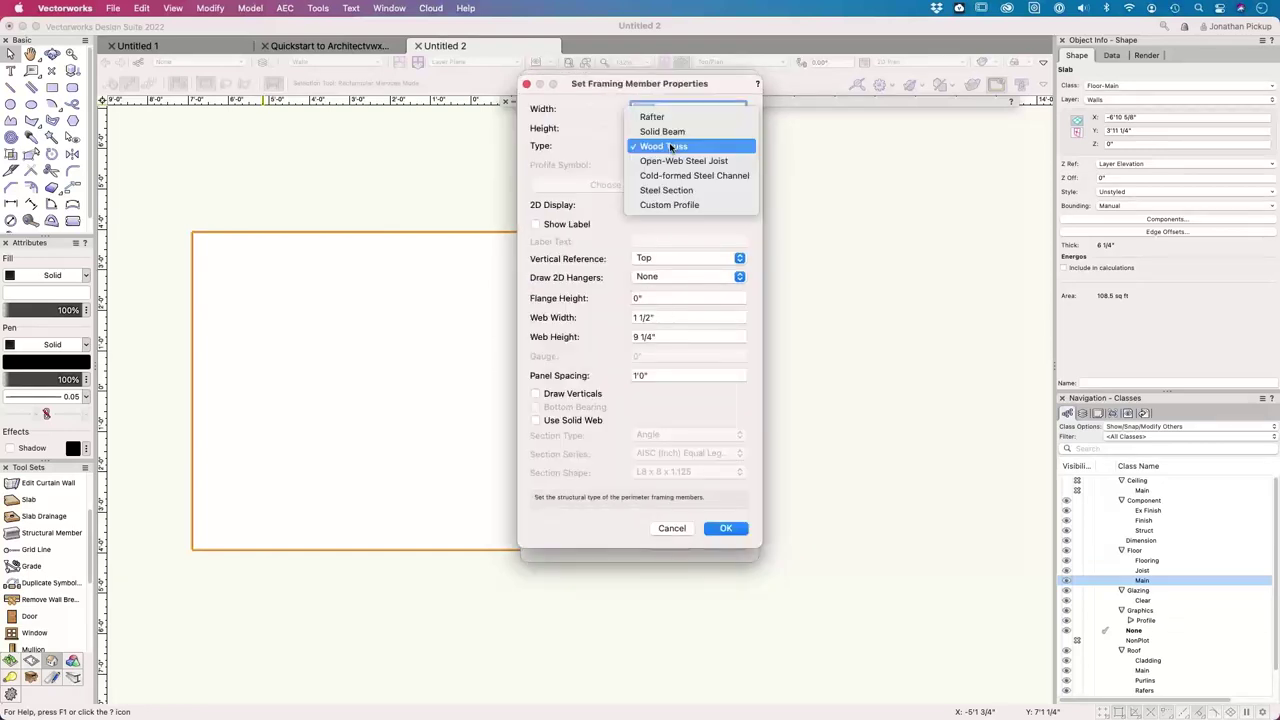
click(665, 131)
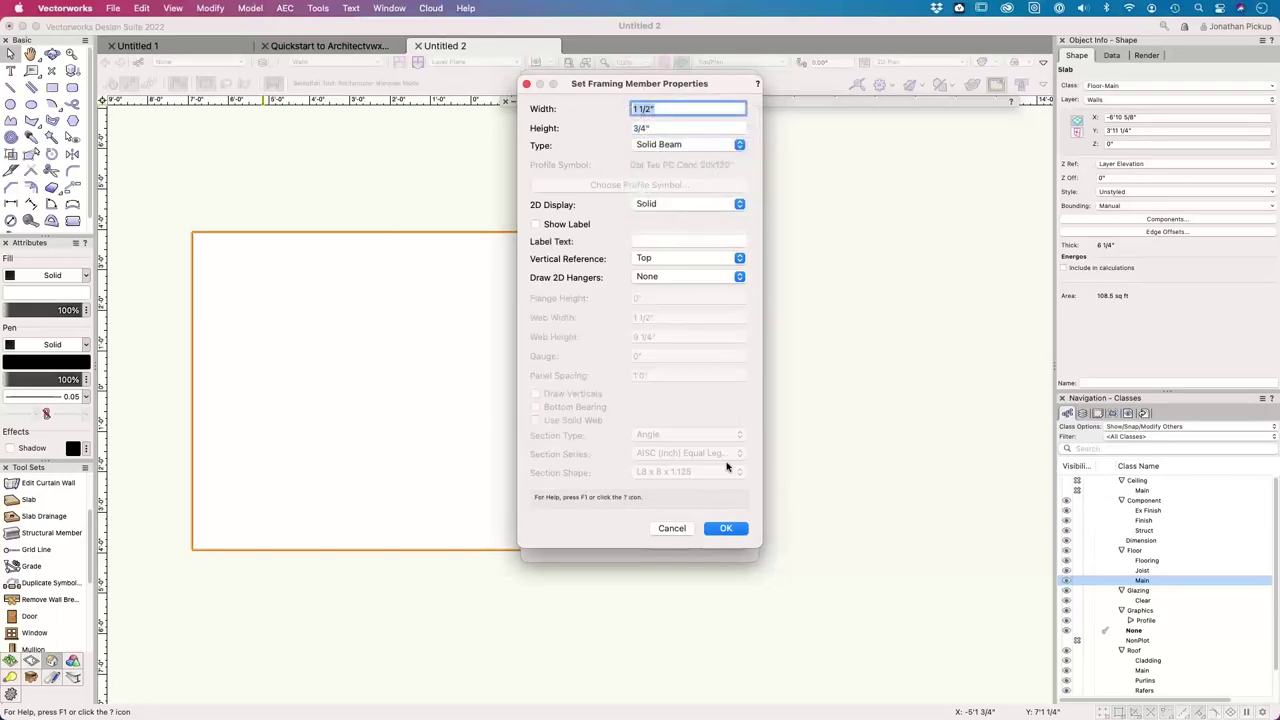
click(726, 528)
- Create the joists and perimeter framing, orienting the joists straight down from the midpoint of the slab's upper edge
click(722, 542)
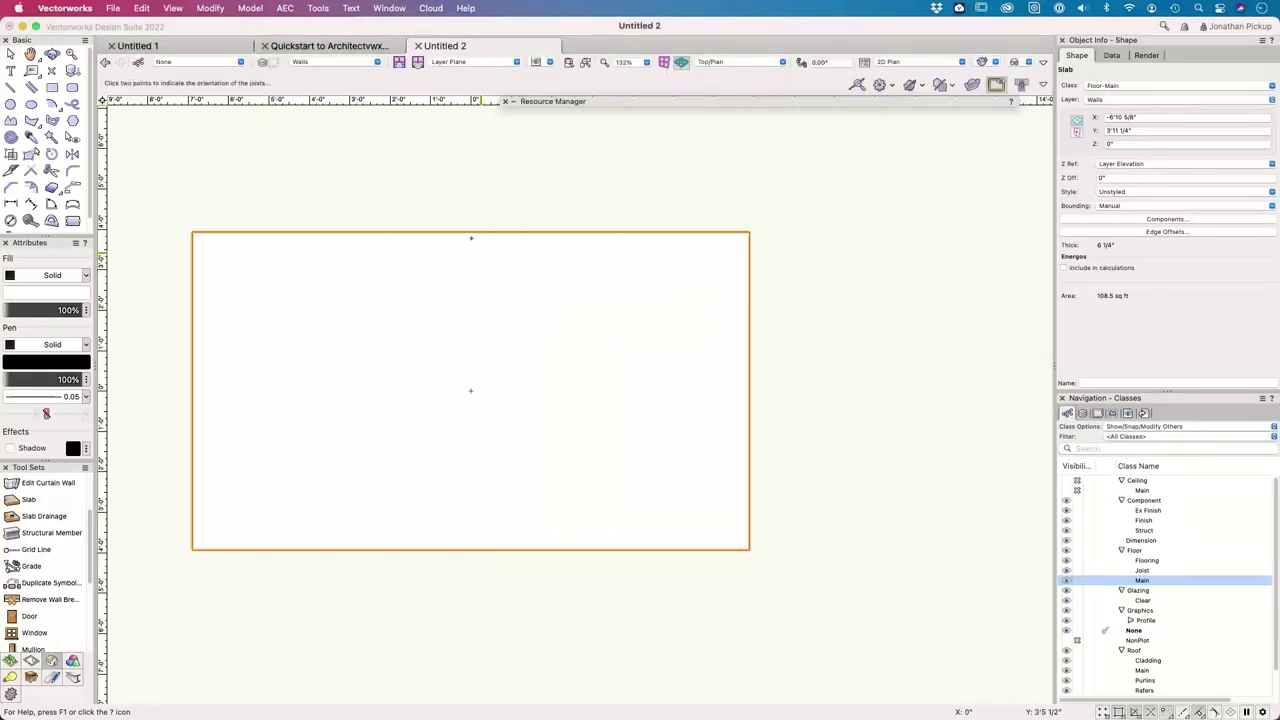
click(470, 232)
click(470, 360)
- Keep the created framing members as Solid Beam and set their 2D display to Width
click(1151, 234)
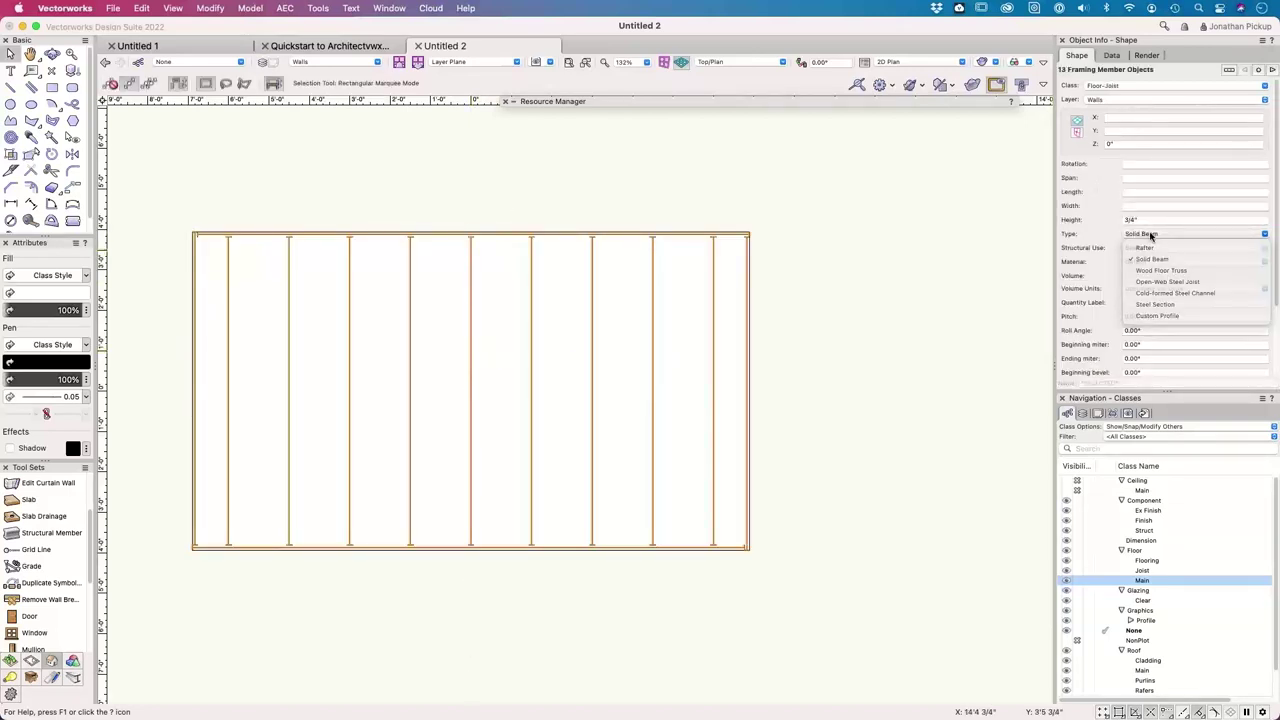
click(1148, 259)
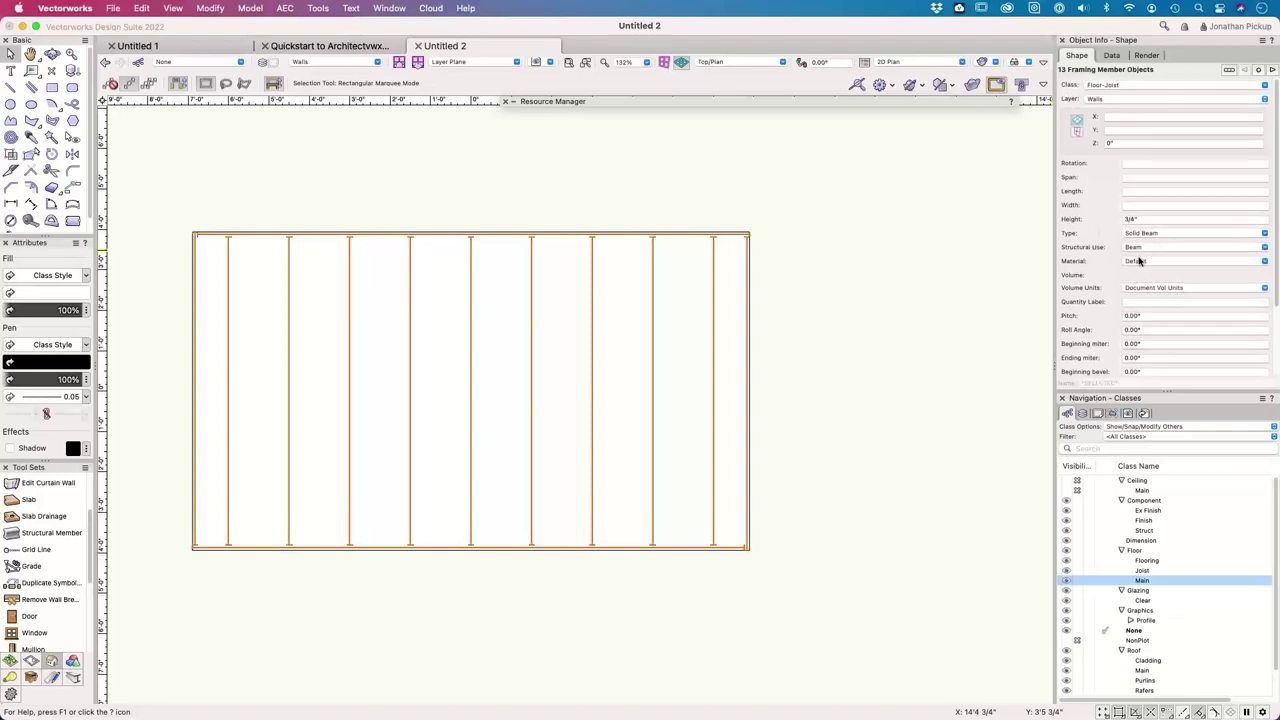
scroll(1138, 261, down, 3)
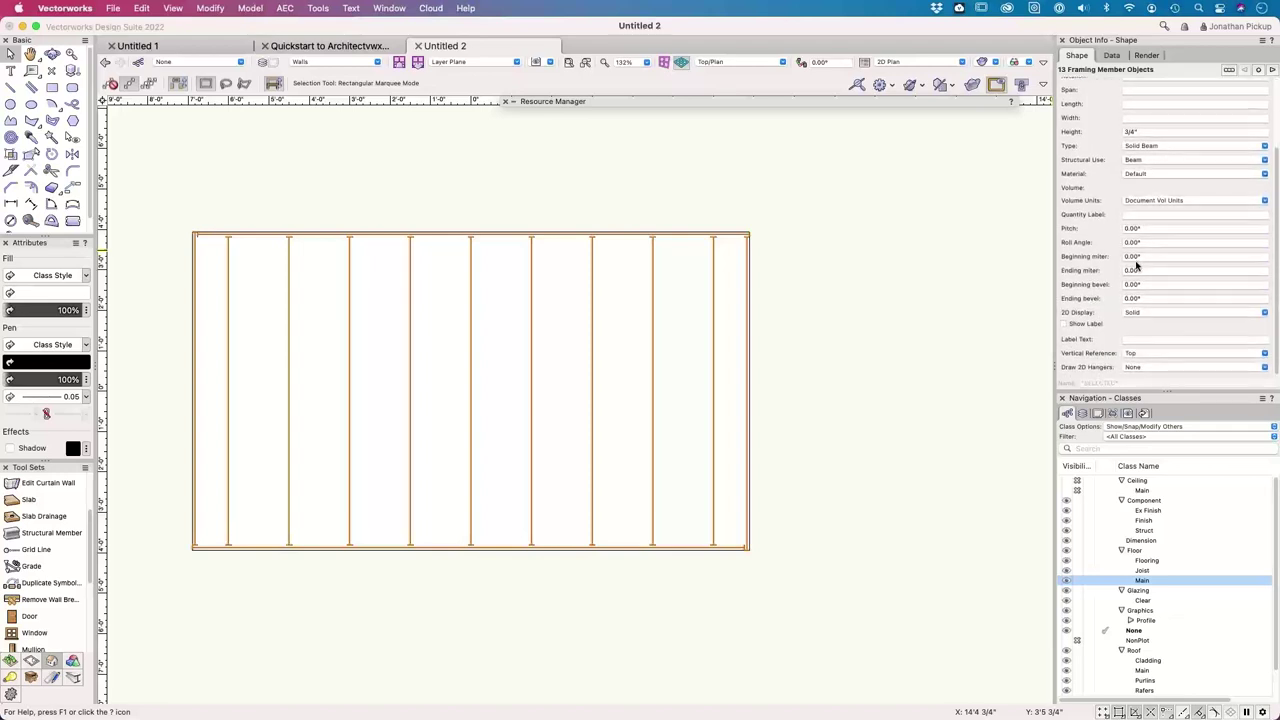
click(1140, 313)
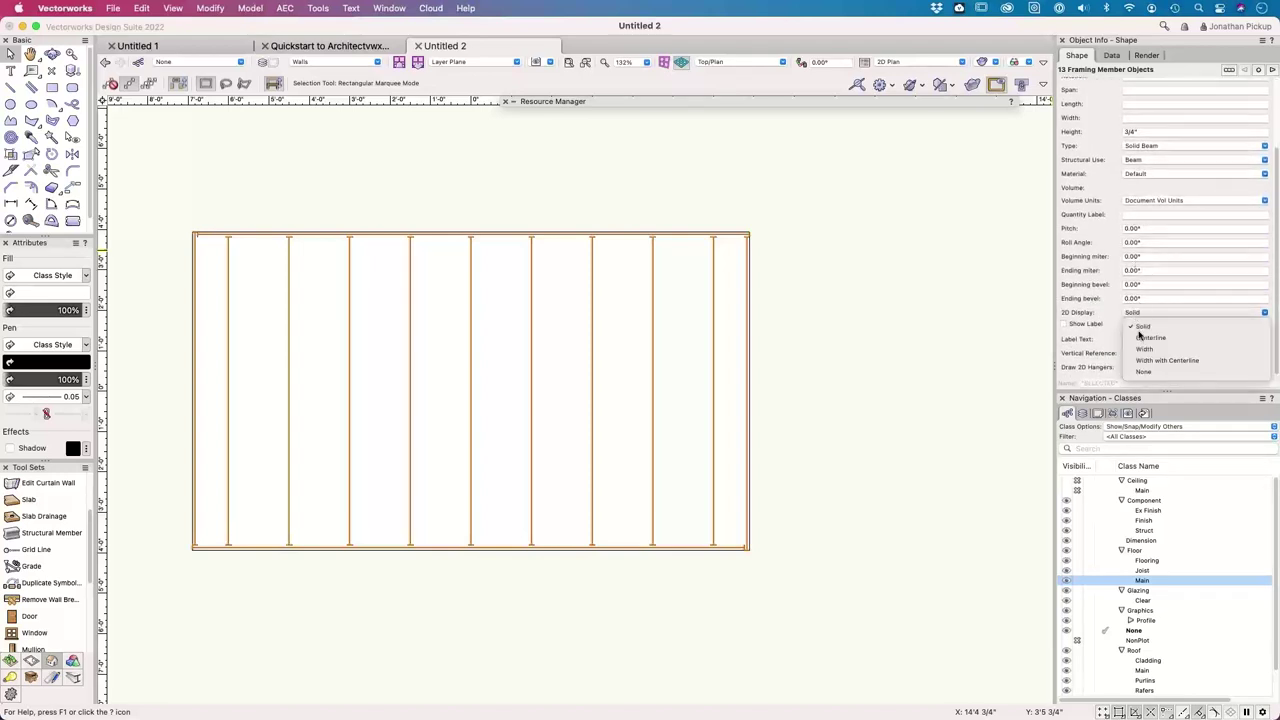
click(1141, 350)
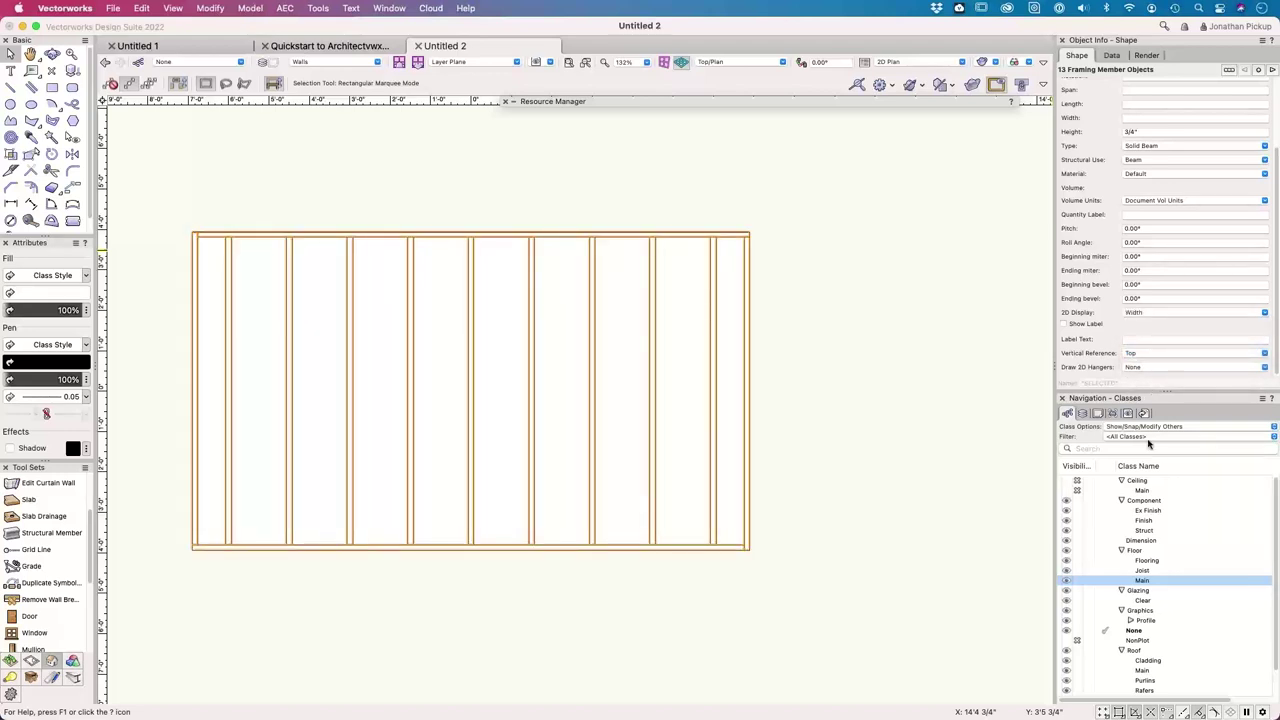
scroll(1115, 130, up, 3)
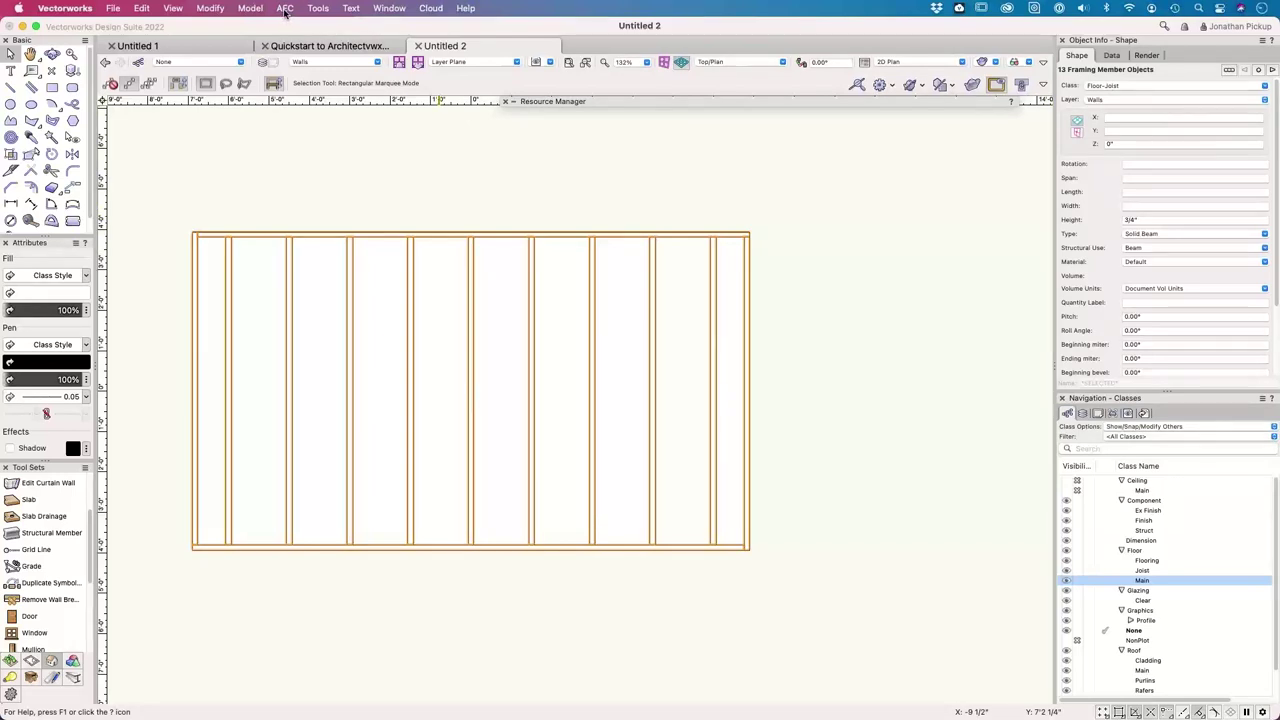
- Select the floor slab and start Create Joists for it, using the slab's Joists component
click(285, 10)
click(126, 149)
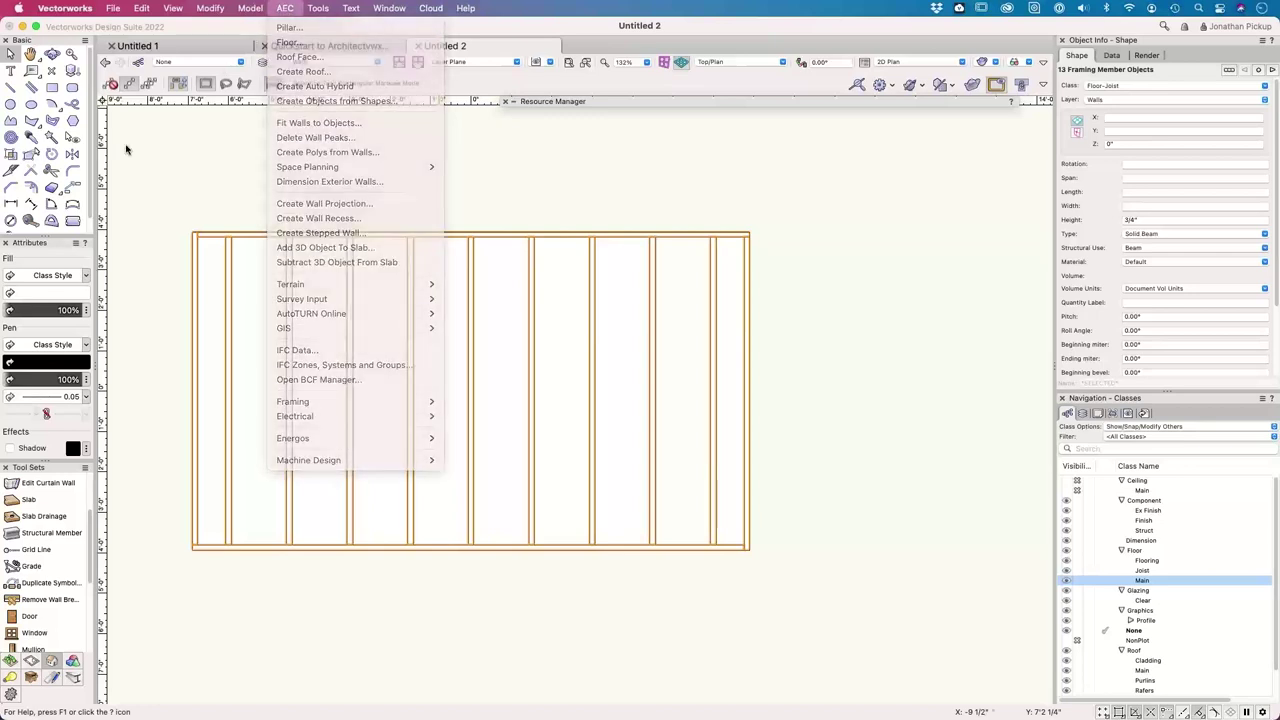
click(229, 237)
click(254, 229)
click(251, 231)
click(289, 10)
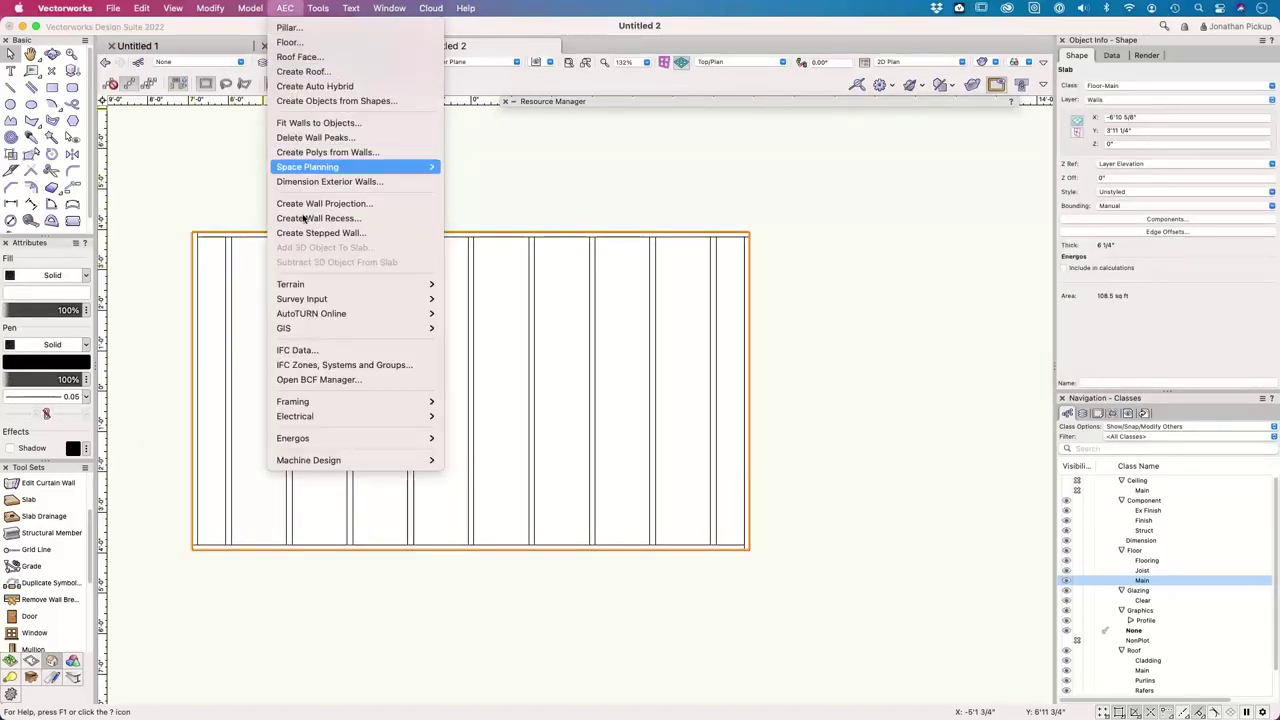
mouse_move(329, 418)
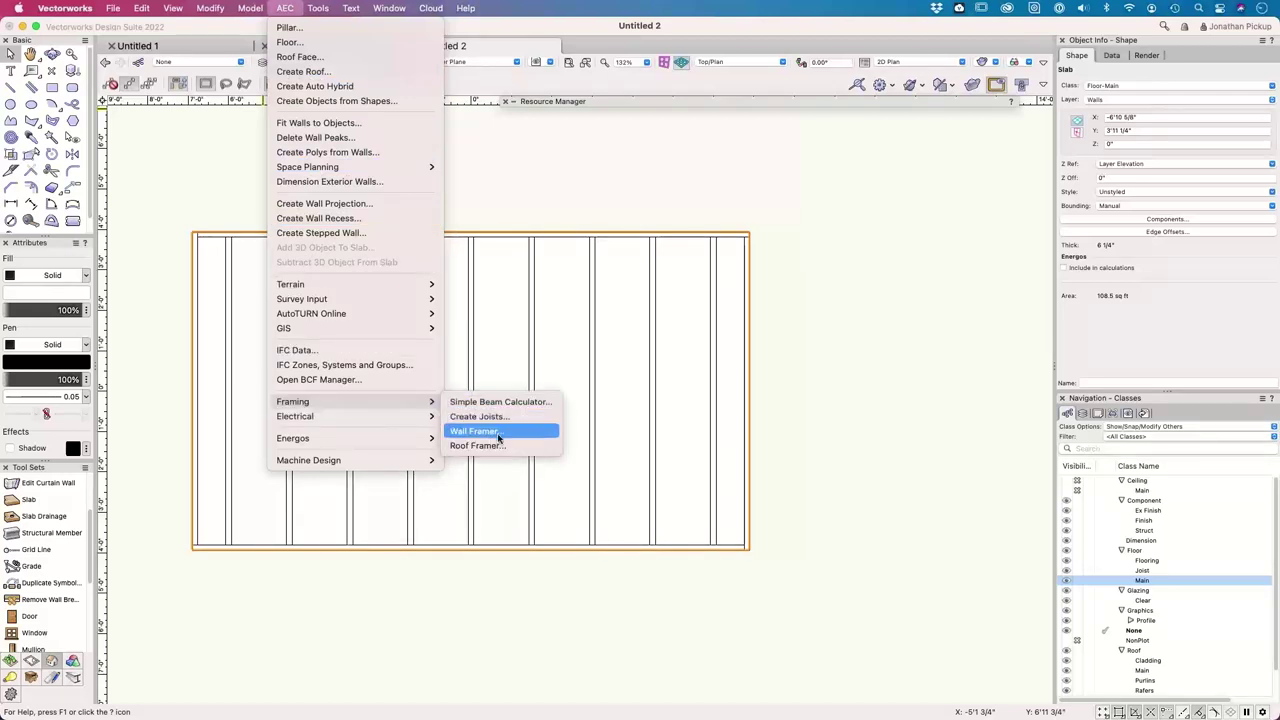
click(496, 417)
click(655, 103)
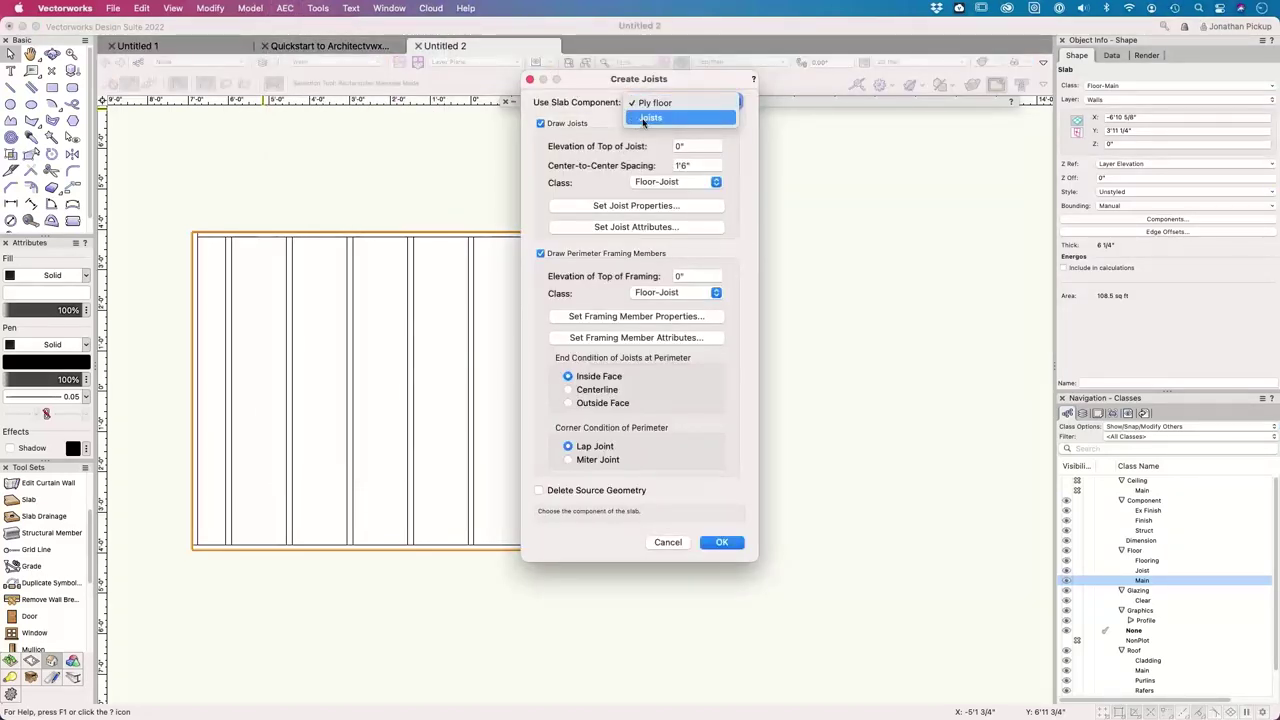
click(648, 120)
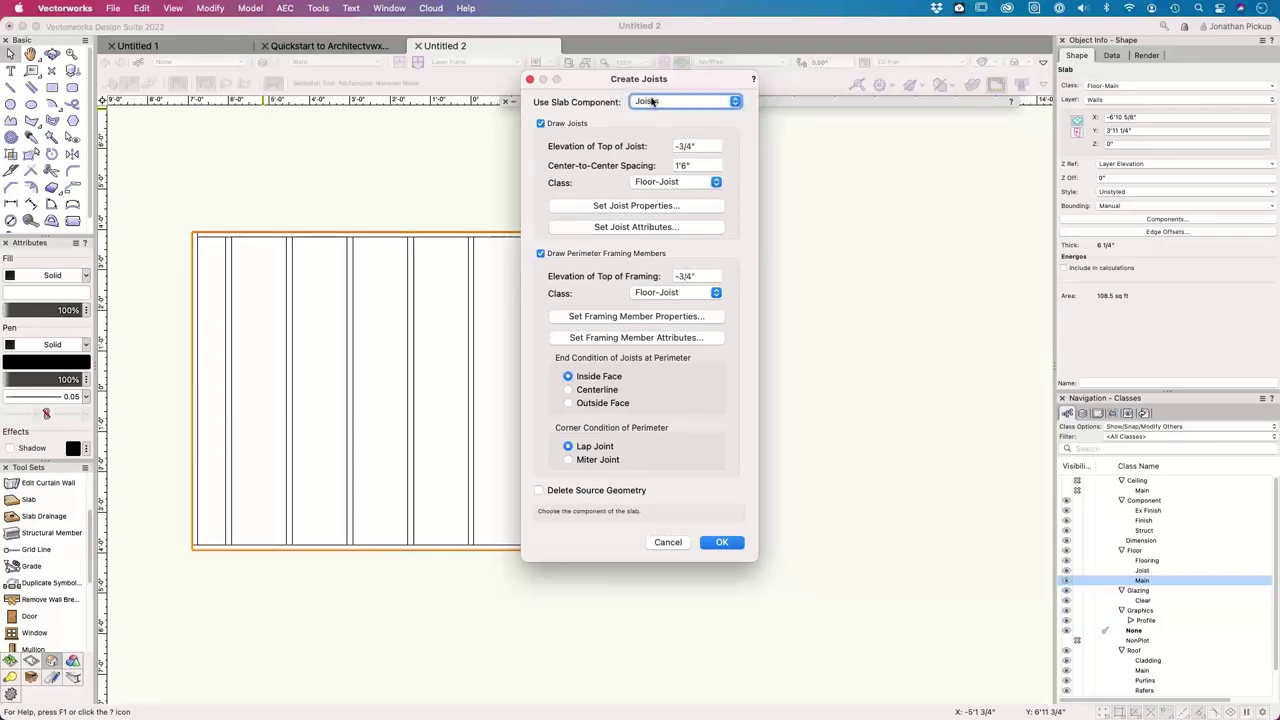
click(703, 146)
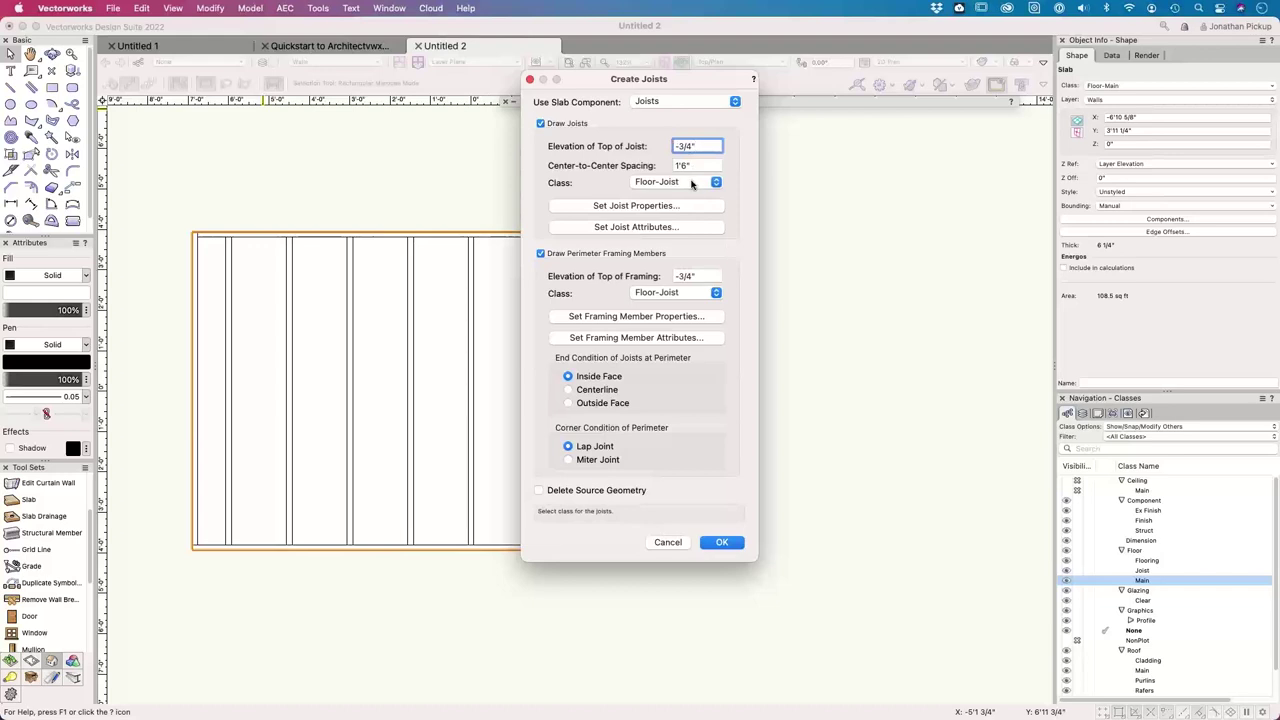
- Create a new class named Floor-Bearer for the joists of this second framing set
click(691, 184)
click(676, 224)
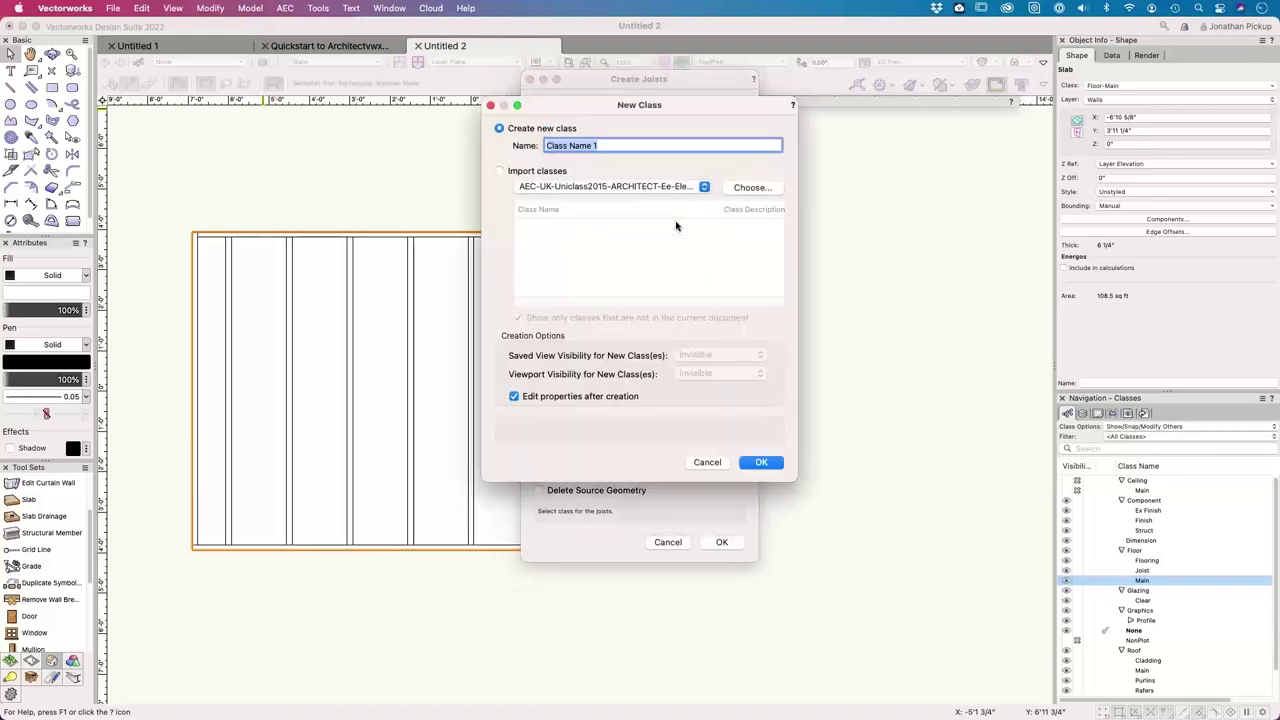
text(Flor)
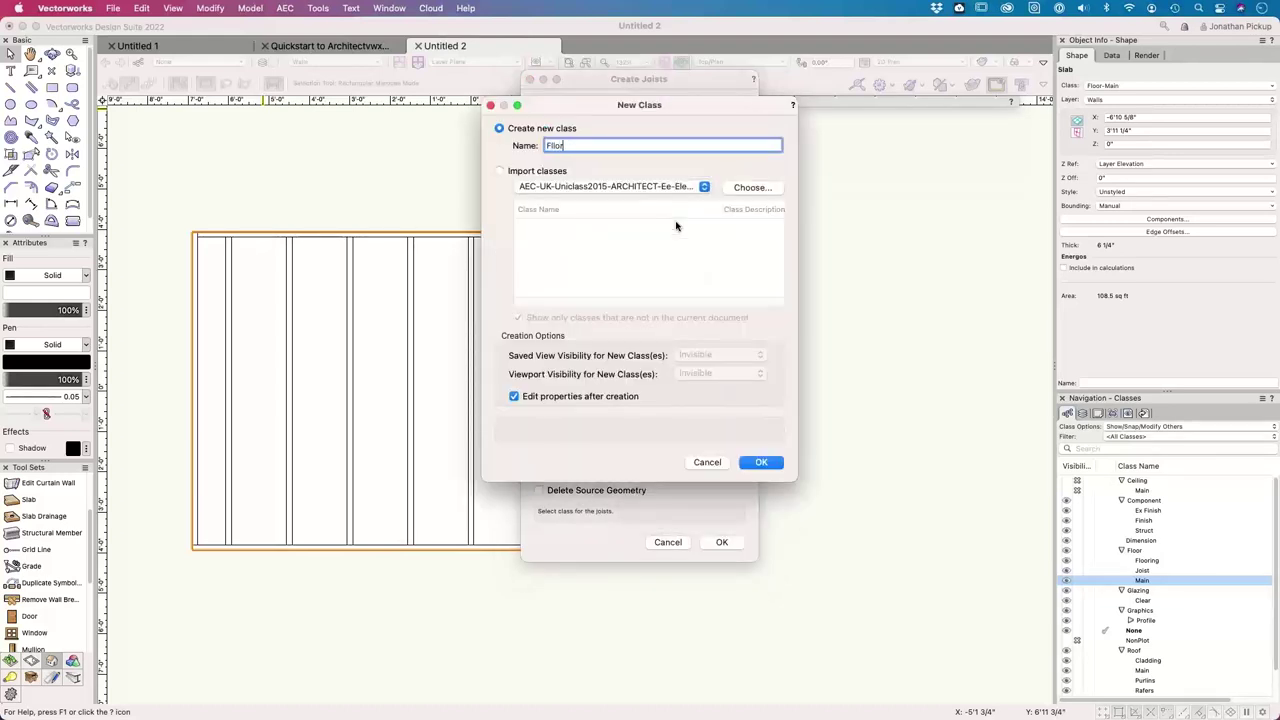
key(BackSpace)
key(BackSpace)
key(BackSpace)
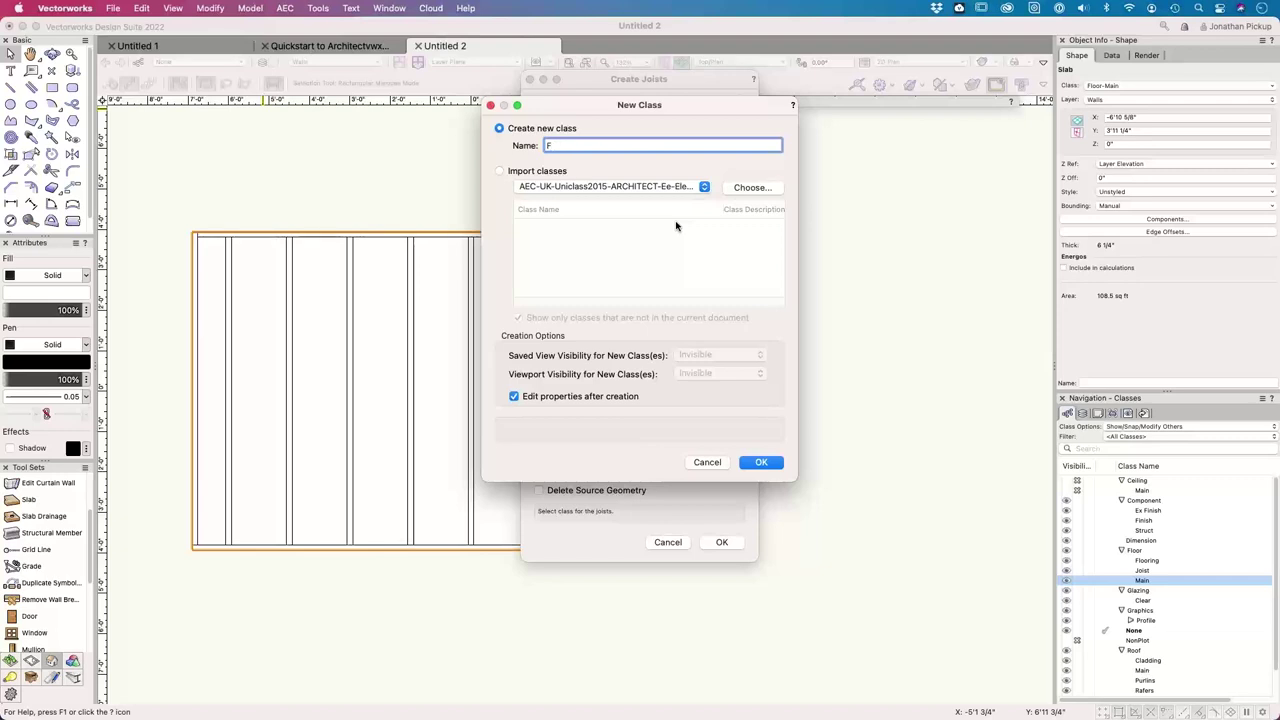
text(-Br)
text(a)
key(BackSpace)
key(BackSpace)
text(earer)
key(Return)
click(676, 226)
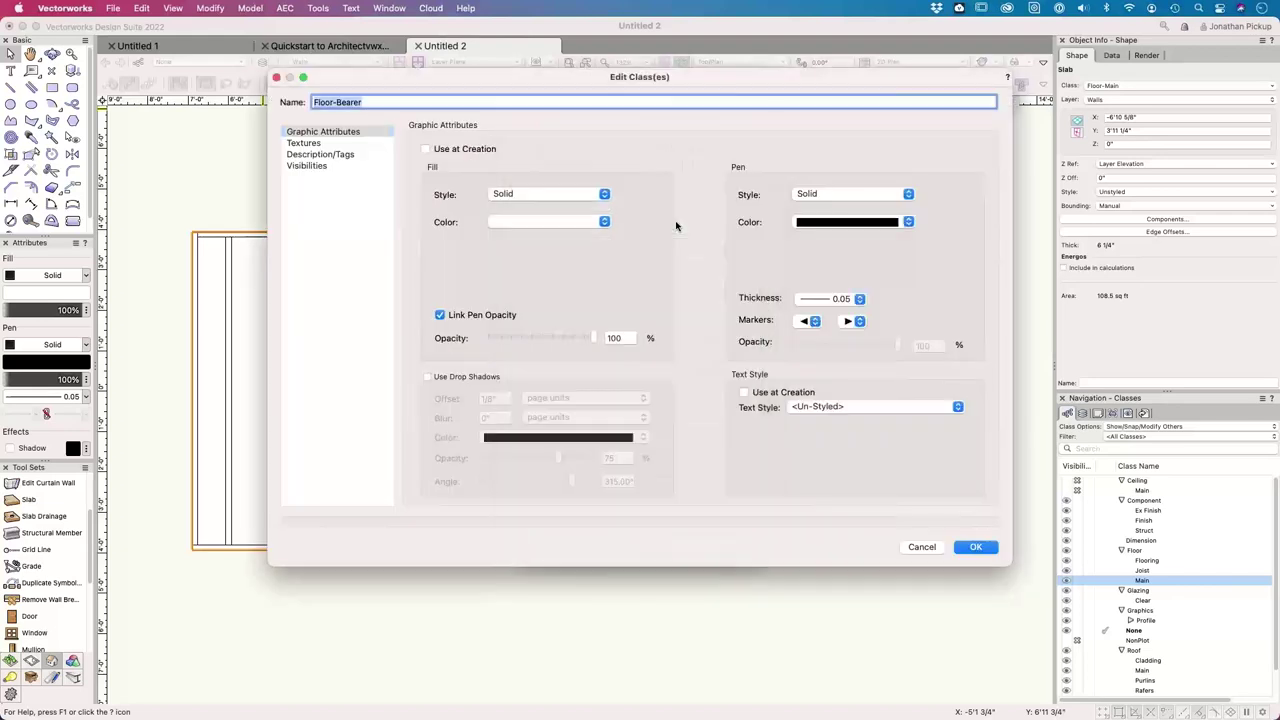
- Give the Floor-Bearer class a 0.25 pen thickness and a Line Type pen style, used at creation
click(859, 298)
click(855, 348)
click(858, 298)
click(857, 292)
click(830, 195)
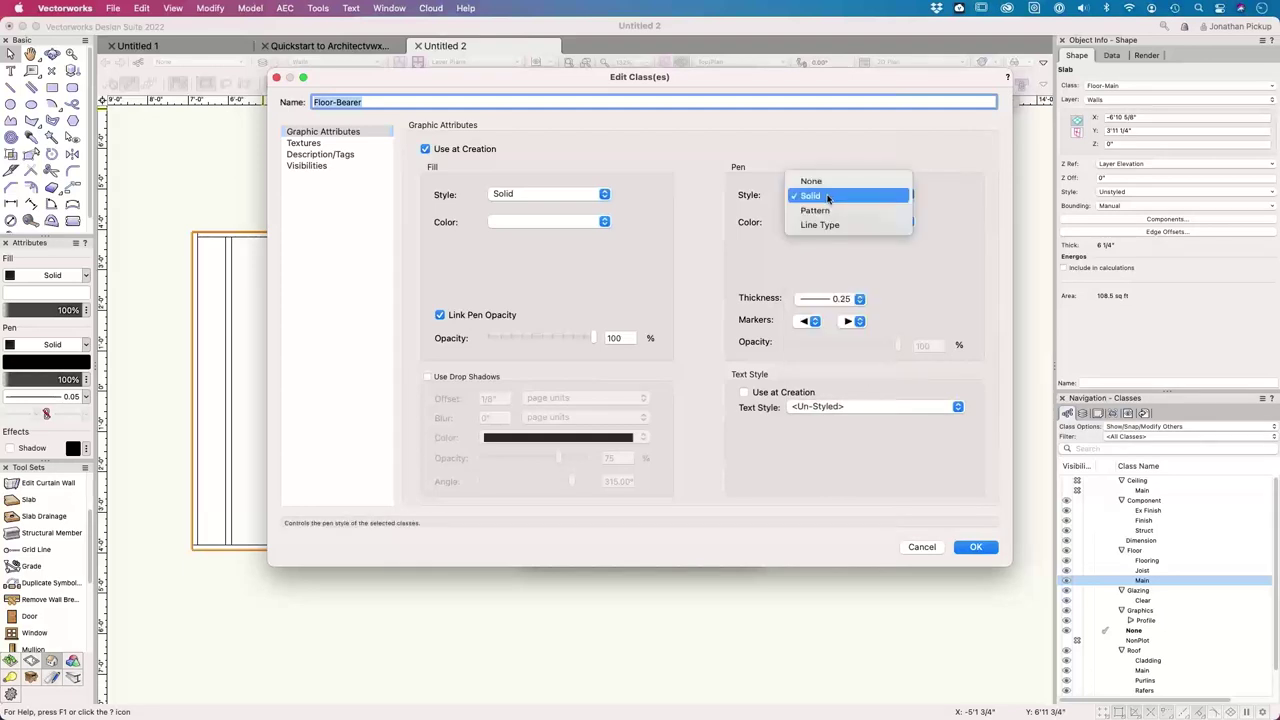
click(828, 222)
click(975, 548)
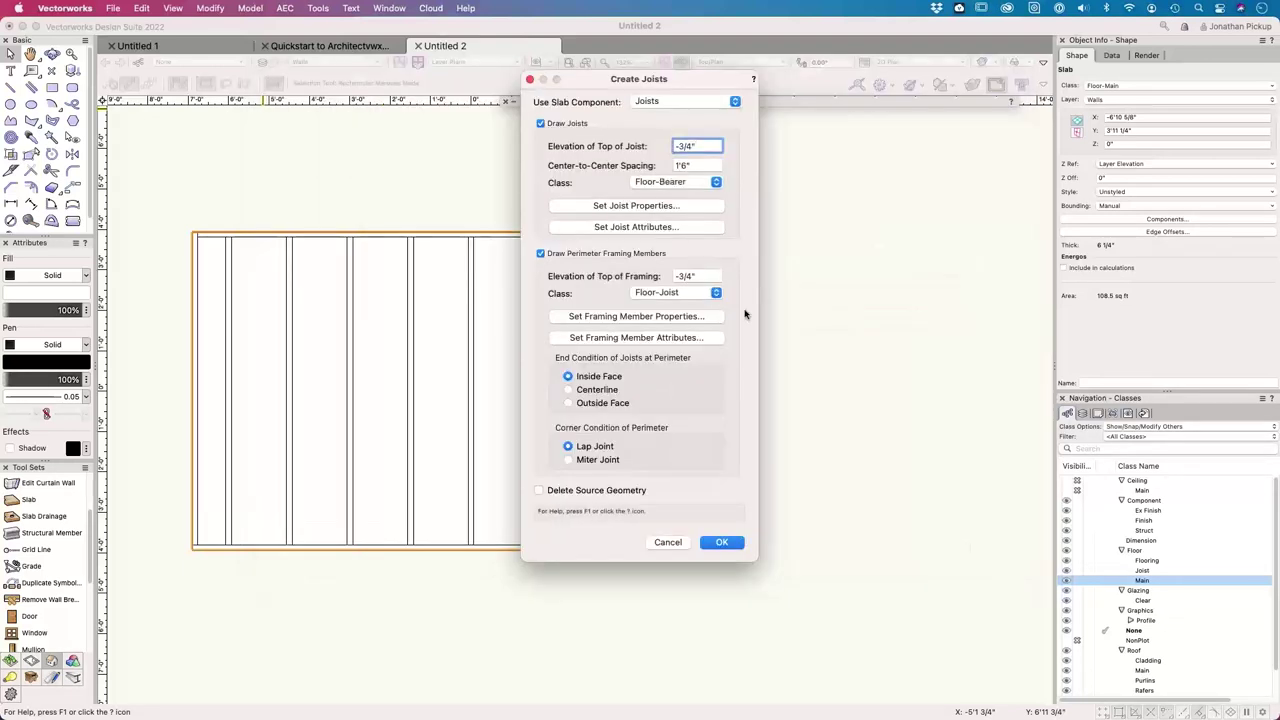
- Turn off the perimeter framing members and set the bearers' center-to-center spacing to 48
click(541, 253)
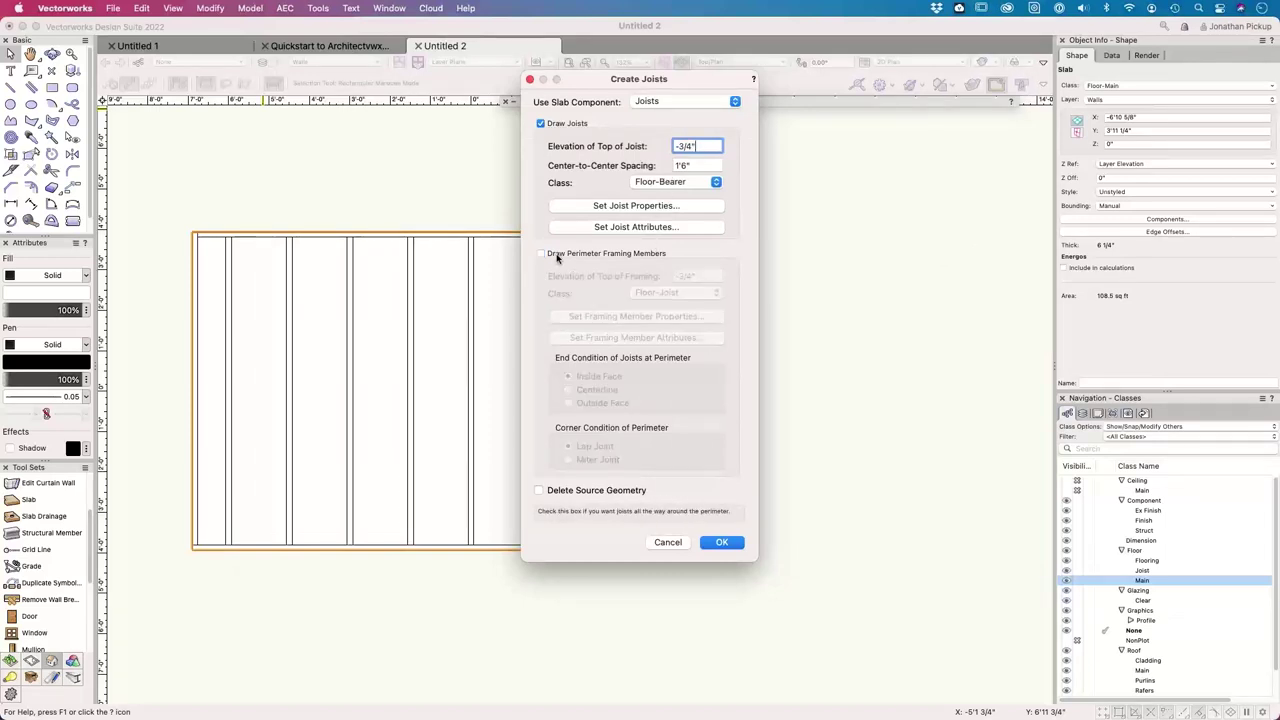
click(701, 167)
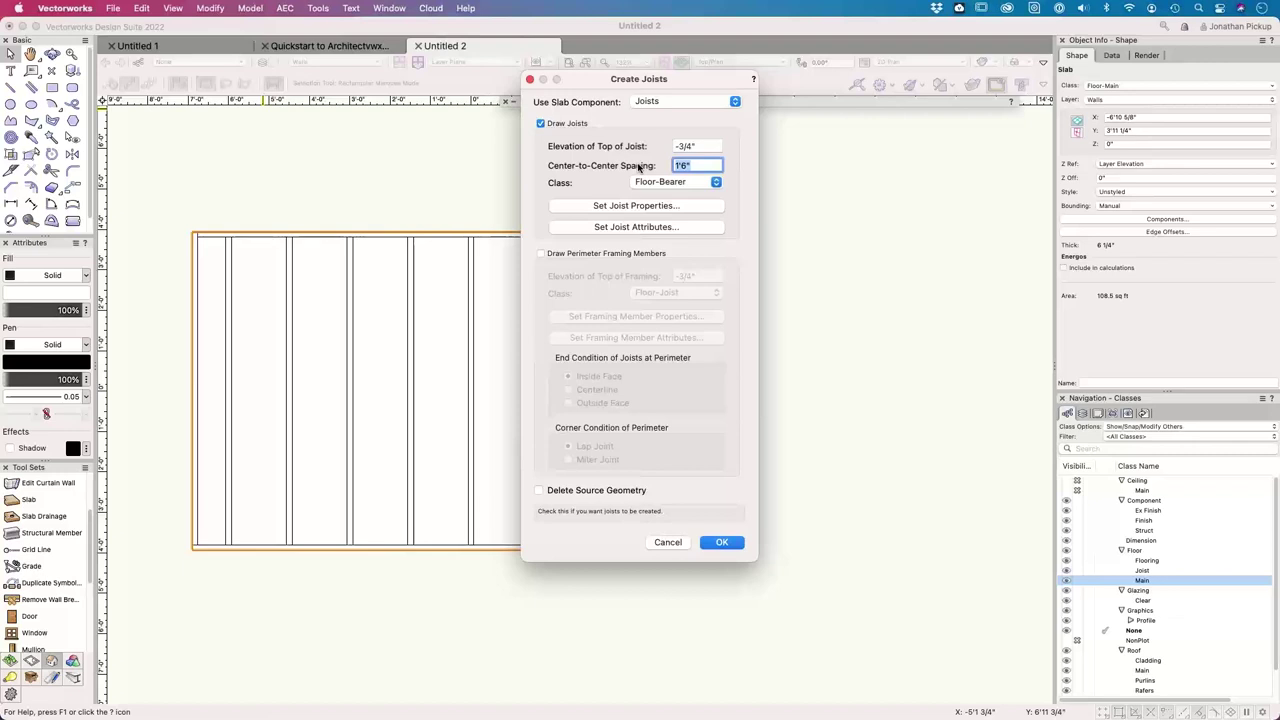
text(12)
key(BackSpace)
key(BackSpace)
key(Tab)
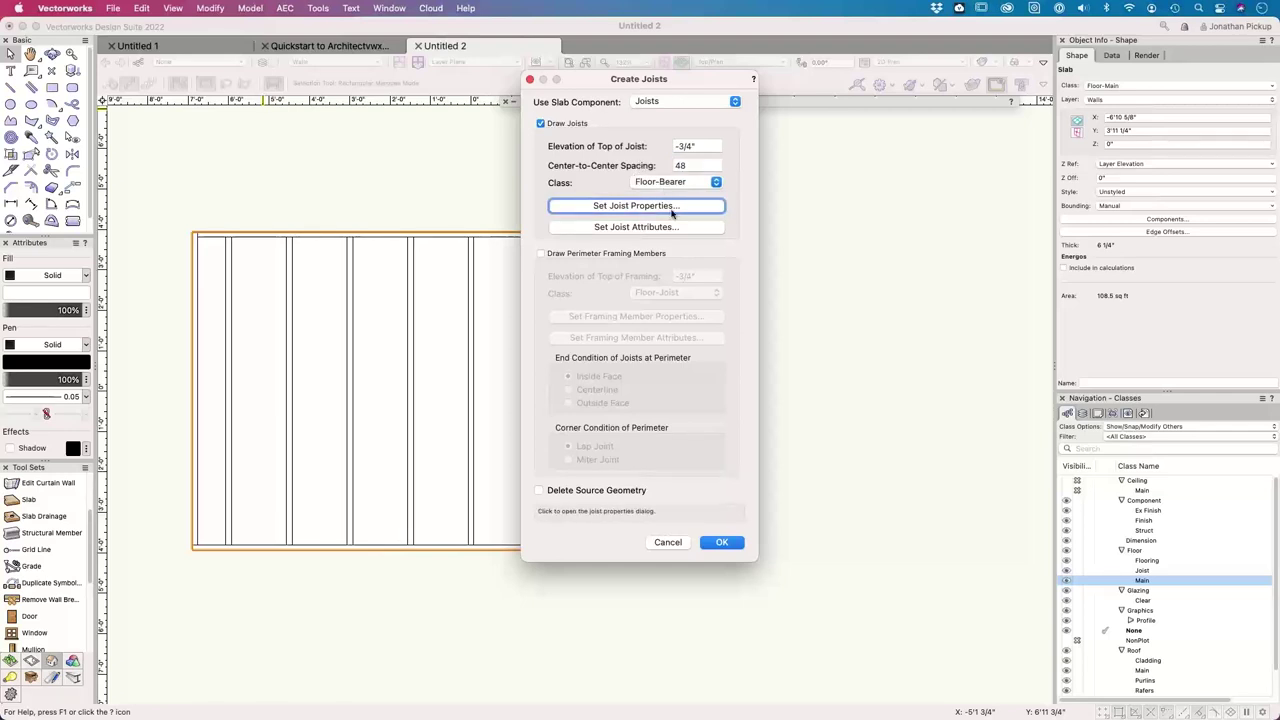
- Set the bearers' width to 3.5, height to 4.5 and 2D display to Width, and accept the Create Joists settings
click(673, 206)
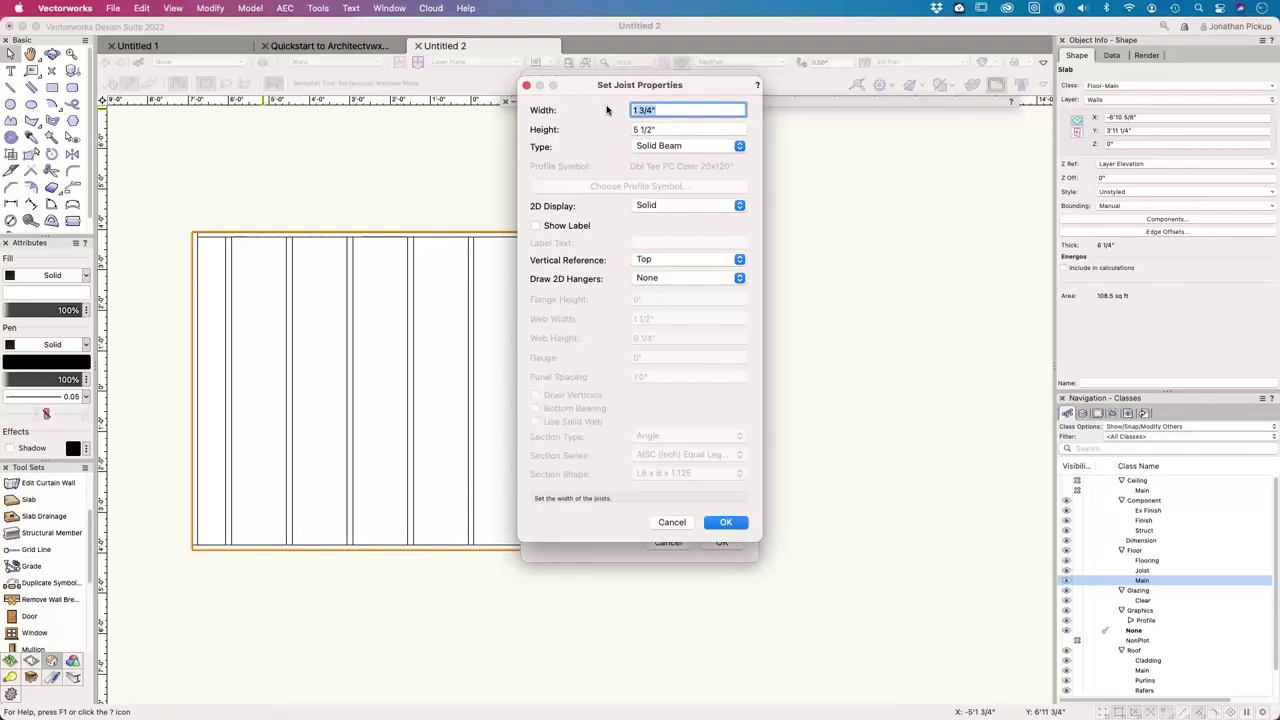
text(3.5)
key(Tab)
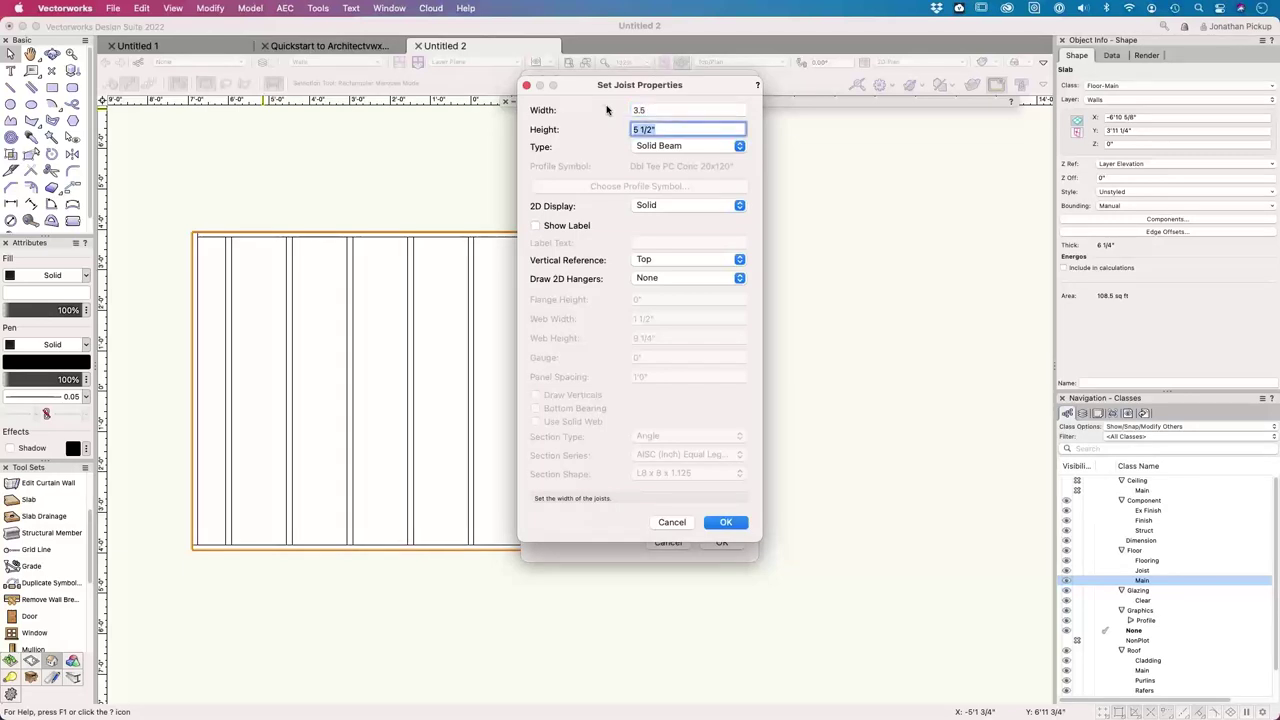
text(4.5)
key(Tab)
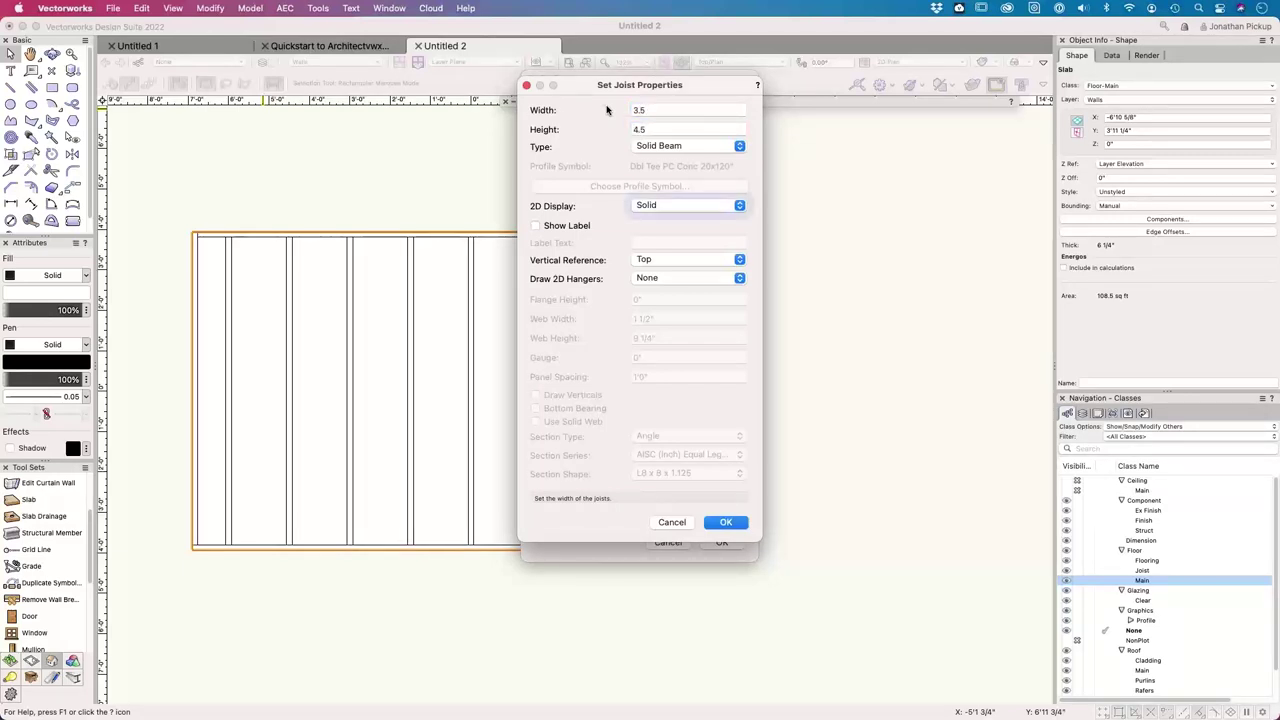
click(679, 207)
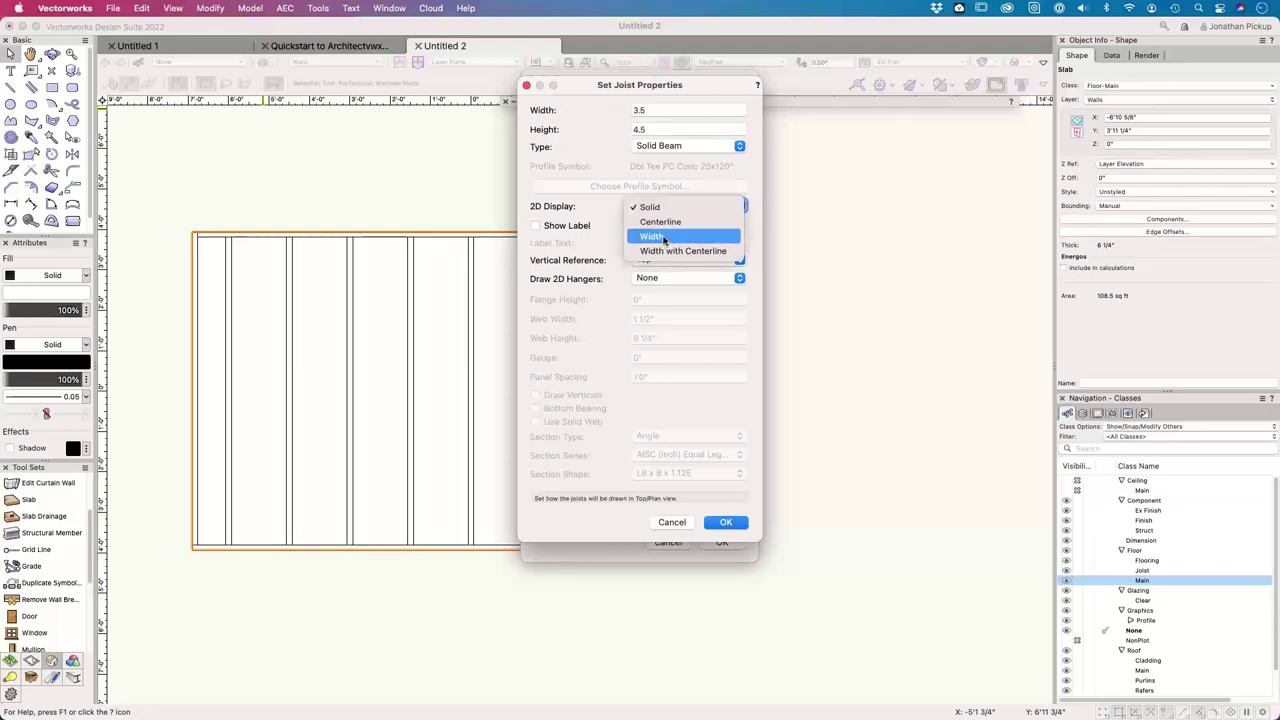
click(663, 238)
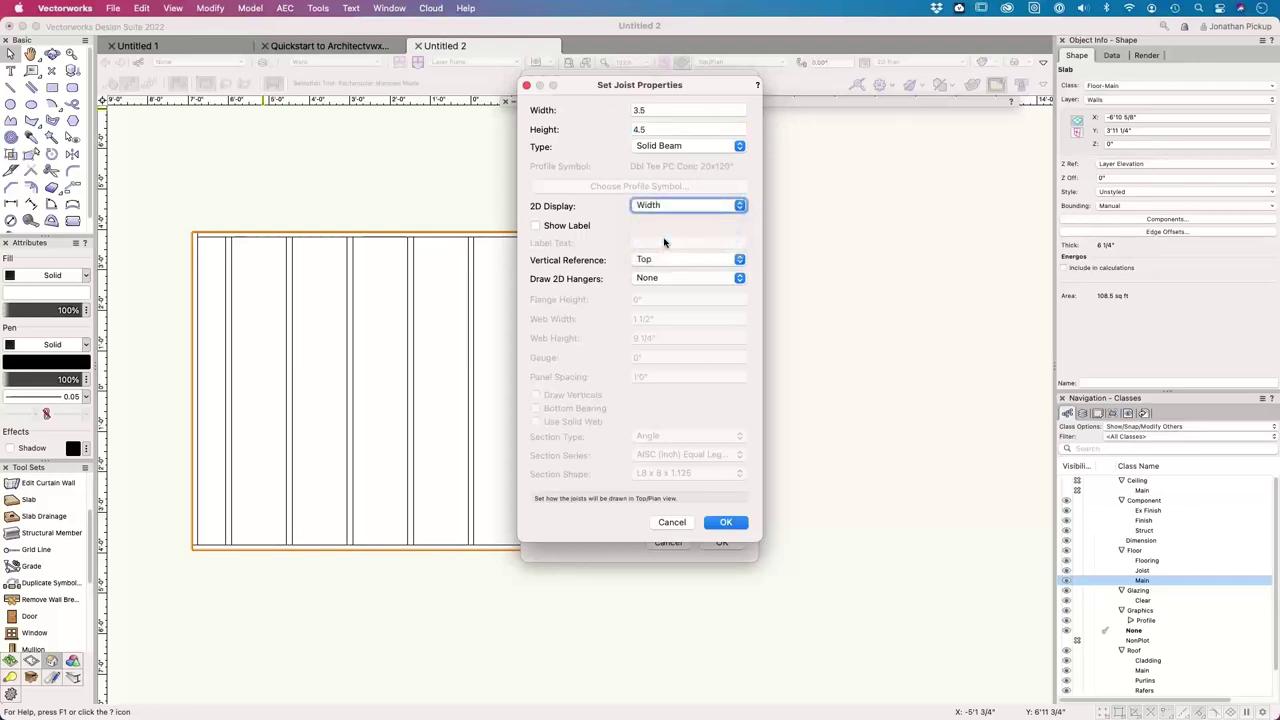
click(726, 522)
click(726, 542)
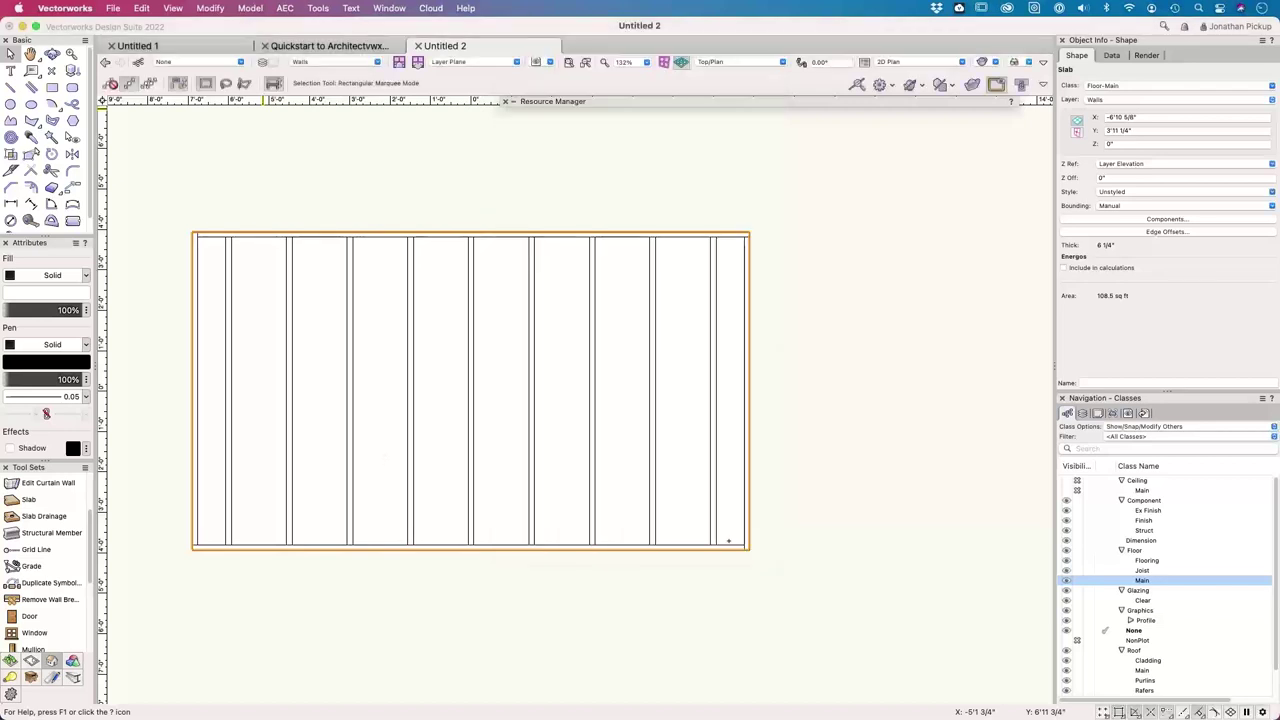
- Create the bearers by indicating a horizontal orientation across the full slab length near its lower edge, at about Y -3'5 7/8"
click(194, 541)
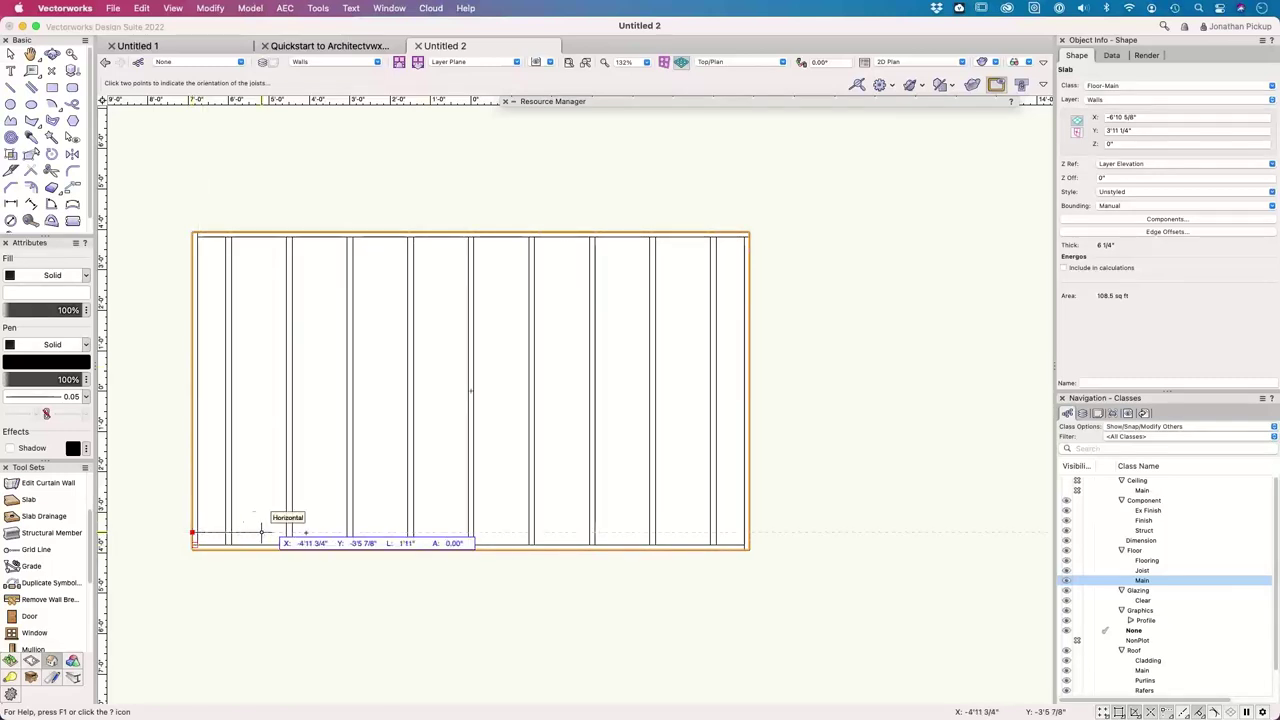
click(748, 531)
click(320, 597)
- Mirror a duplicate of the lower bearer about the slab's horizontal centerline to add a matching upper bearer
click(199, 531)
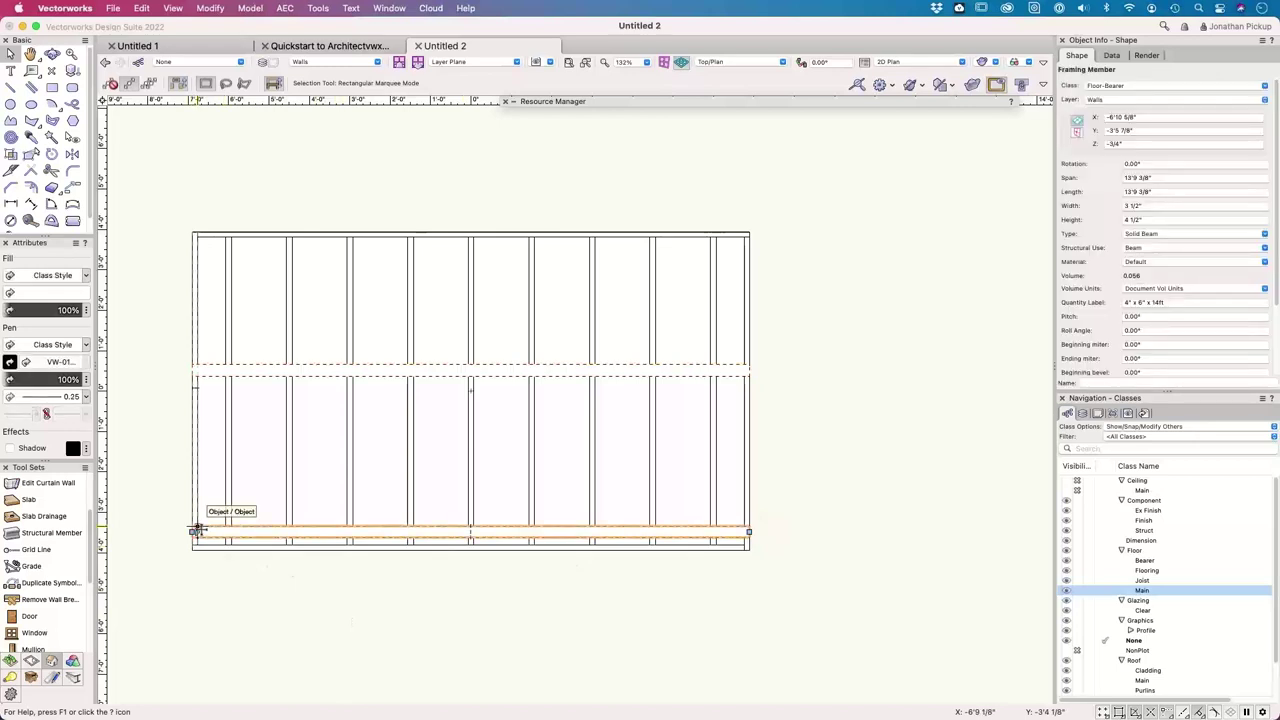
click(72, 153)
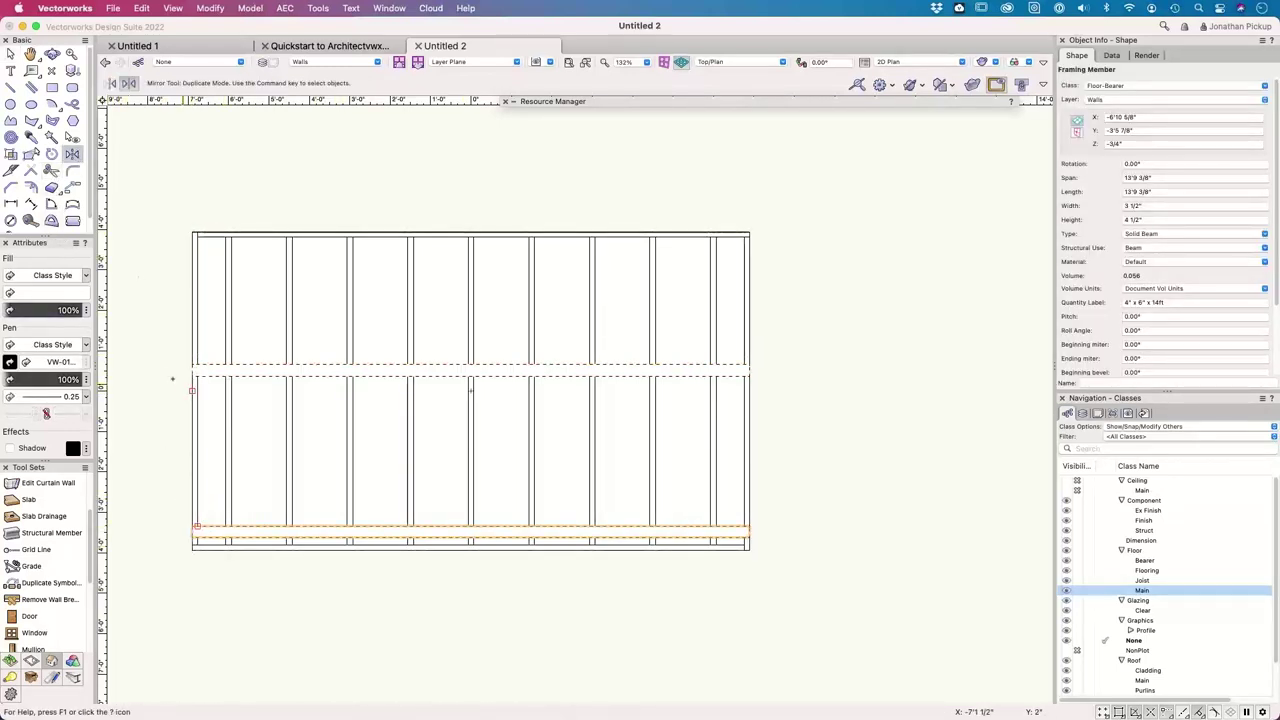
click(192, 388)
click(744, 398)
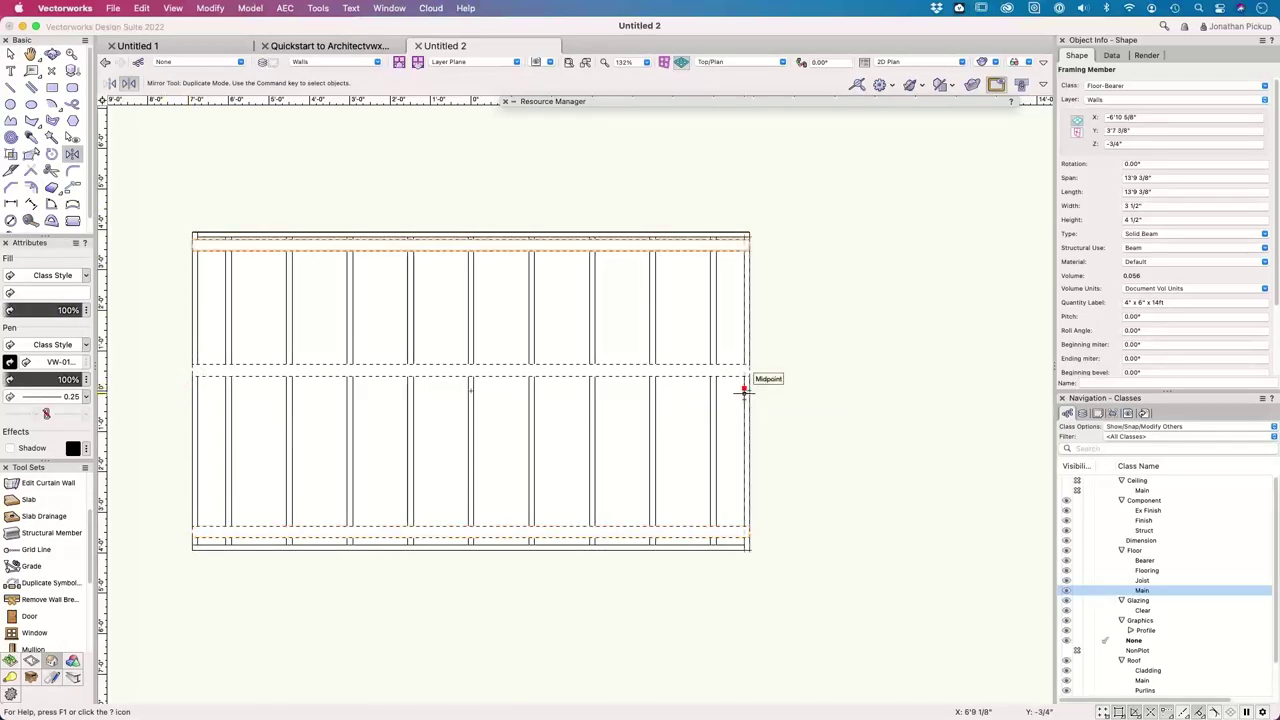
- Select all three bearers and distribute them with equal vertical spacing across the slab
key(x)
right_click(213, 533)
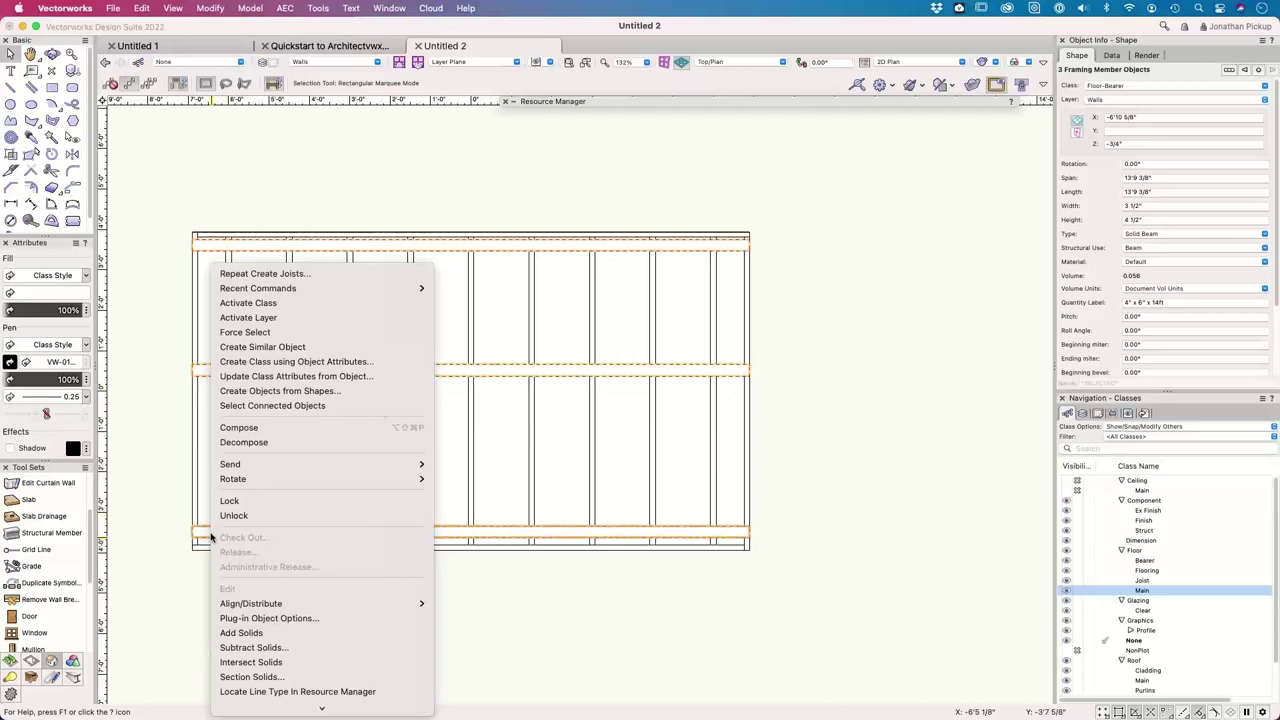
mouse_move(248, 605)
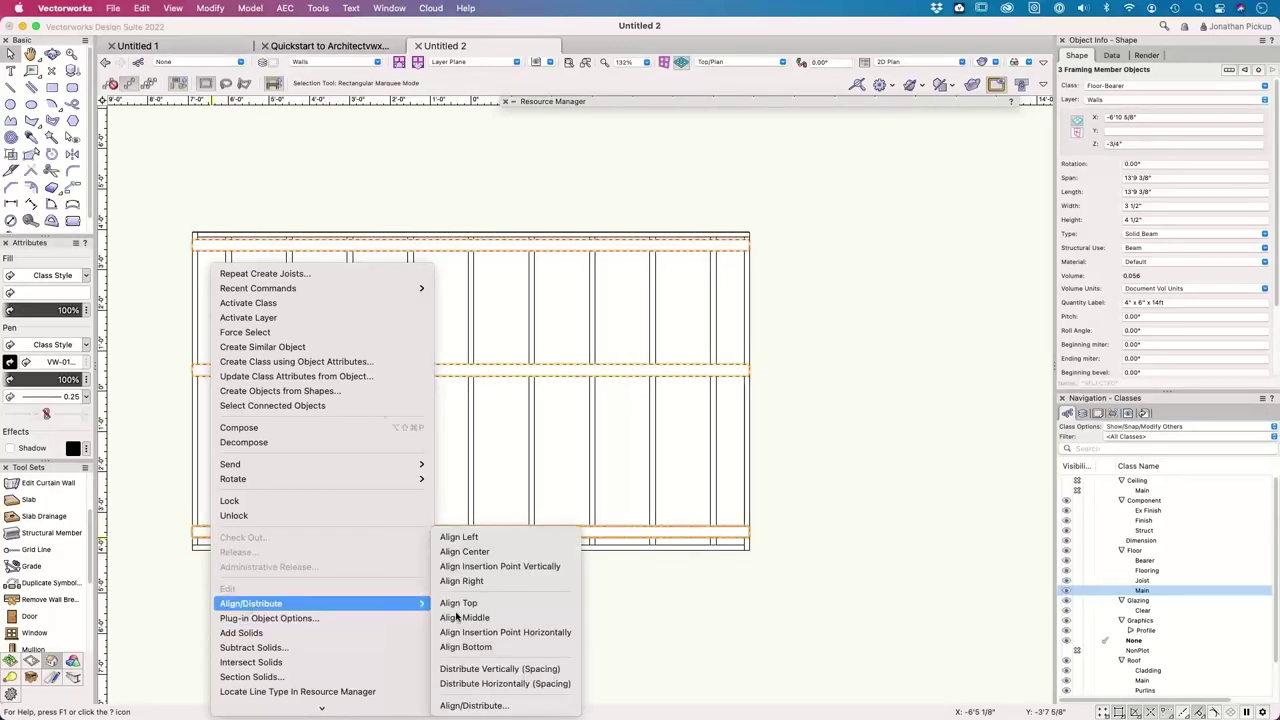
click(494, 682)
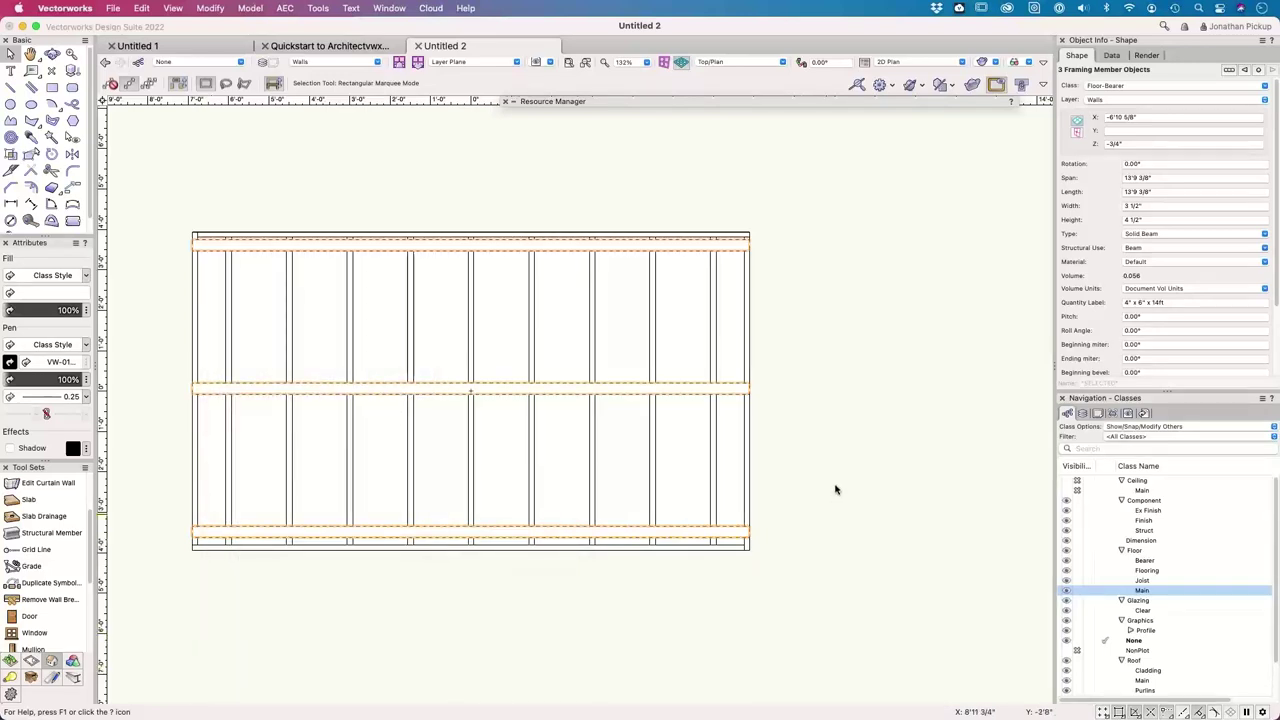
- Set the Z position of the three bearers to -8 inches, dropping them below the floor slab
shift+middle_drag(761, 517, 906, 431)
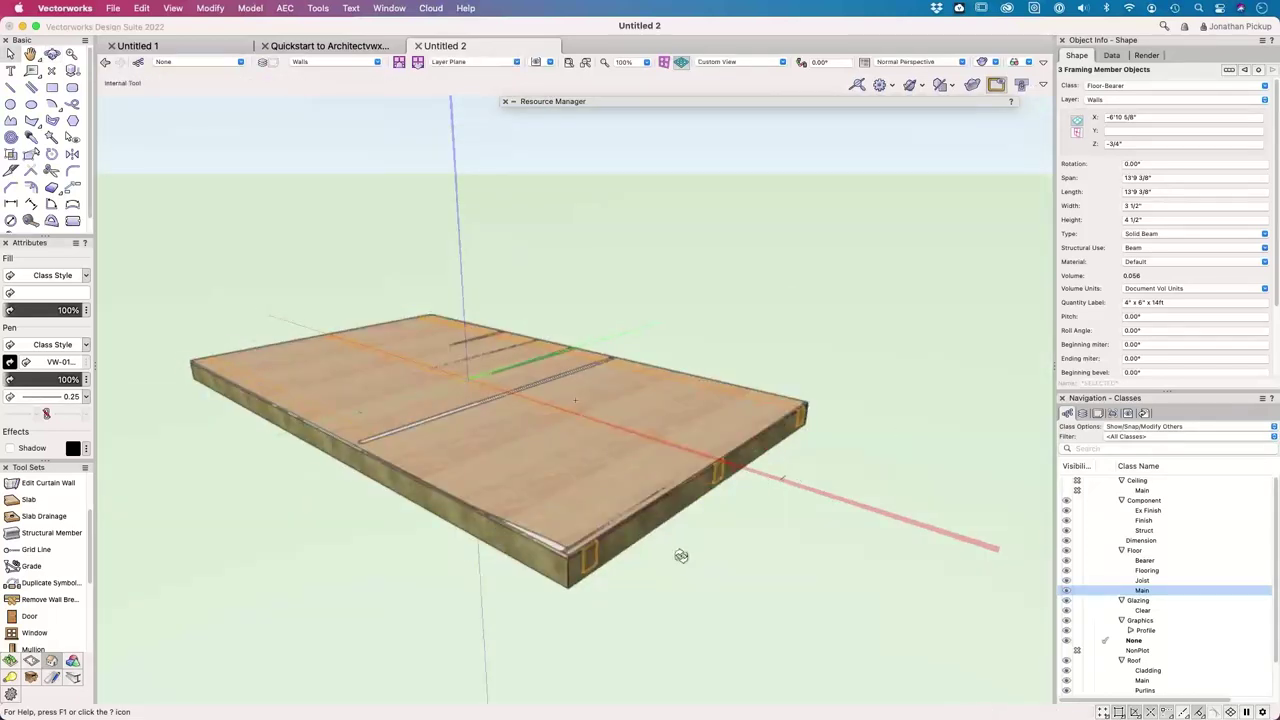
click(1128, 143)
scroll(1165, 285, down, 4)
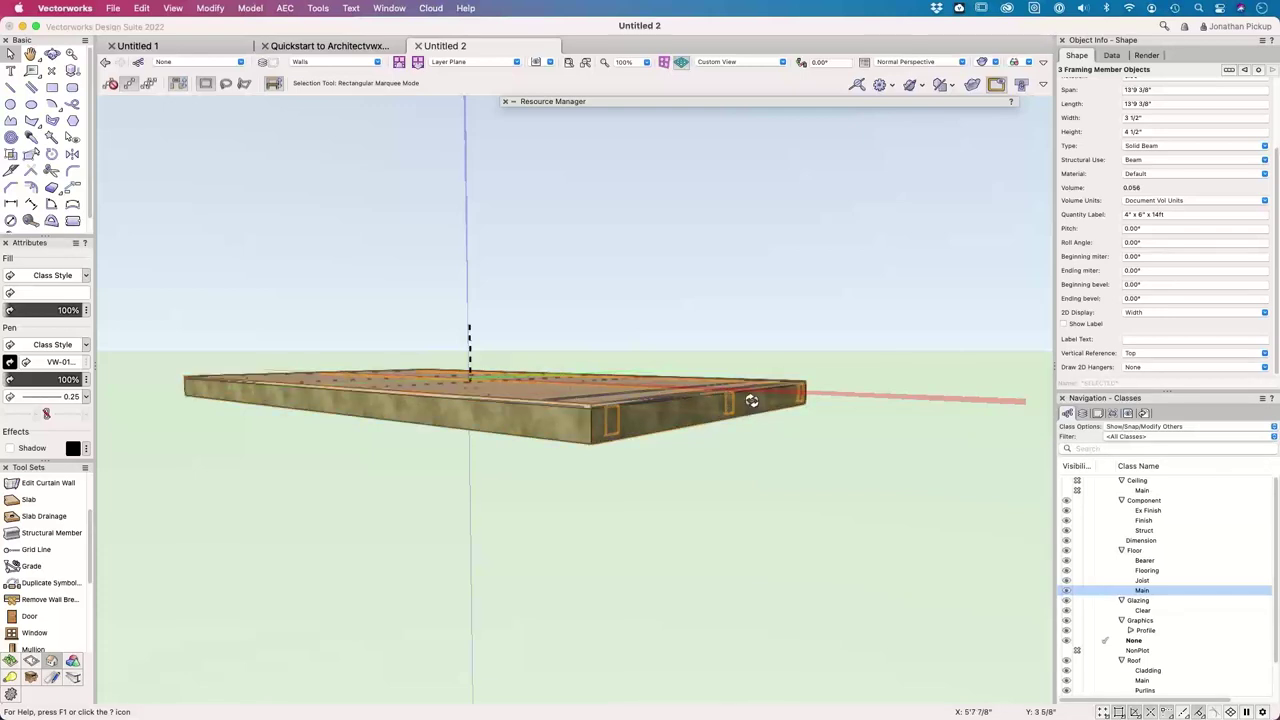
shift+middle_drag(751, 400, 731, 629)
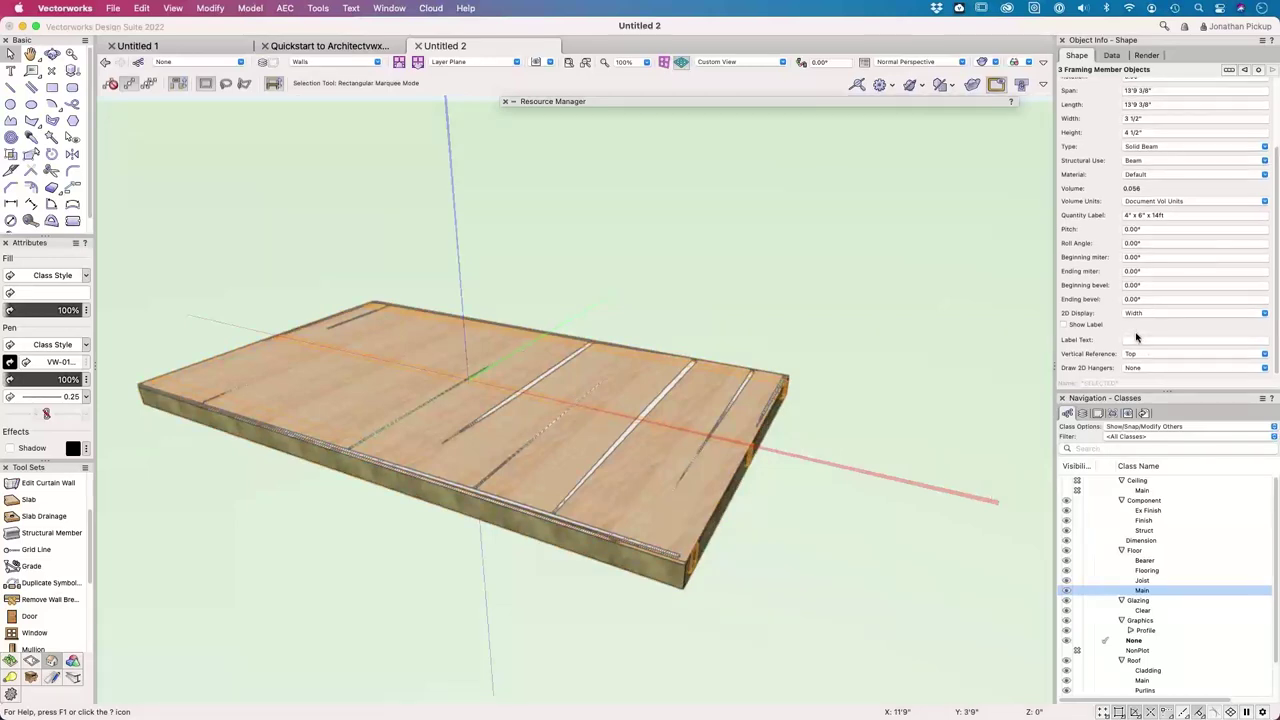
scroll(1140, 300, up, 4)
drag(1139, 143, 1082, 147)
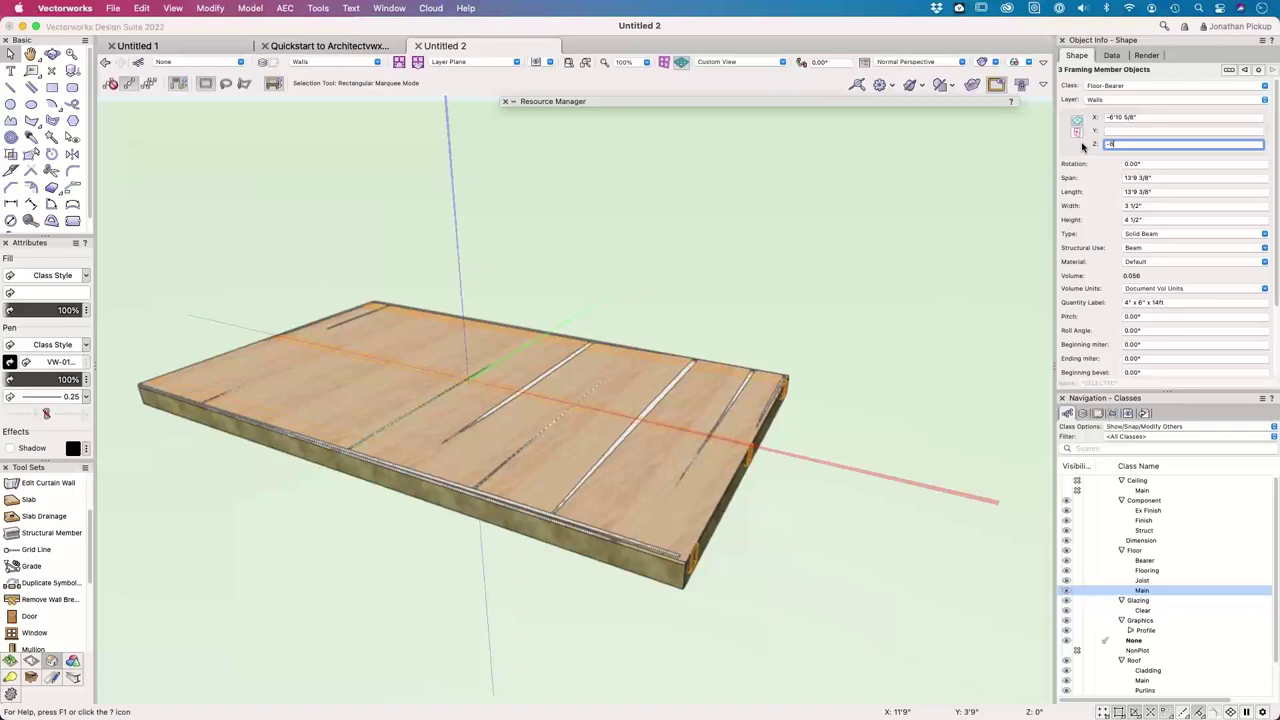
text(-8)
key(Return)
shift+middle_drag(829, 463, 770, 480)
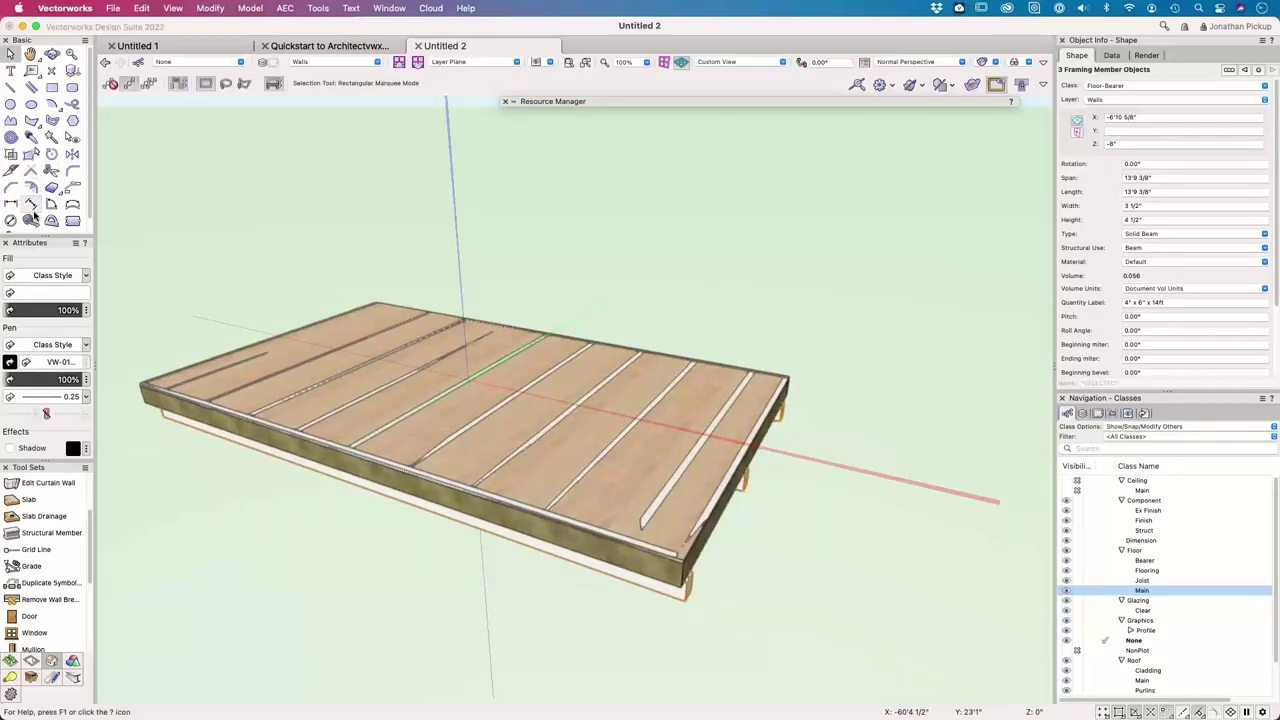
- Select all the floor joists and perimeter members with Select Similar and set their Z position to -20mm
click(51, 137)
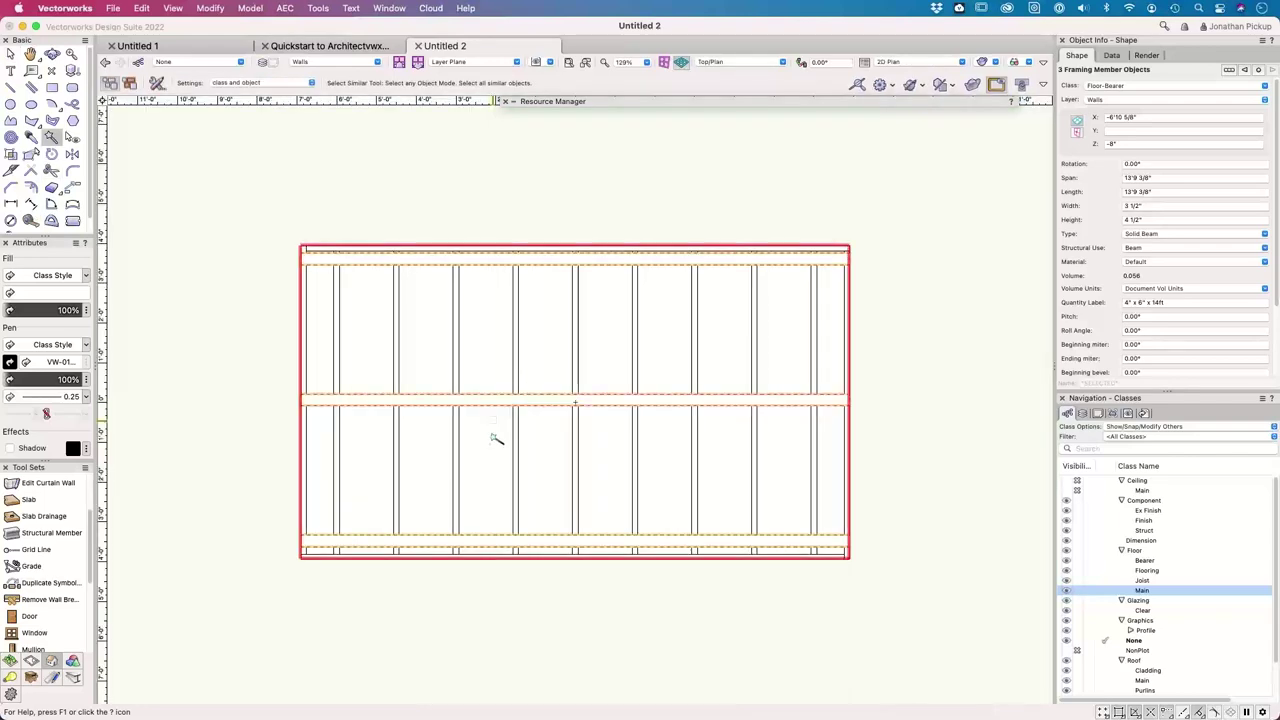
shift+middle_drag(786, 216, 866, 434)
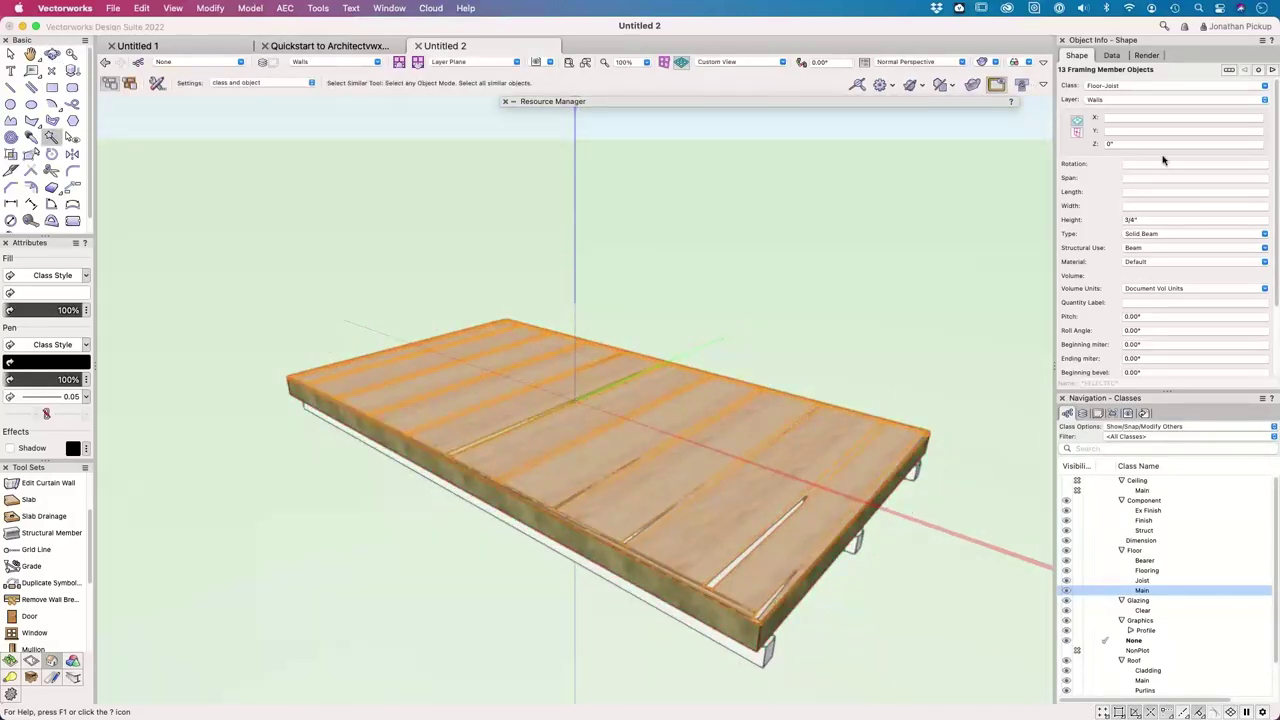
click(1112, 144)
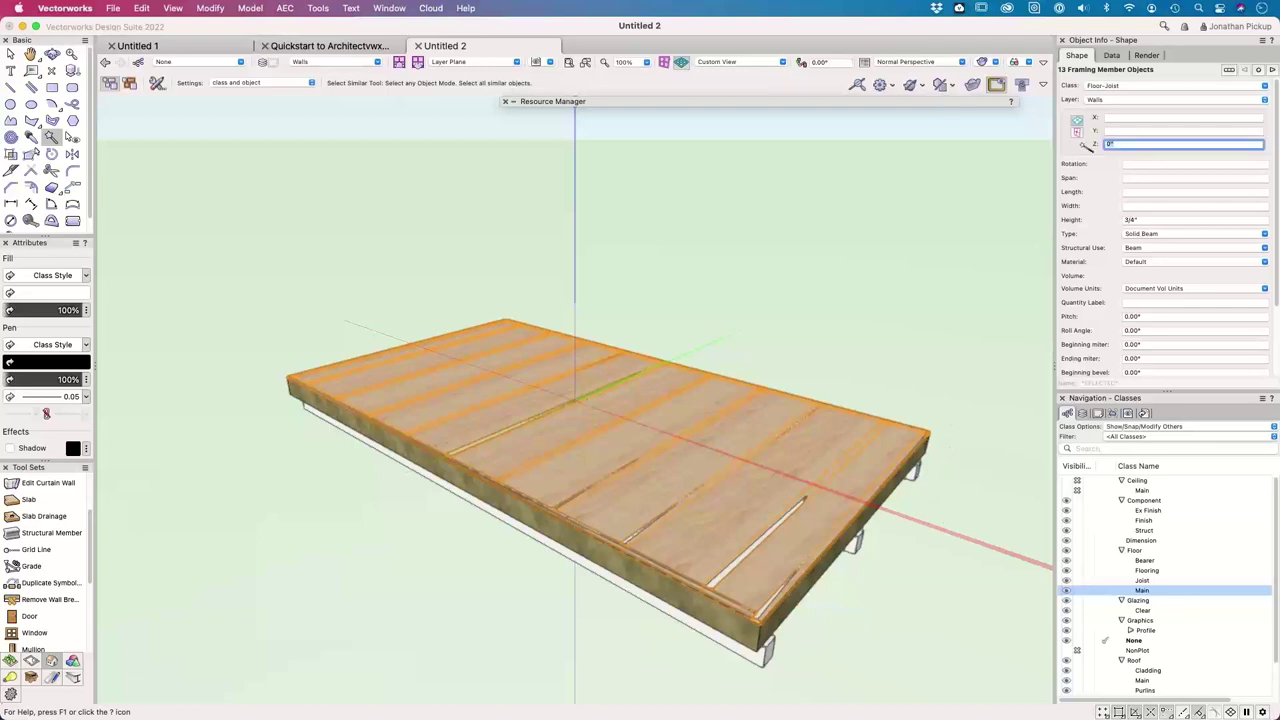
scroll(1144, 214, down, 5)
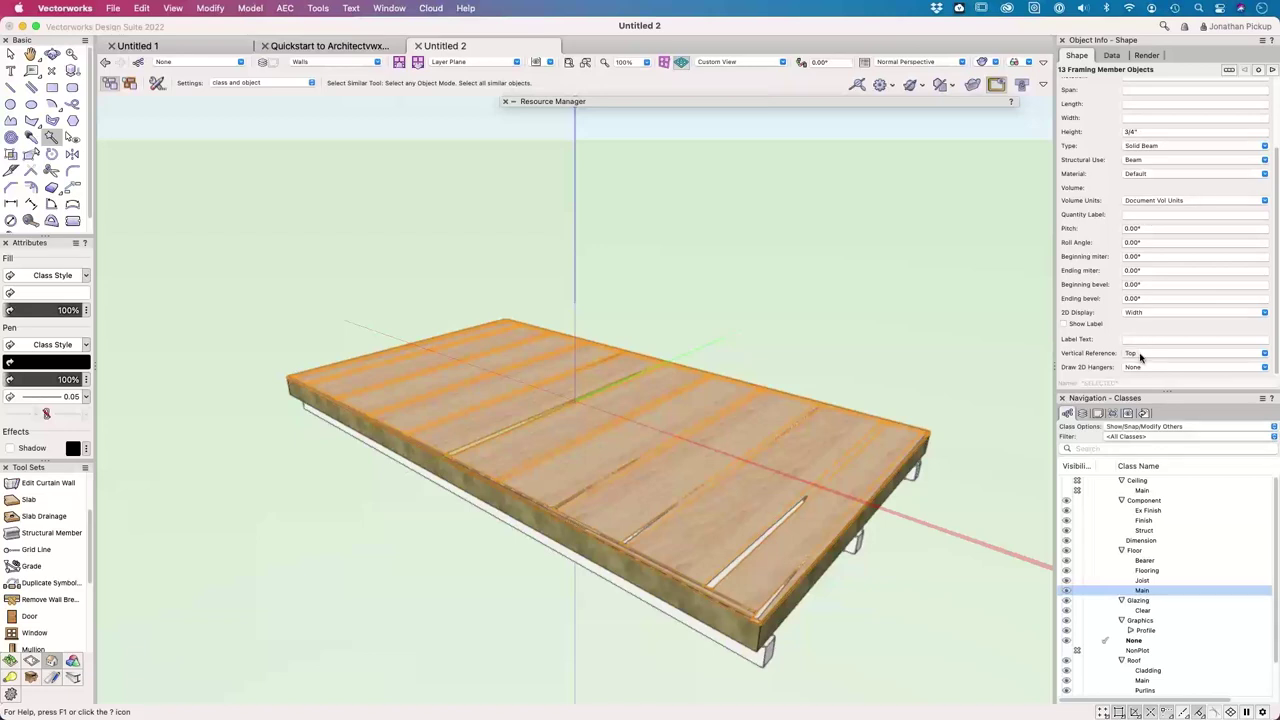
scroll(1085, 147, up, 5)
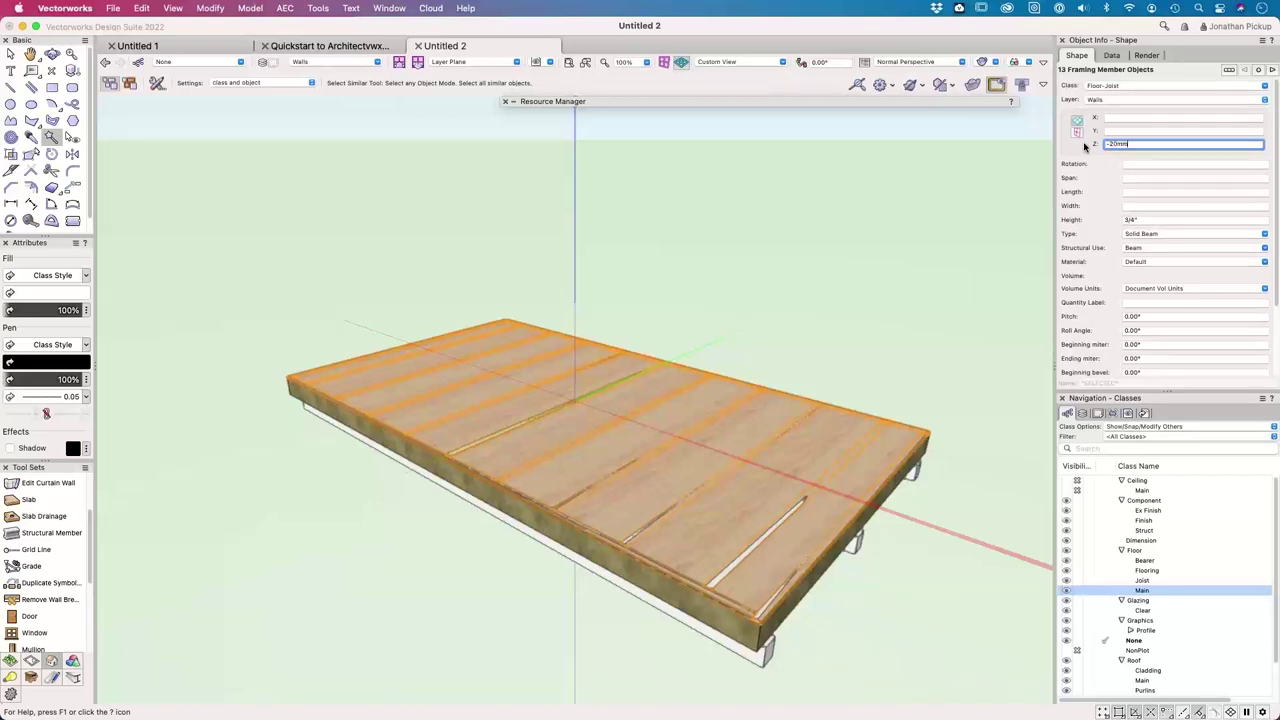
key(Return)
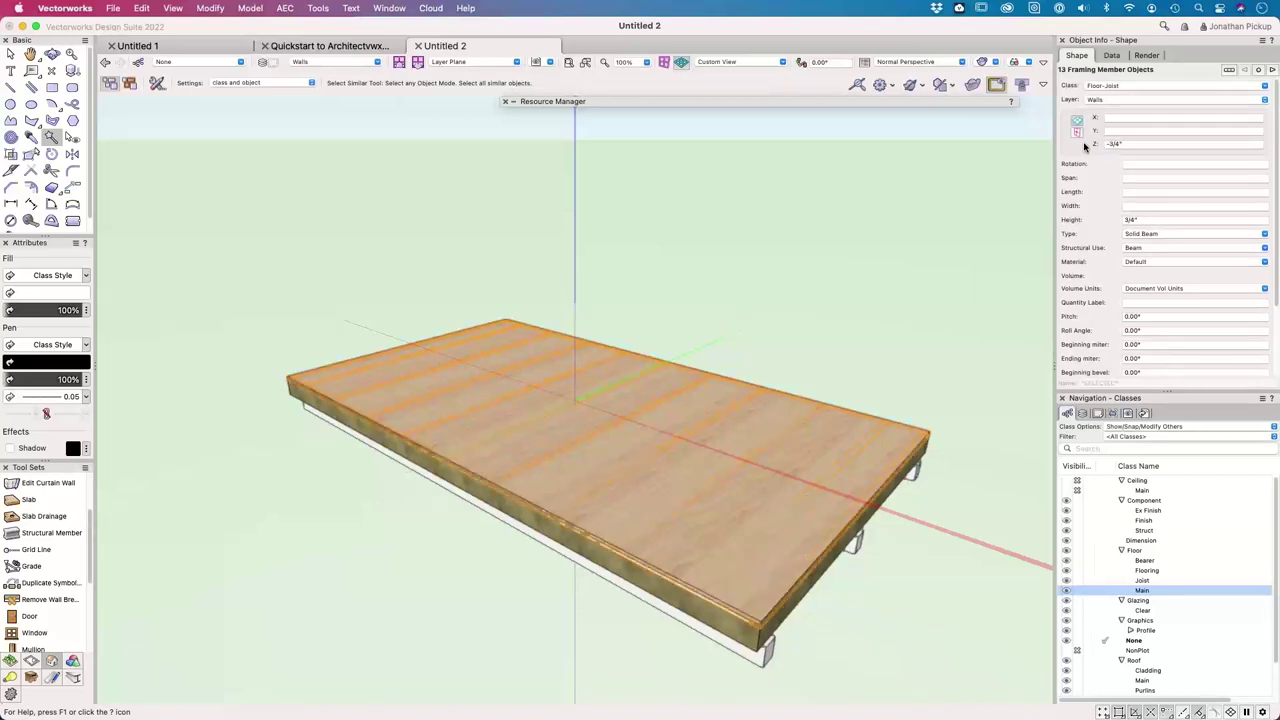
- Delete the Joists component from the floor slab, keeping only the Ply floor component
super+middle_drag(845, 527, 748, 452)
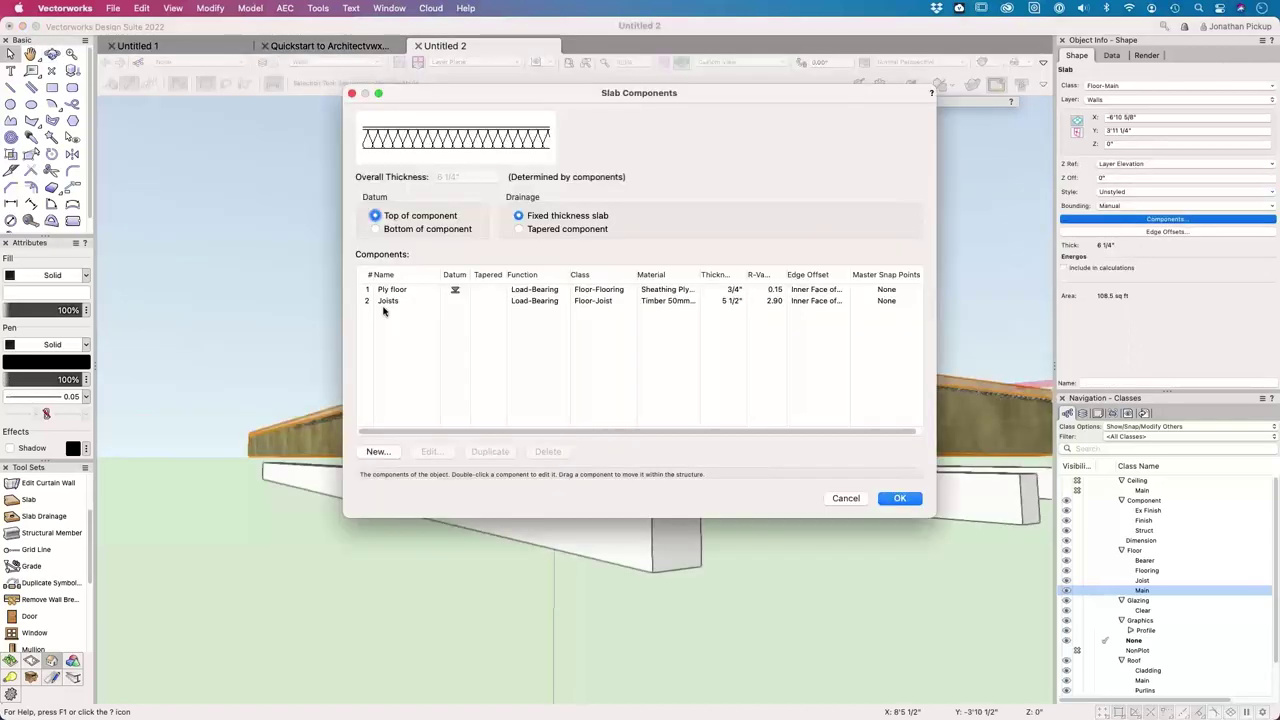
click(390, 300)
click(550, 452)
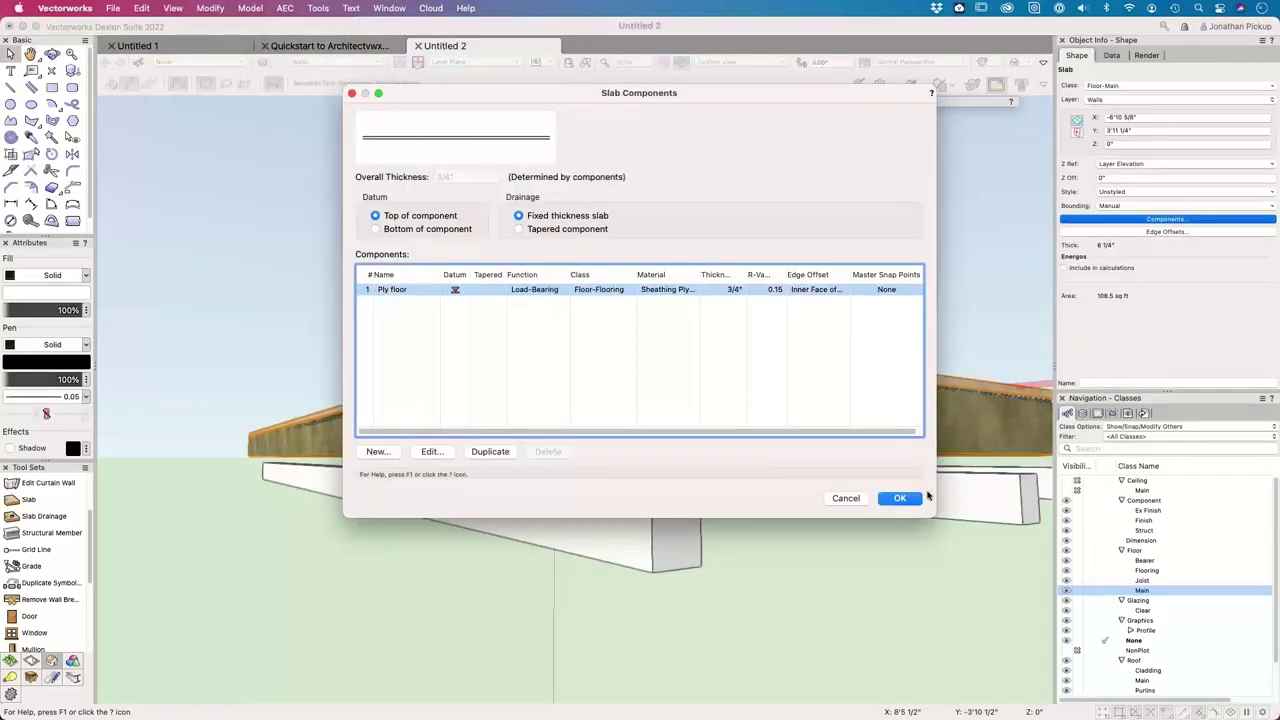
click(900, 500)
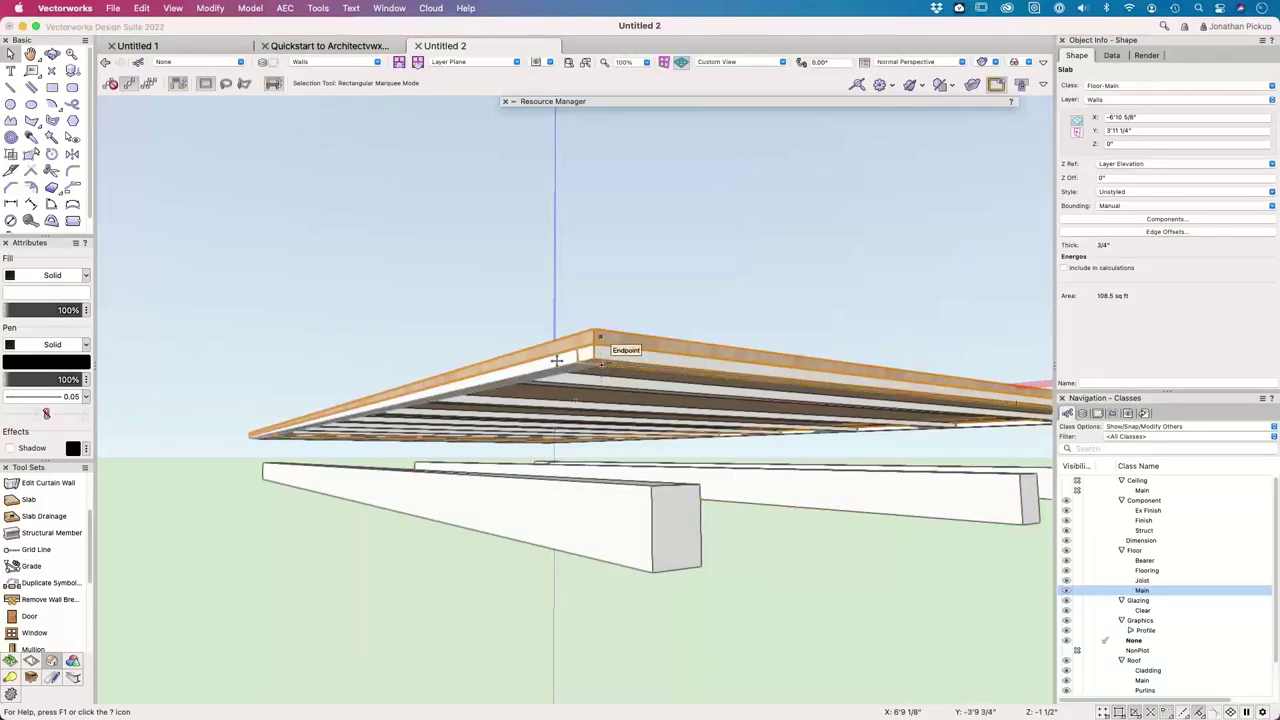
- Select all Floor-Joist framing members with Select Similar and set their height to 140mm
click(51, 137)
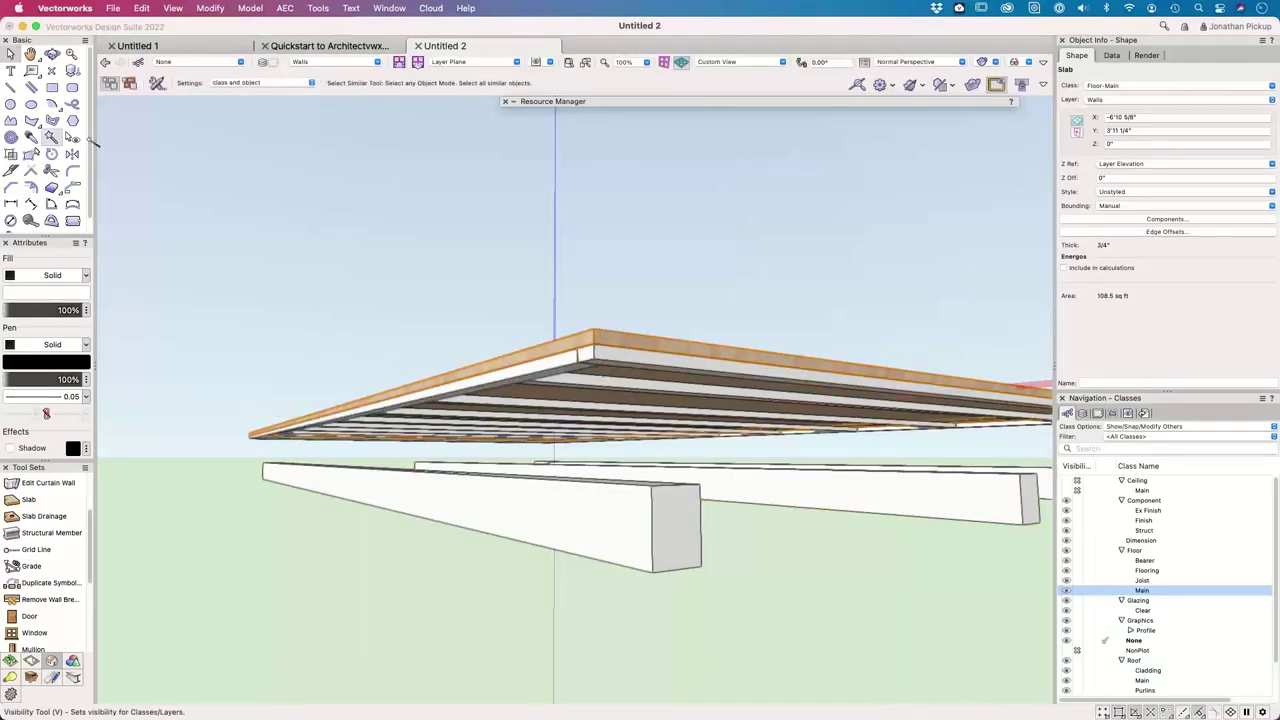
click(760, 372)
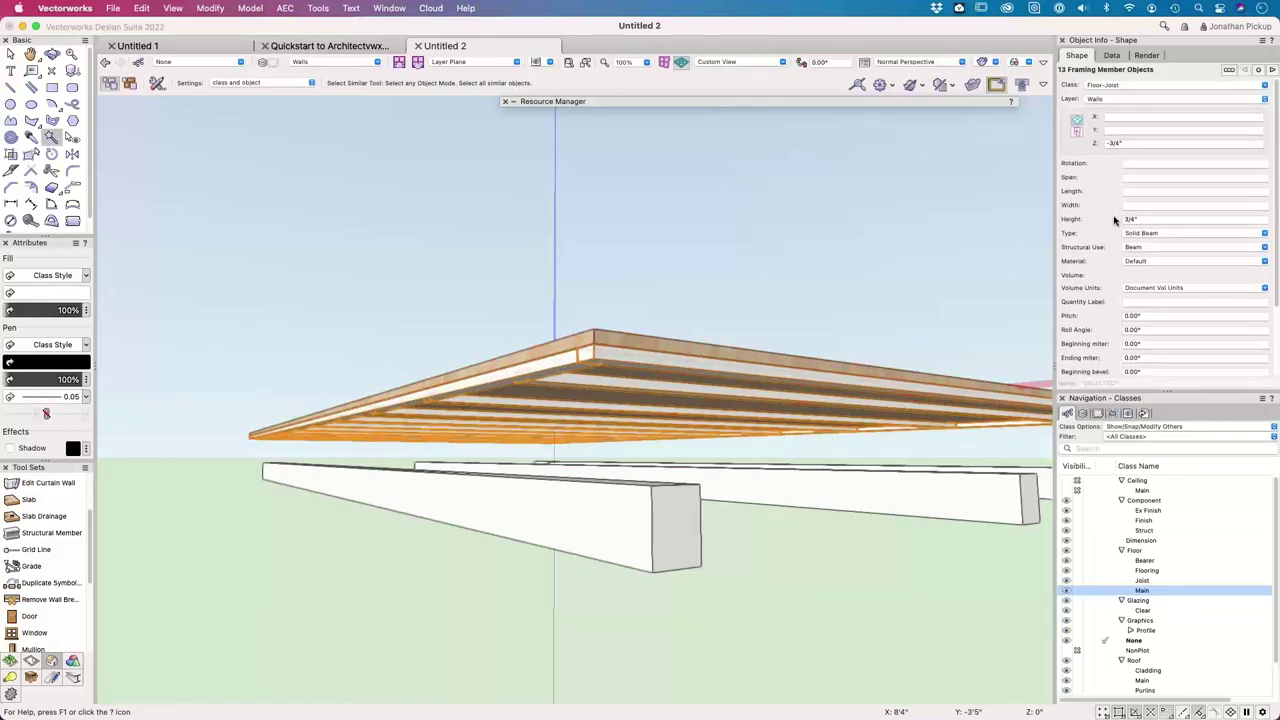
scroll(1112, 222, down, 2)
scroll(1112, 222, down, 2)
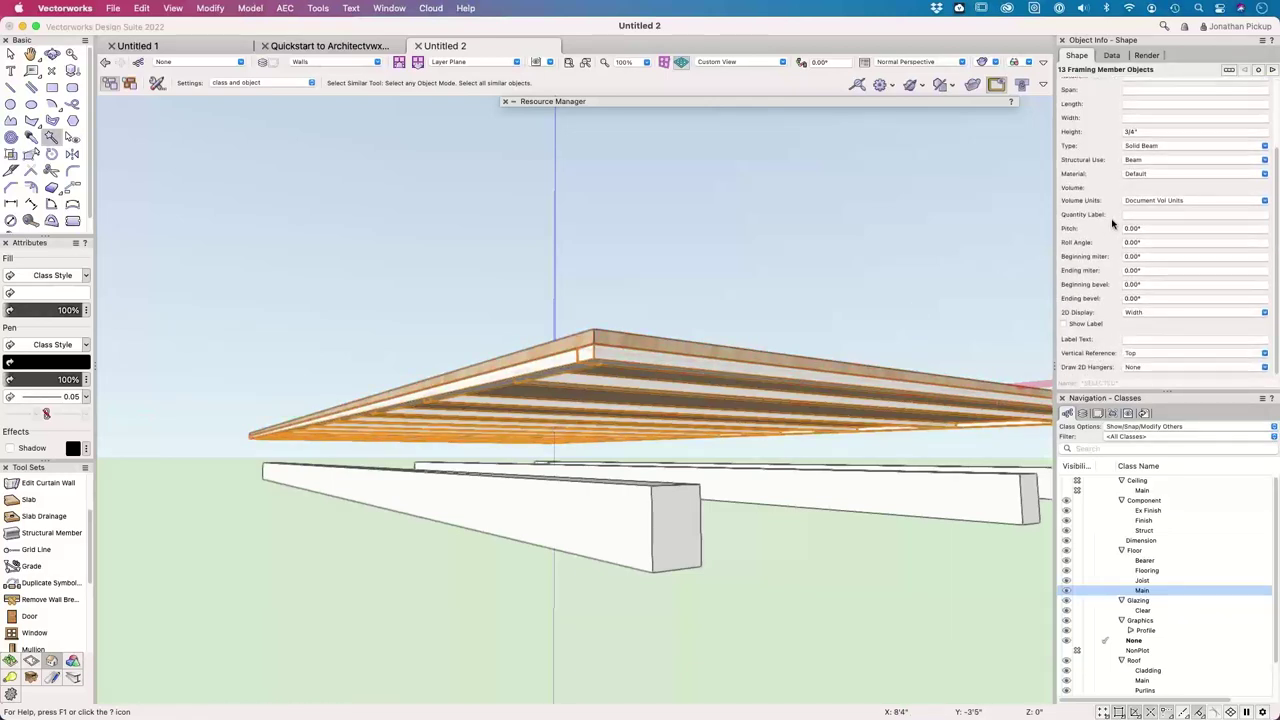
click(1125, 131)
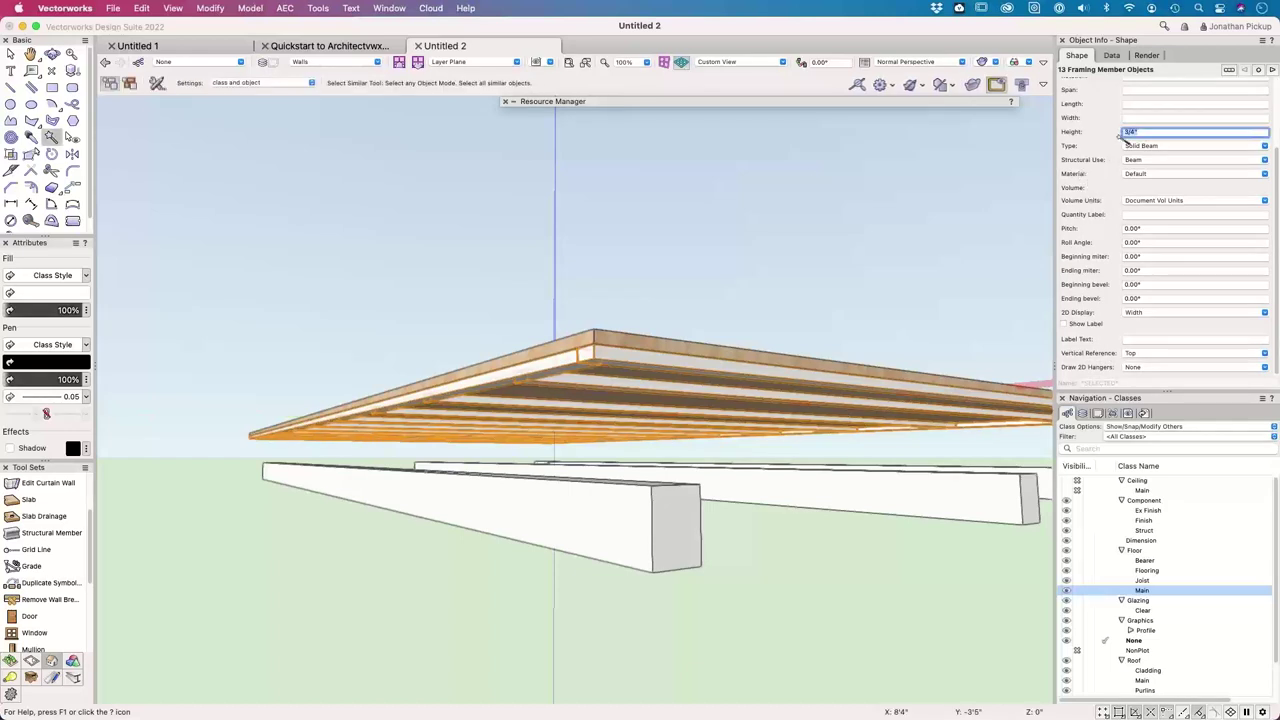
text(140mm)
key(Return)
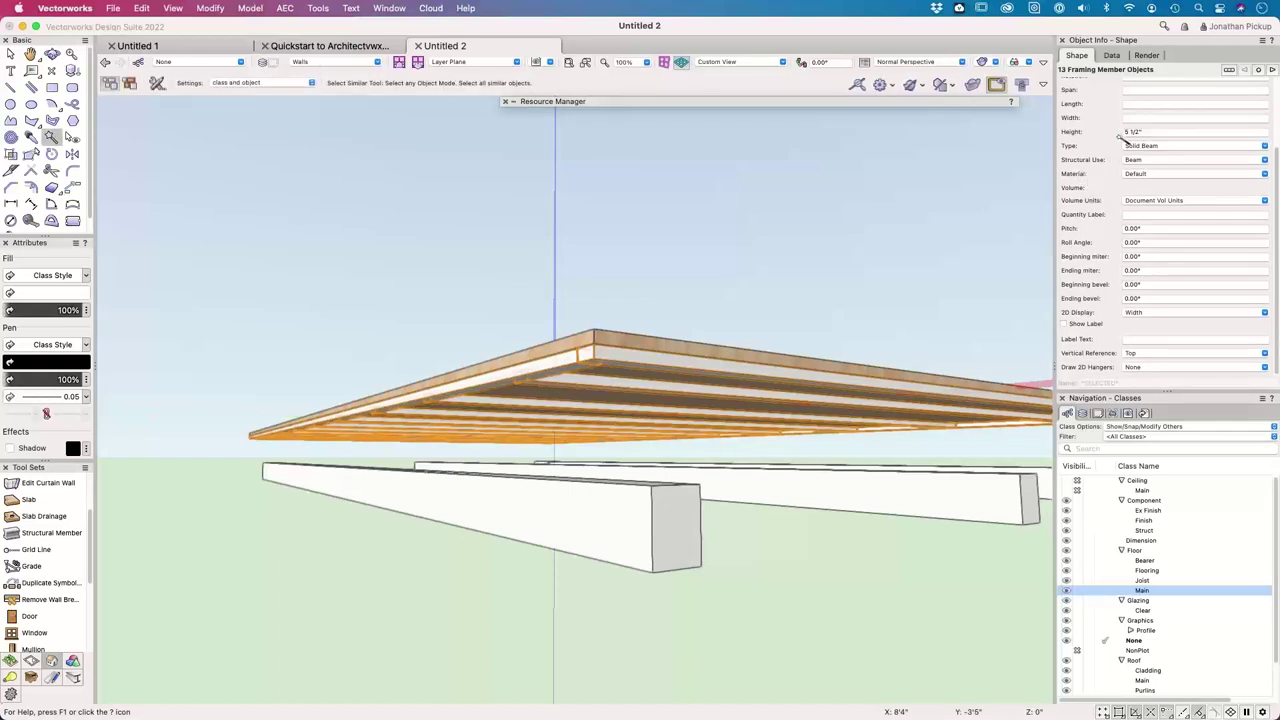
- Select all three bearers and set their Z position to -20mm-140mm so they sit directly under the joists
click(680, 507)
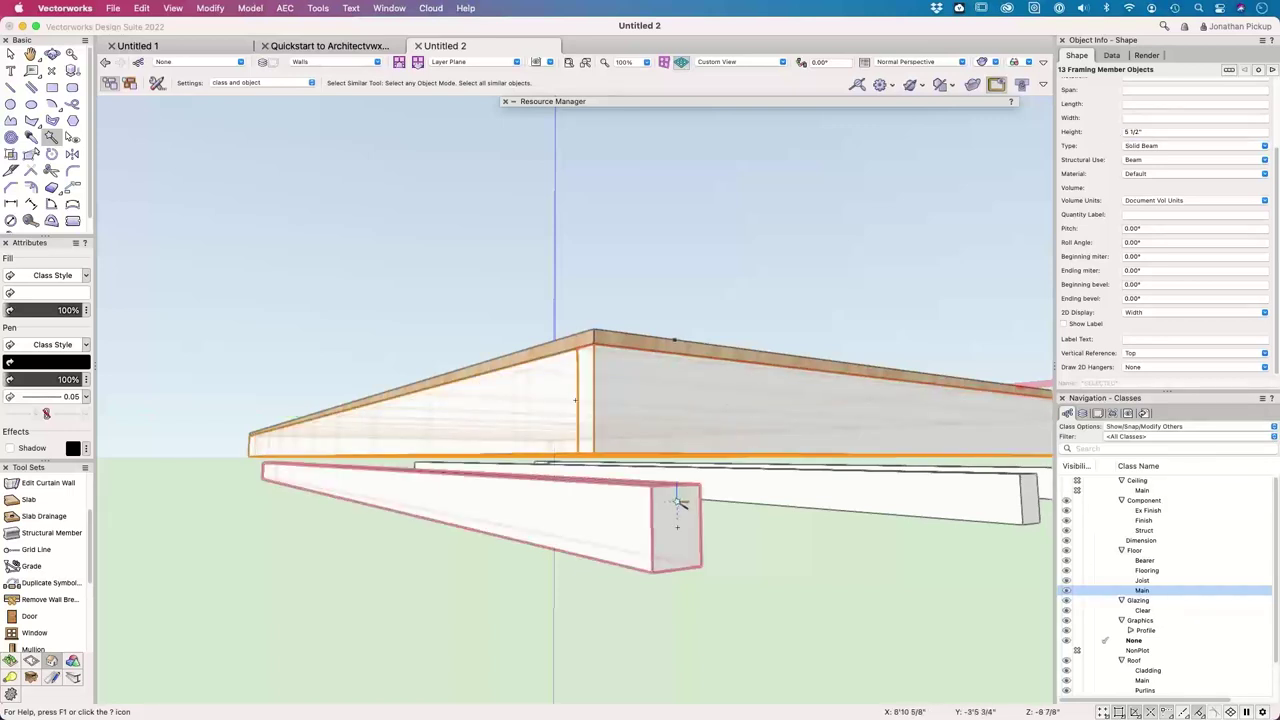
scroll(1100, 200, up, 3)
click(1105, 144)
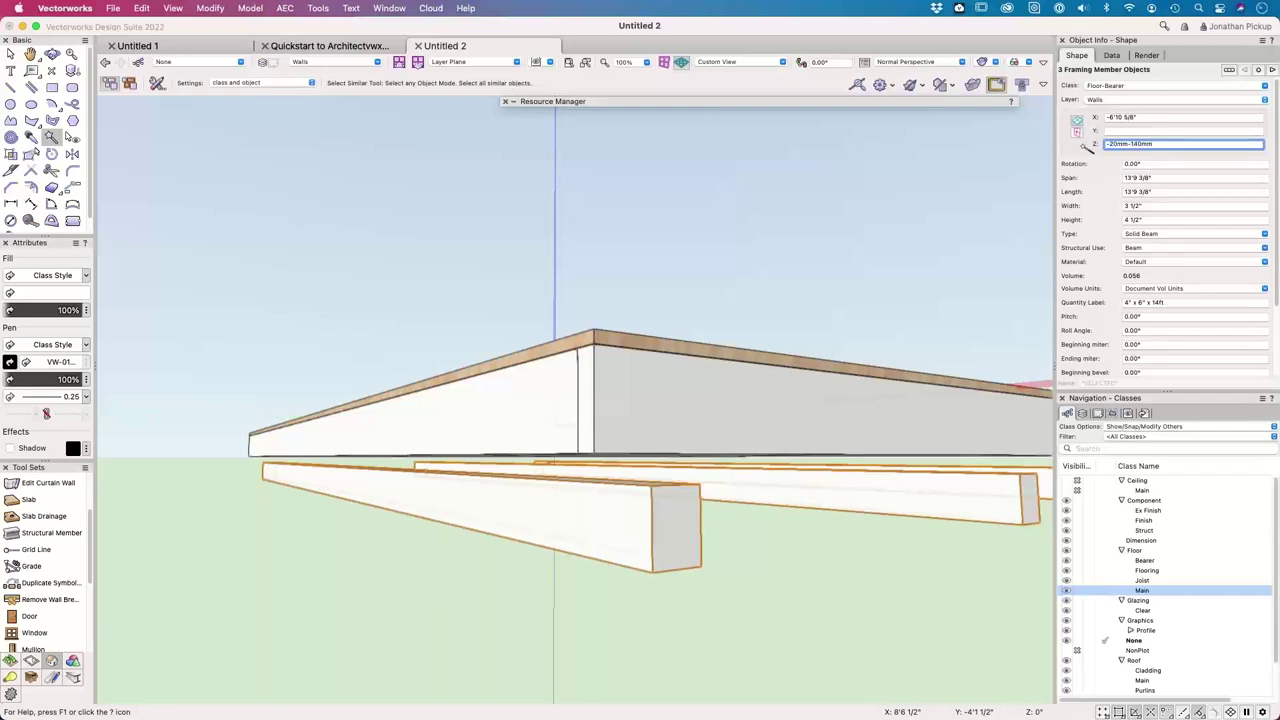
key(Return)
shift+middle_drag(728, 345, 937, 200)
click(877, 563)
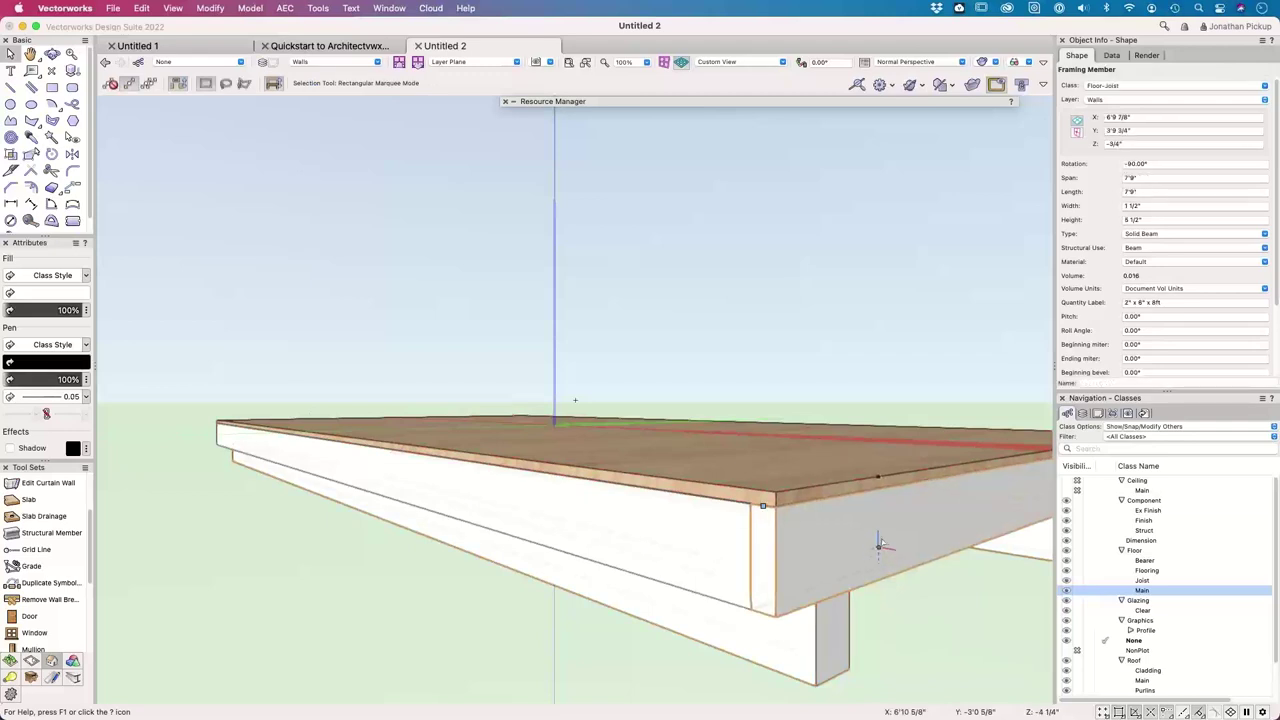
shift+middle_drag(878, 545, 740, 511)
super+middle_drag(727, 526, 760, 515)
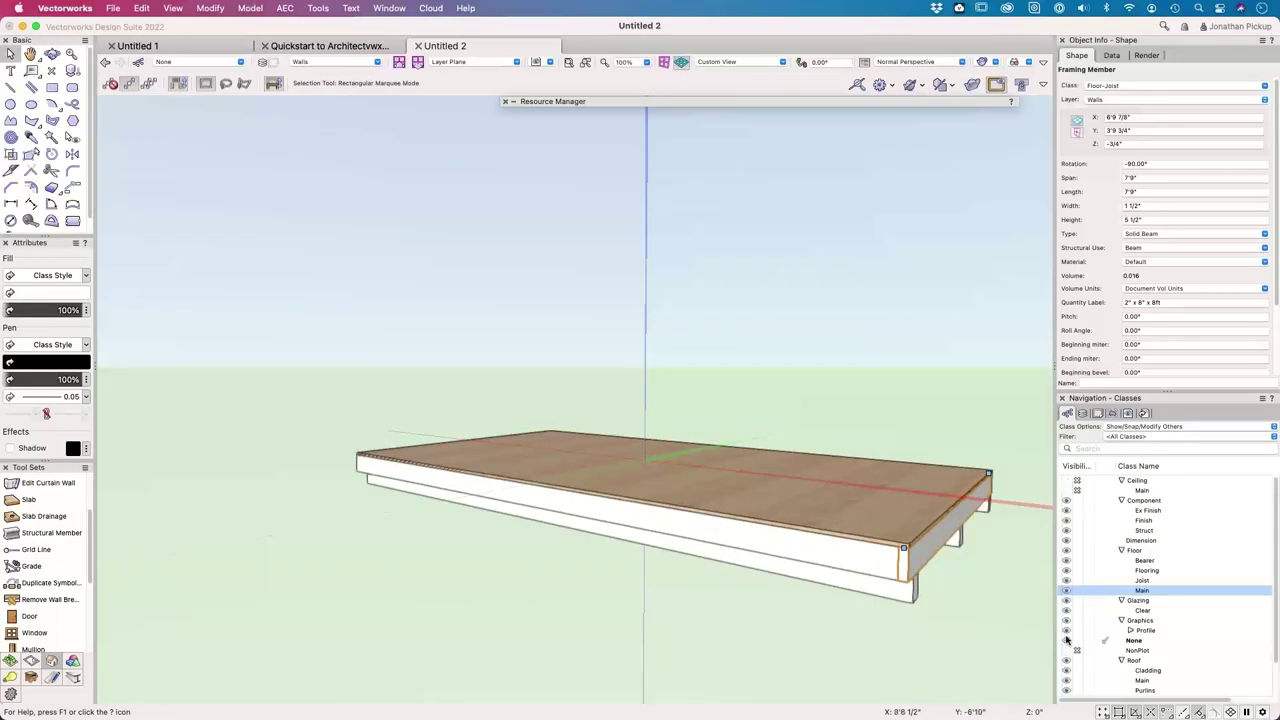
- Make the Roof design layer visible, decline saving a backup, and make the Wall classes visible as well
click(1084, 415)
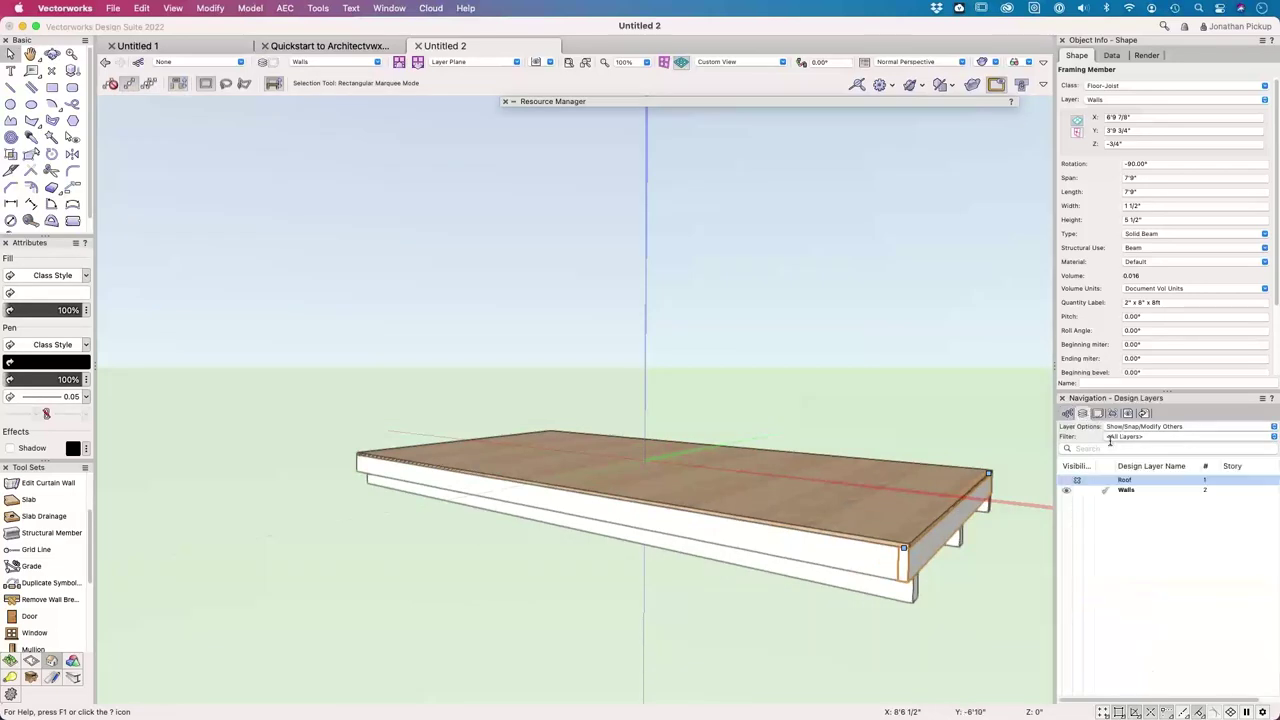
click(1066, 481)
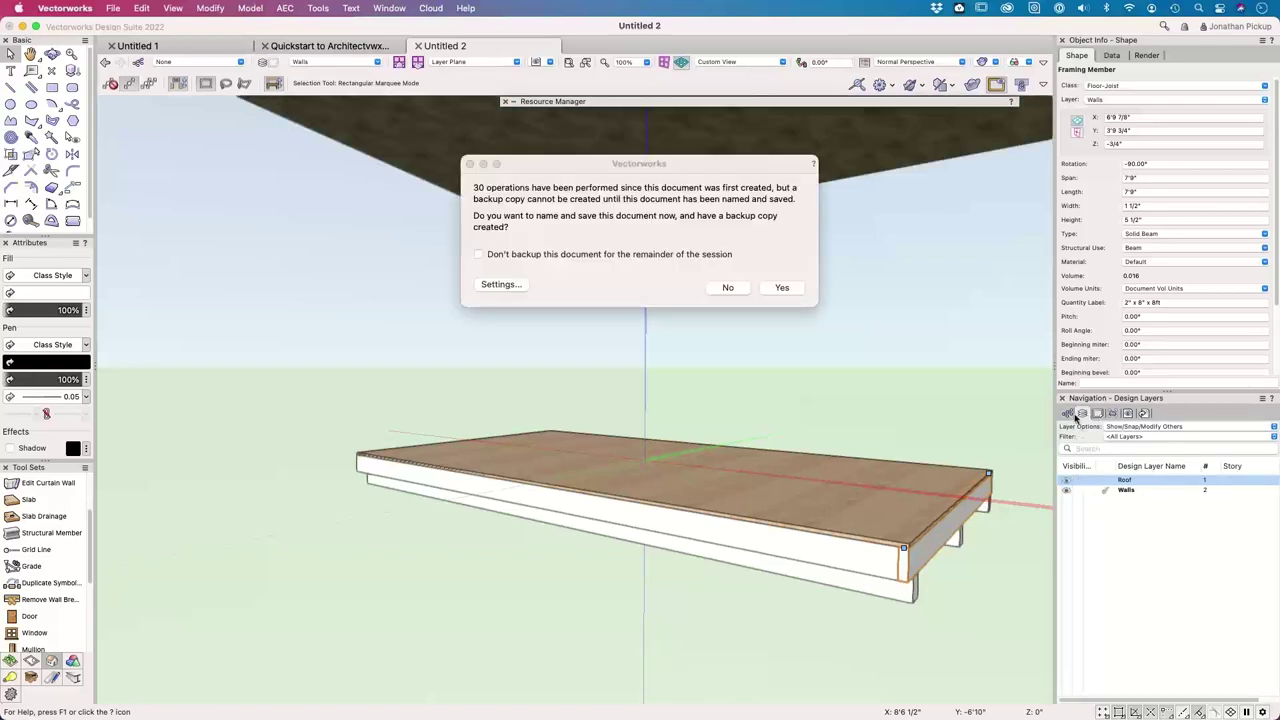
click(728, 288)
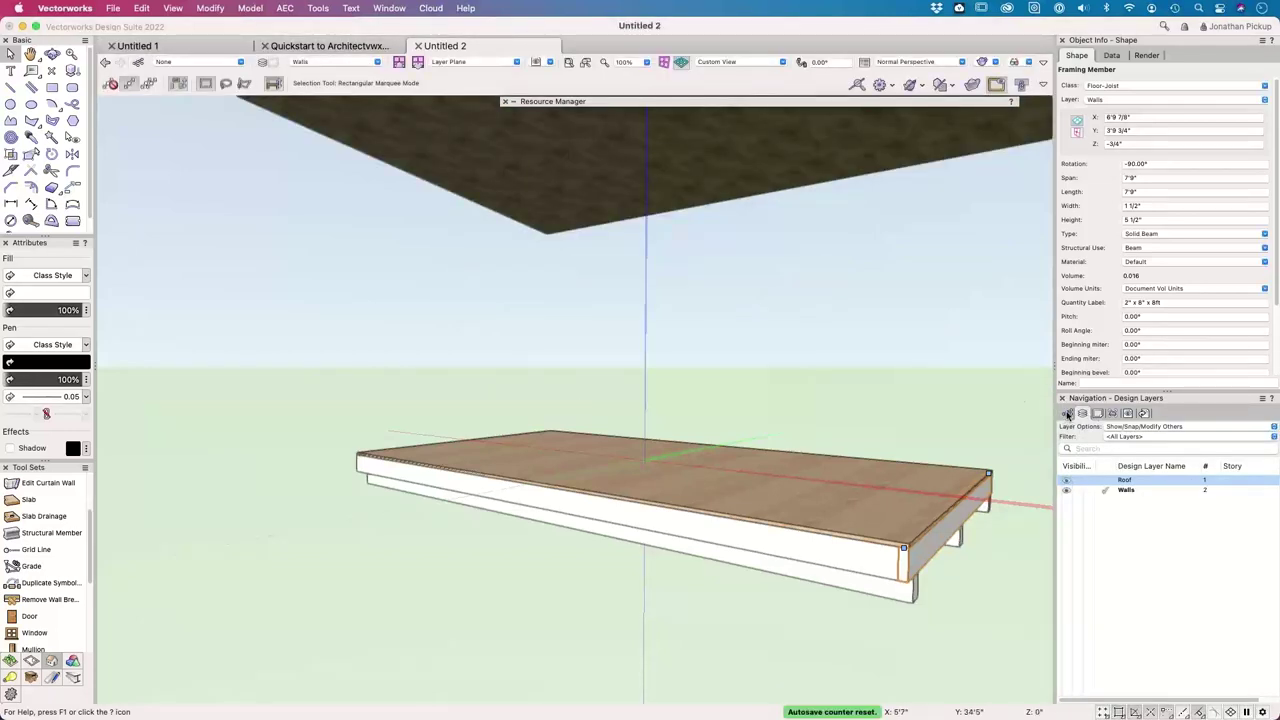
click(1068, 413)
scroll(1104, 631, down, 2)
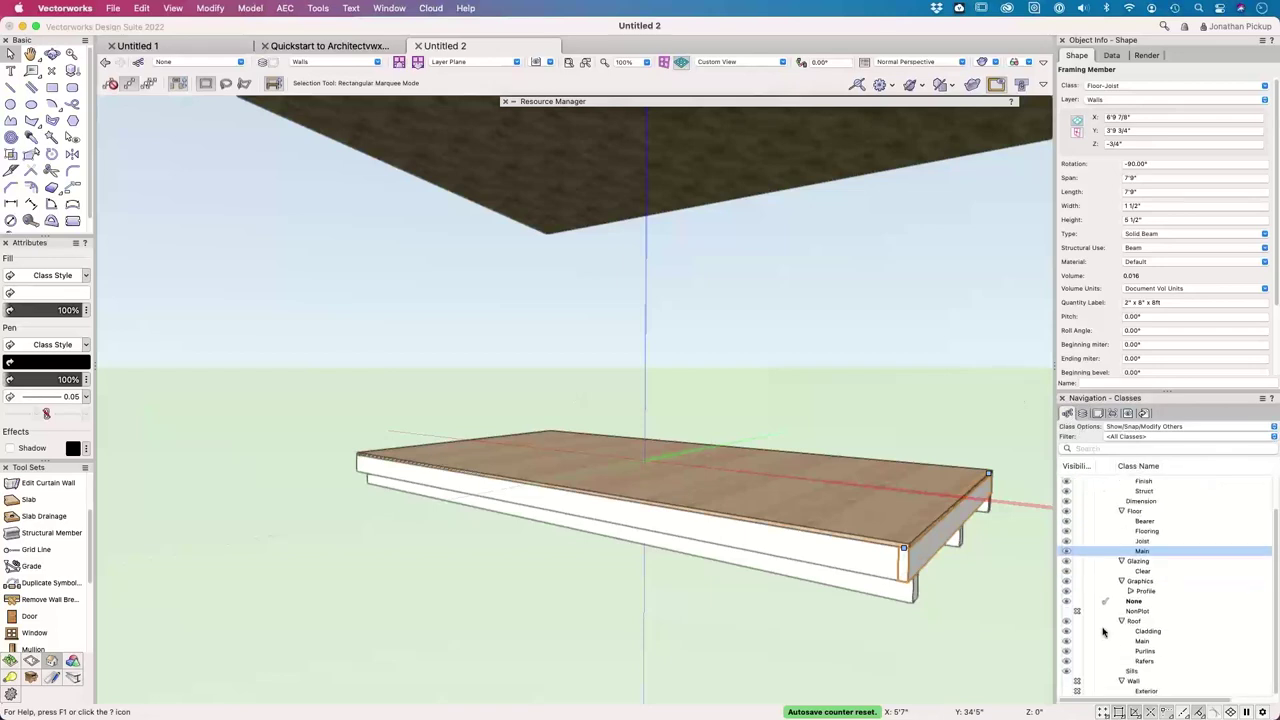
click(1066, 681)
super+middle_drag(927, 530, 433, 323)
scroll(792, 339, down, 5)
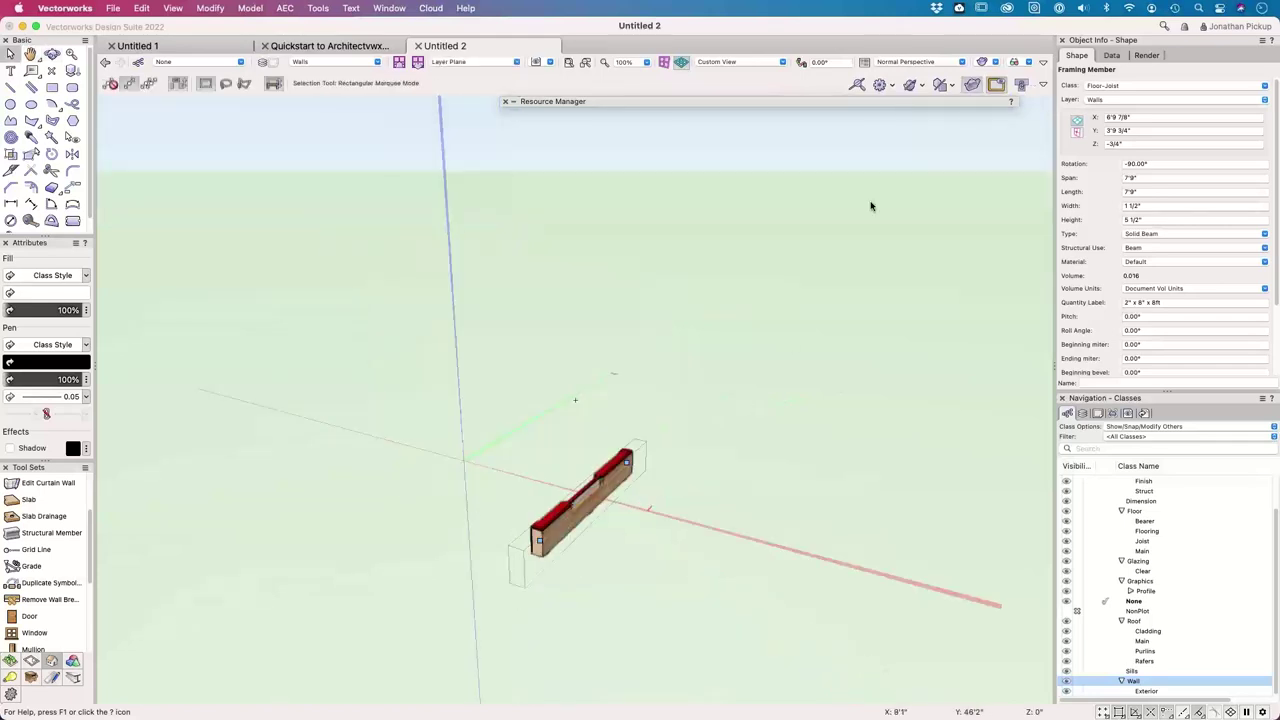
- Clear the selection, turn off the Clip Cube to show the whole building, and select the exterior end wall containing the door
click(923, 297)
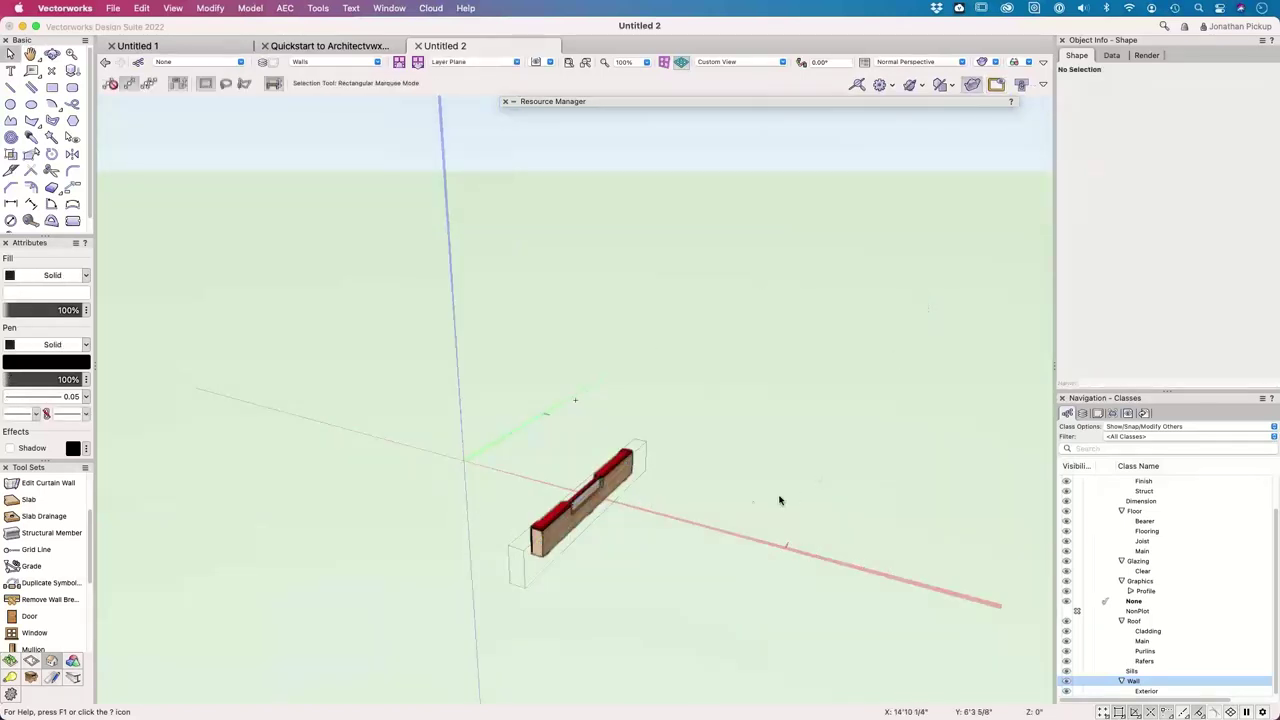
click(972, 84)
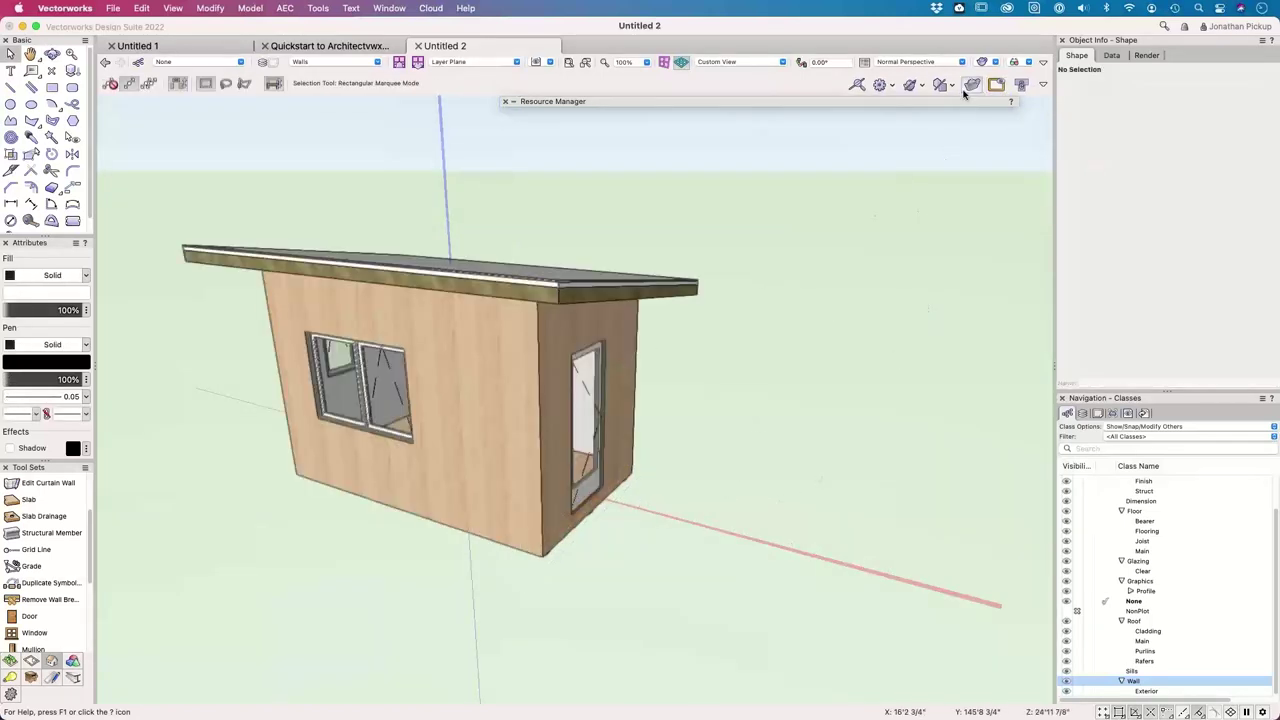
click(636, 415)
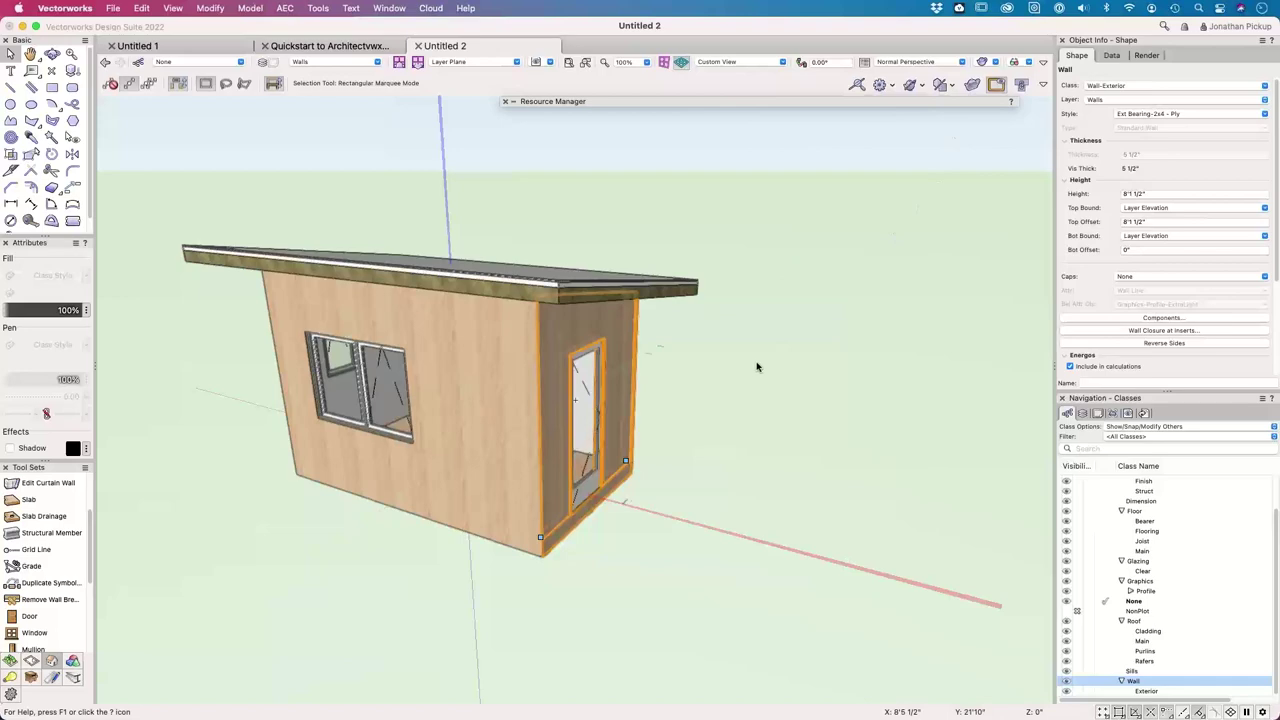
- Turn the Clip Cube back on and move its end face inward past the door wall to section the building
shift+middle_drag(800, 278, 929, 477)
shift+middle_drag(1055, 452, 594, 623)
key(x)
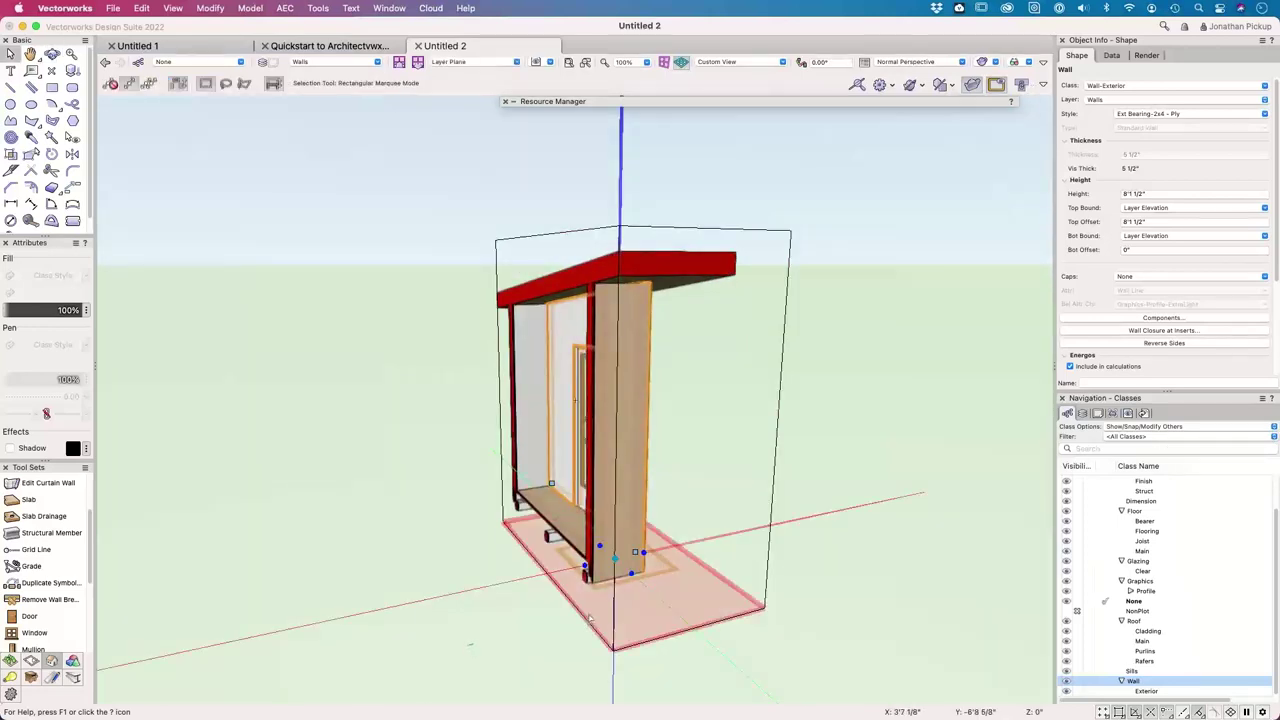
click(590, 597)
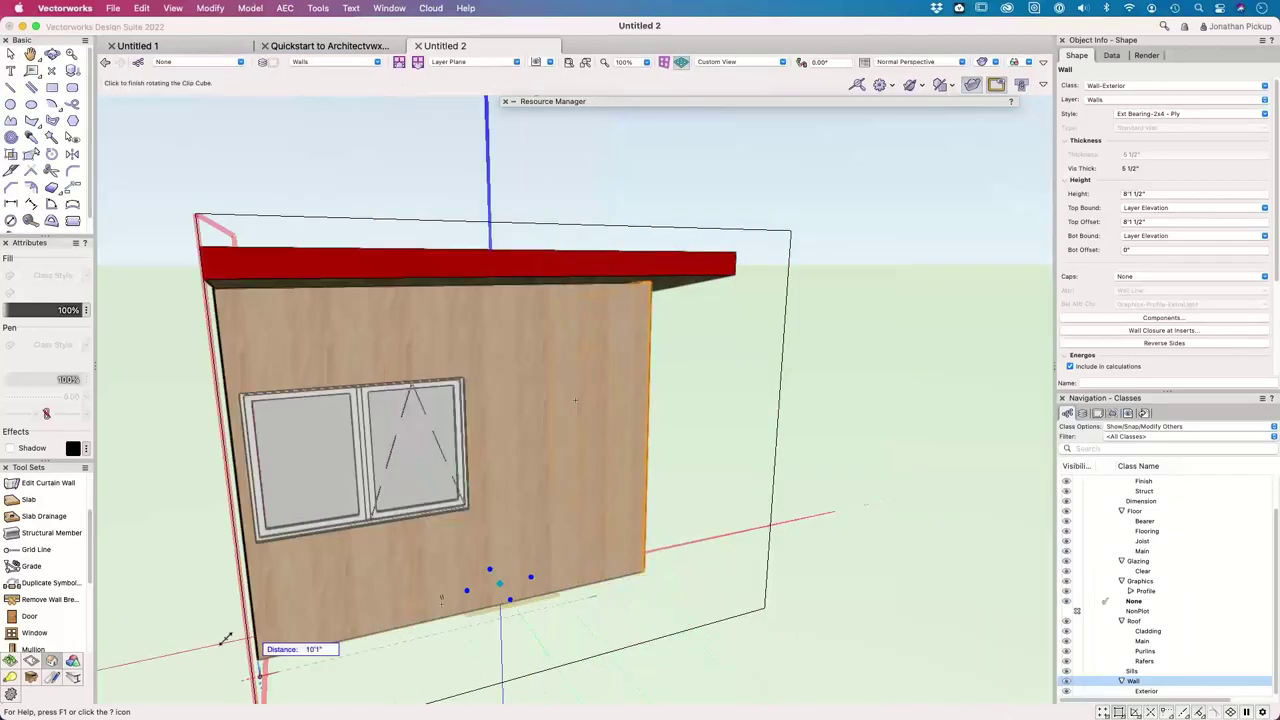
click(584, 622)
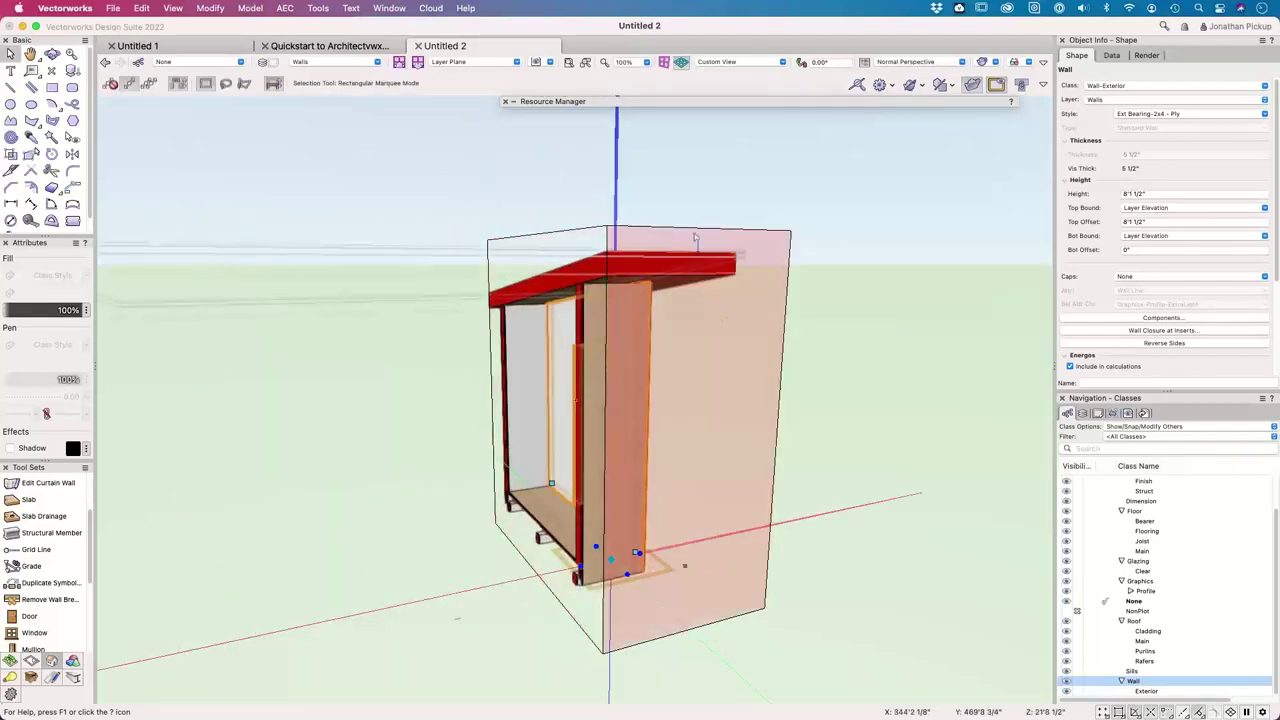
shift+middle_drag(734, 449, 680, 580)
drag(680, 580, 500, 540)
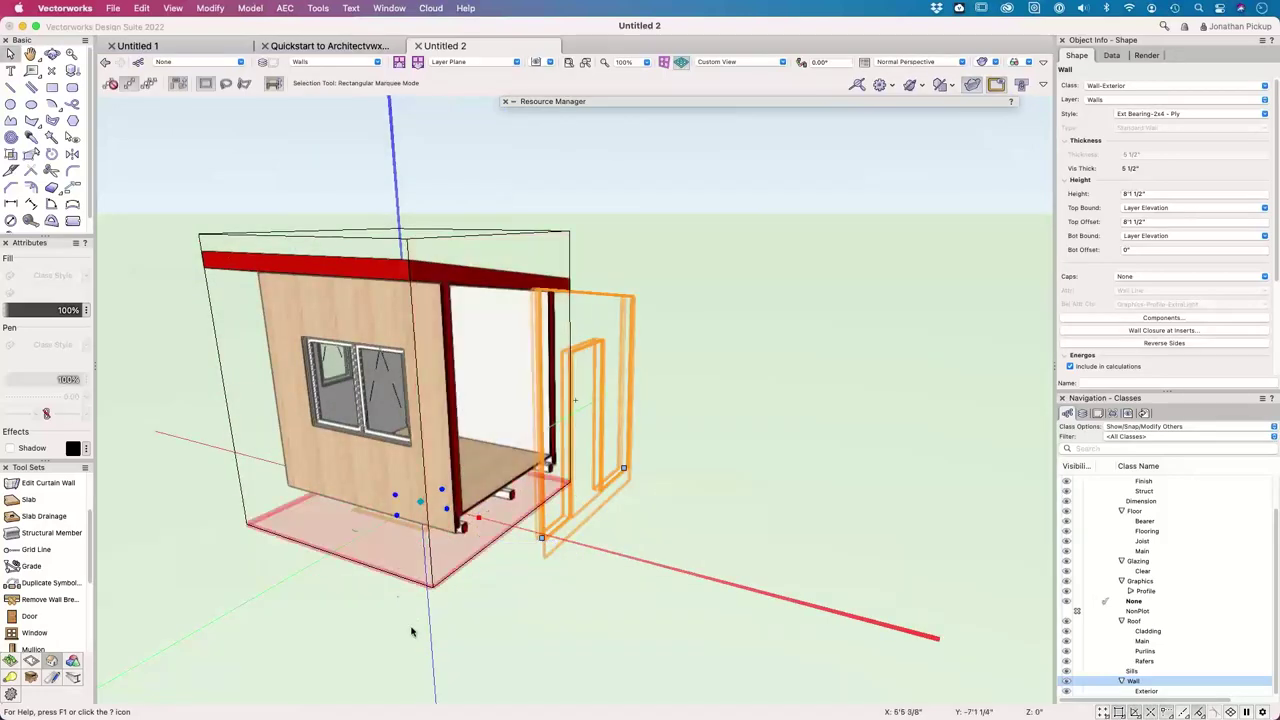
click(398, 515)
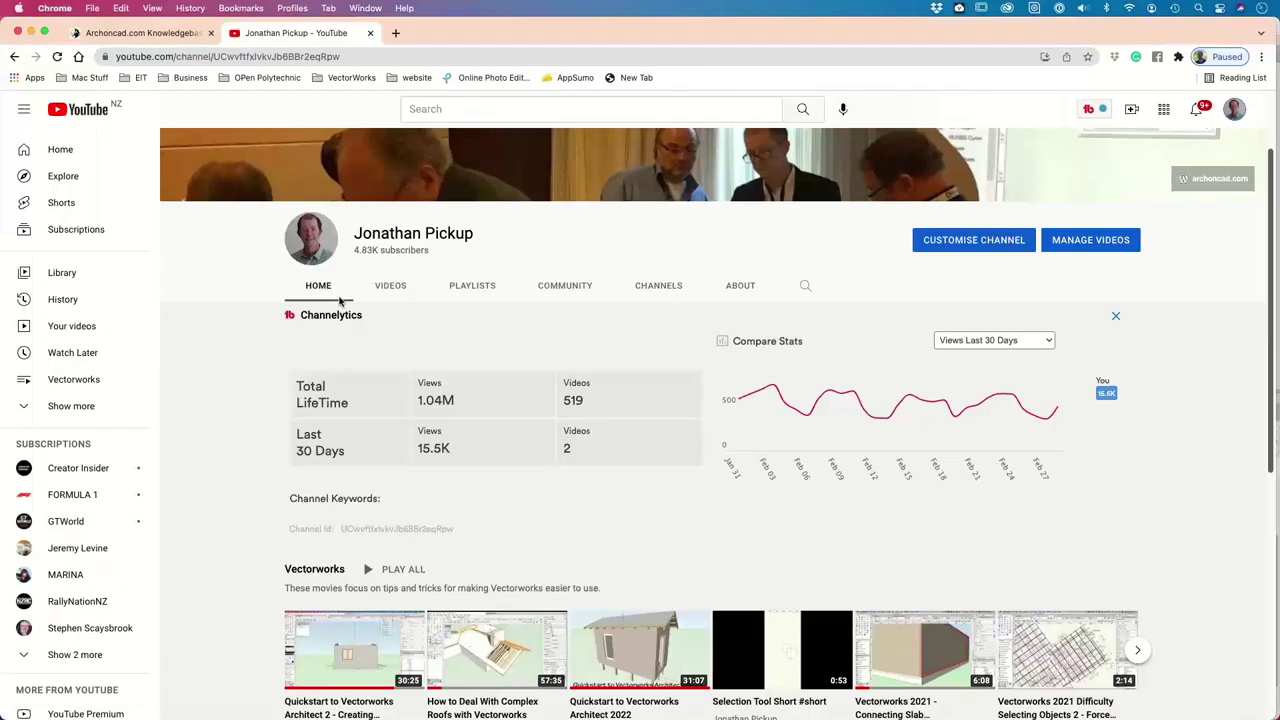
- Look through the YouTube channel's home page in Chrome and find the Quickstart to Vectorworks Architect 2 video in the Vectorworks section
scroll(418, 262, down, 10)
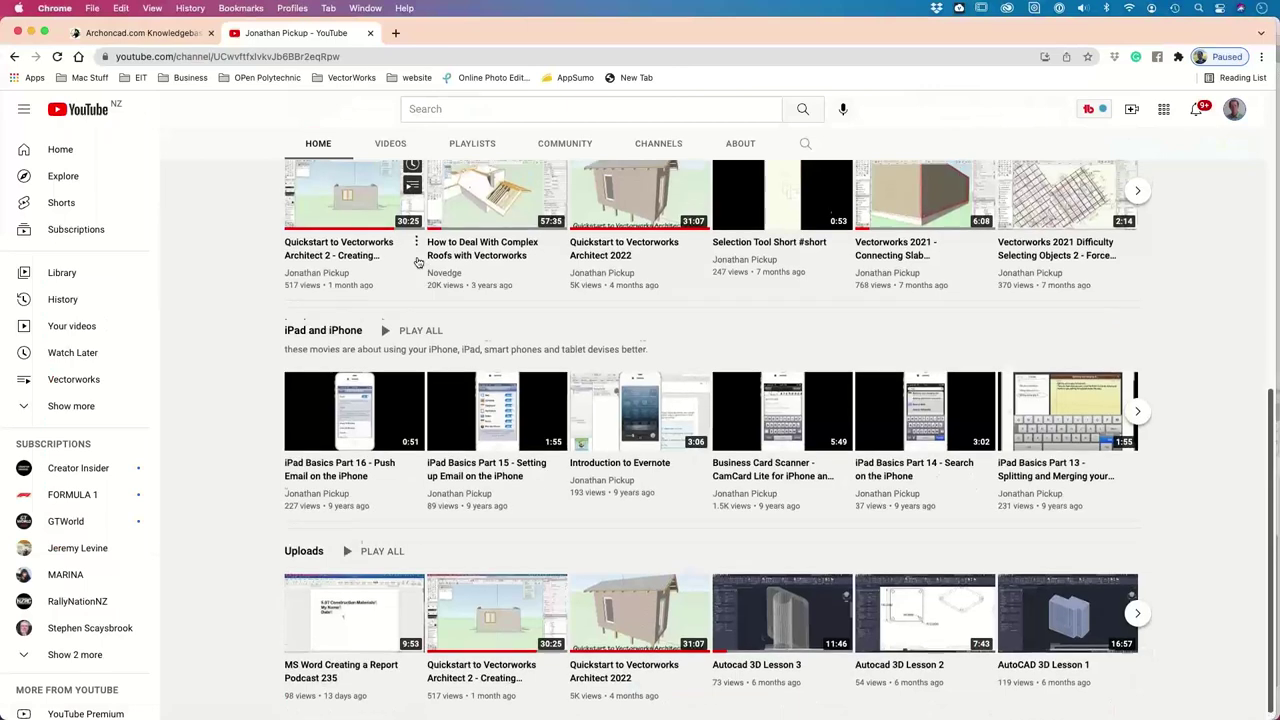
scroll(418, 262, up, 4)
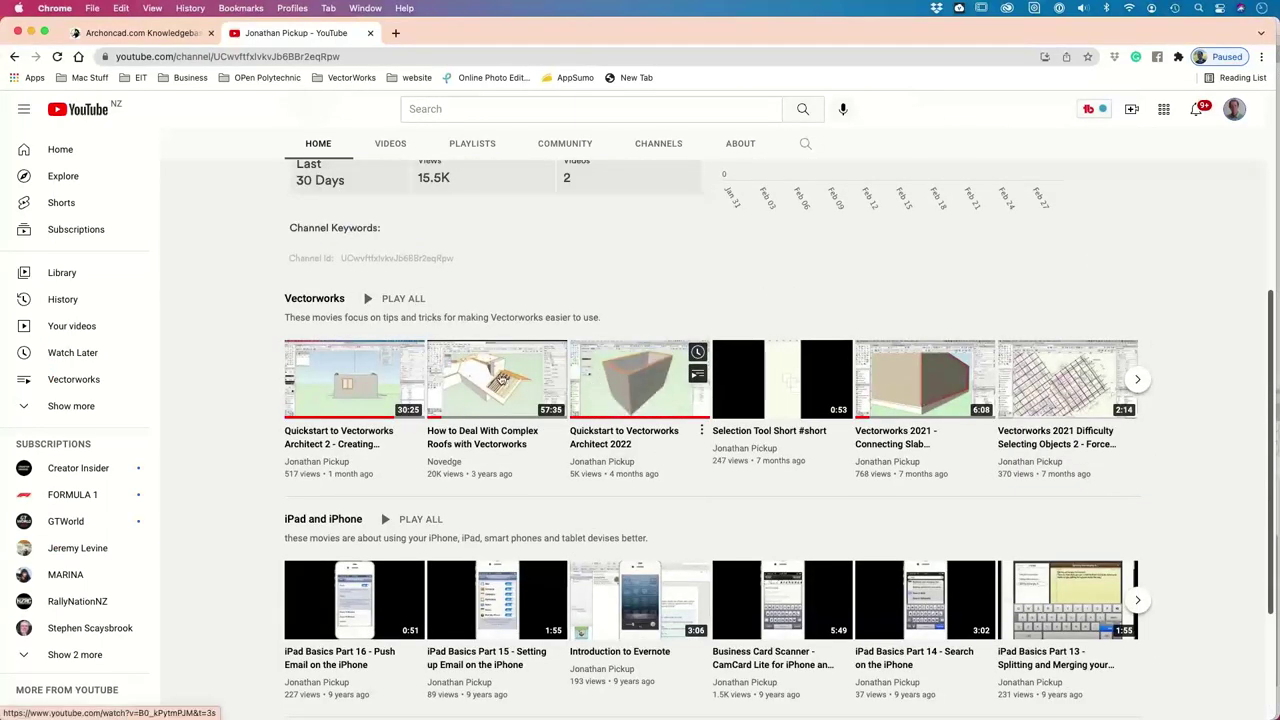
mouse_move(341, 387)
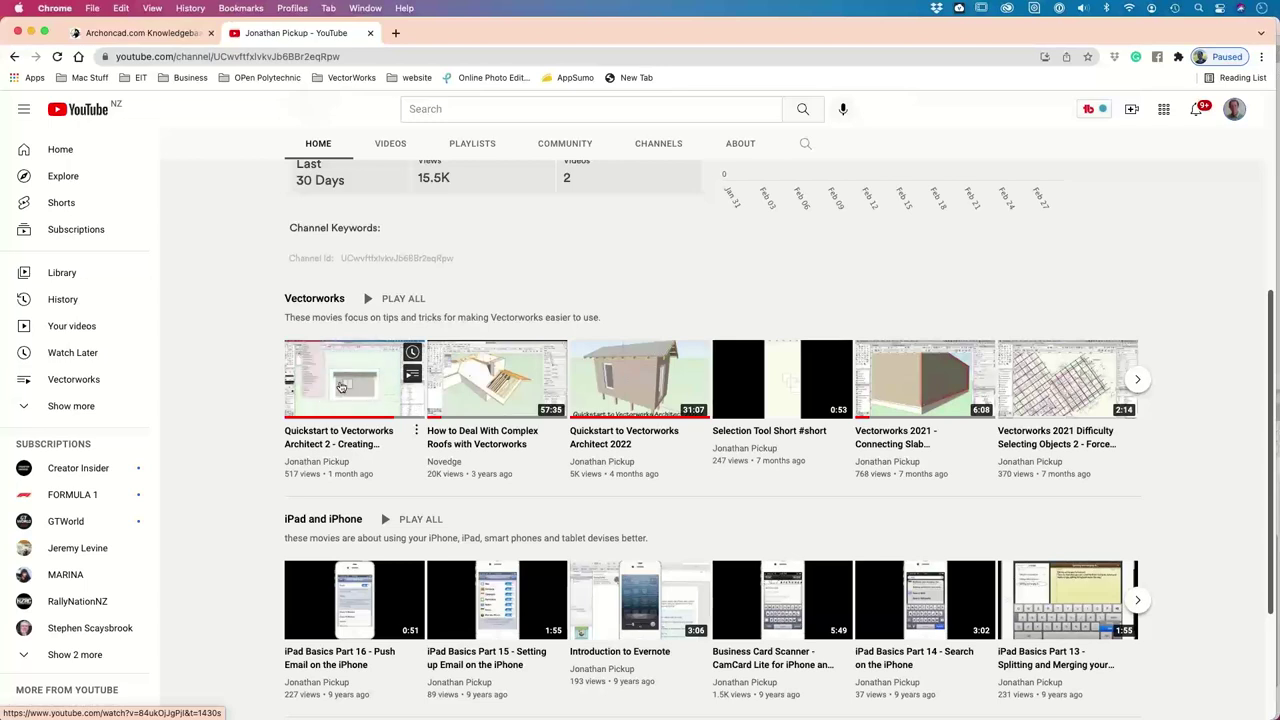